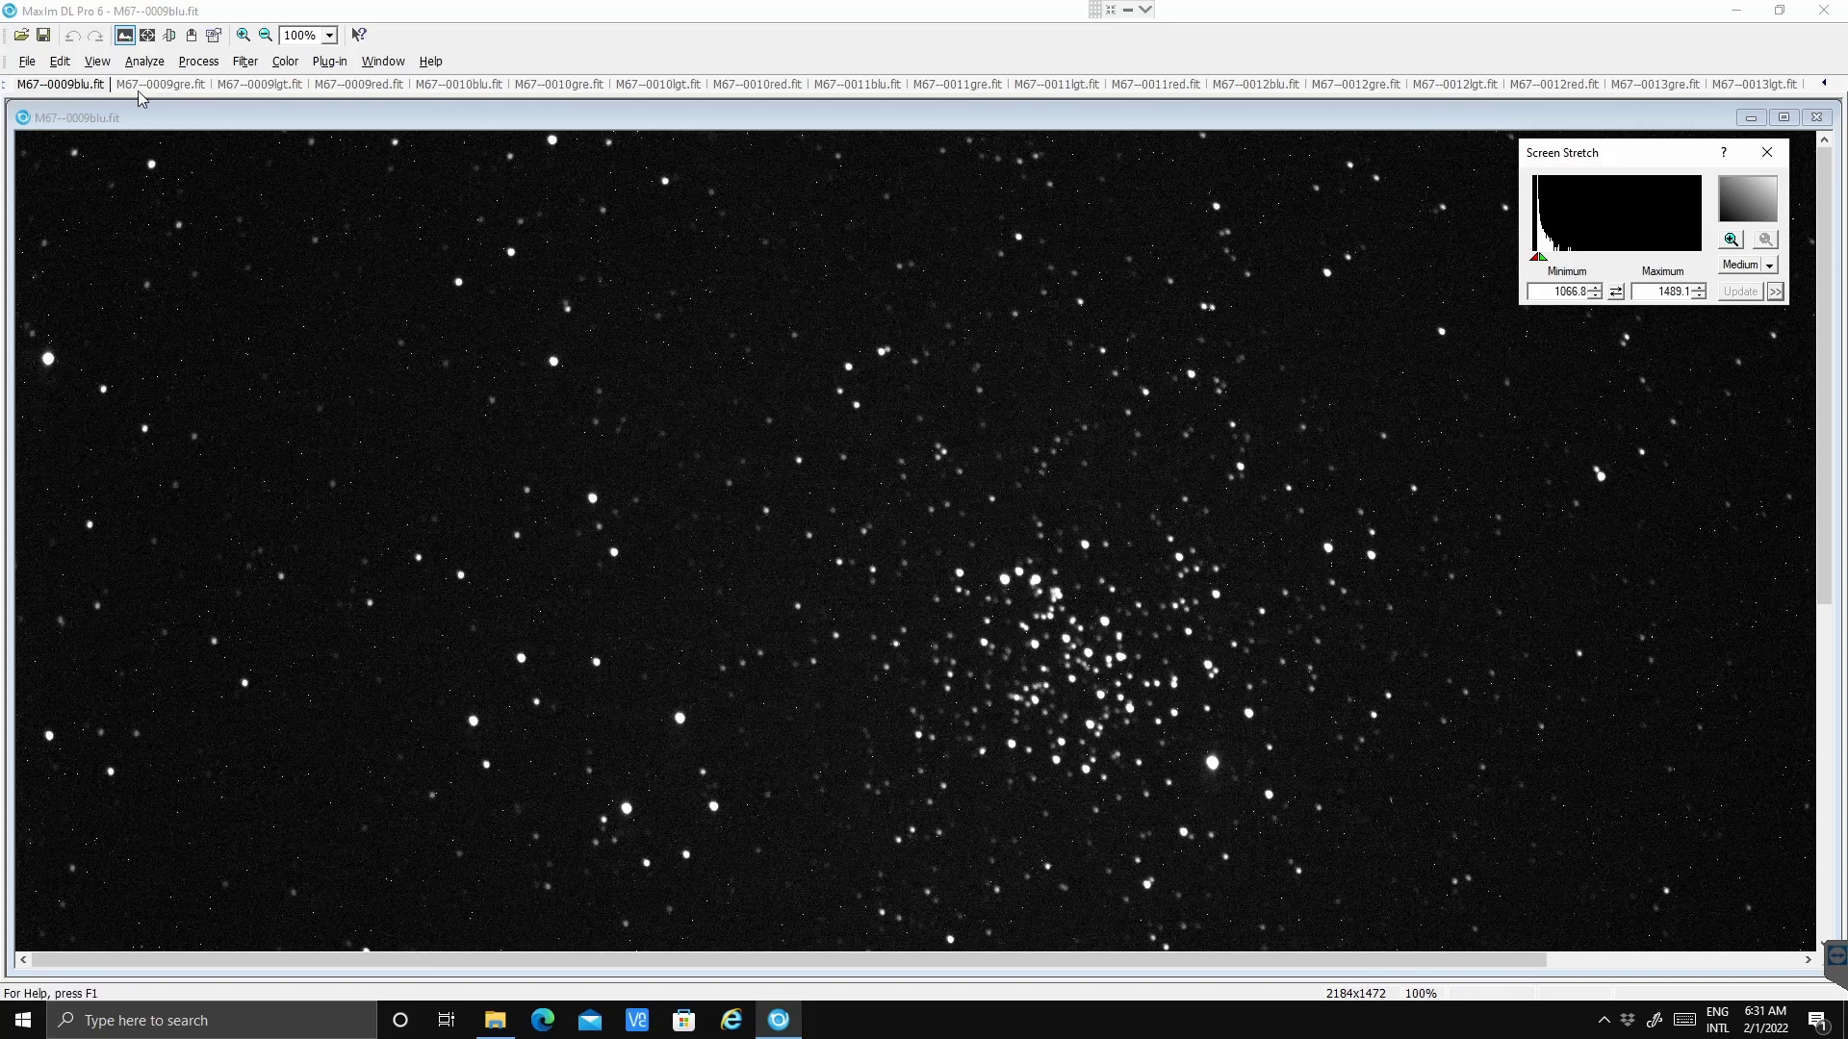
click(99, 61)
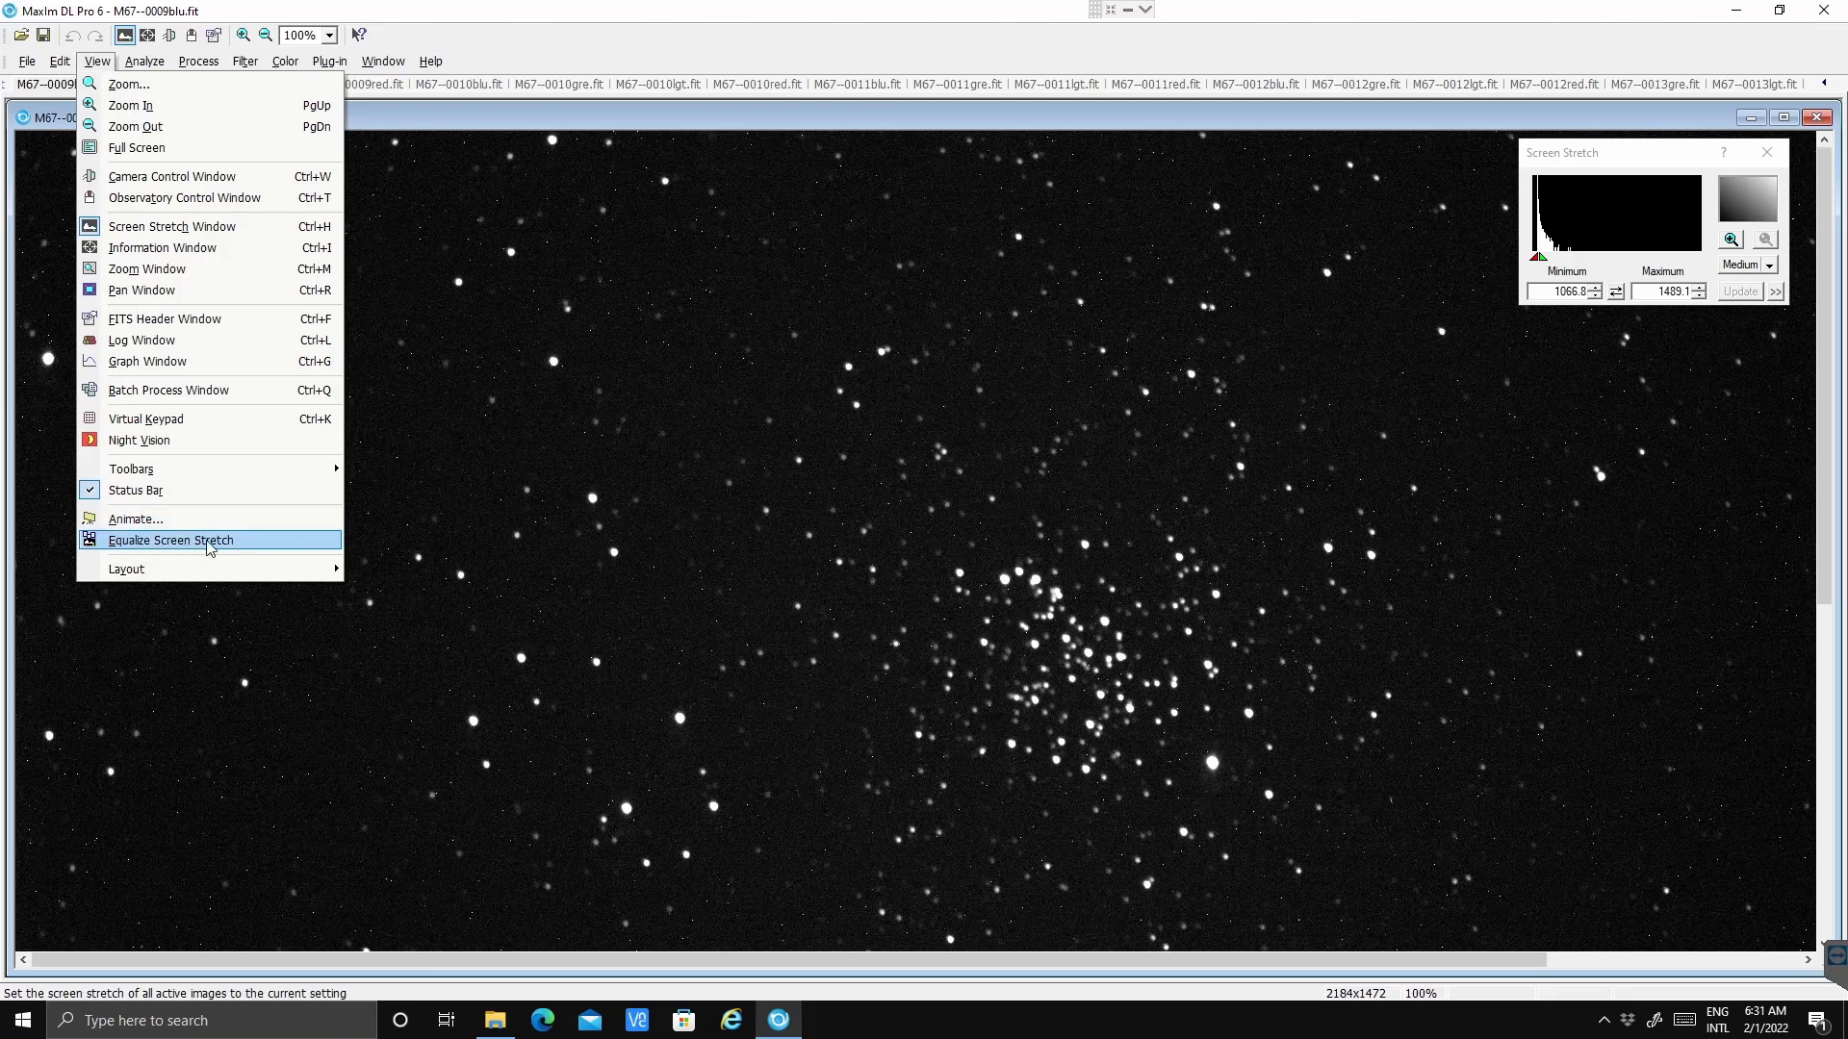
click(563, 112)
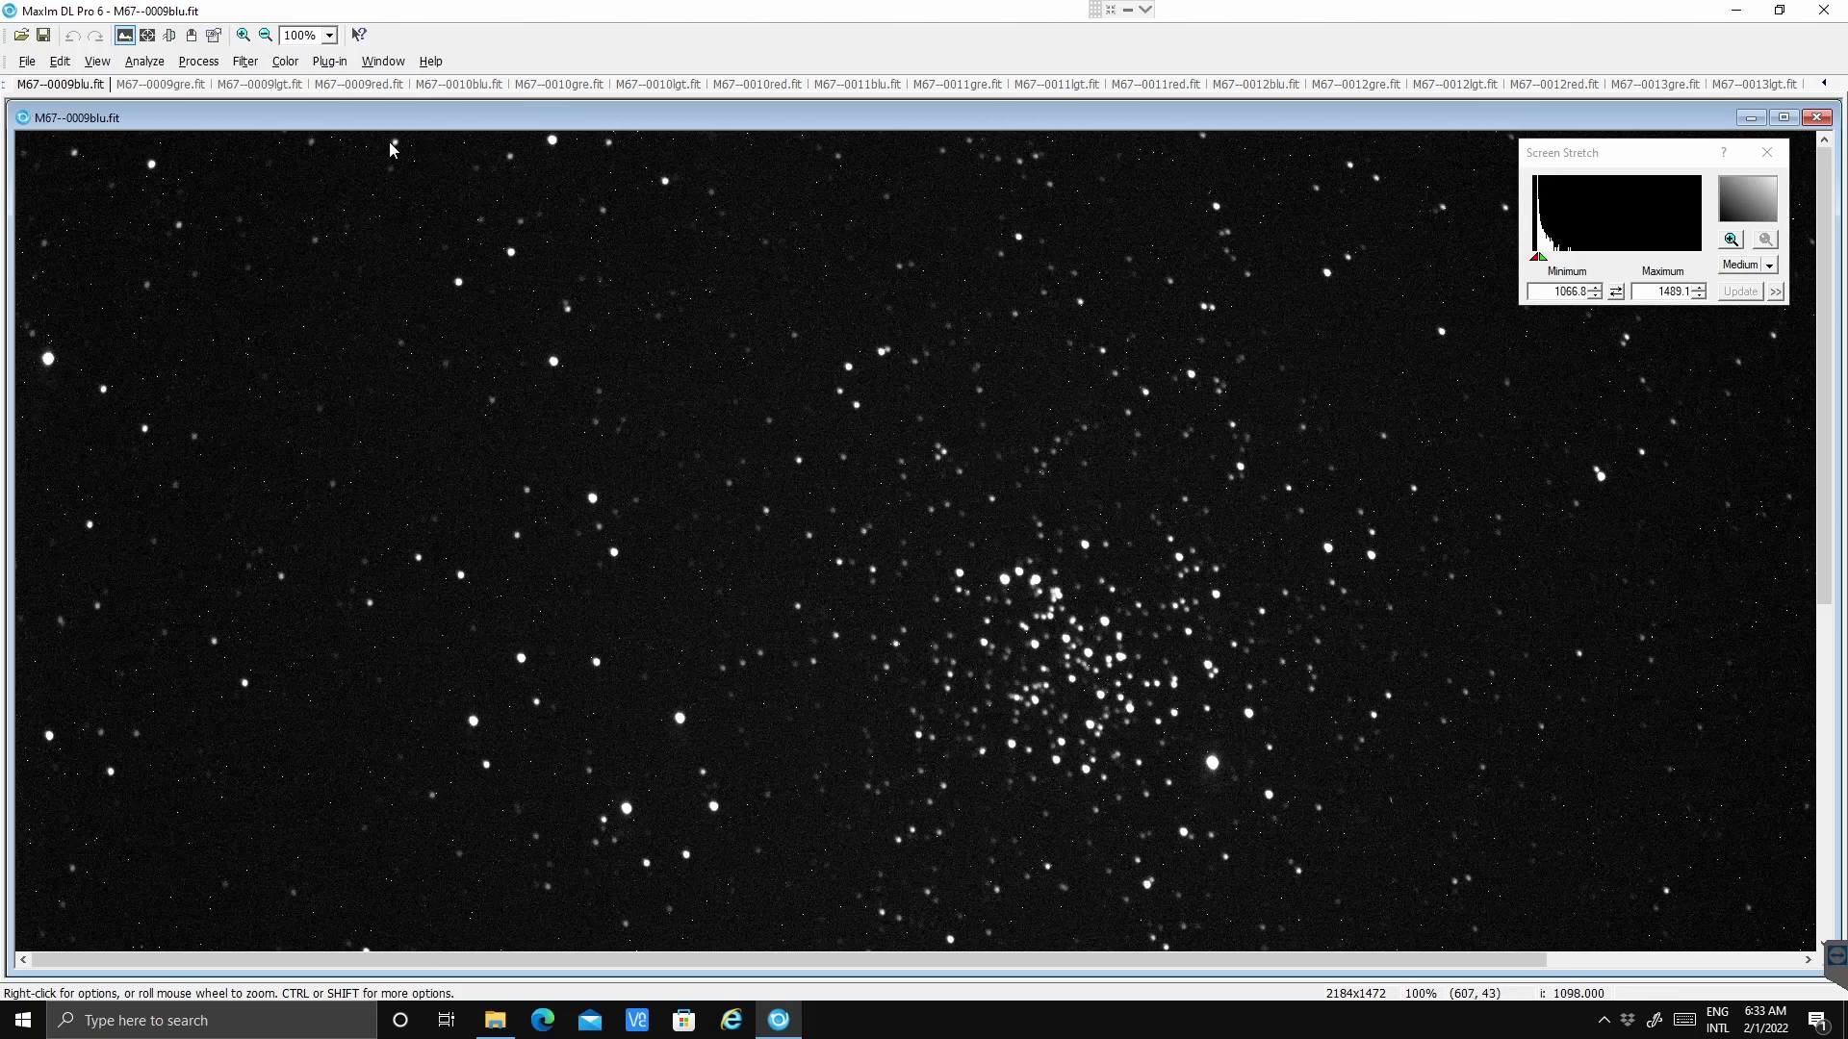
- Compare the star shapes and background across the M67 frames 0009gre, 0009lgt, 0009red, 0012blu and 0013lgt
click(164, 91)
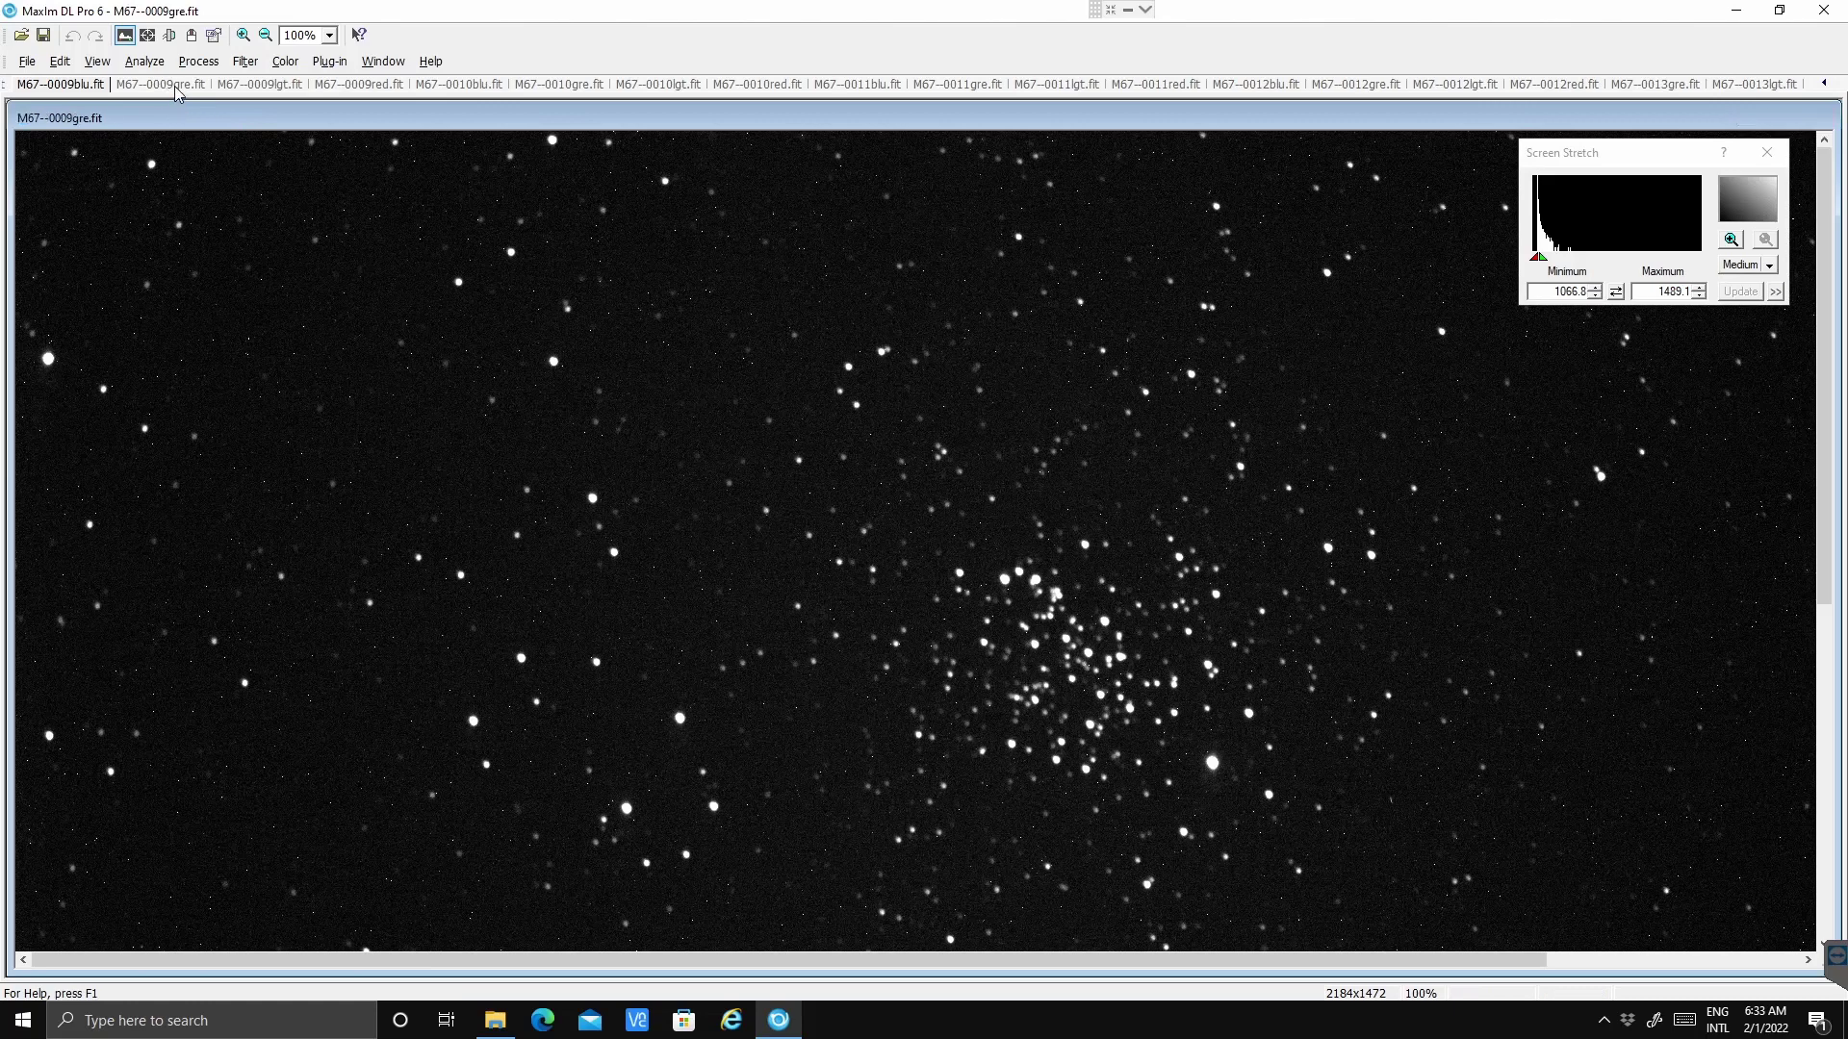
click(288, 87)
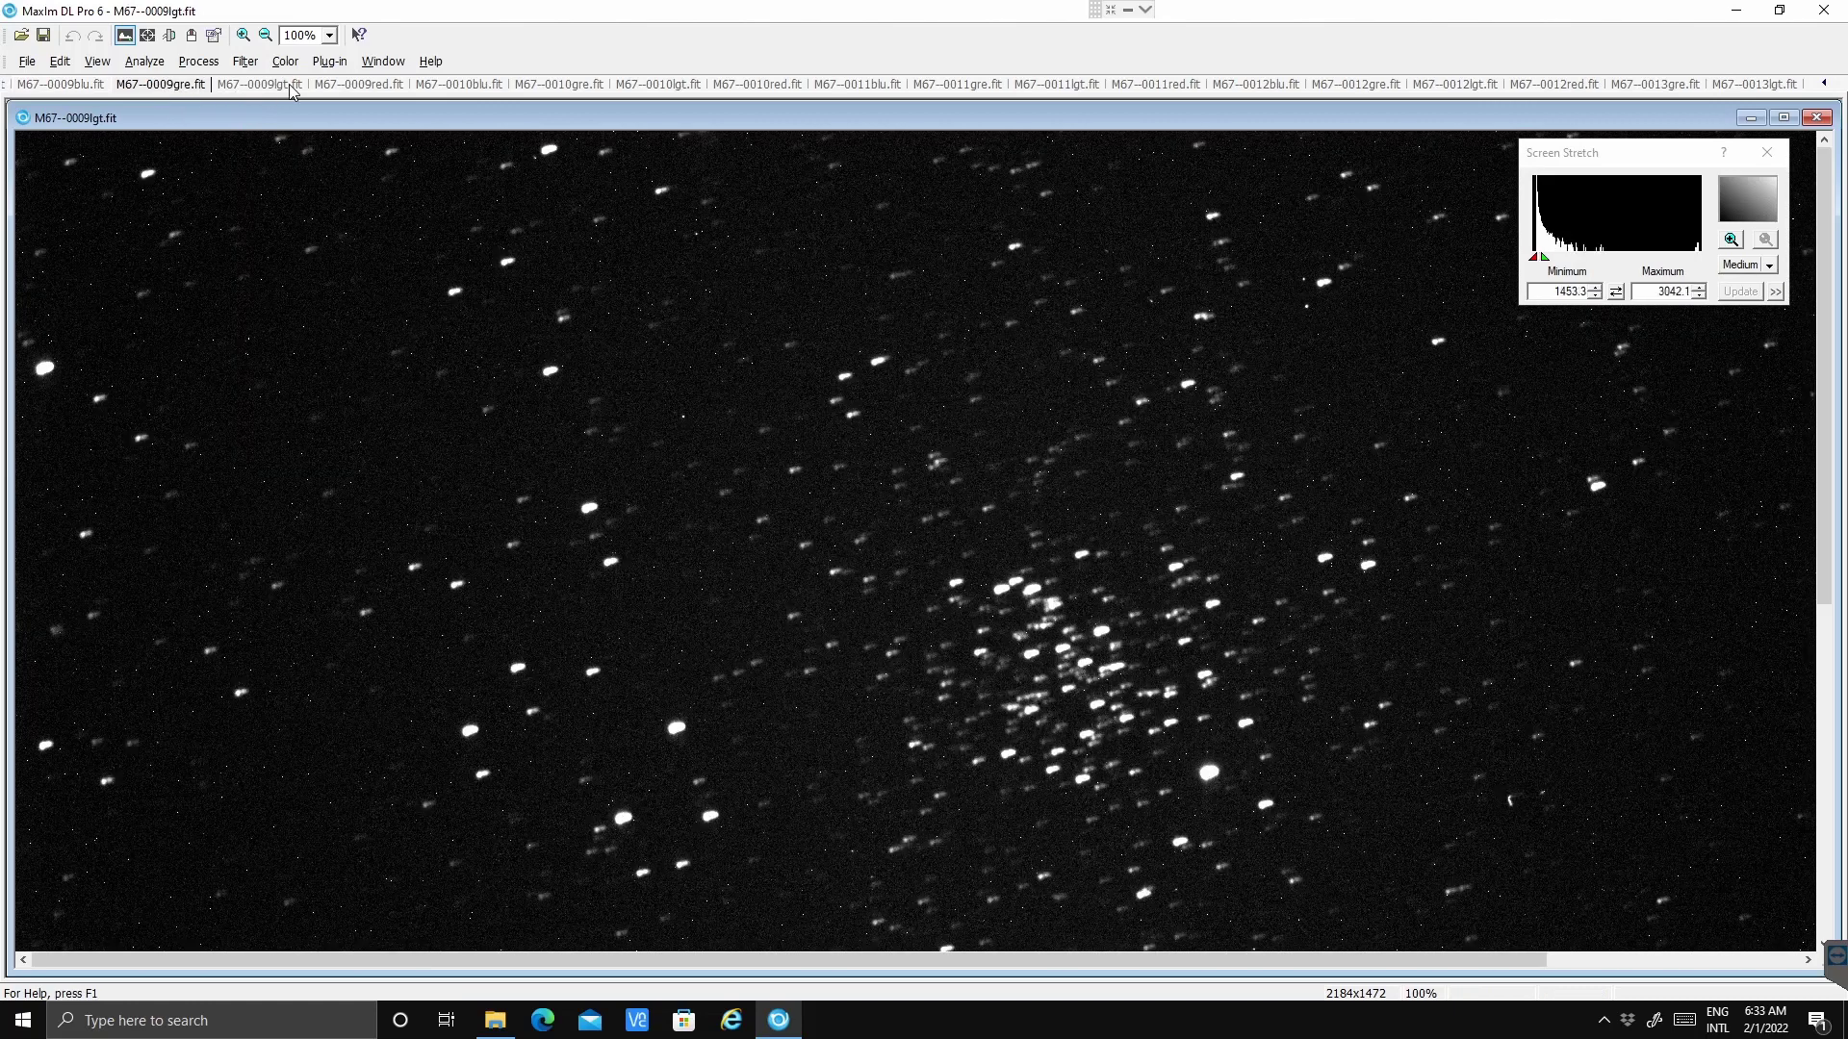
click(349, 86)
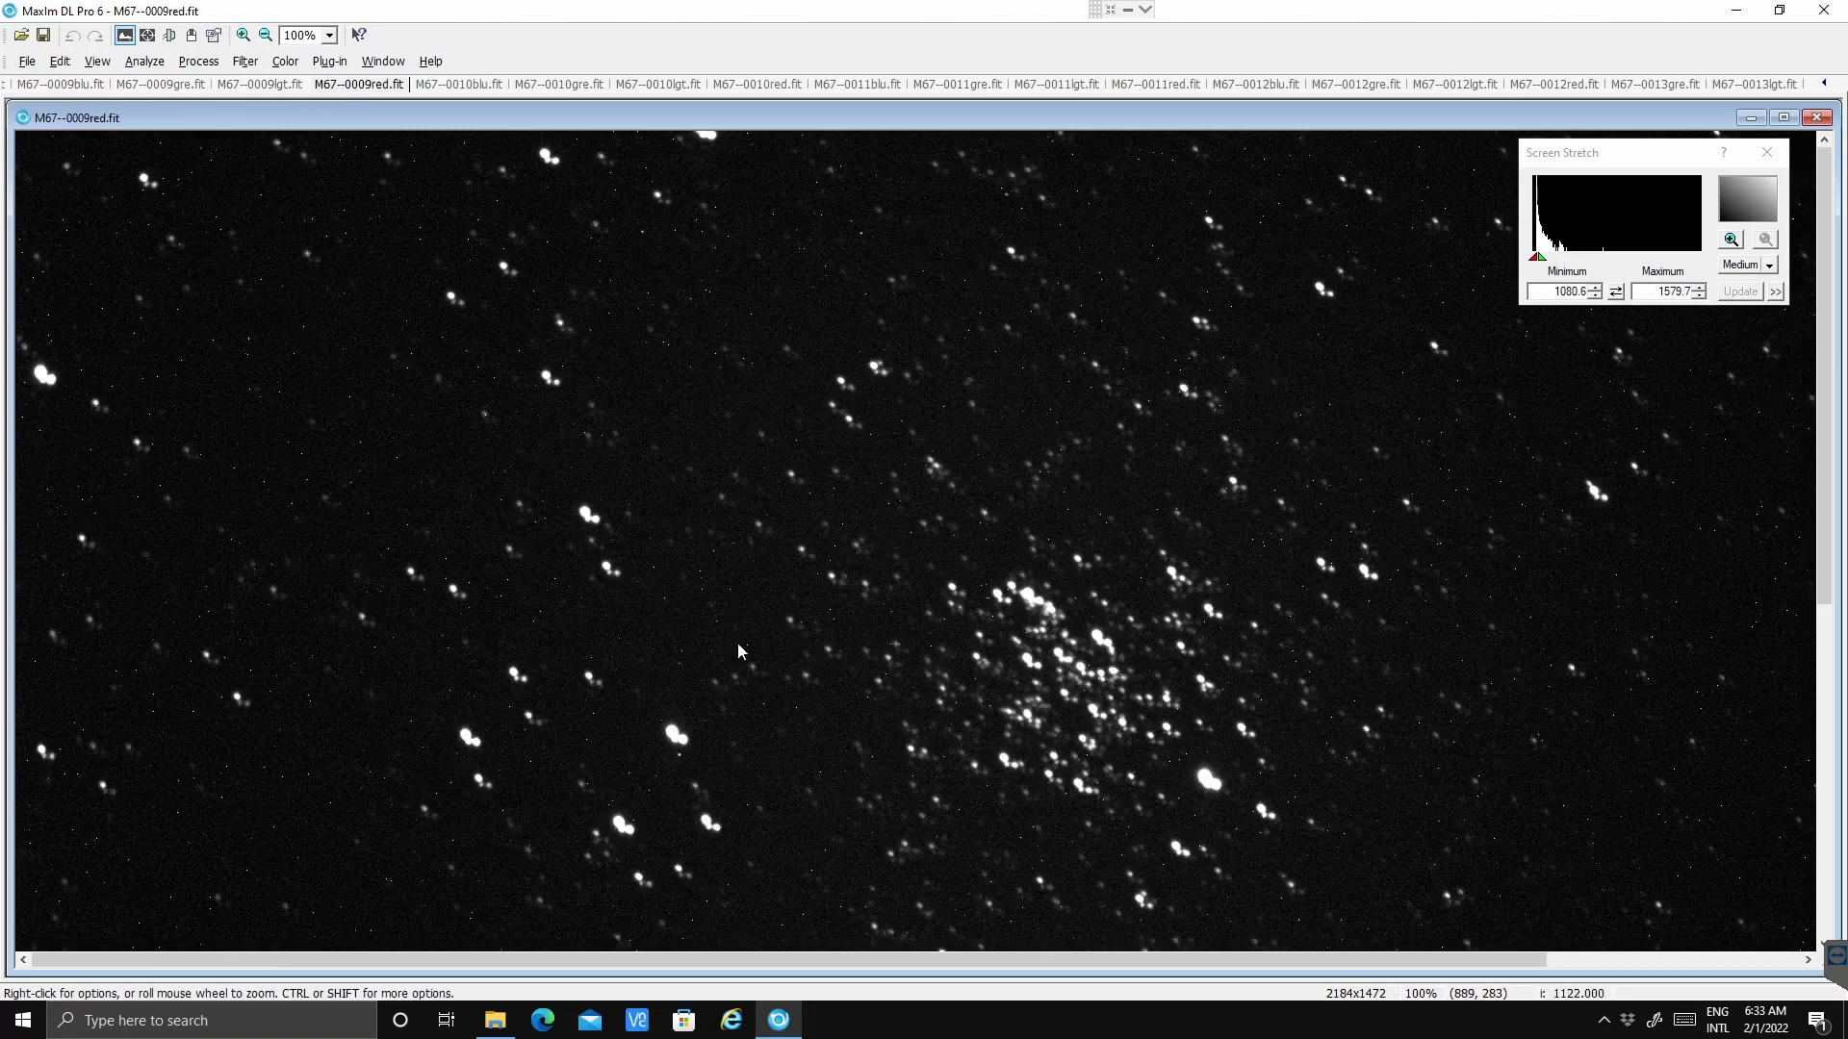
click(1262, 87)
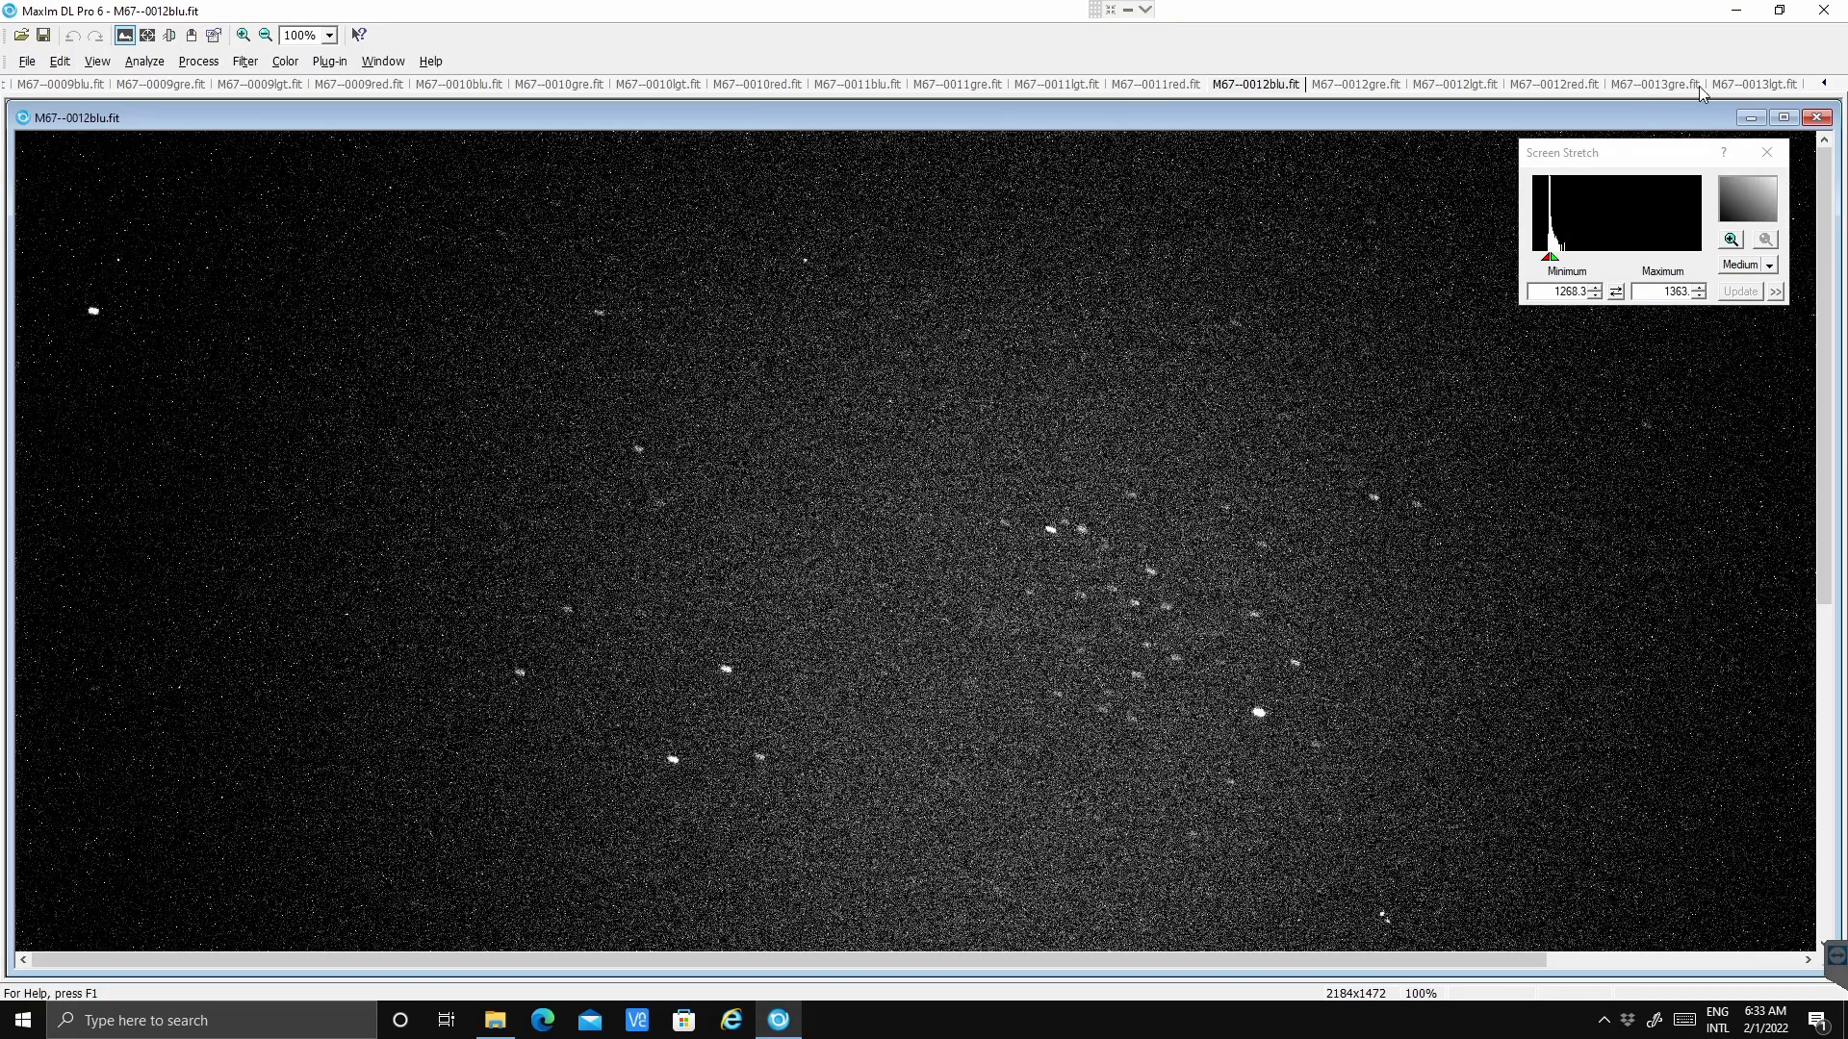
click(1729, 86)
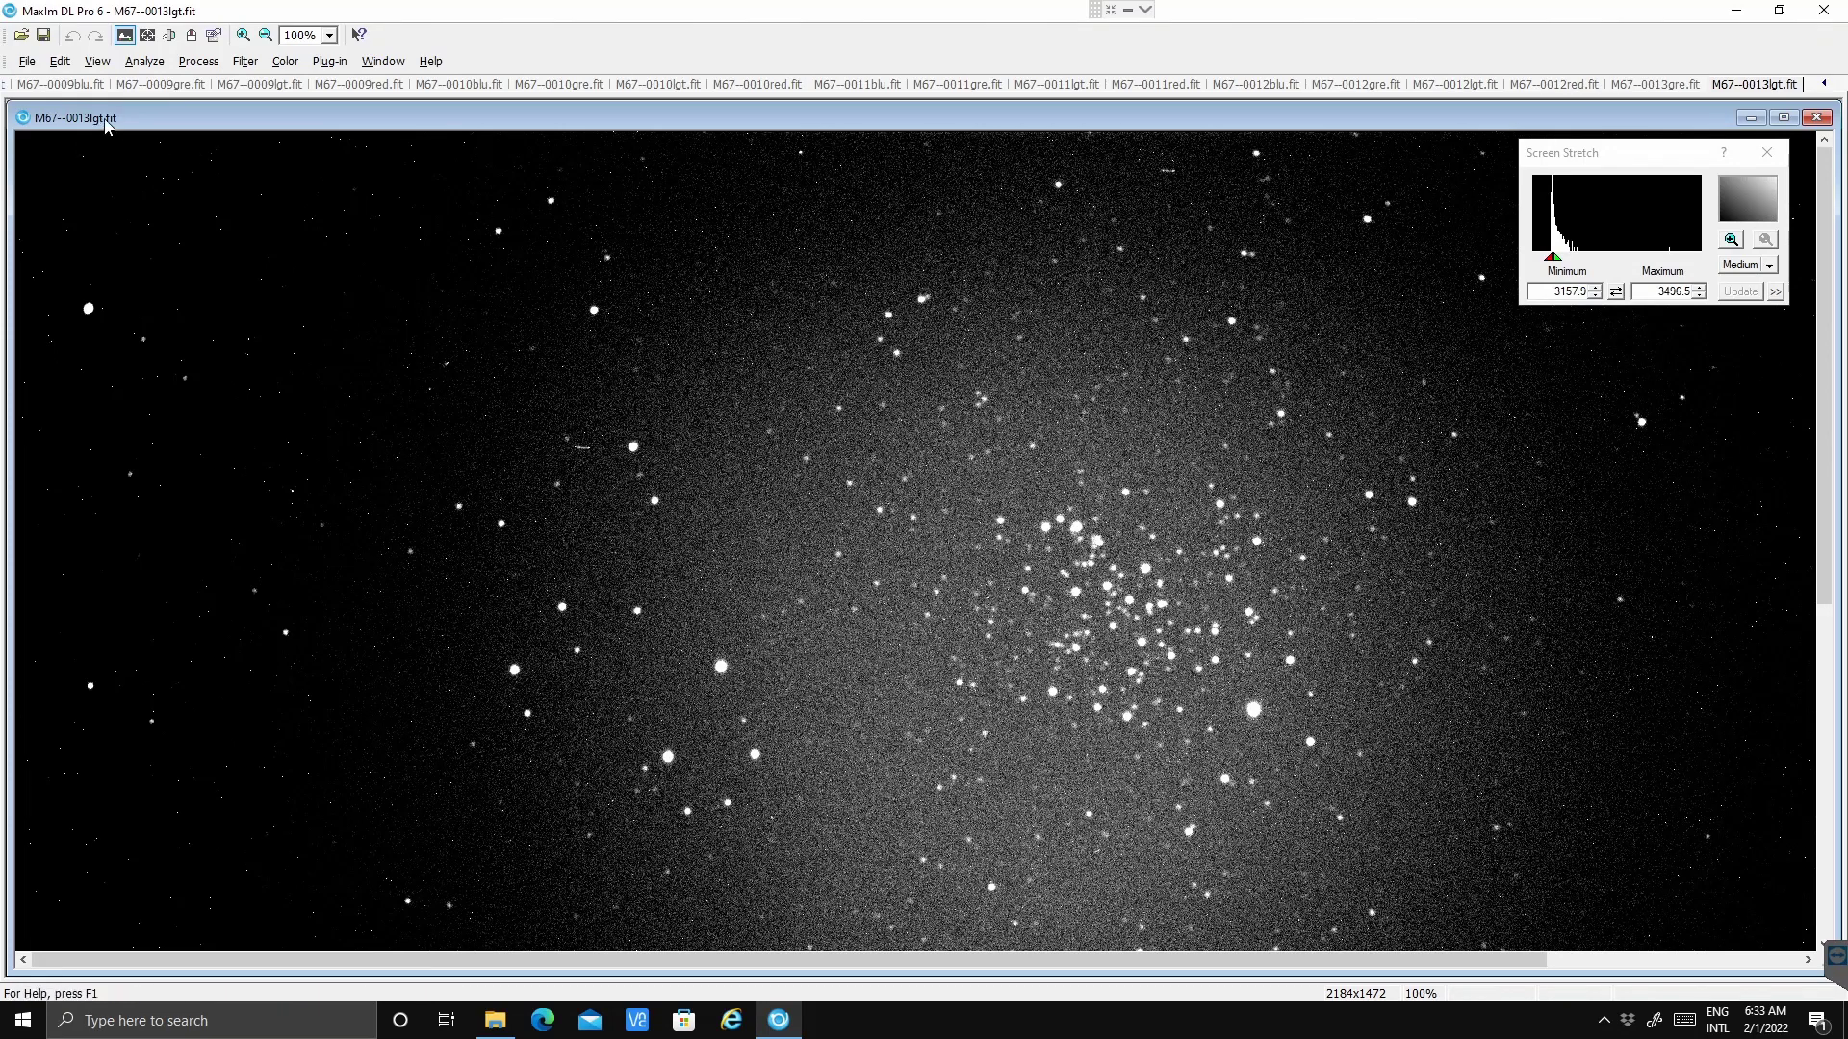
- Use the Medium screen stretch on M67--0009lgt.fit and equalize the screen stretch across all open images
click(258, 89)
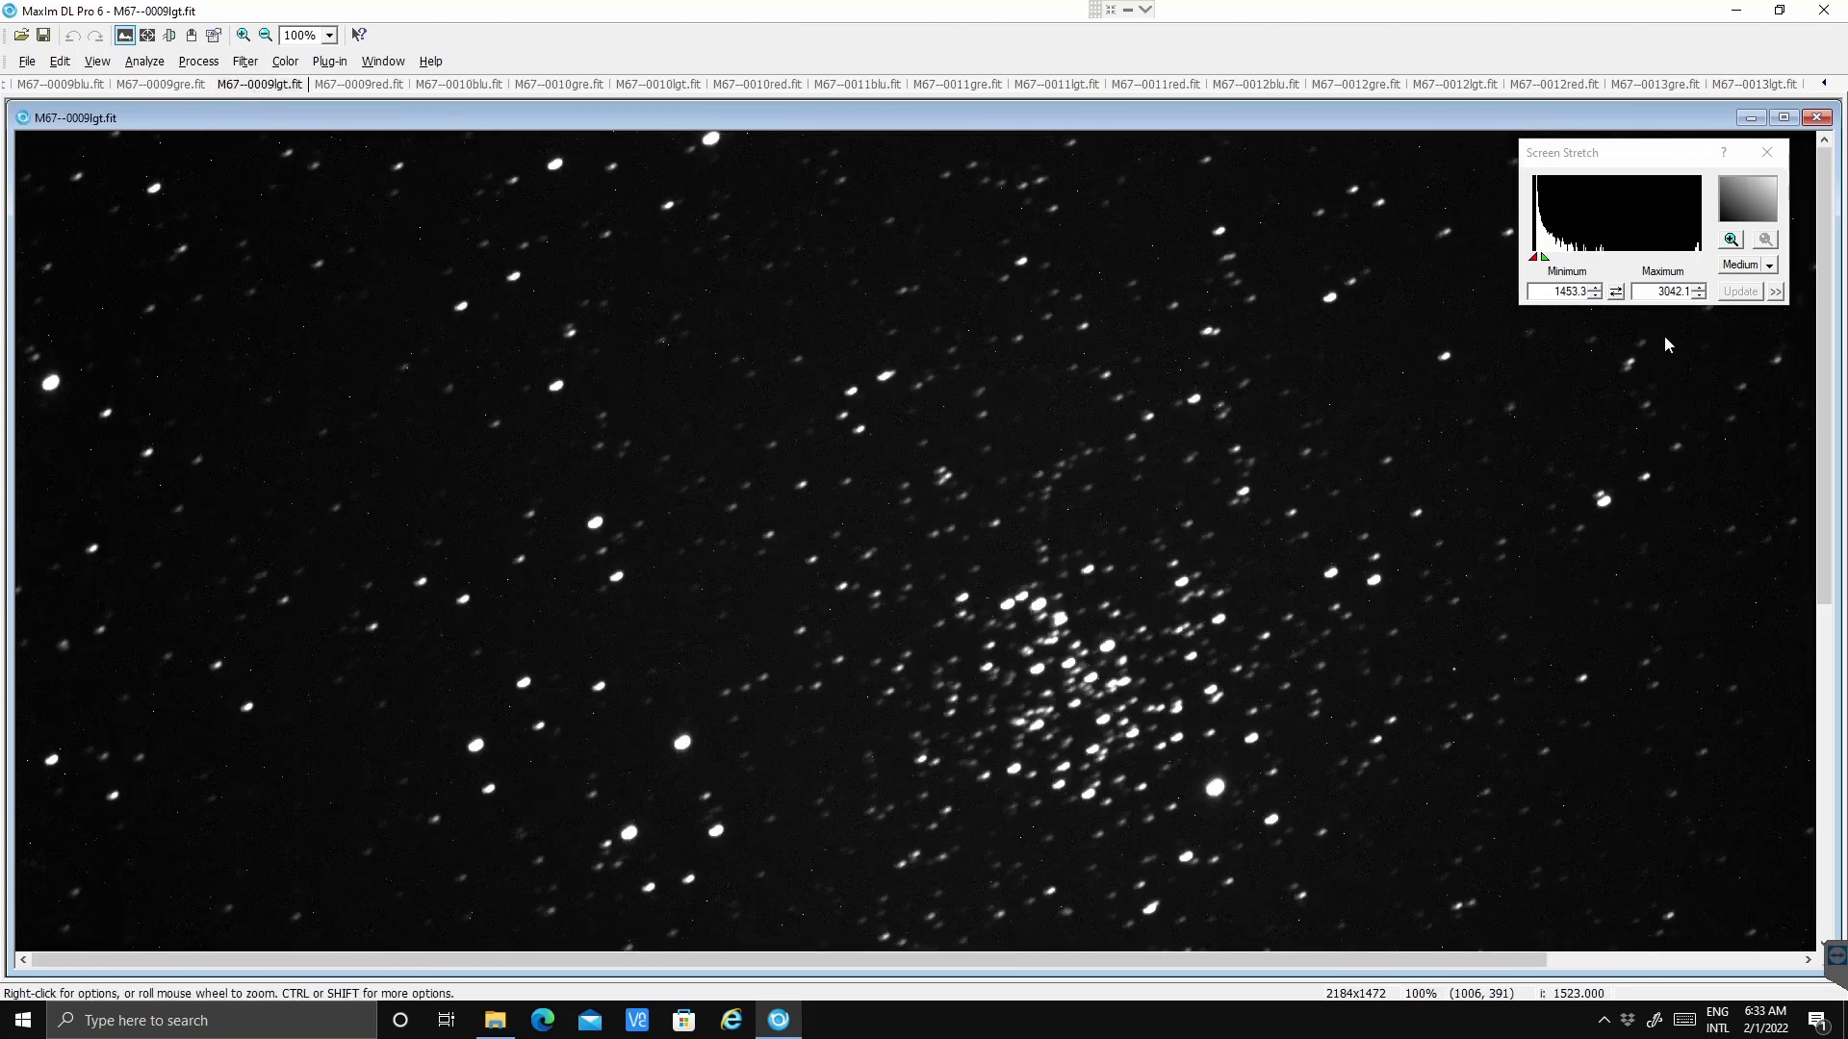
click(1770, 267)
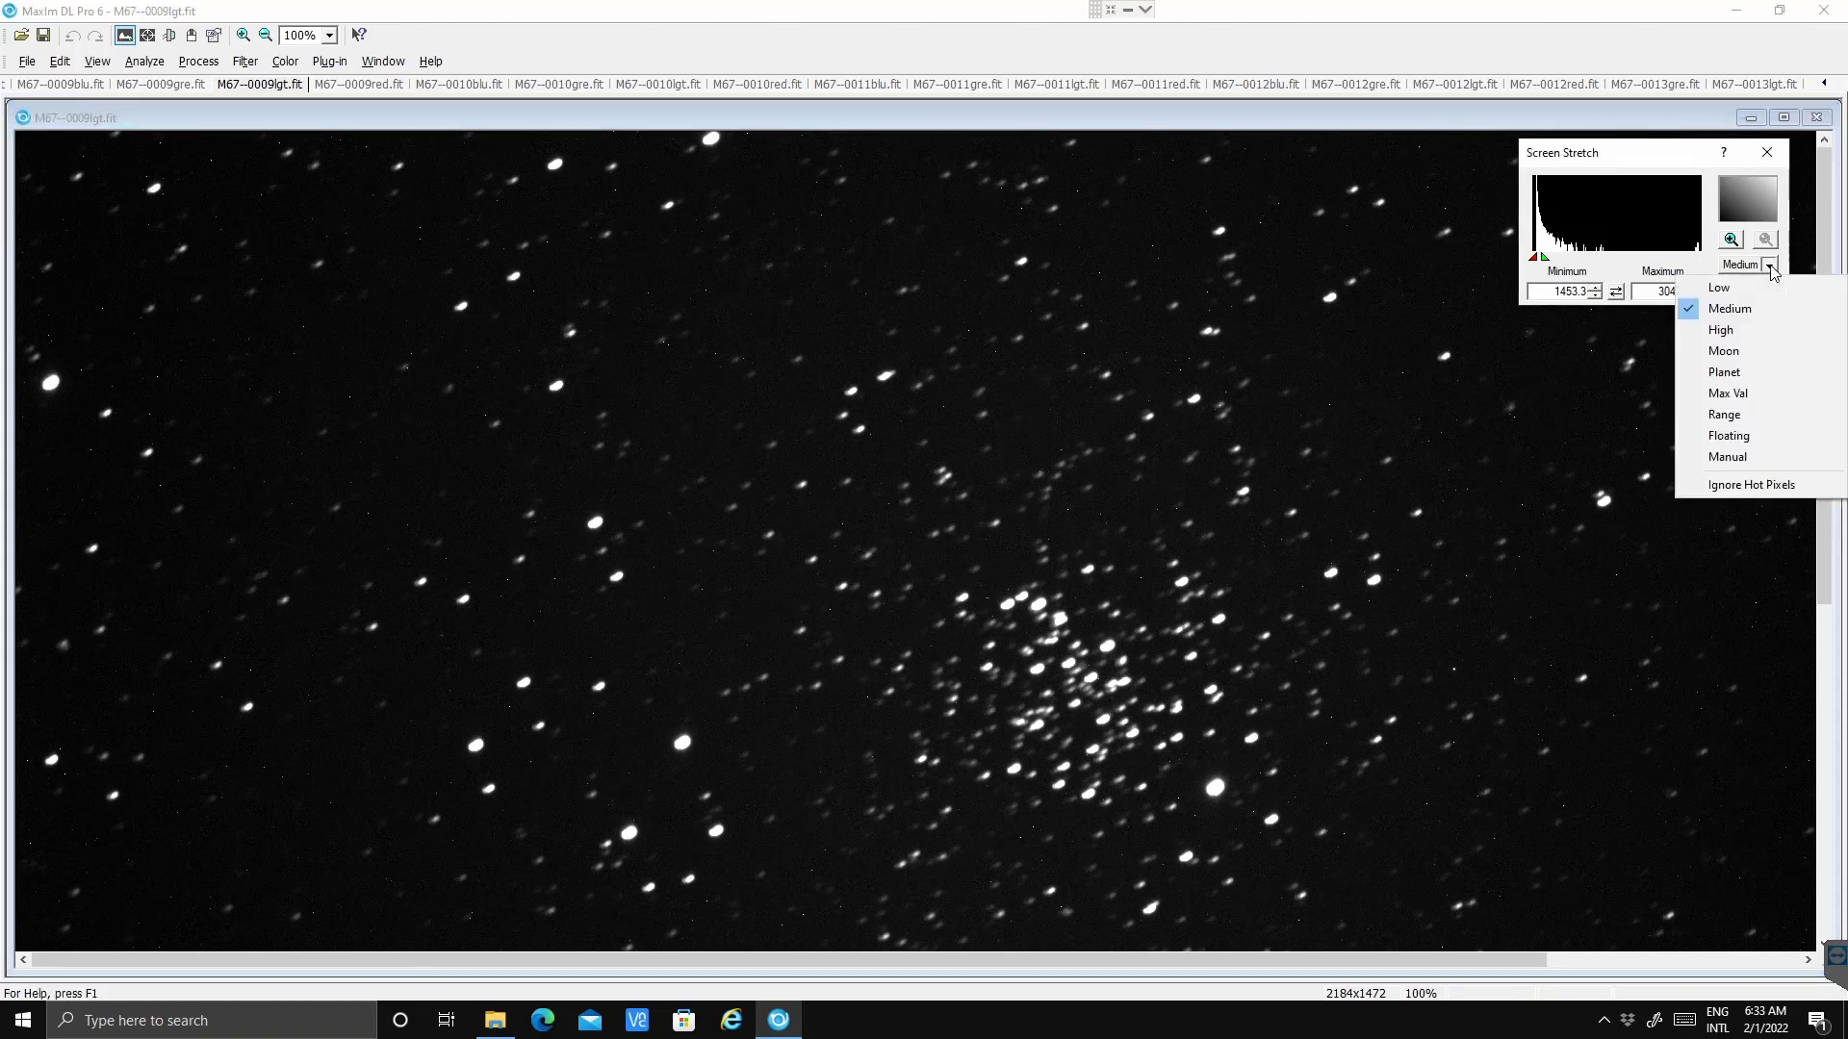
click(1728, 308)
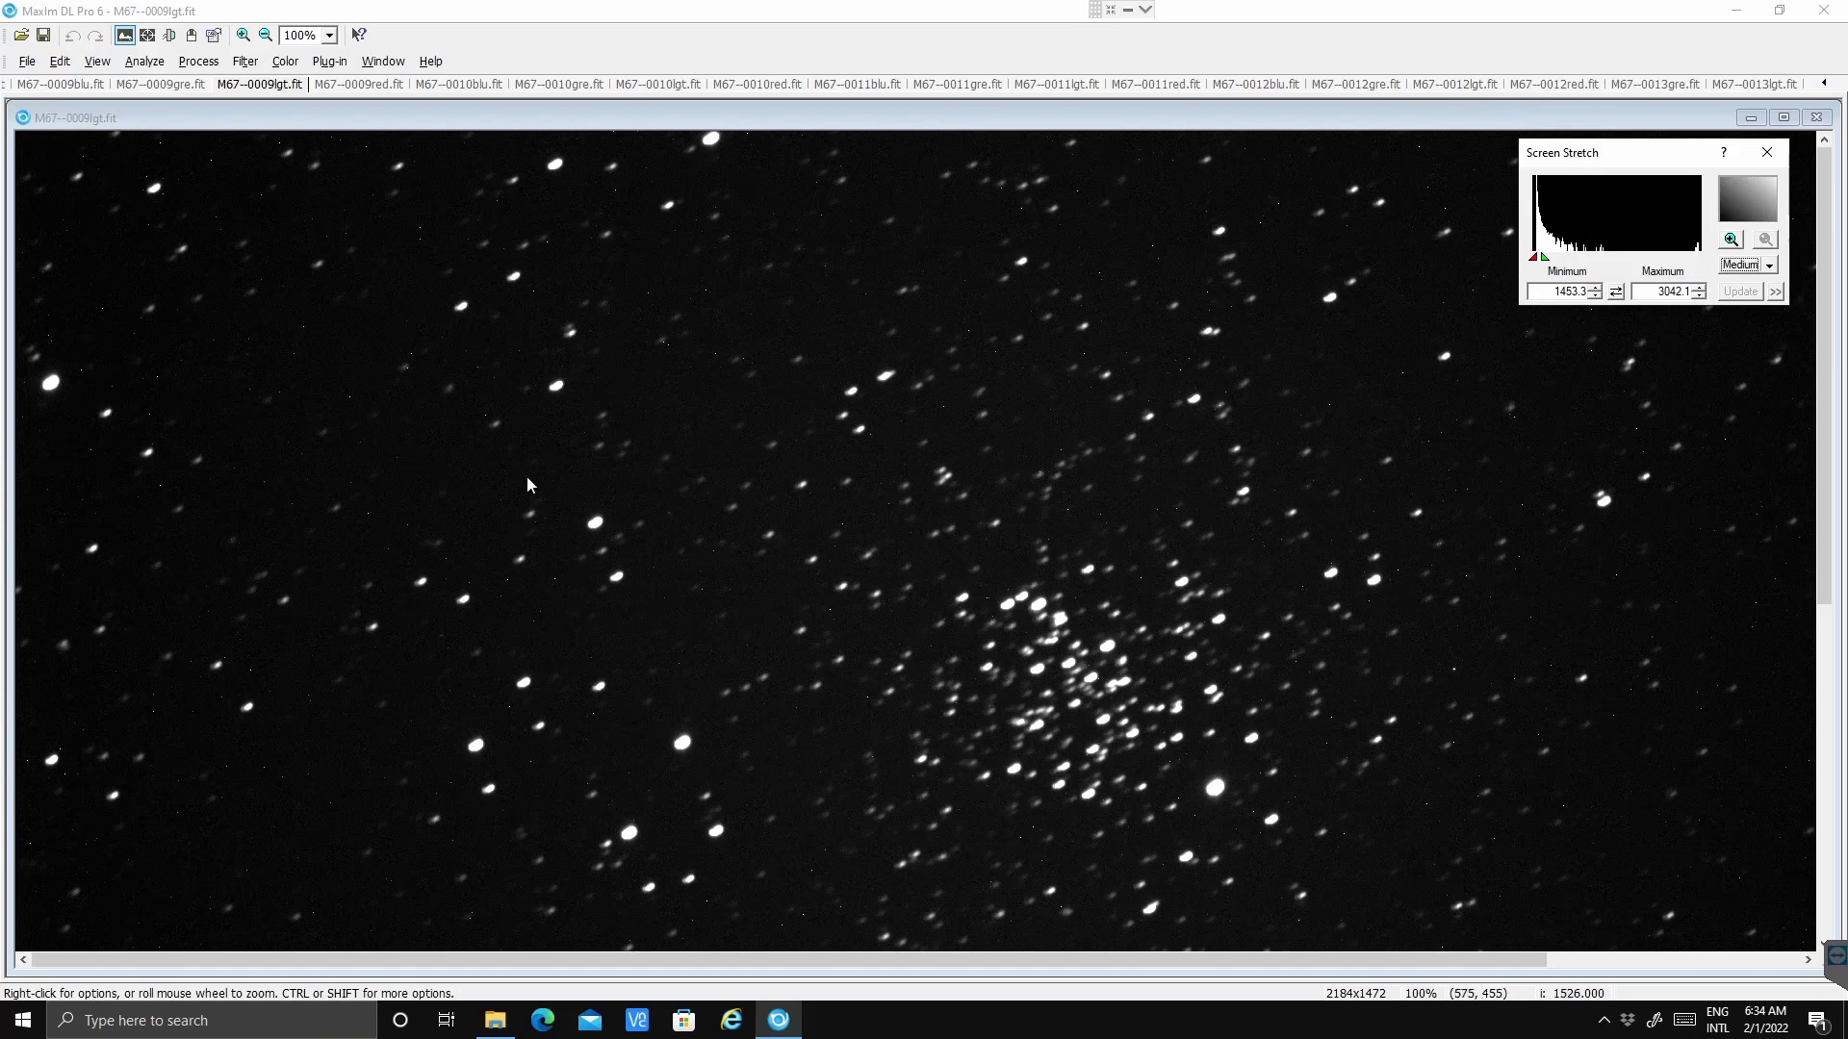
click(96, 61)
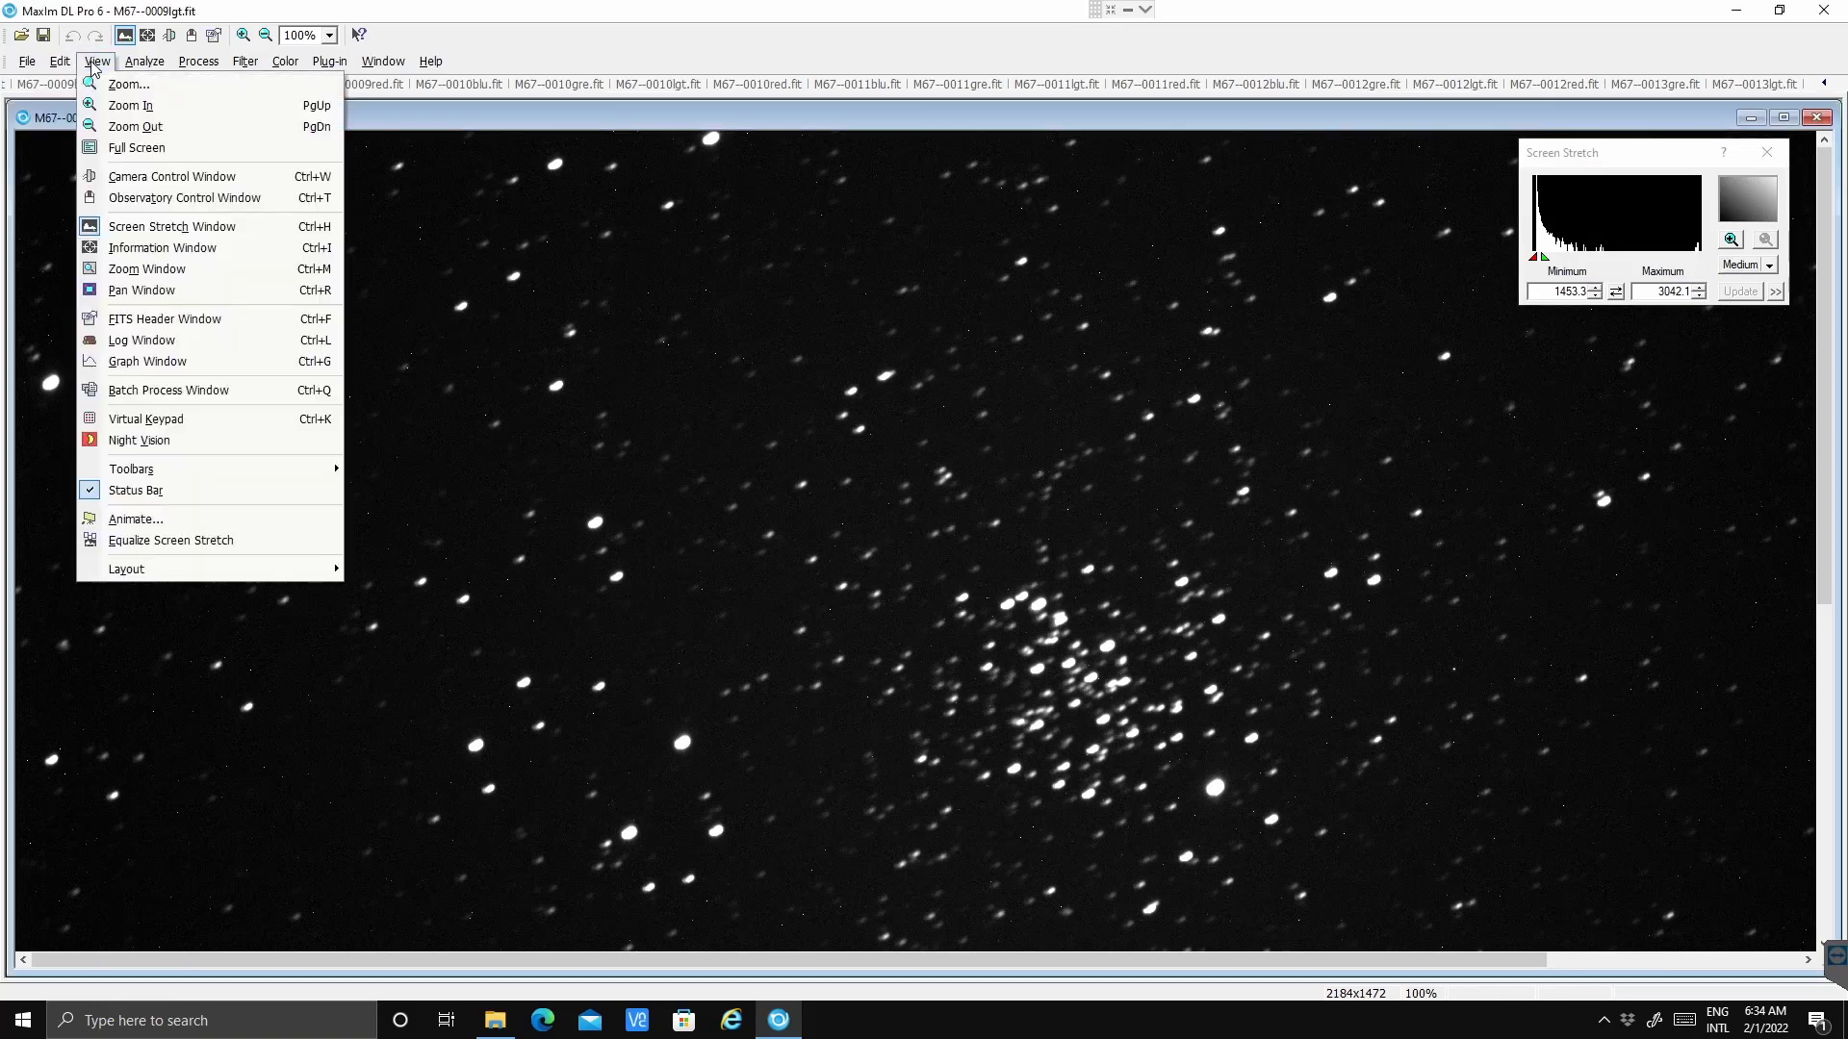
click(186, 542)
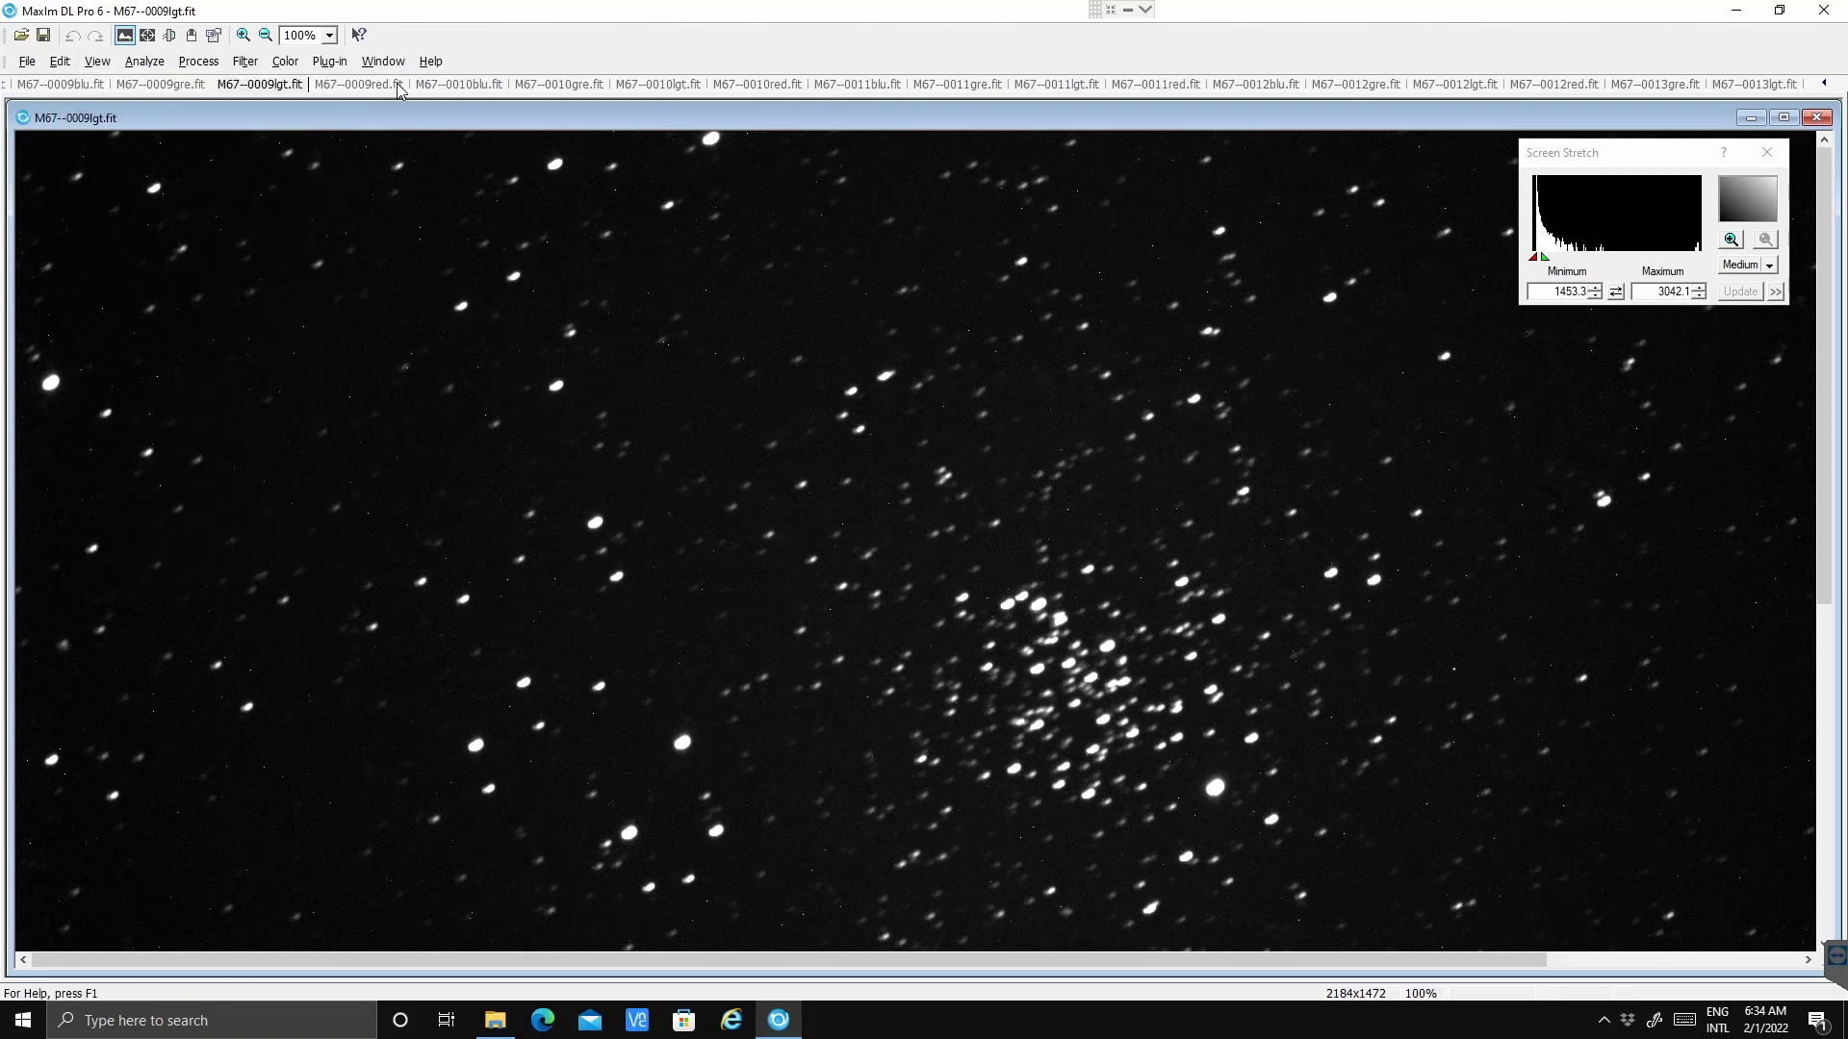
- Check the equalized stretch on the M67 frames 0009red, 0010blu and 0010gre
click(358, 85)
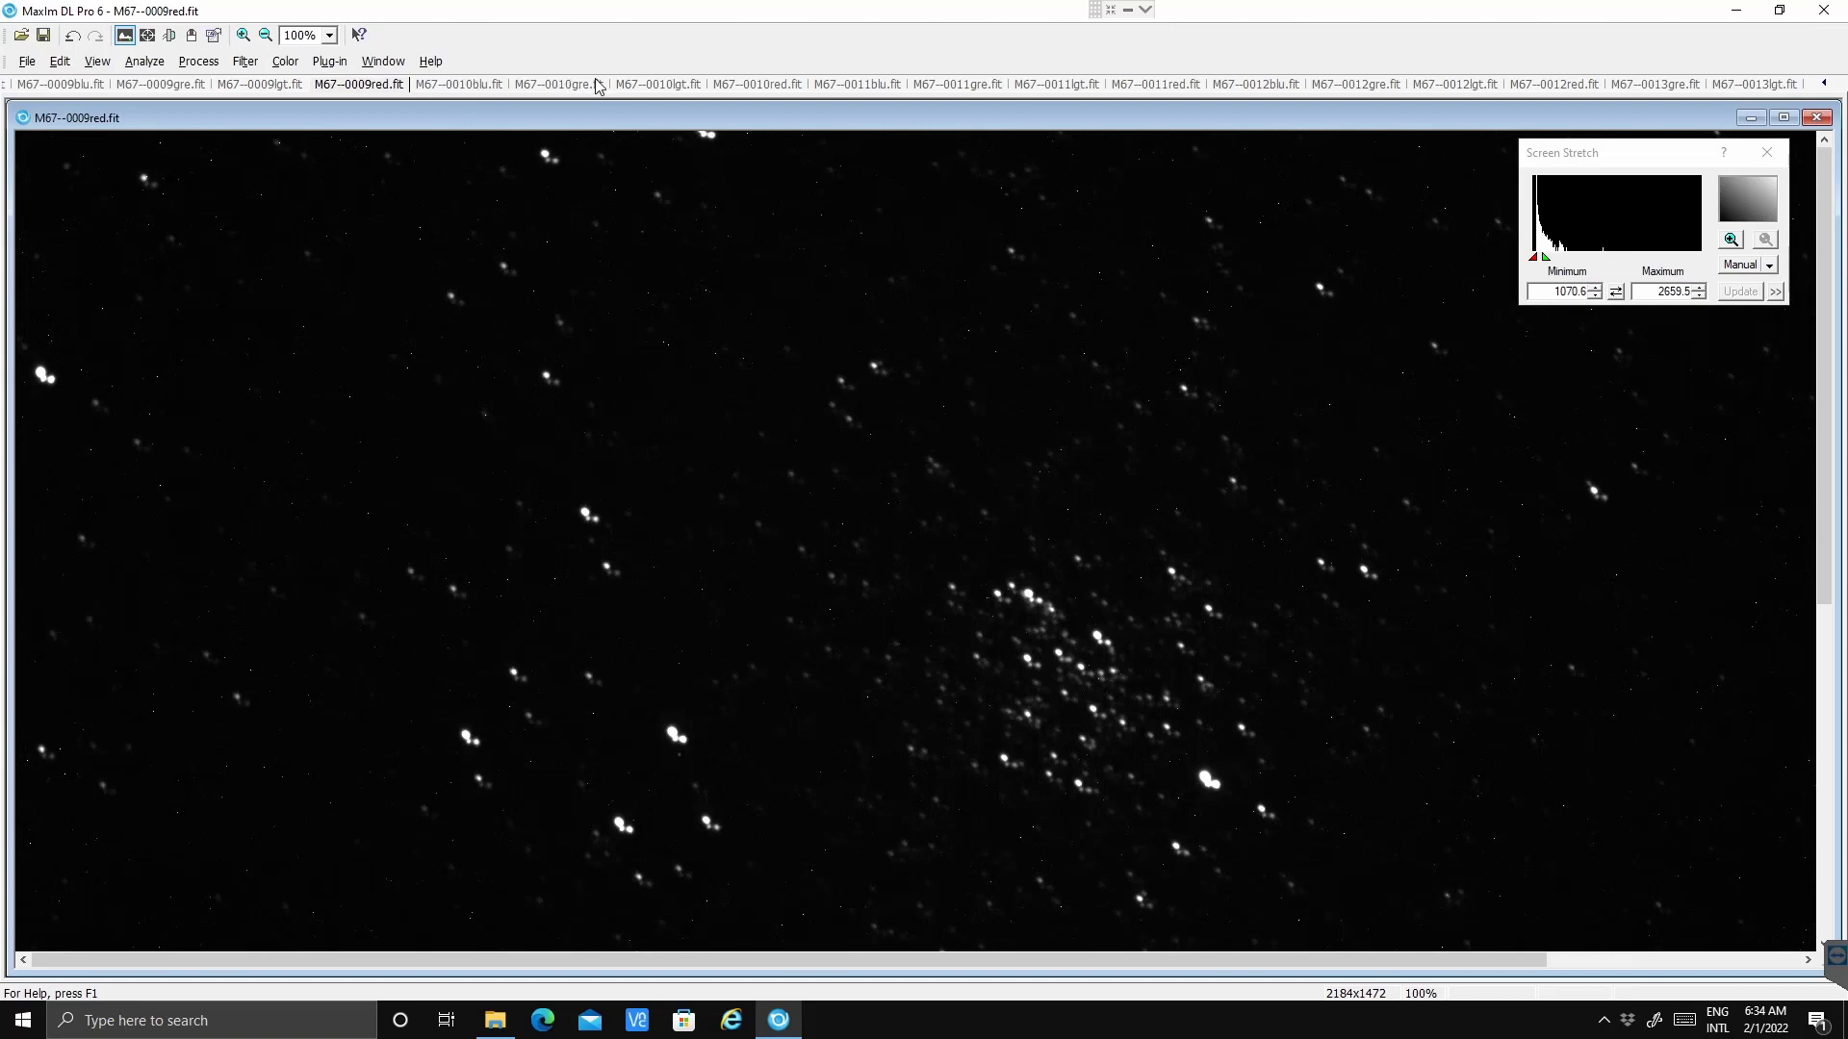
key(ctrl+Tab)
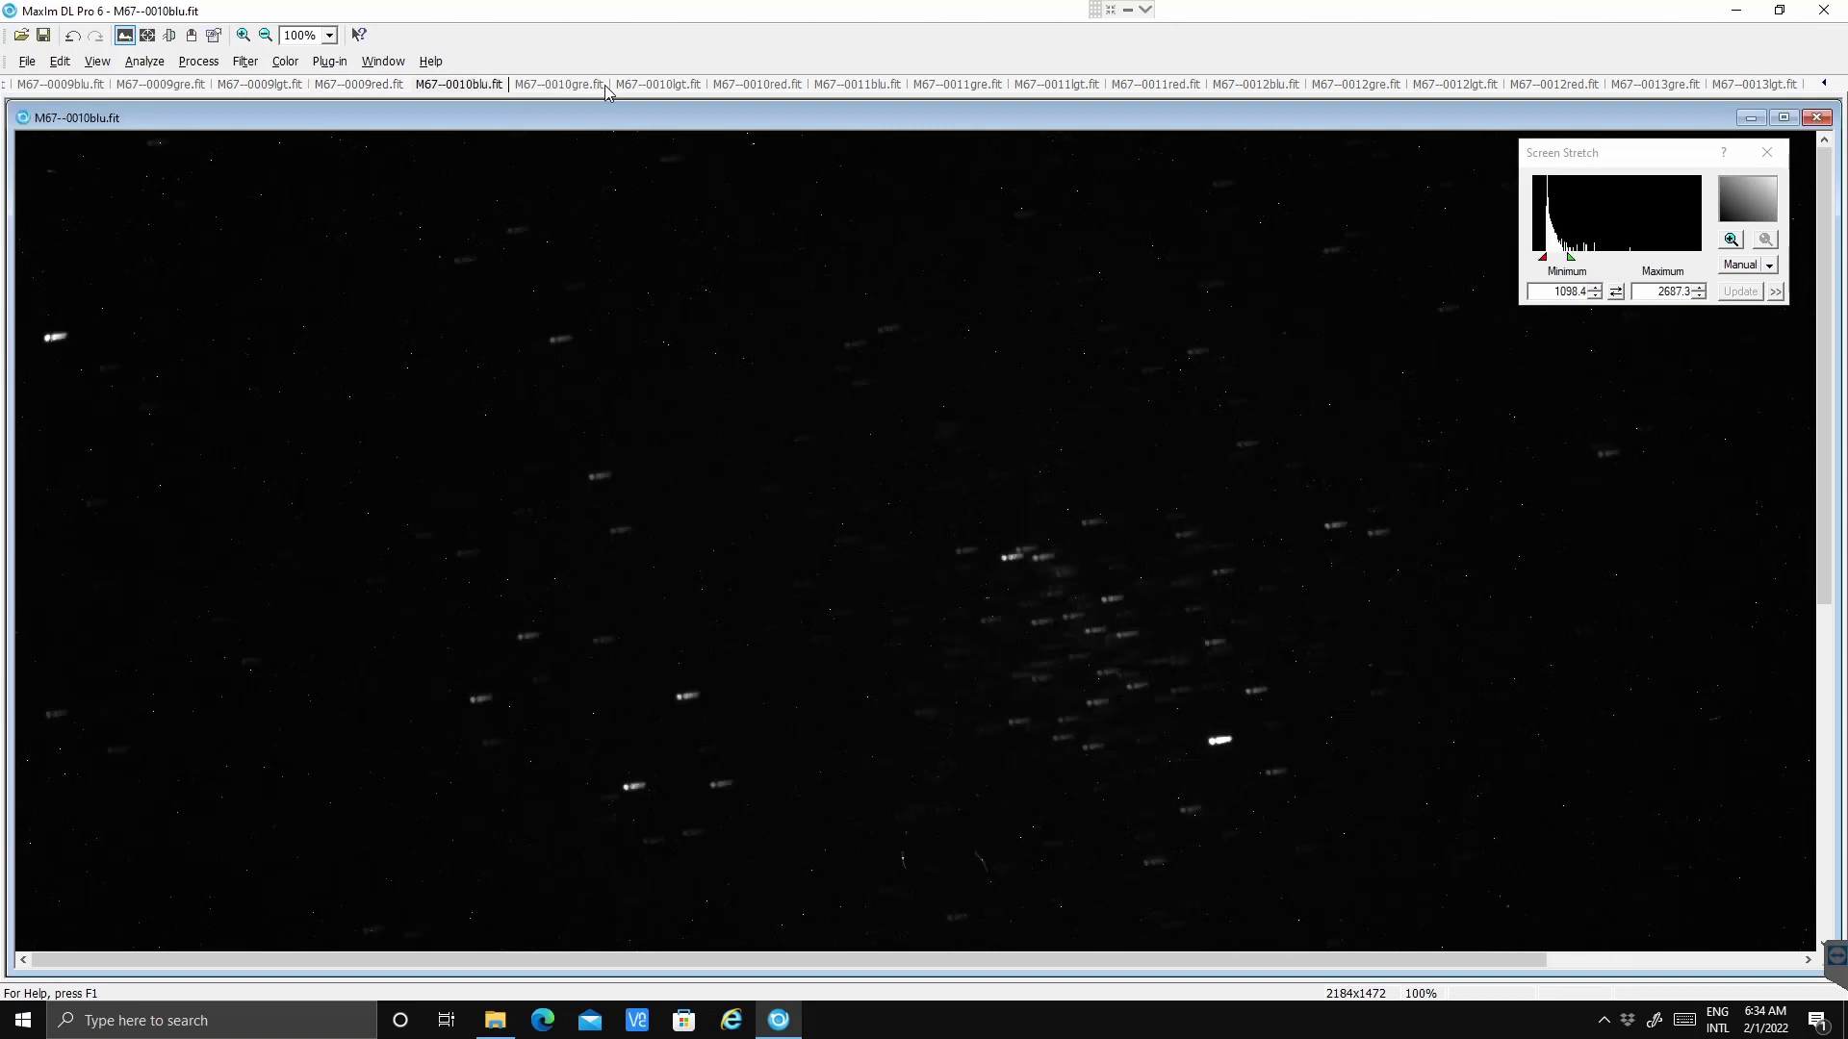
key(ctrl+Tab)
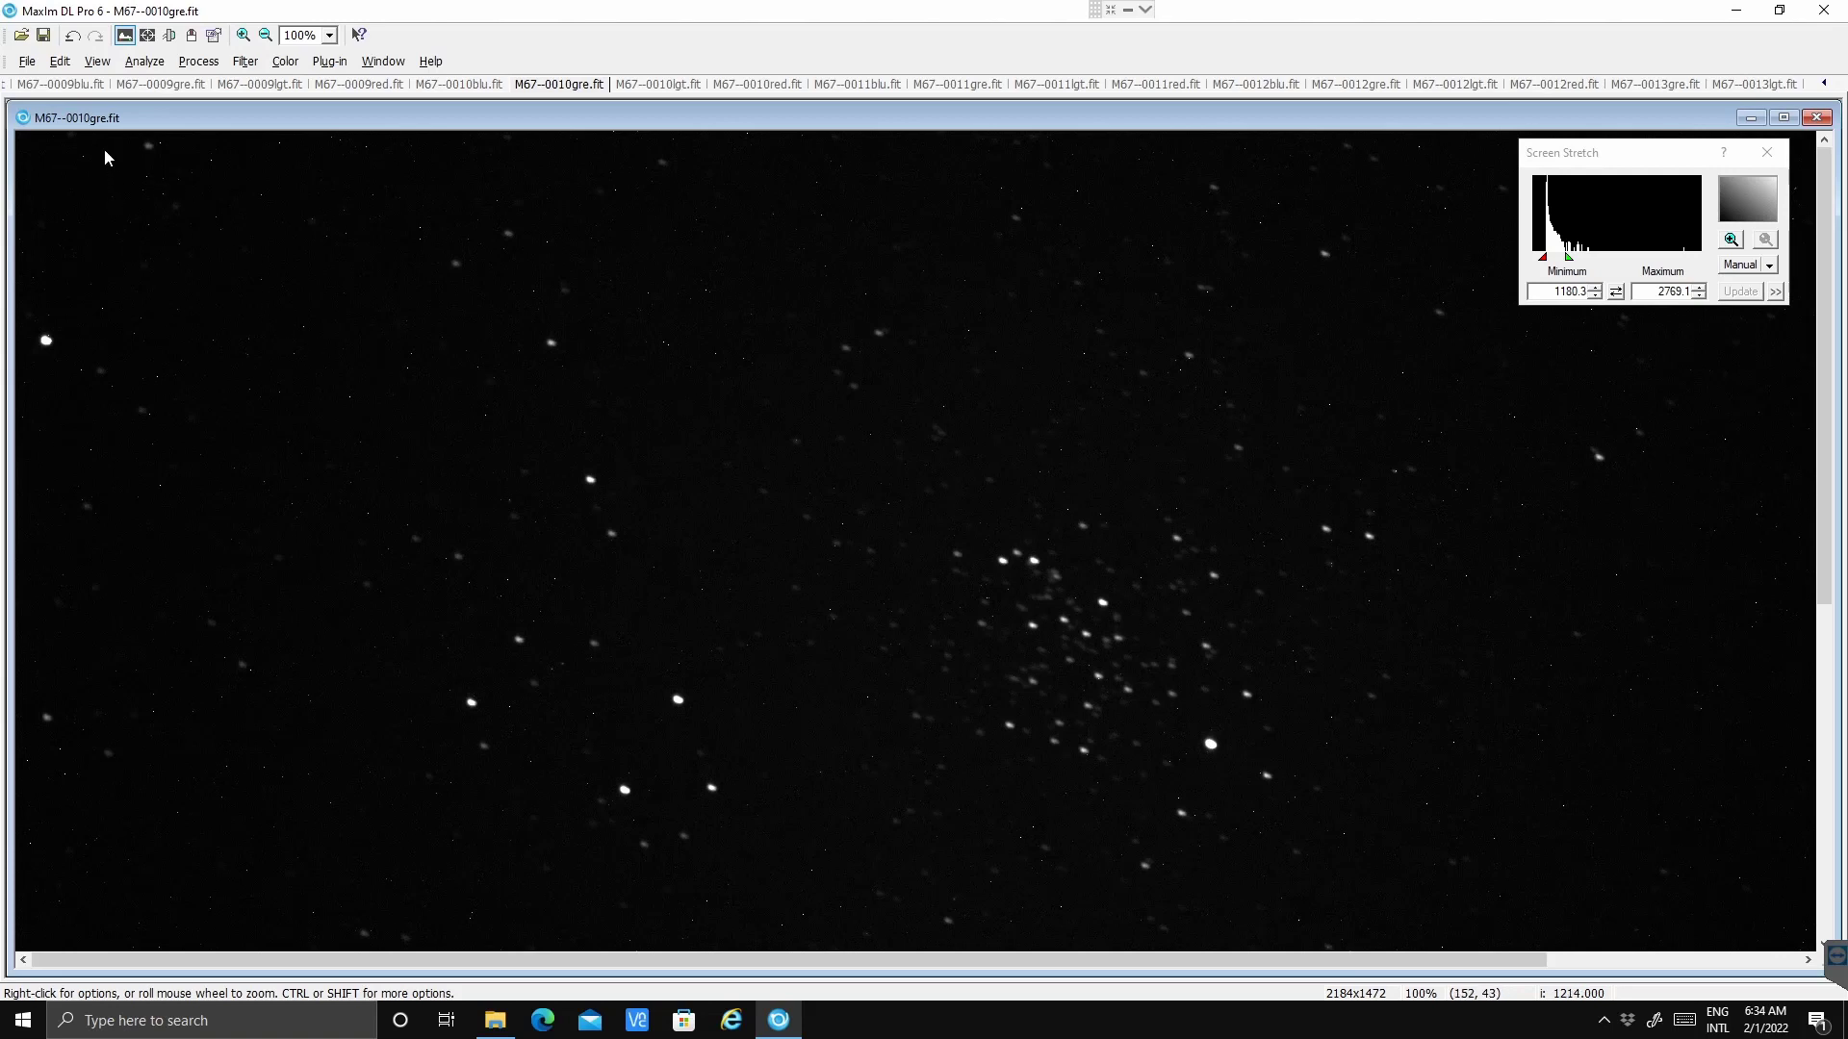
- Start Animate with all available images selected and move M67--0001blu.fit three places down the selected list
click(97, 62)
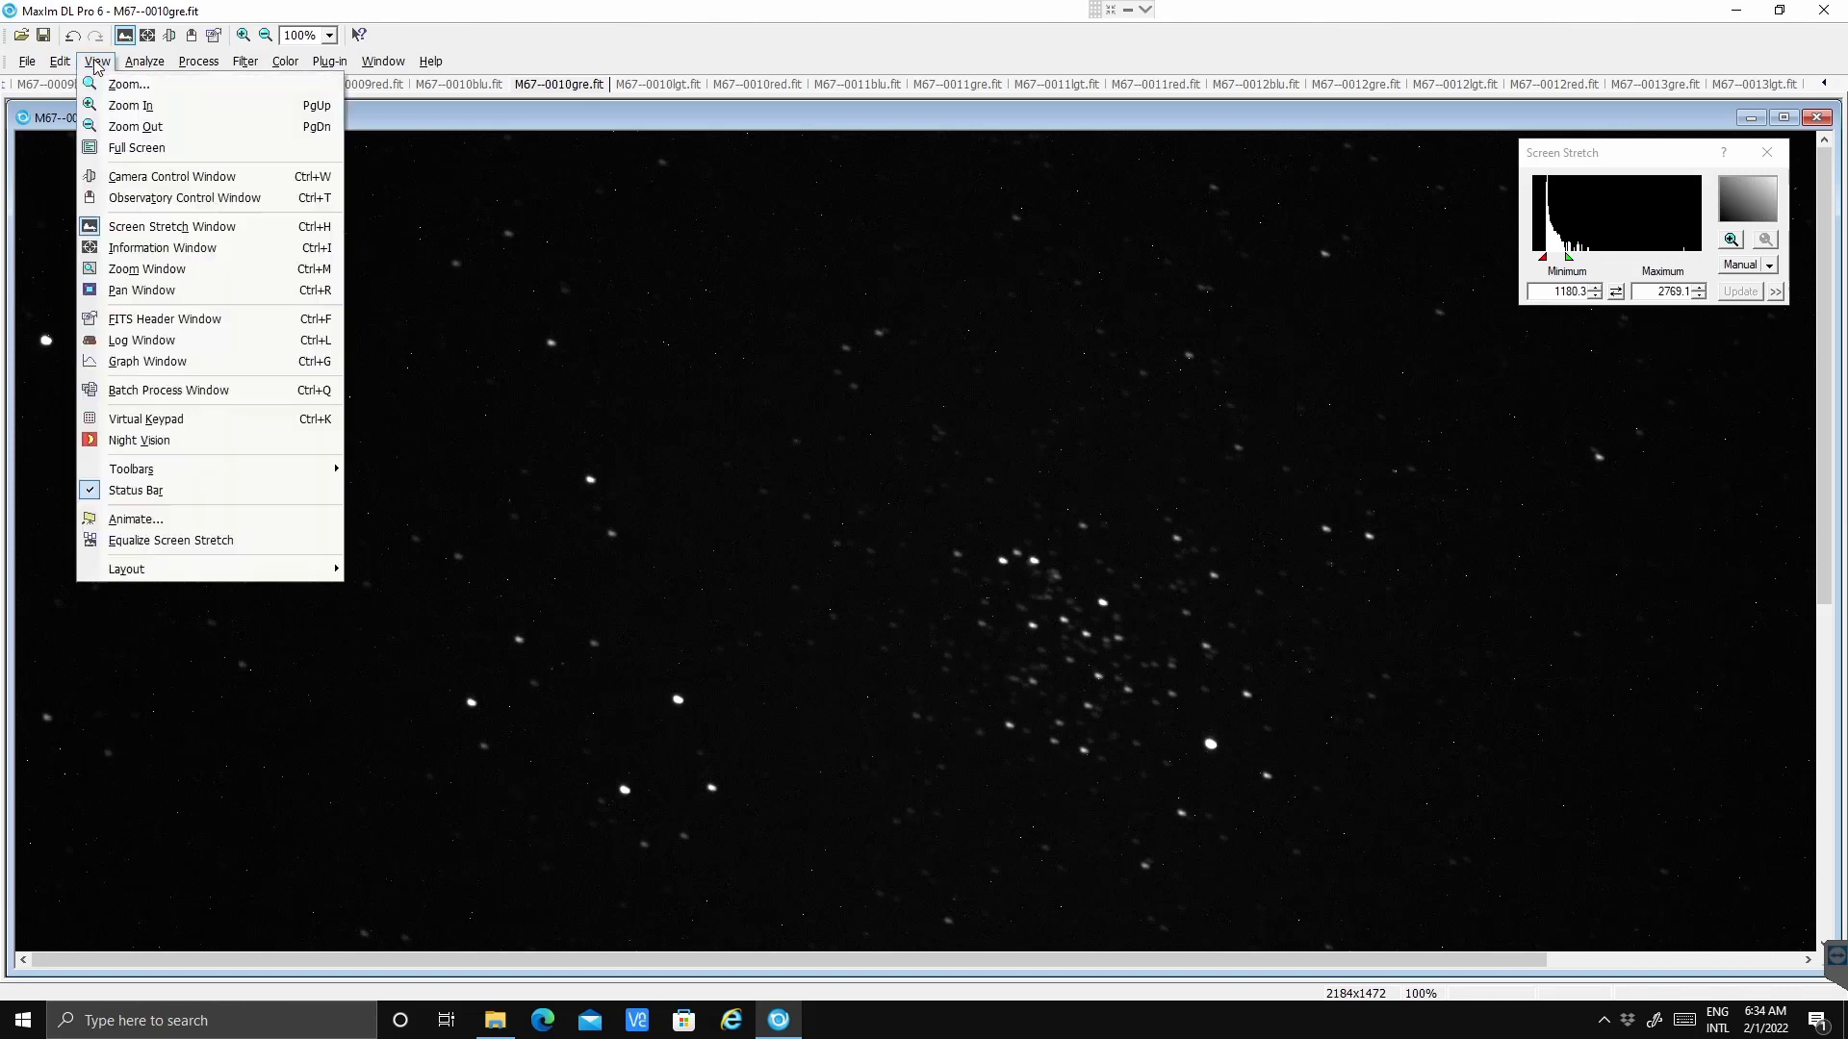
click(123, 523)
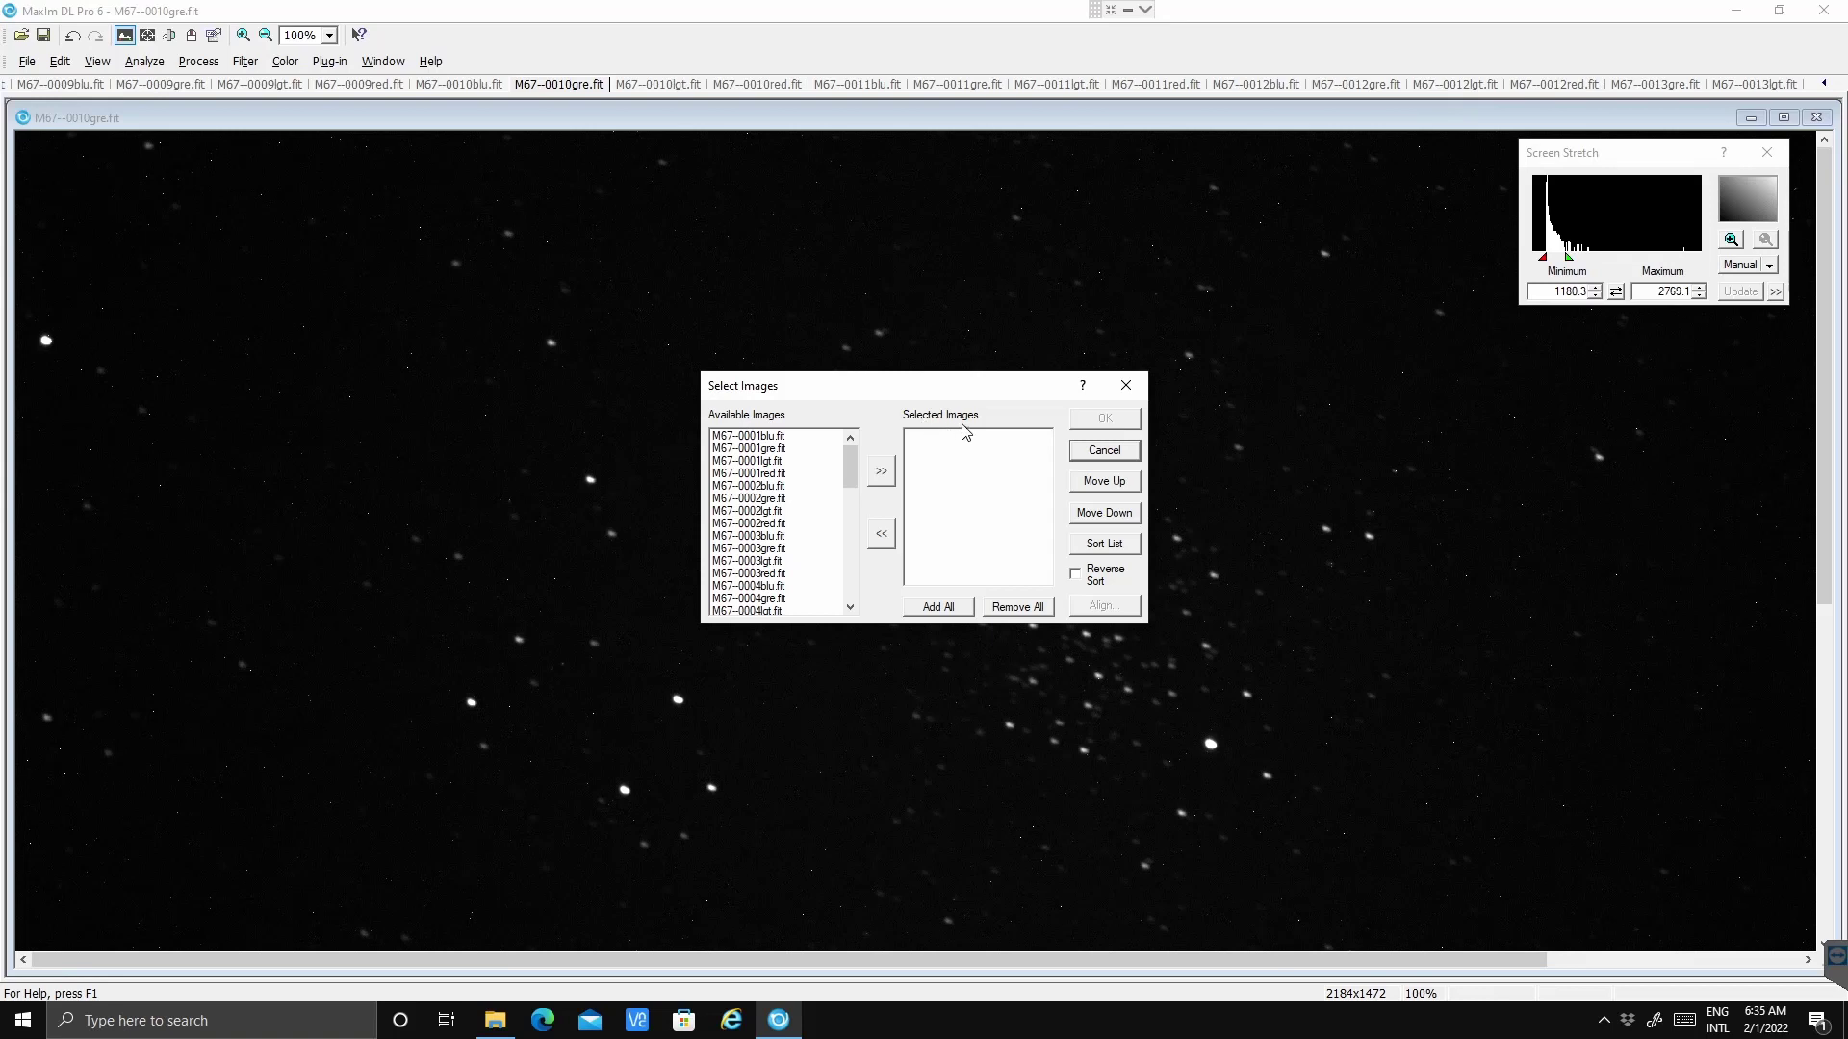
click(936, 607)
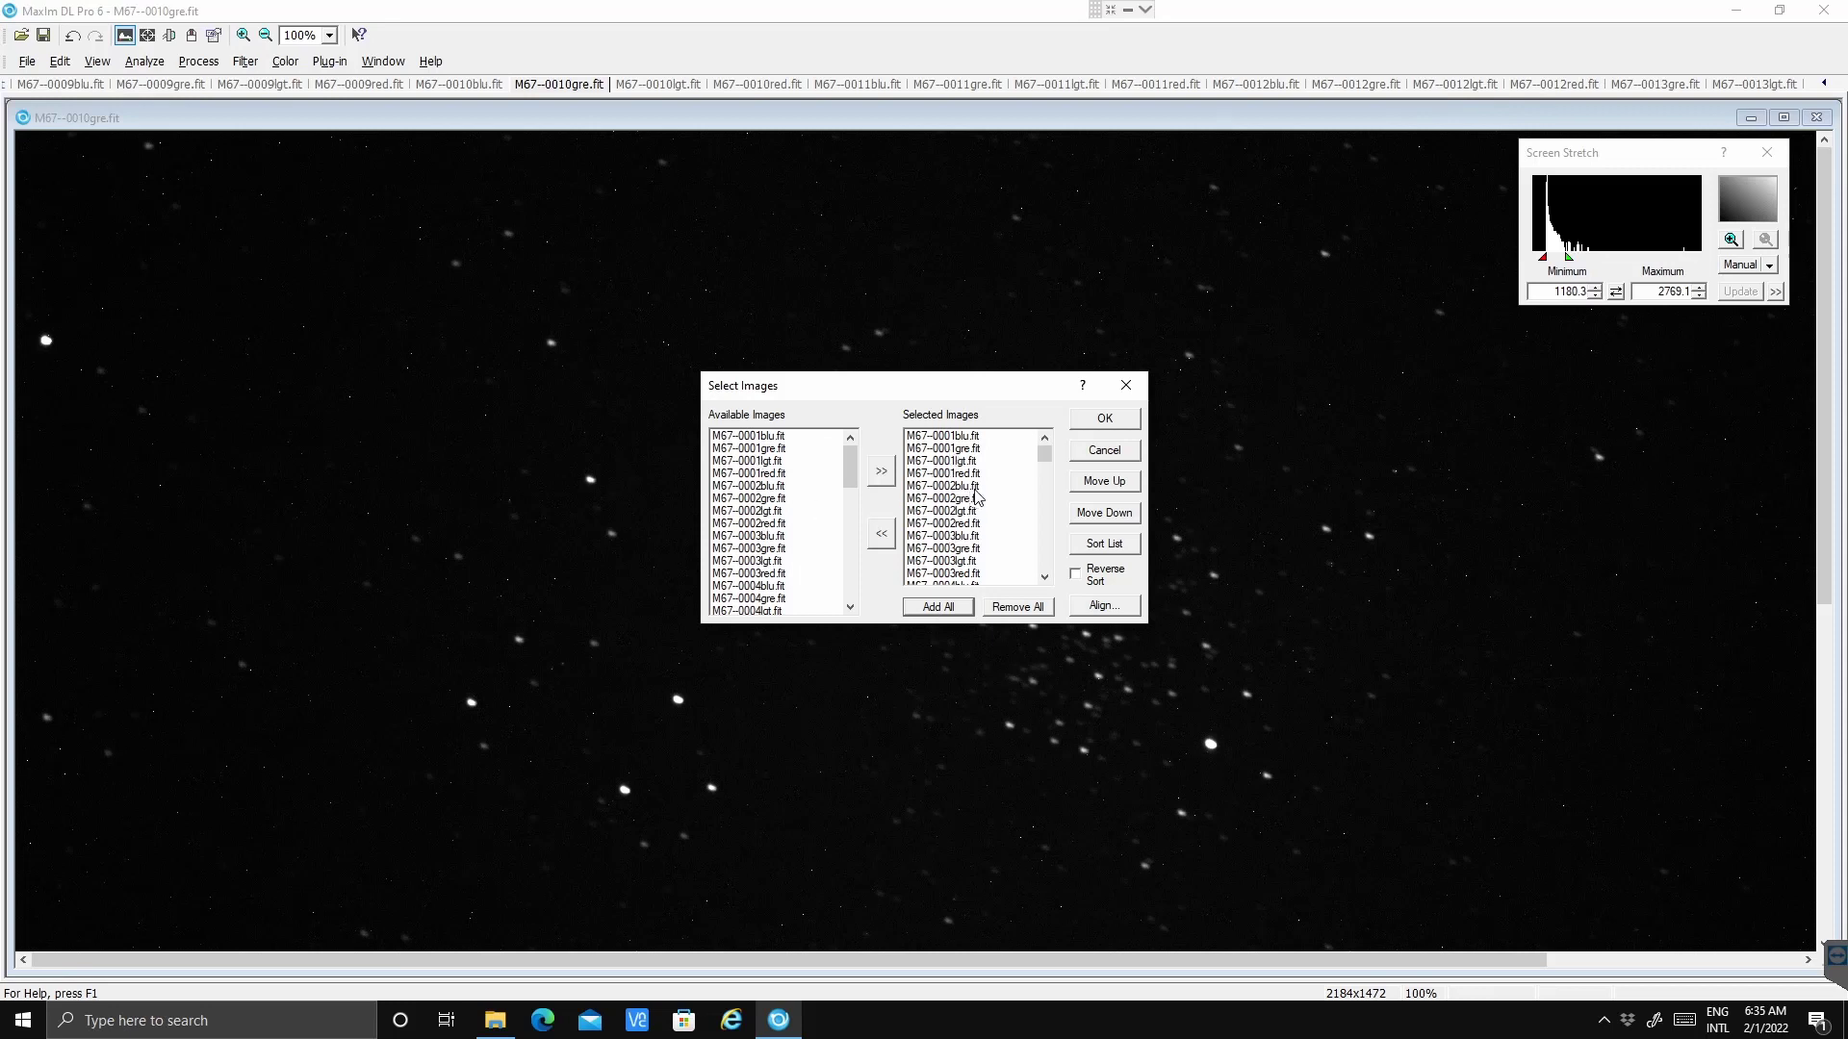
click(958, 437)
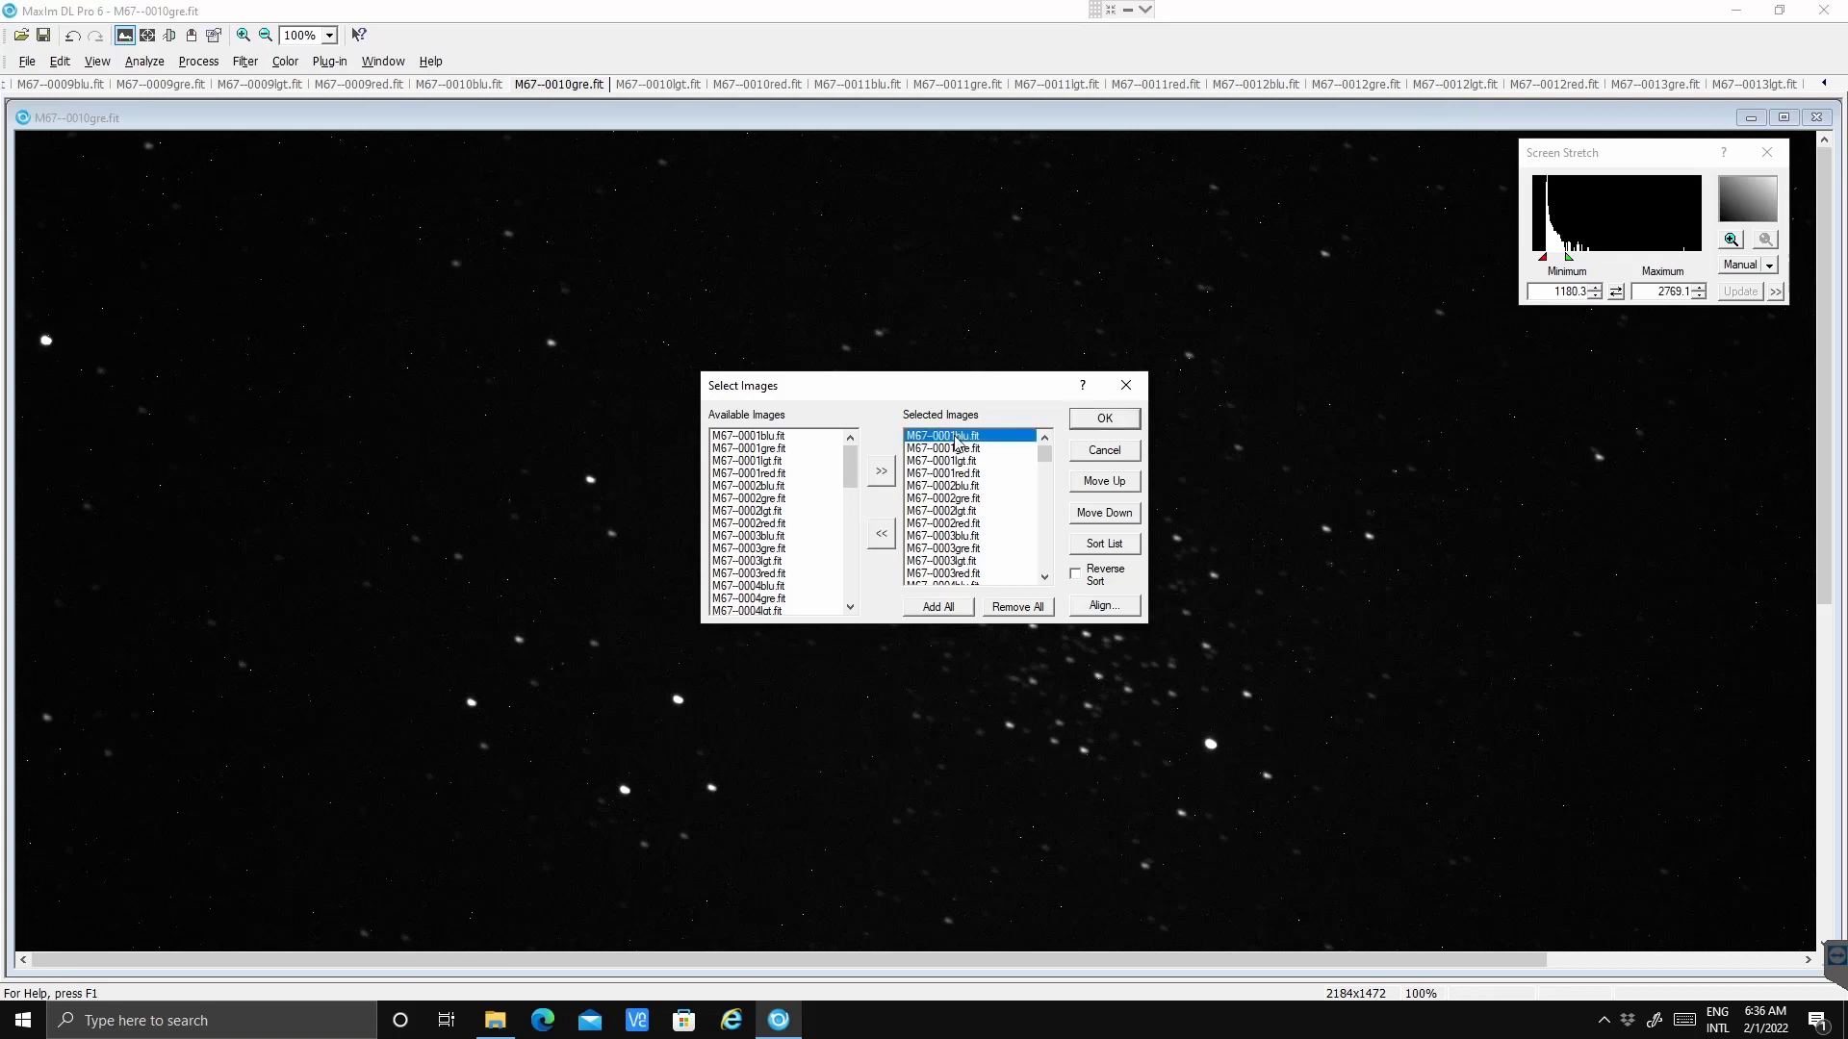
click(1122, 520)
click(1122, 520)
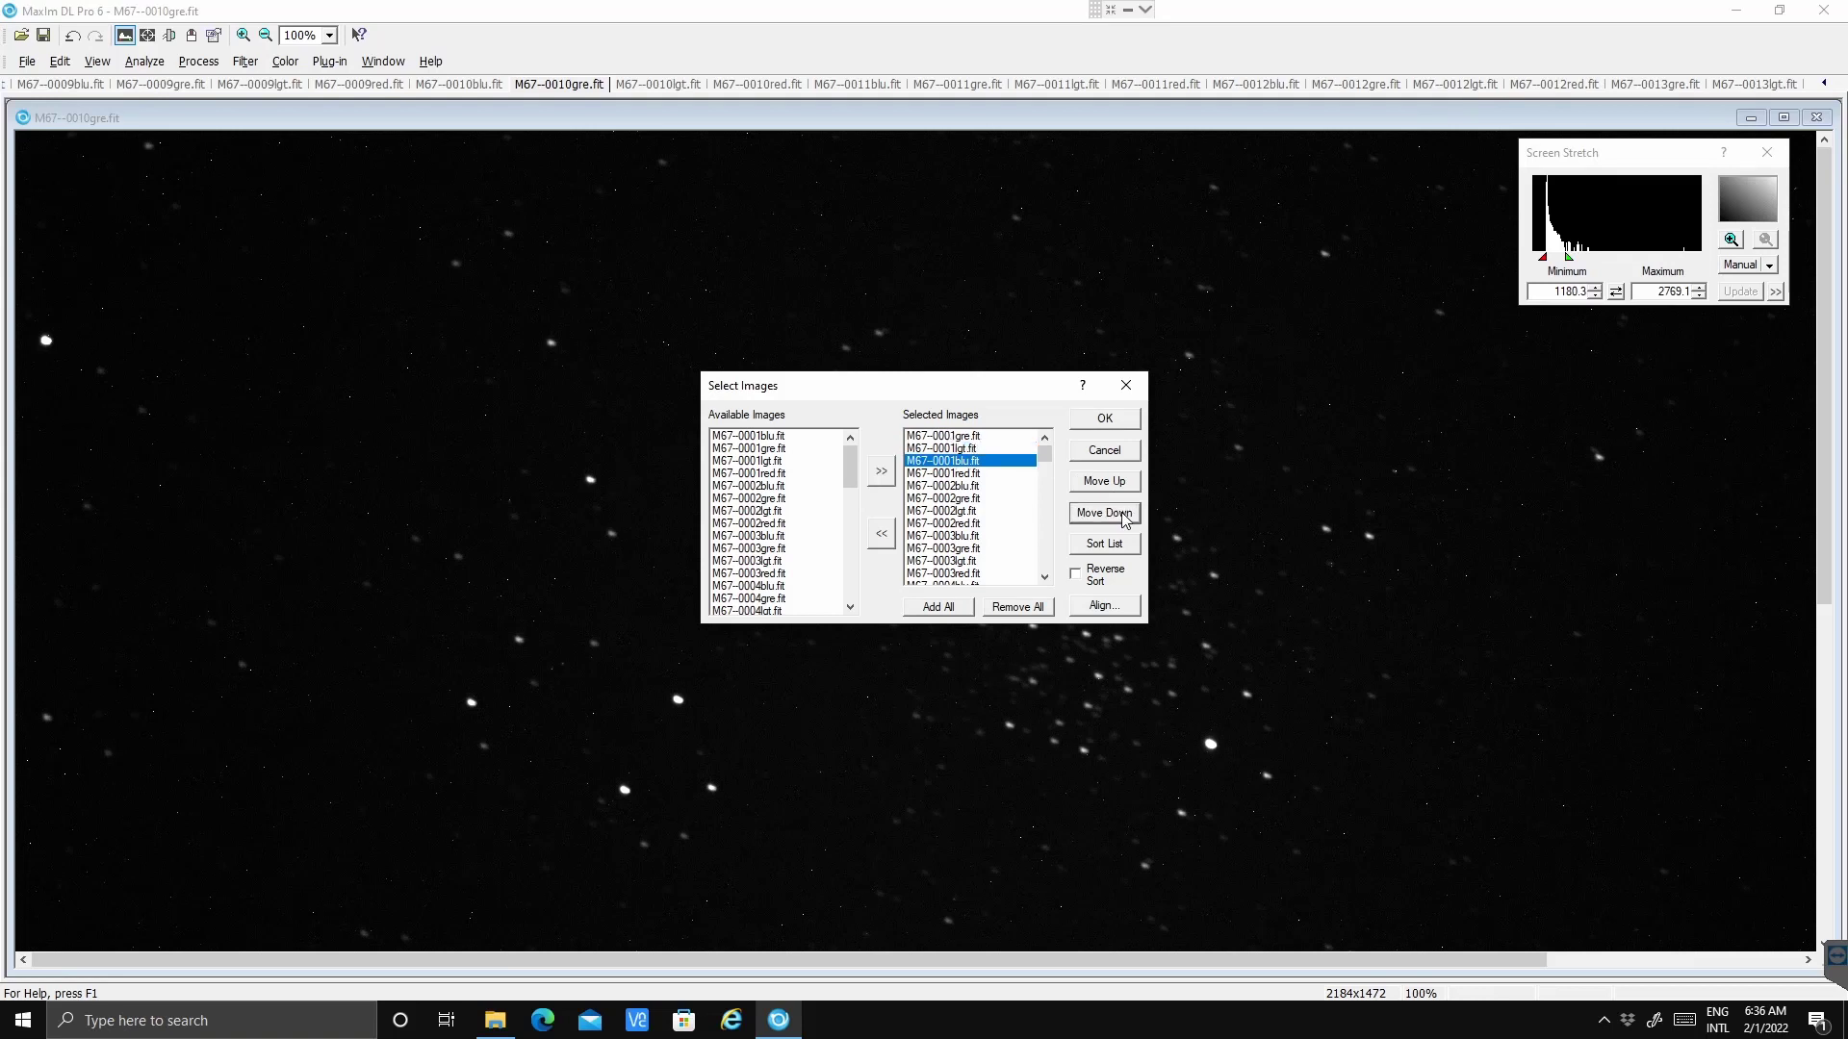
click(1122, 521)
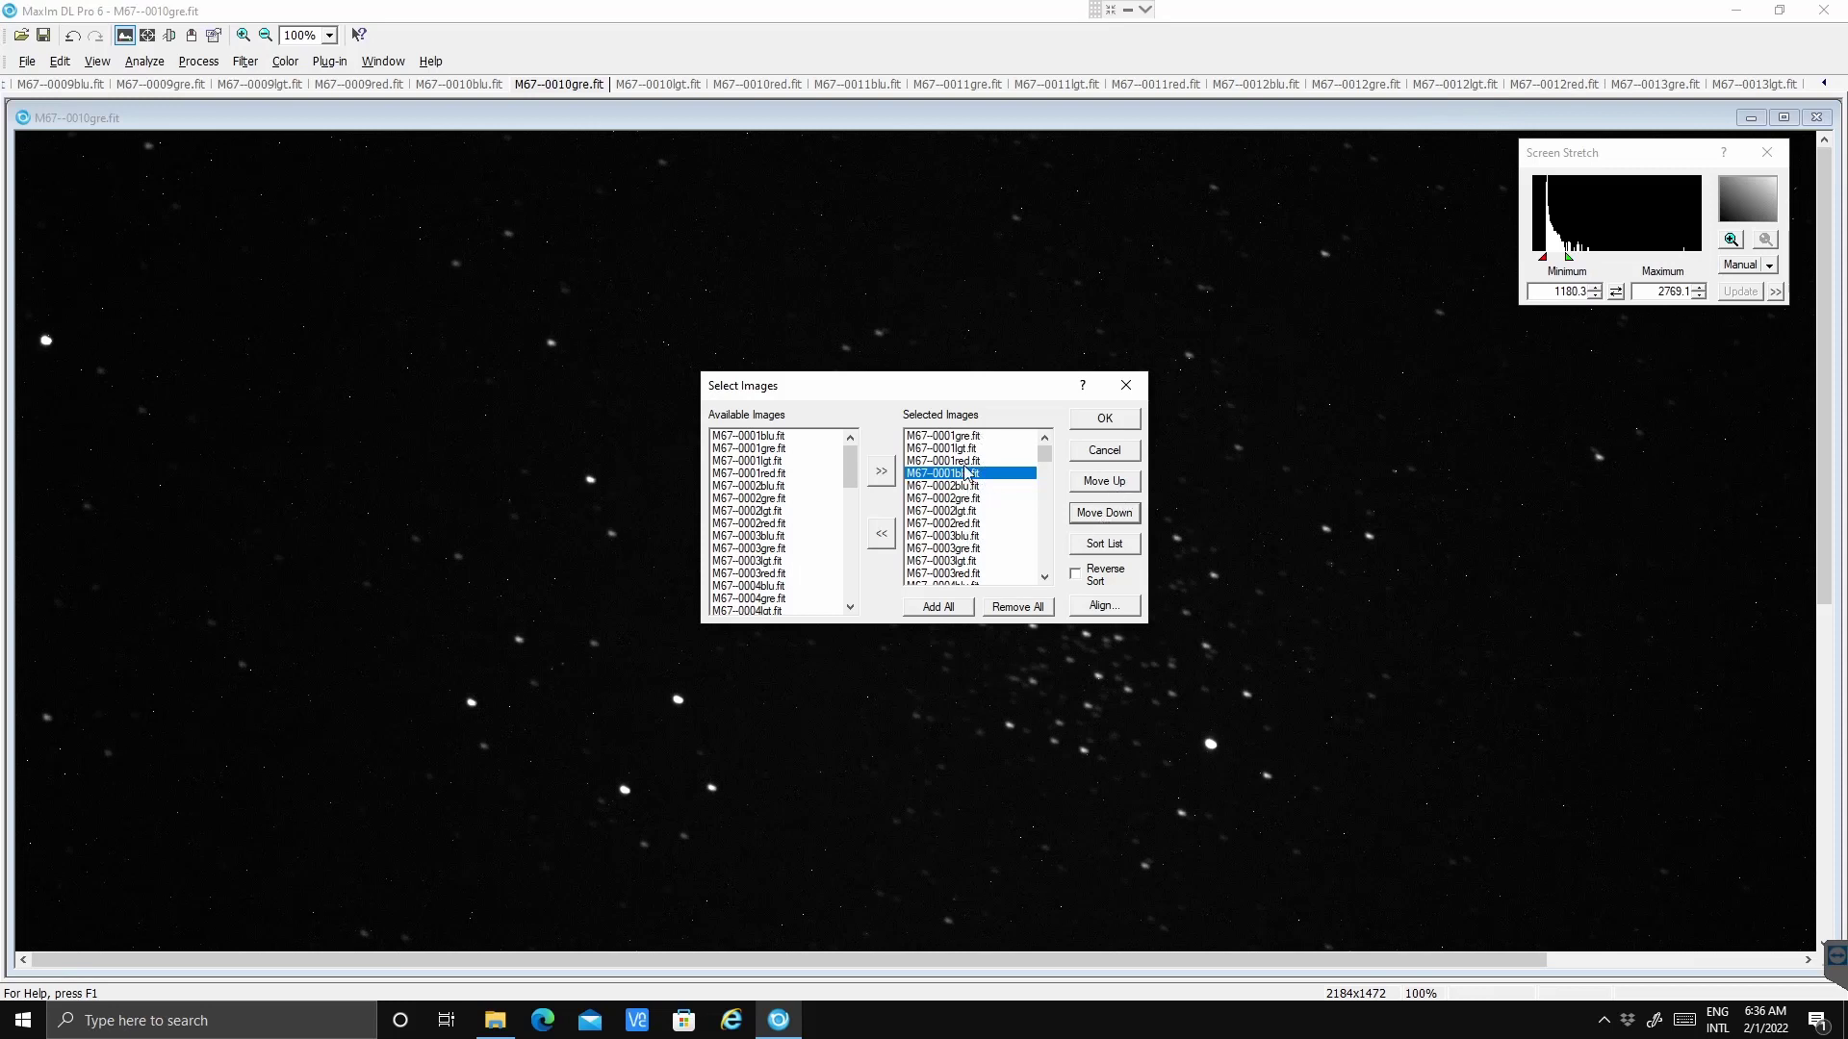
- Clear the selected images and individually add M67--0002gre.fit and M67--0003lgt.fit to the animation
click(1015, 610)
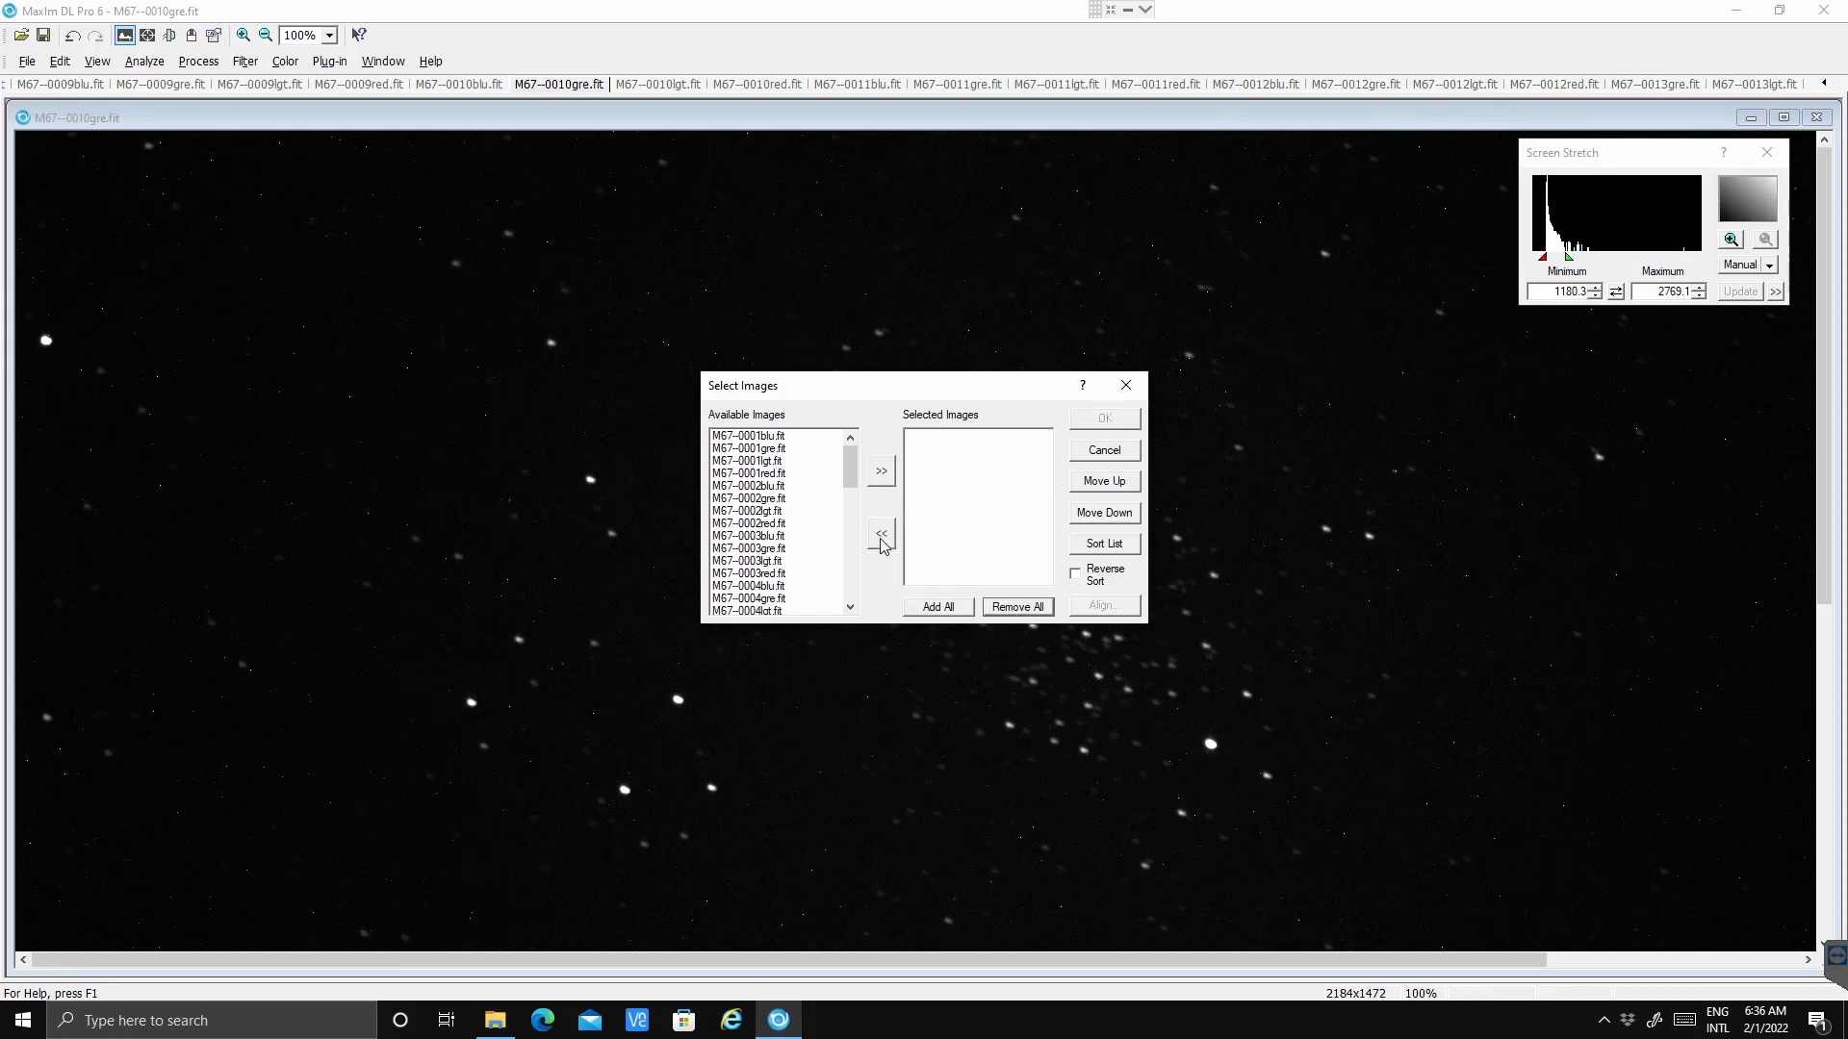
click(775, 499)
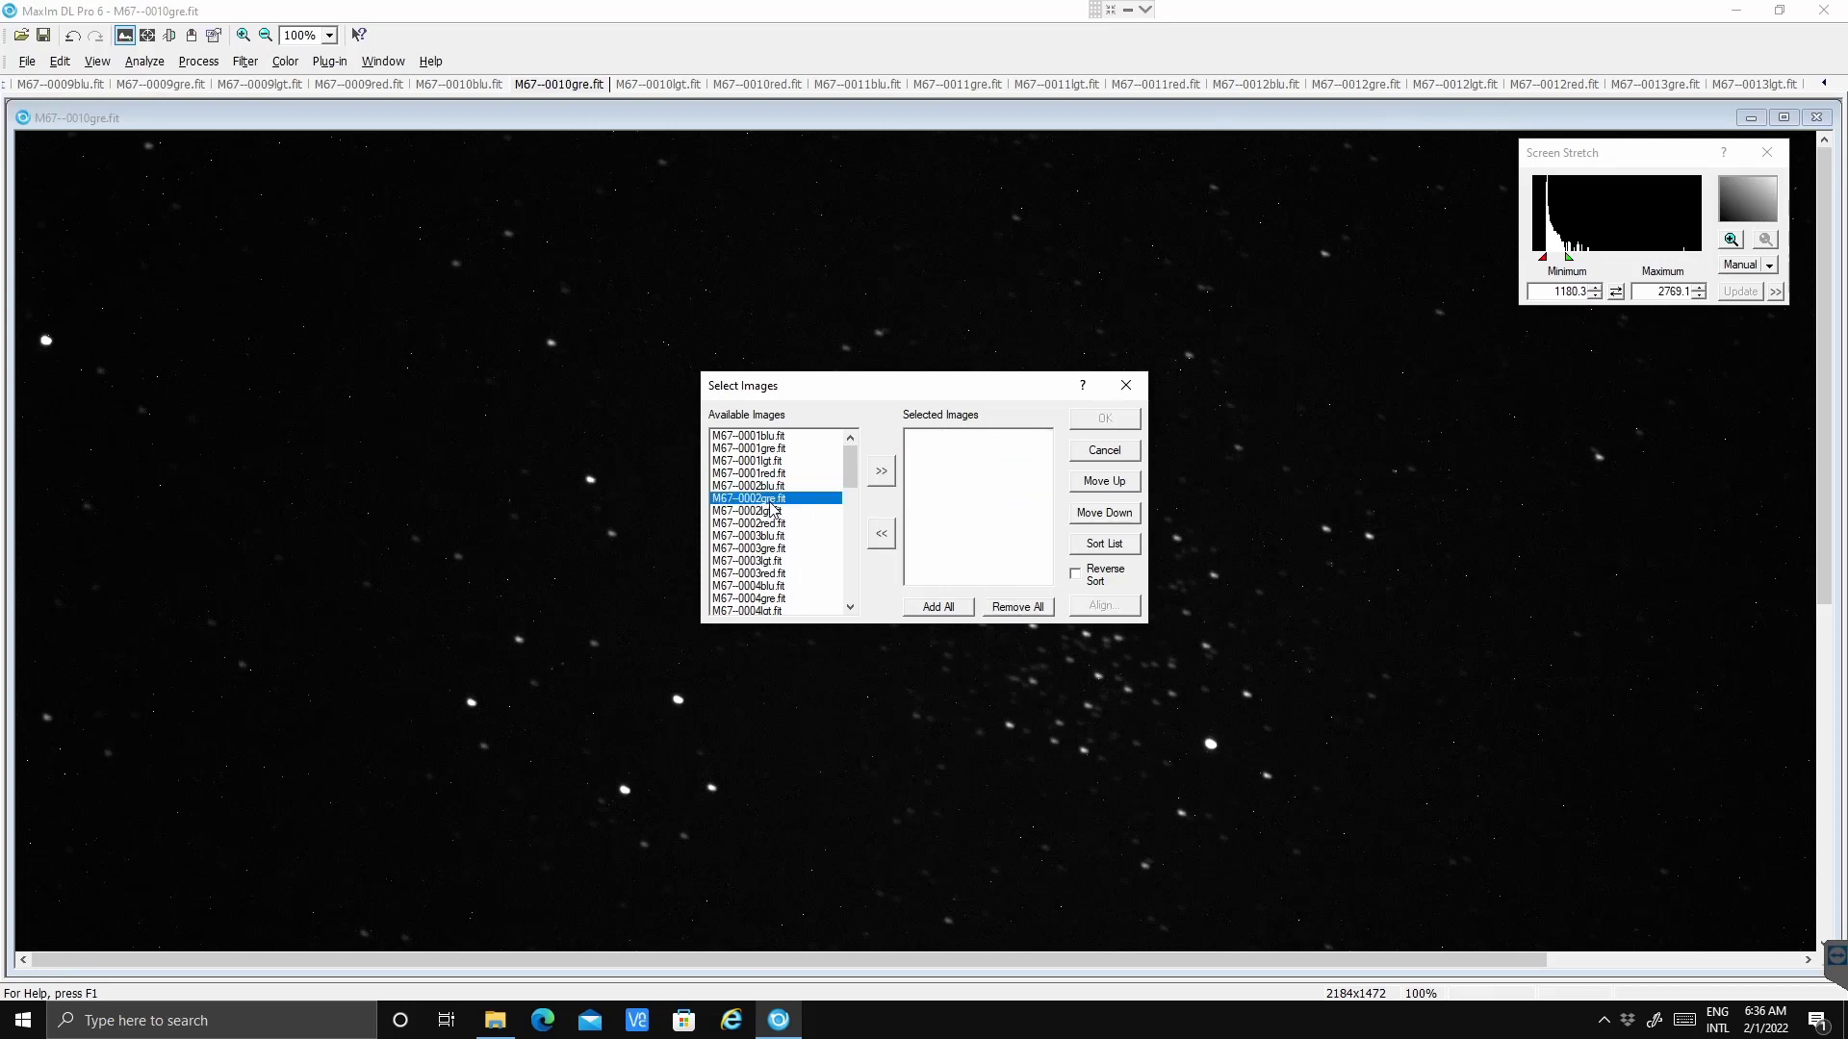
click(883, 479)
click(755, 561)
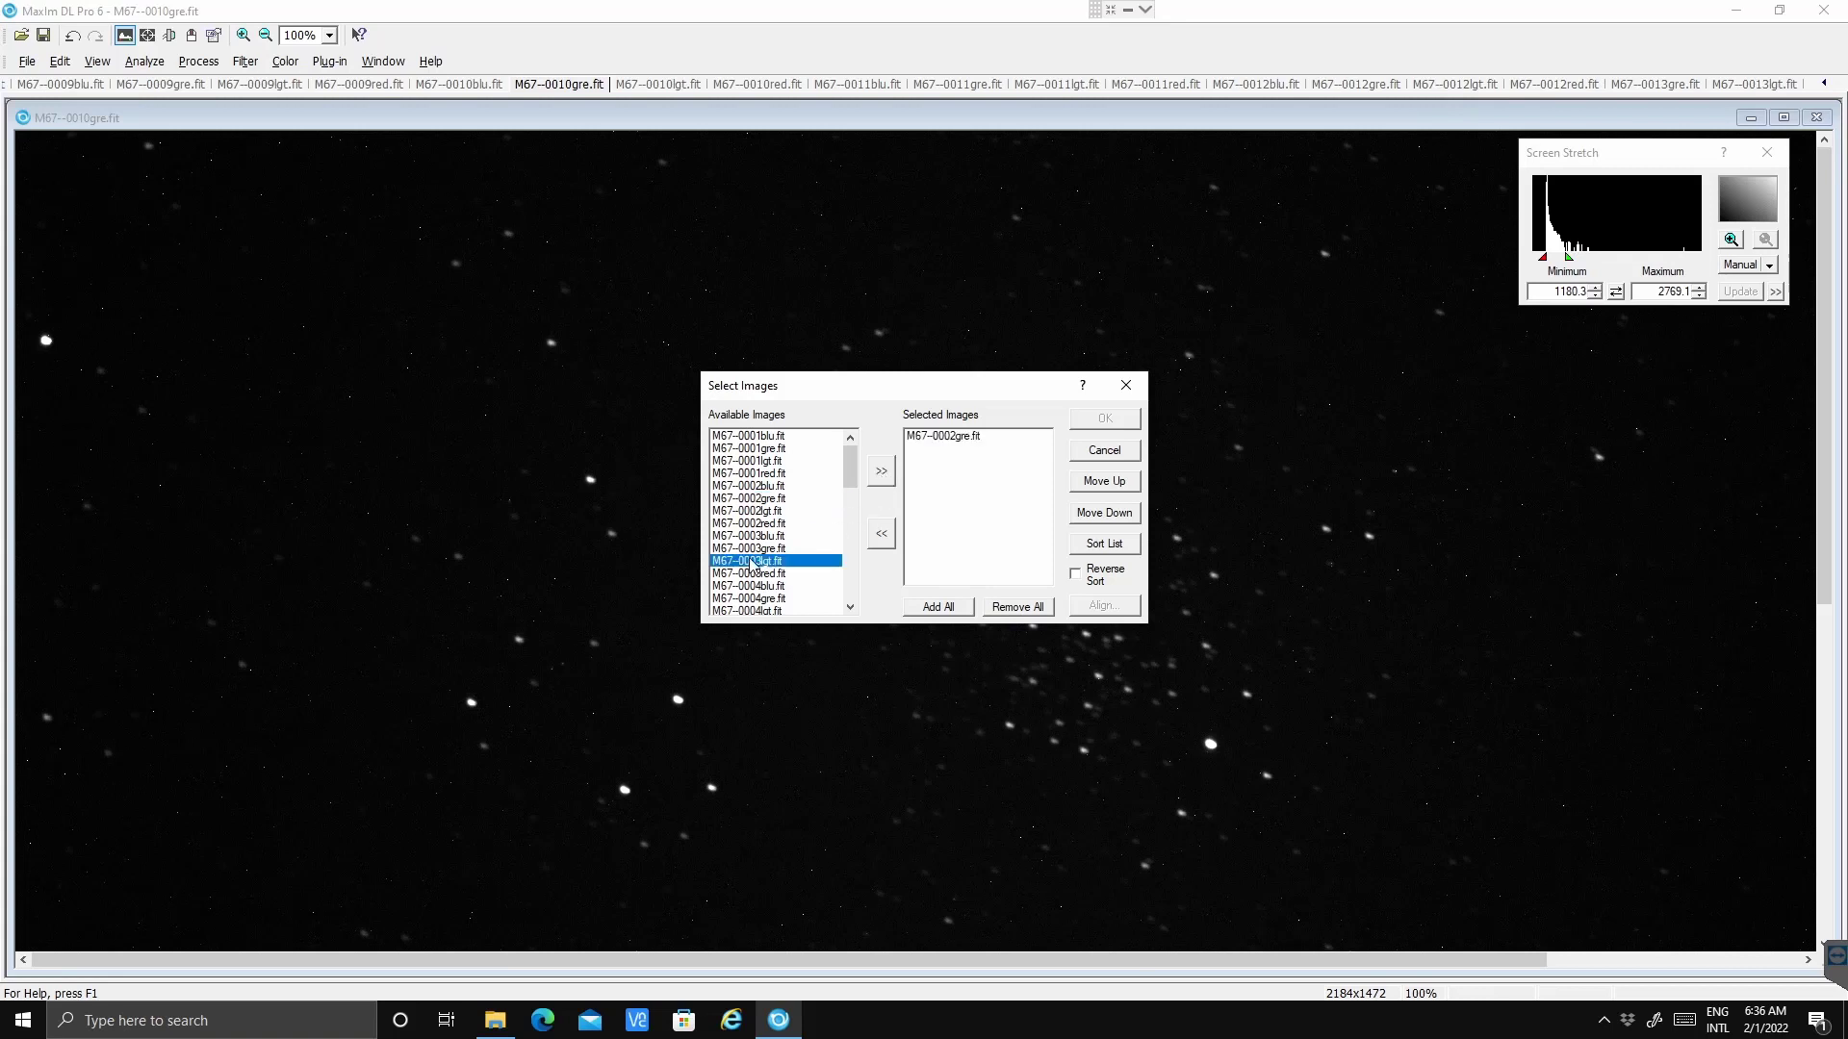
click(875, 481)
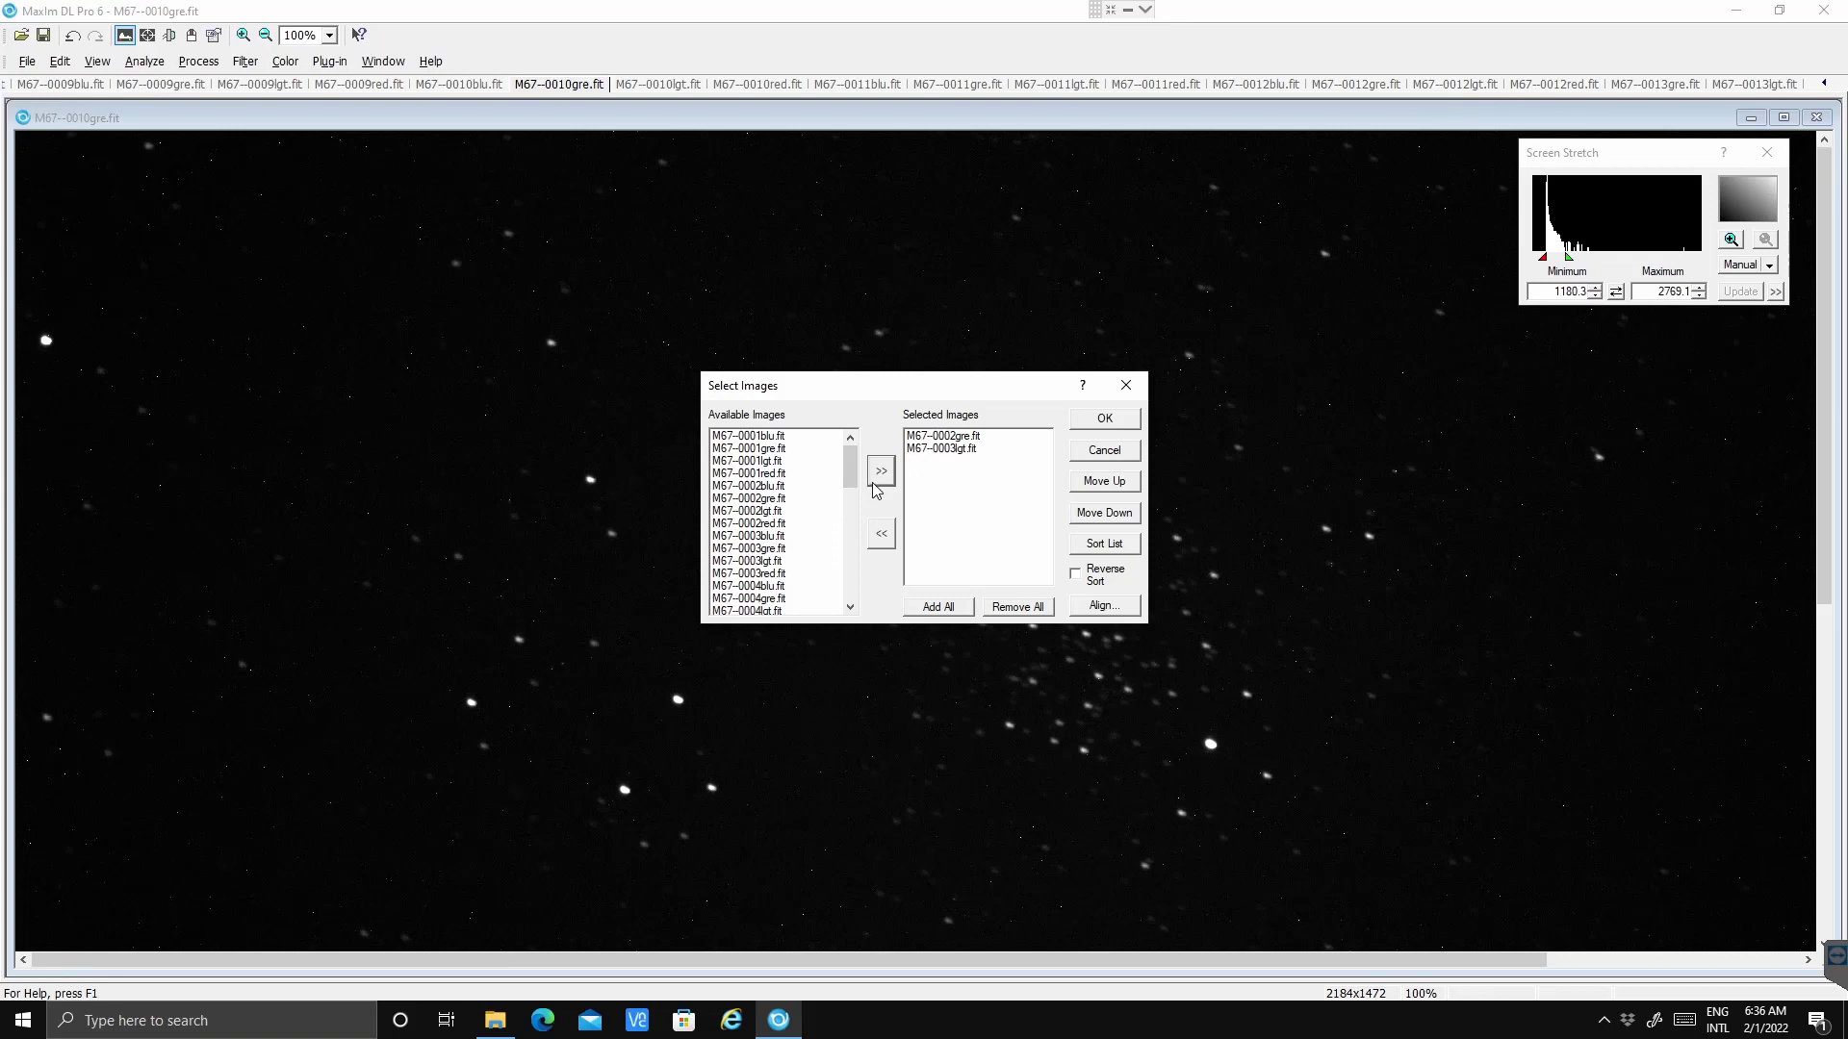
- Add M67--0002lgt.fit, M67--0003blu.fit and M67--0003lgt.fit to the selected images in one go
click(760, 510)
ctrl+click(770, 560)
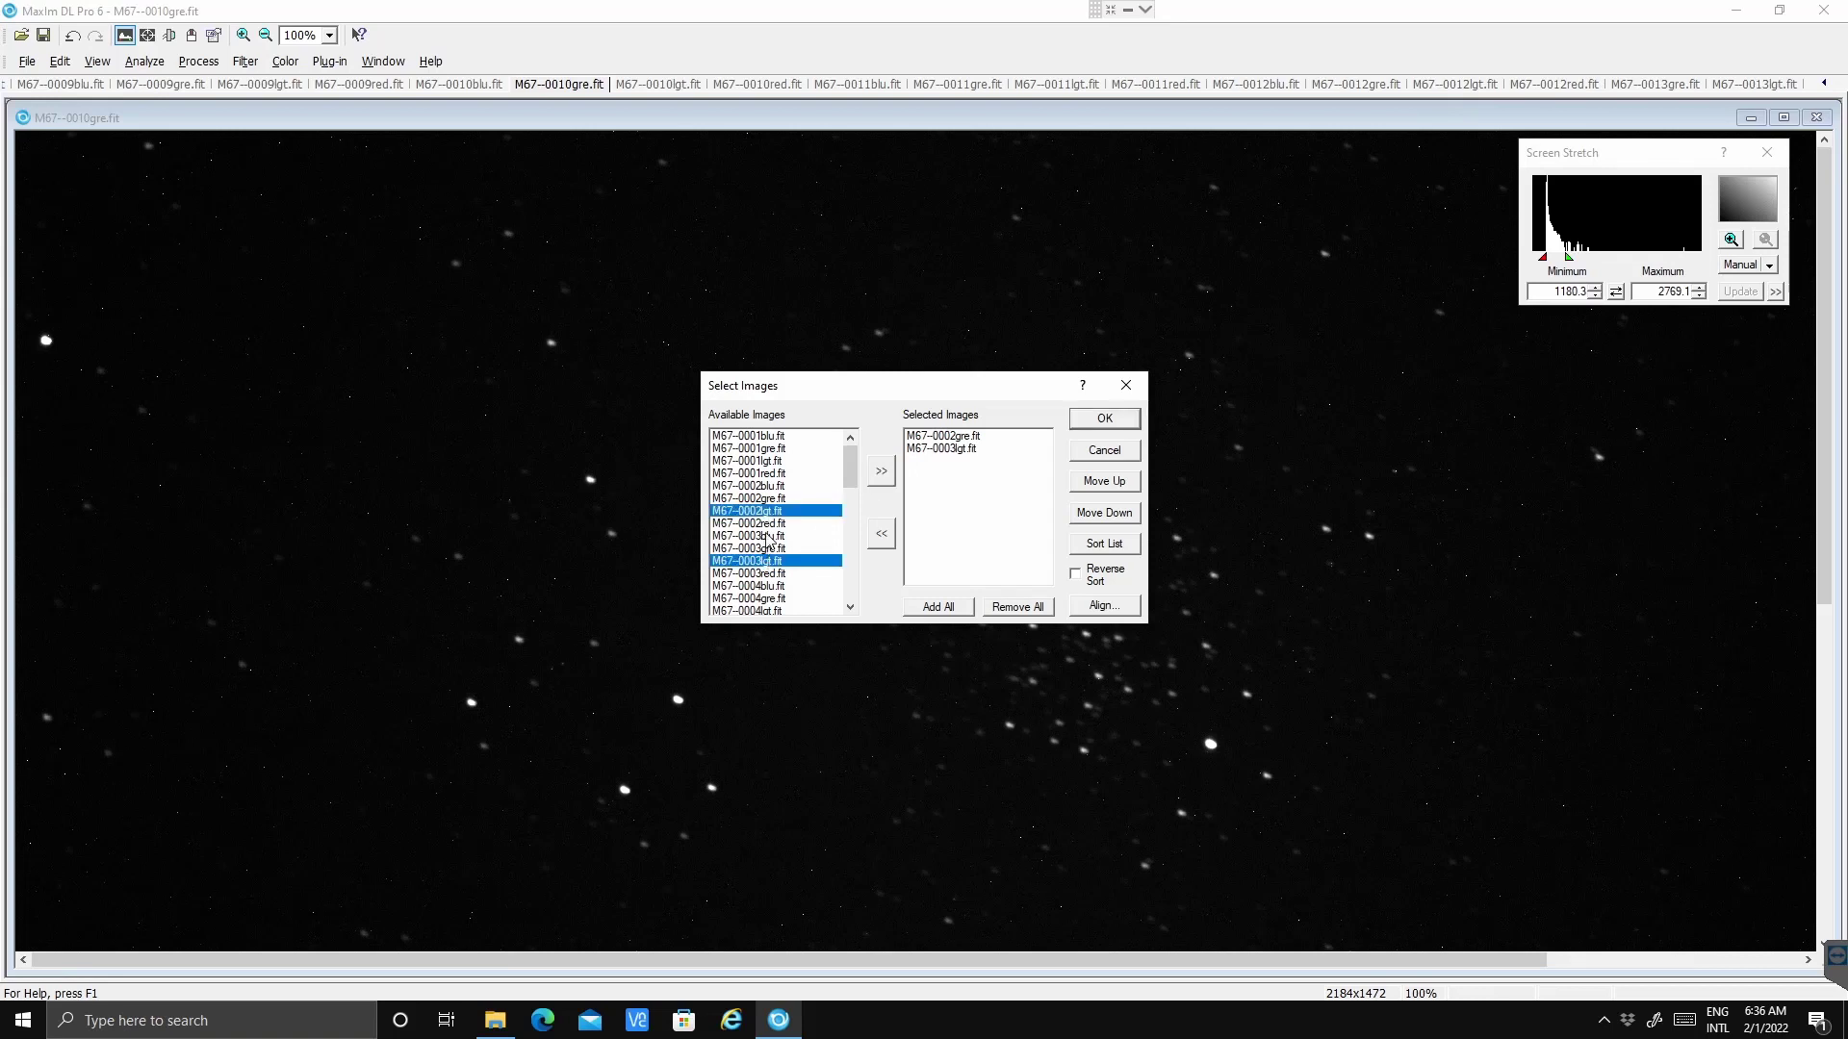
ctrl+click(770, 535)
click(882, 471)
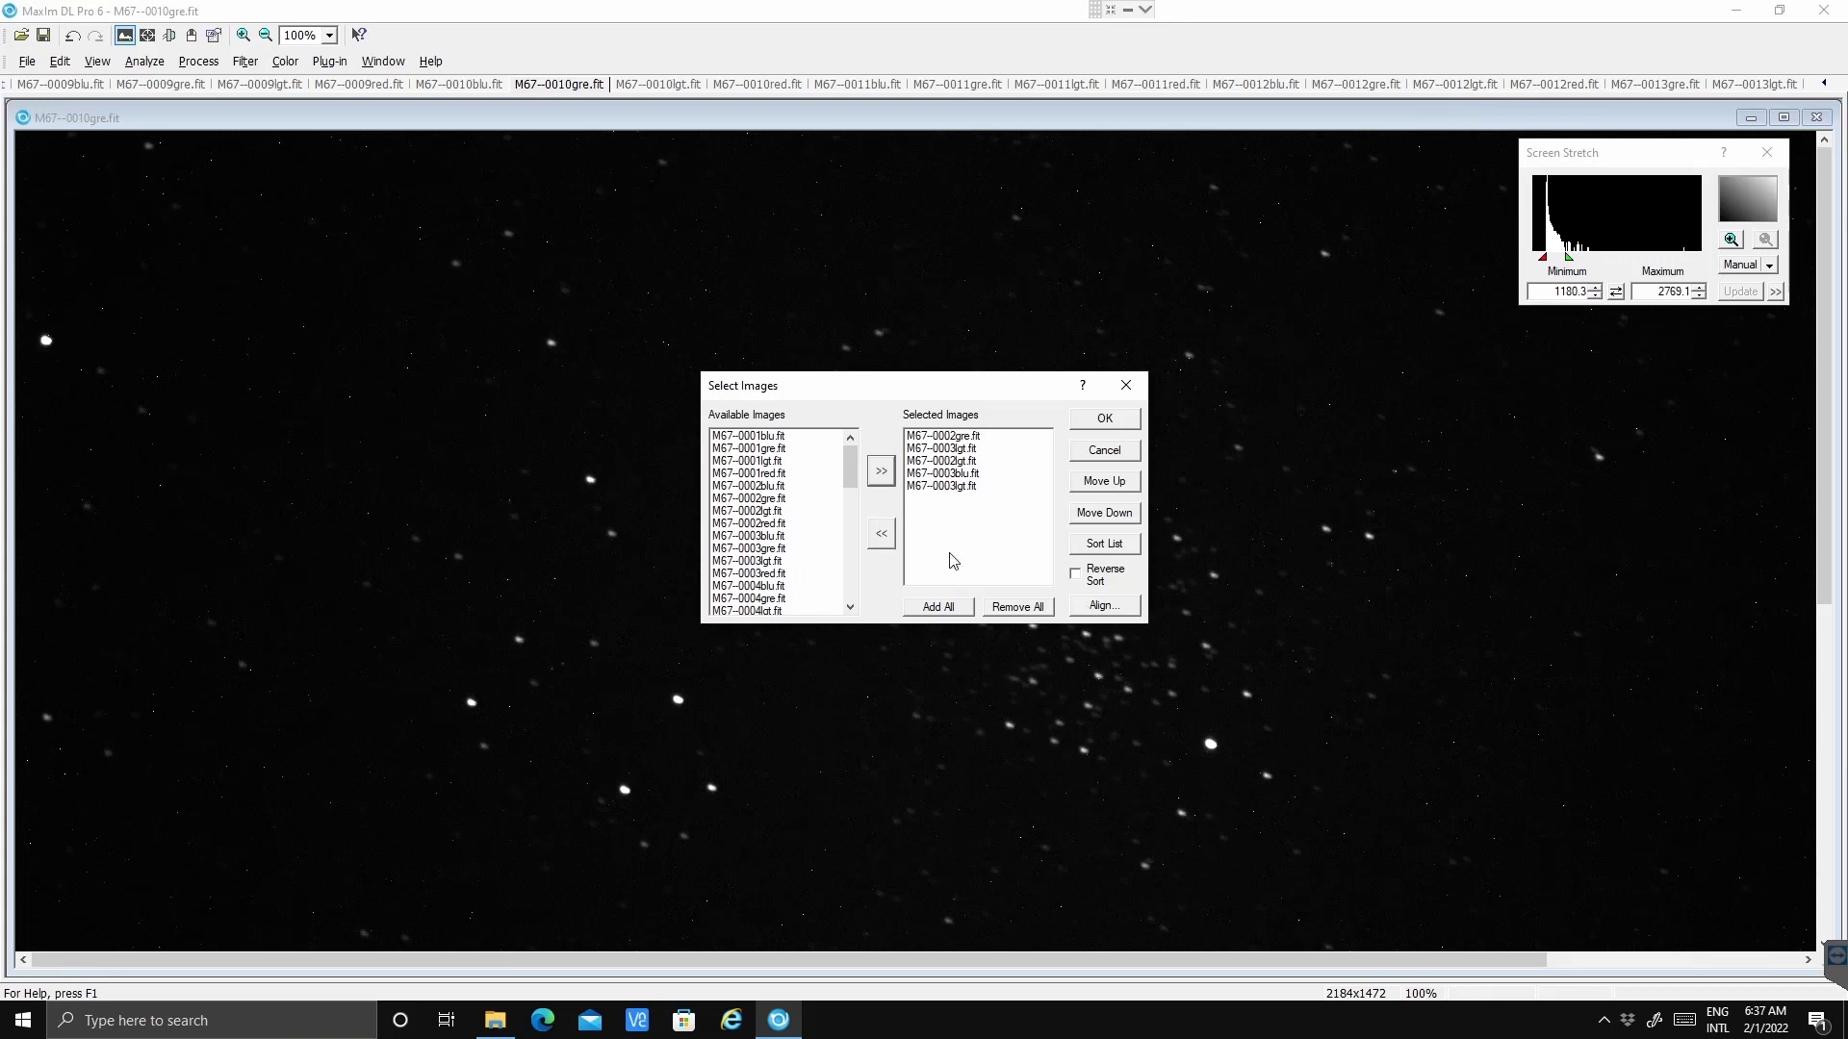
- Append all available images to the selection, generate the animation and close it
click(944, 614)
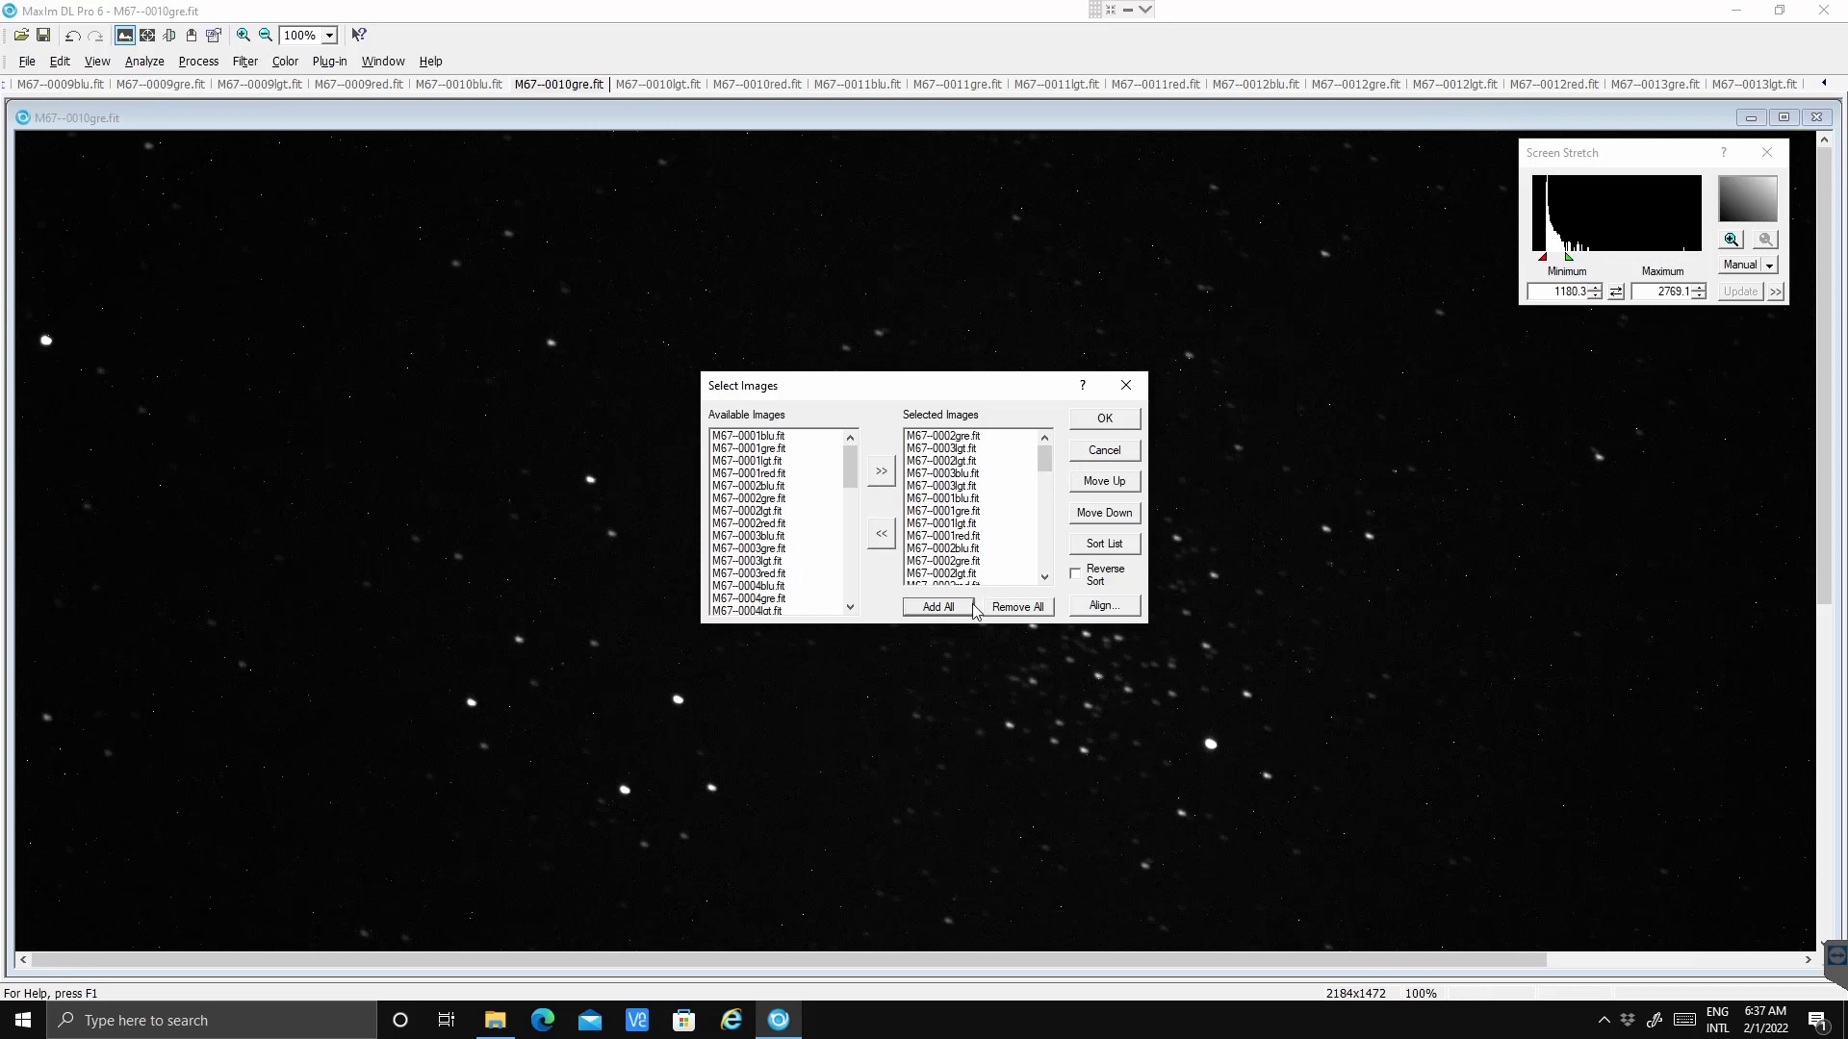
click(1118, 418)
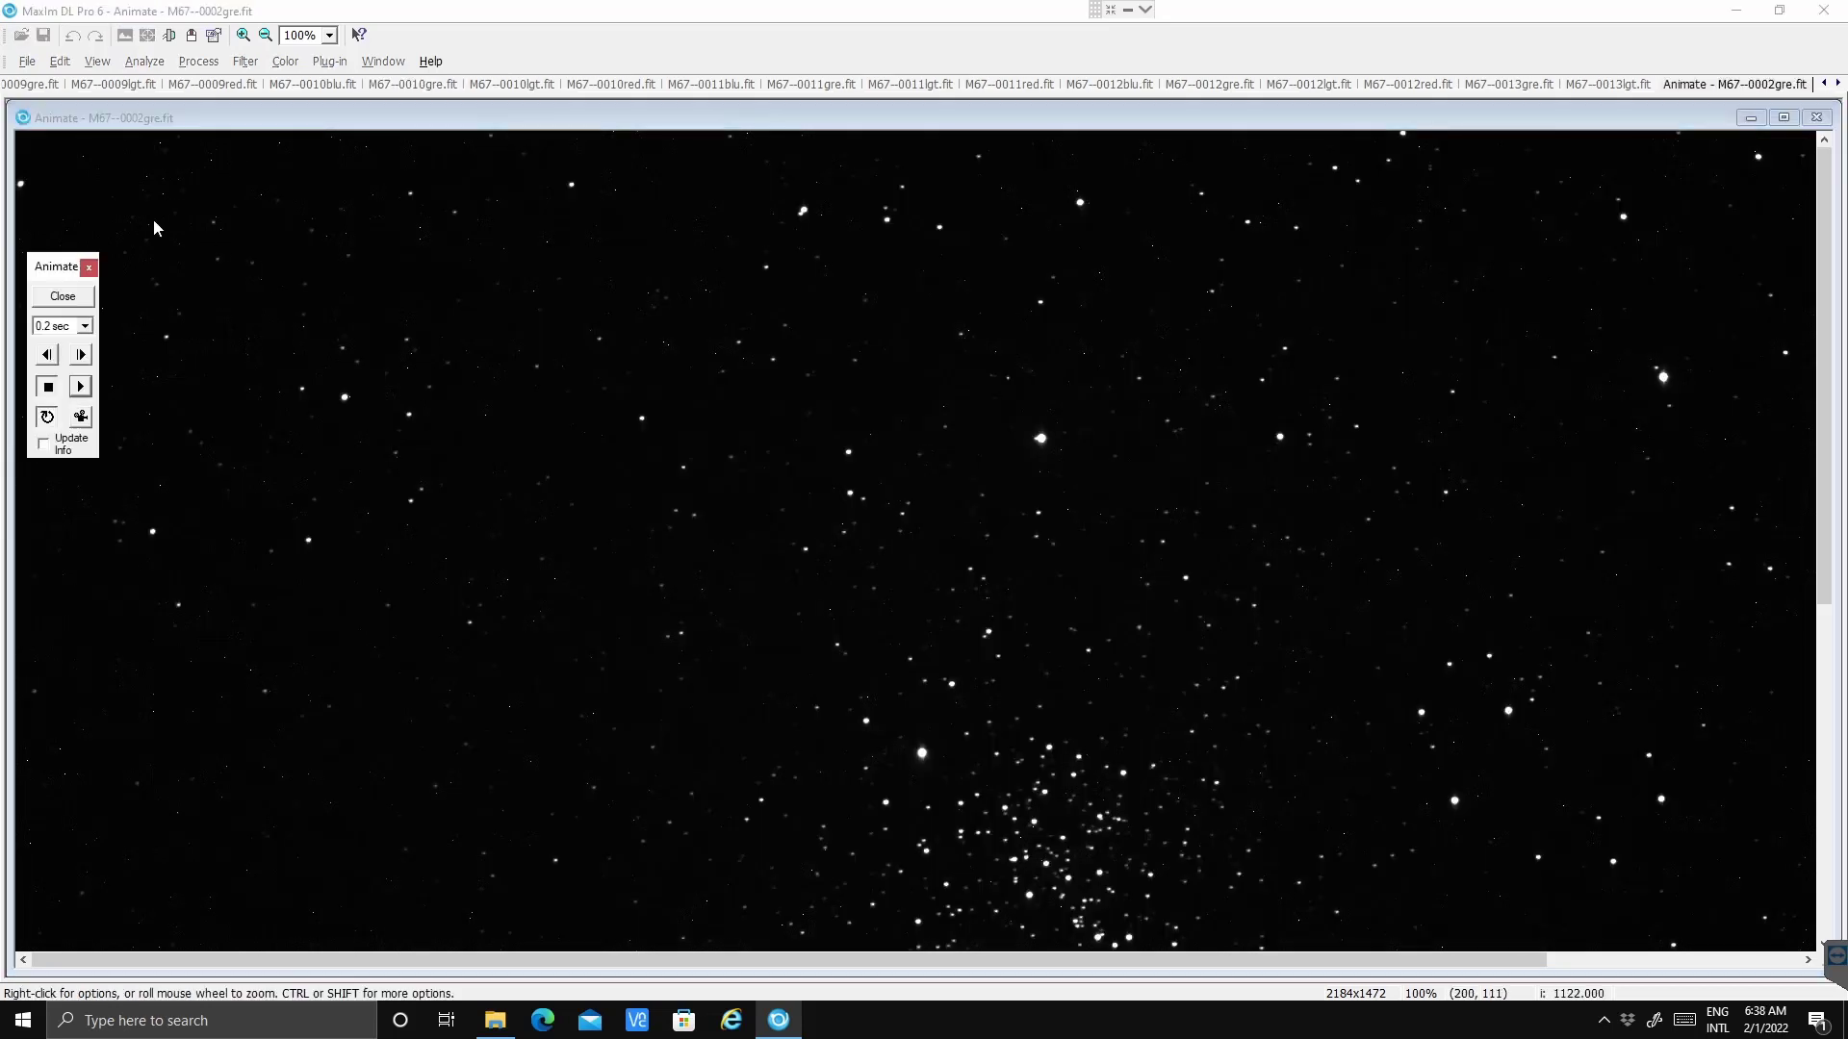
click(63, 297)
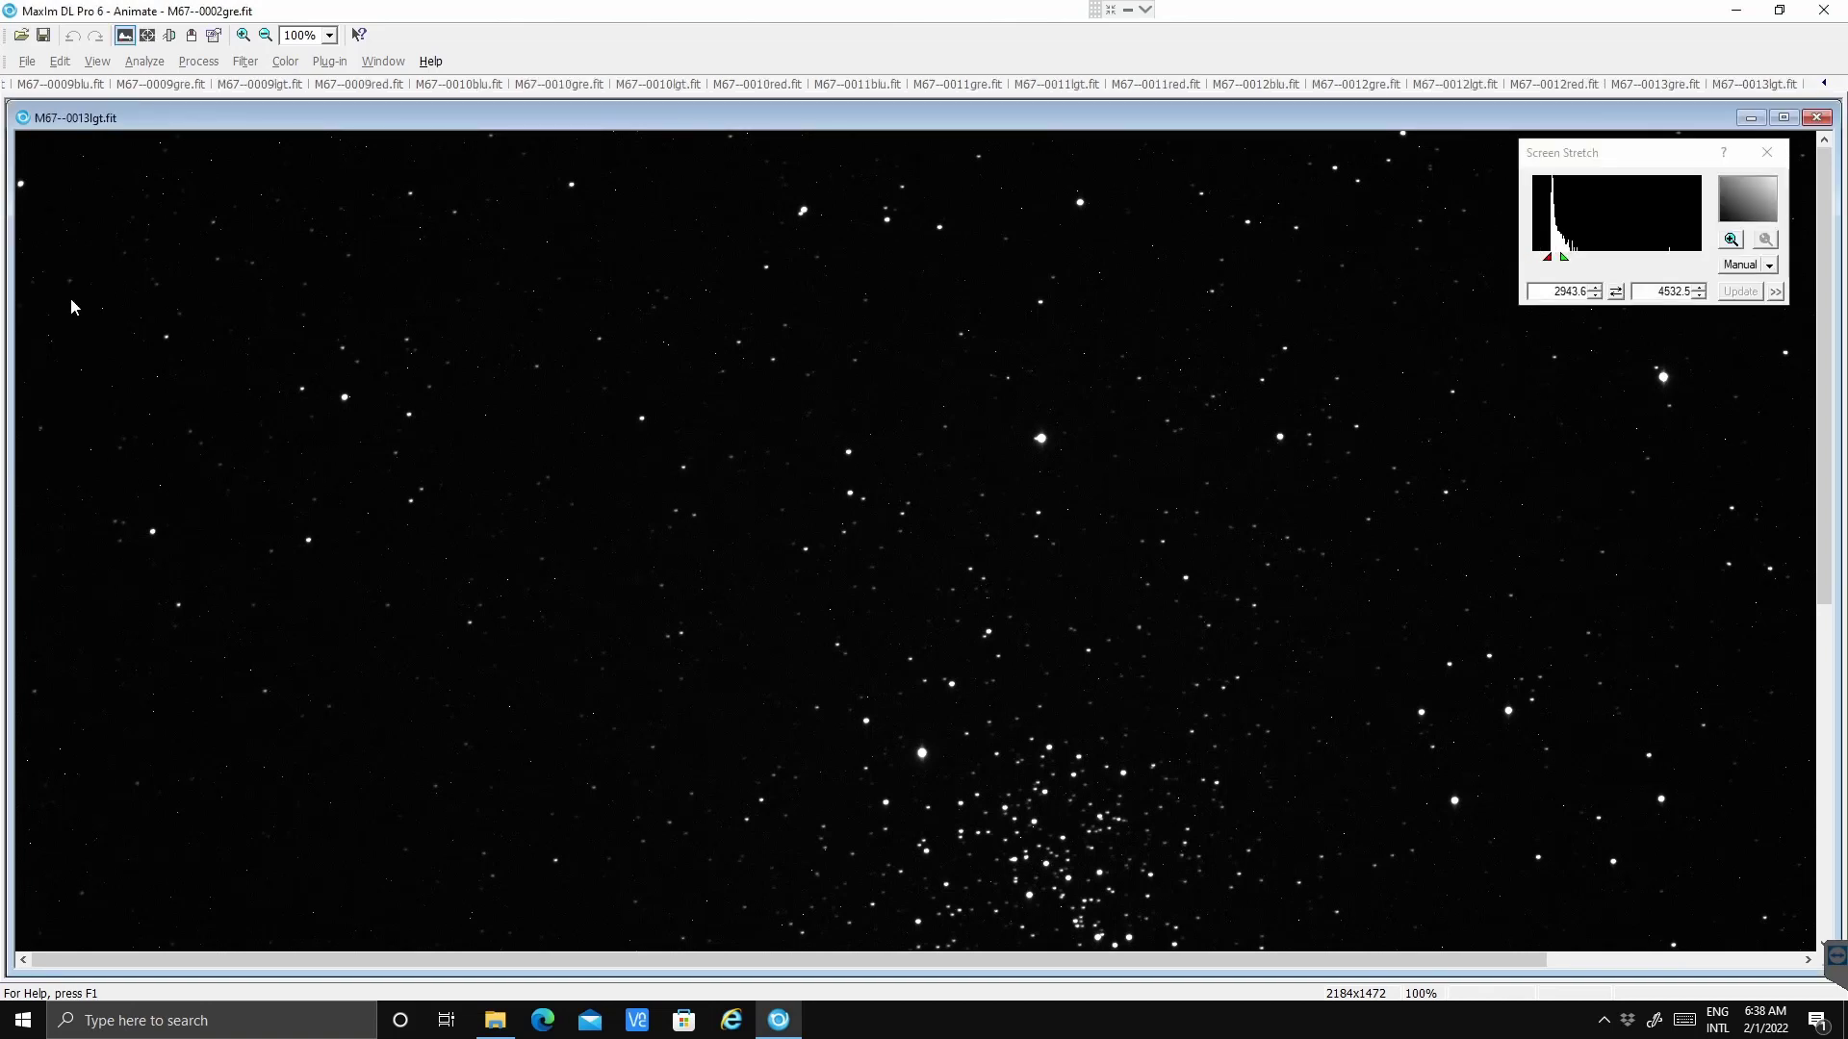
- Create a new animation from all available M67 images in their listed order
click(97, 60)
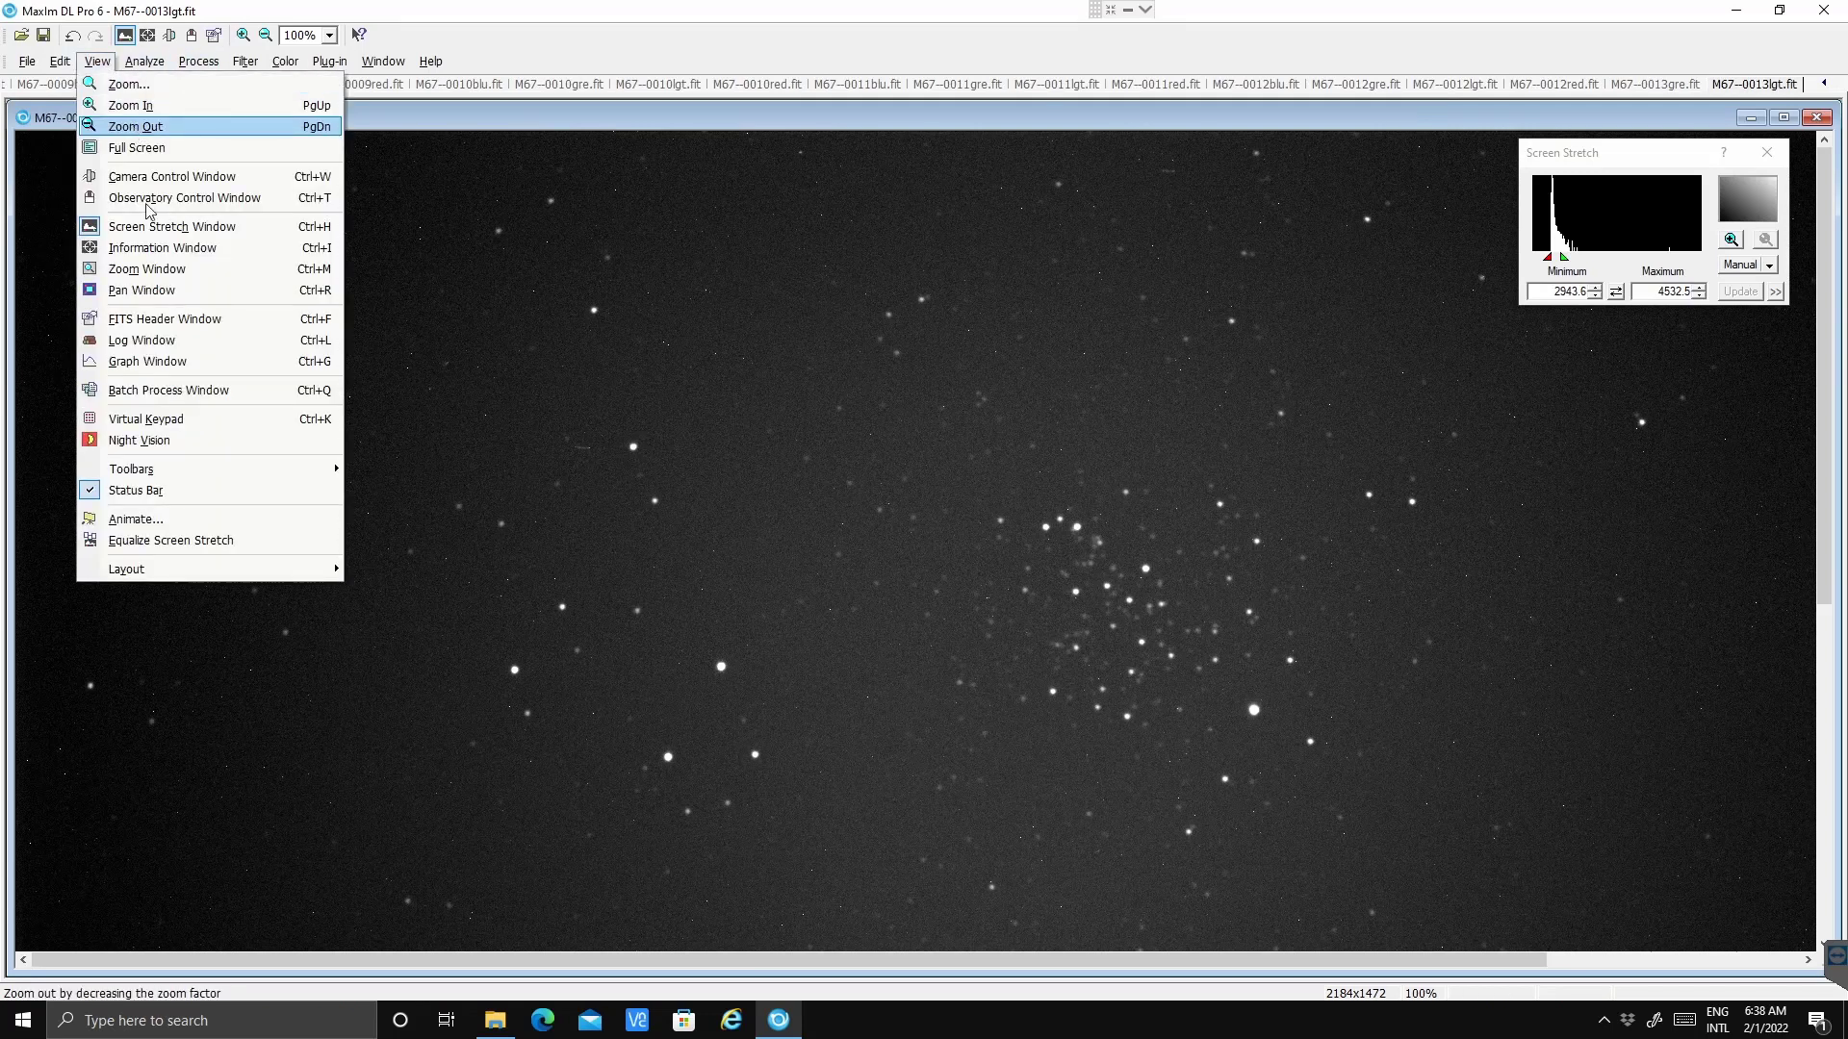
click(156, 518)
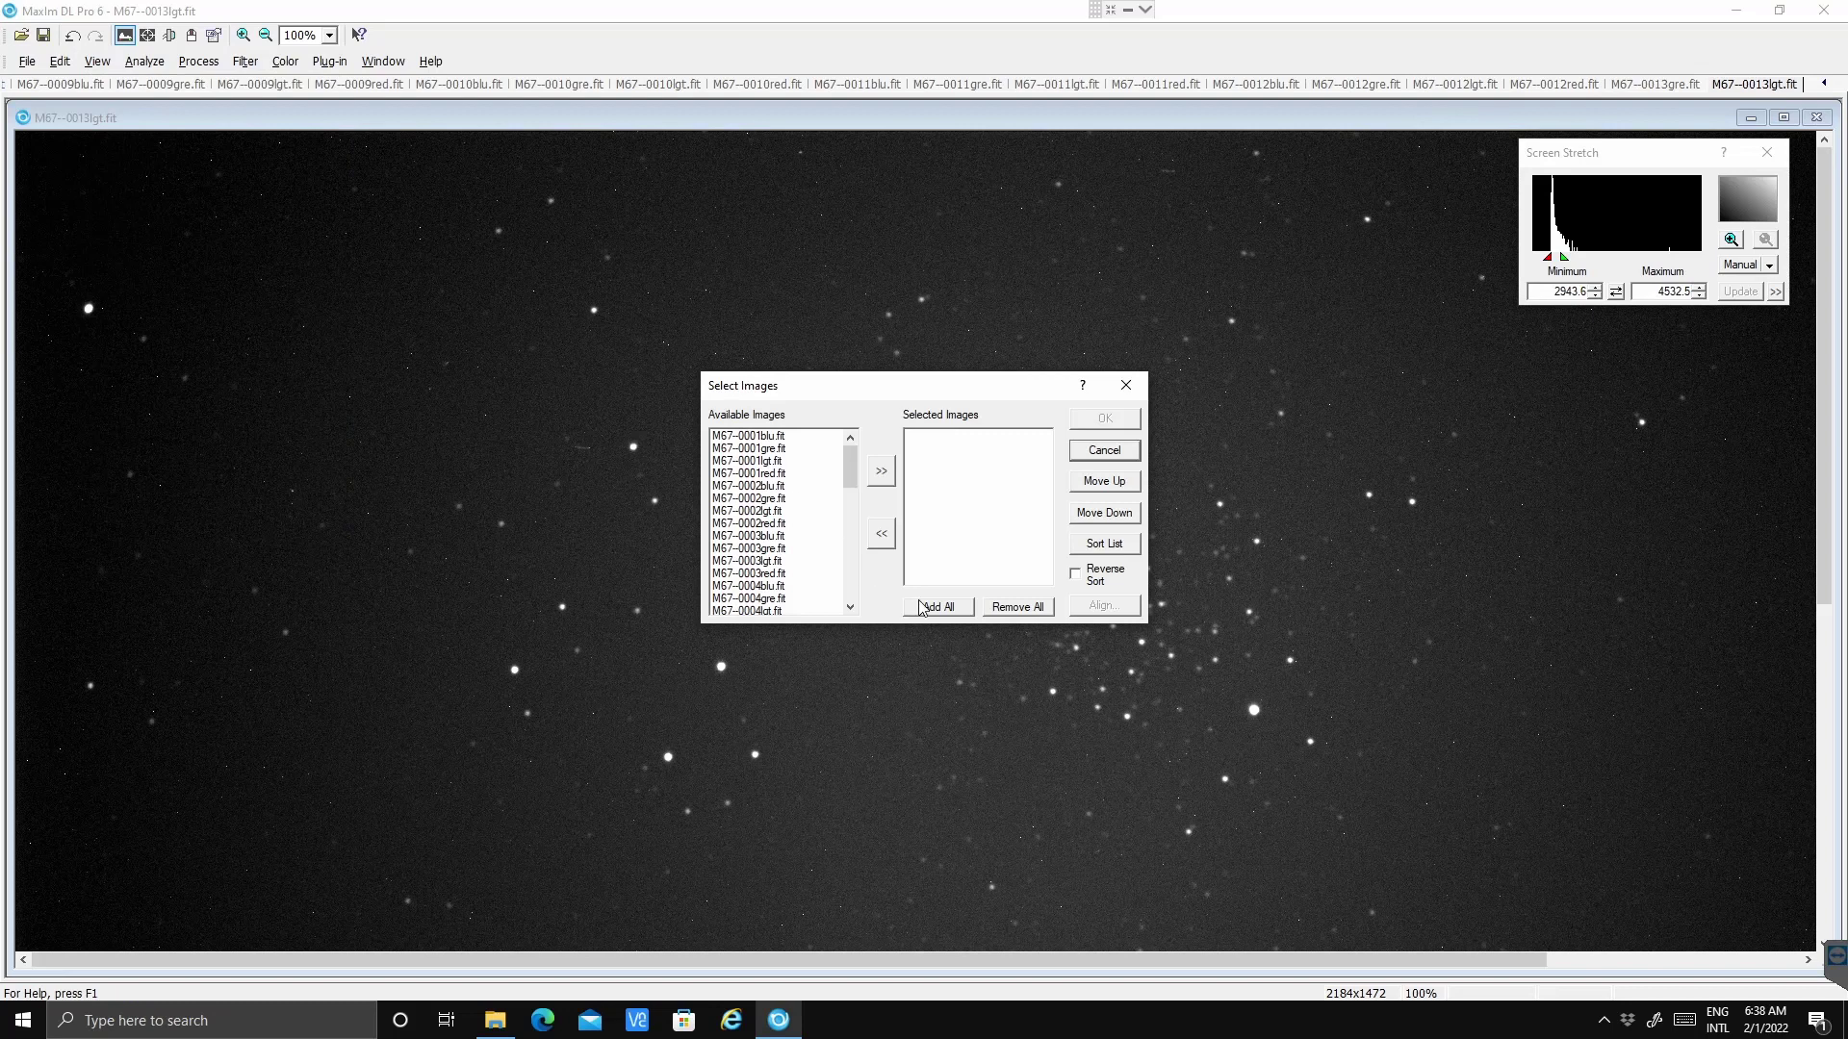
click(921, 607)
click(1102, 419)
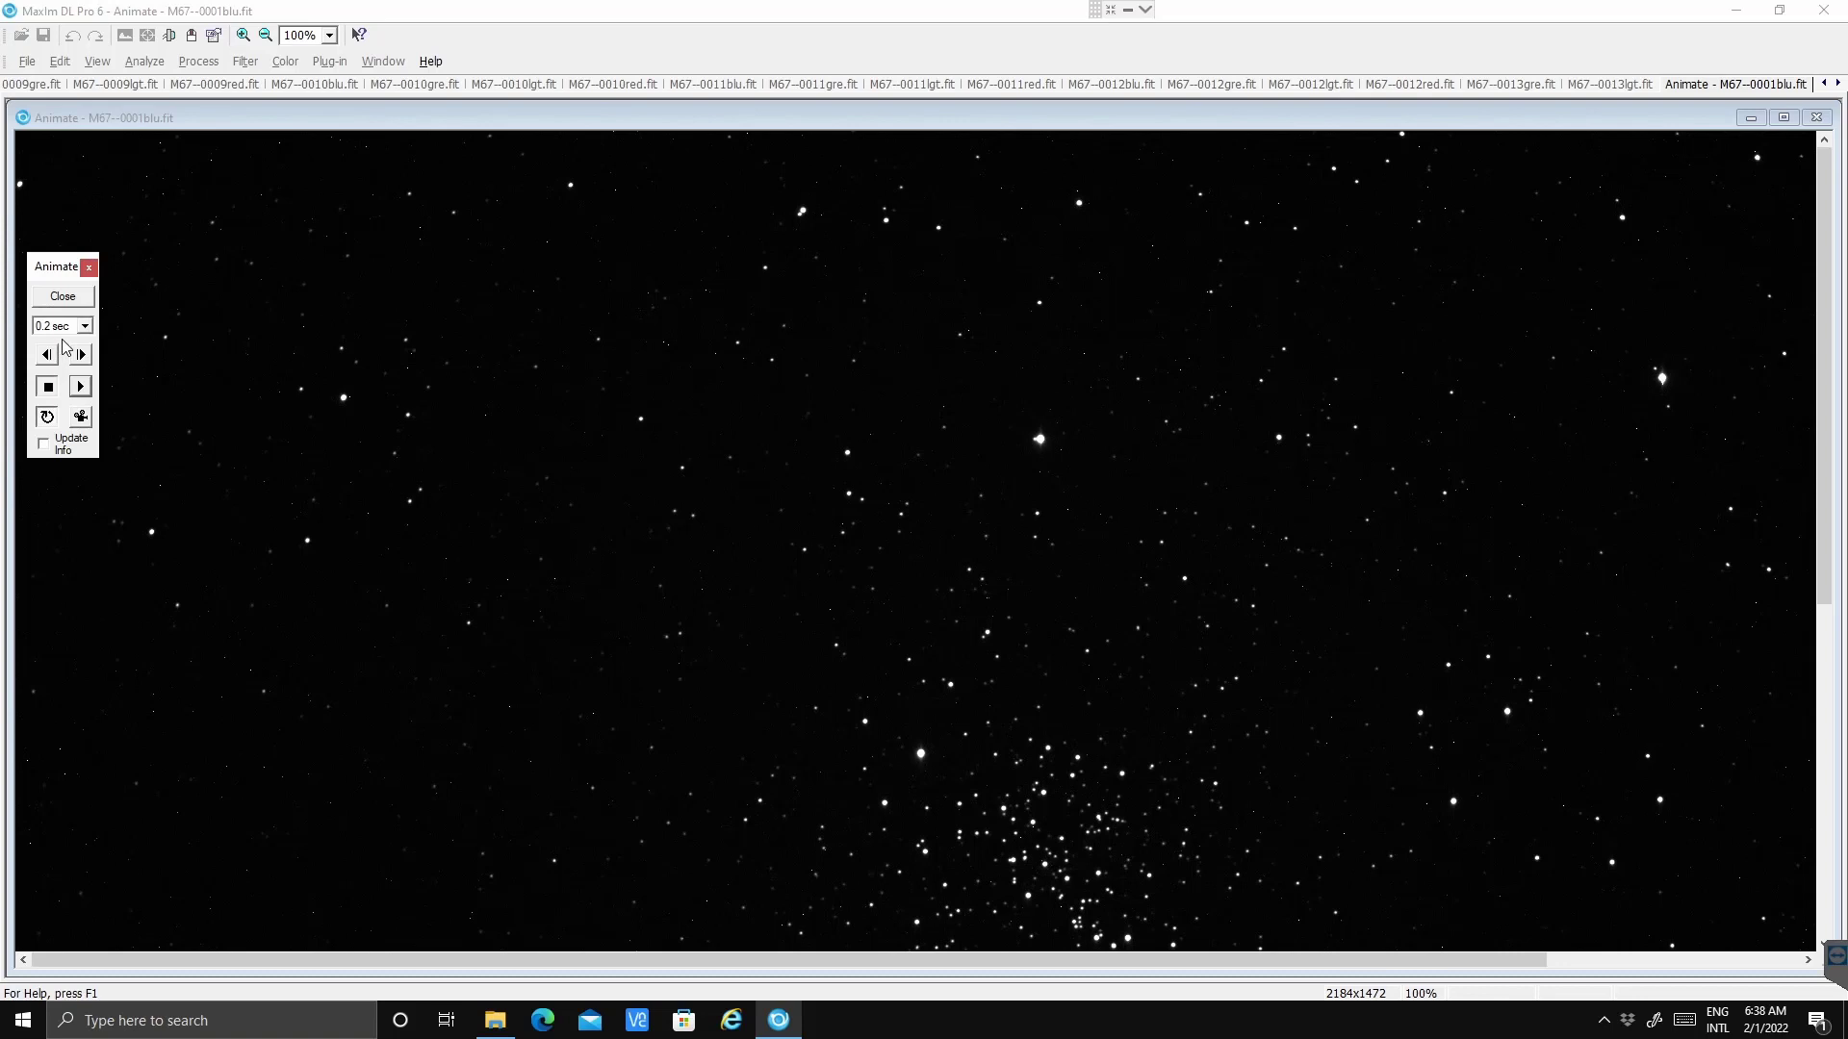
- Set the animation's frame interval to 0.1 sec
click(86, 327)
click(86, 328)
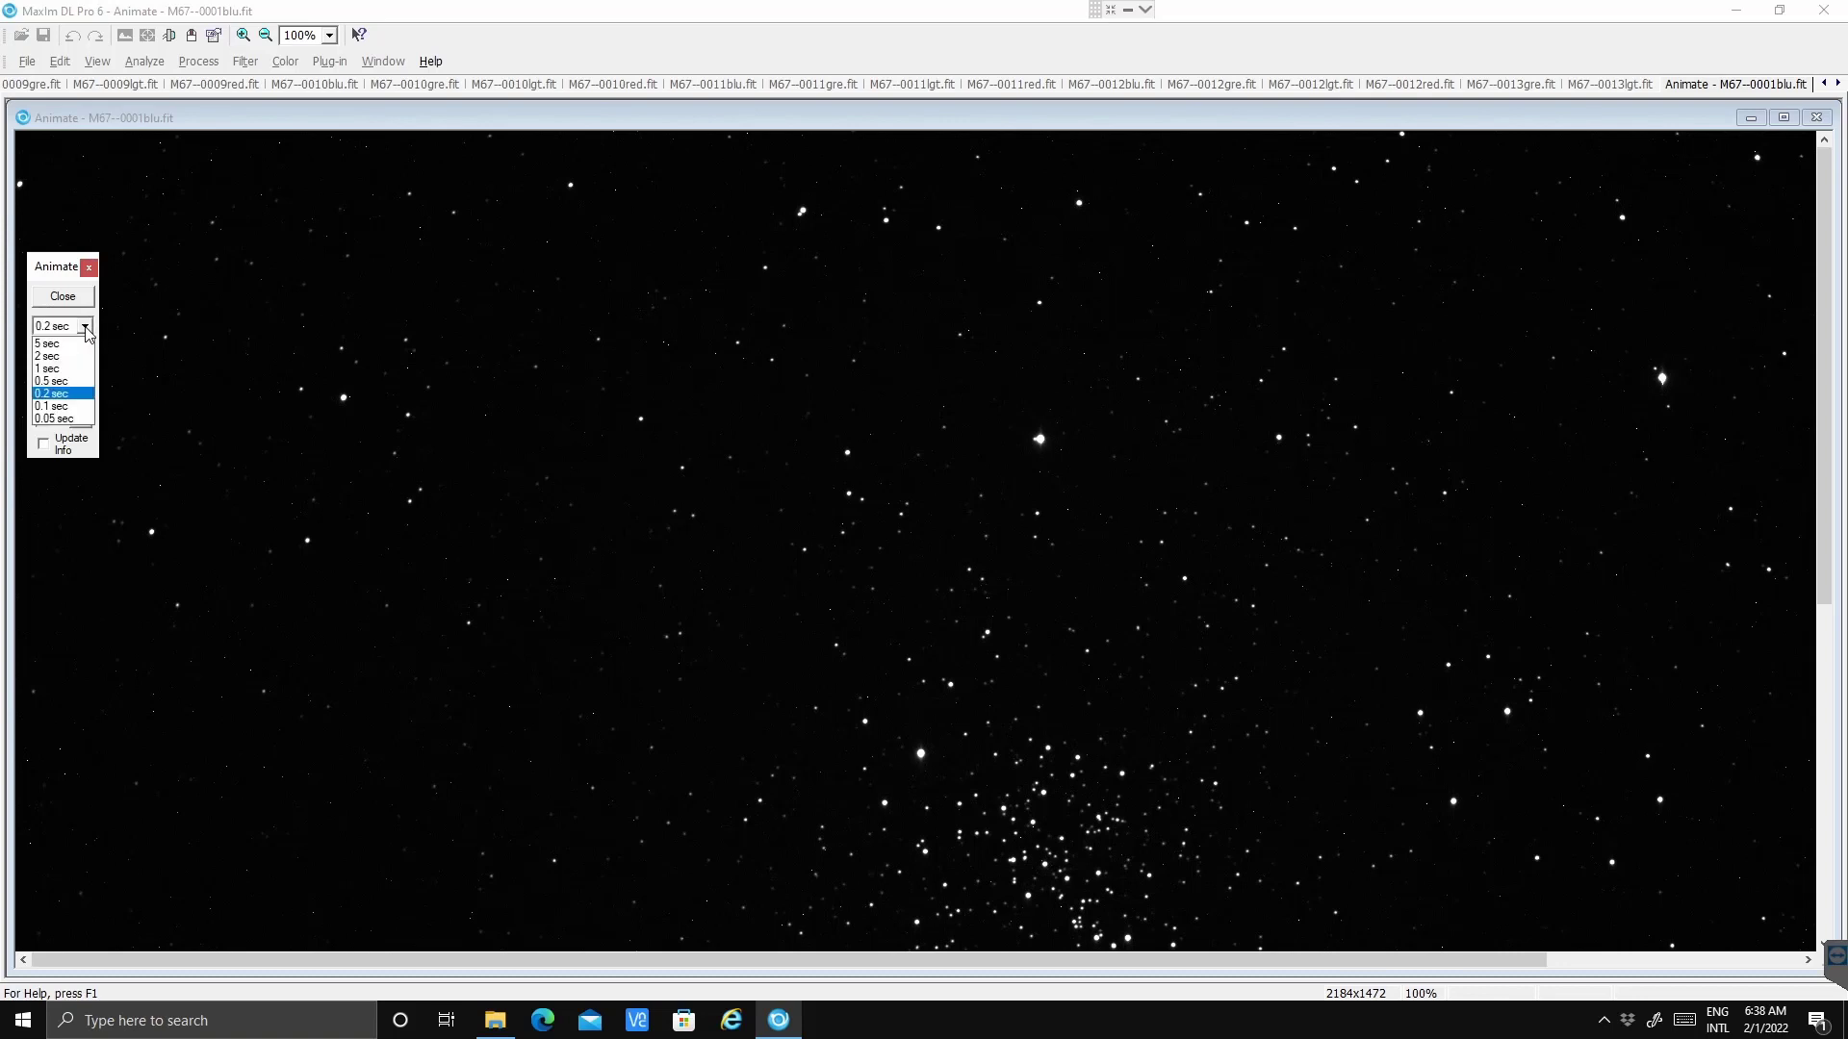
click(65, 409)
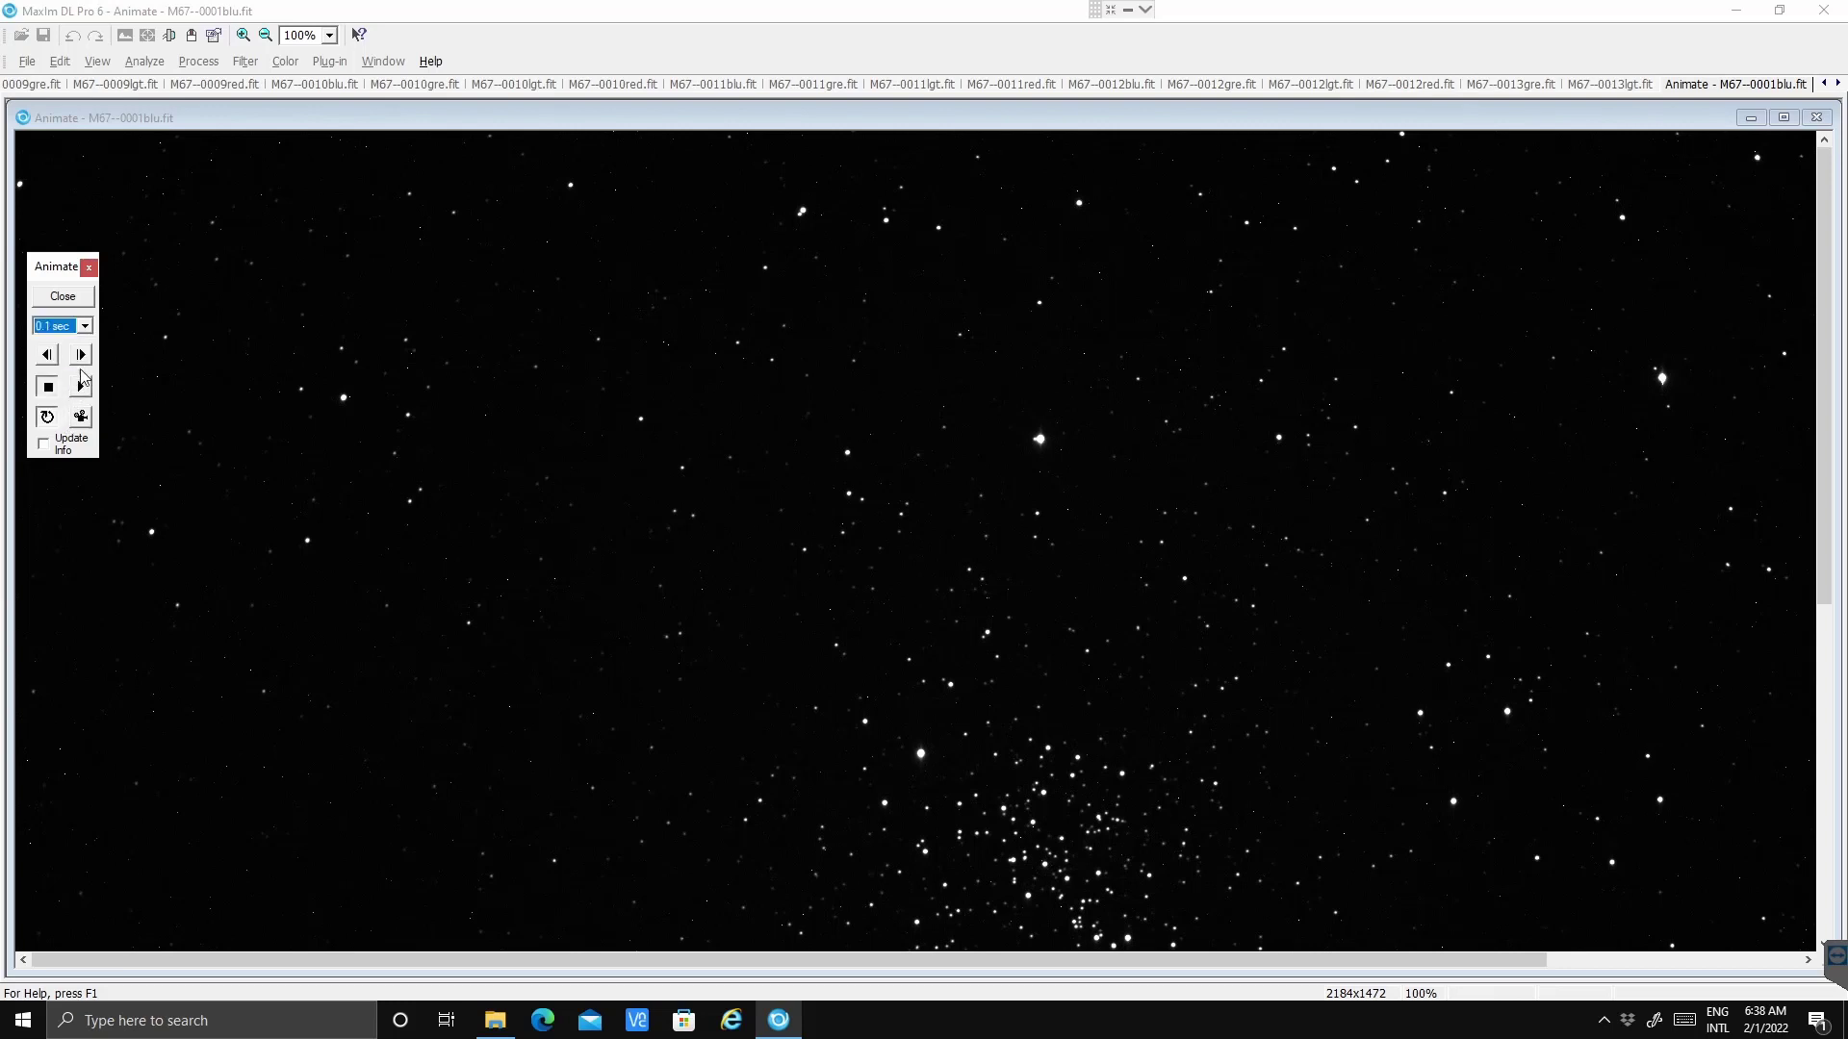
- Play the animation at its current speed and replay it with the frame interval set to 1 sec
click(81, 388)
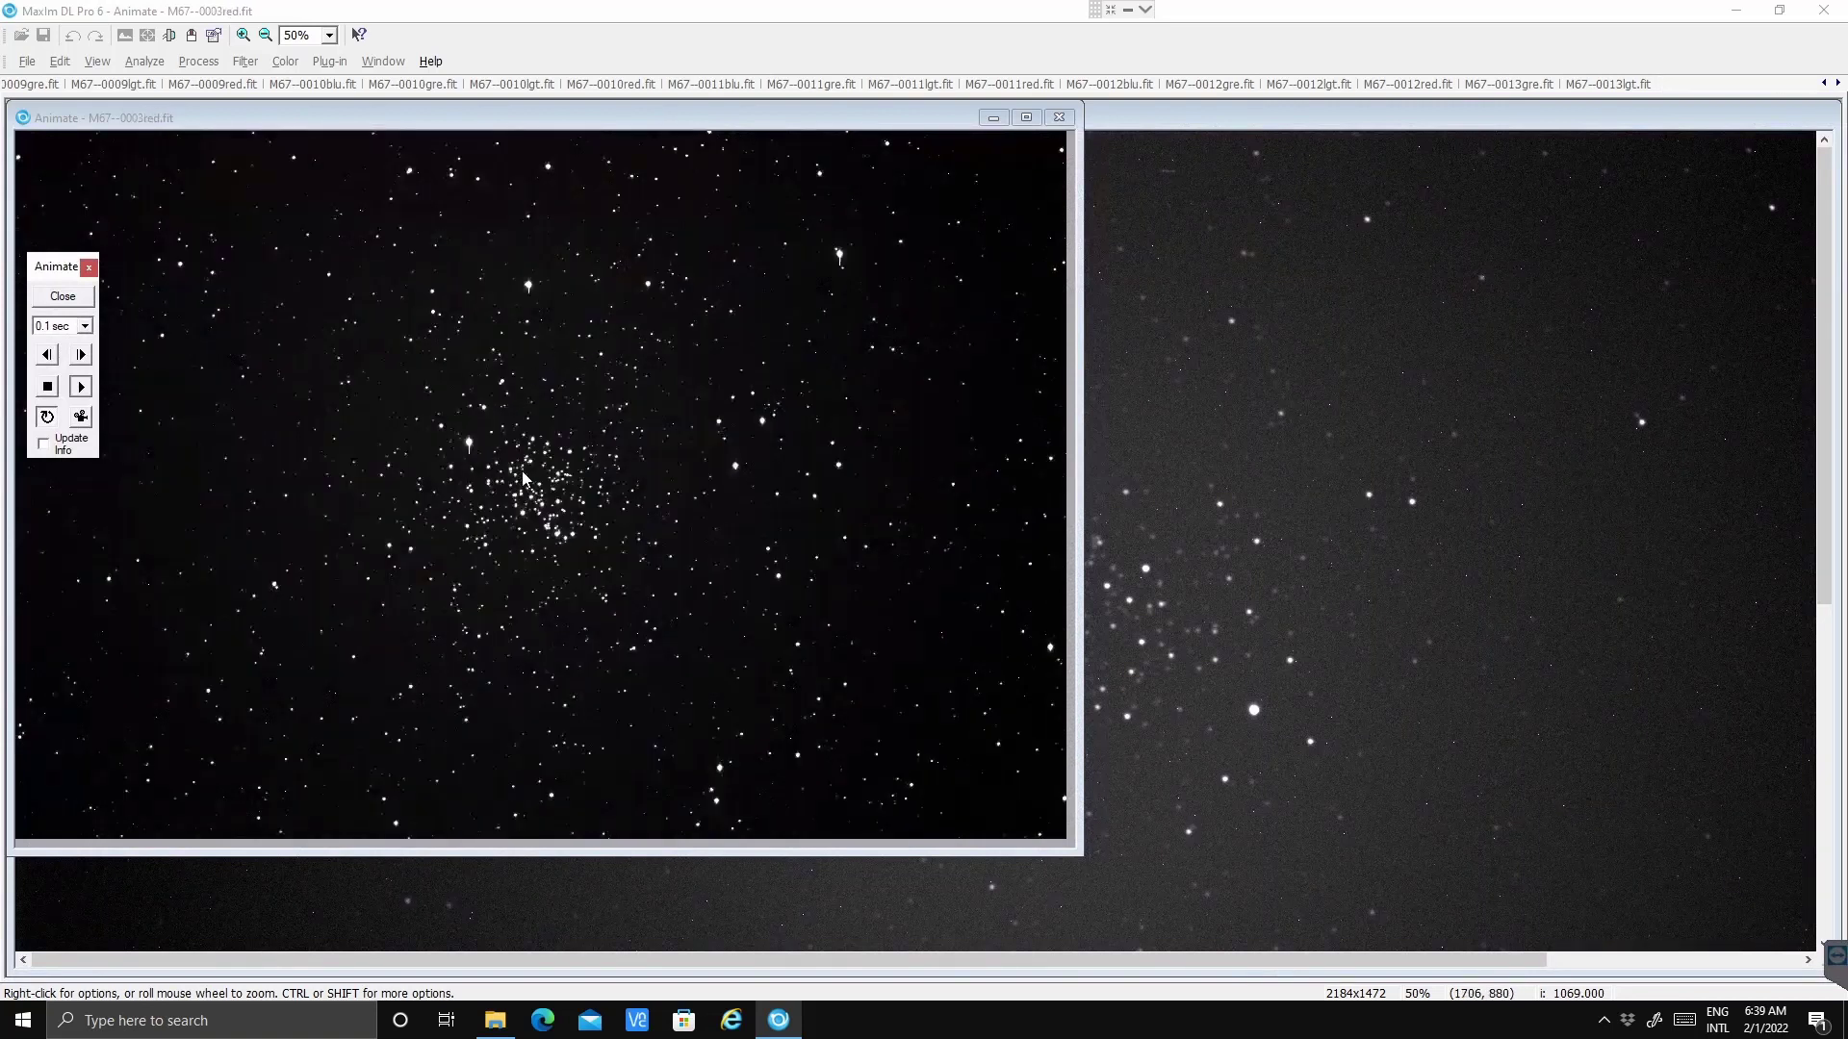
click(89, 325)
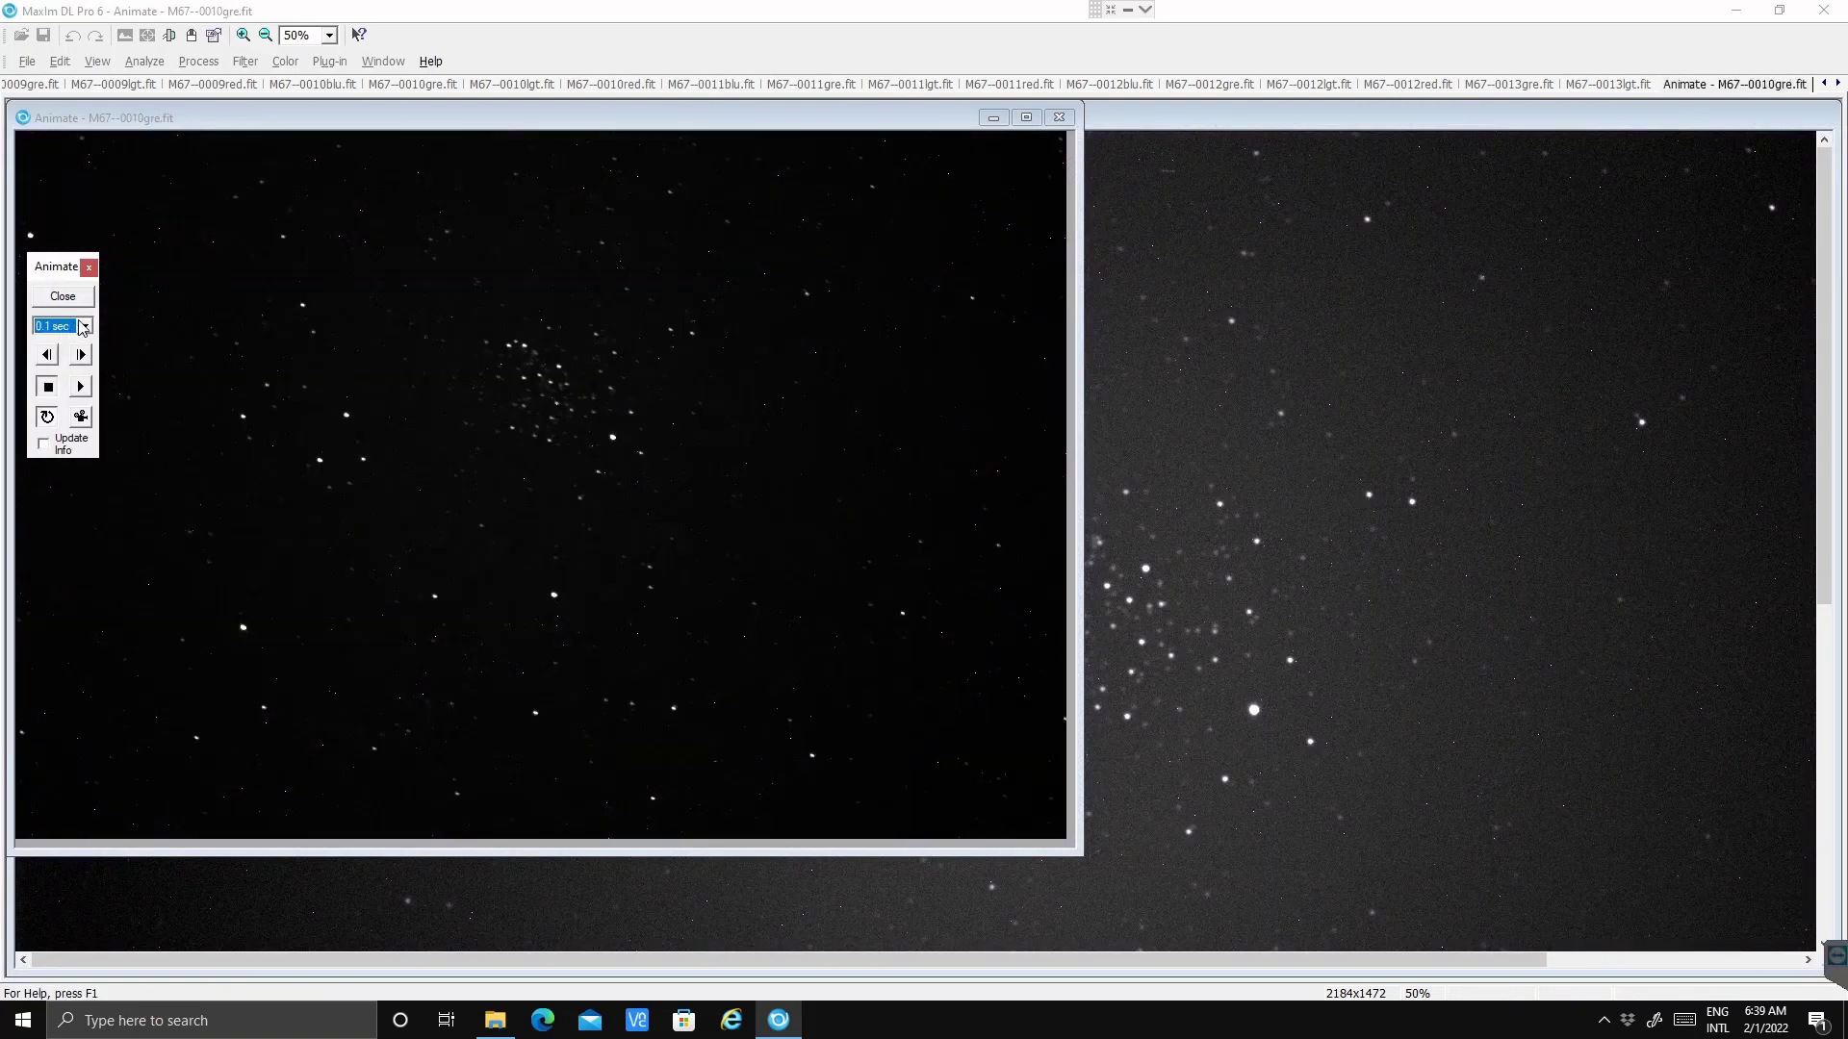
click(85, 326)
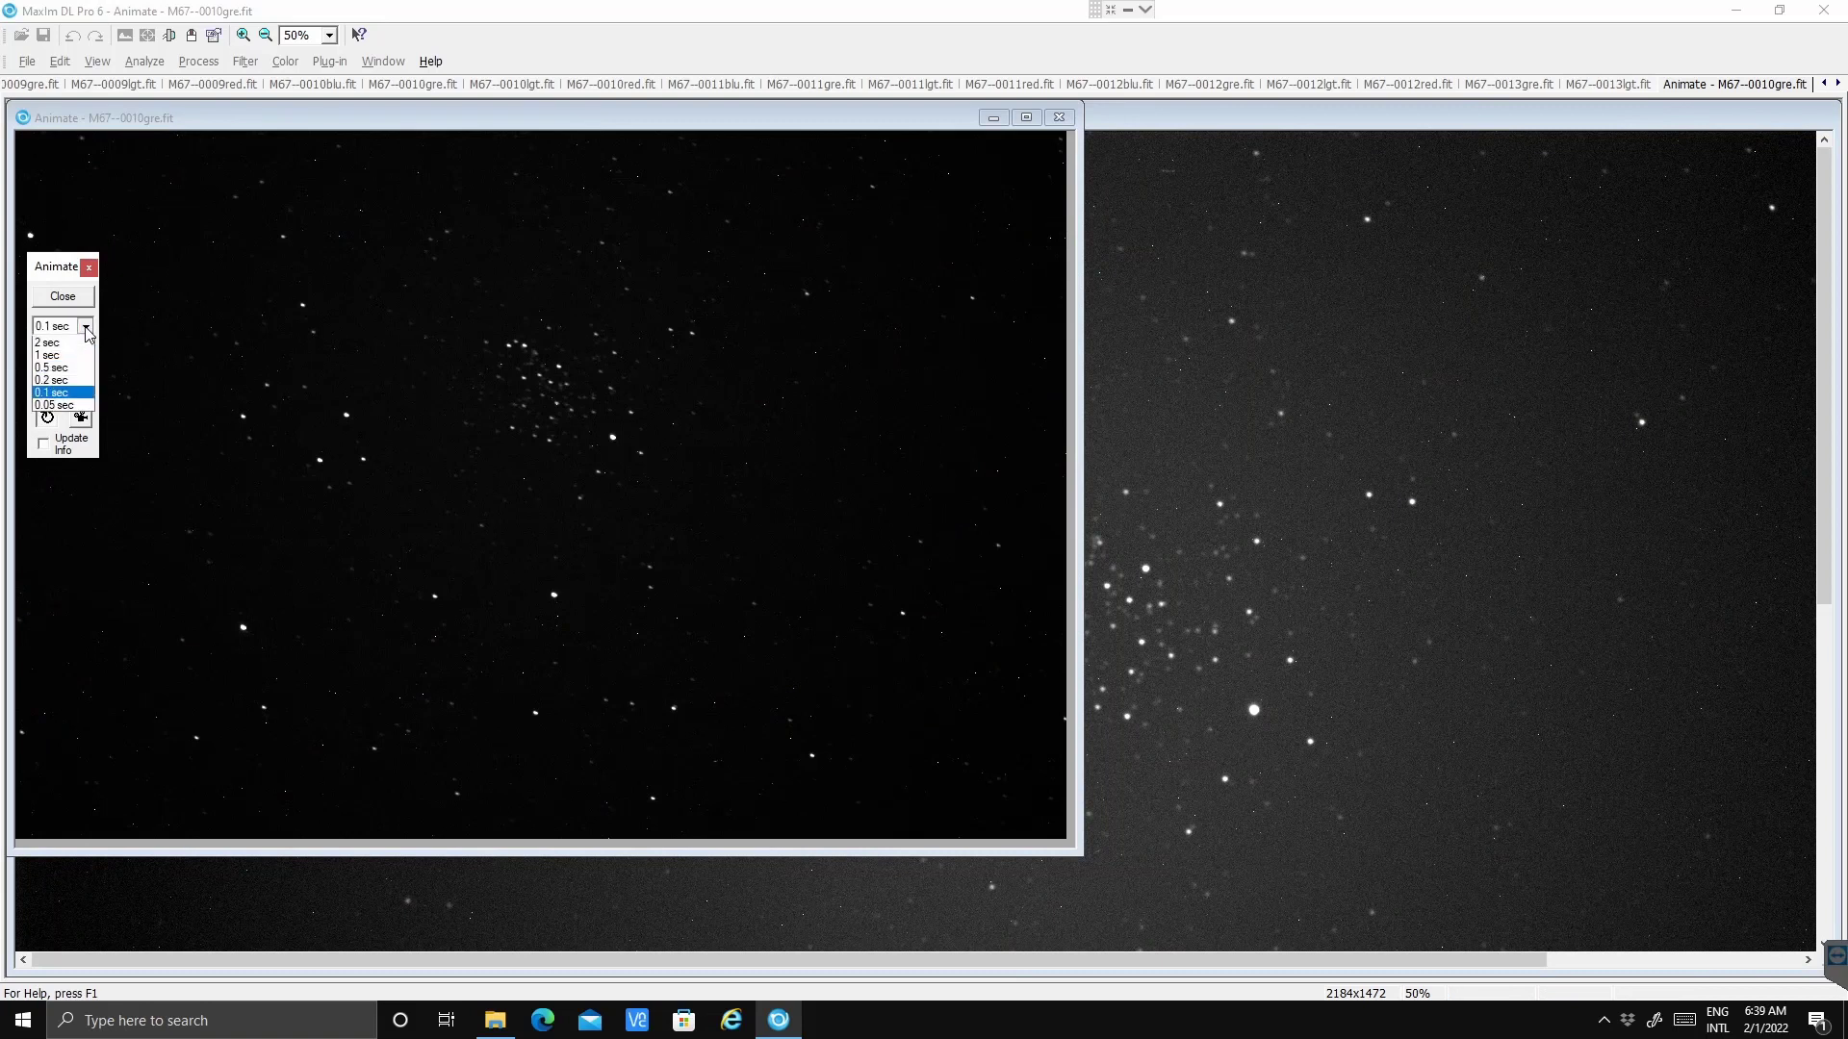
click(86, 328)
click(85, 327)
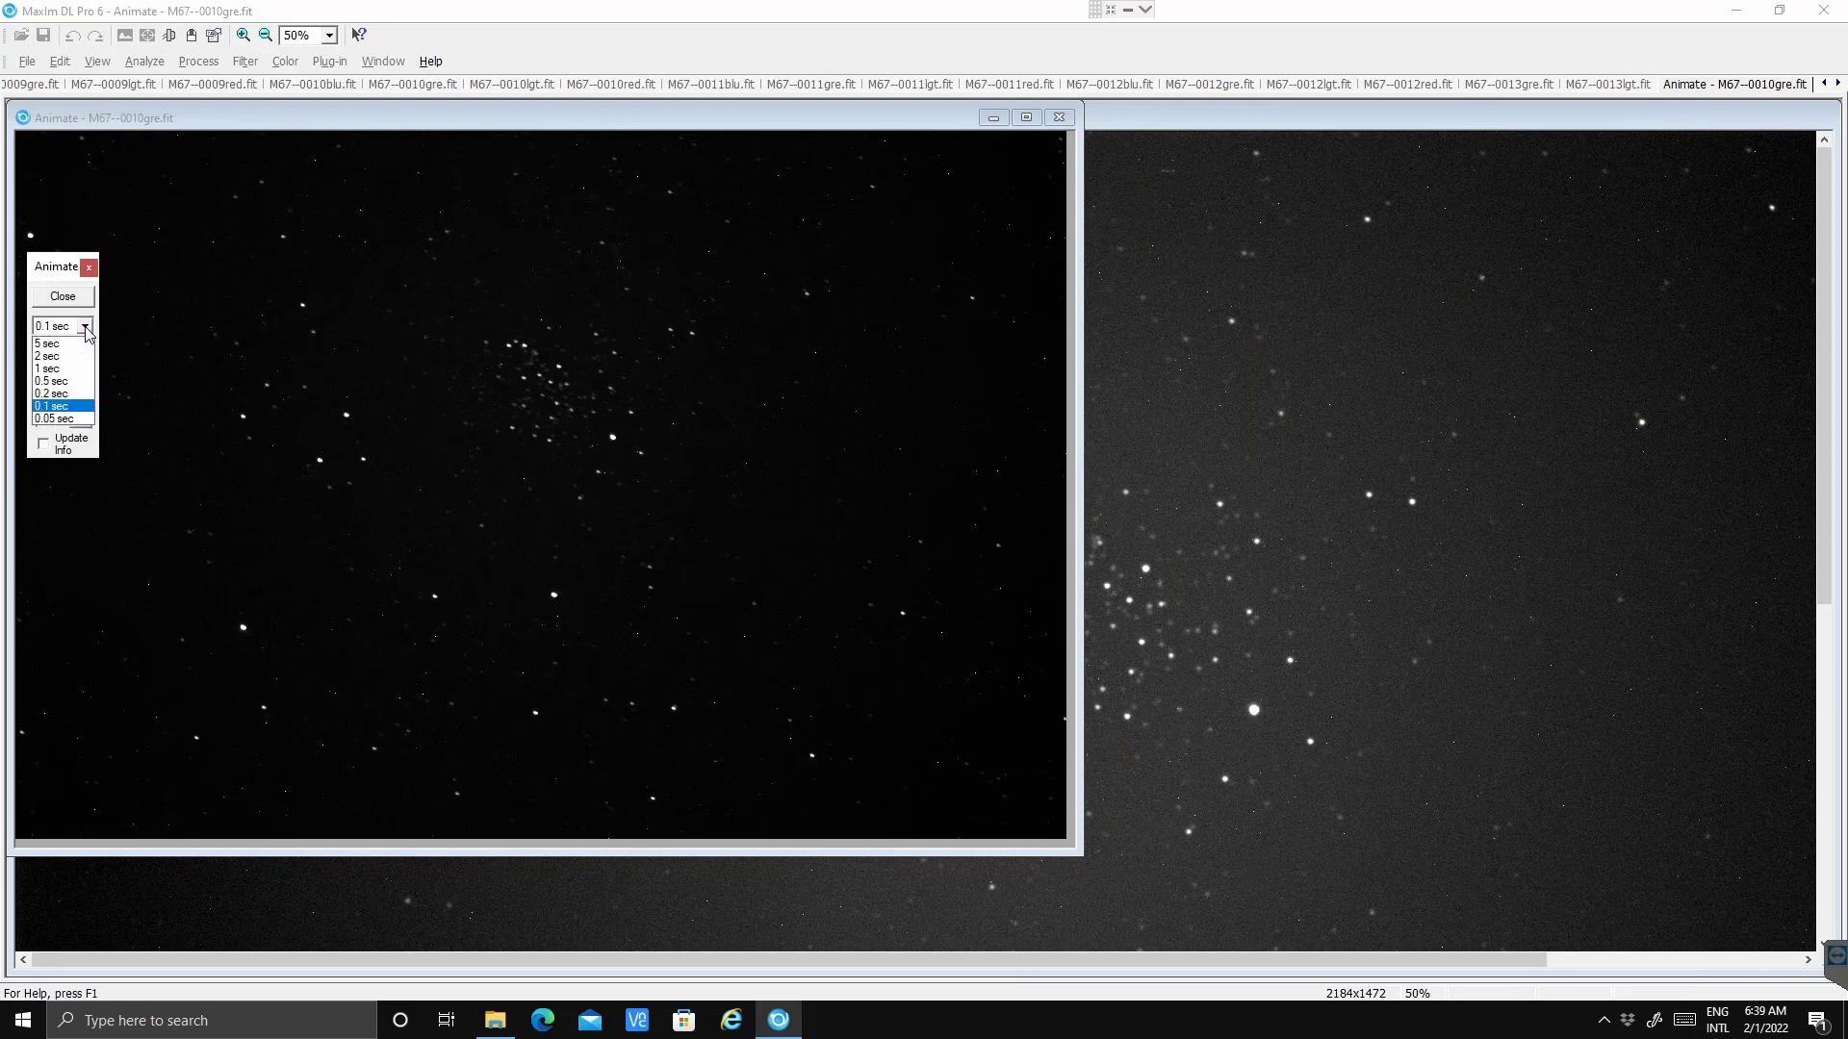
click(60, 374)
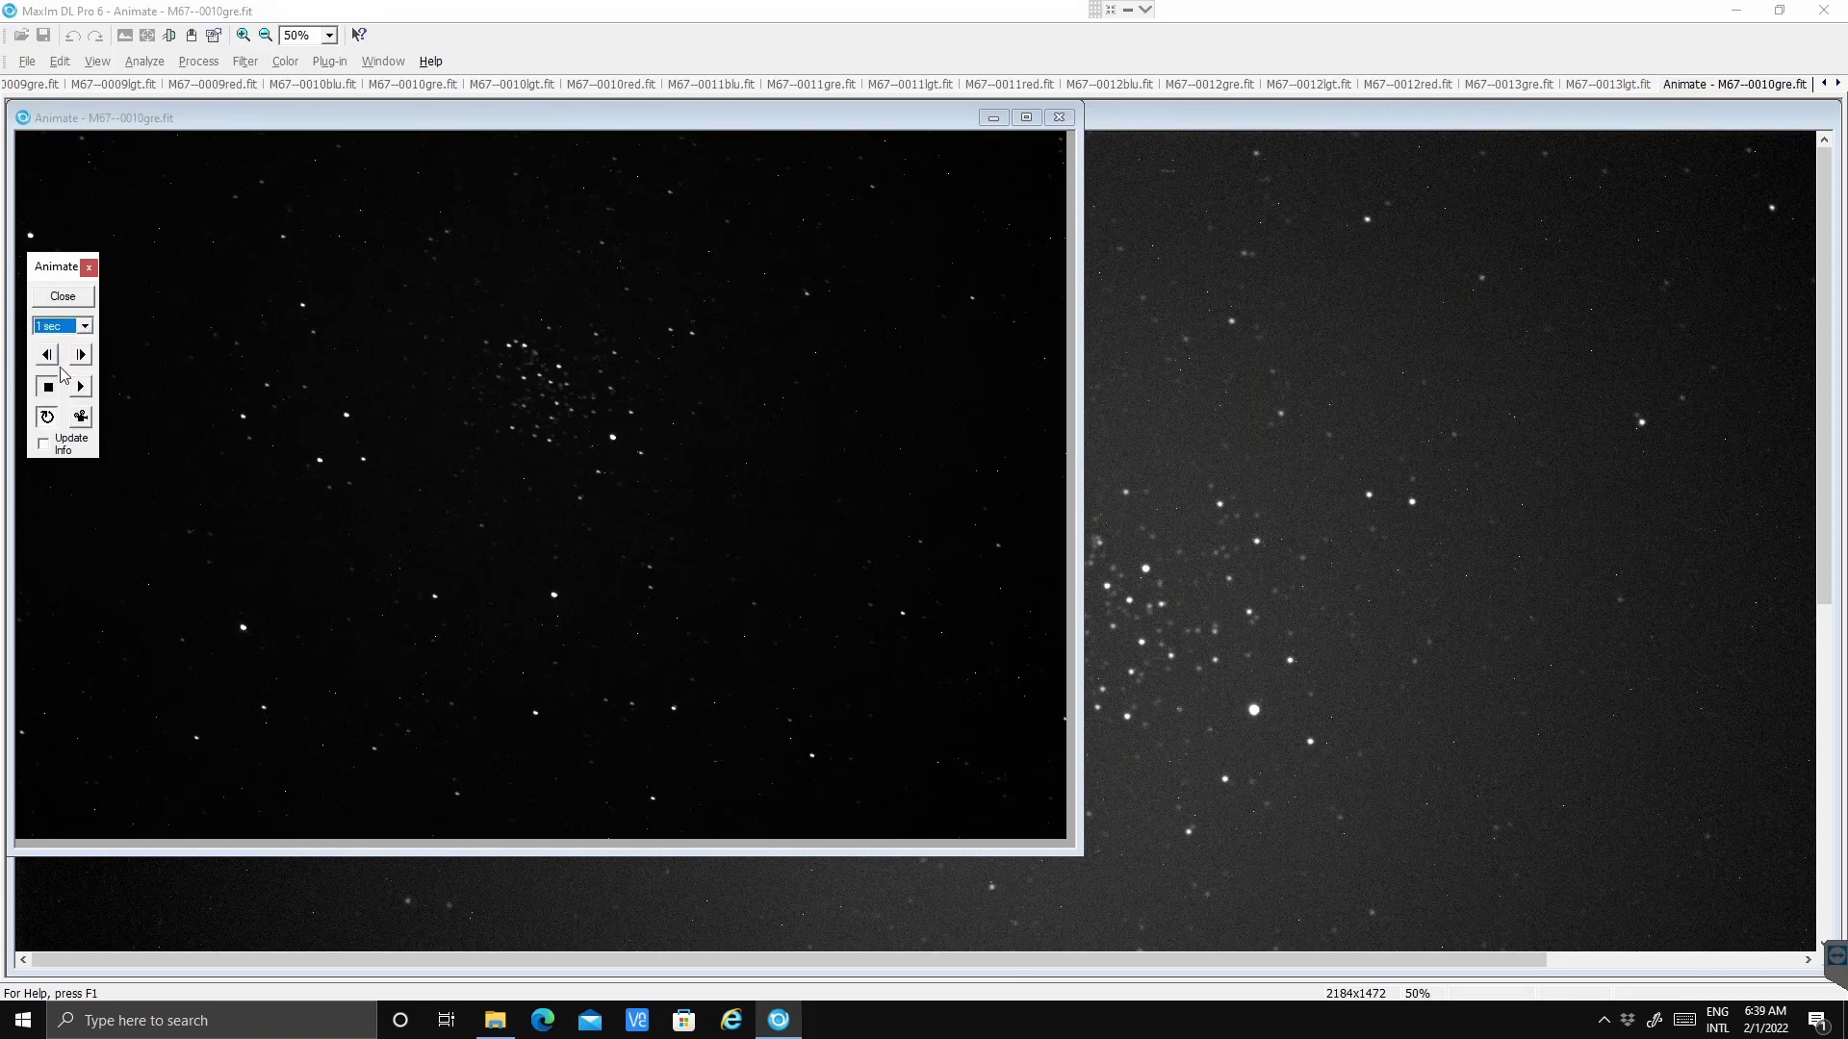
click(82, 389)
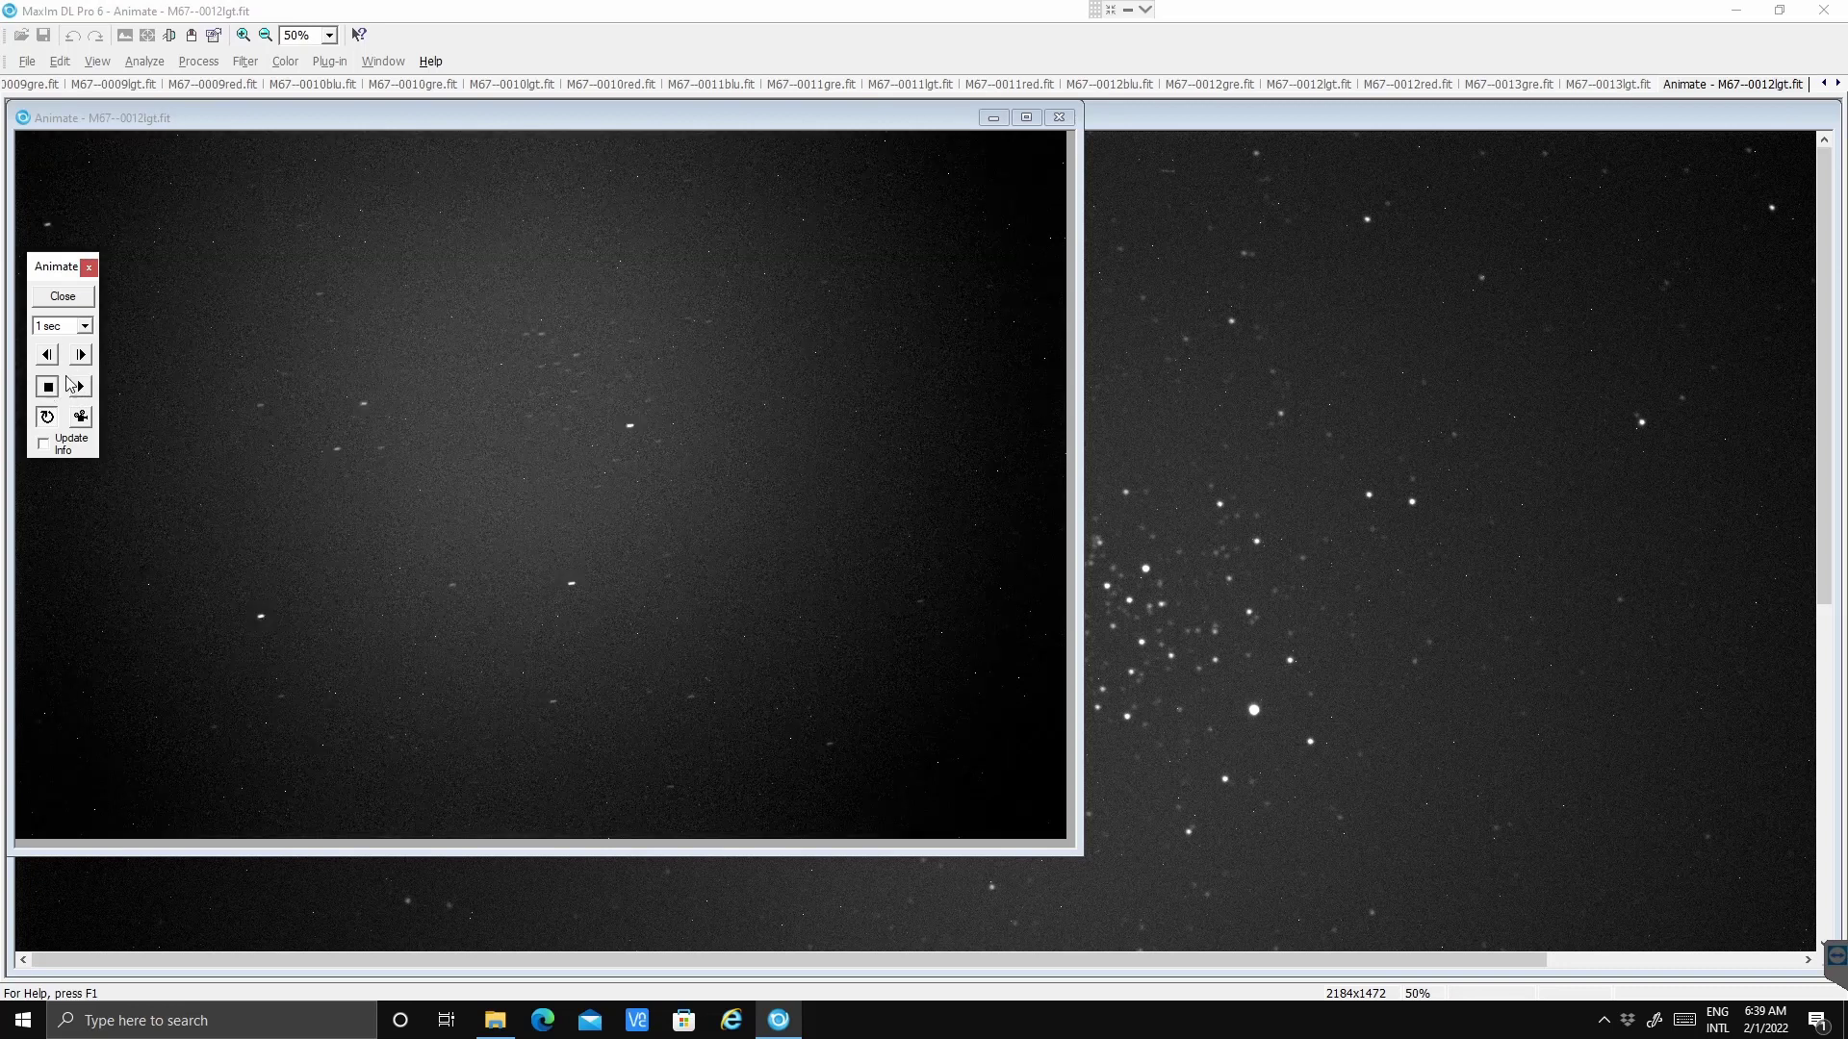
click(75, 386)
- Advance the animation frame by frame from M67--0012red.fit through the loop restart to M67--0001red.fit
click(80, 355)
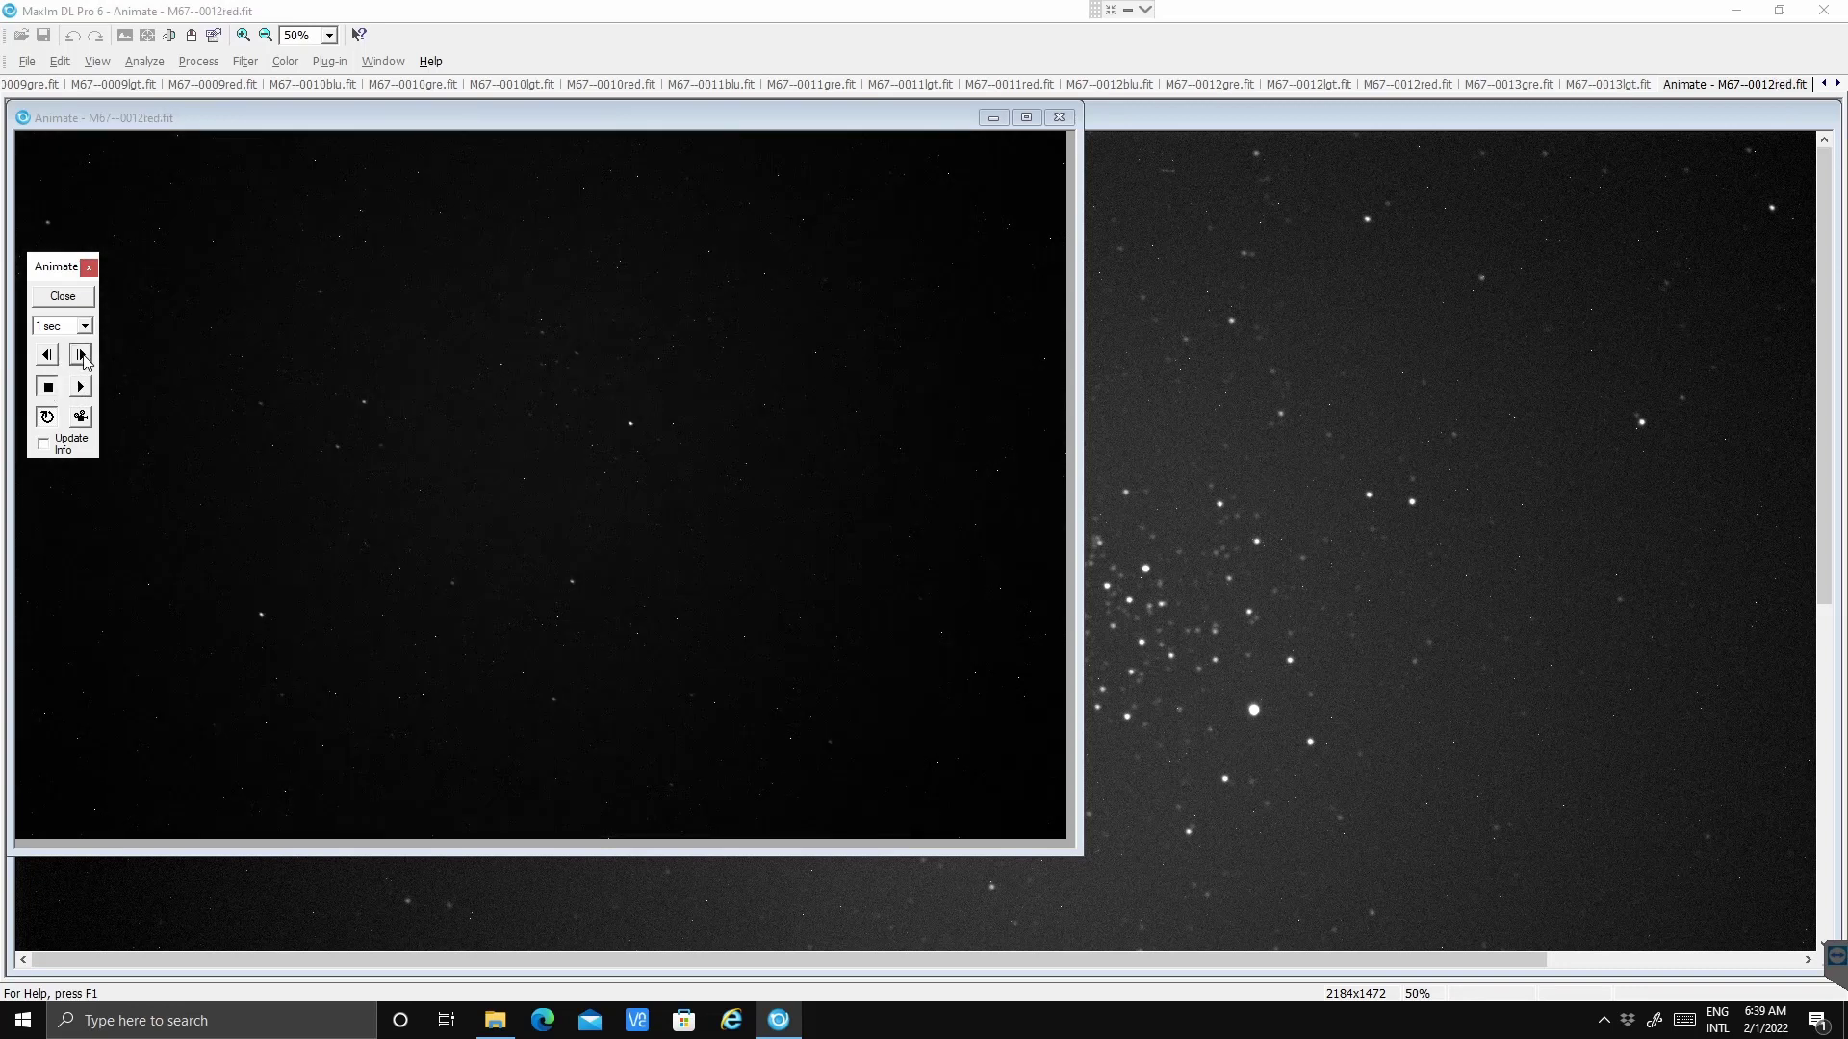
click(81, 355)
click(81, 355)
click(81, 355)
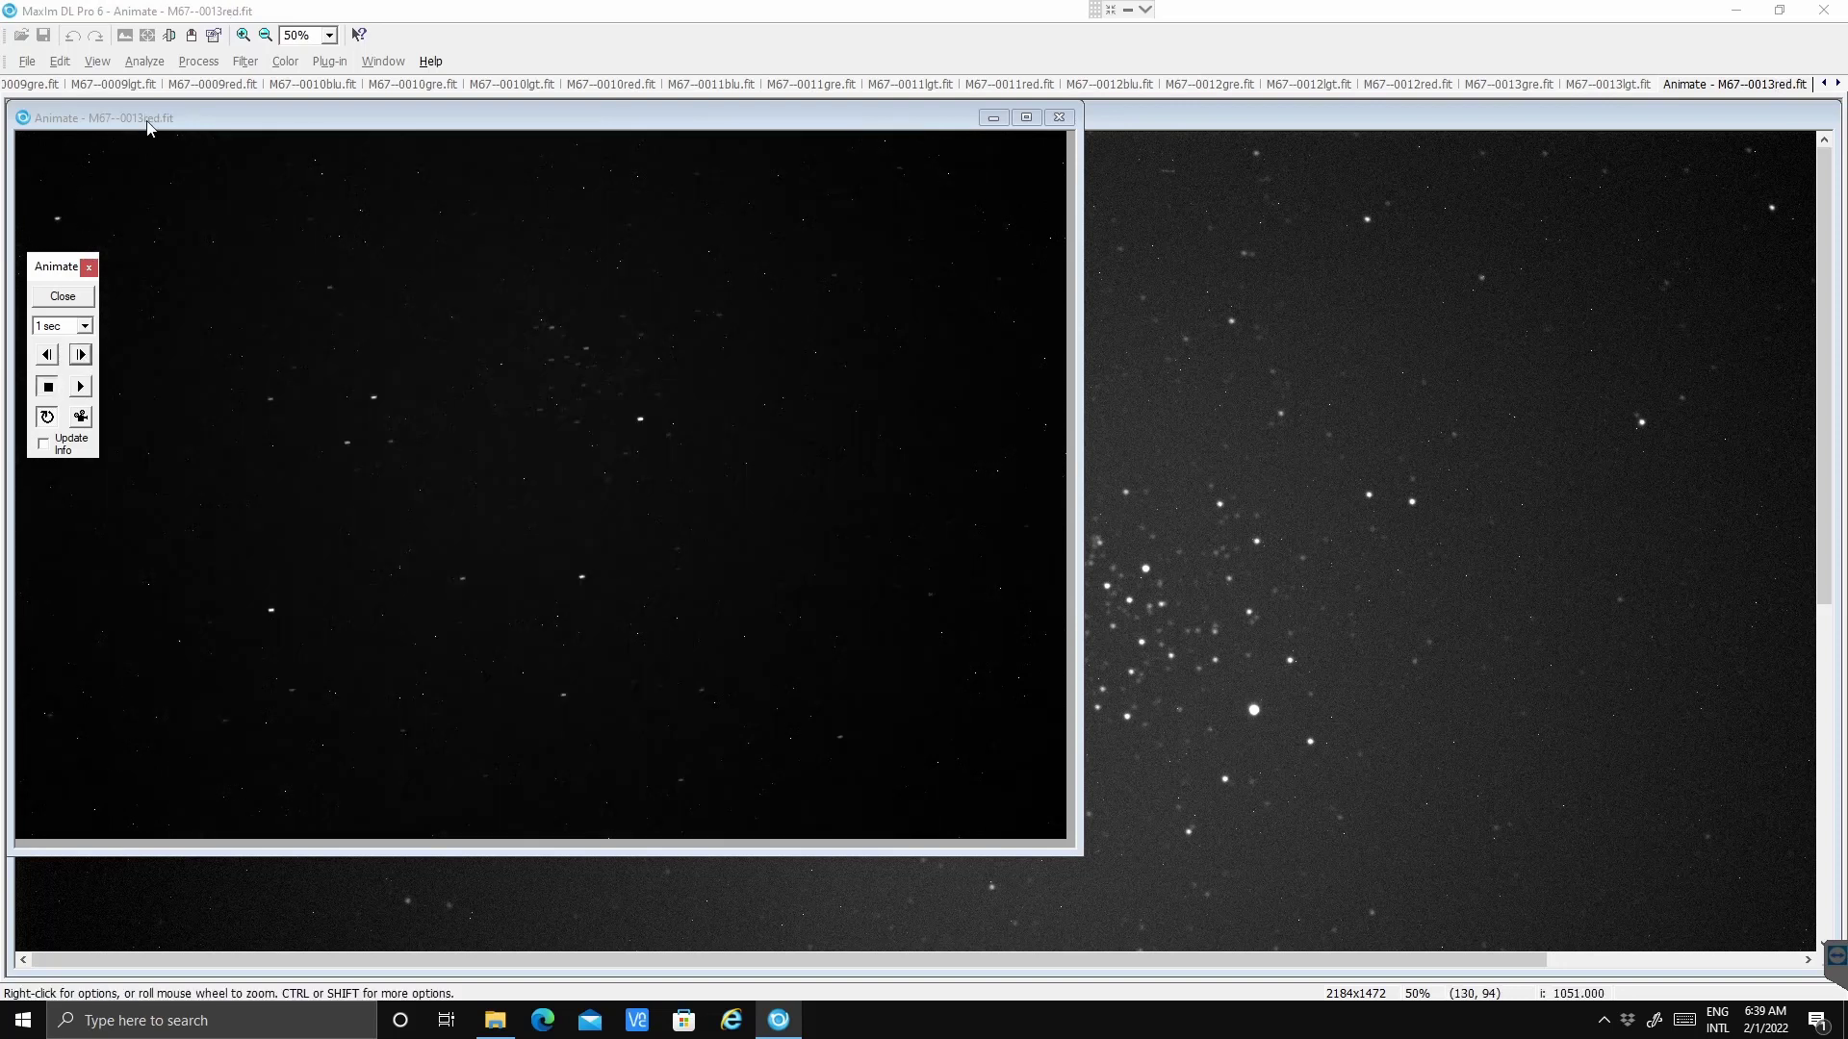
click(81, 355)
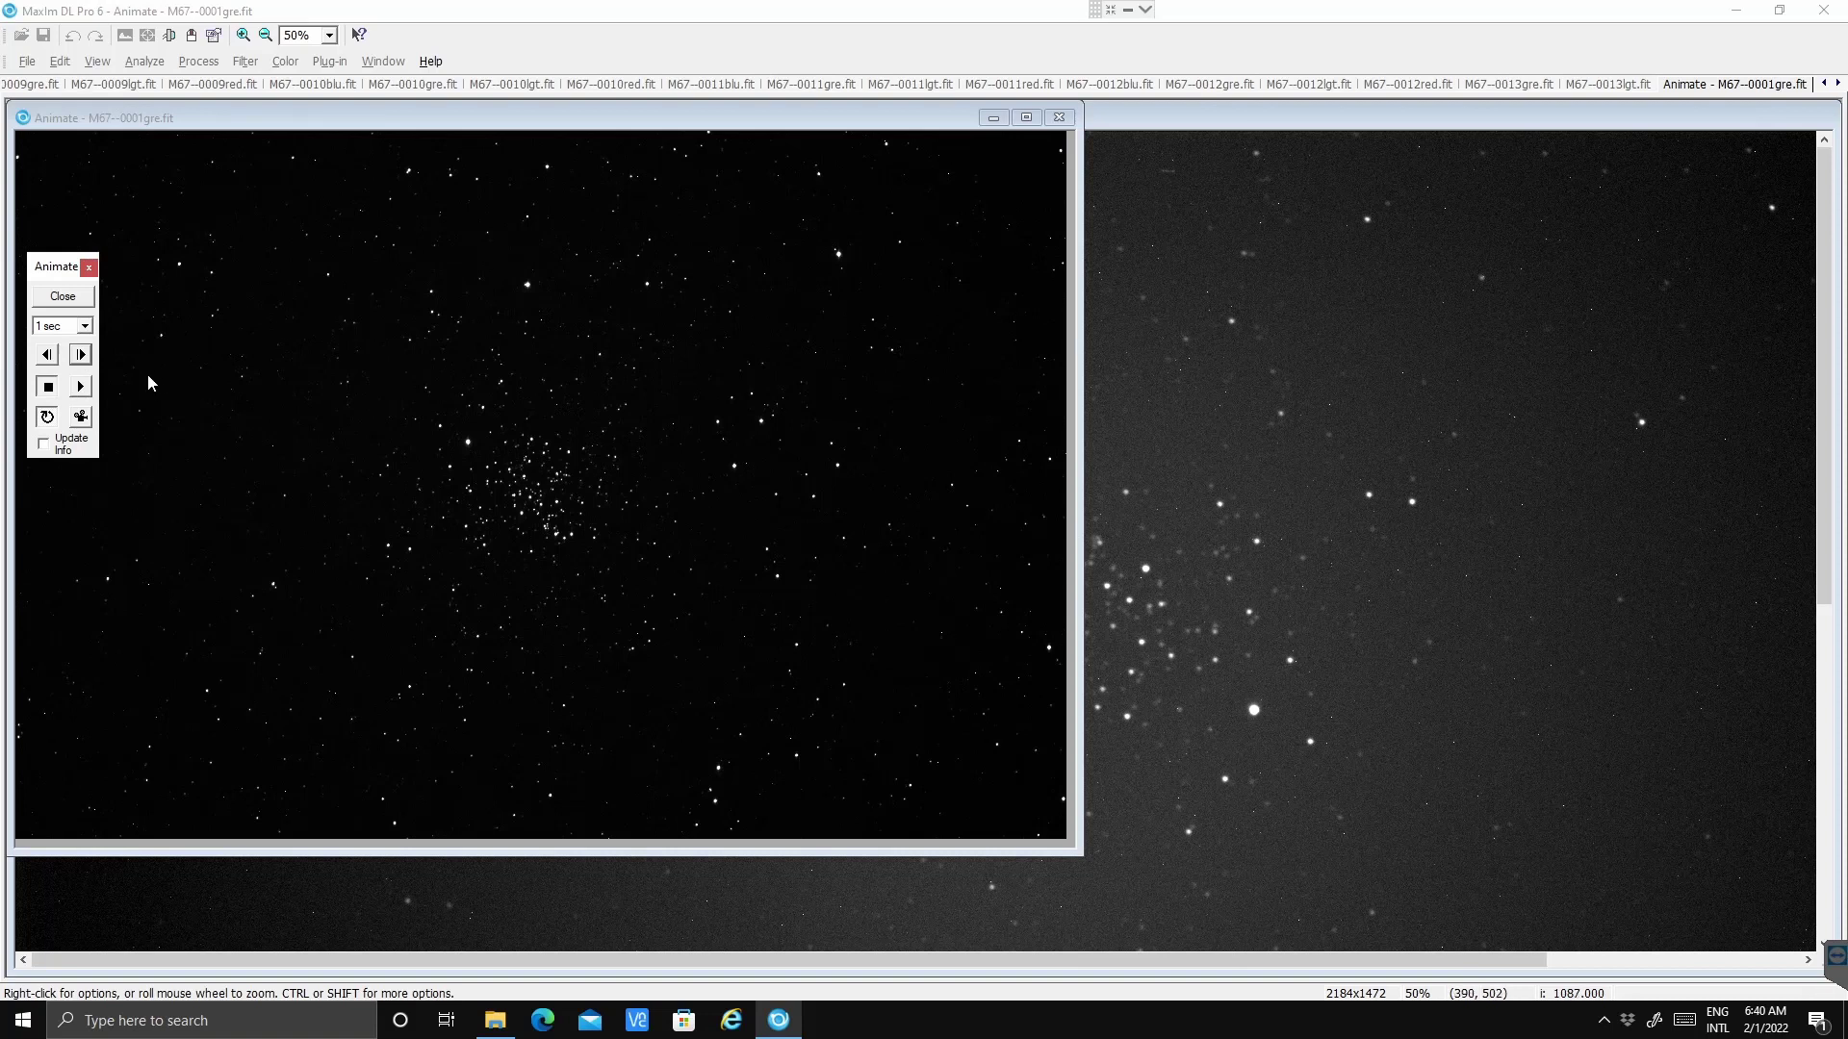
click(81, 355)
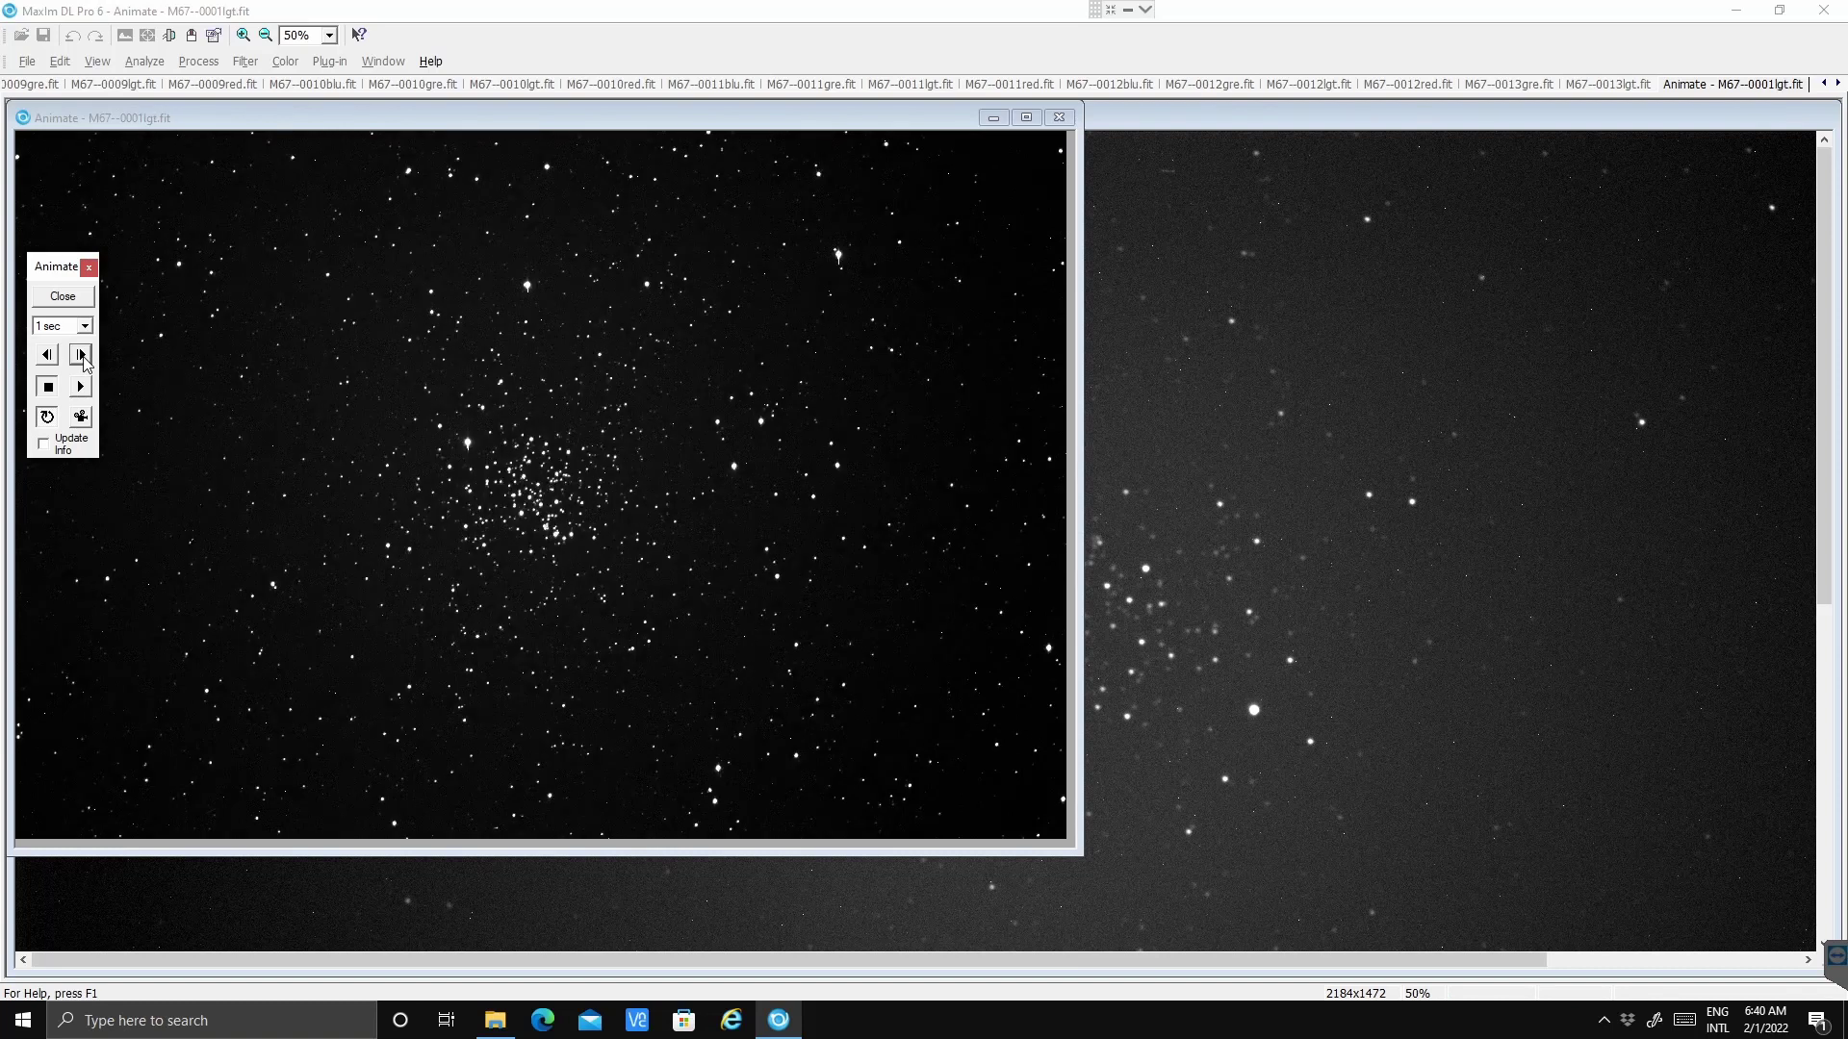
click(81, 355)
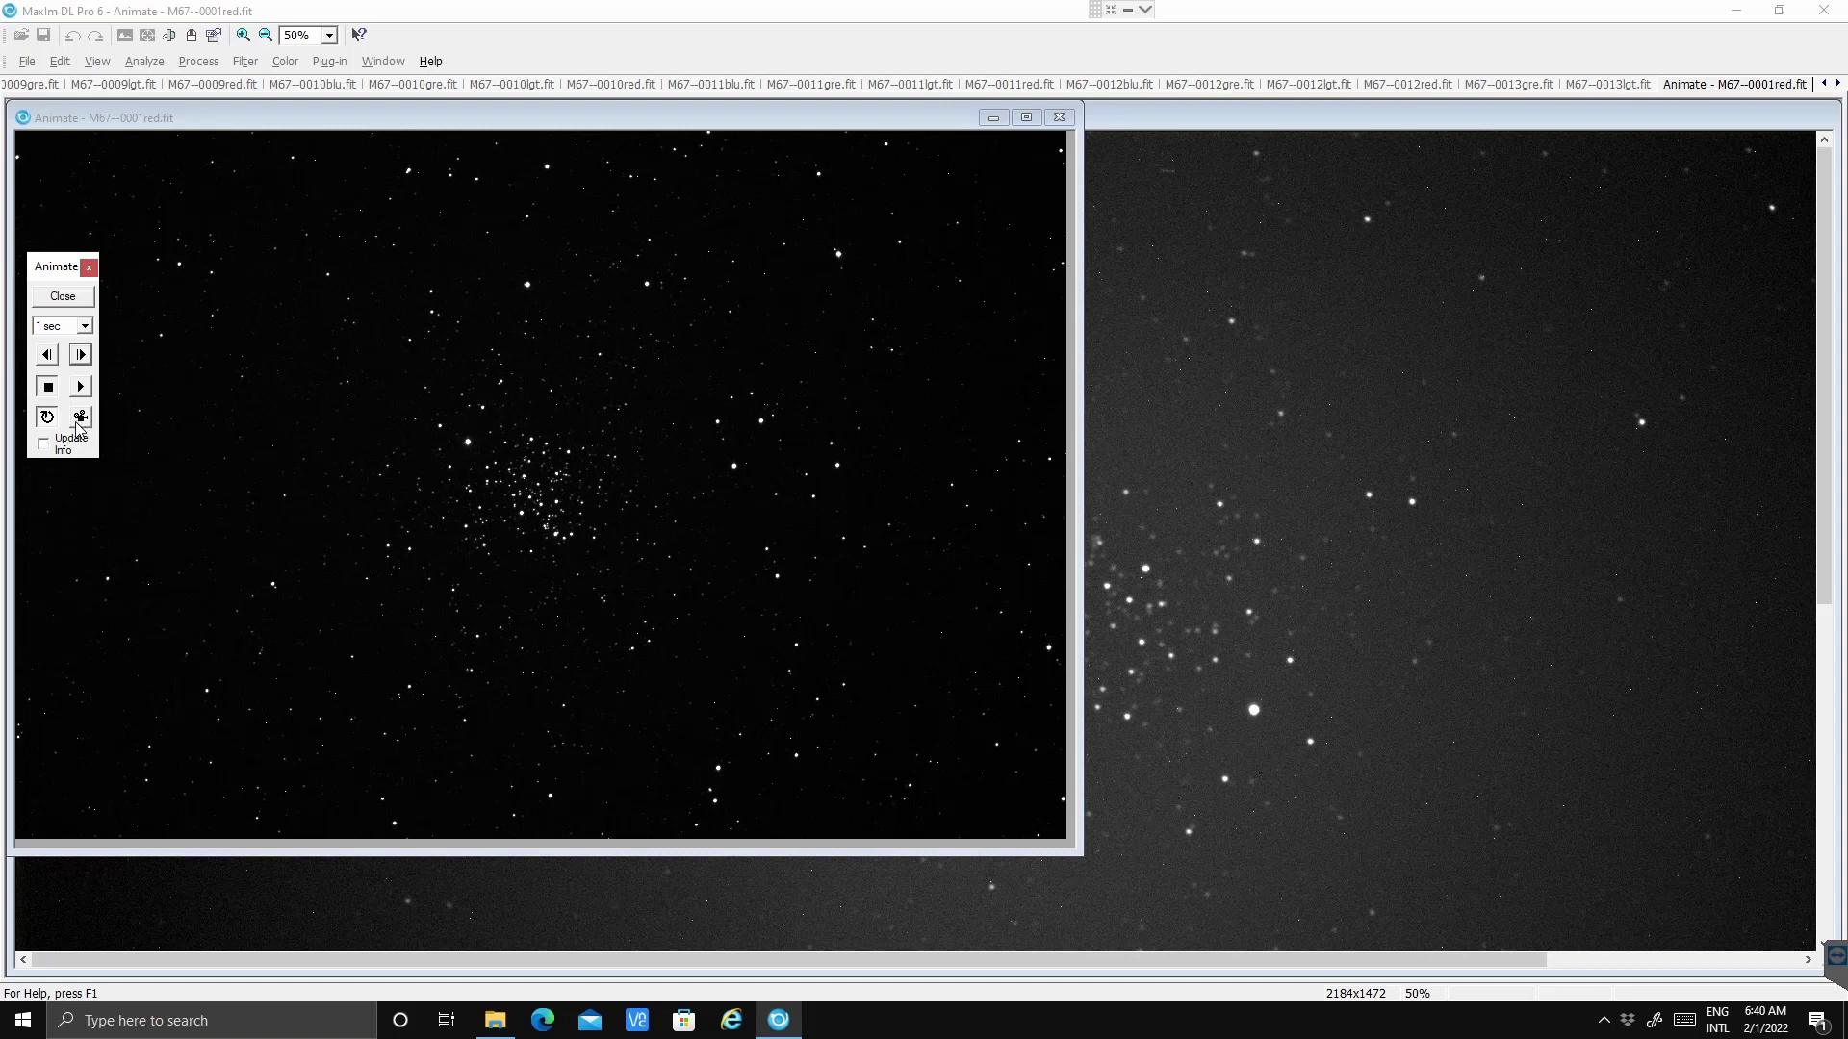
- Watch the sequence run at 1 sec per frame and stop it at M67--0010gre.fit
click(79, 425)
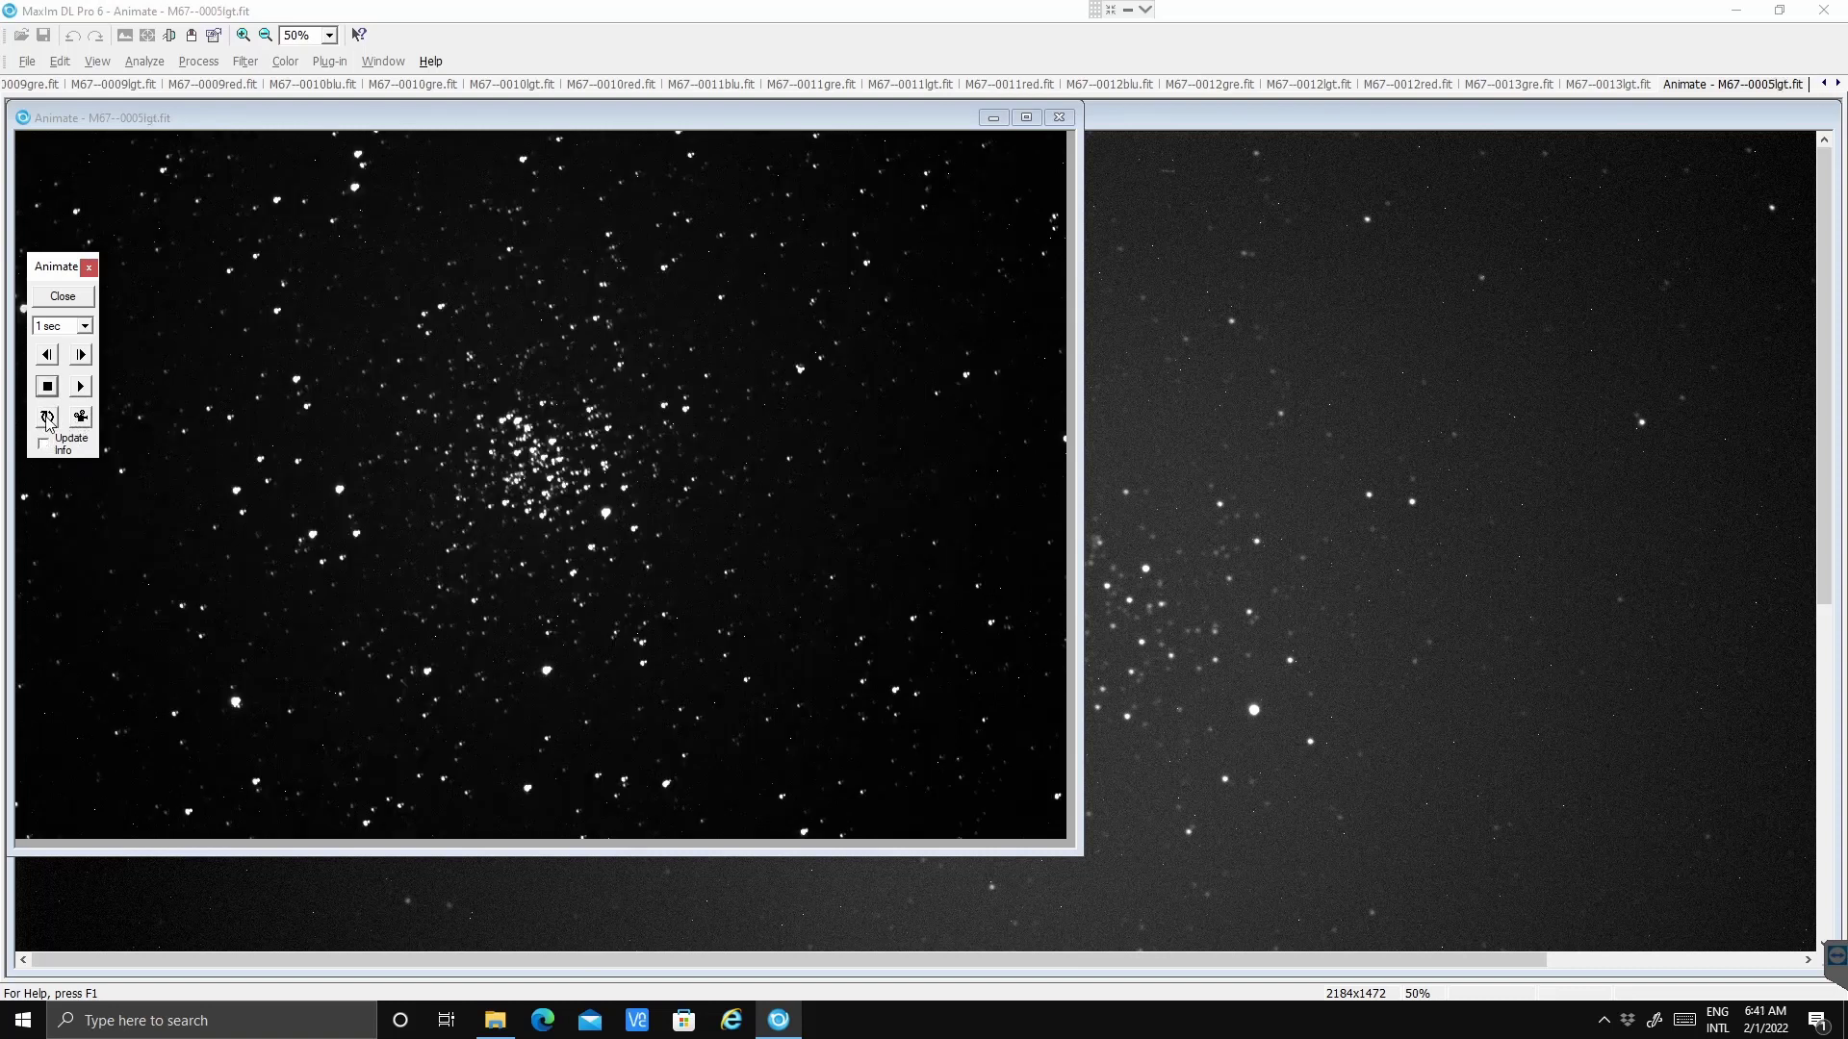
click(48, 420)
click(47, 386)
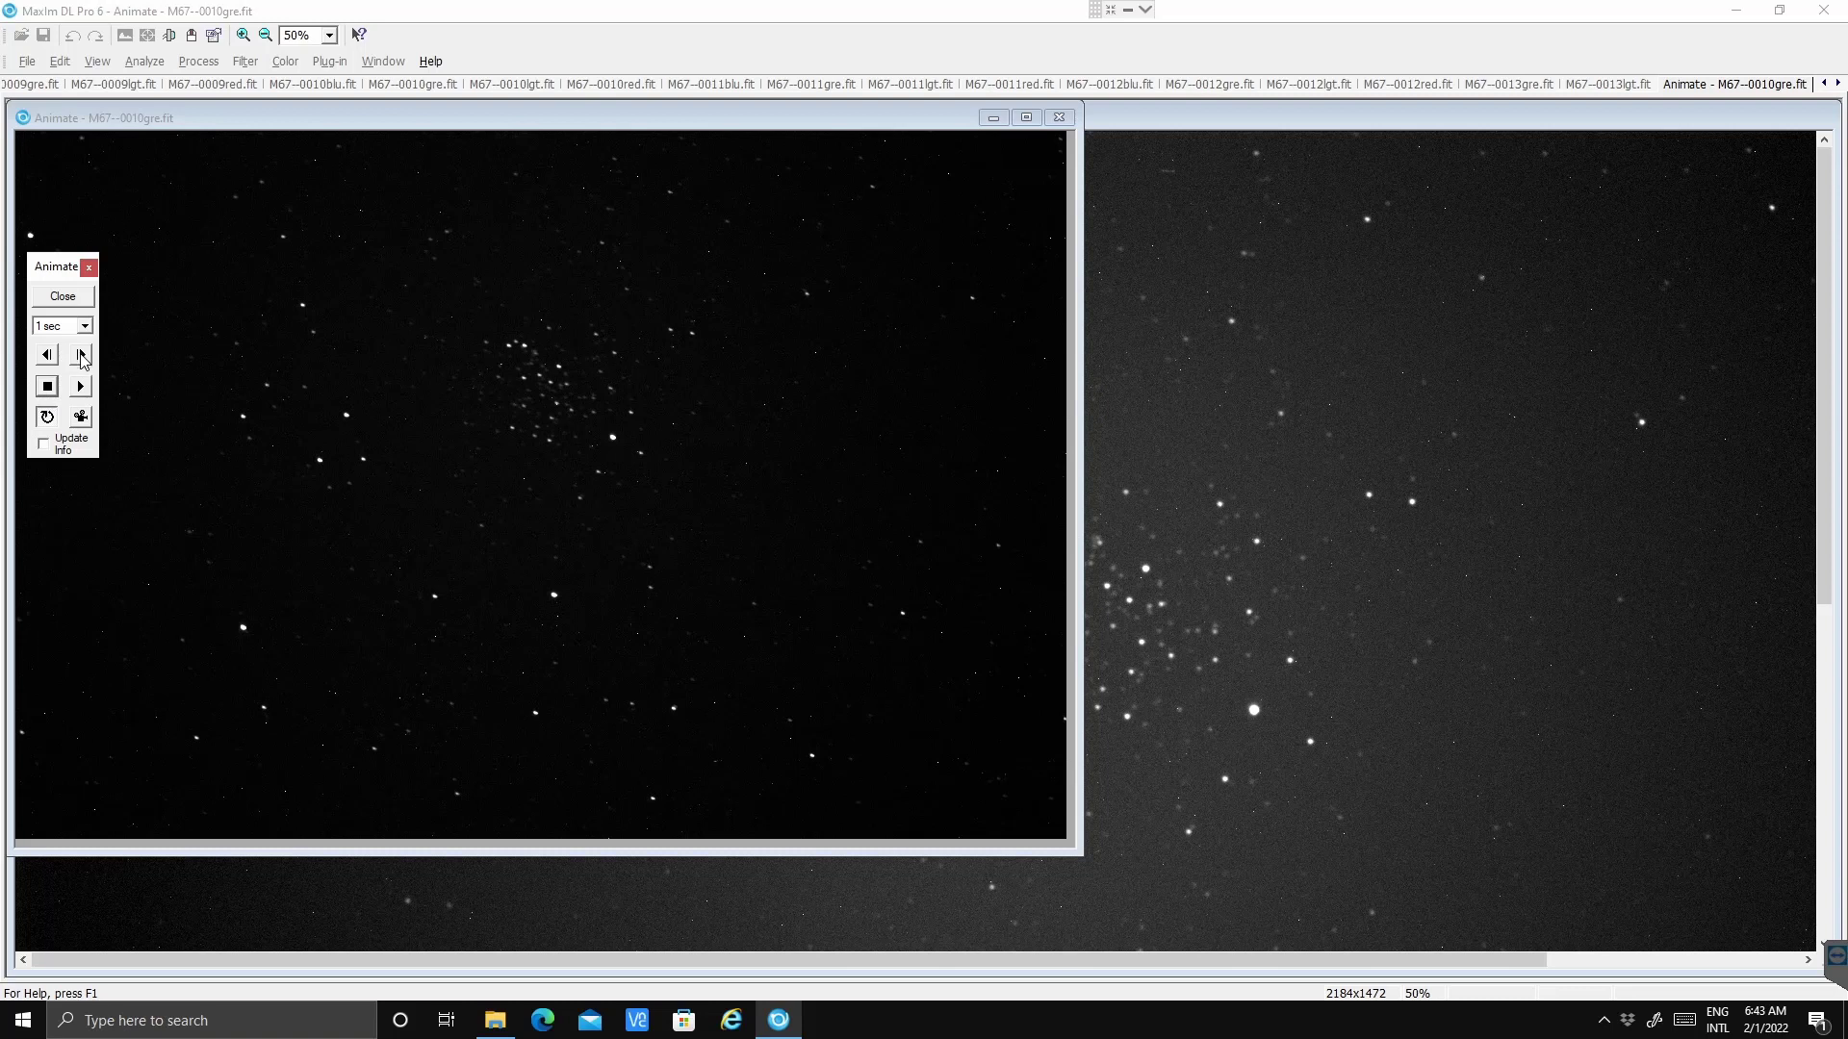
- Advance one frame at a time from M67--0010gre.fit past the end of the sequence to M67--0001gre.fit, comparing the frames
click(81, 356)
click(81, 356)
click(81, 356)
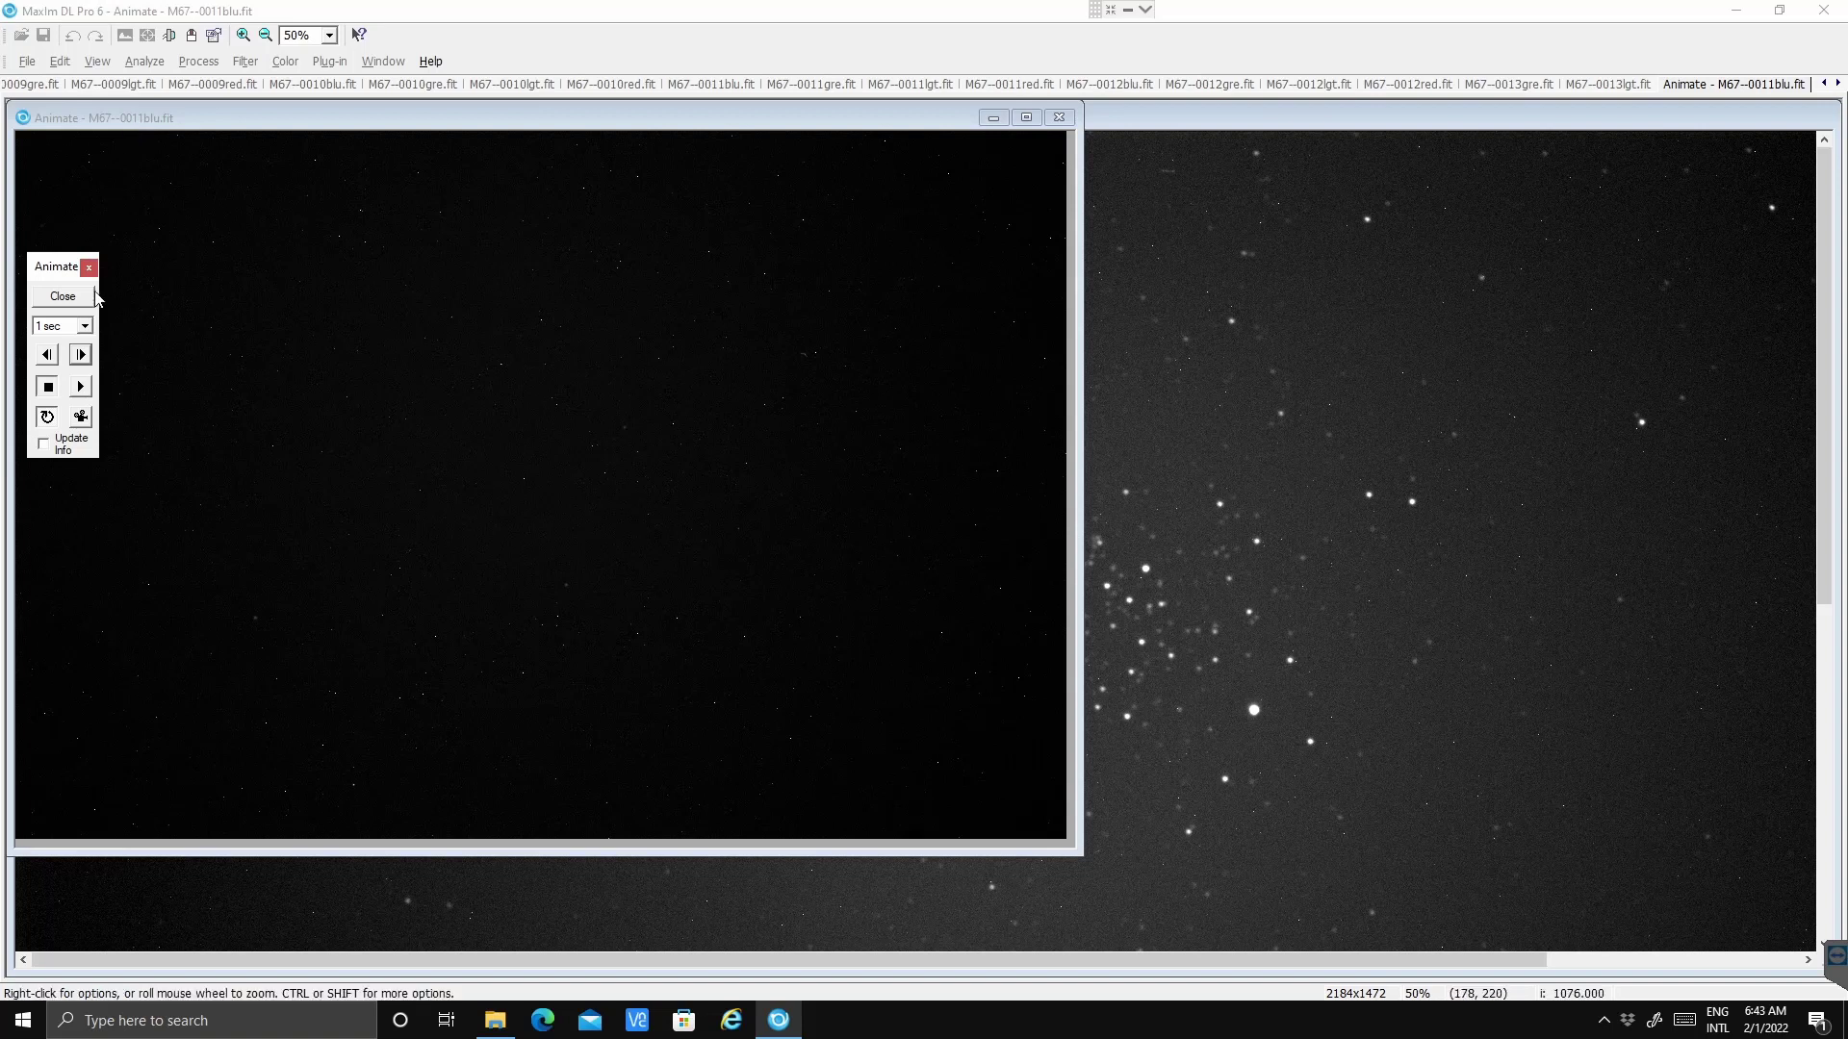
click(85, 358)
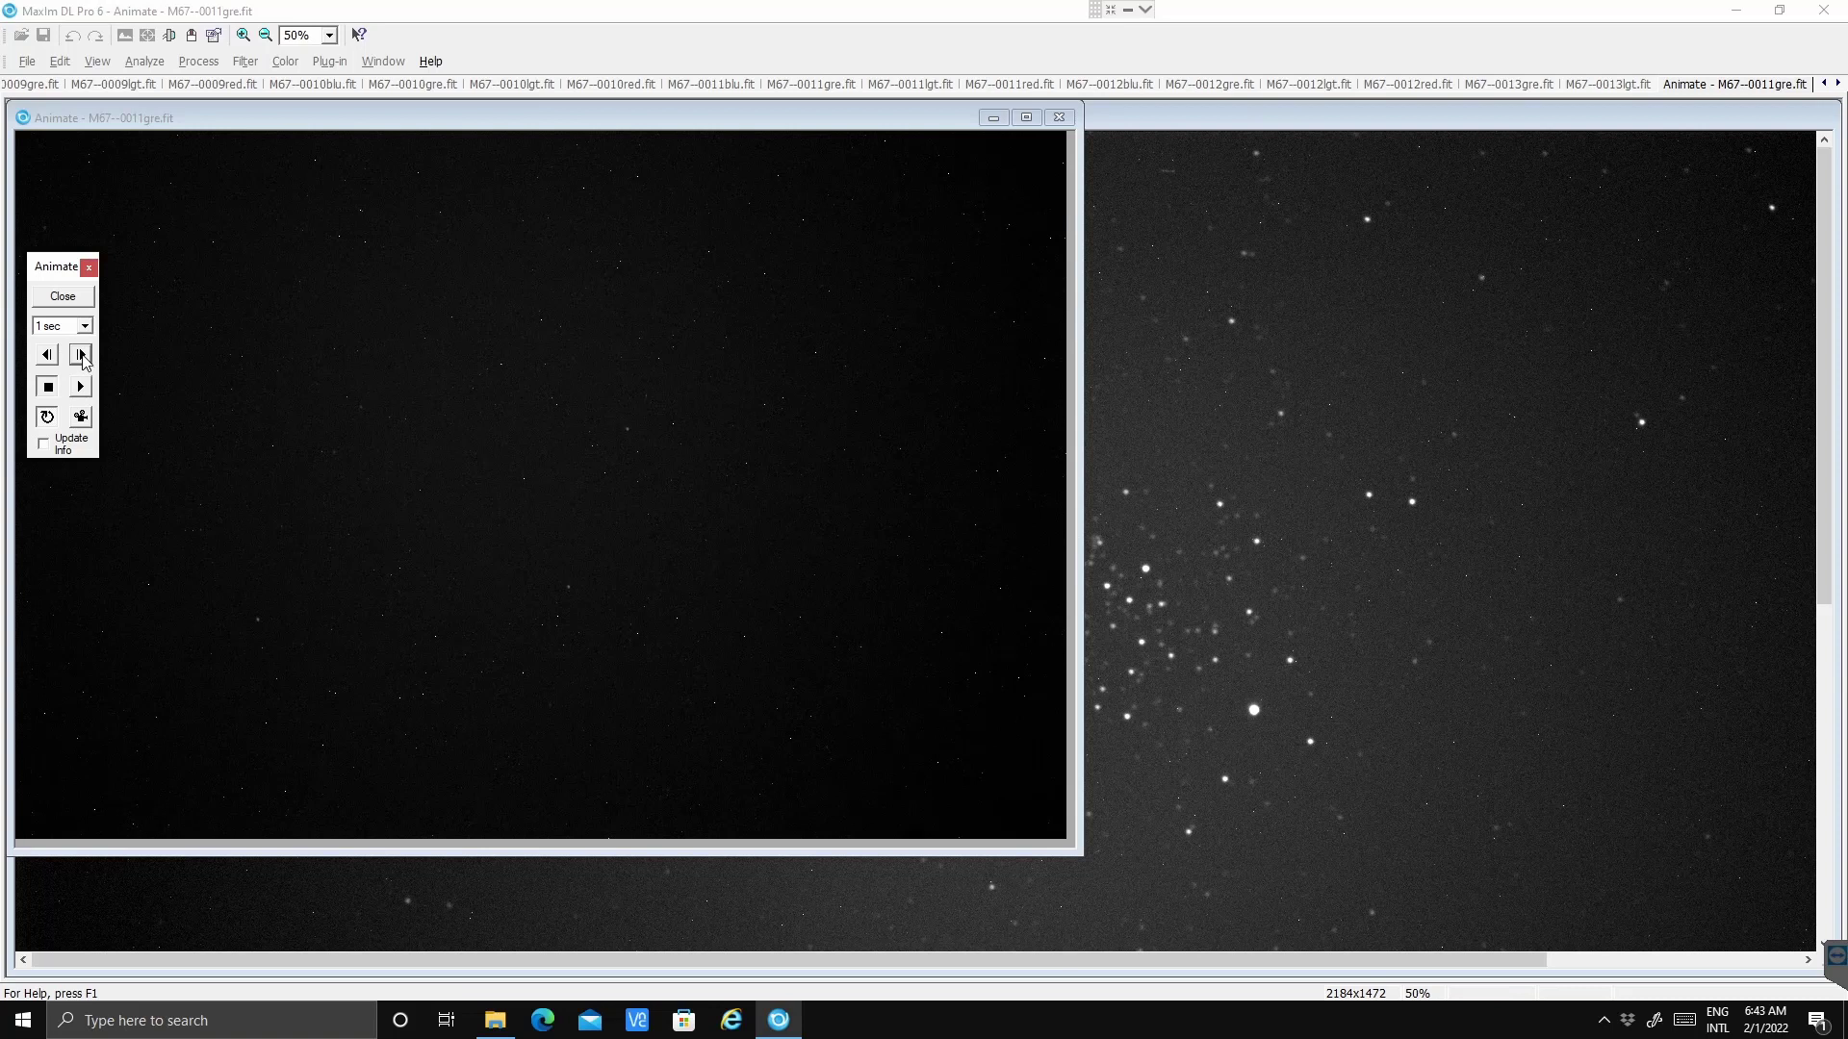
click(84, 358)
click(81, 355)
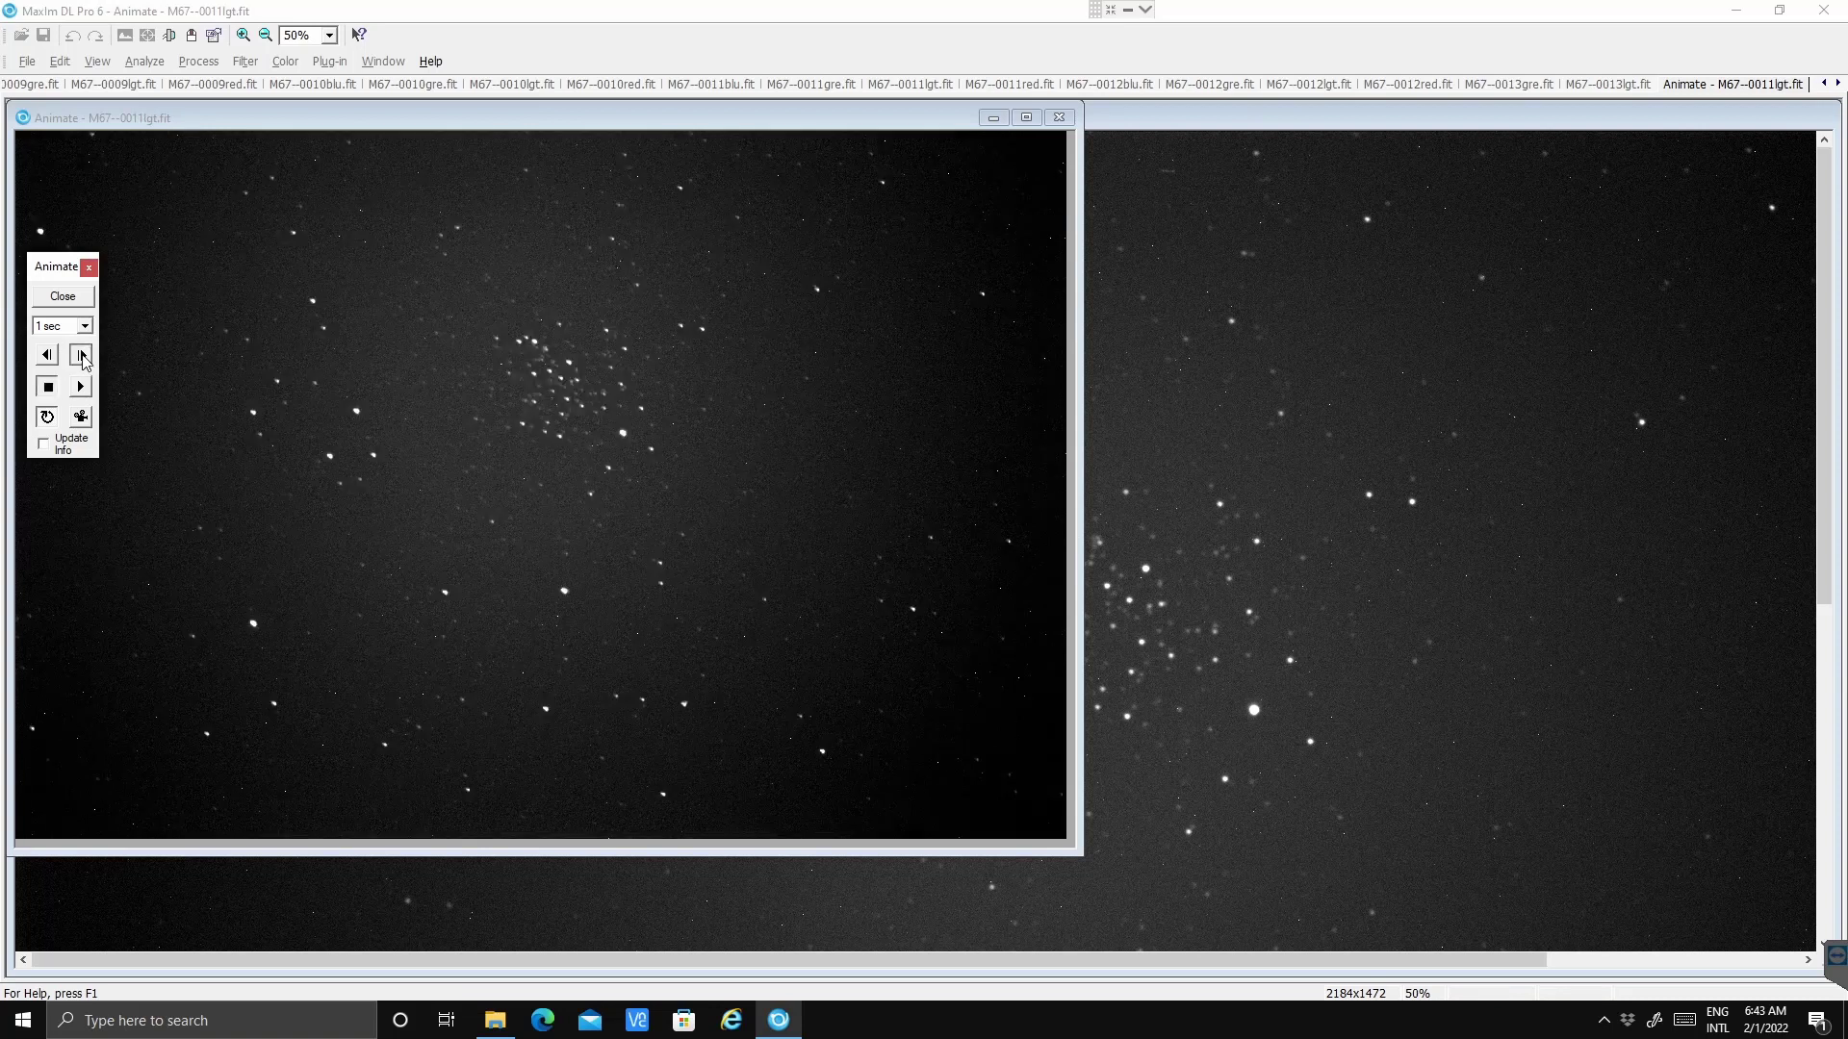
click(80, 355)
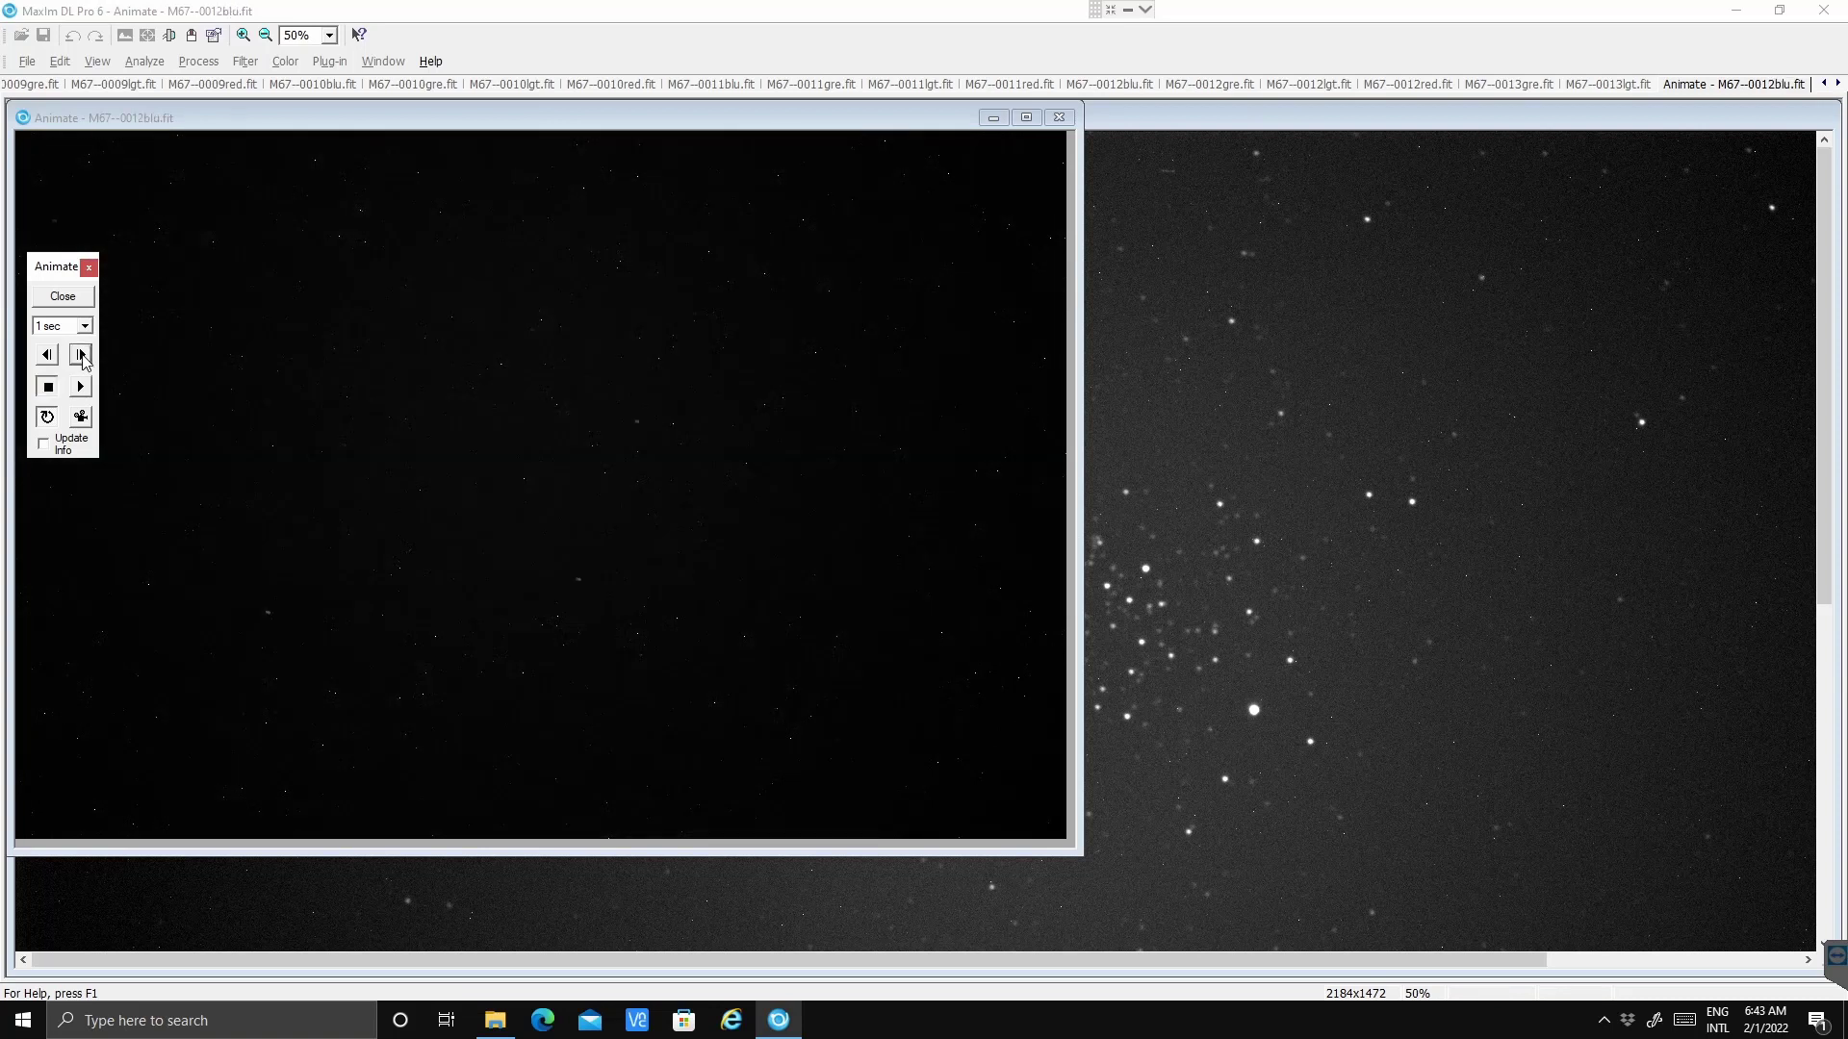
click(81, 355)
click(81, 356)
click(81, 355)
click(81, 355)
click(81, 355)
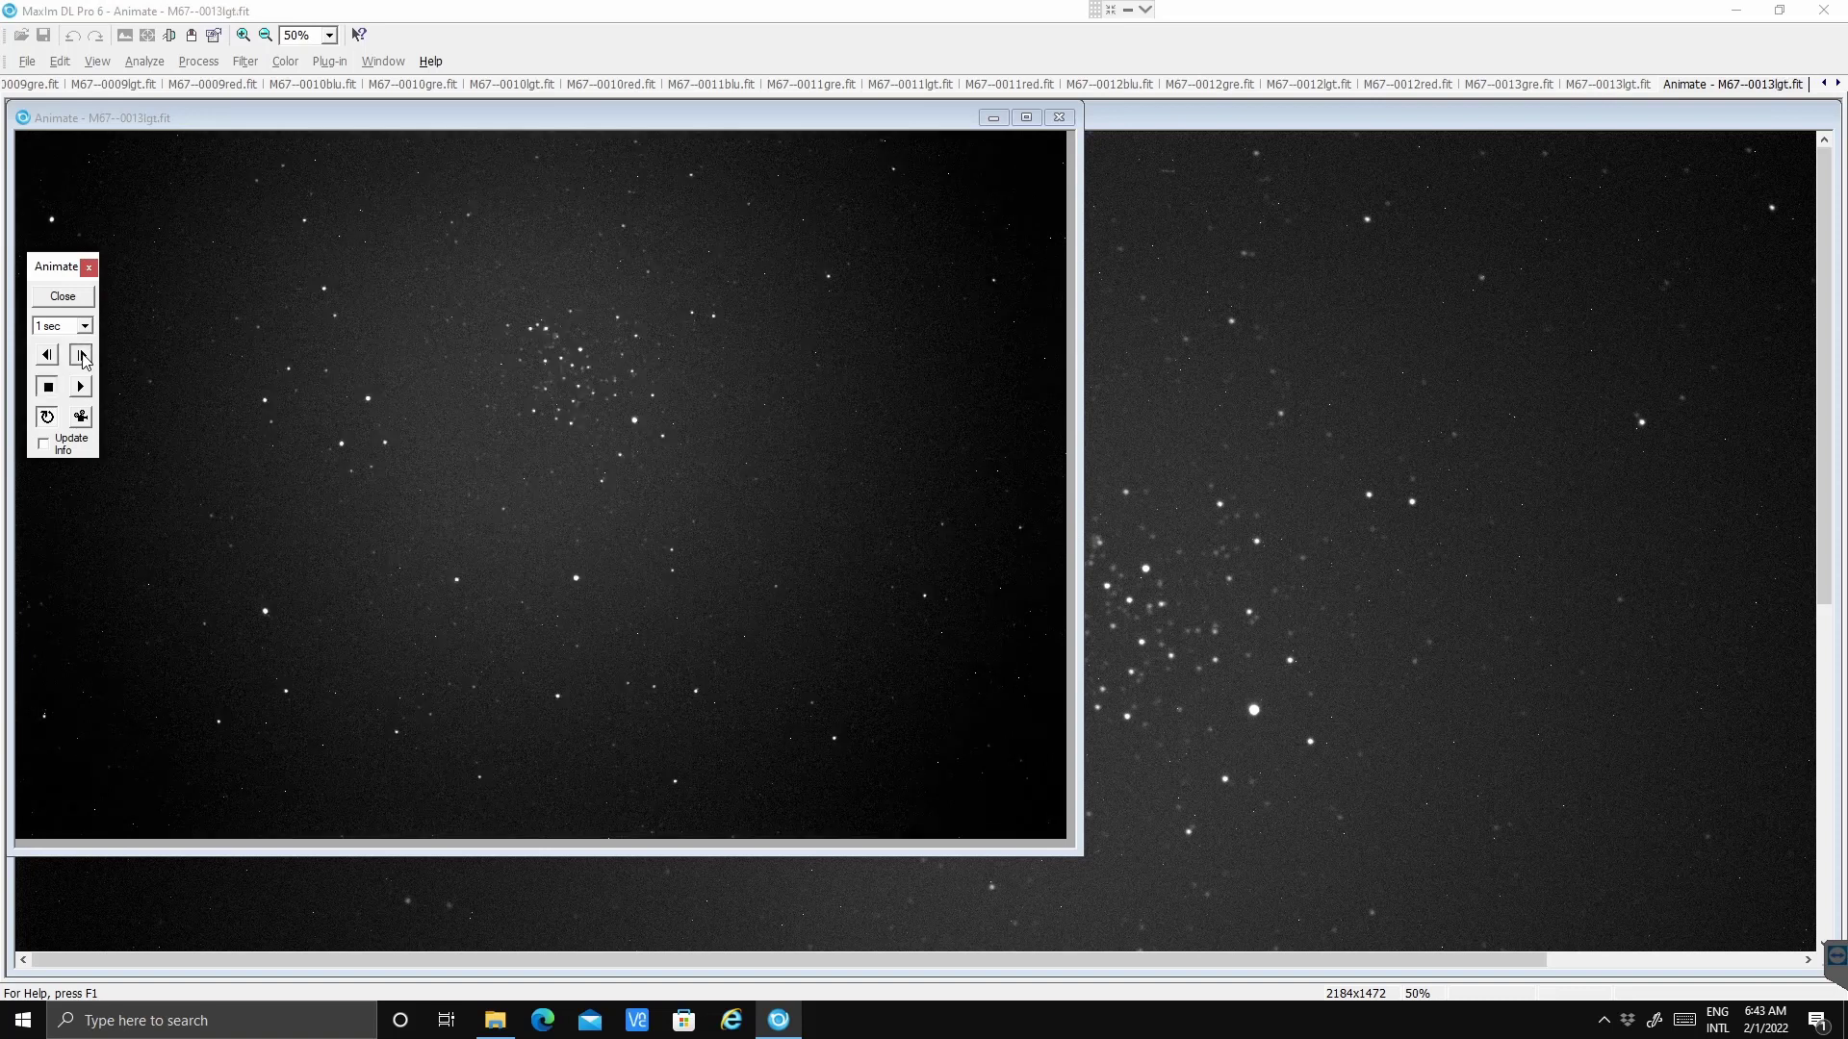
click(81, 355)
click(81, 356)
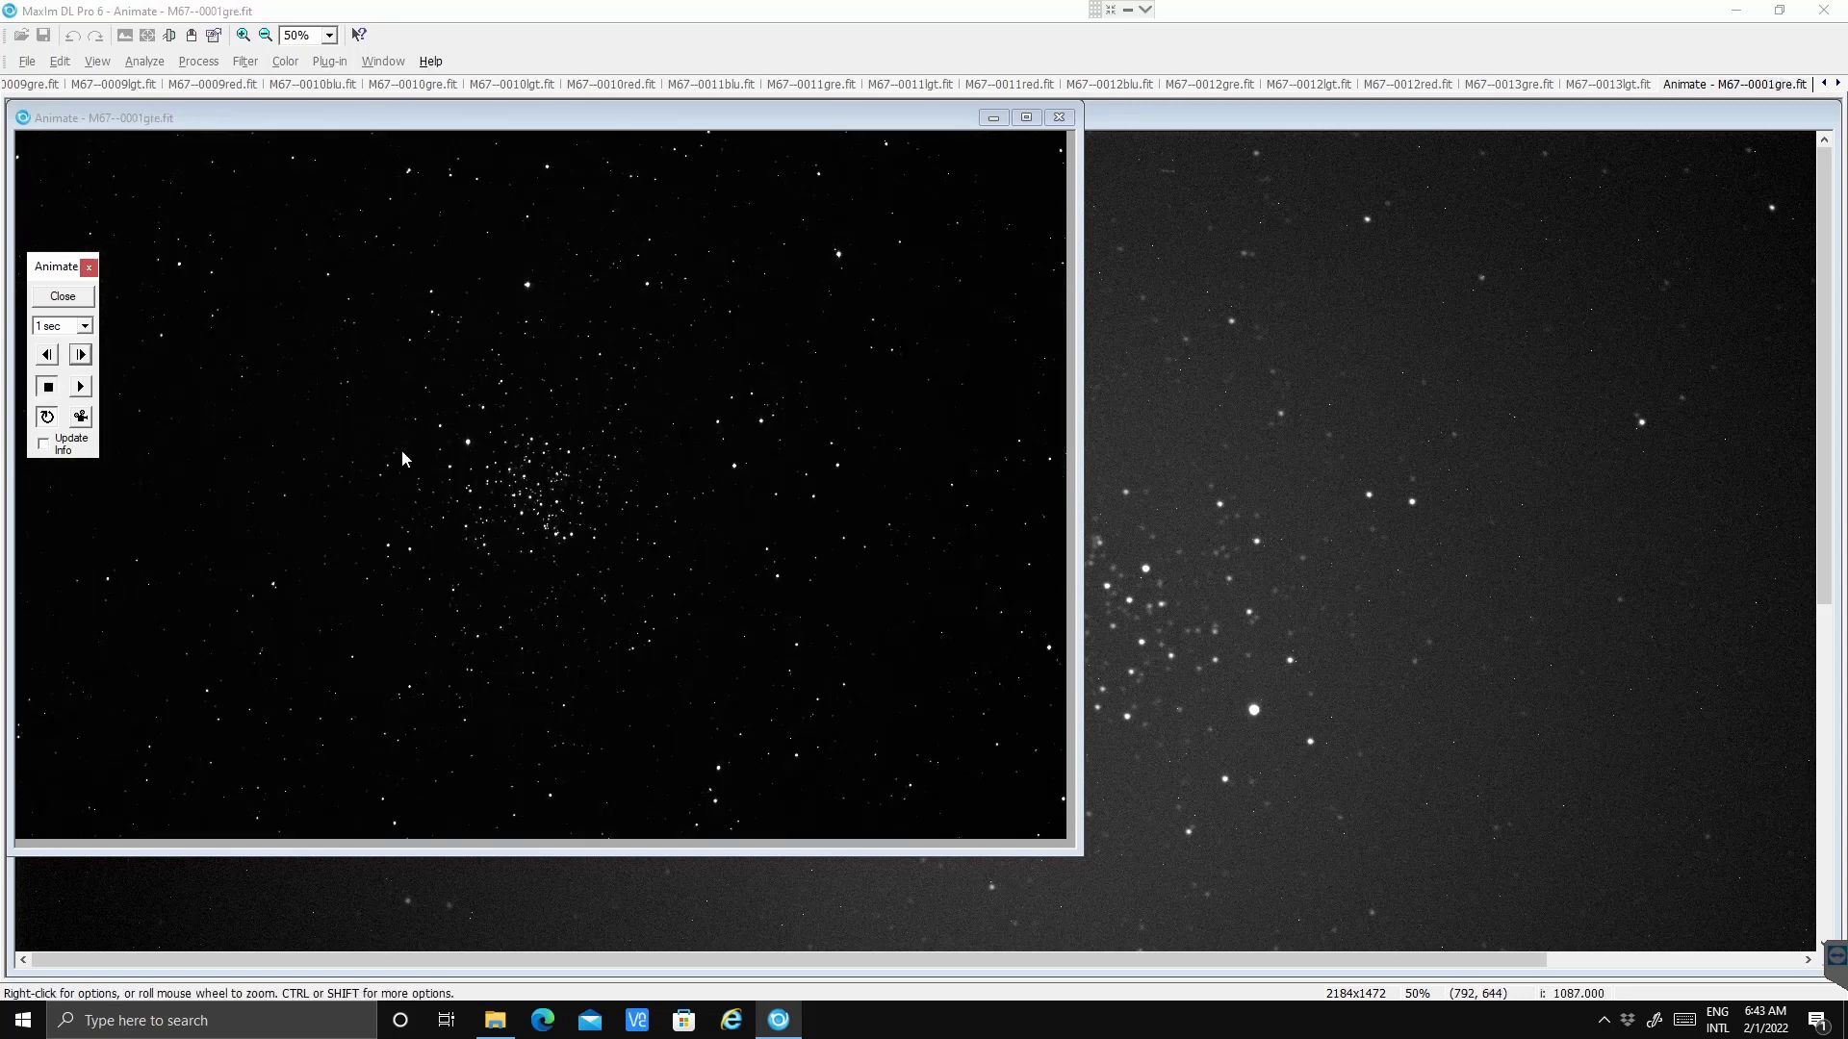
- Examine star shapes around the cluster up close, frame by frame, from M67--0001gre.fit to M67--0004gre.fit
scroll(471, 477, up, 1)
scroll(799, 714, up, 3)
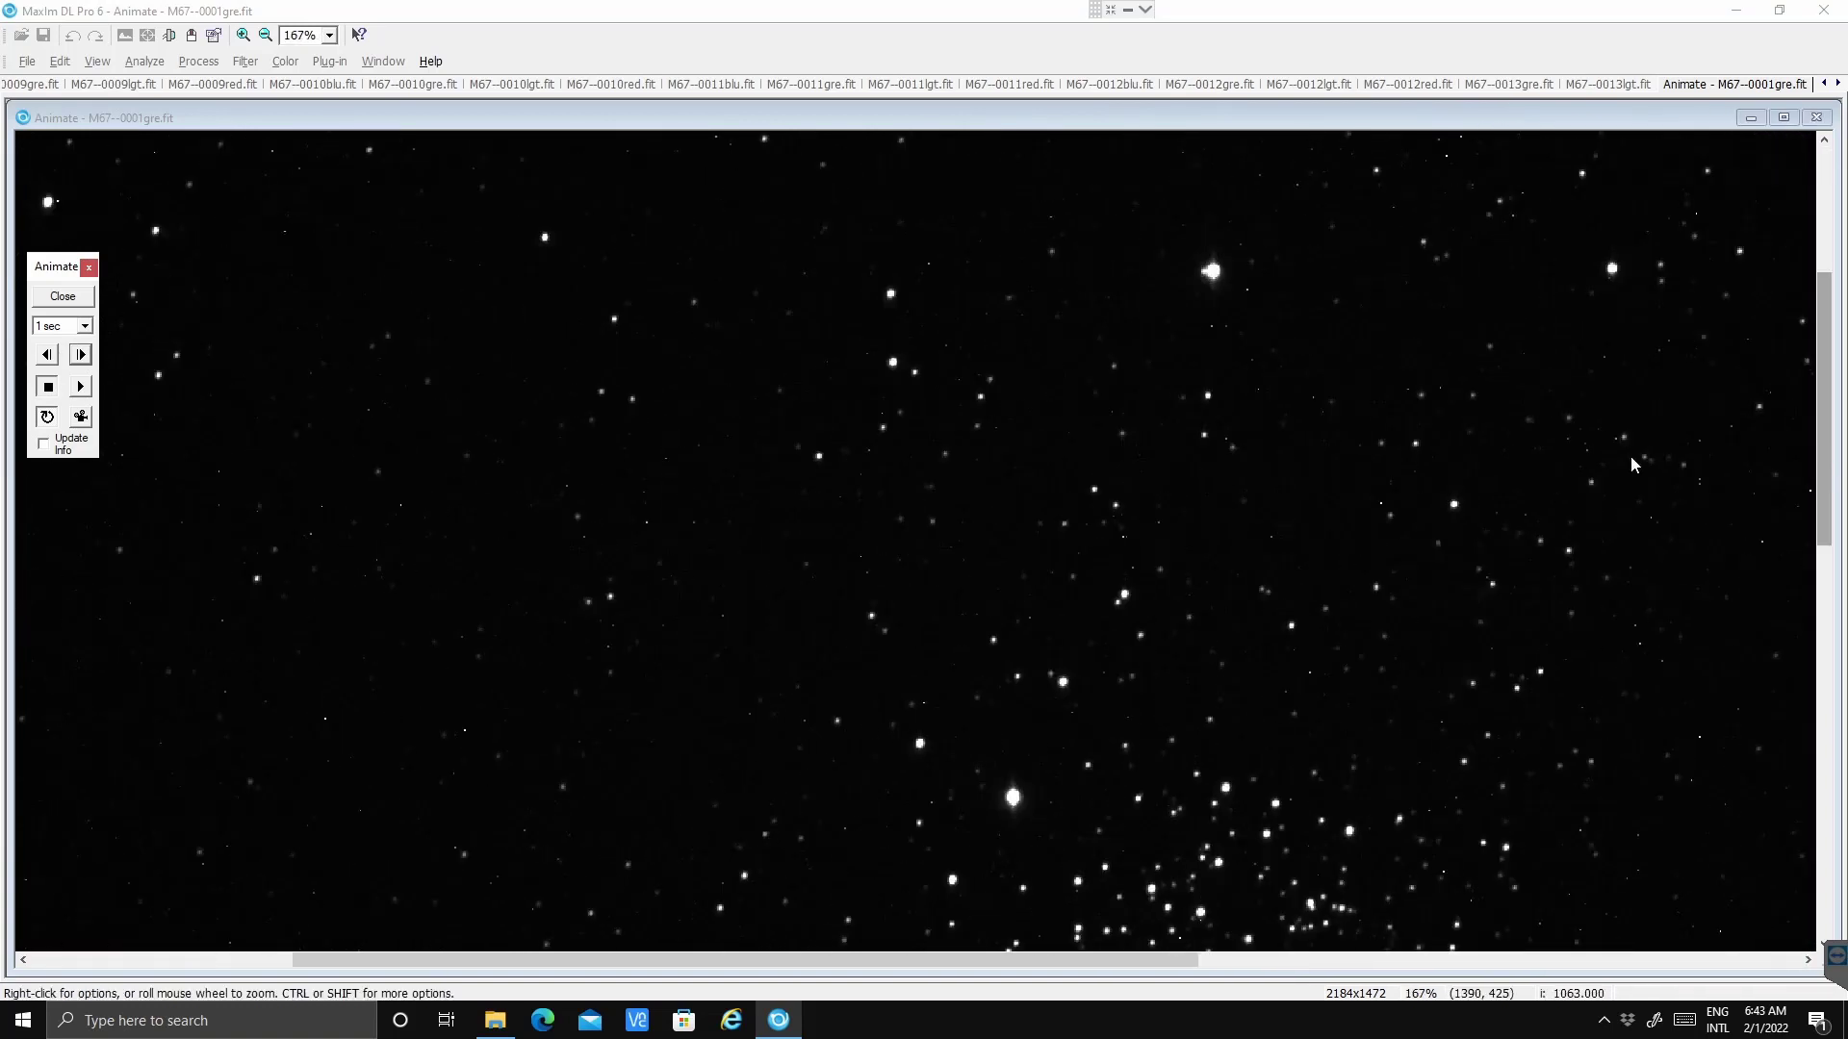
click(1829, 474)
drag(1829, 473, 1829, 623)
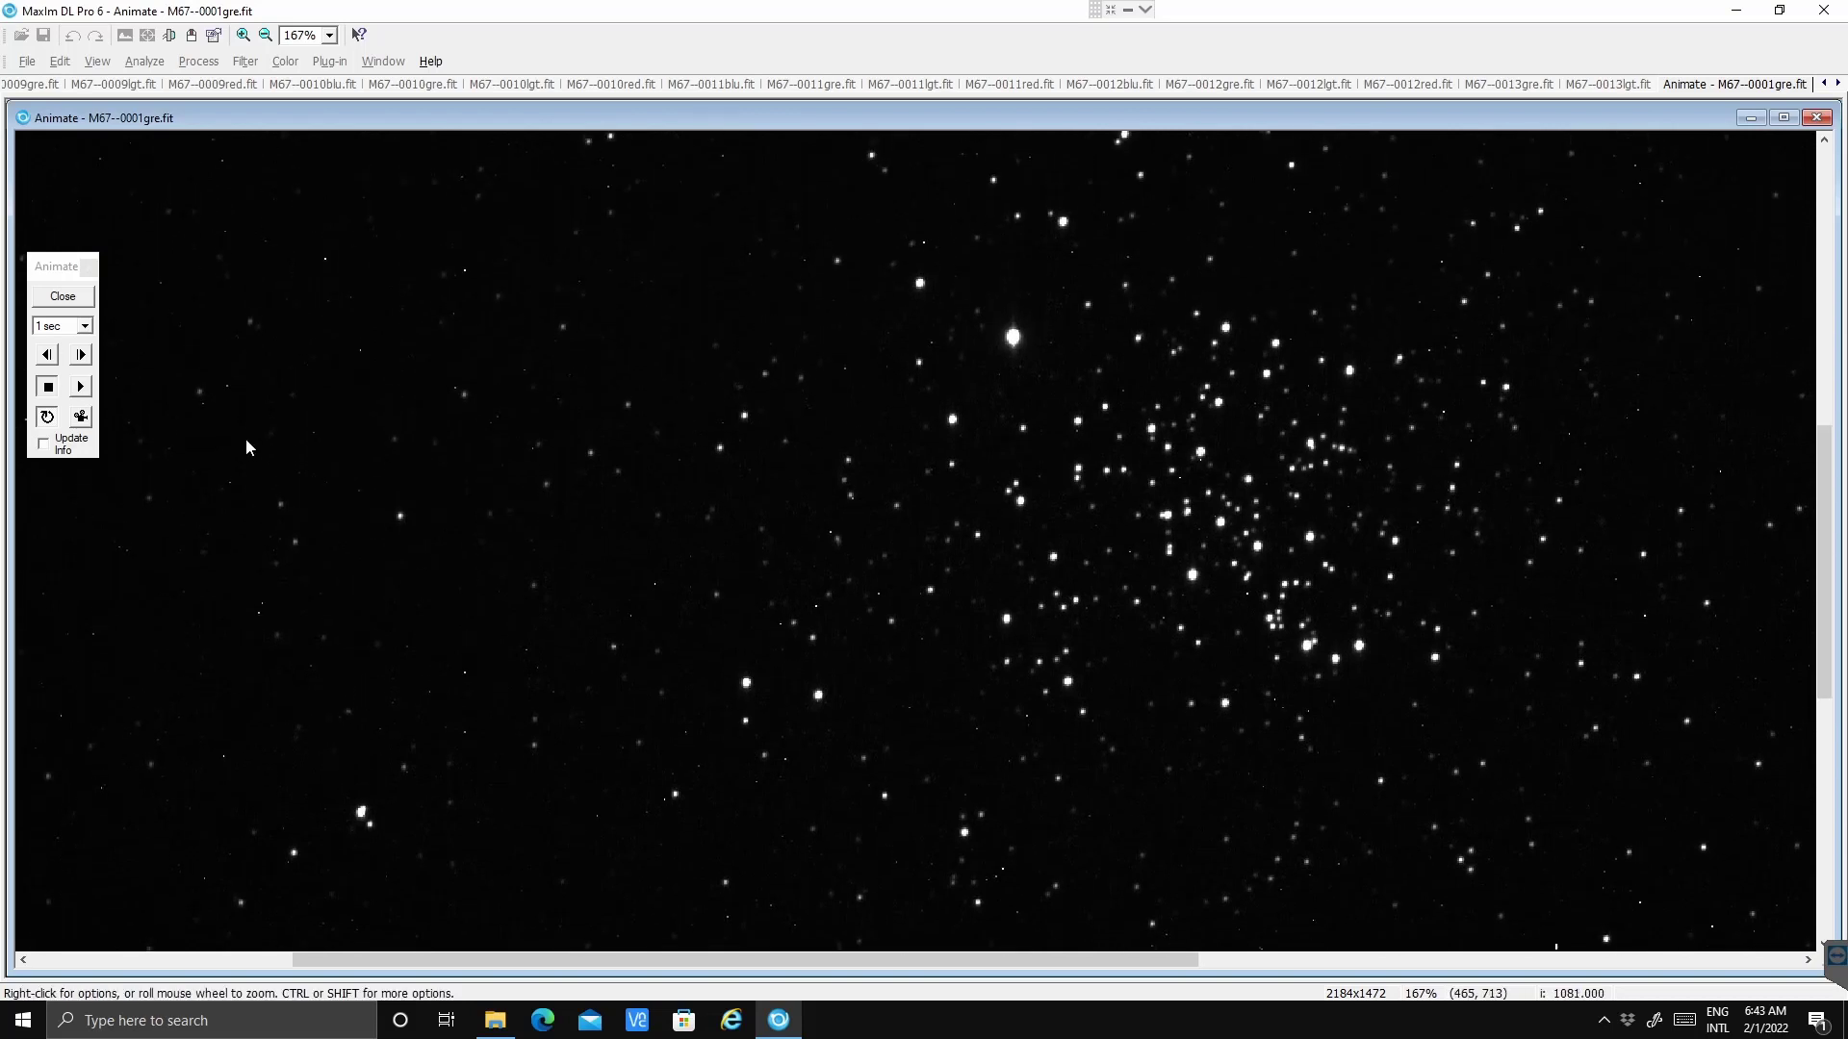
click(81, 355)
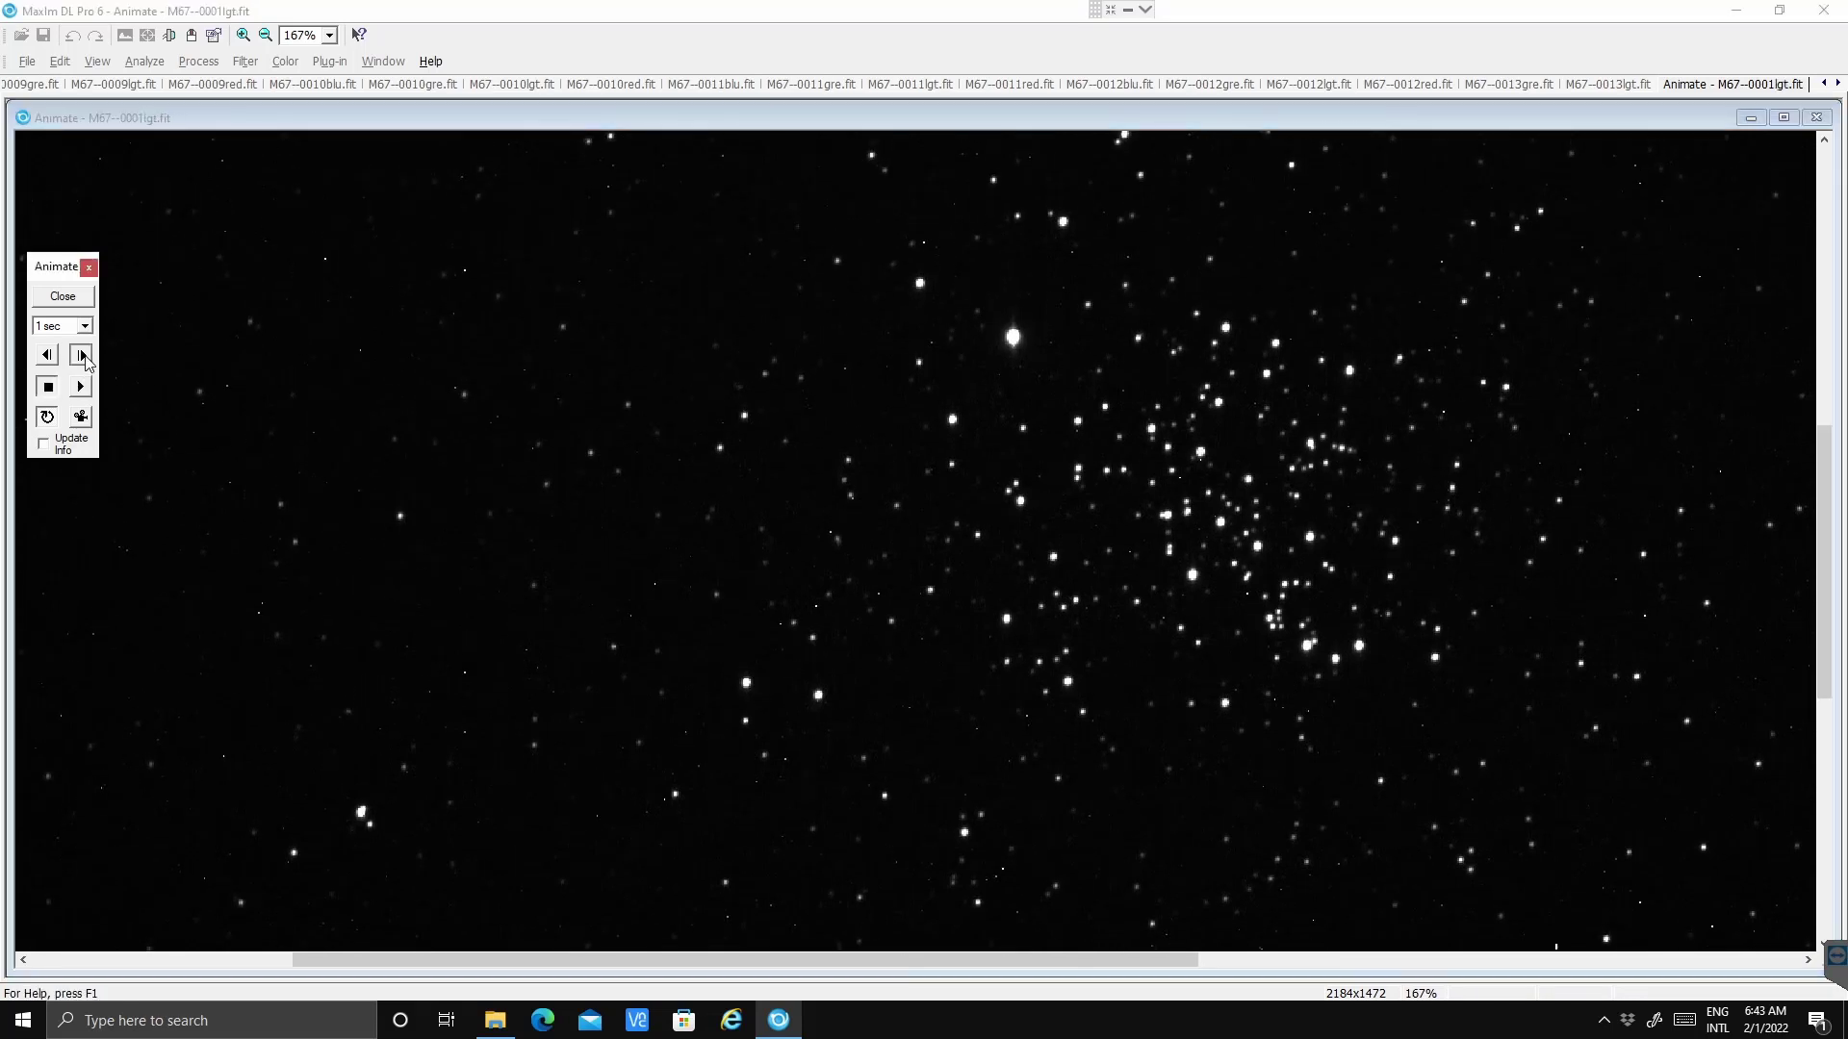
click(81, 355)
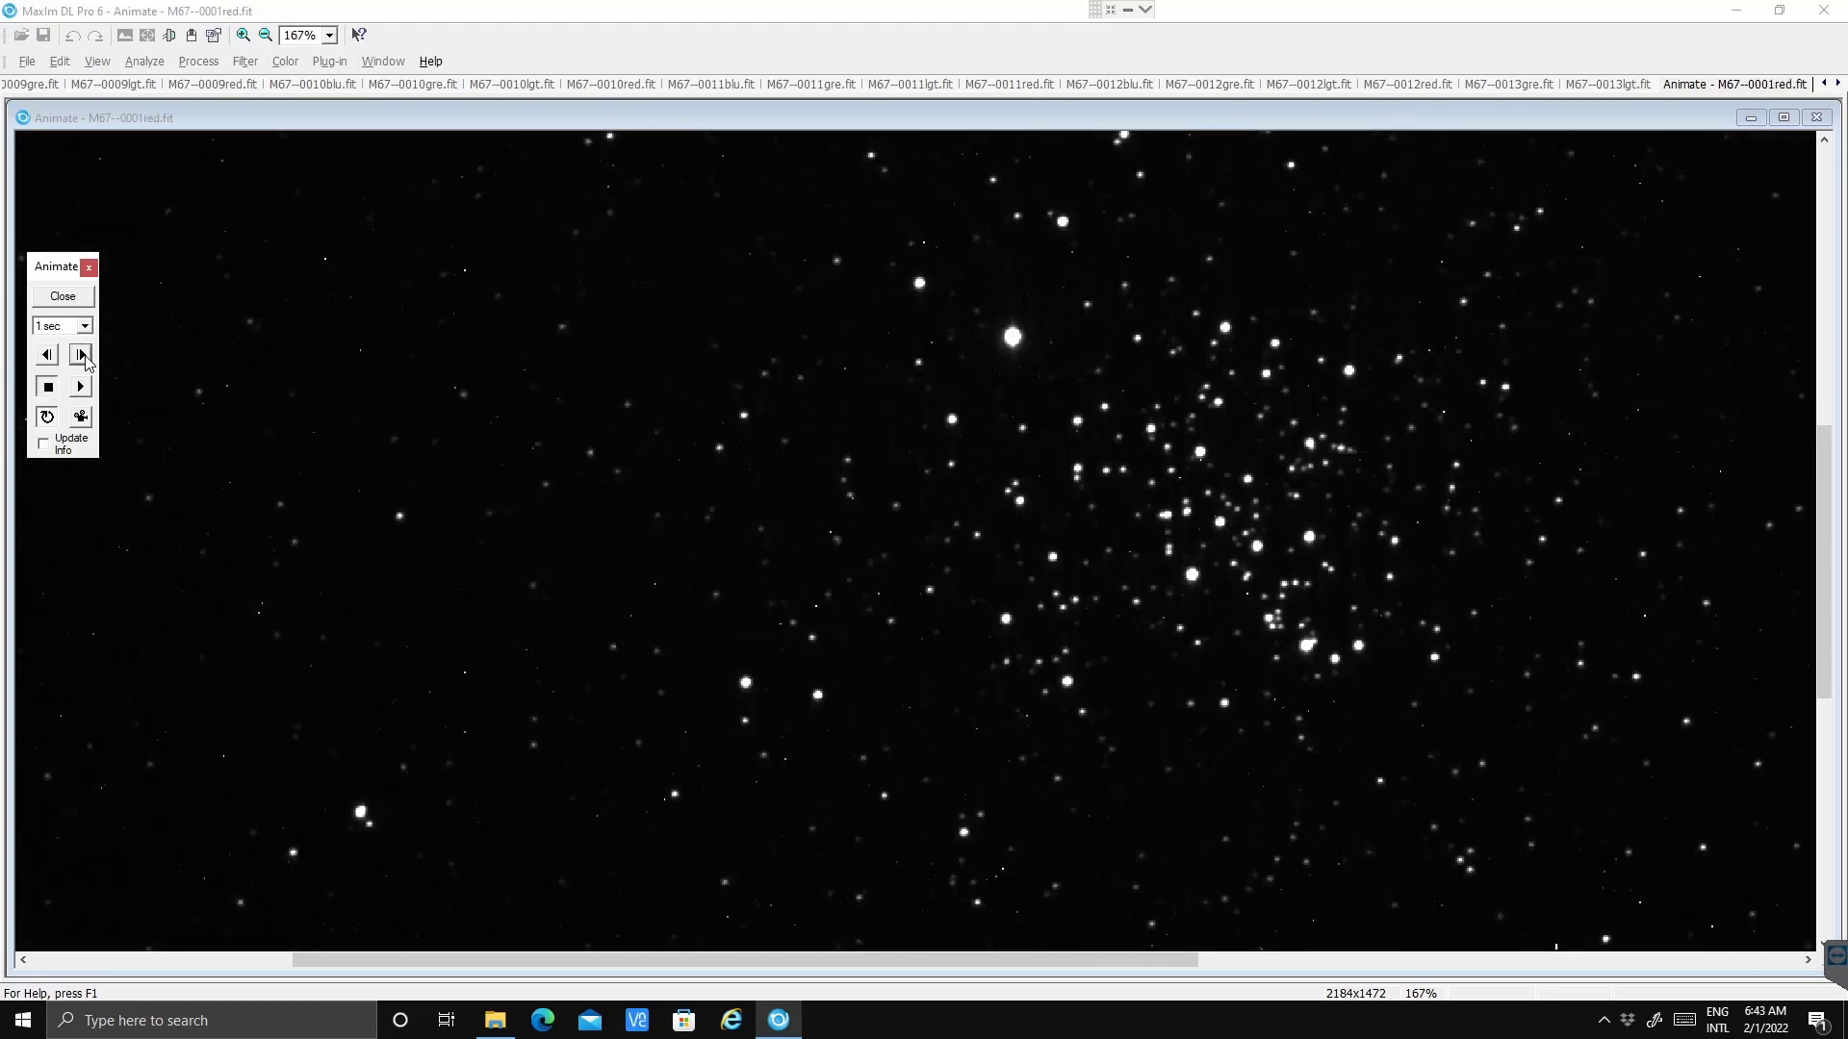
click(82, 355)
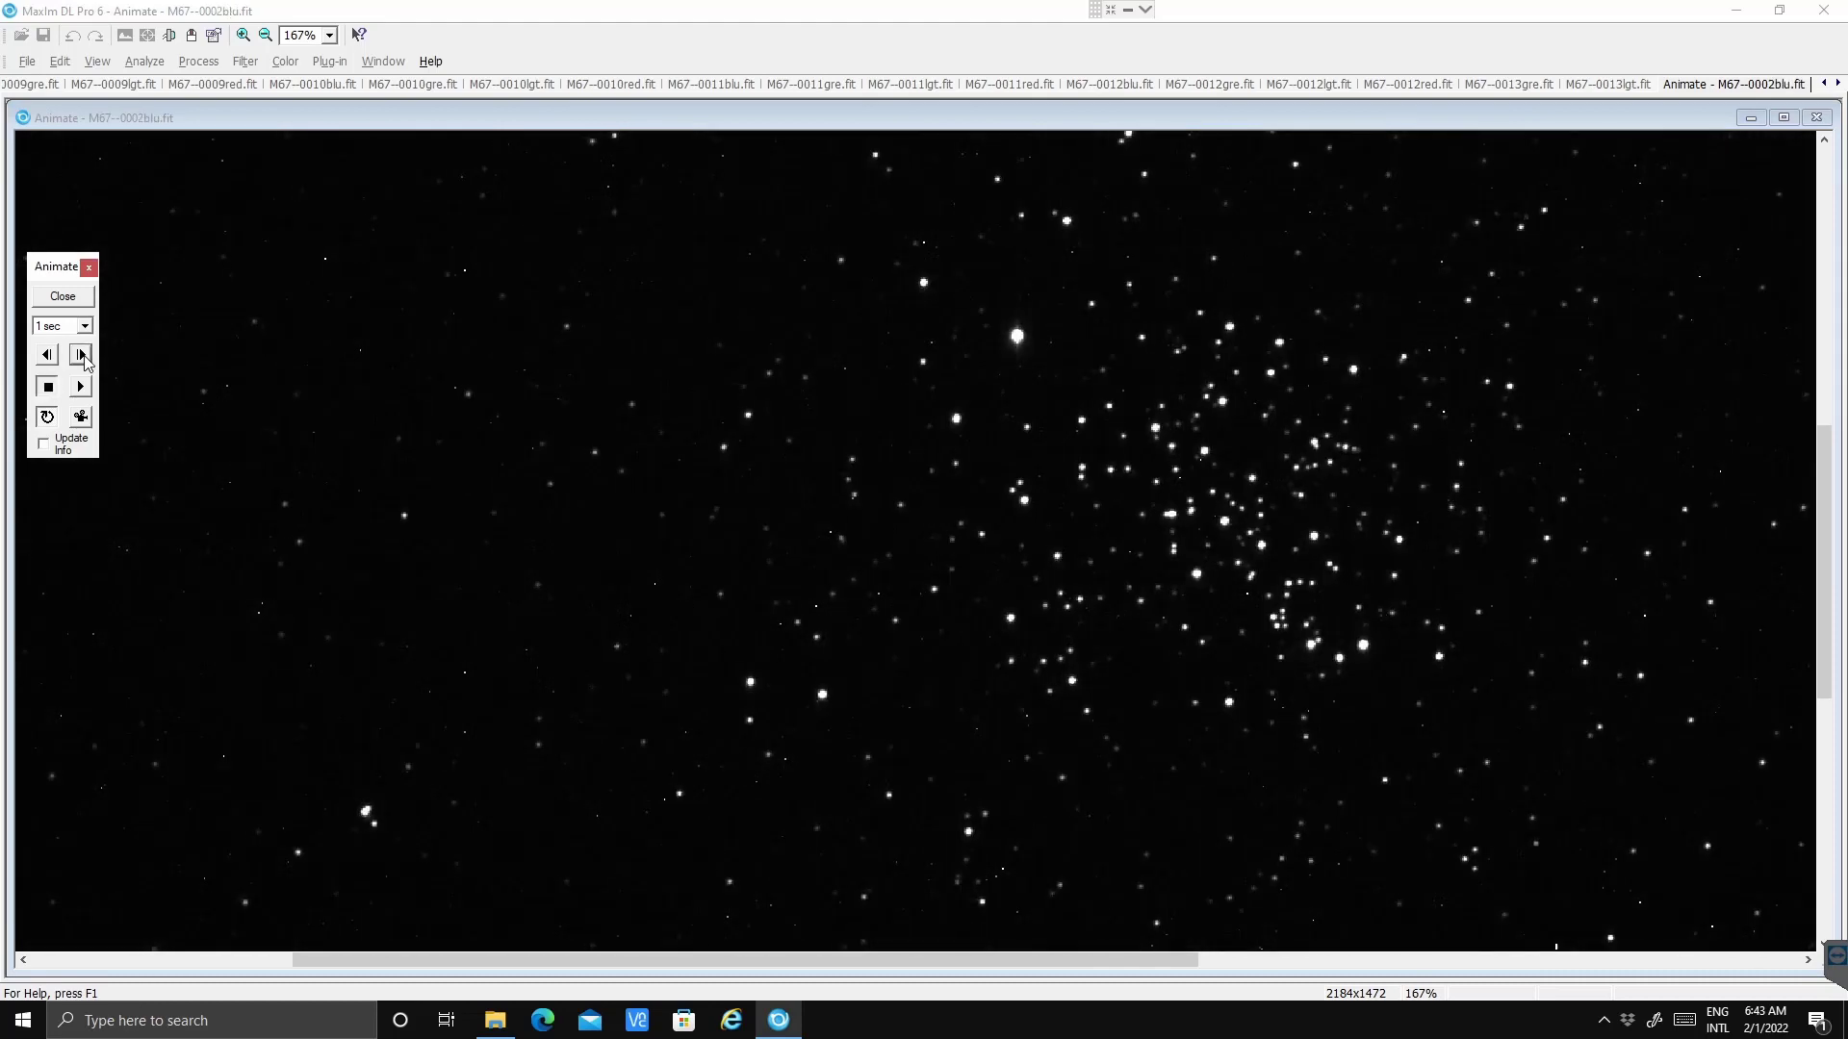
click(82, 355)
click(82, 355)
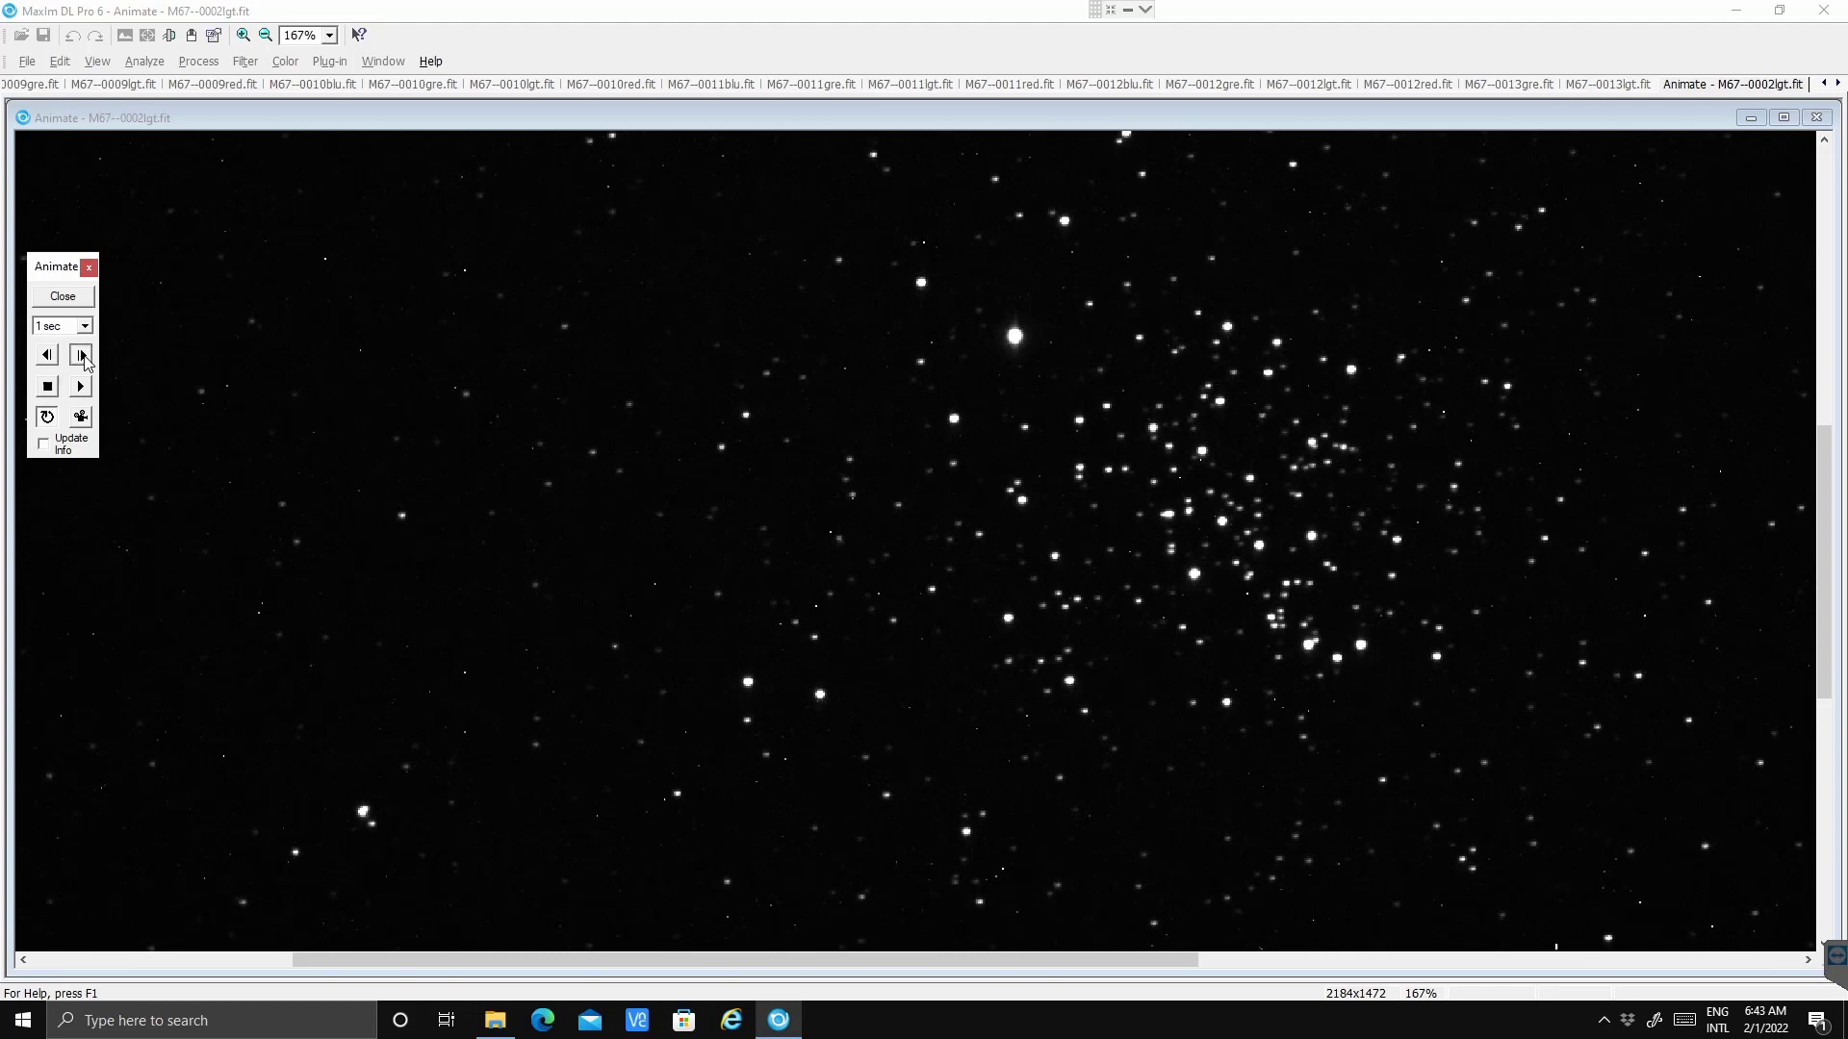
click(82, 355)
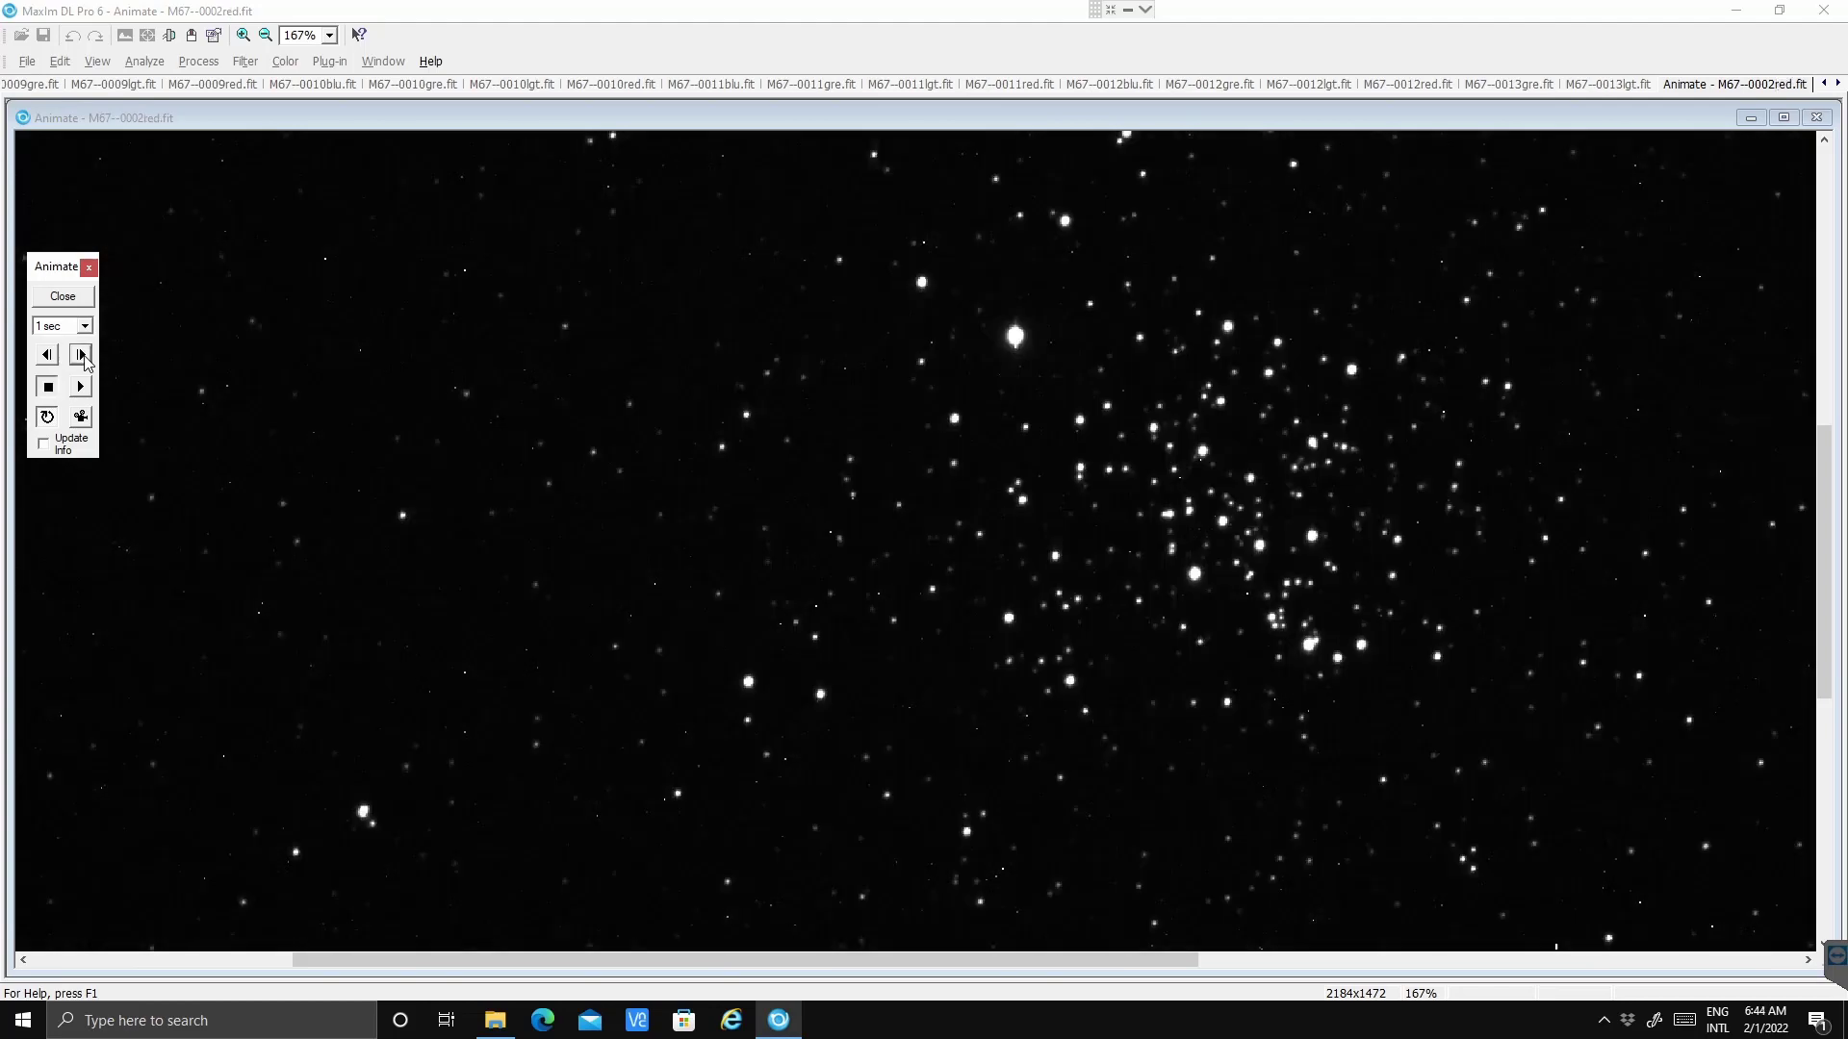
click(82, 355)
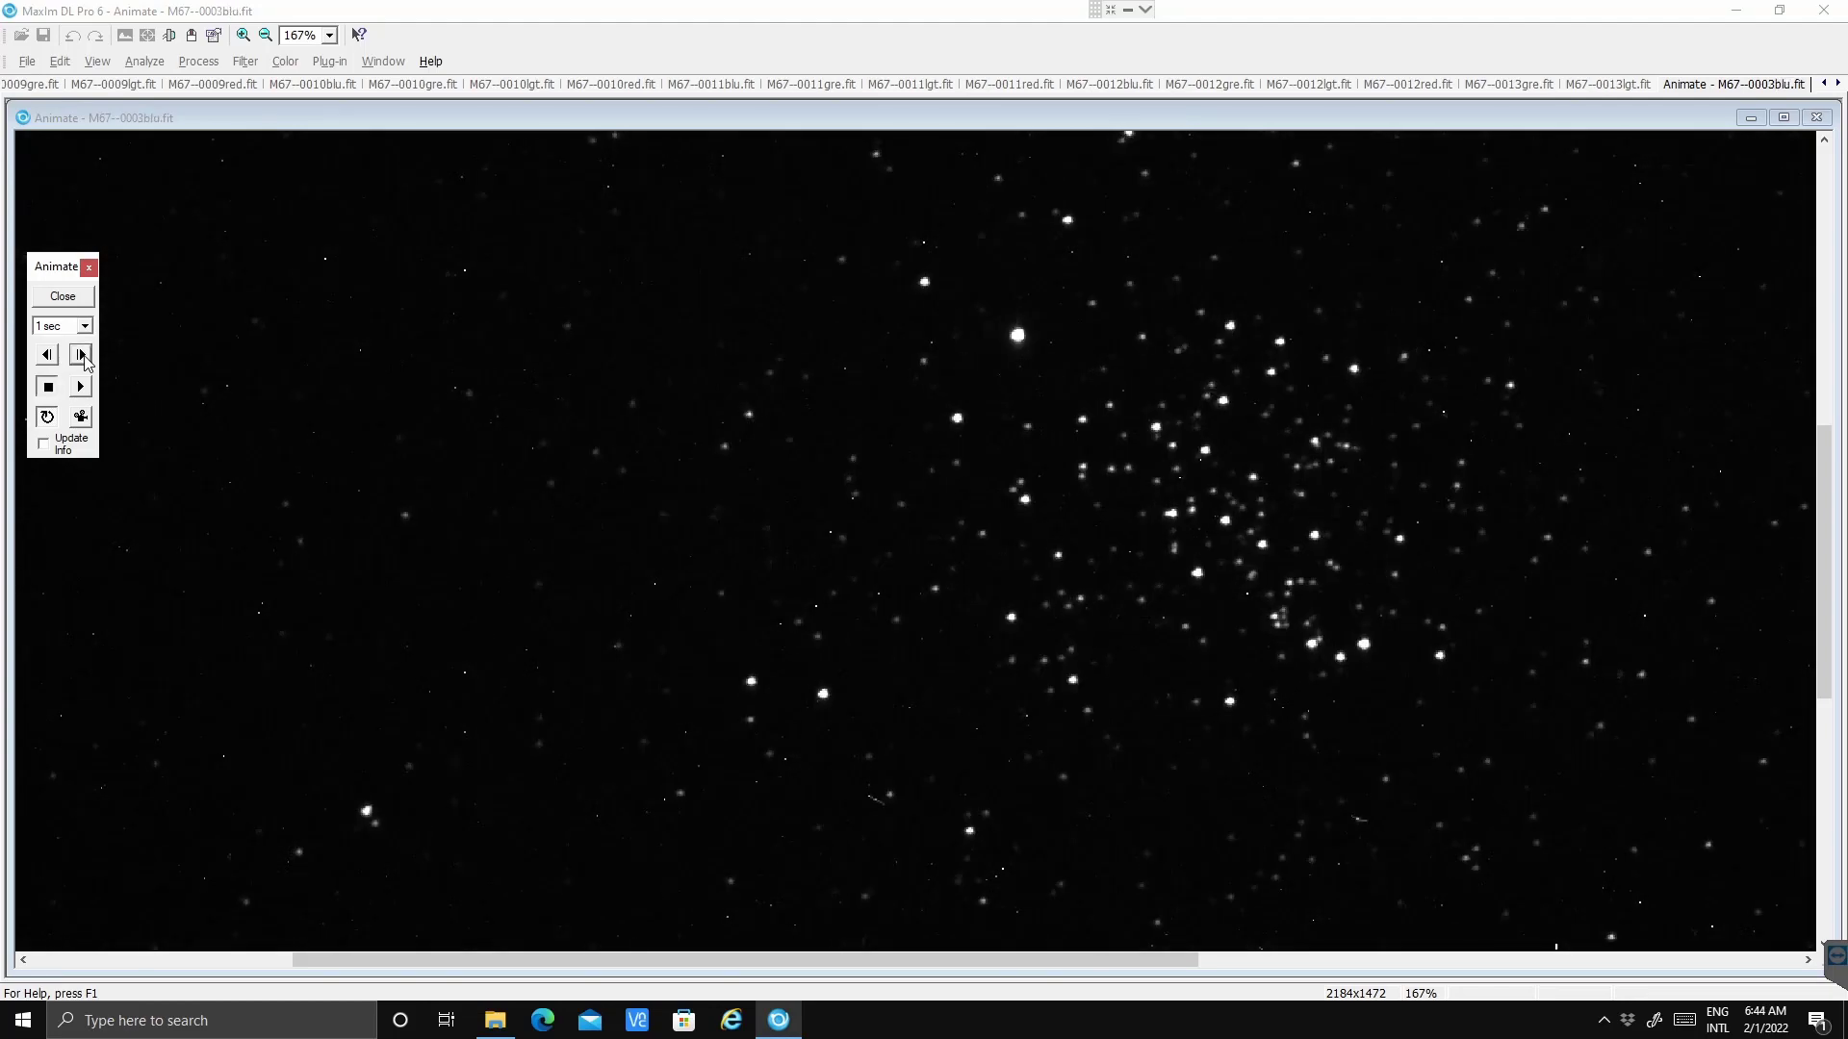
click(82, 355)
click(82, 355)
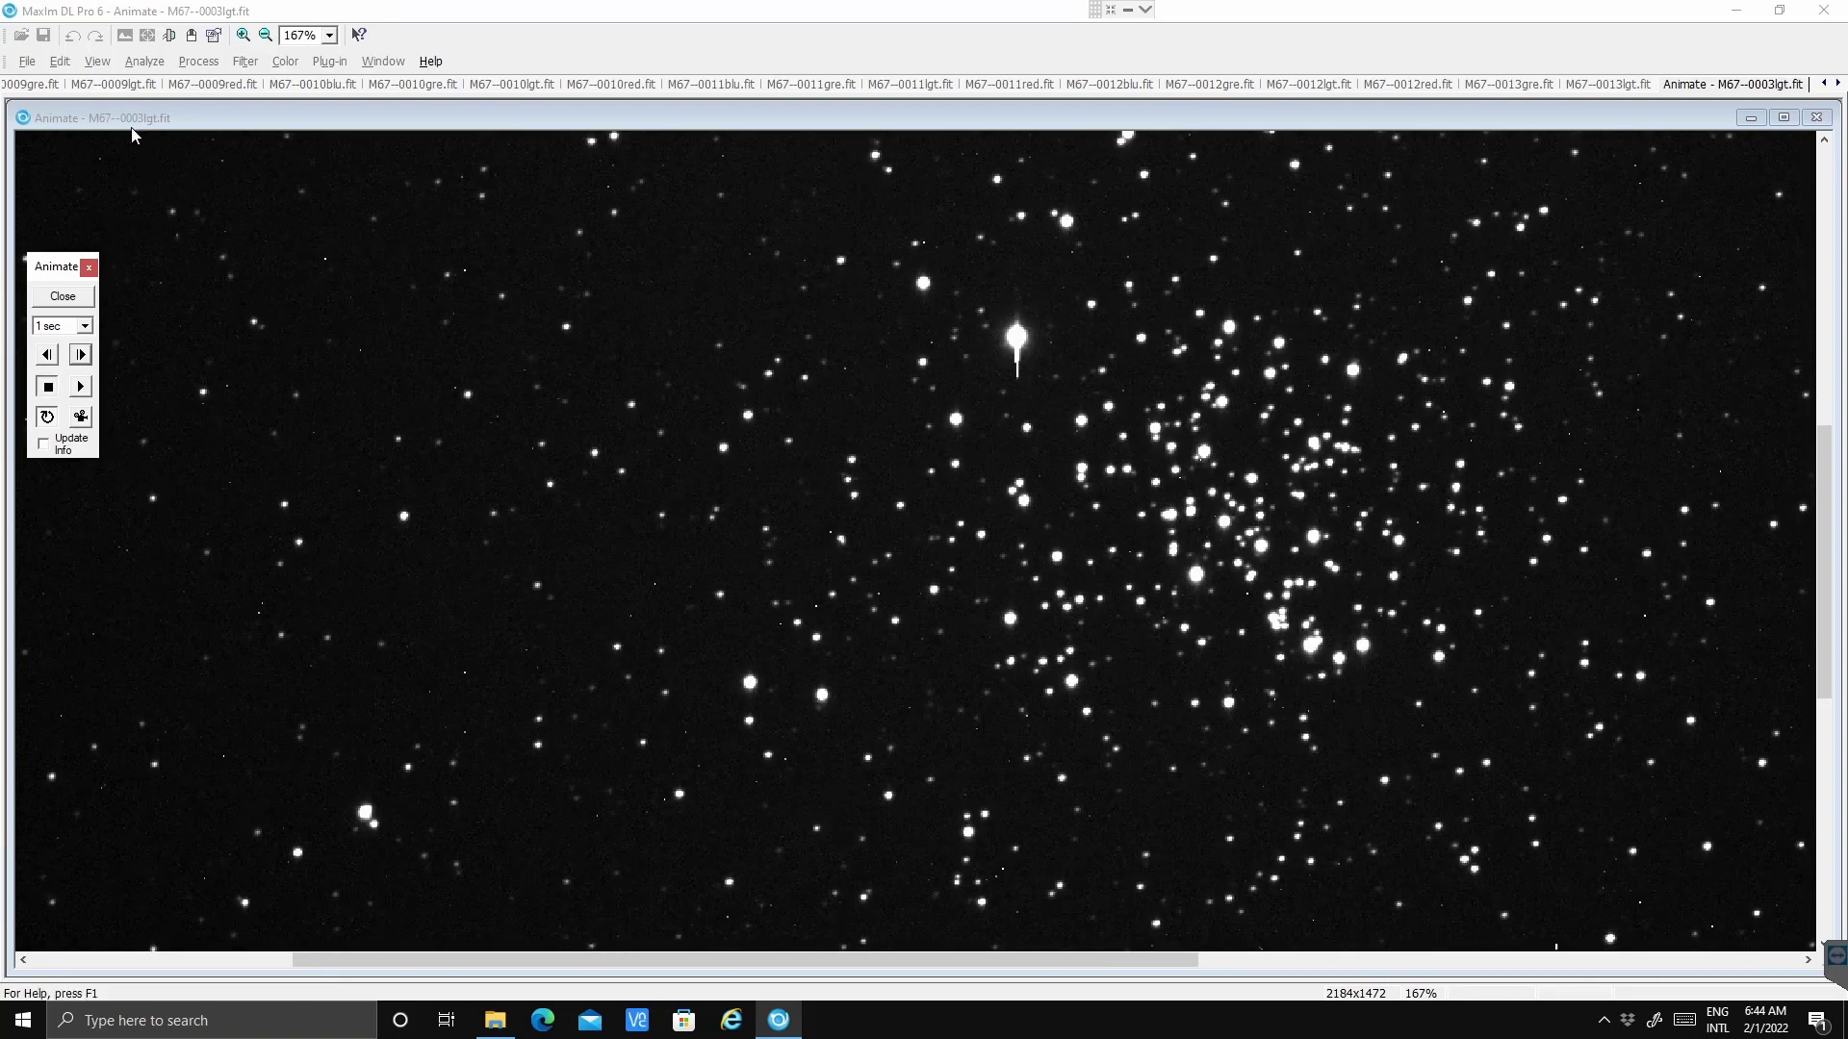
click(81, 355)
click(81, 355)
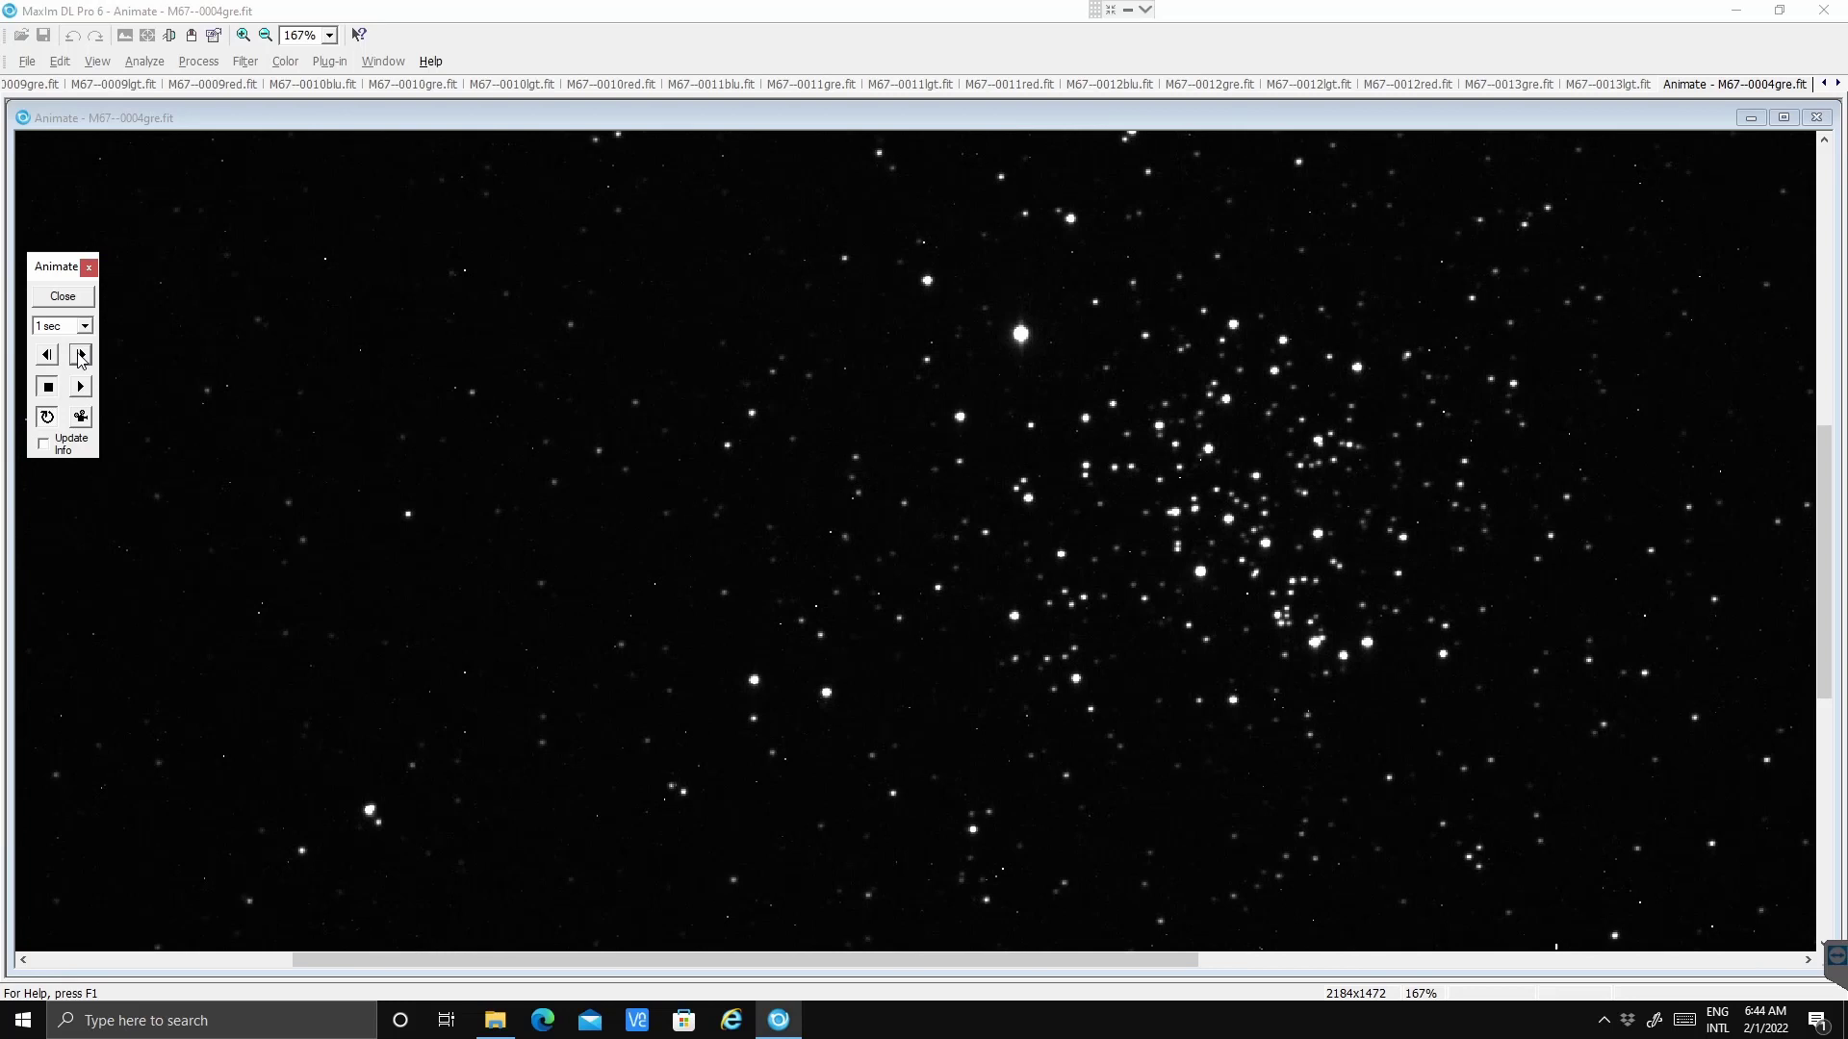
- Go back to frame M67--0004blu.fit and examine its star shapes across the whole field
click(50, 357)
click(52, 358)
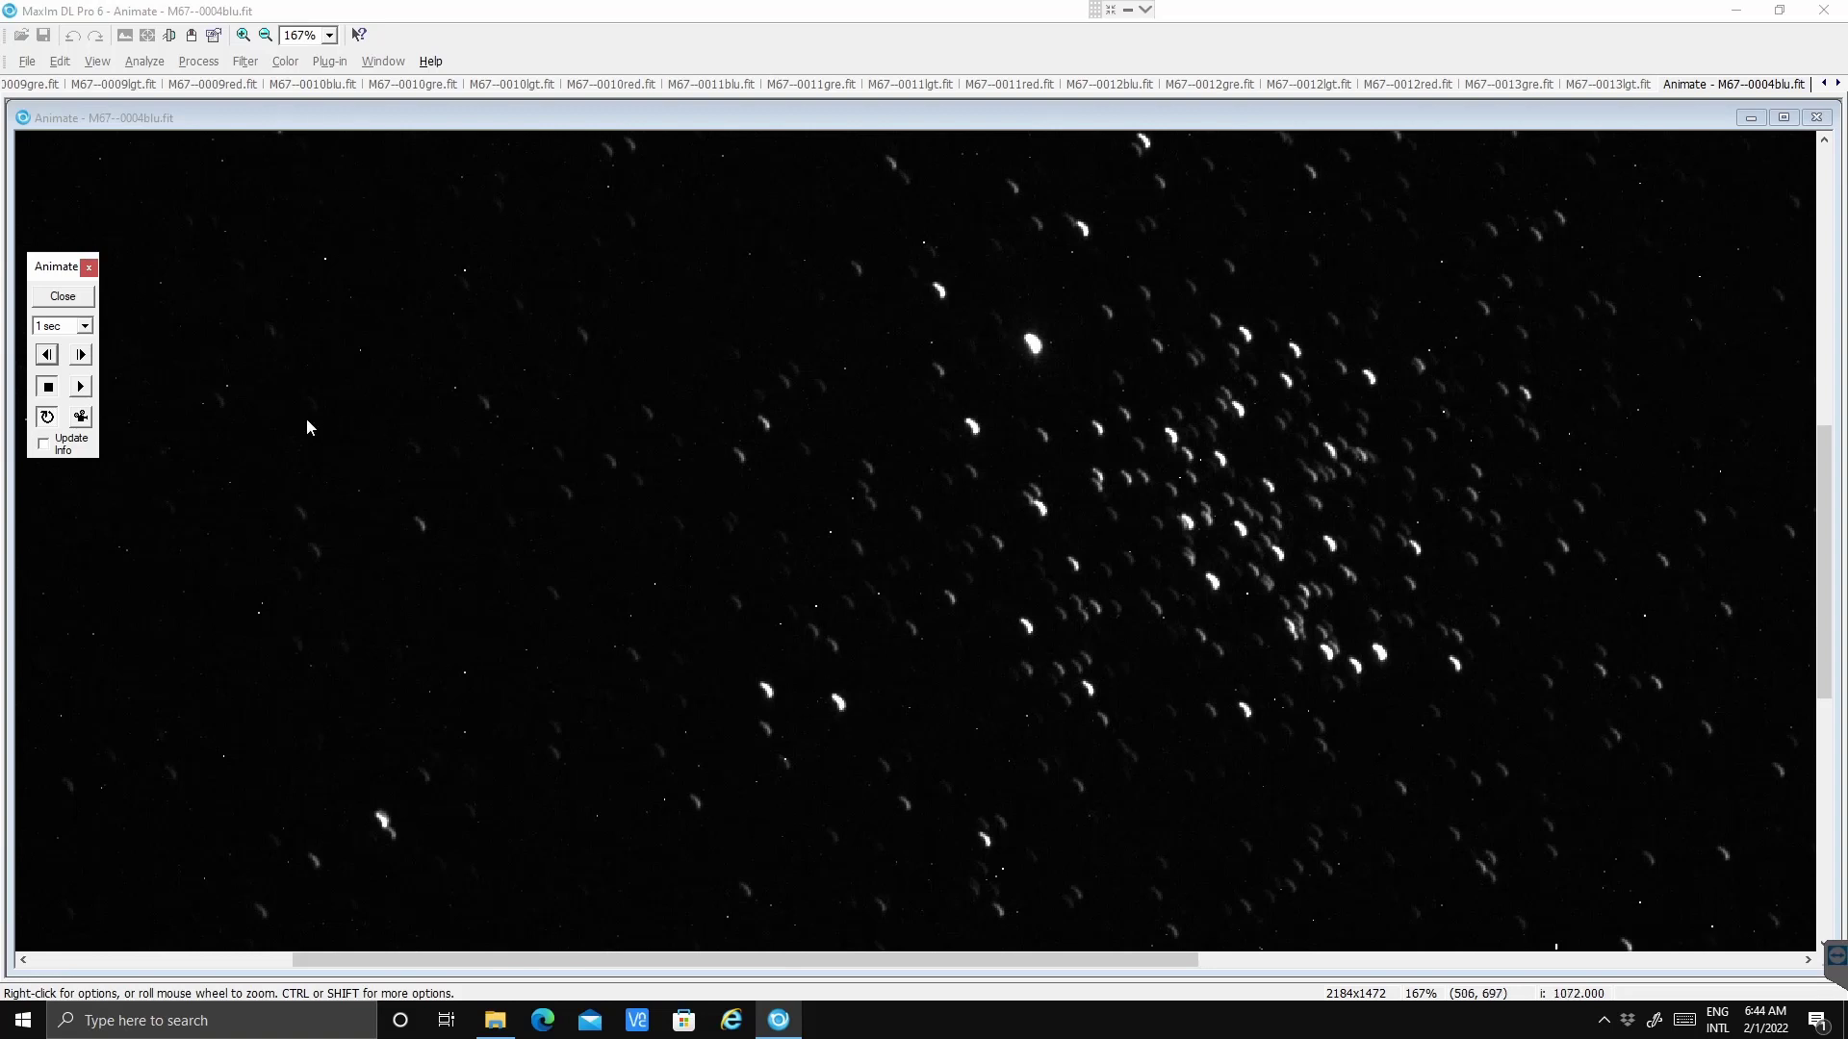
scroll(392, 476, down, 1)
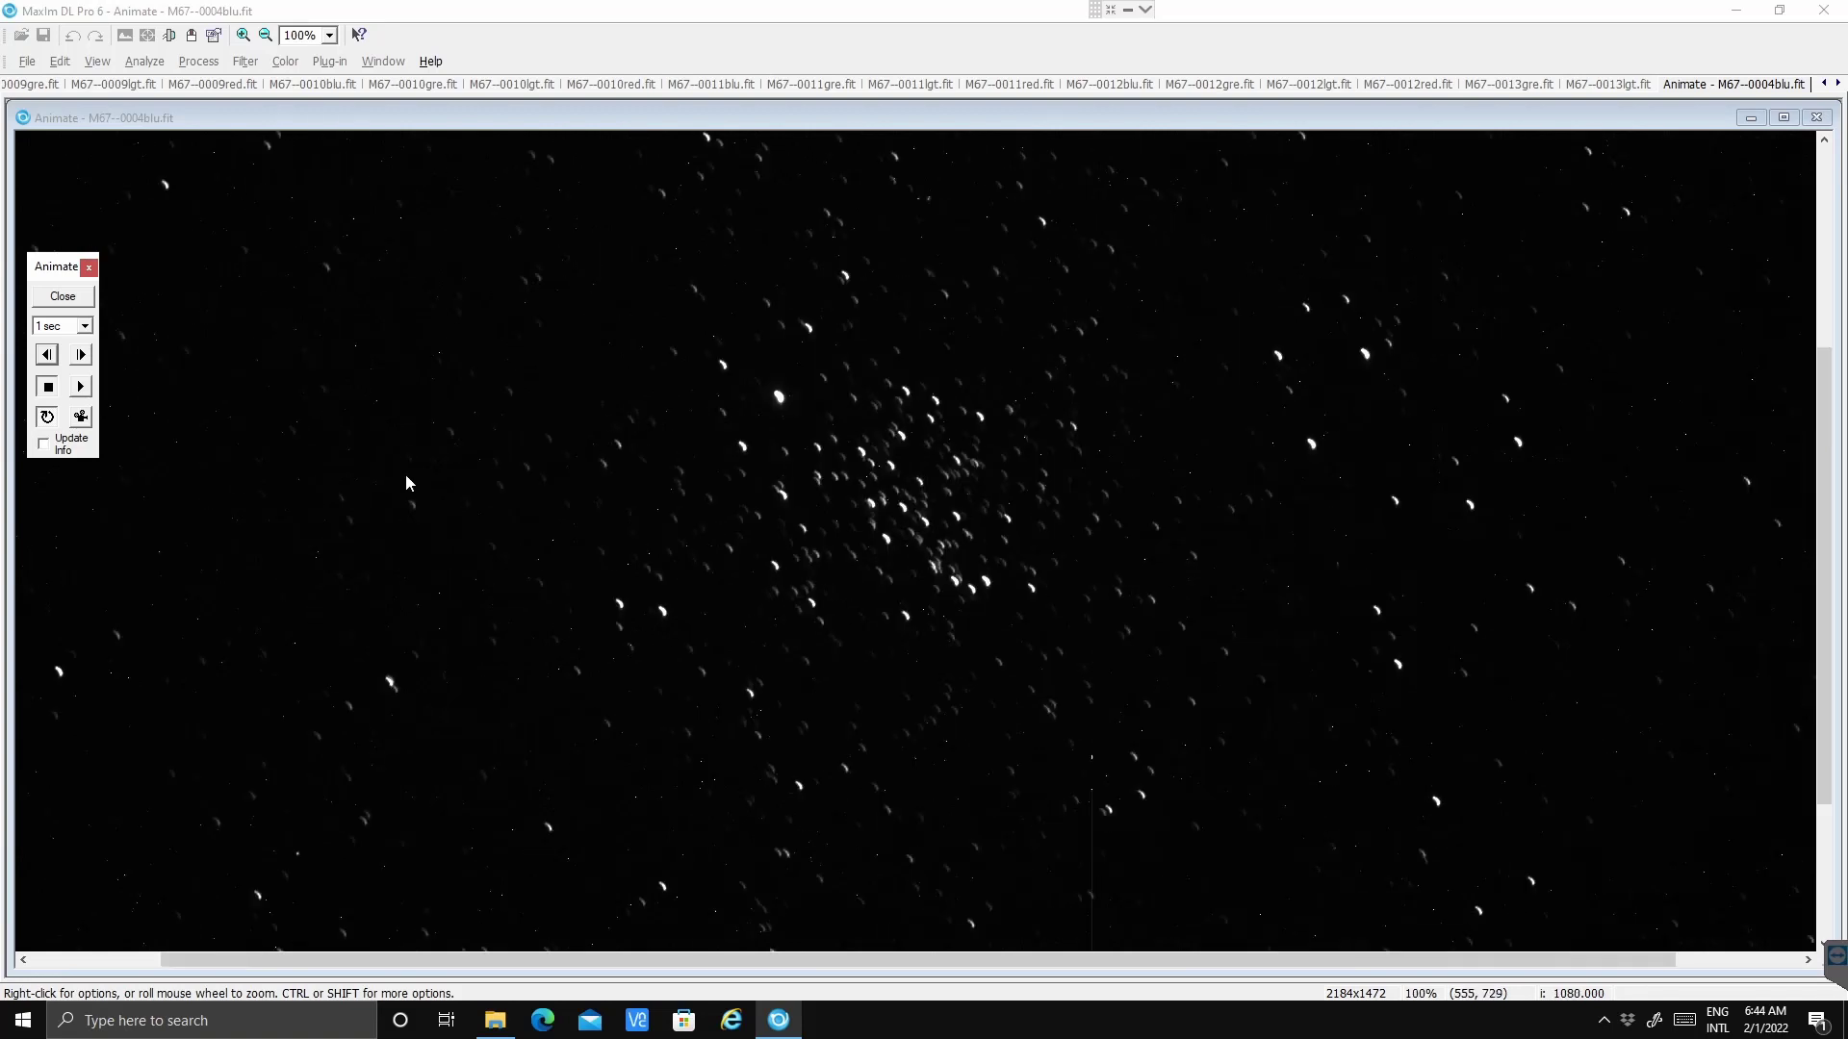
scroll(406, 481, down, 1)
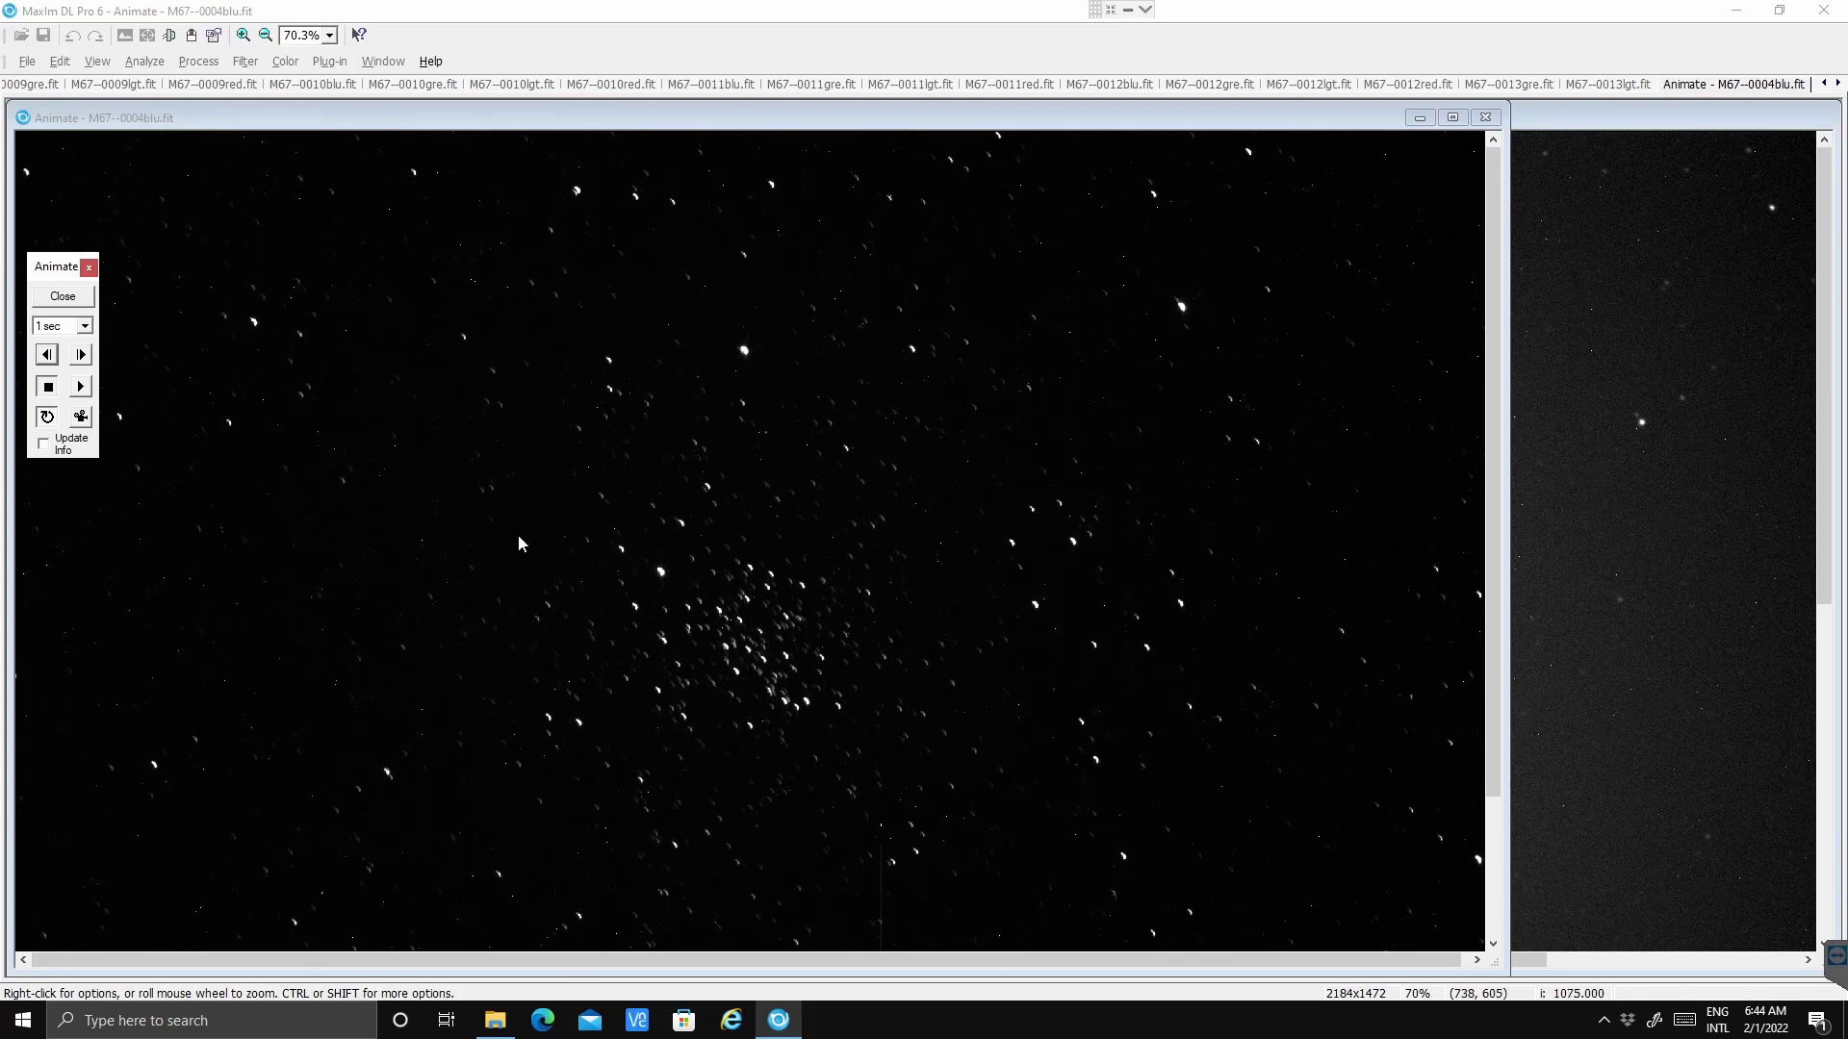
scroll(520, 558, up, 1)
scroll(520, 568, down, 3)
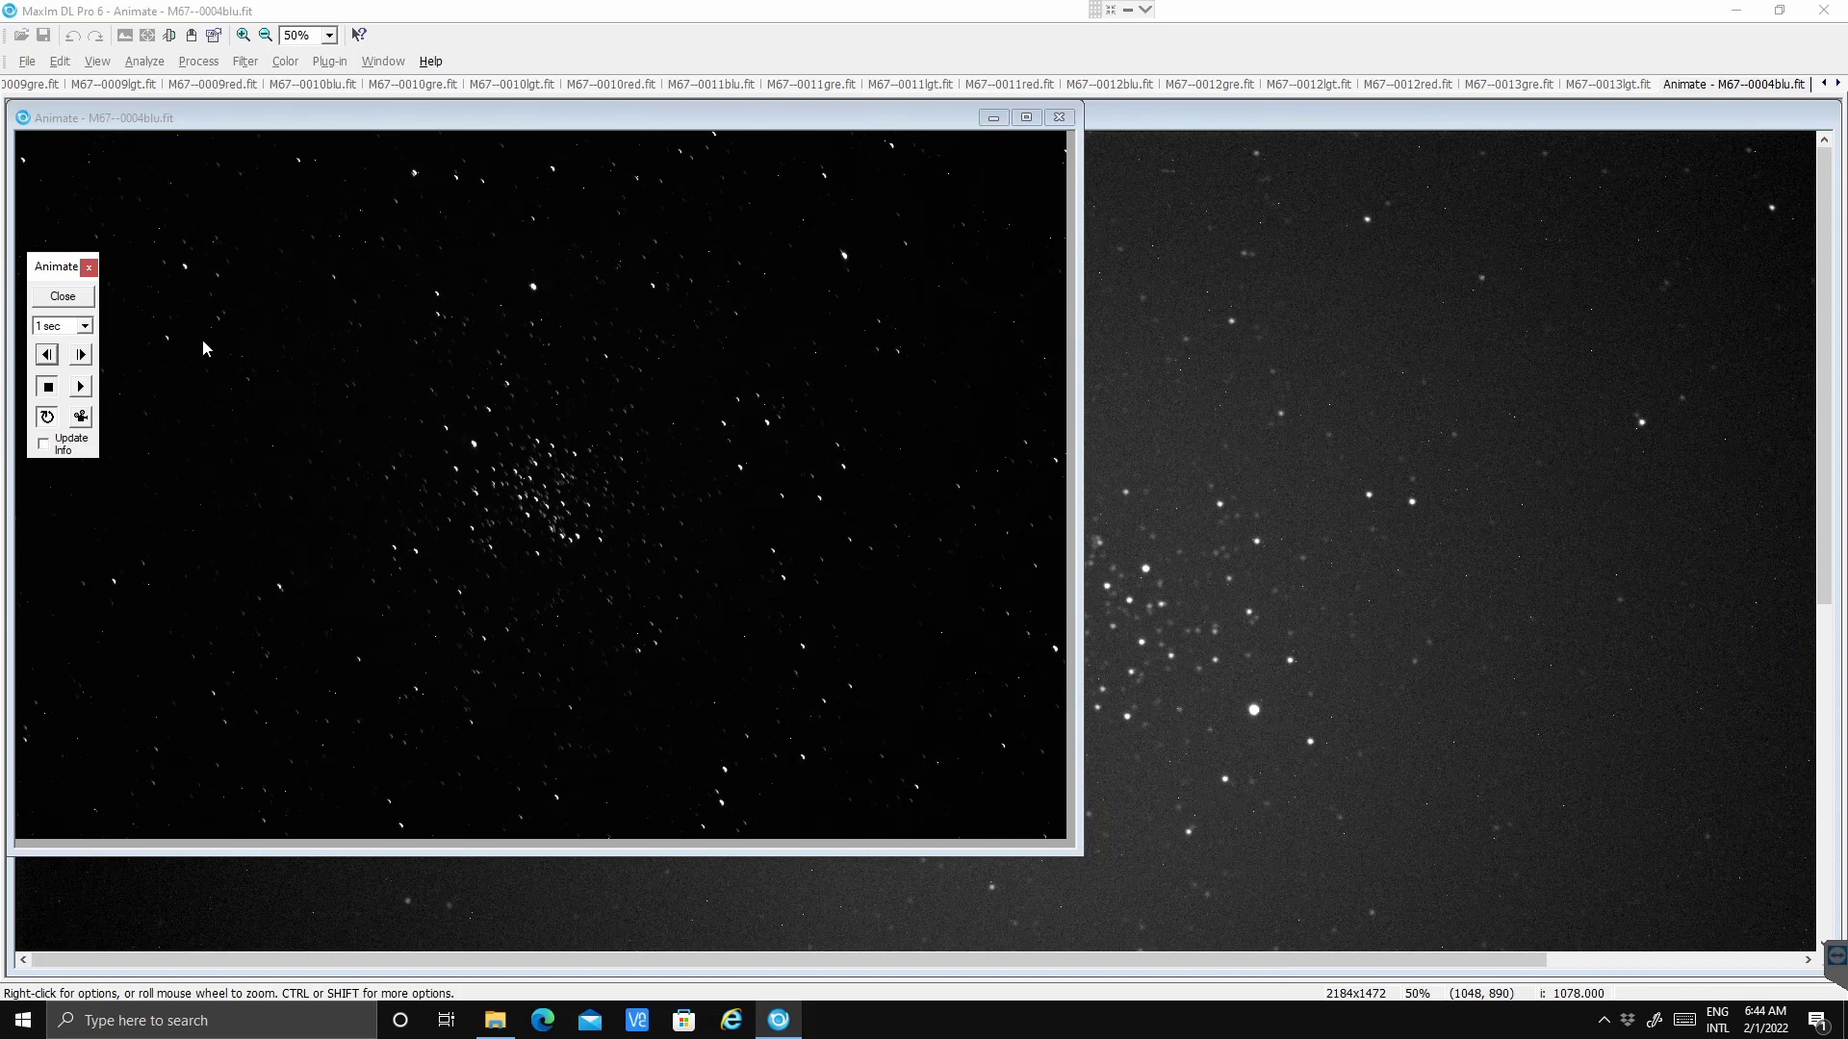
- Advance frame by frame from M67--0004blu.fit to M67--0005lgt.fit, checking the star shapes in each frame
click(82, 355)
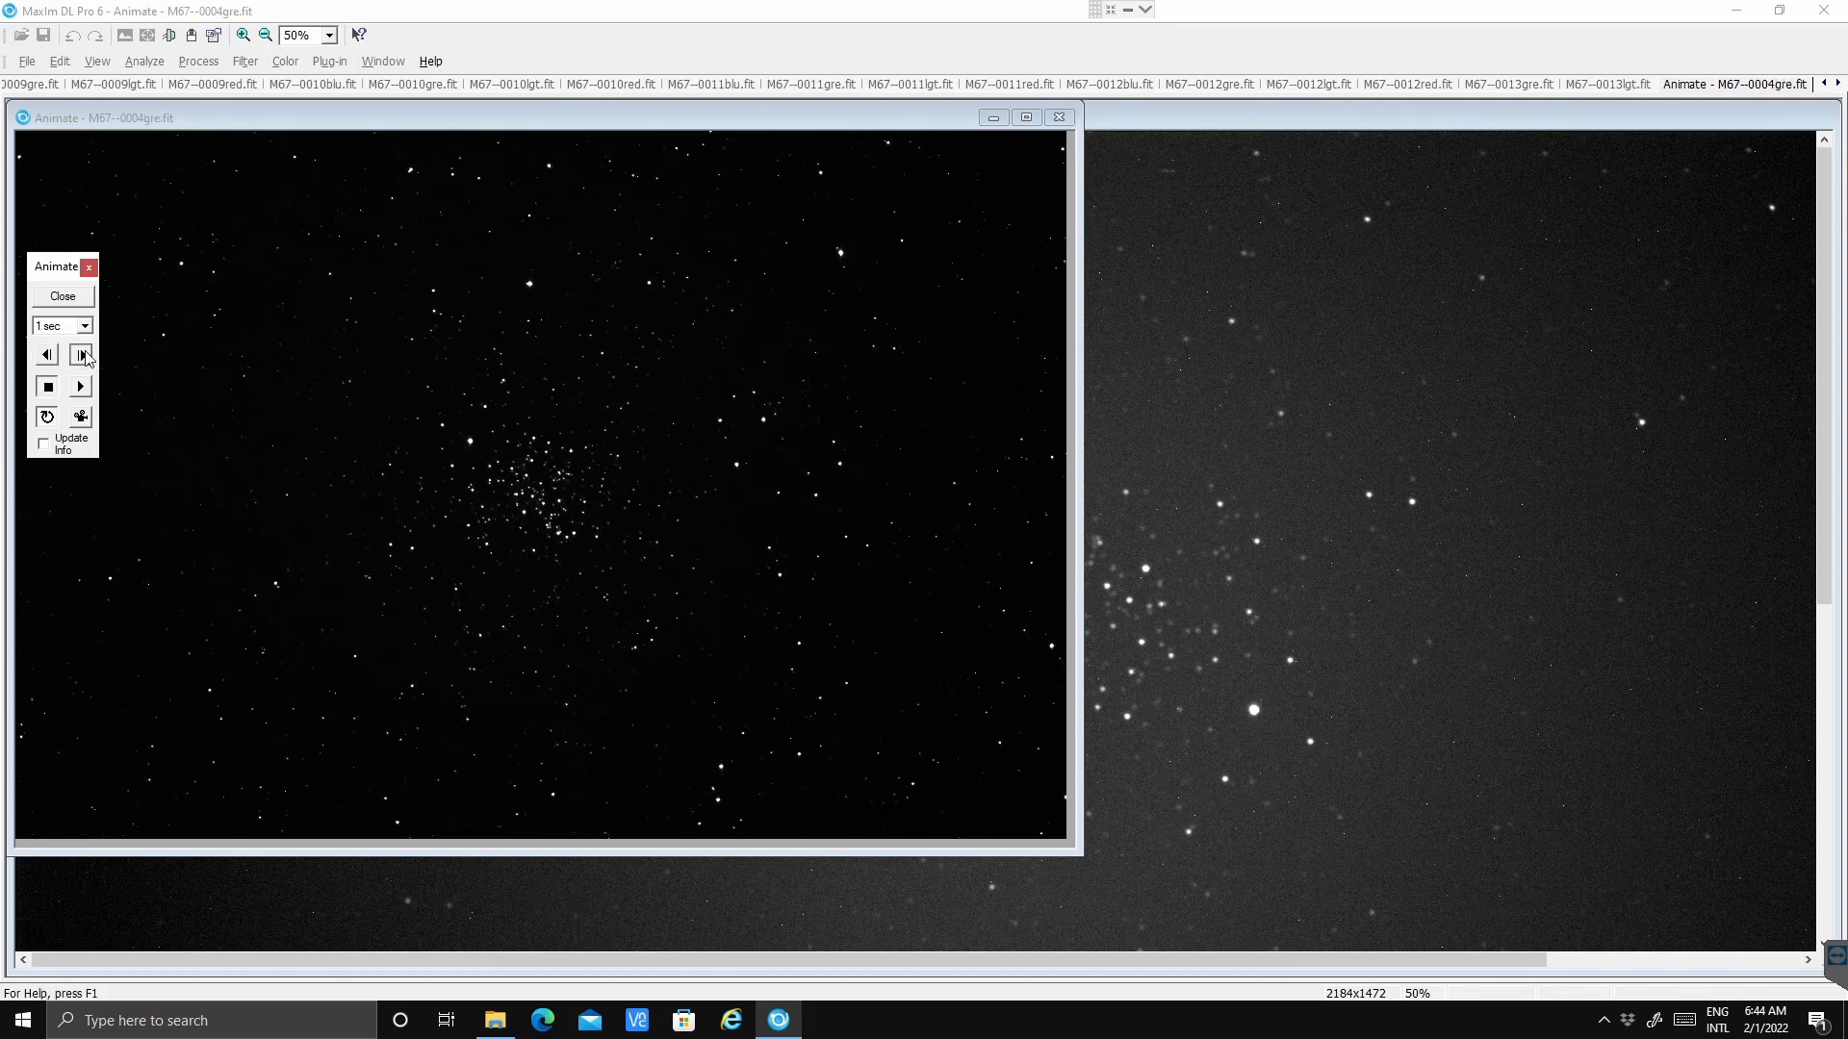
click(83, 355)
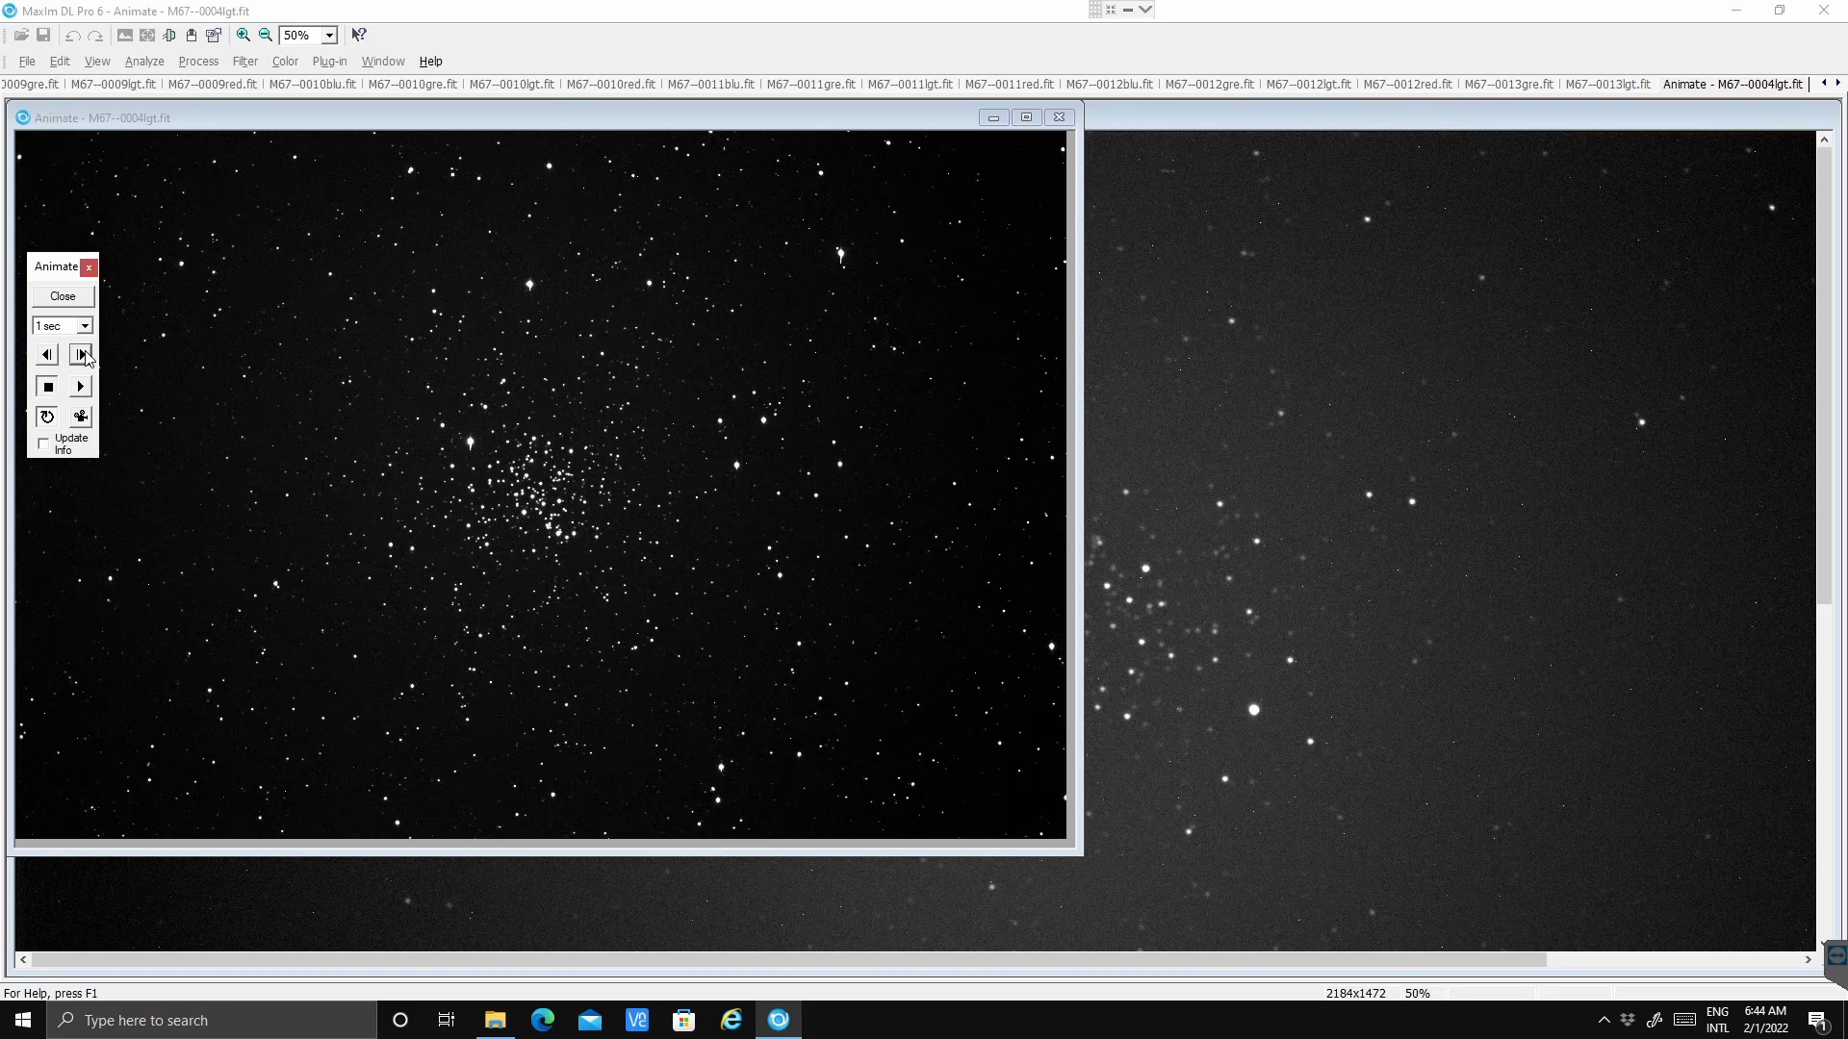
click(82, 355)
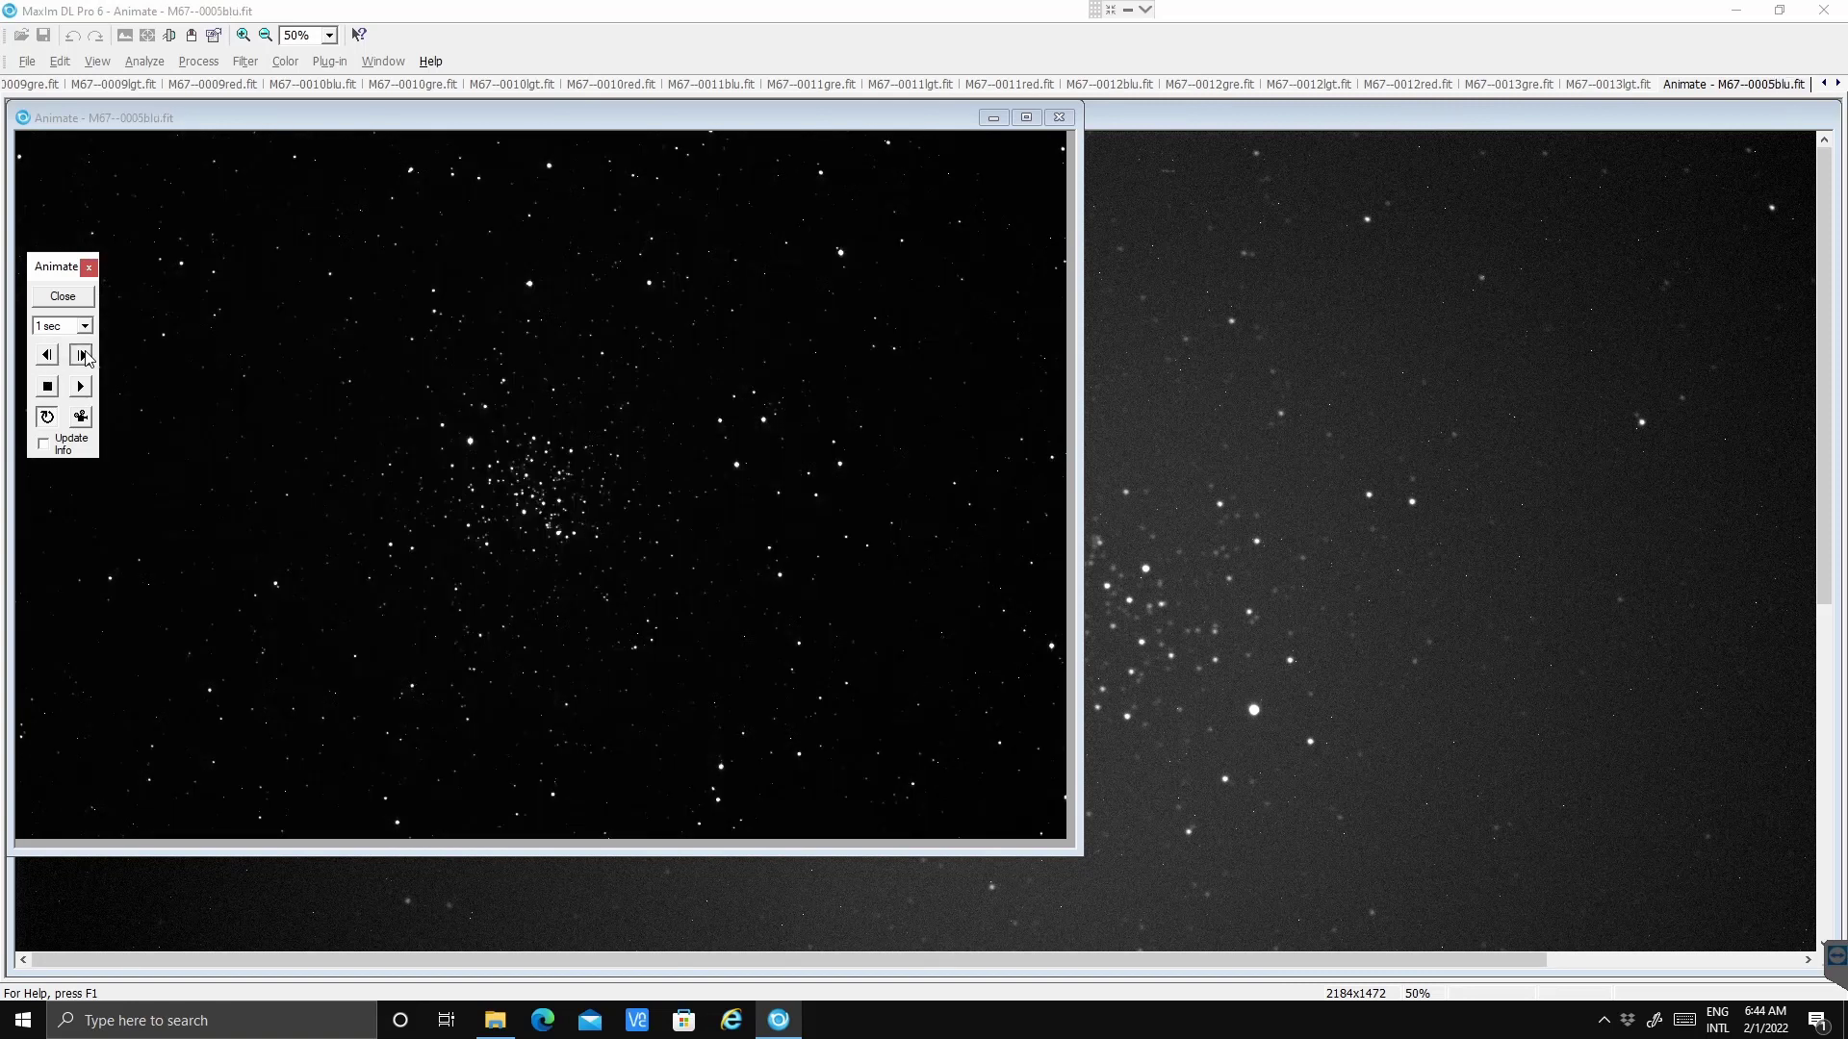
click(82, 356)
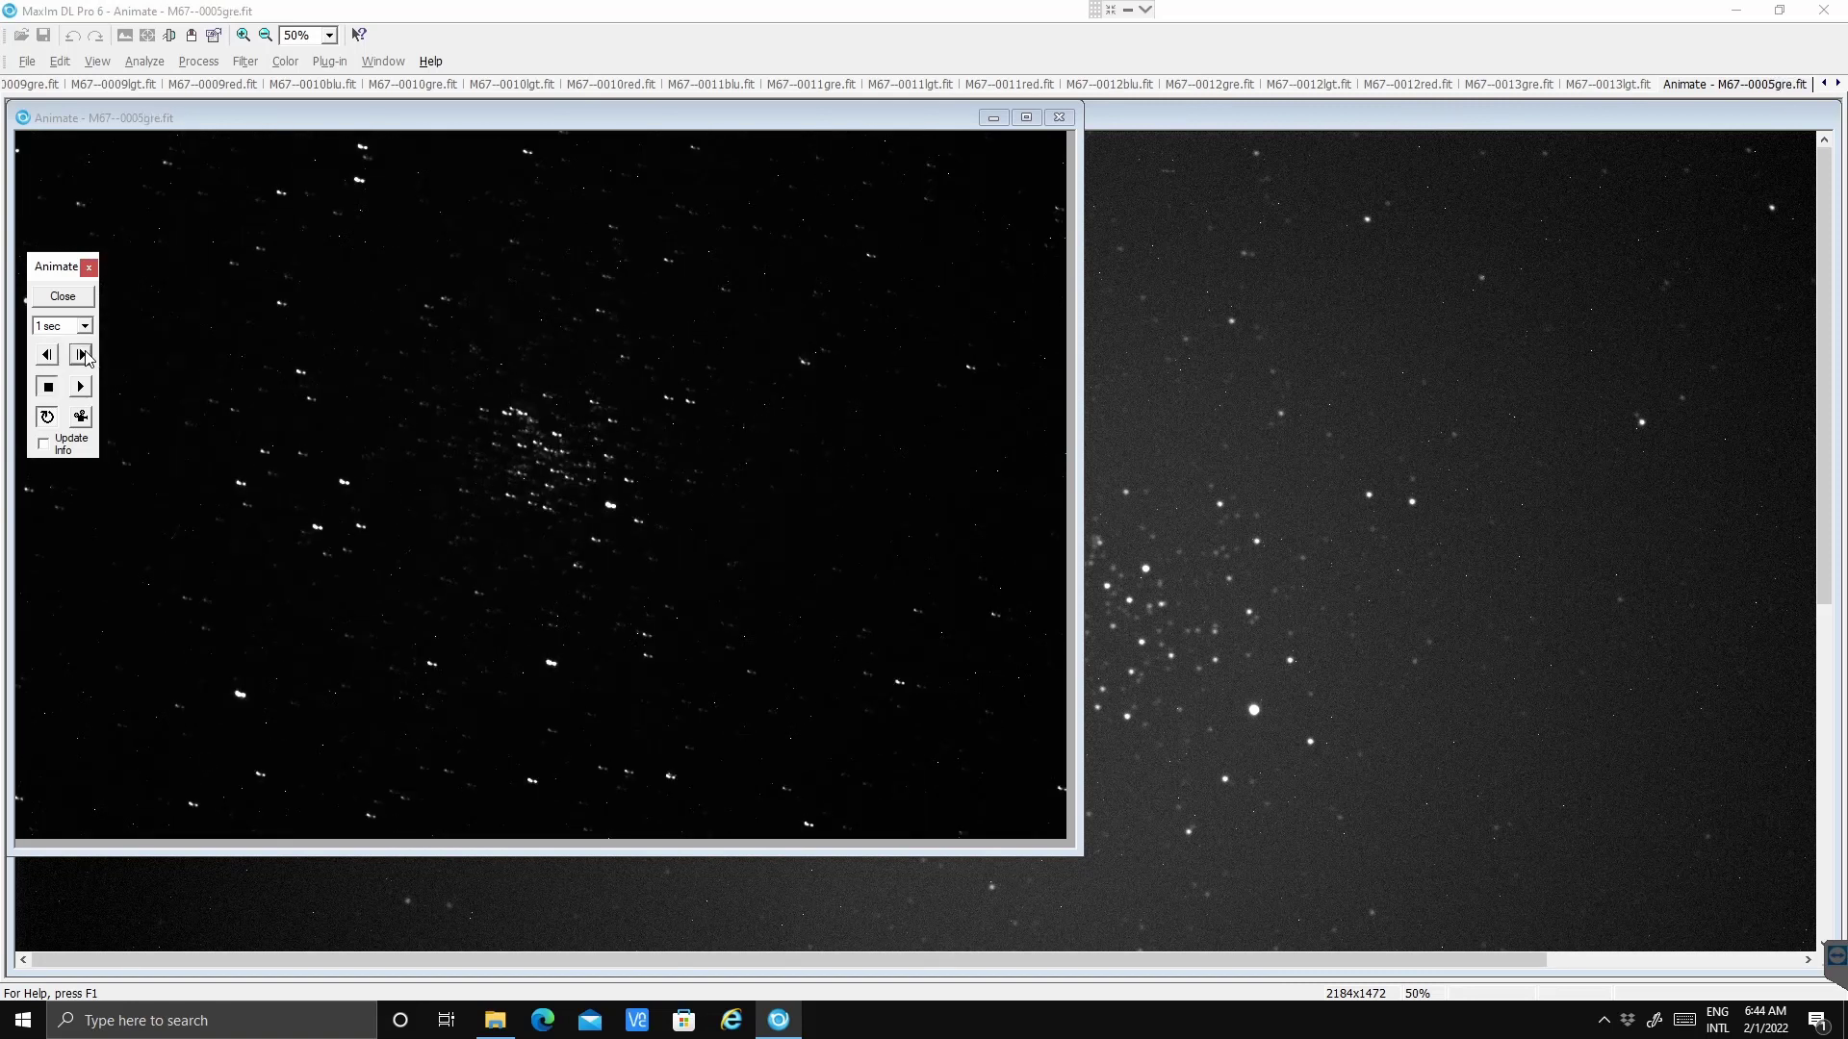
click(83, 356)
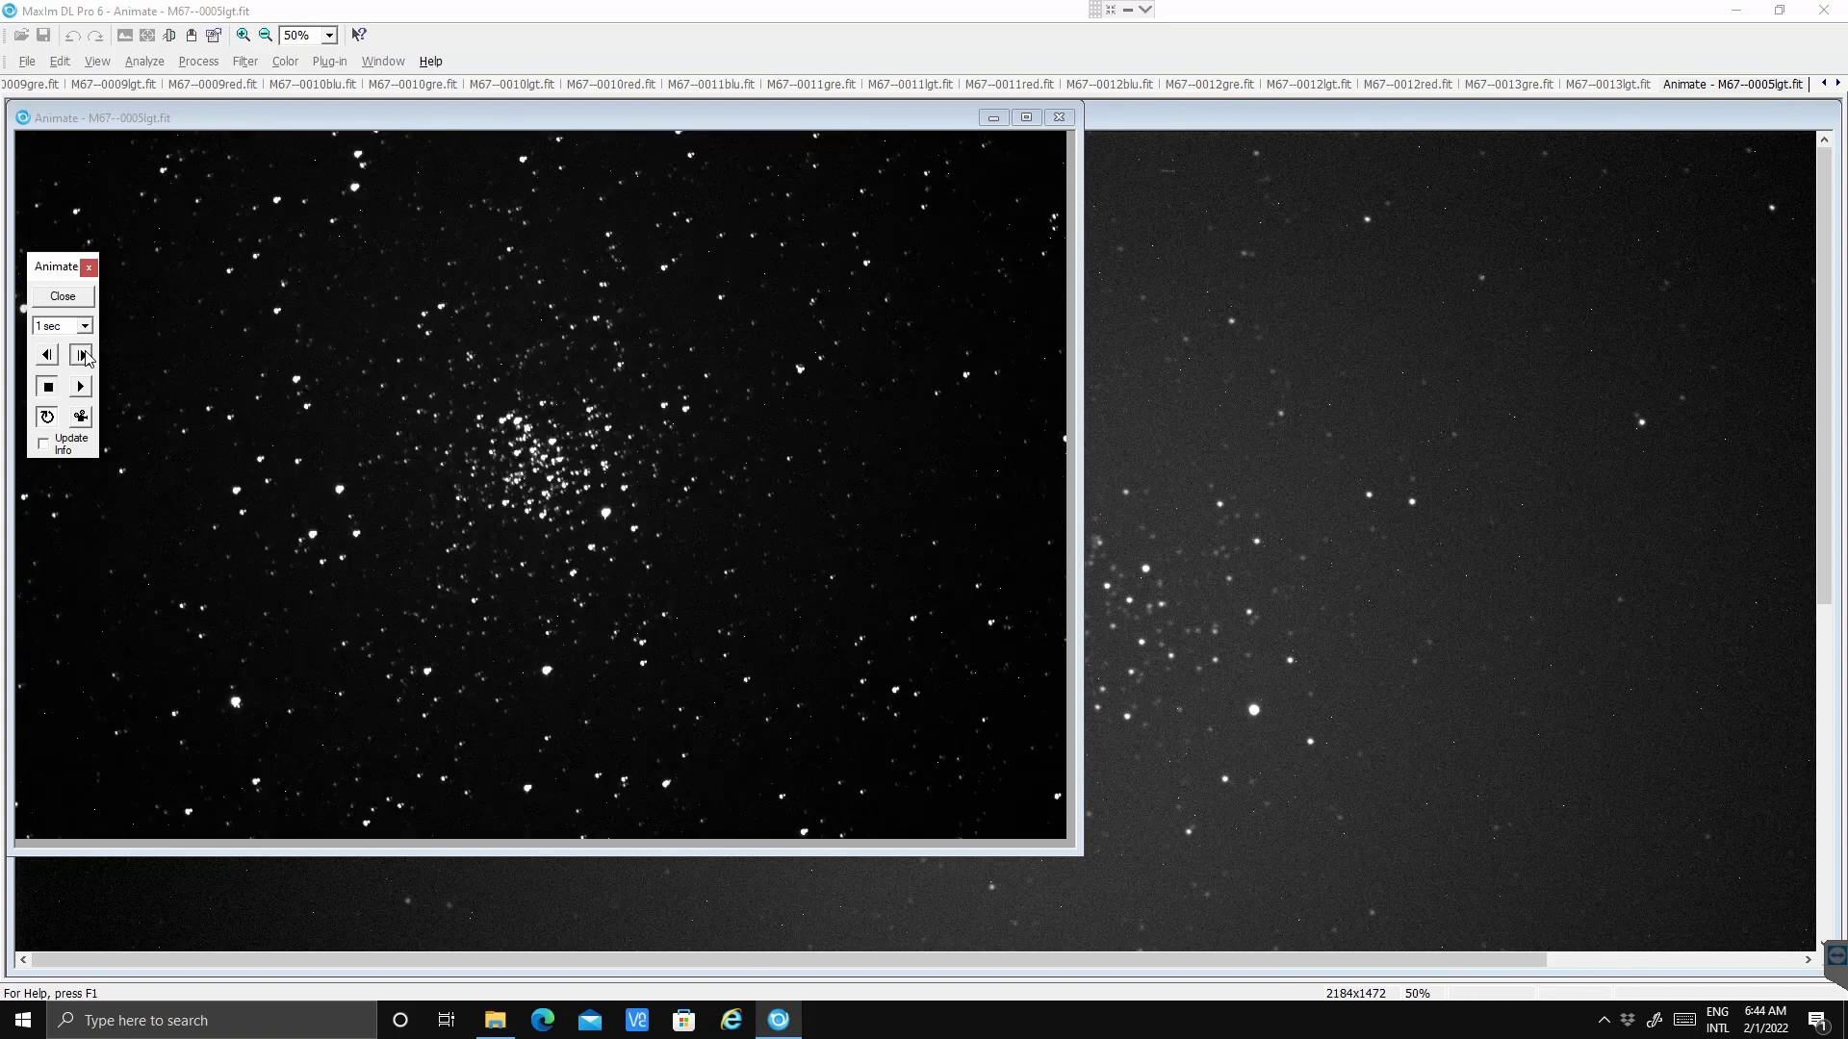
- Inspect the frames after M67--0005lgt.fit one at a time, up to M67--0007red.fit, for trailed or doubled stars
click(83, 356)
click(83, 355)
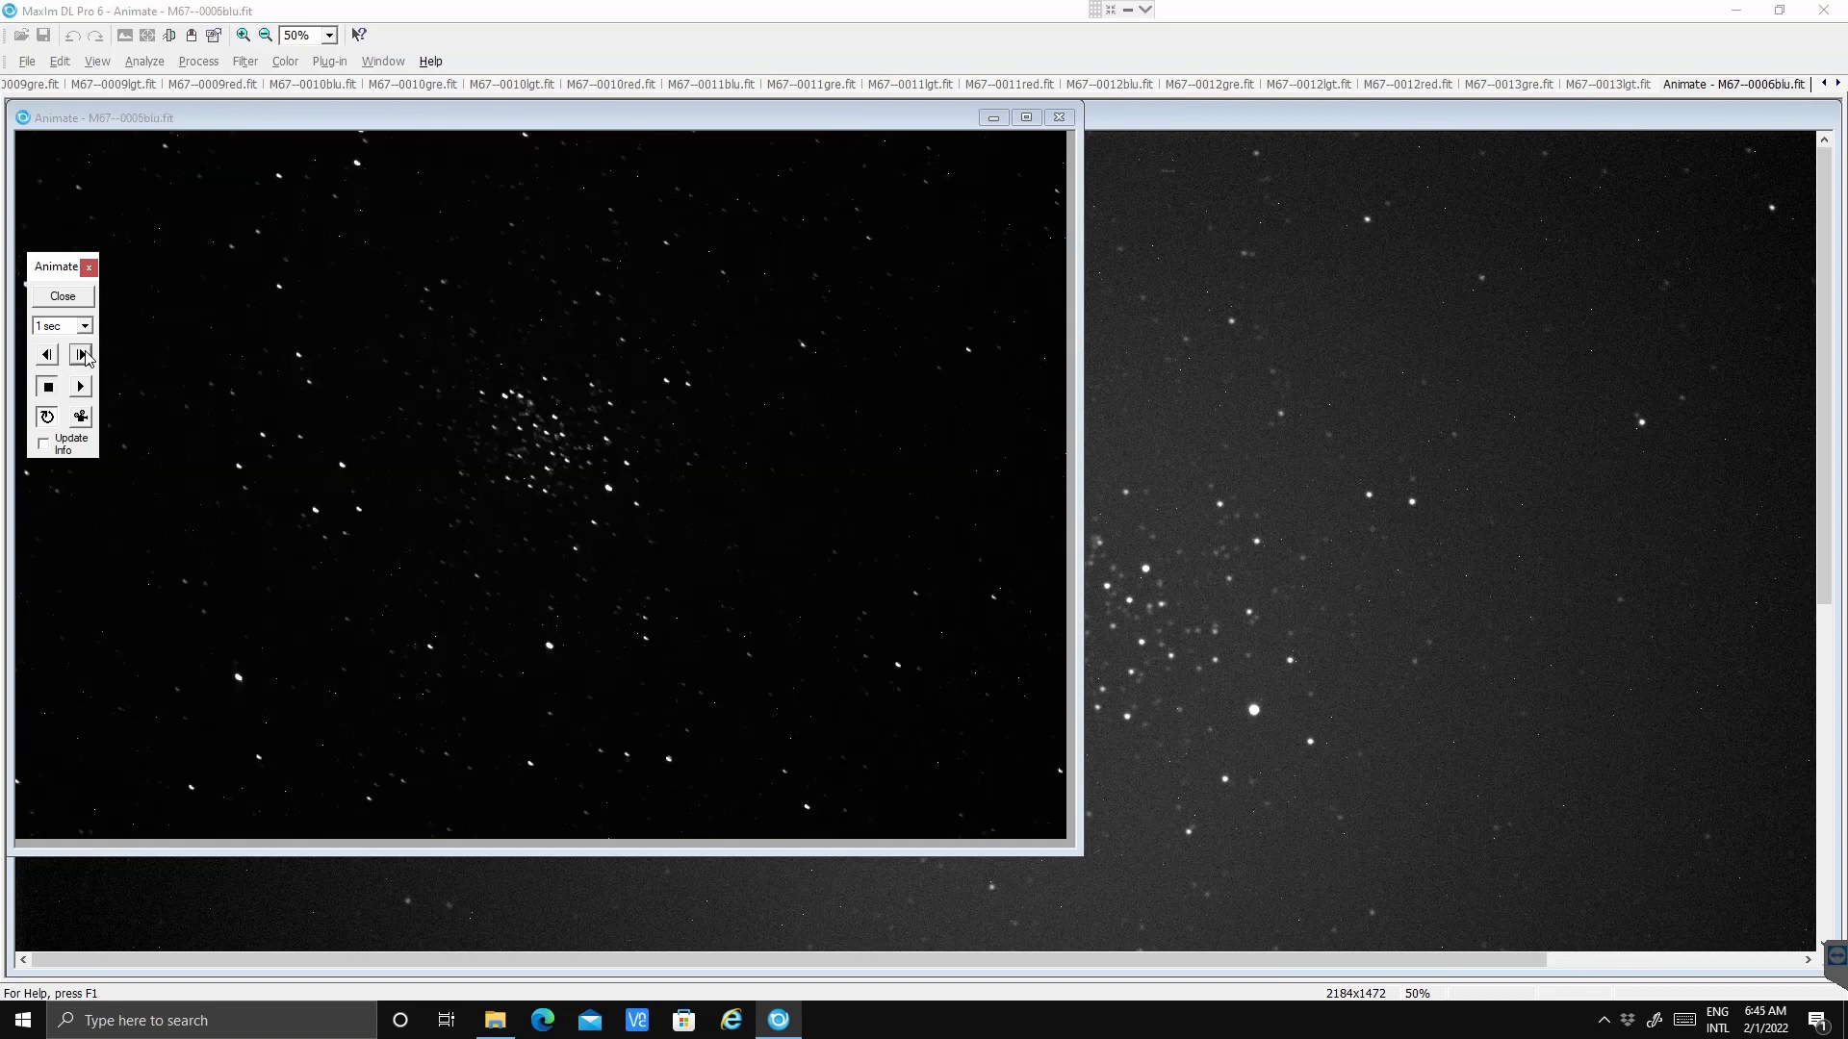
click(83, 355)
click(83, 355)
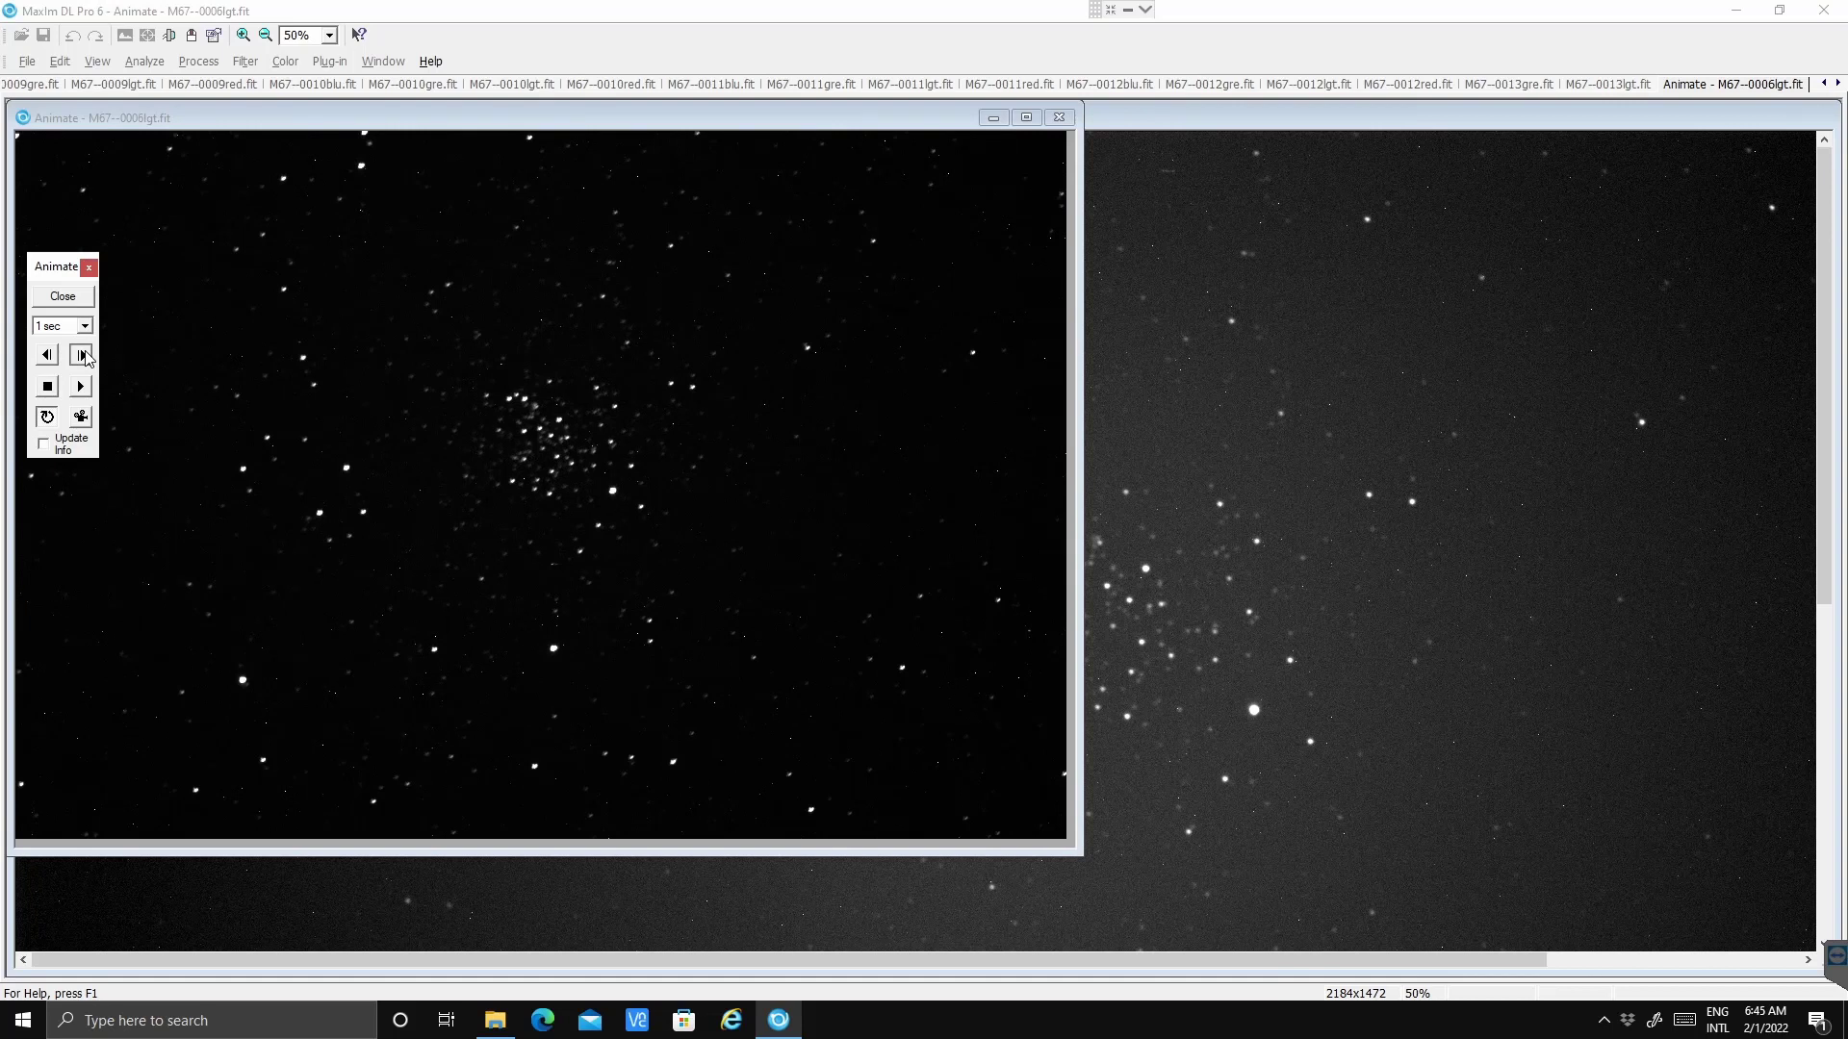
click(83, 355)
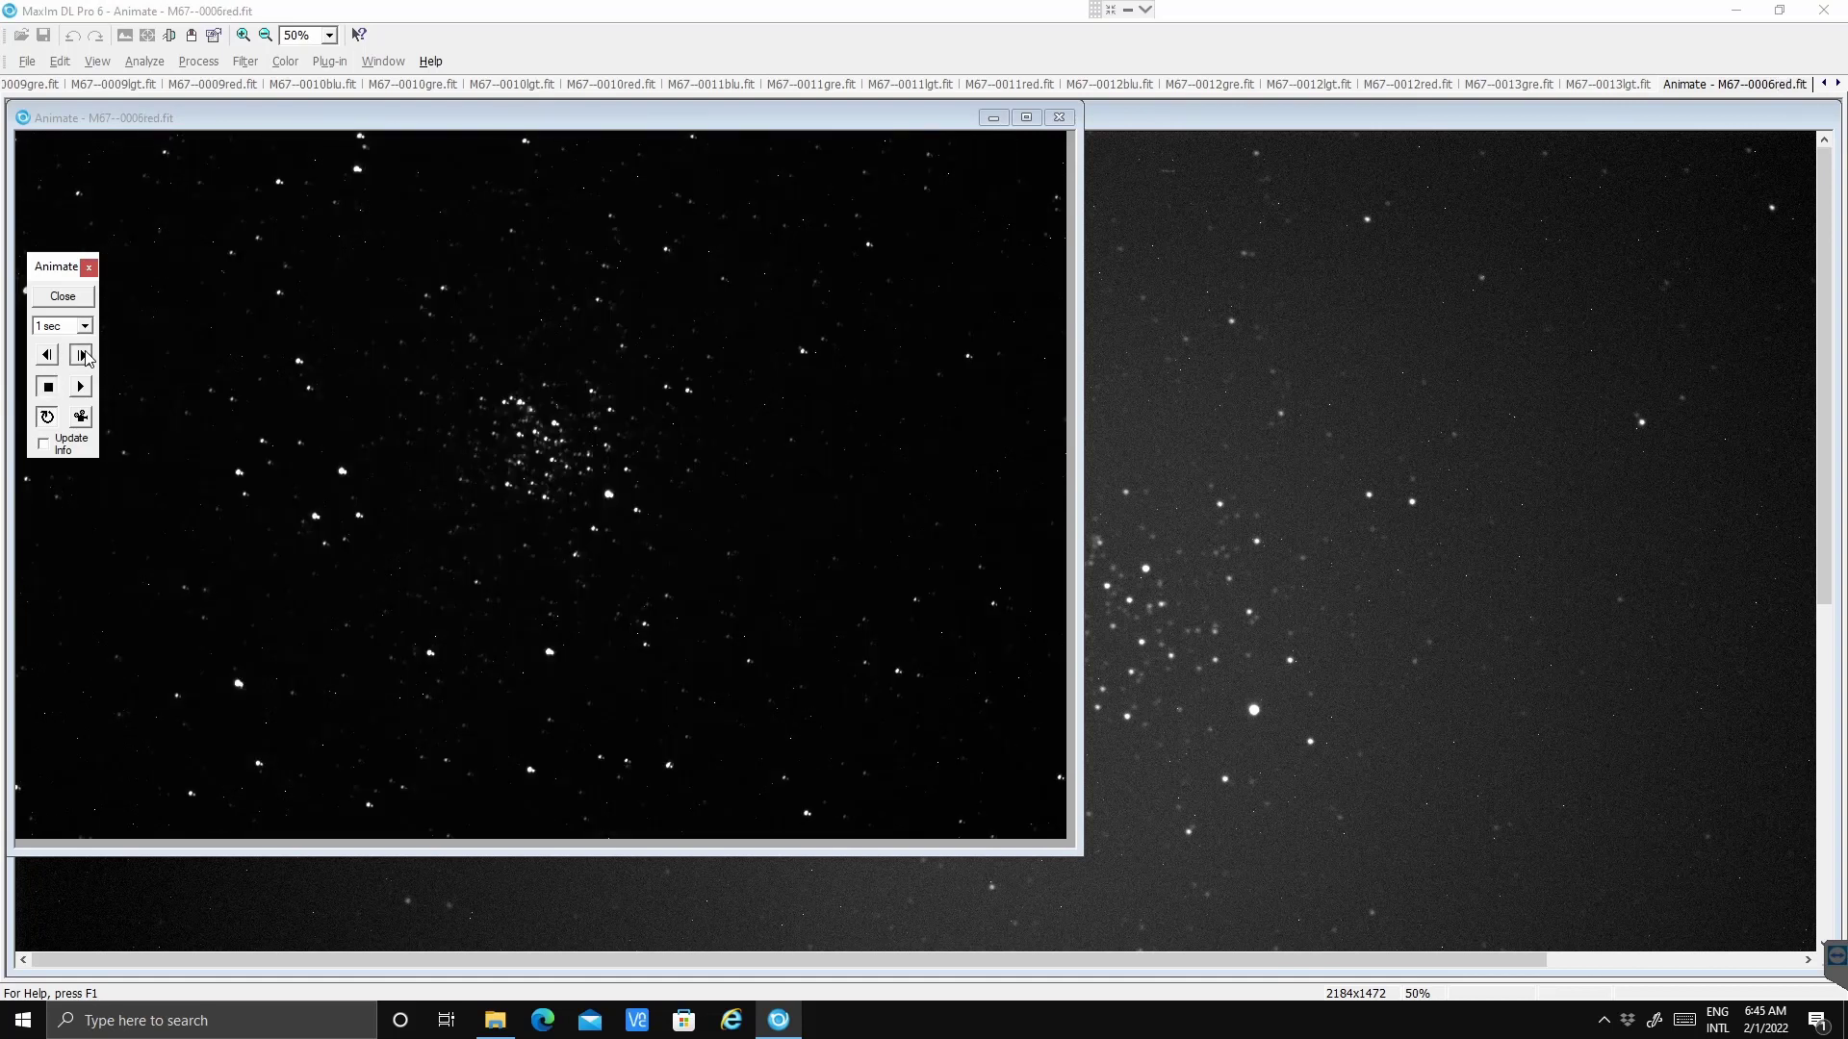
click(83, 355)
click(83, 355)
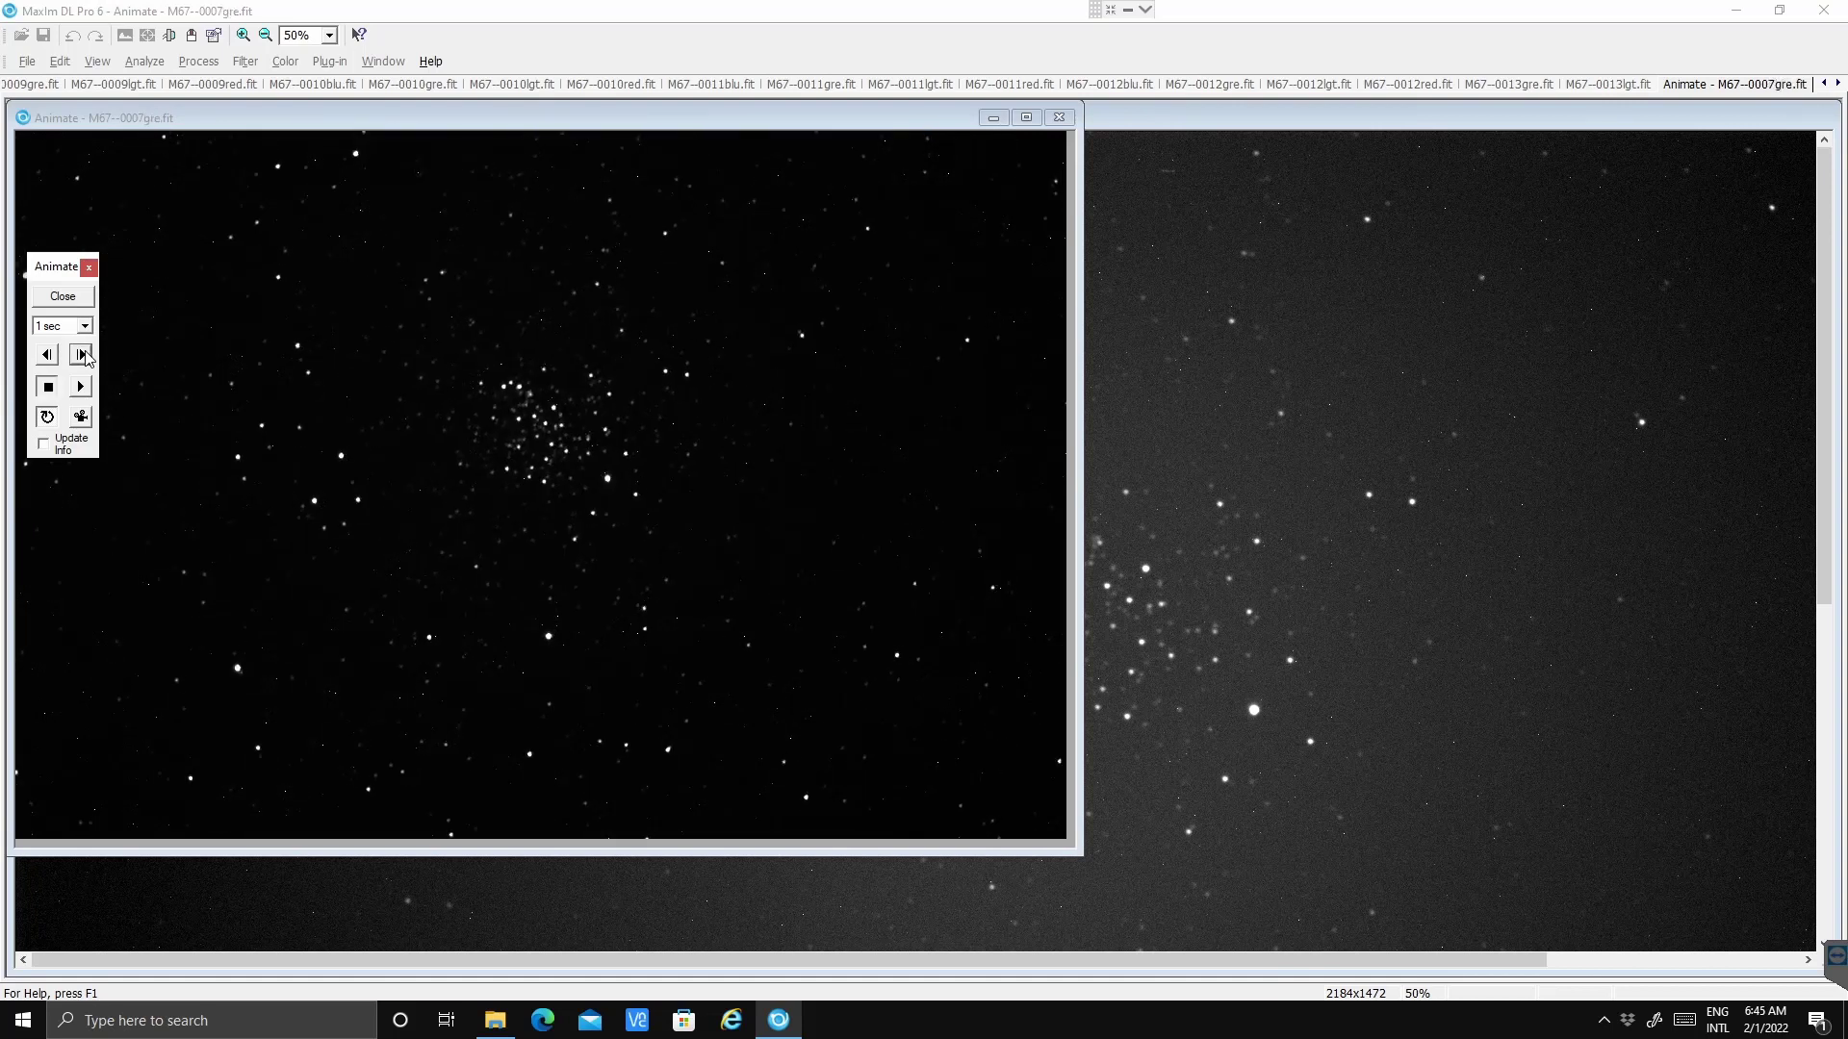
click(83, 356)
click(83, 355)
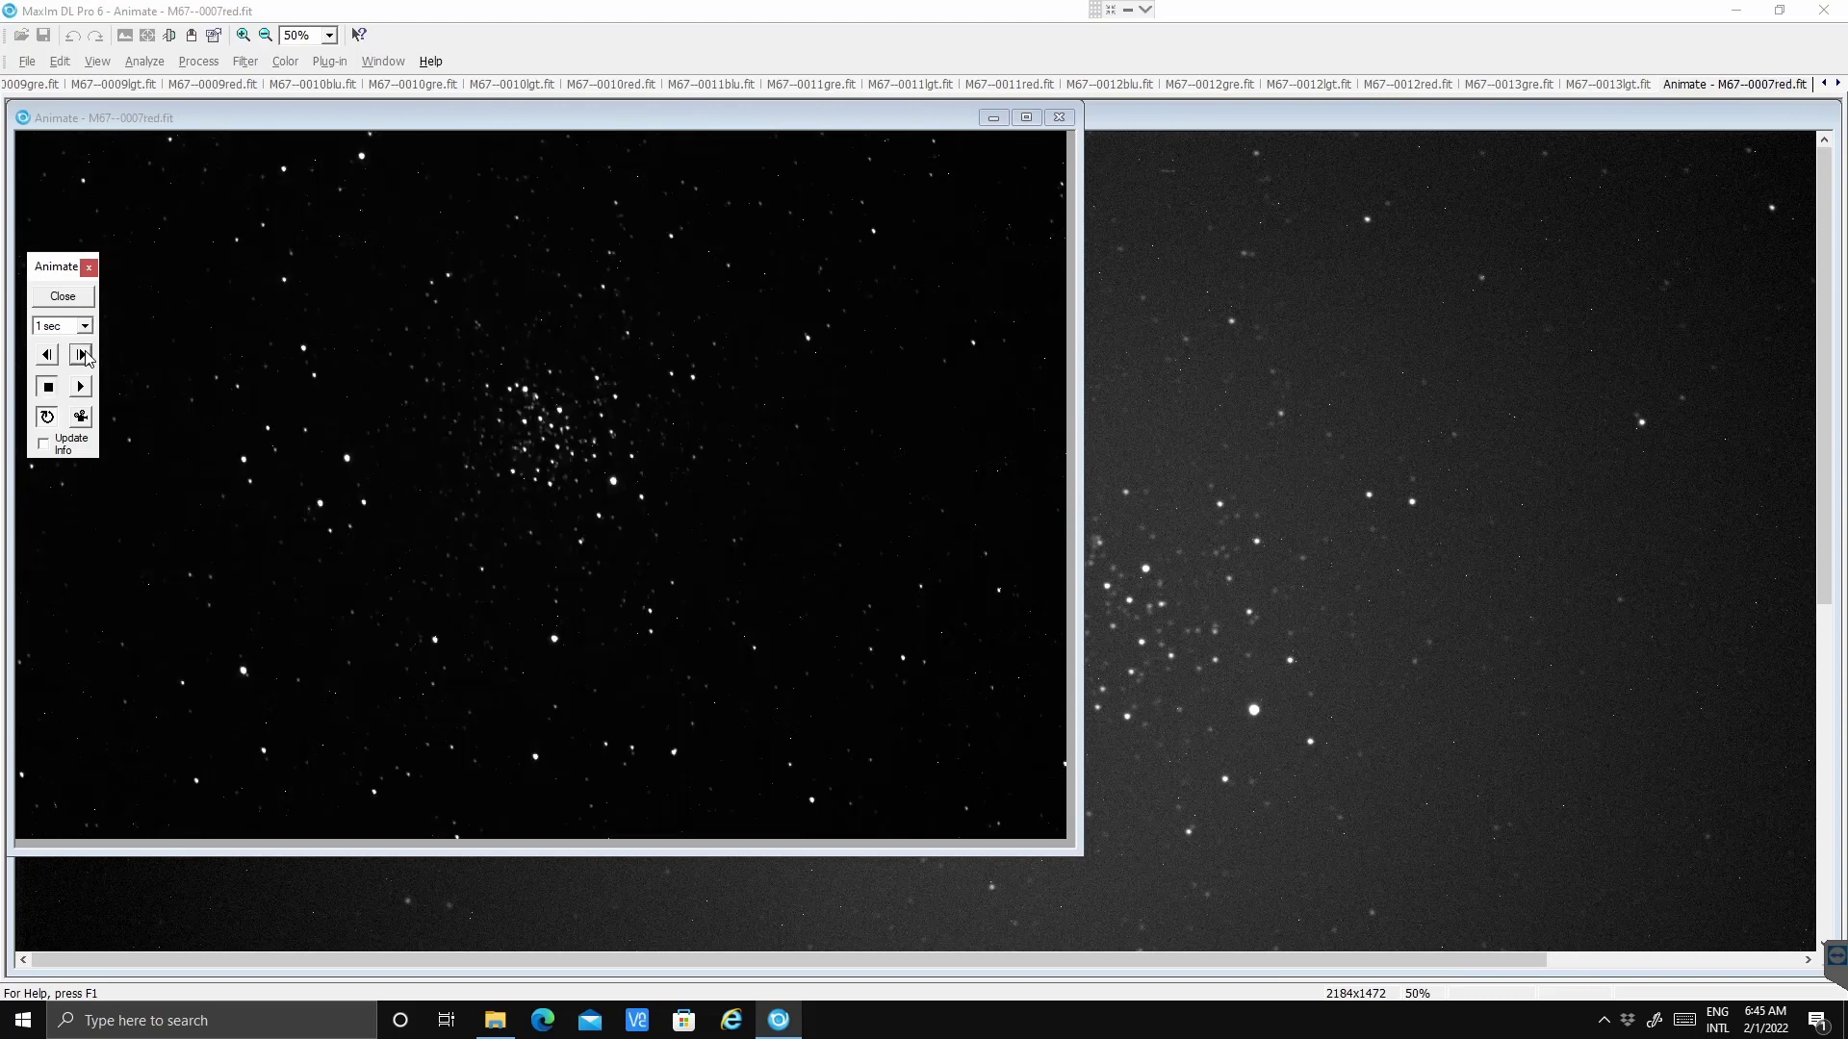
- Continue through the single frames from M67--0007red.fit to M67--0009red.fit, comparing their star shapes
click(82, 355)
click(83, 355)
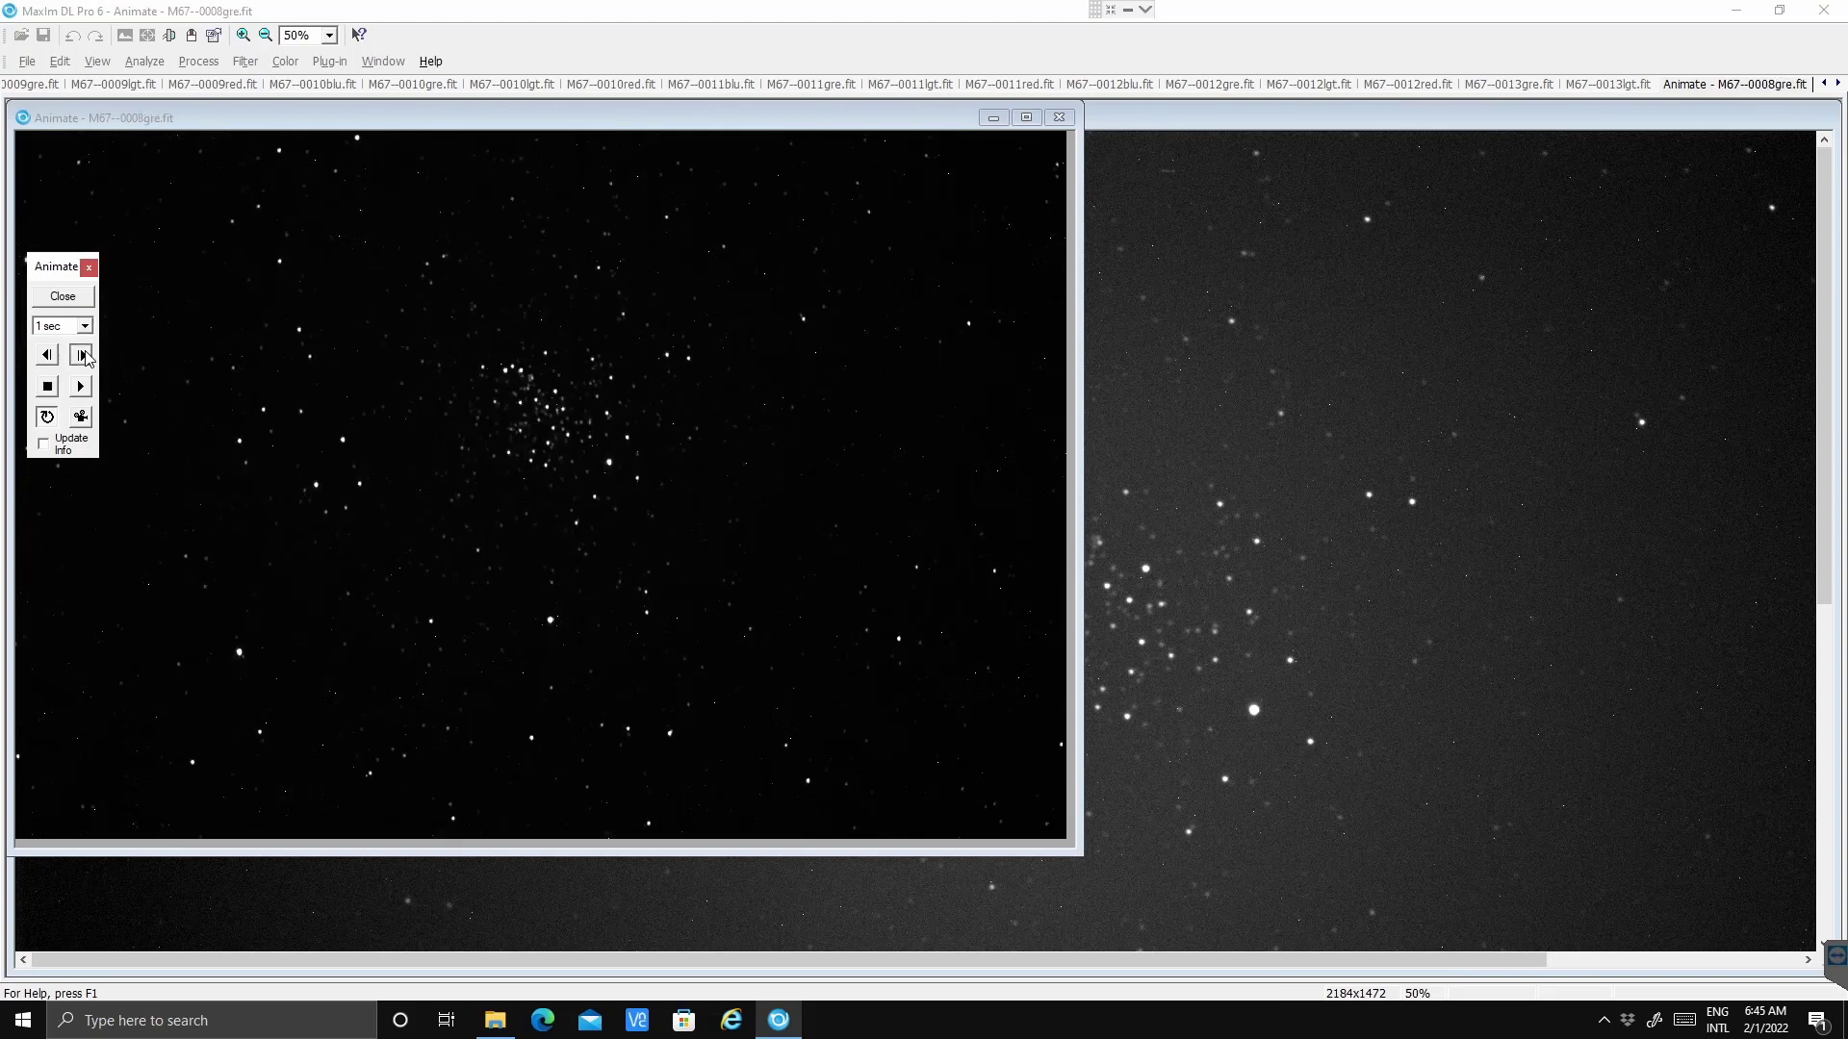
click(83, 355)
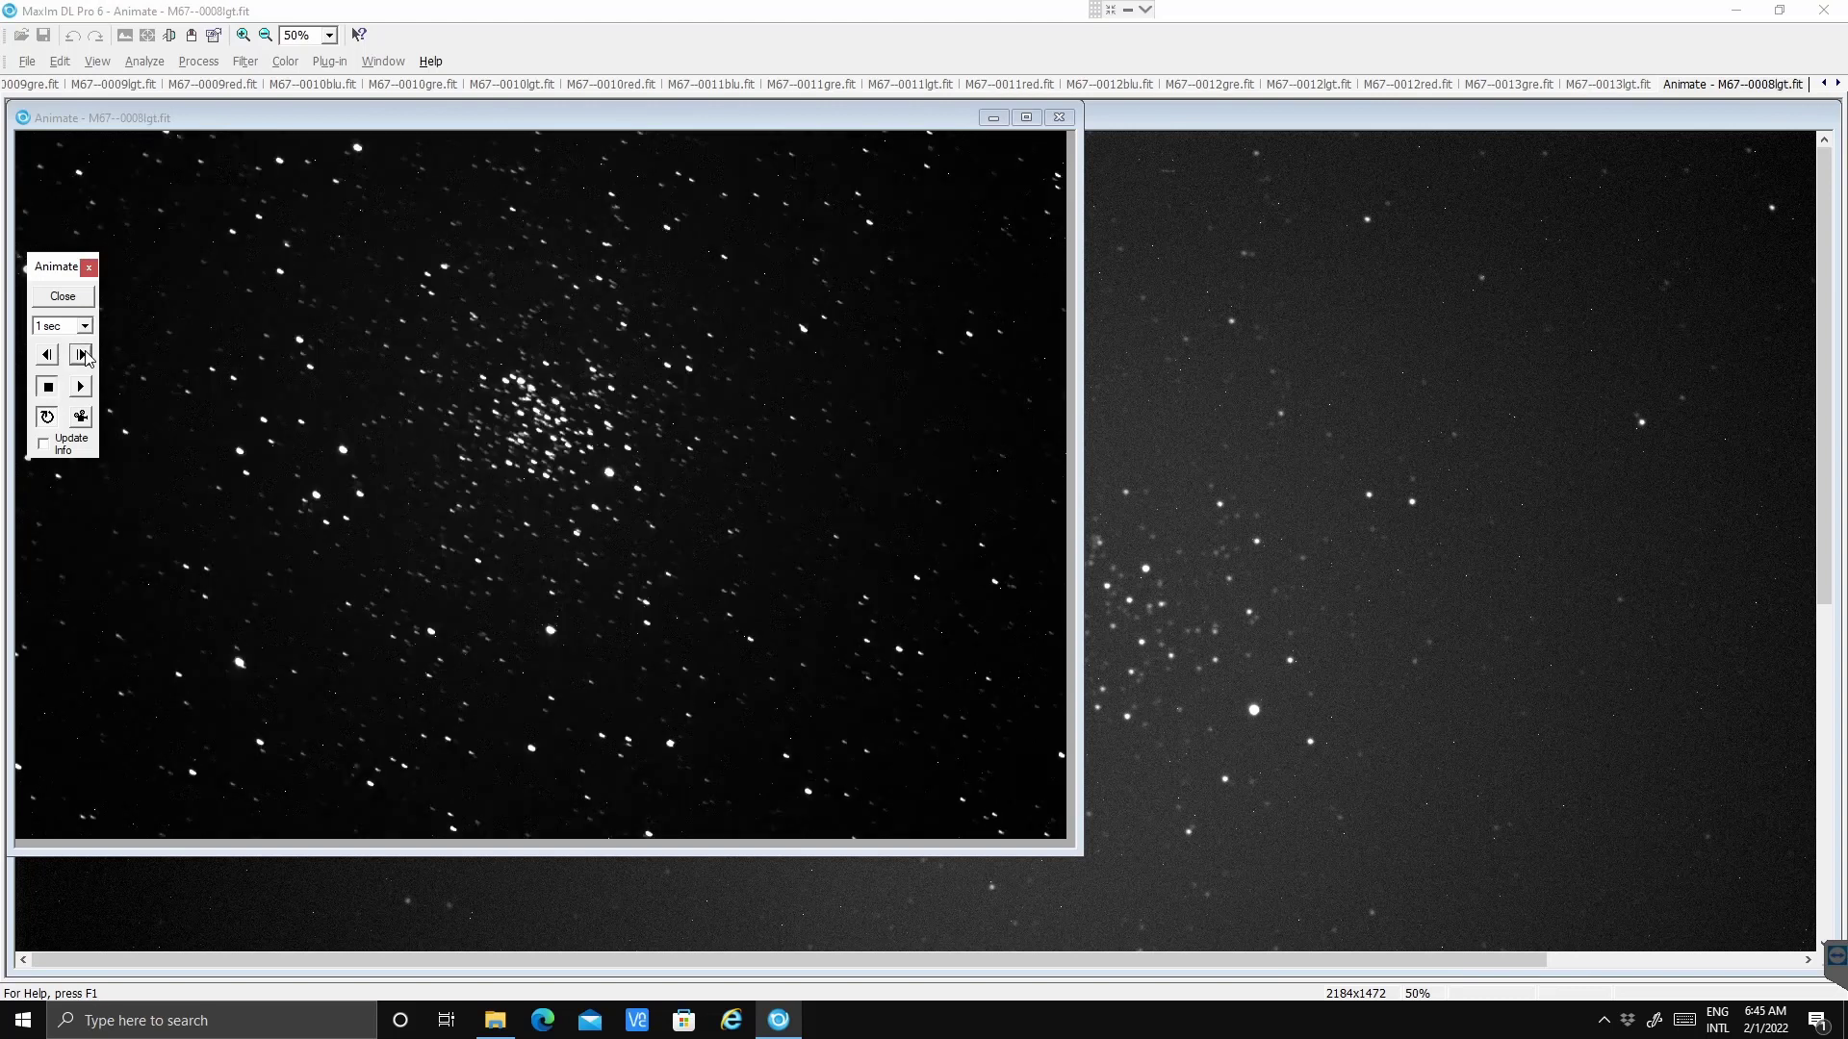
click(82, 355)
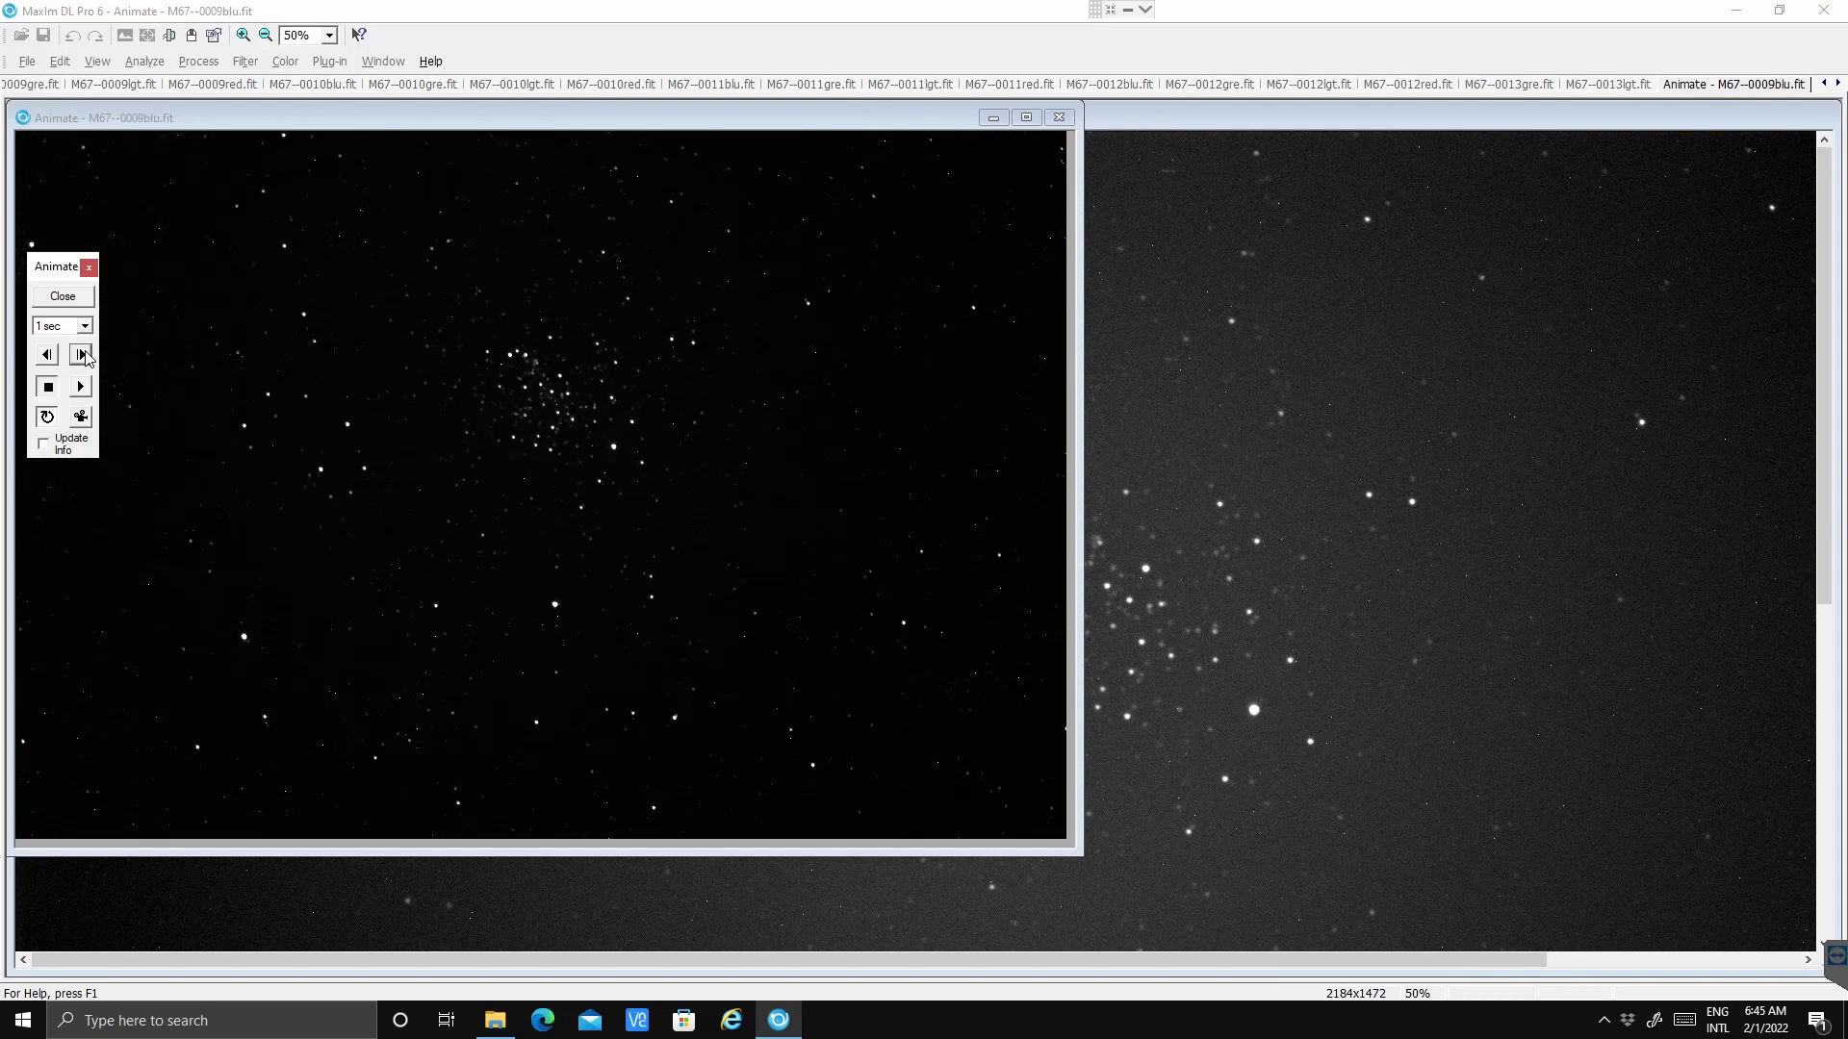
click(83, 355)
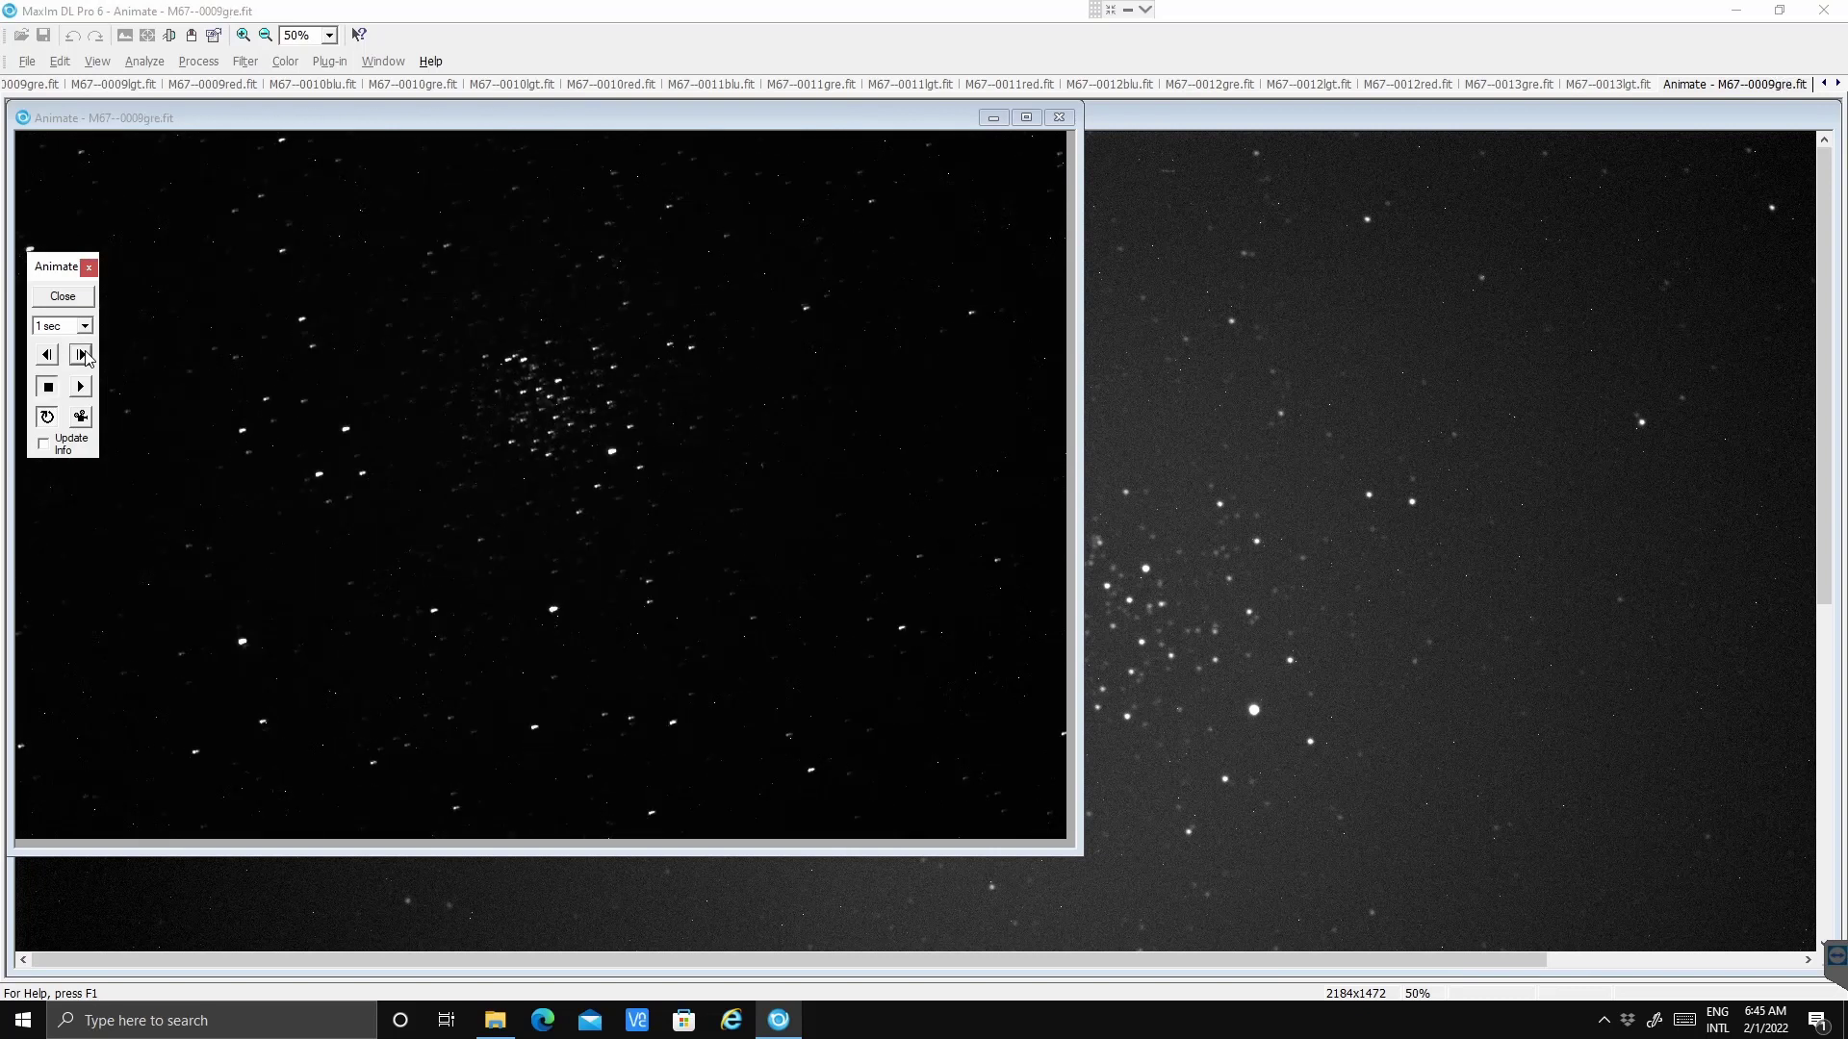
click(83, 355)
click(83, 356)
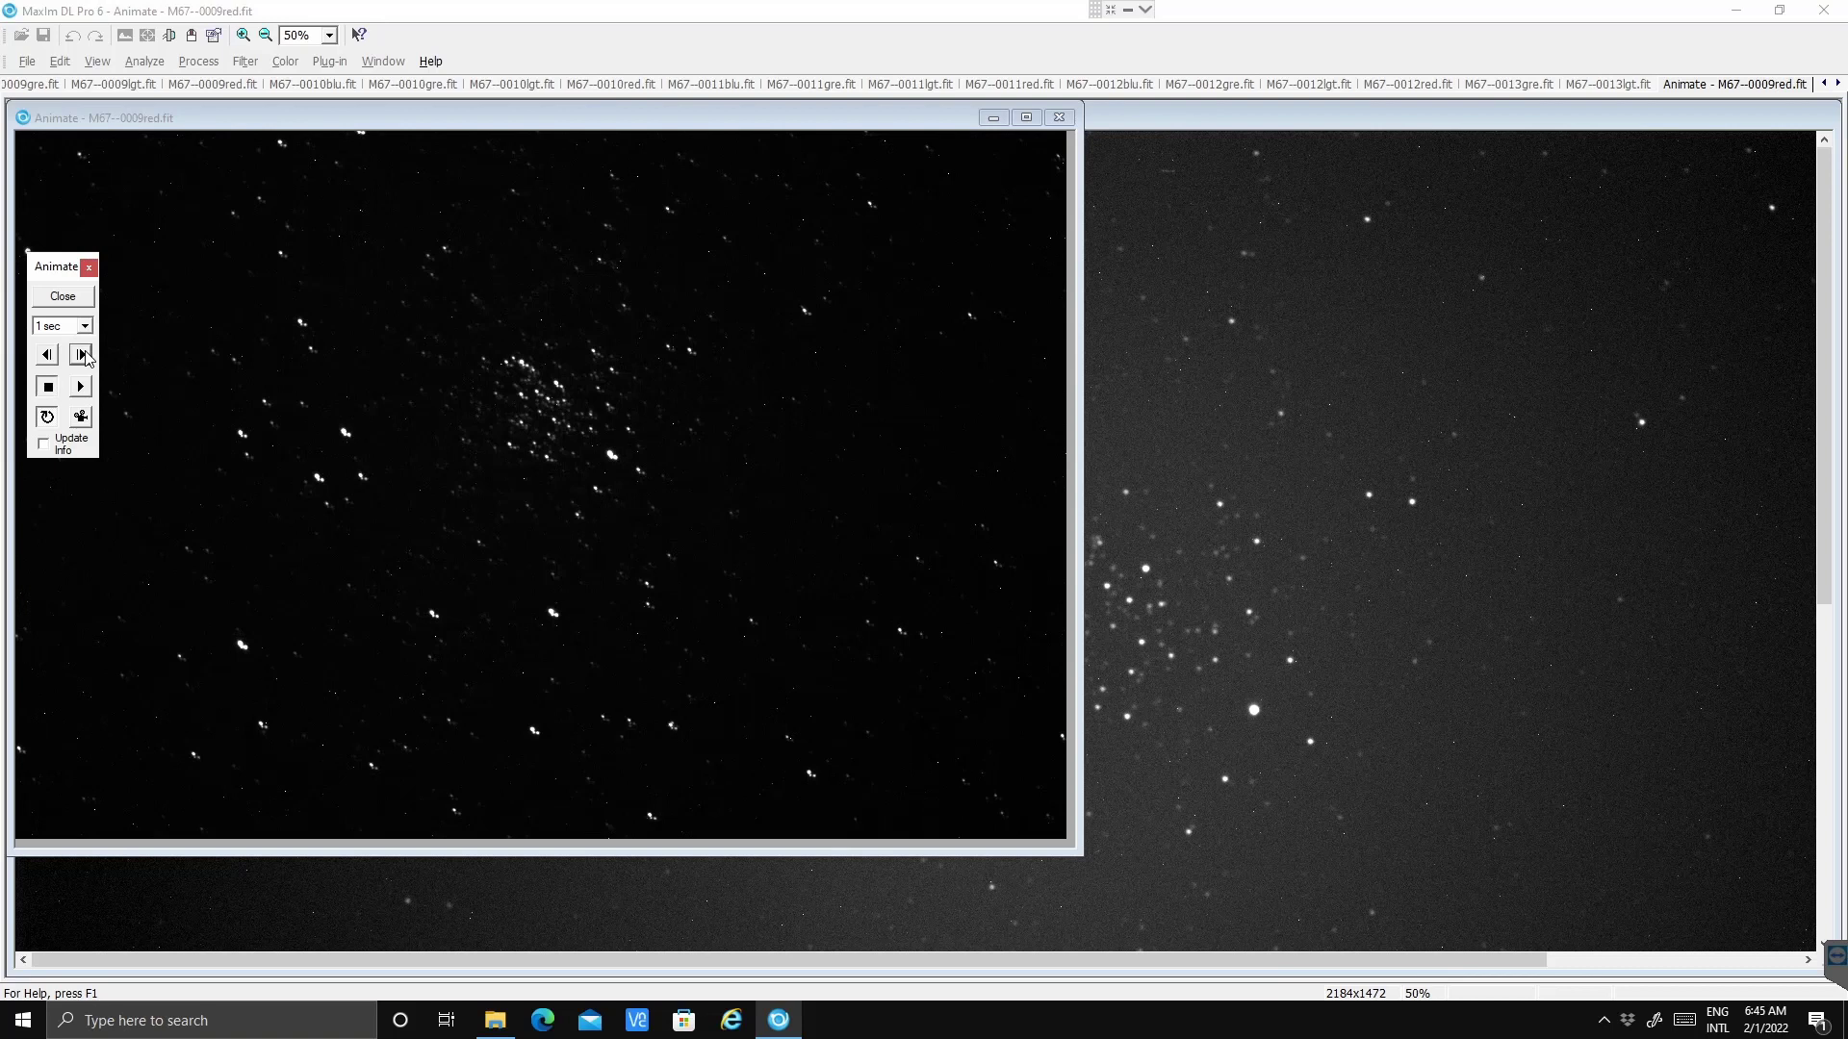
- Advance from M67--0009red.fit to M67--0011blu.fit, checking star shape and brightness in each frame
click(82, 356)
click(83, 356)
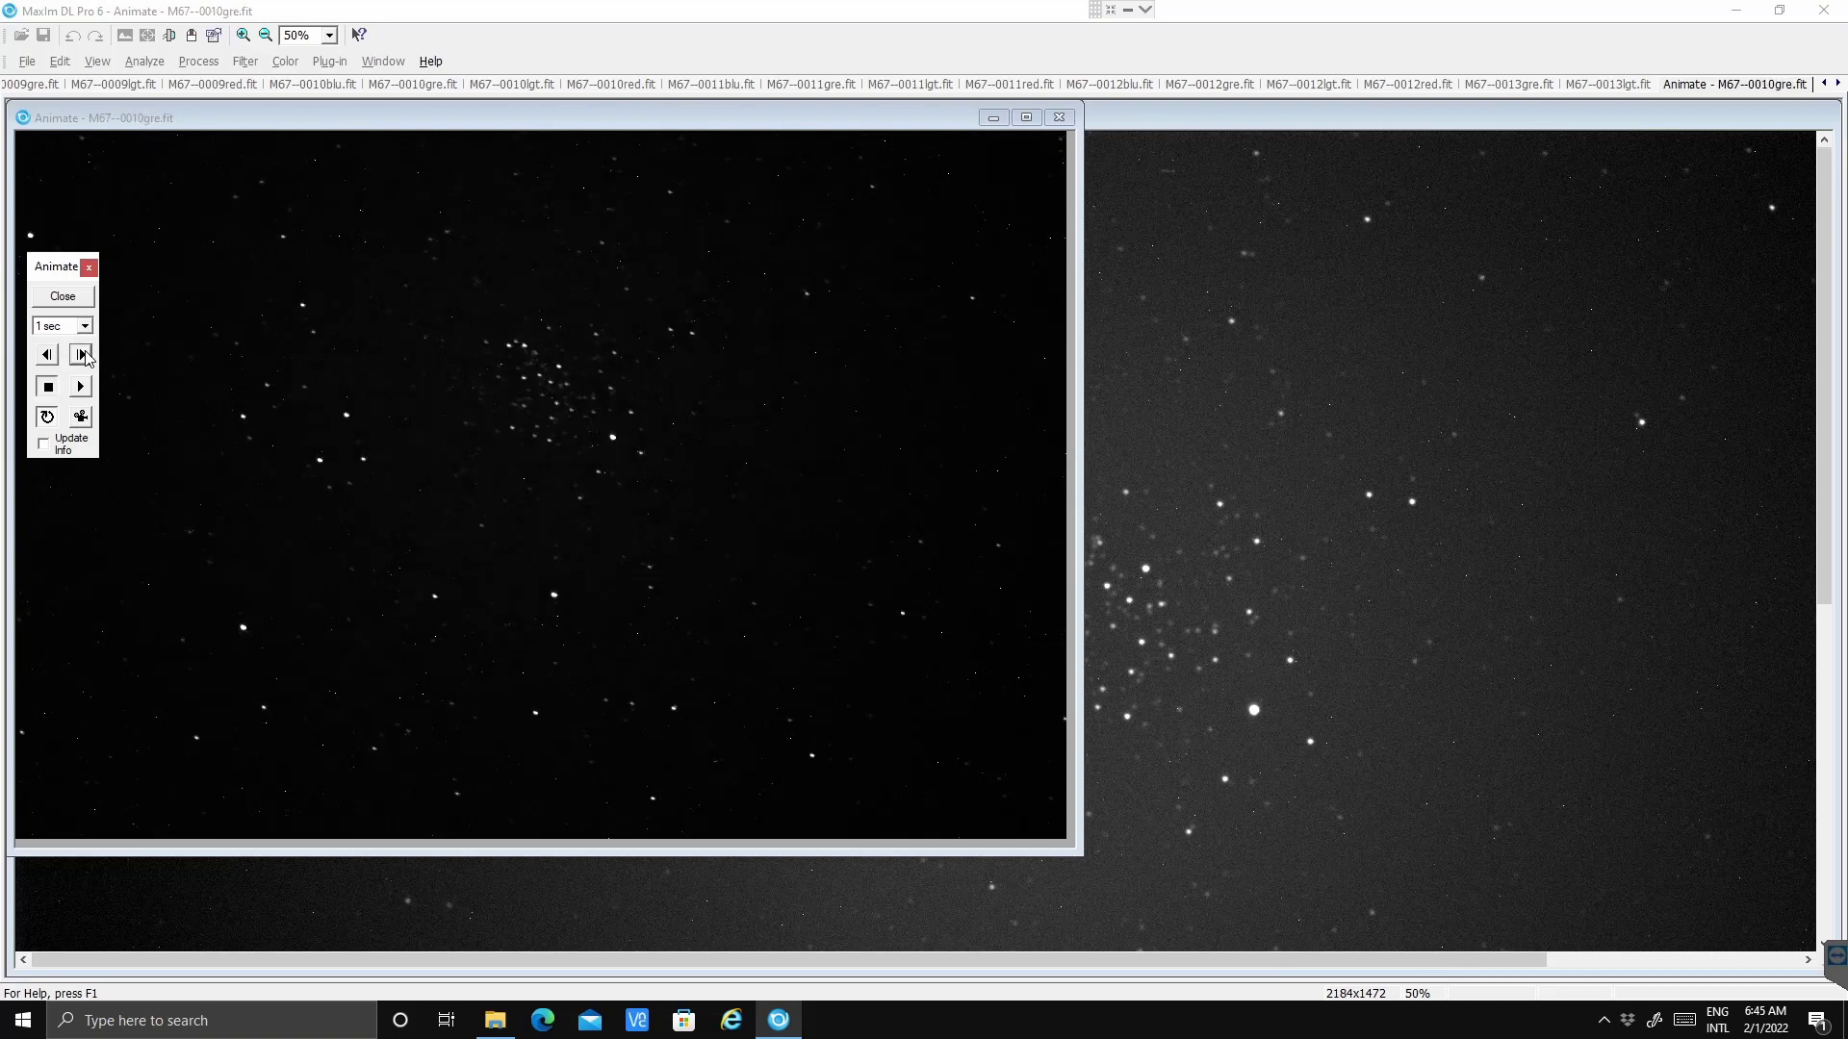
click(83, 355)
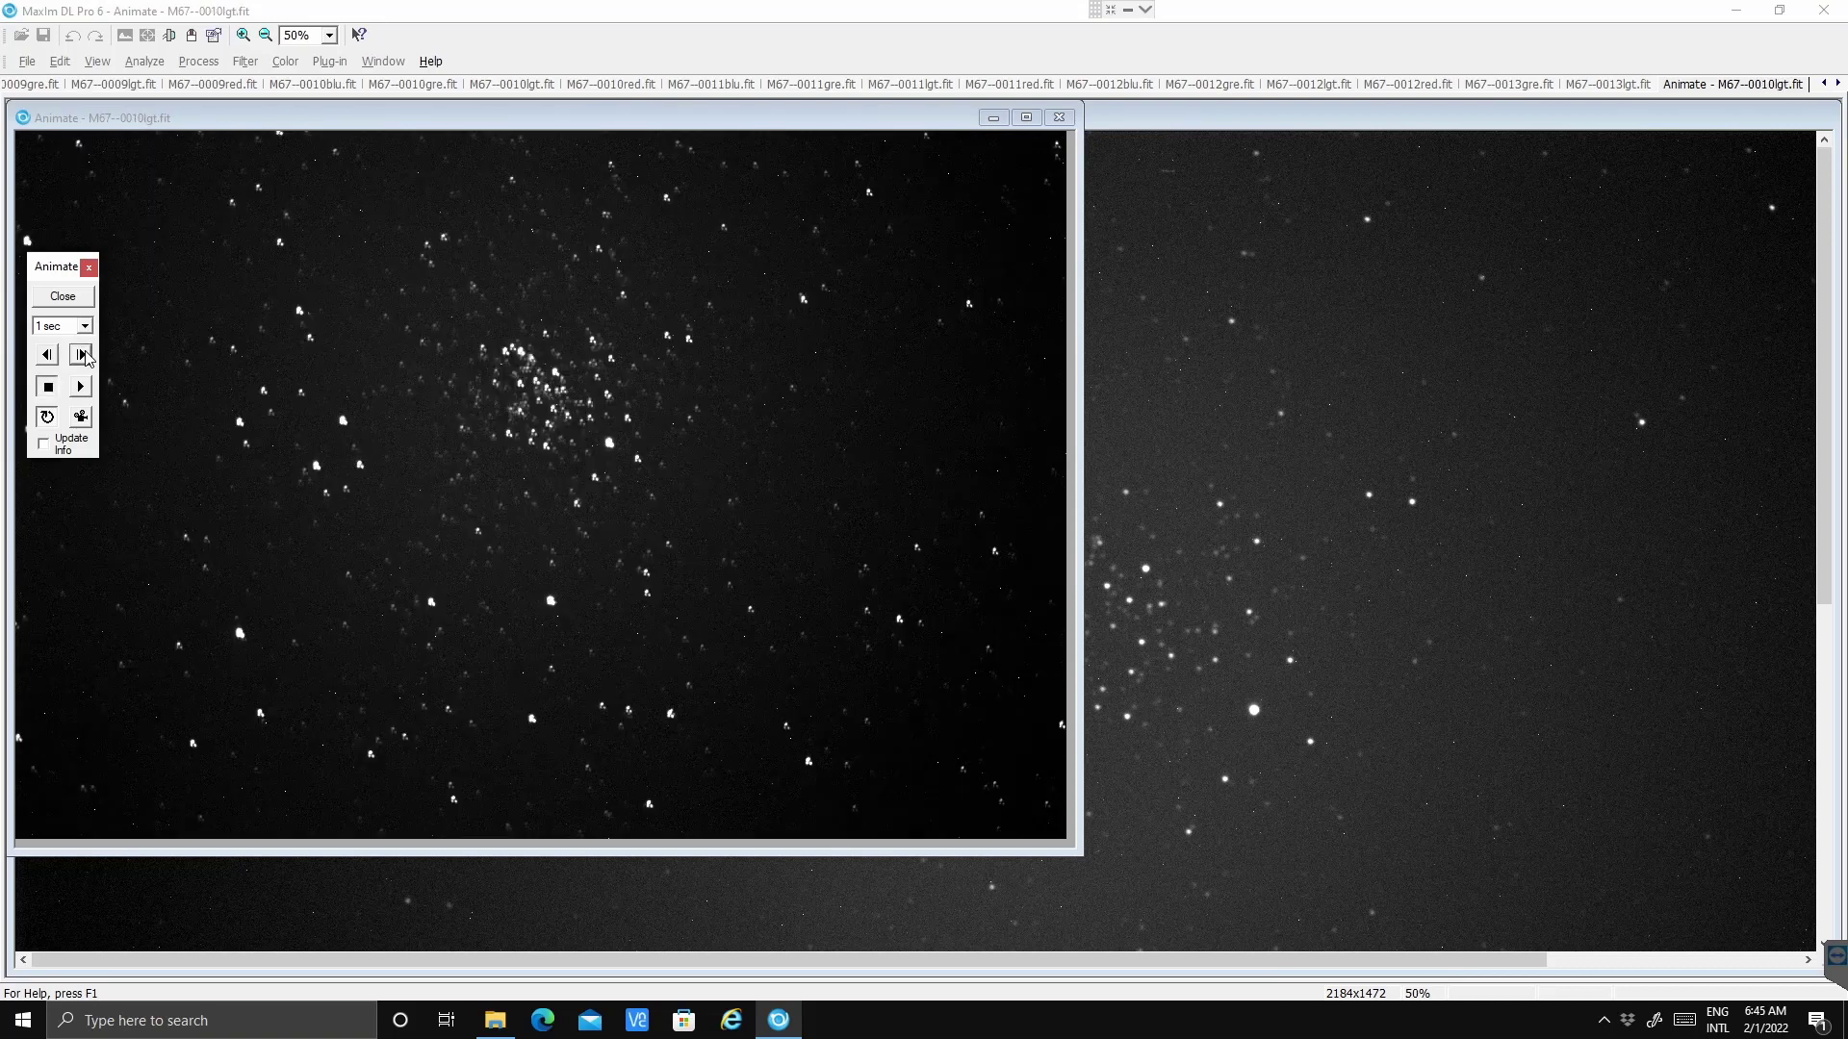
click(83, 355)
click(82, 355)
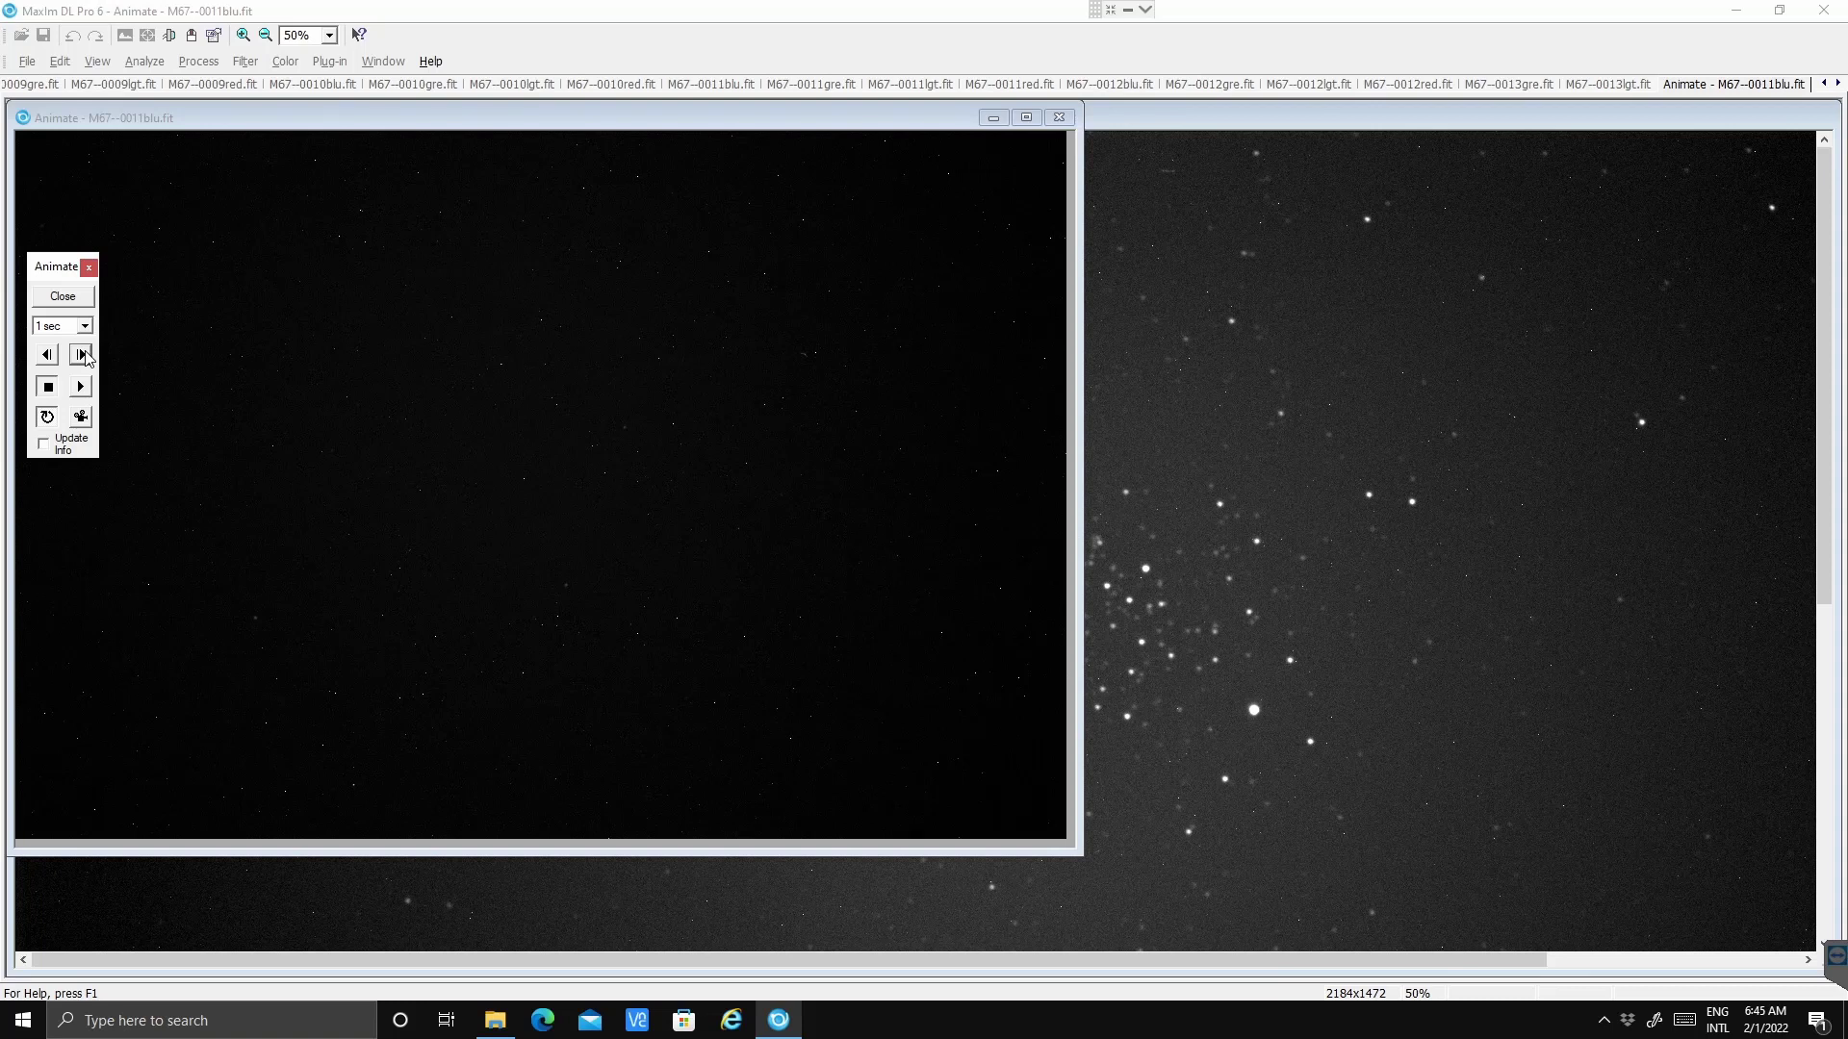
- Go through the frames from M67--0011blu.fit to M67--0013gre.fit one by one, checking how well the cluster shows
click(83, 355)
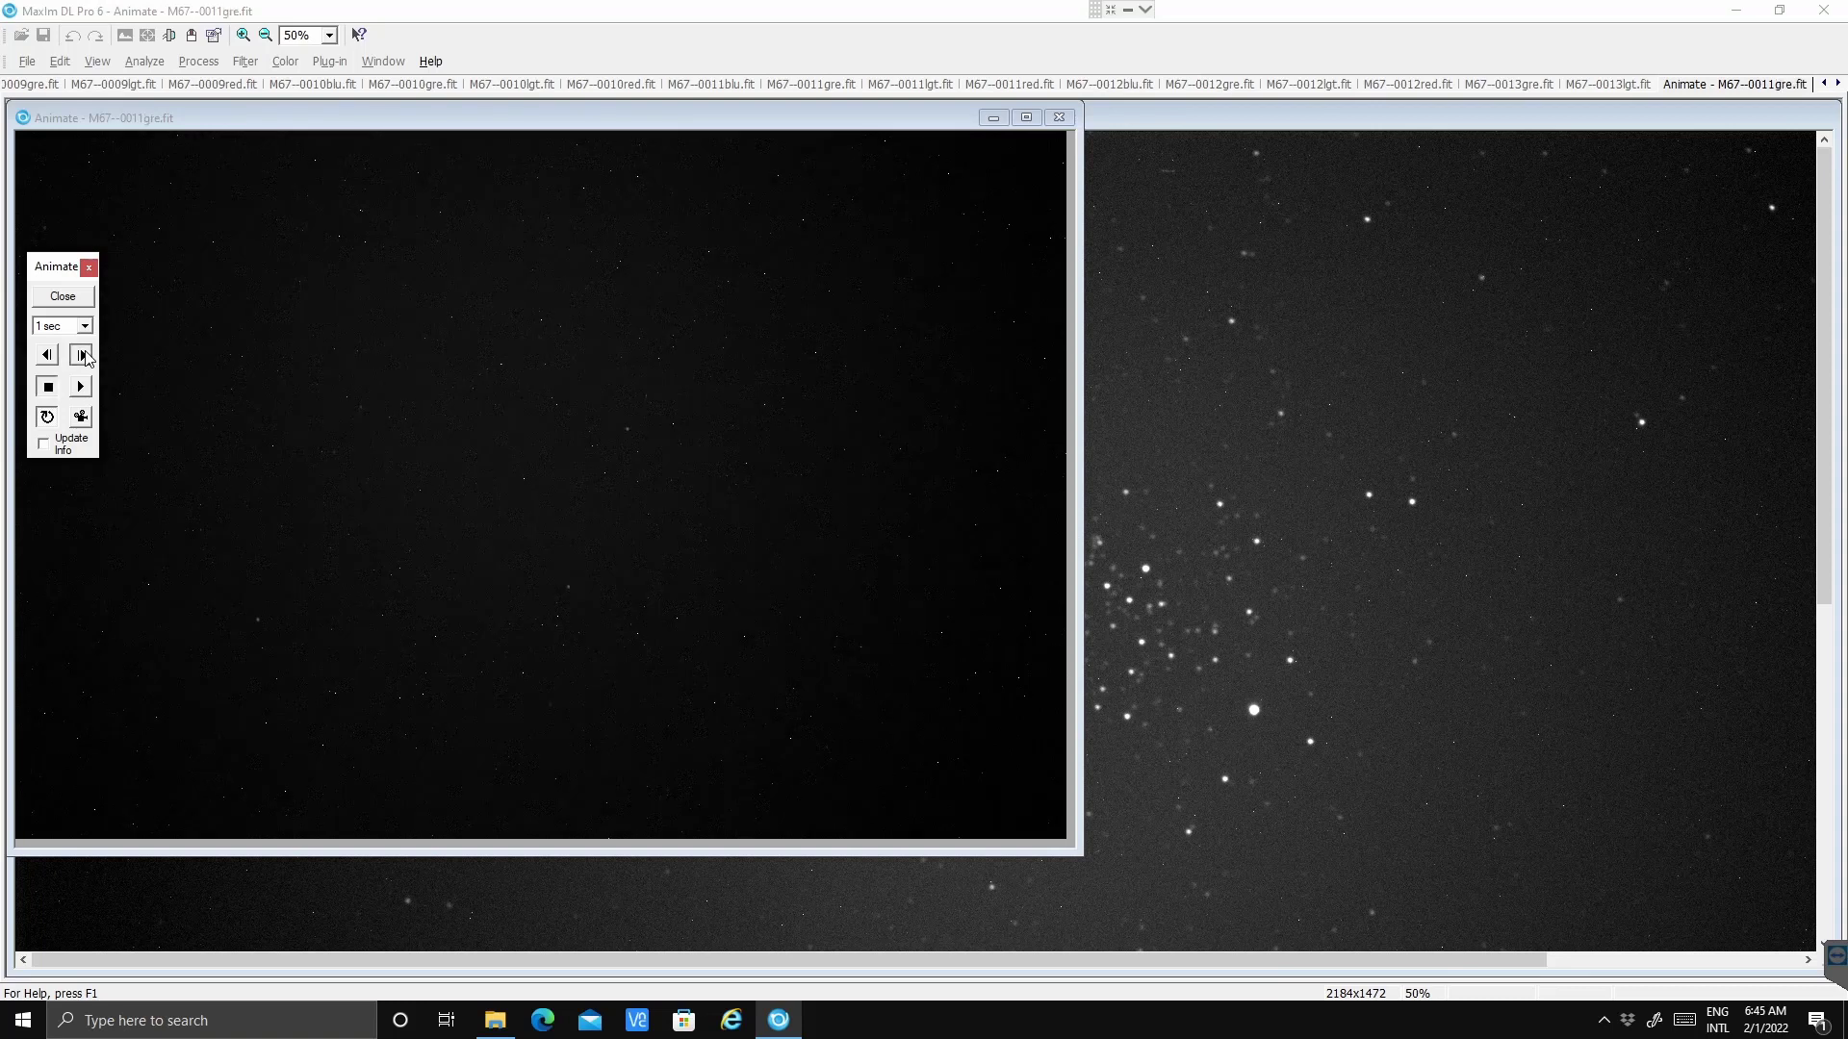
click(83, 355)
click(83, 355)
click(82, 355)
click(82, 355)
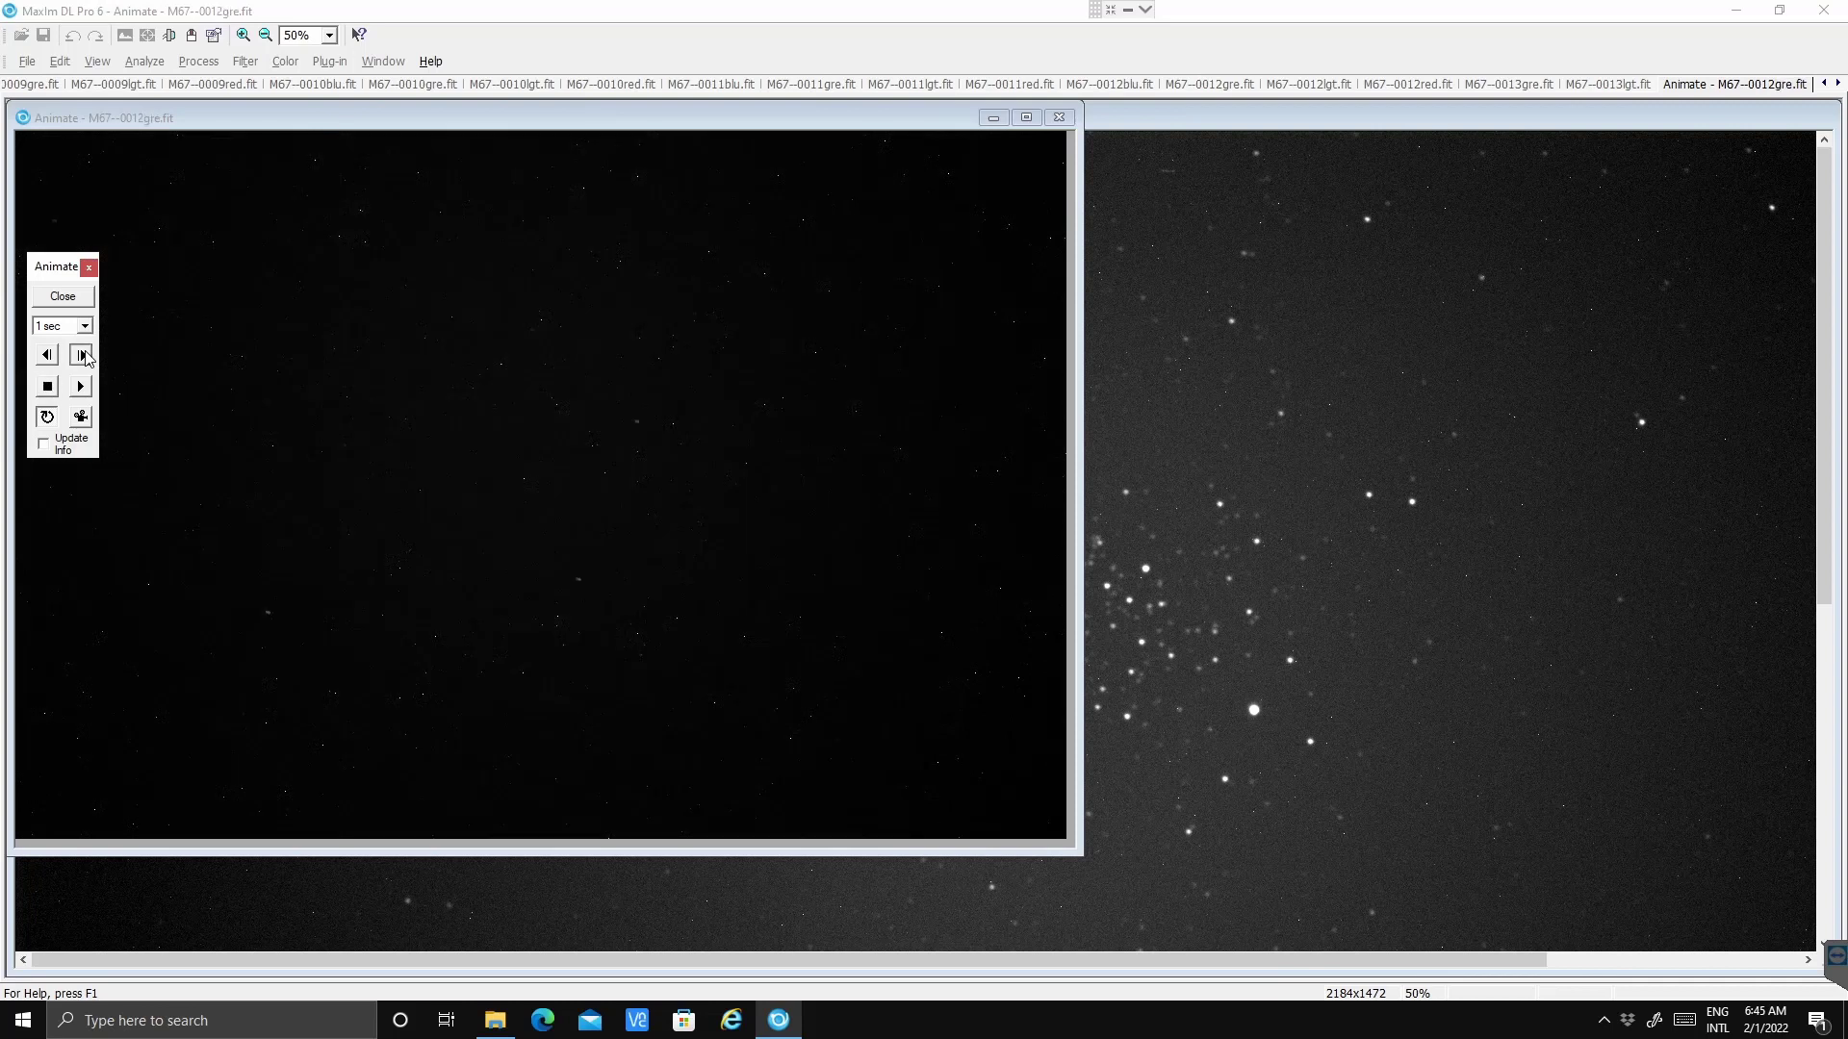
click(83, 355)
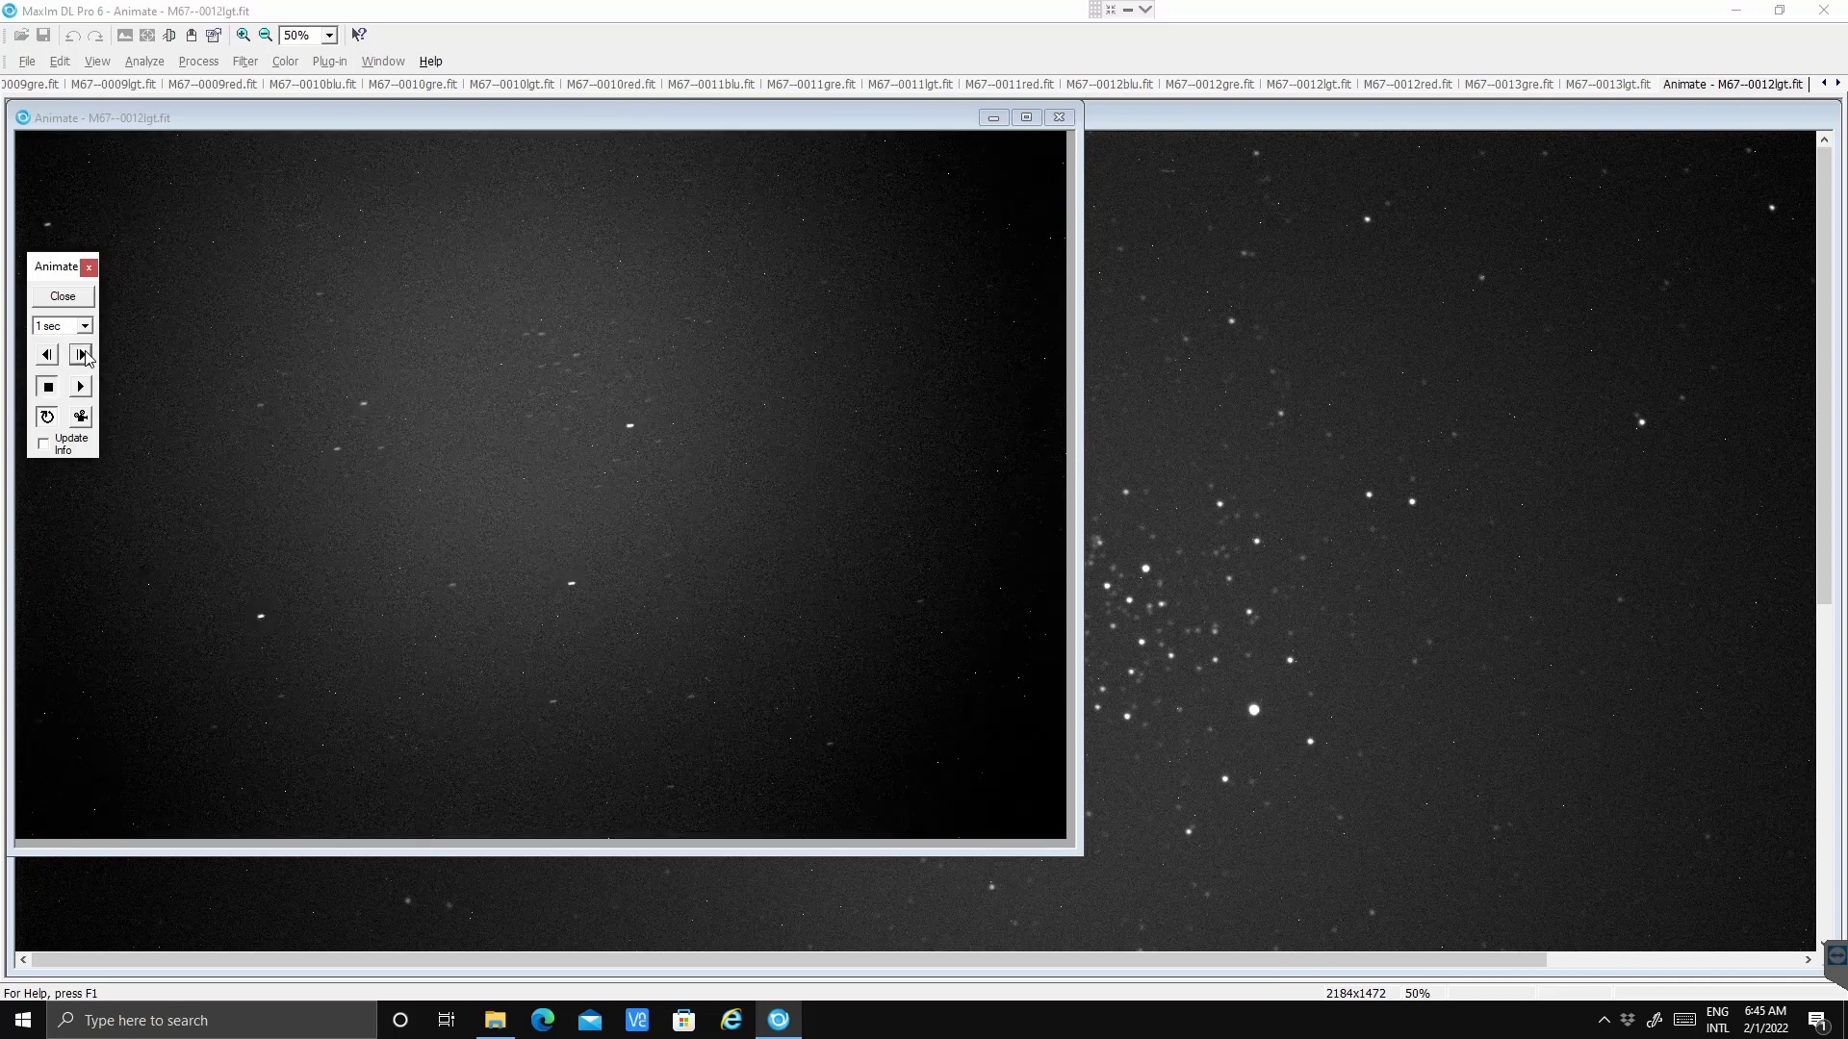
click(83, 355)
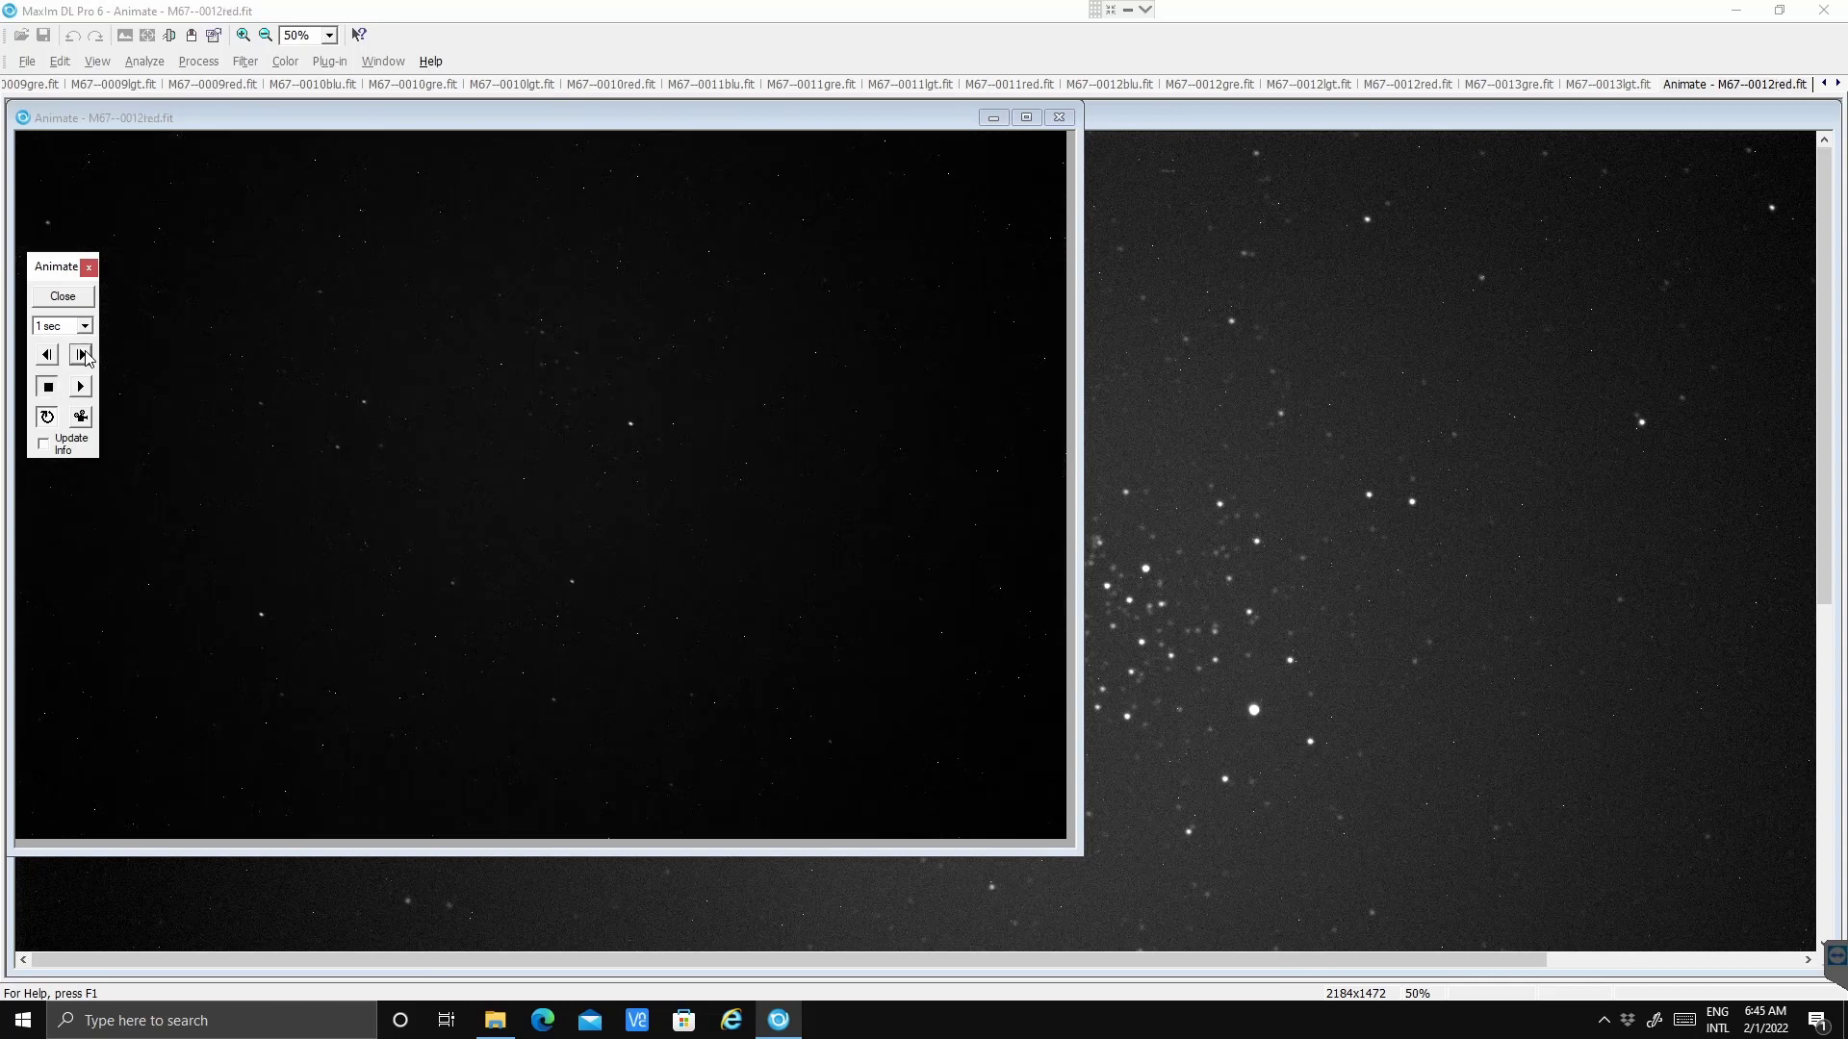
click(83, 355)
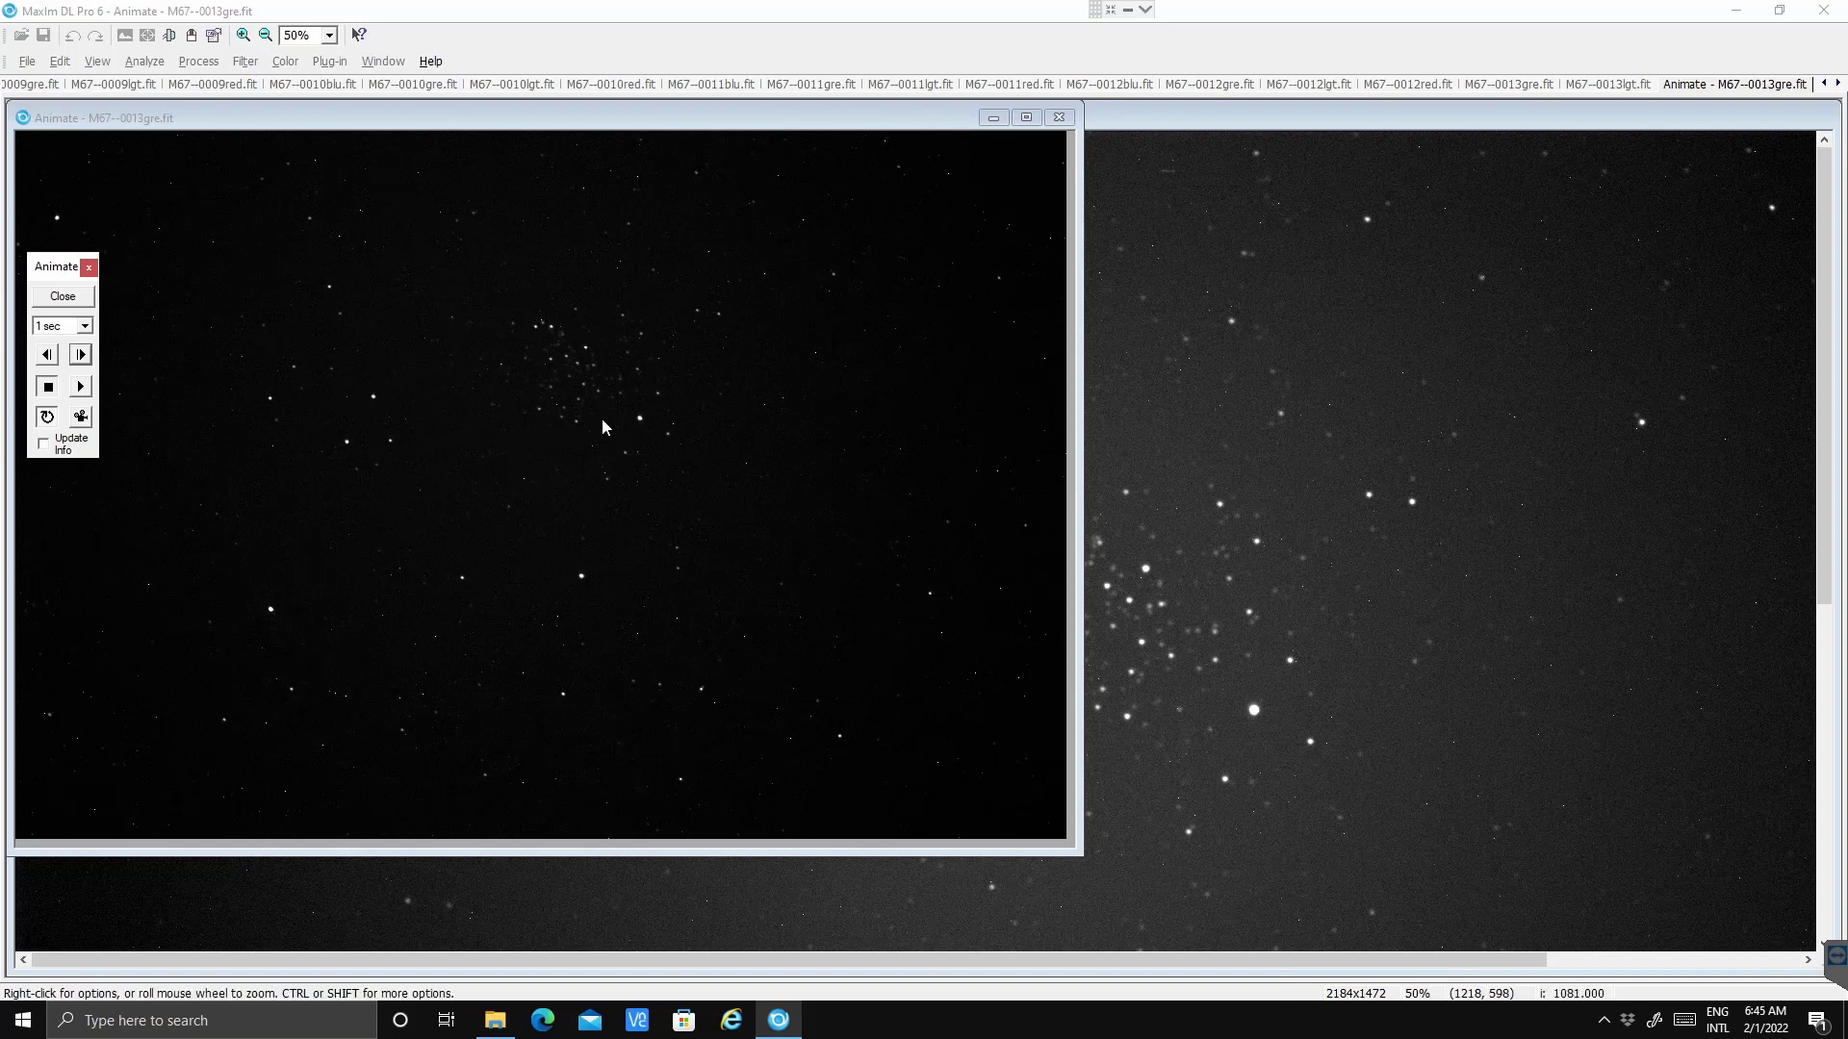
- Examine star shapes beside the cluster up close in M67--0013gre.fit, M67--0013lgt.fit and M67--0013red.fit, then return to the 50% view
scroll(602, 418, up, 3)
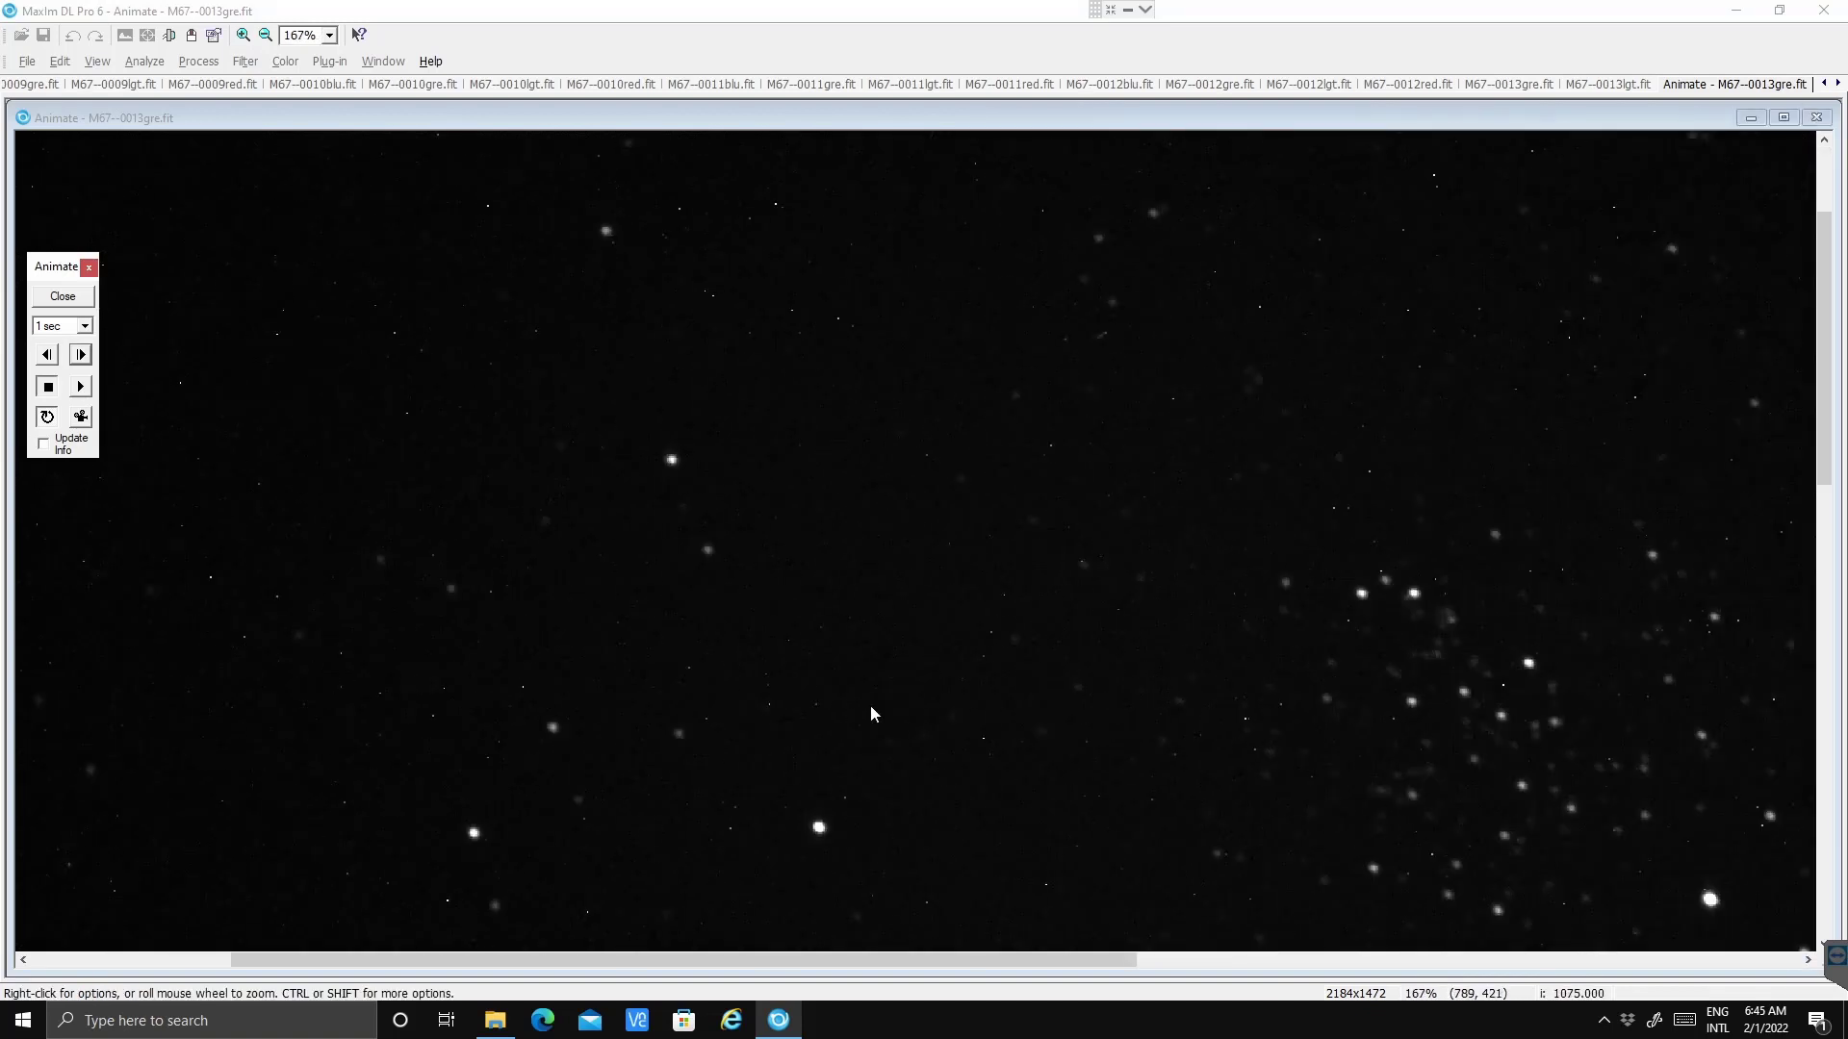
click(81, 356)
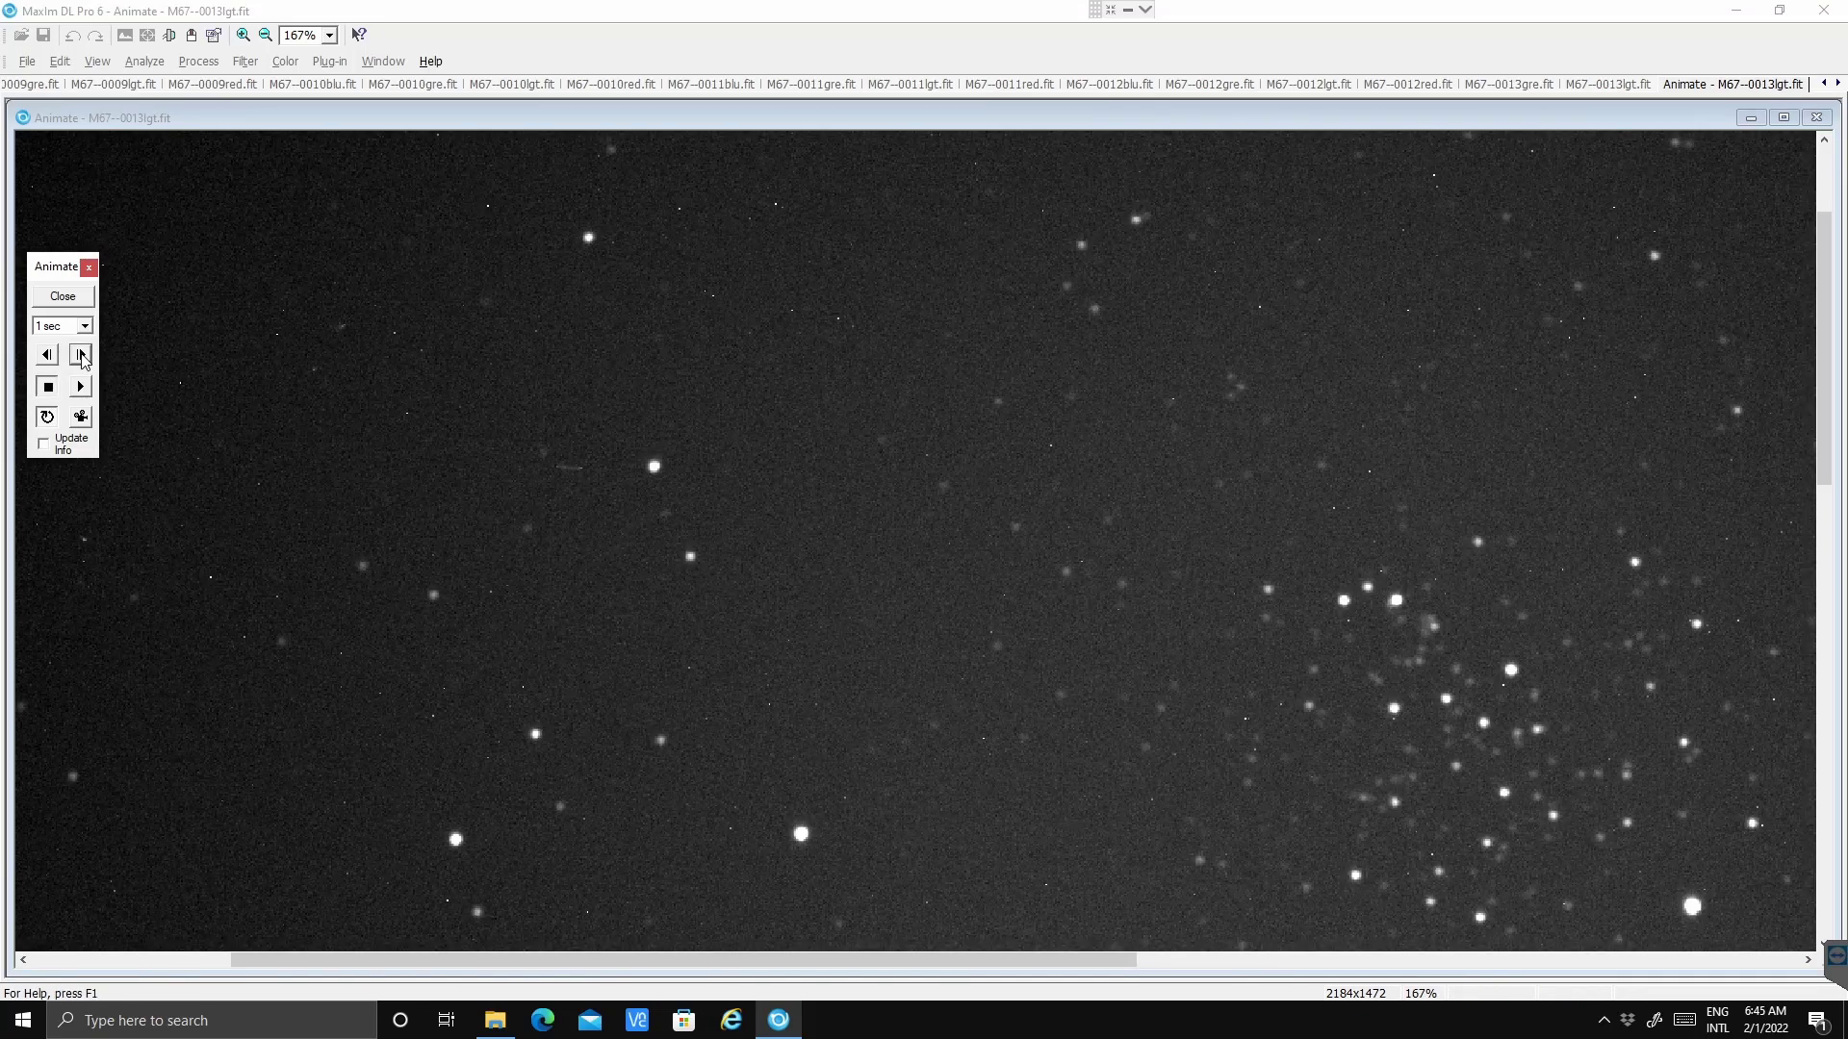
click(81, 355)
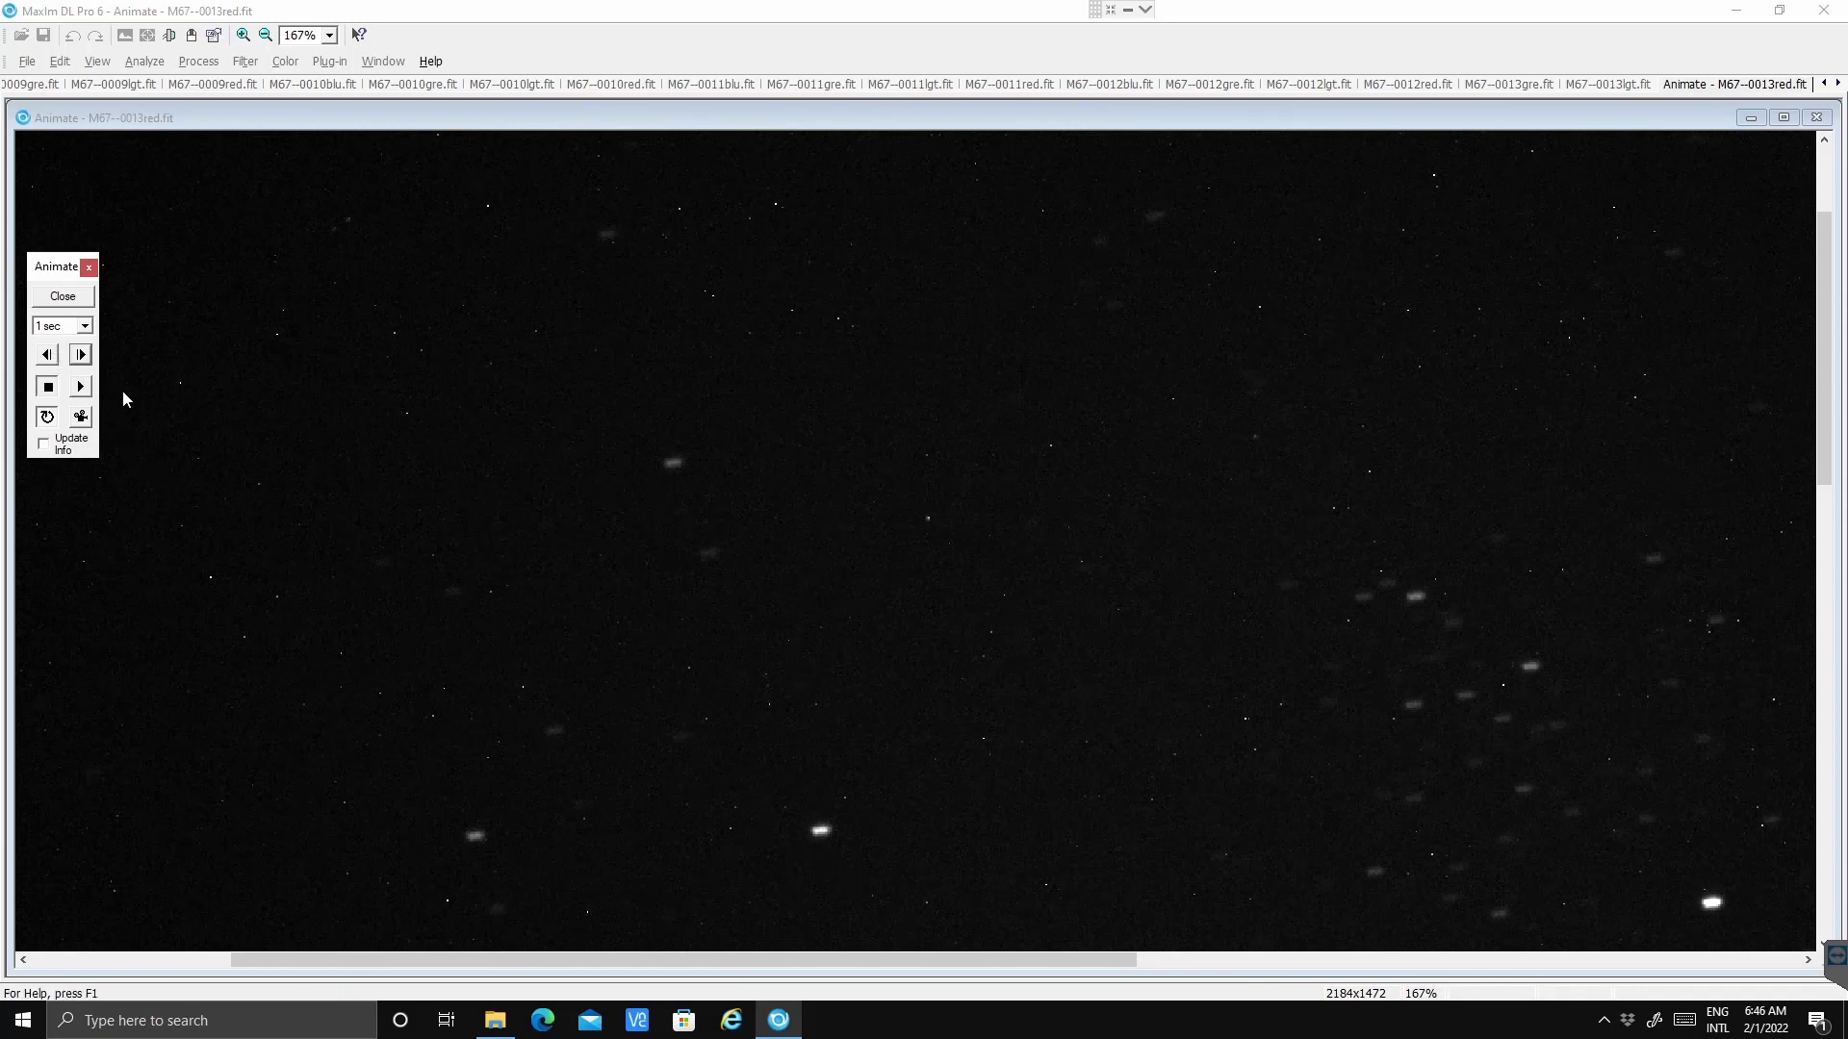
scroll(352, 473, down, 2)
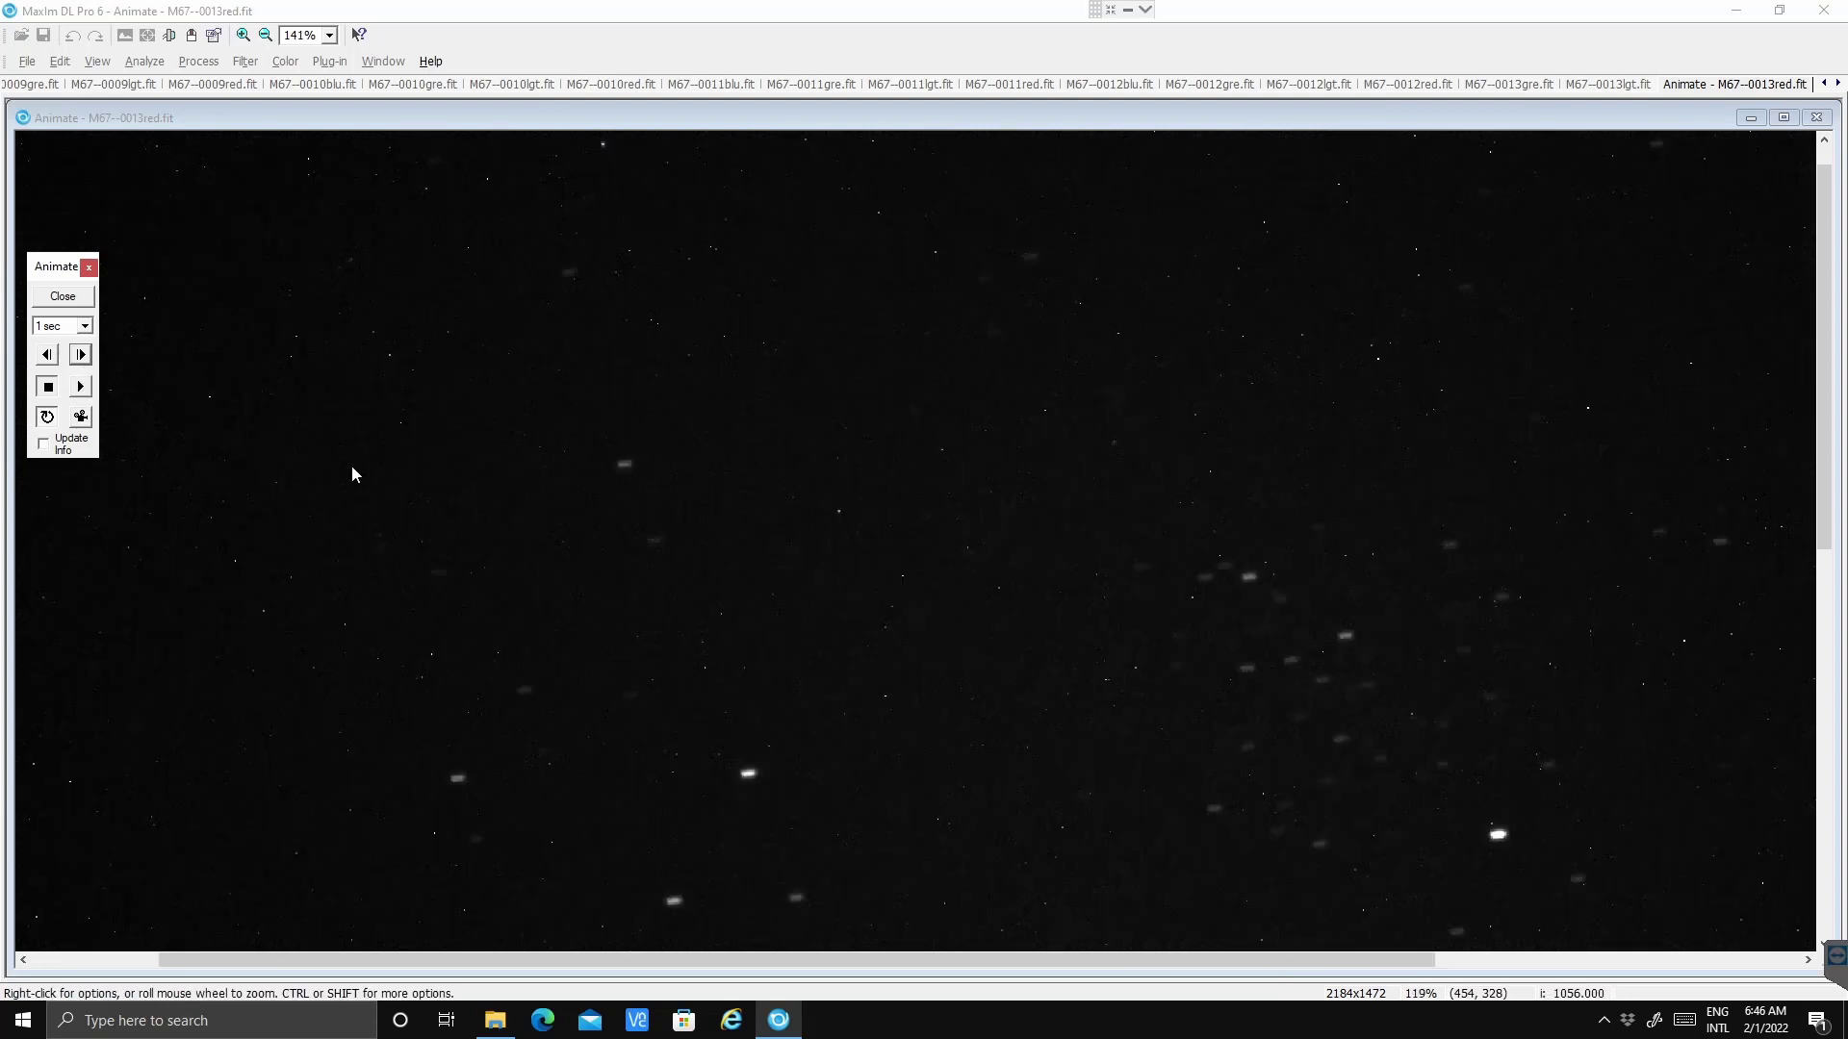
scroll(352, 471, down, 5)
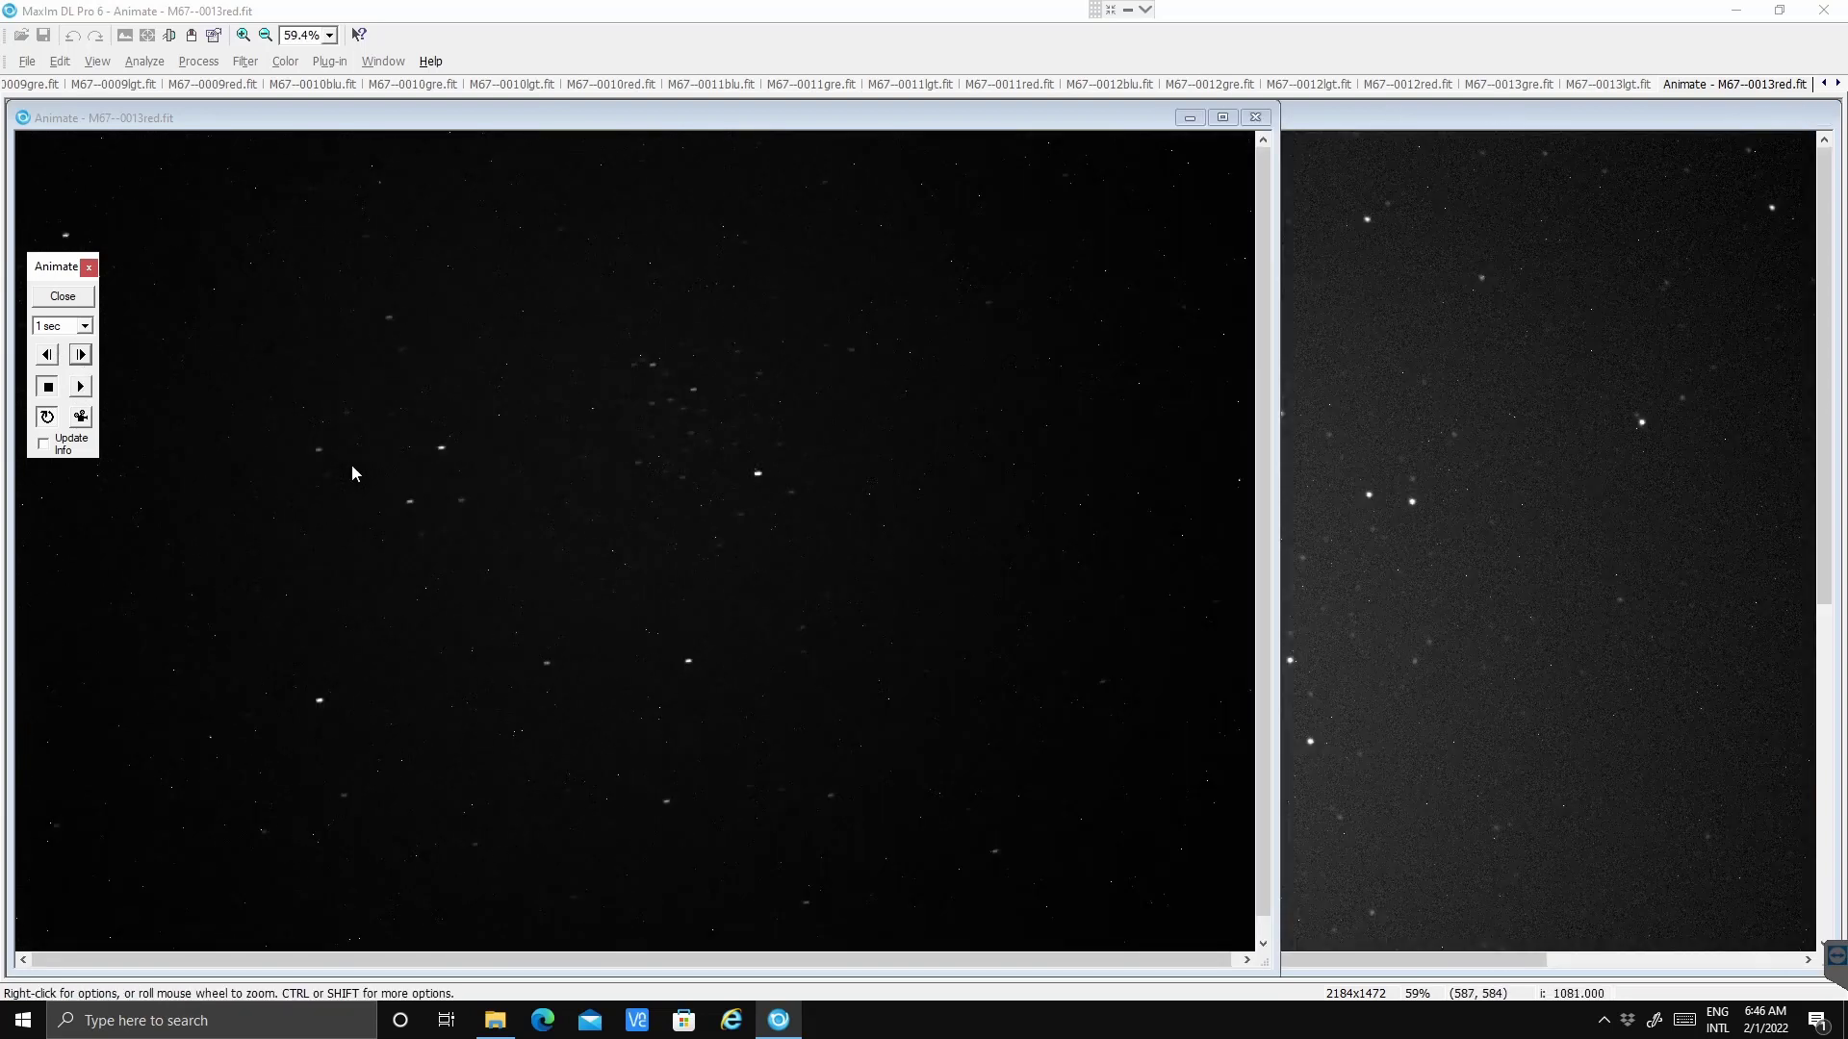
scroll(352, 473, down, 1)
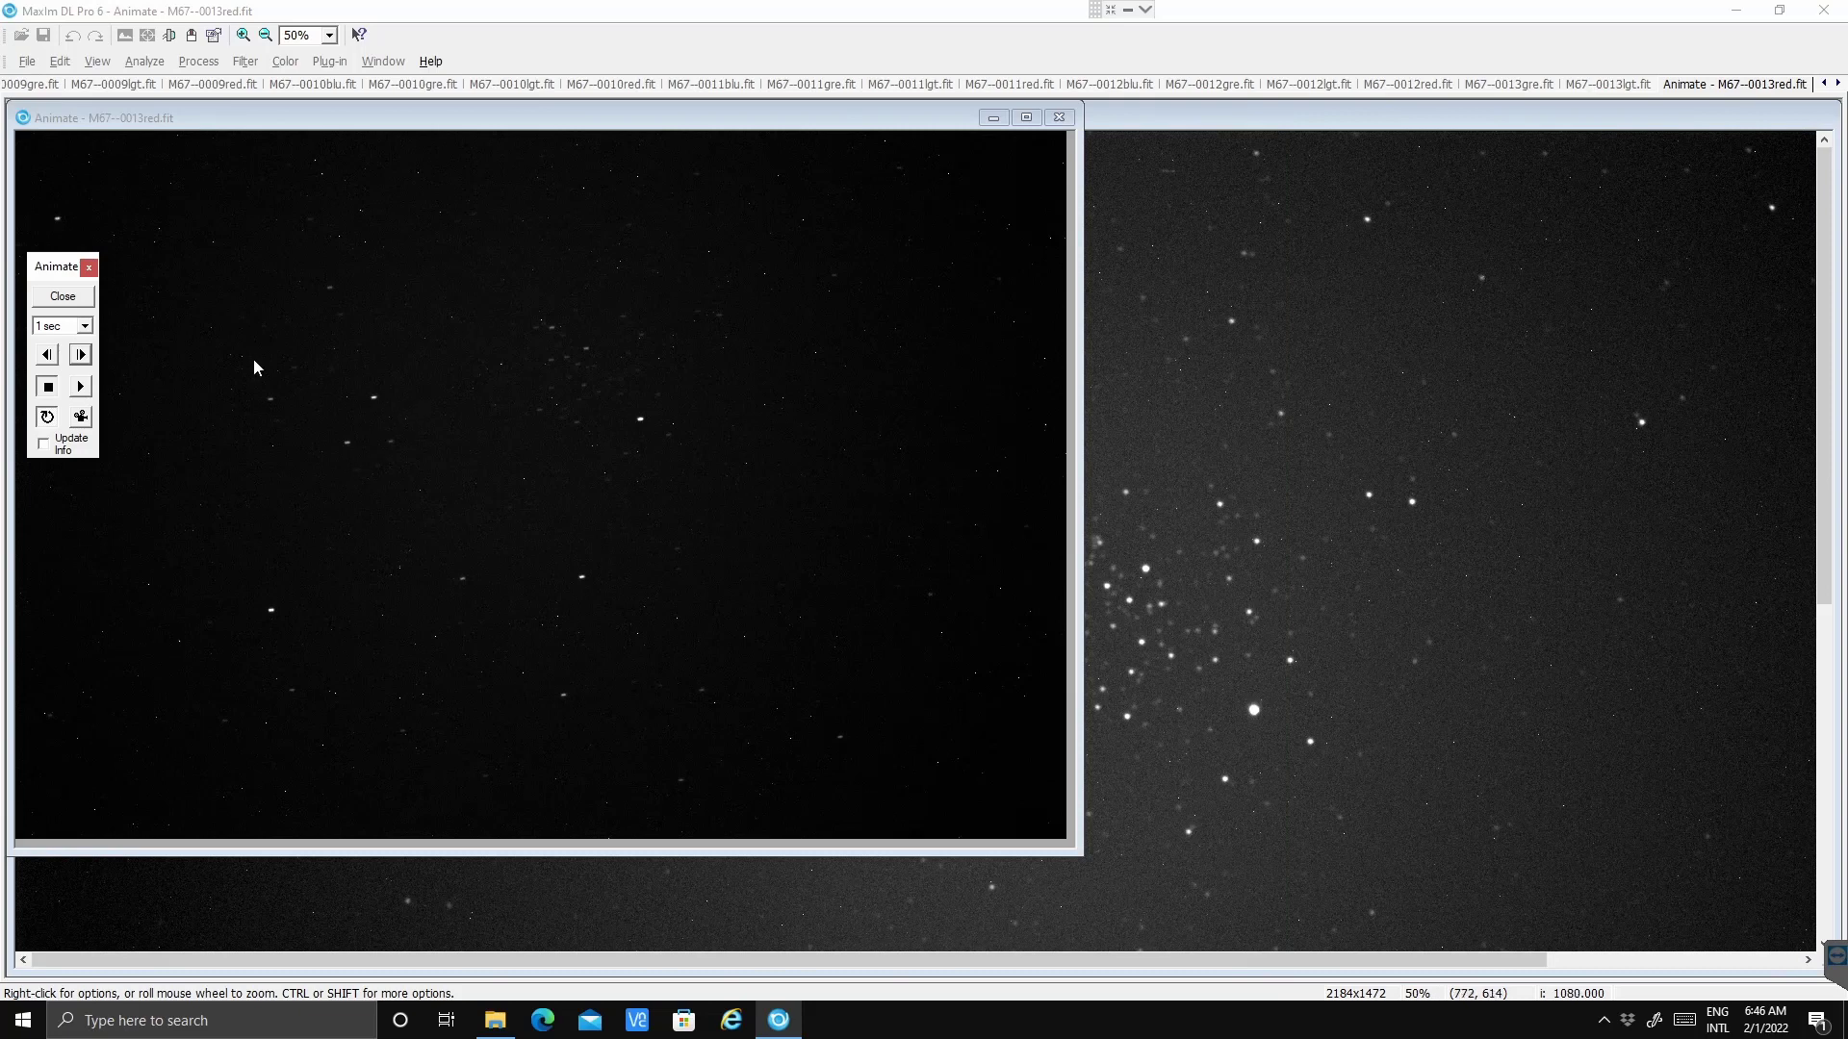
- Continue past the end of the sequence to its first frame and review each frame up to M67--0002red.fit
click(82, 355)
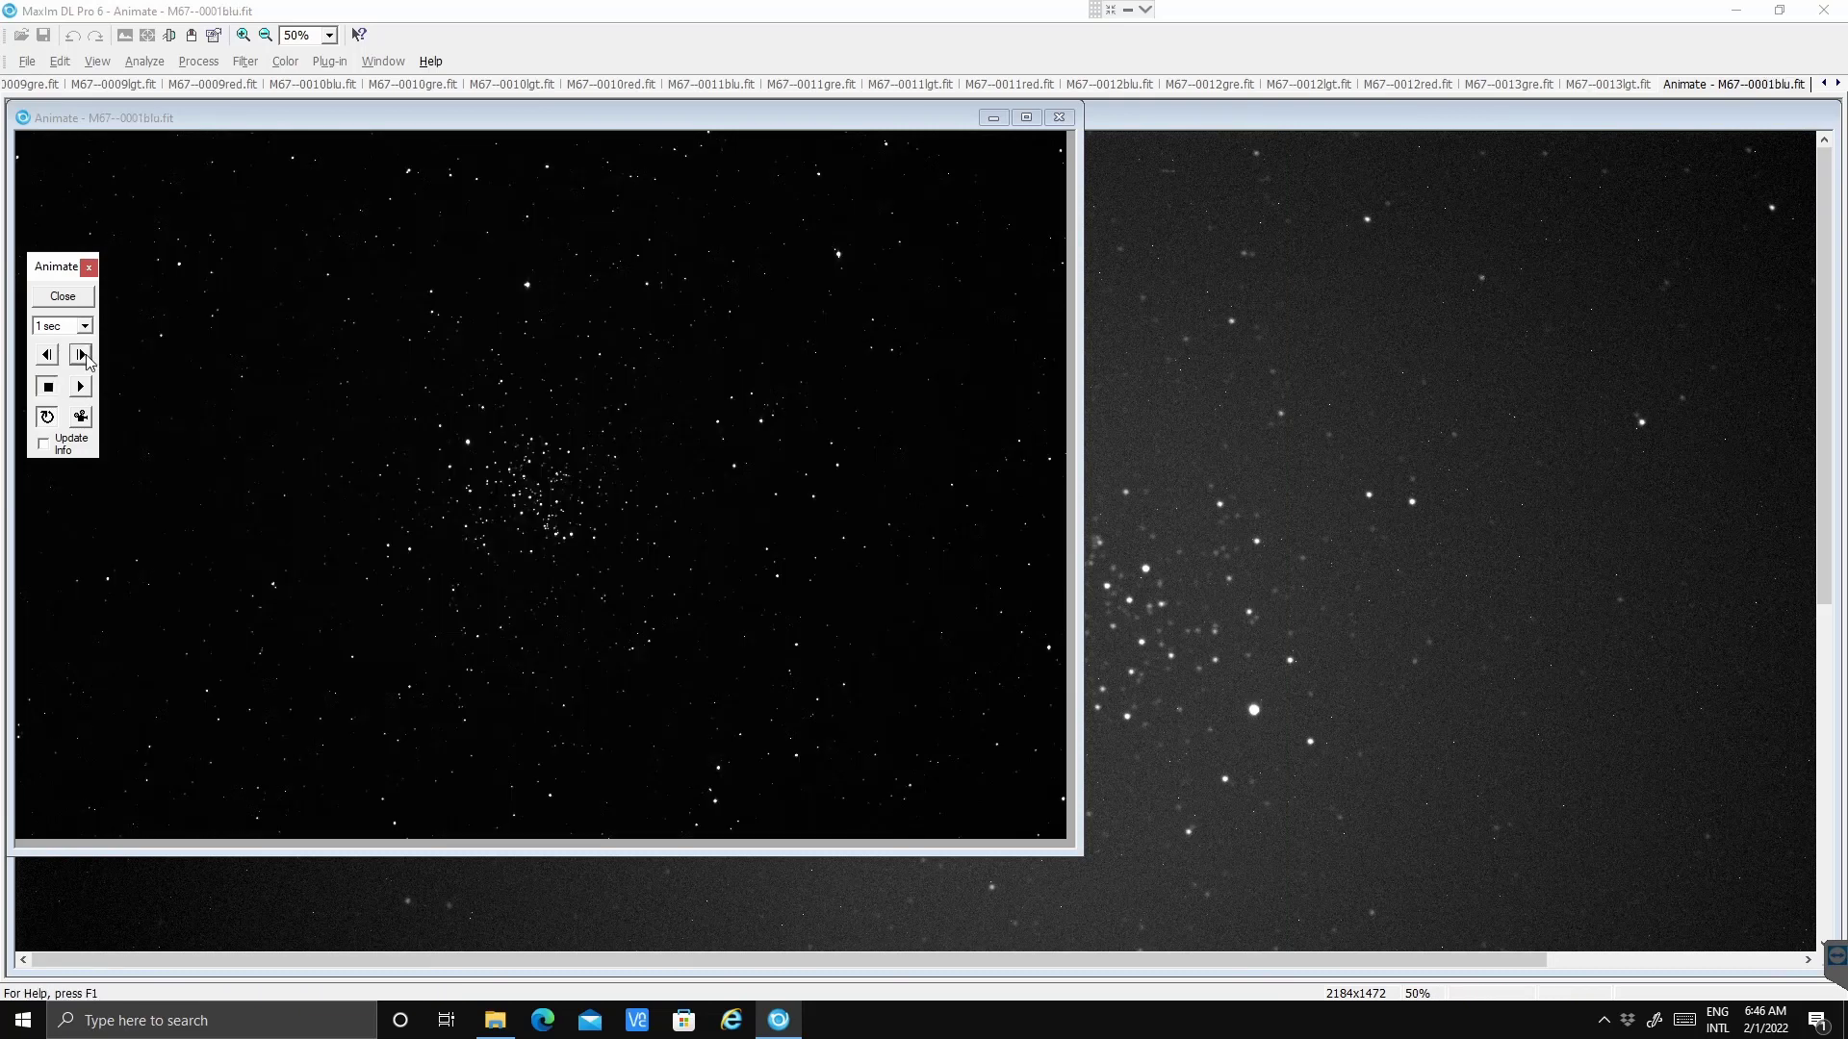
click(82, 355)
click(82, 355)
click(82, 355)
click(82, 356)
click(82, 355)
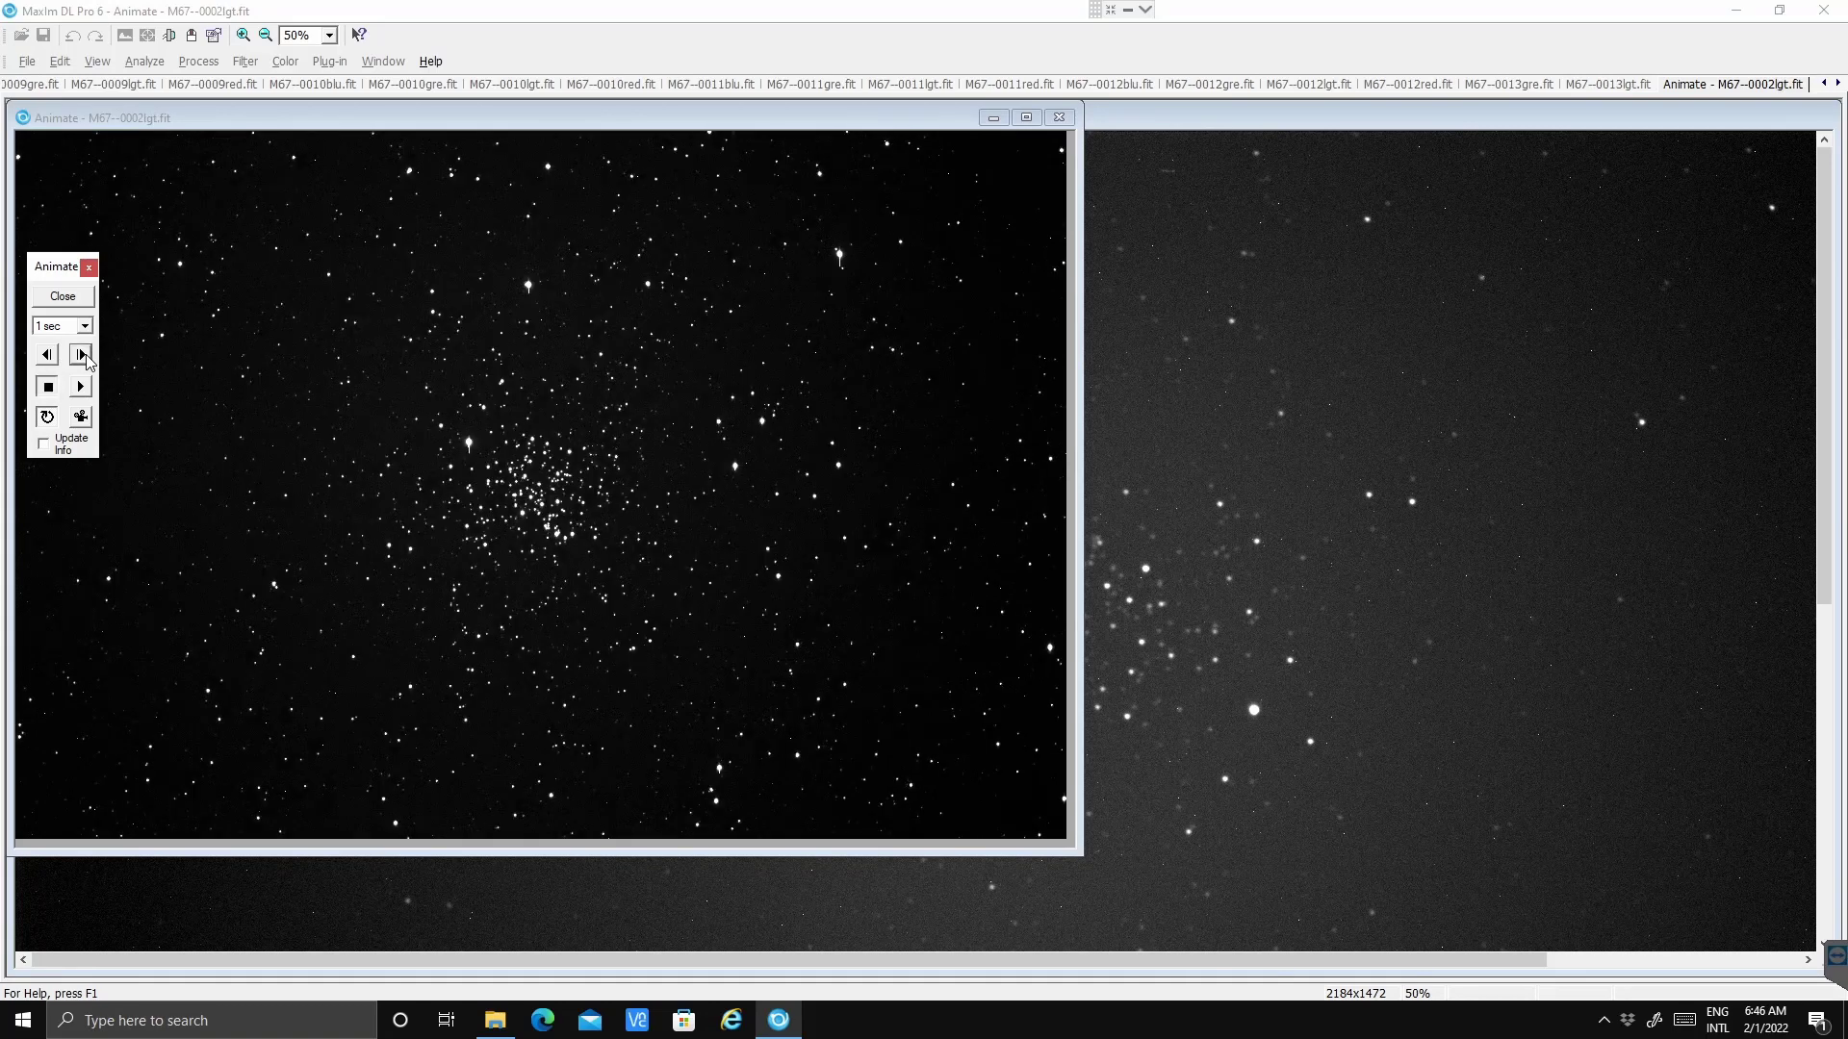
click(81, 355)
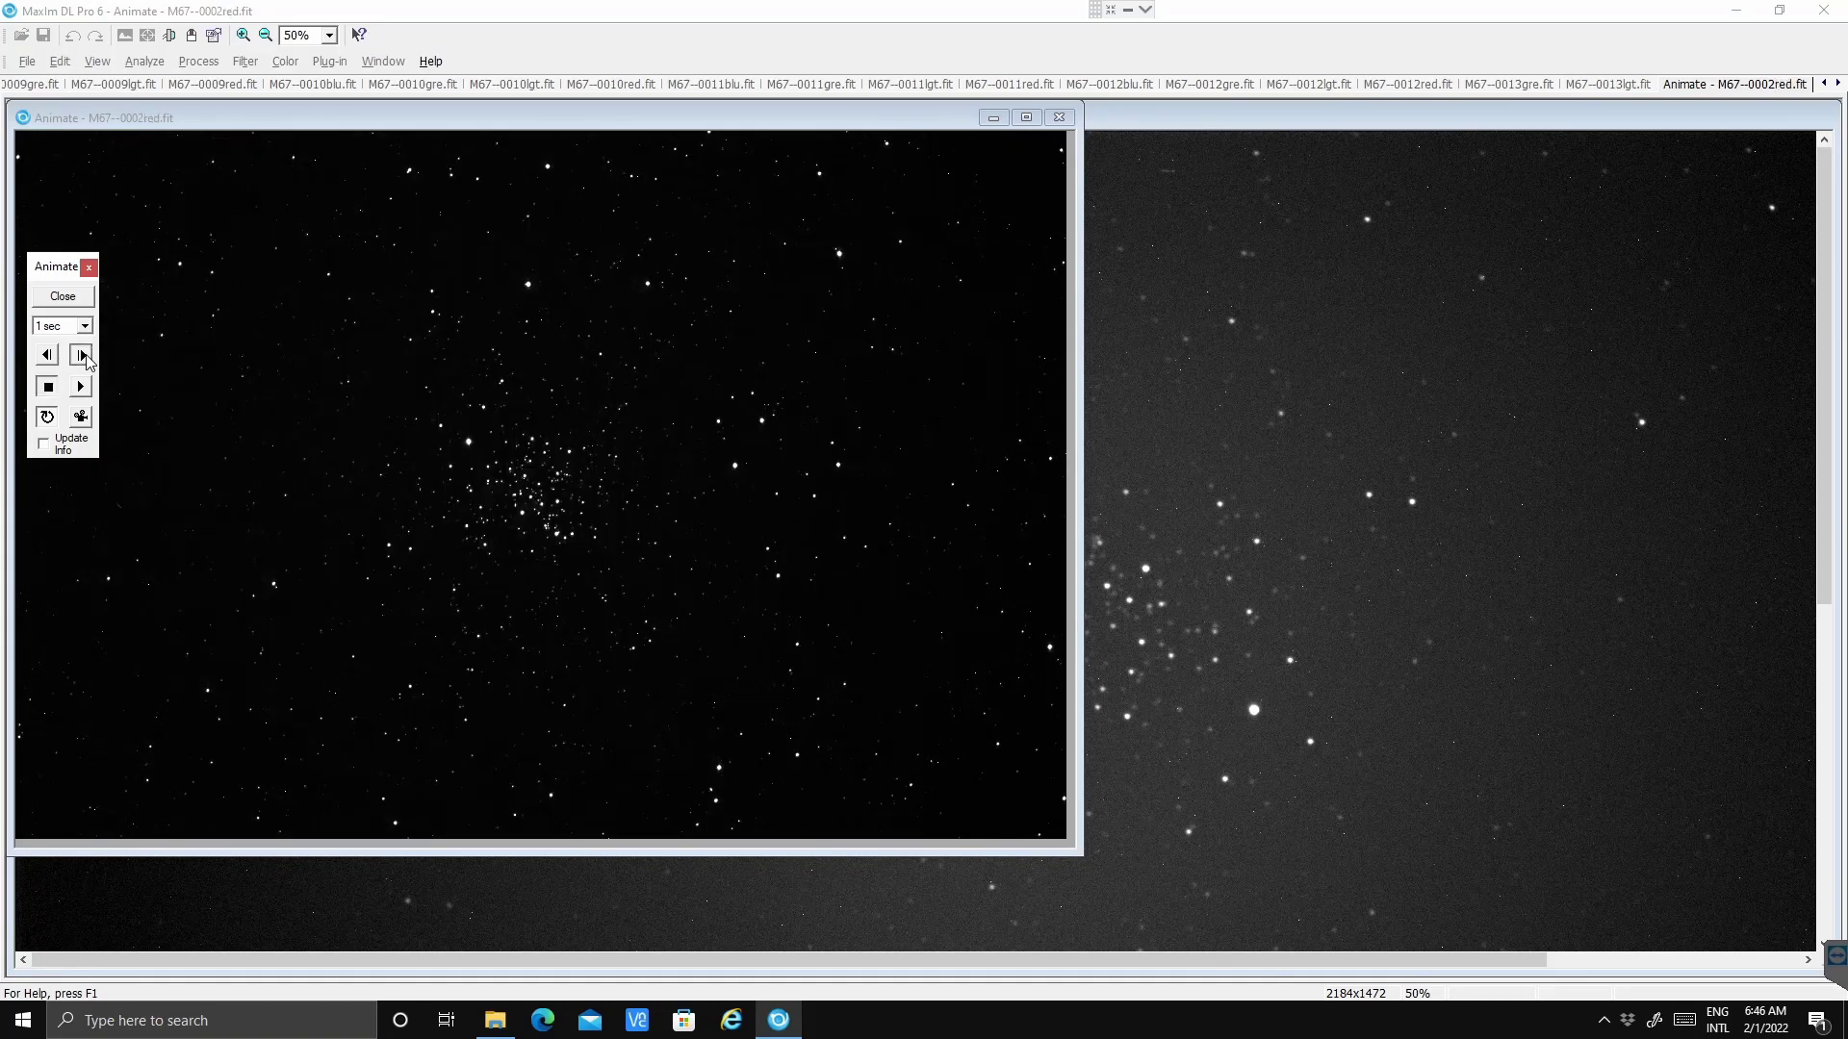
- Advance one frame at a time from M67--0002red.fit to M67--0004gre.fit, comparing M67--0004blu.fit with its neighbours
click(82, 355)
click(82, 355)
click(82, 355)
click(82, 355)
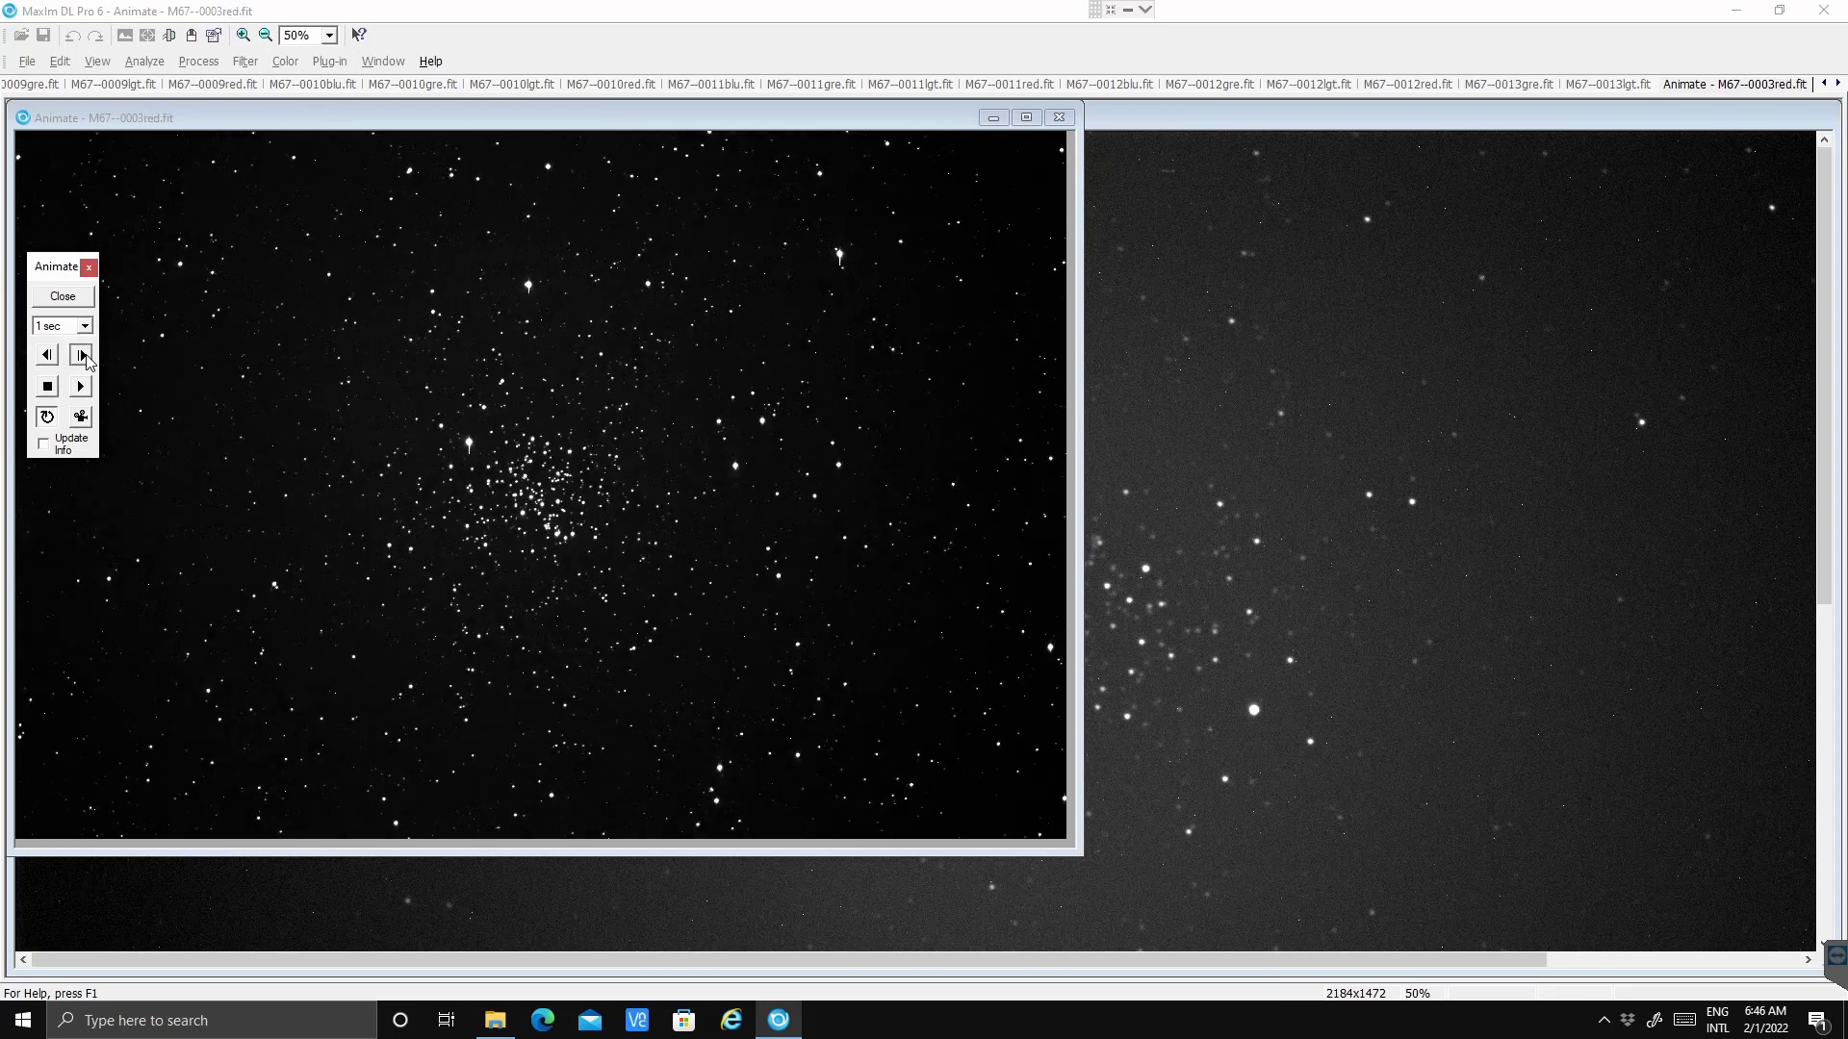
click(82, 355)
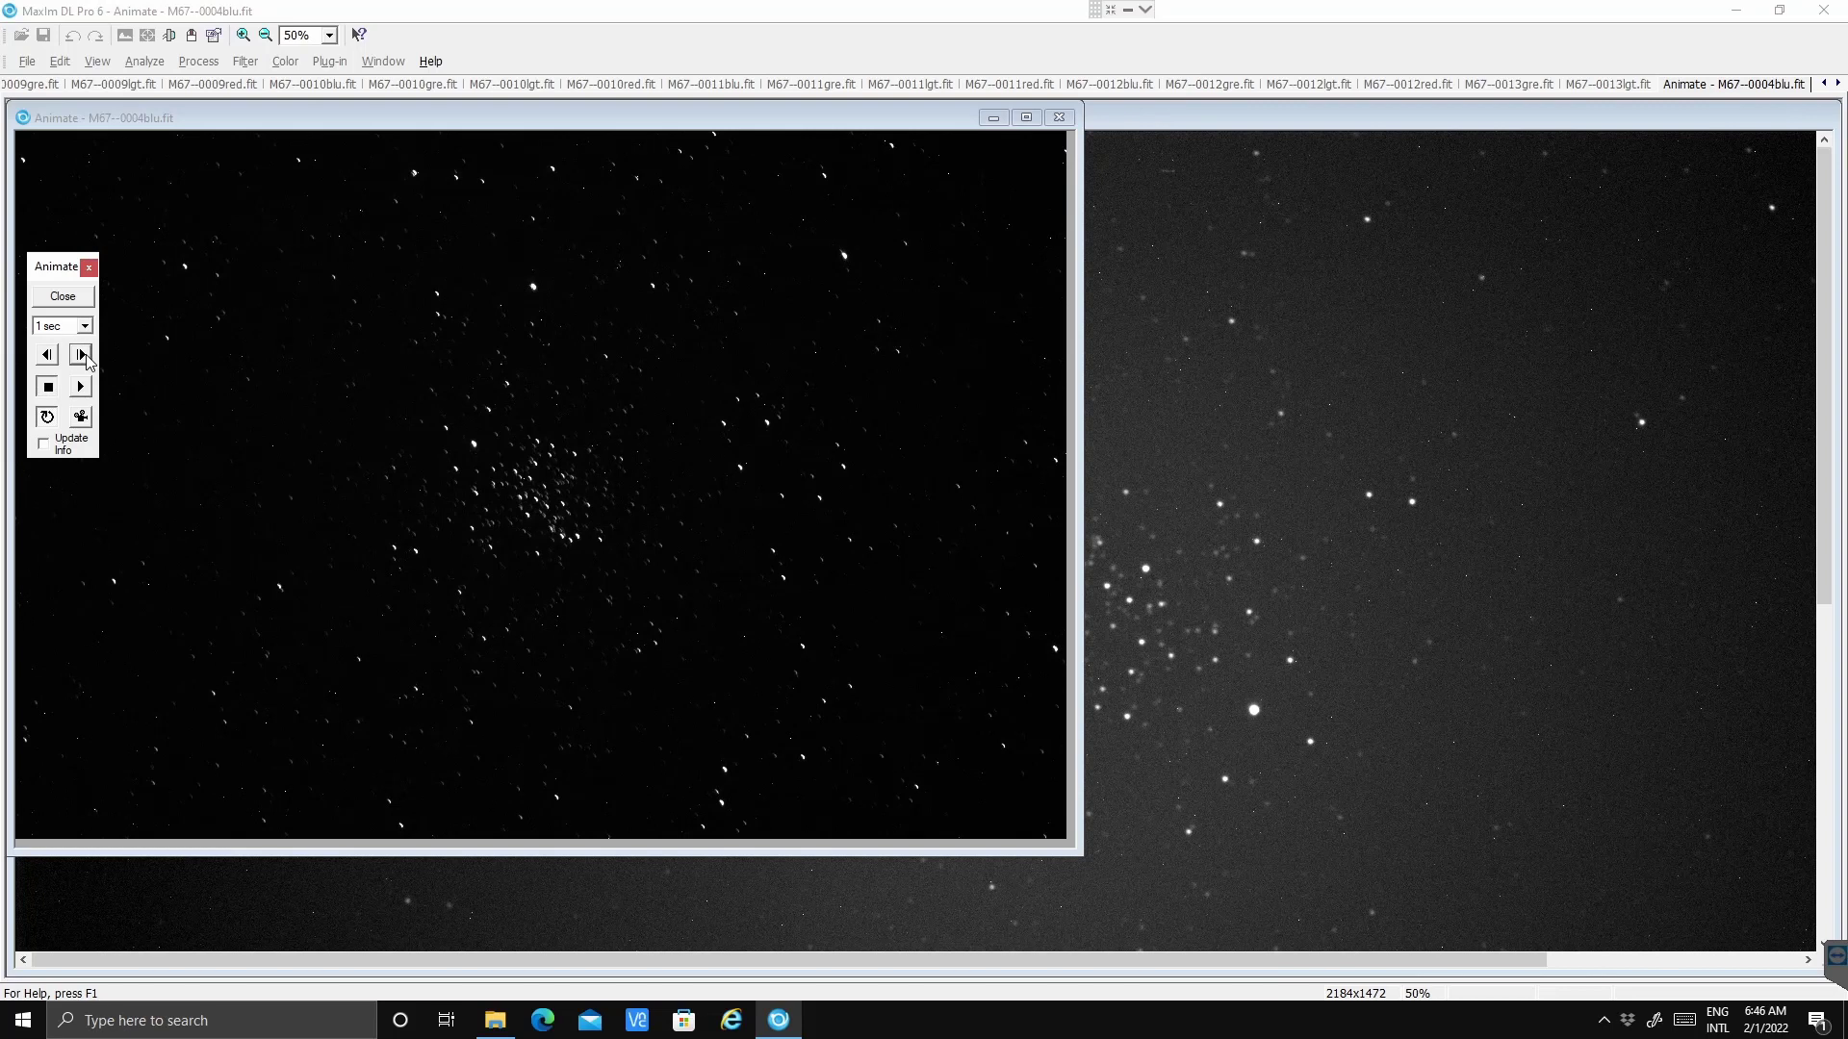
click(82, 355)
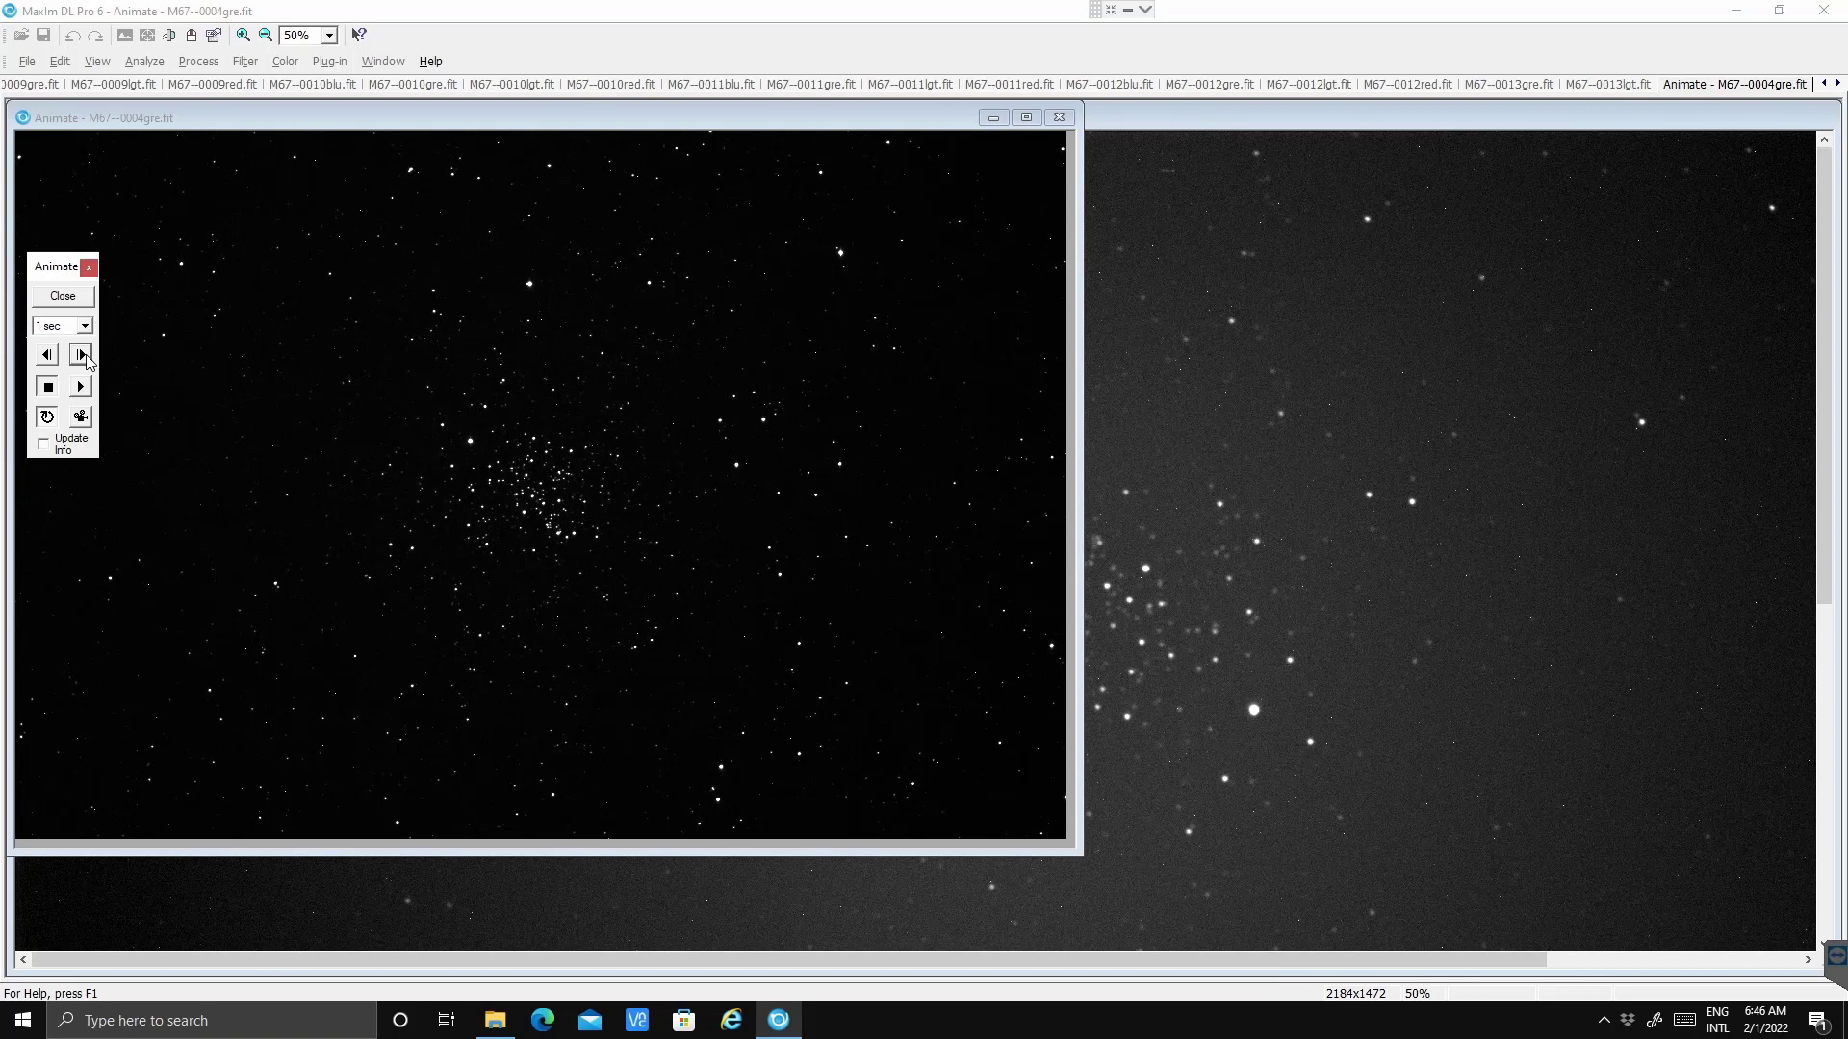
- Advance one frame at a time from M67--0004gre.fit to M67--0005red.fit, comparing the star shapes
click(83, 355)
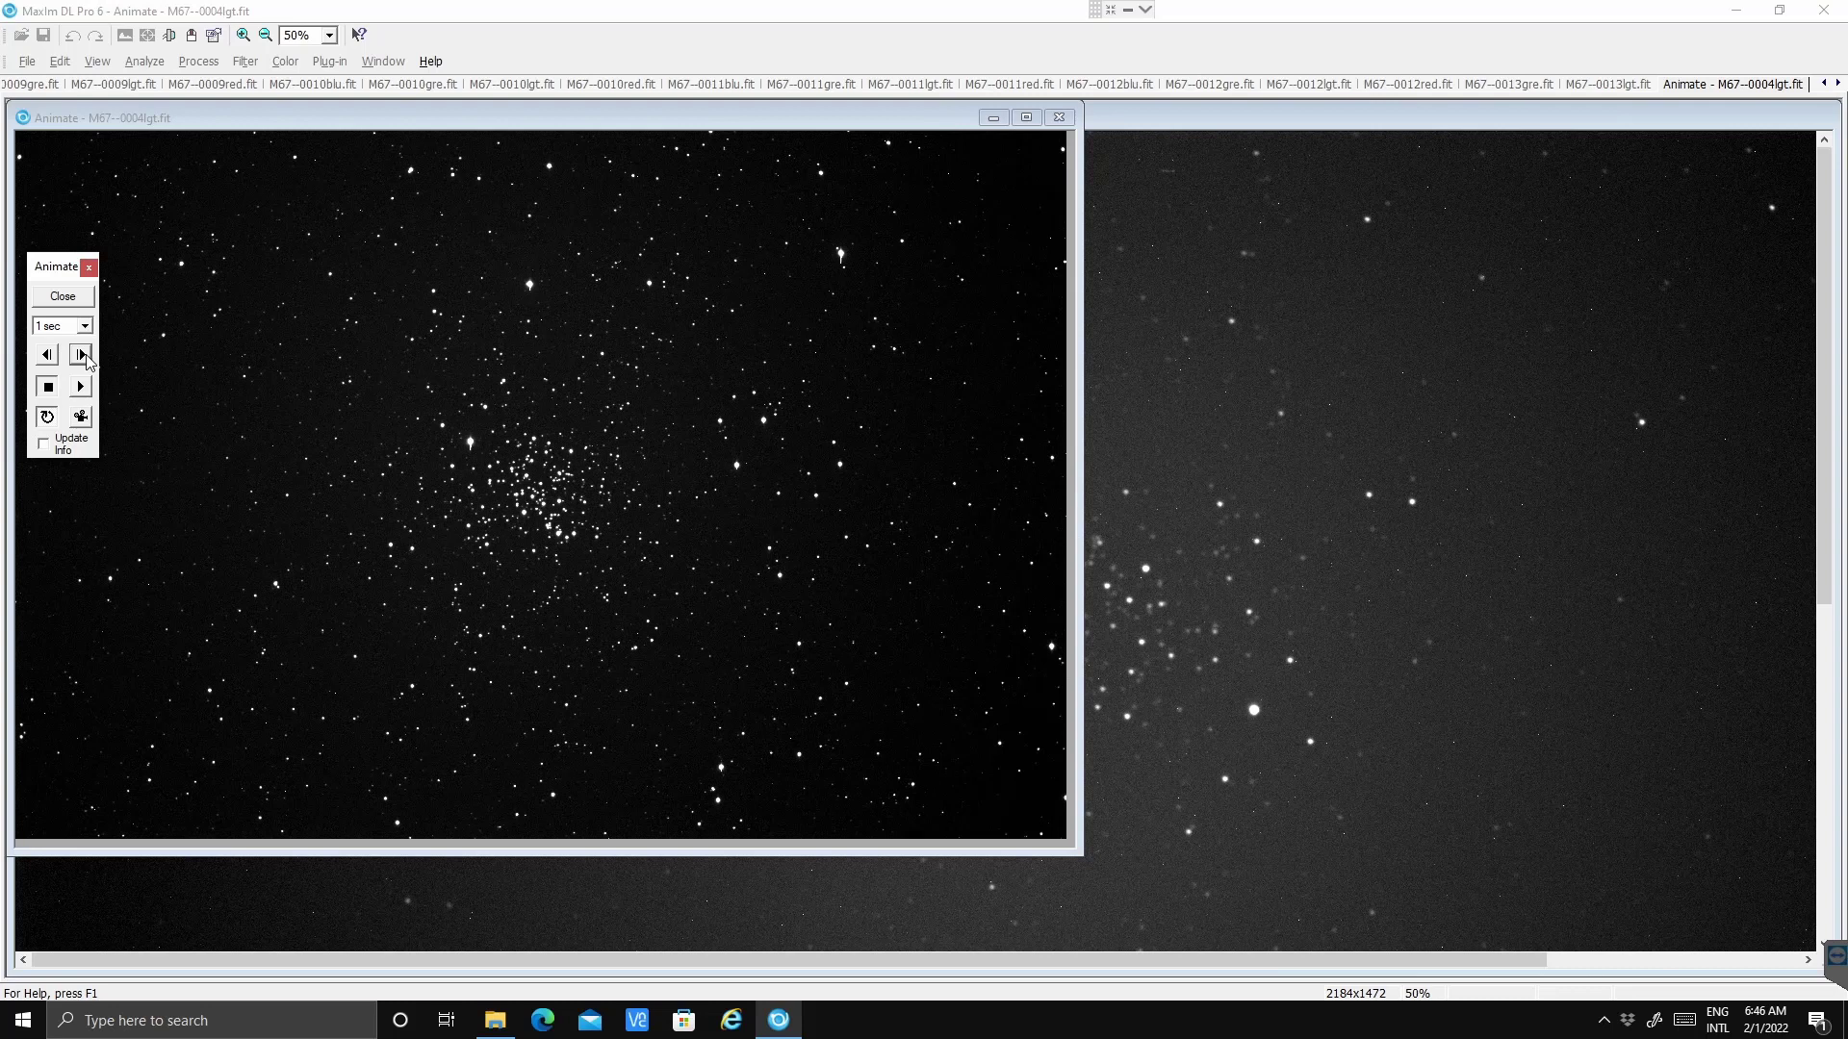
click(83, 356)
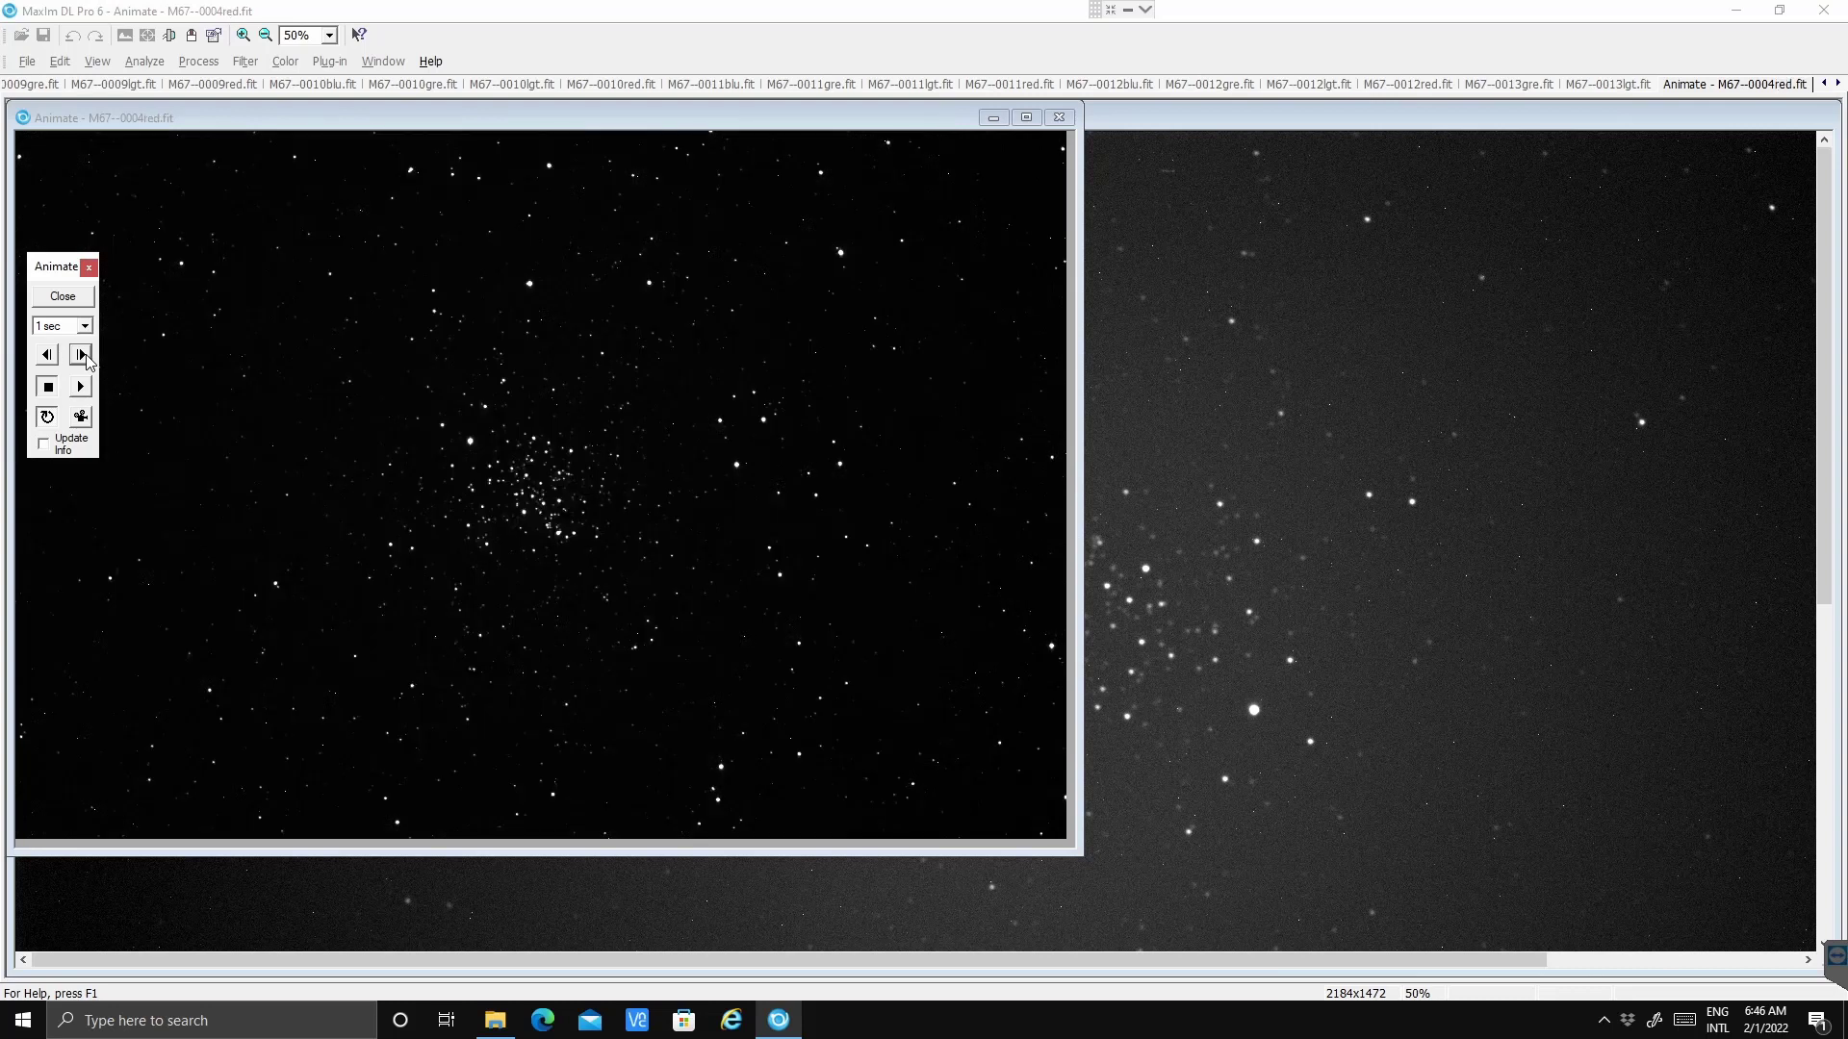
click(83, 356)
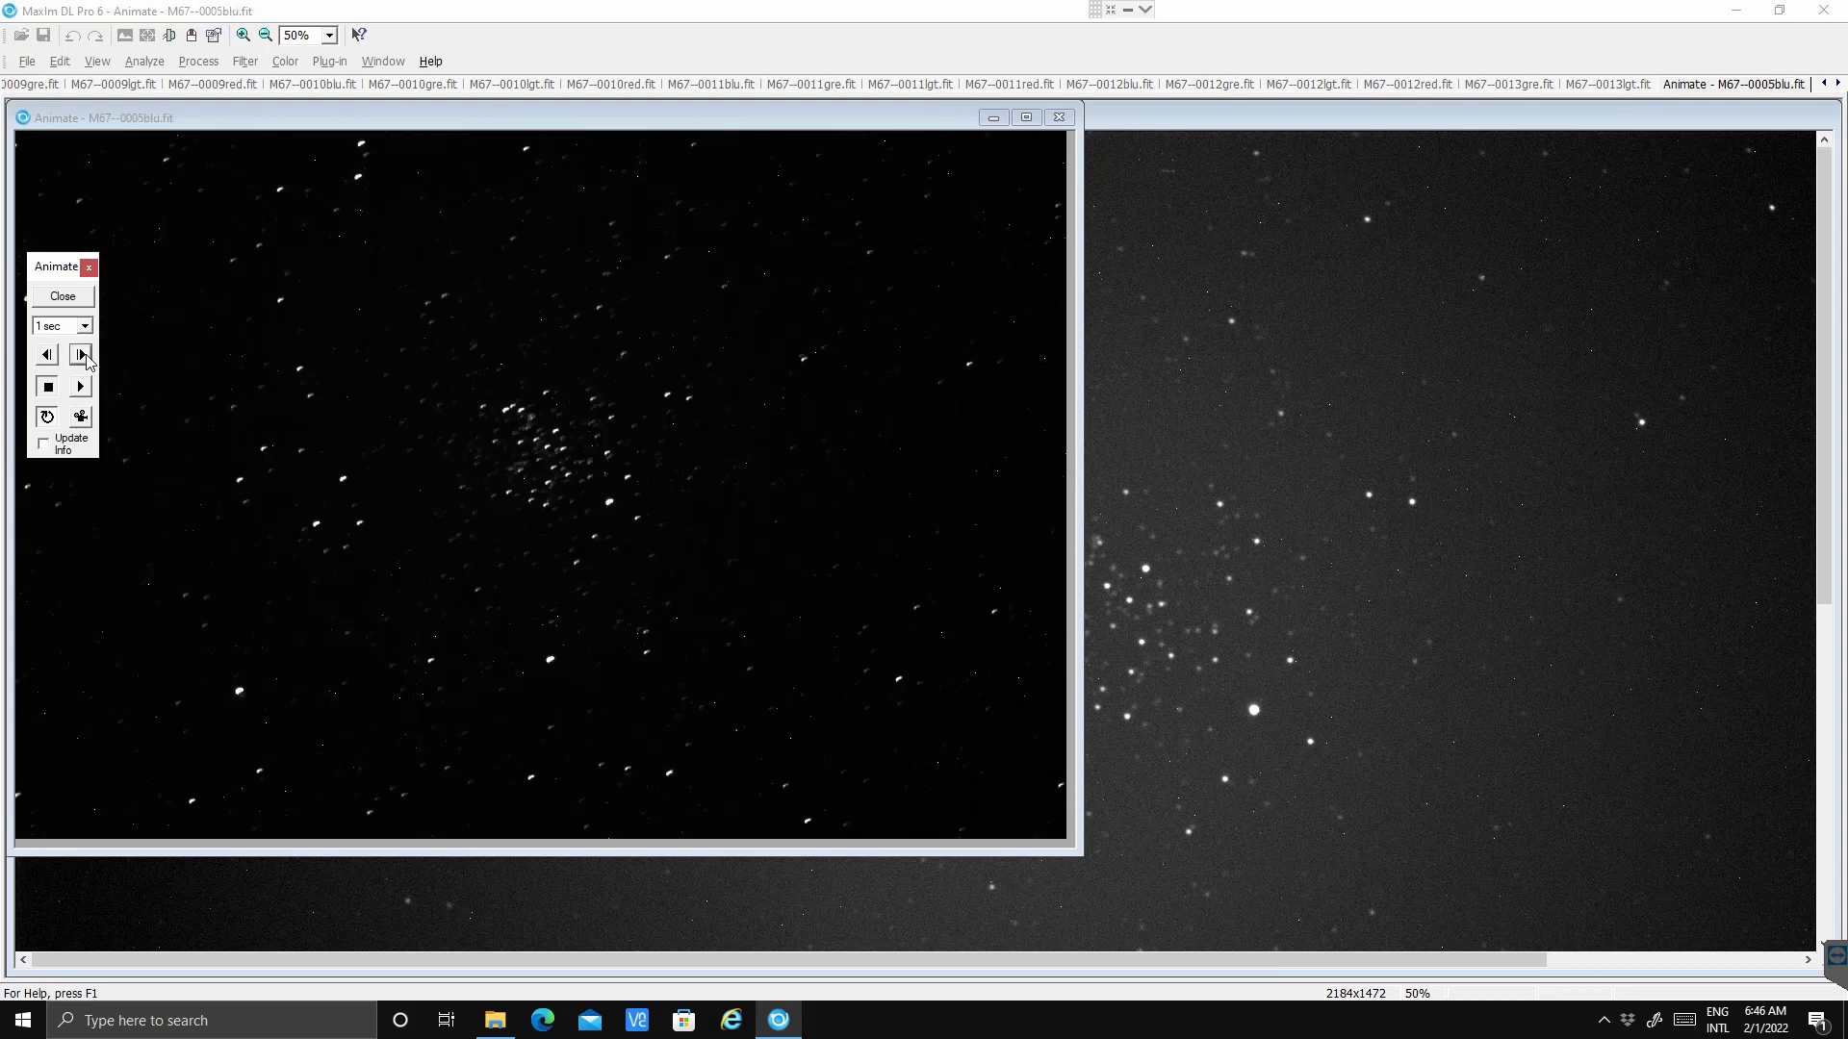
click(83, 356)
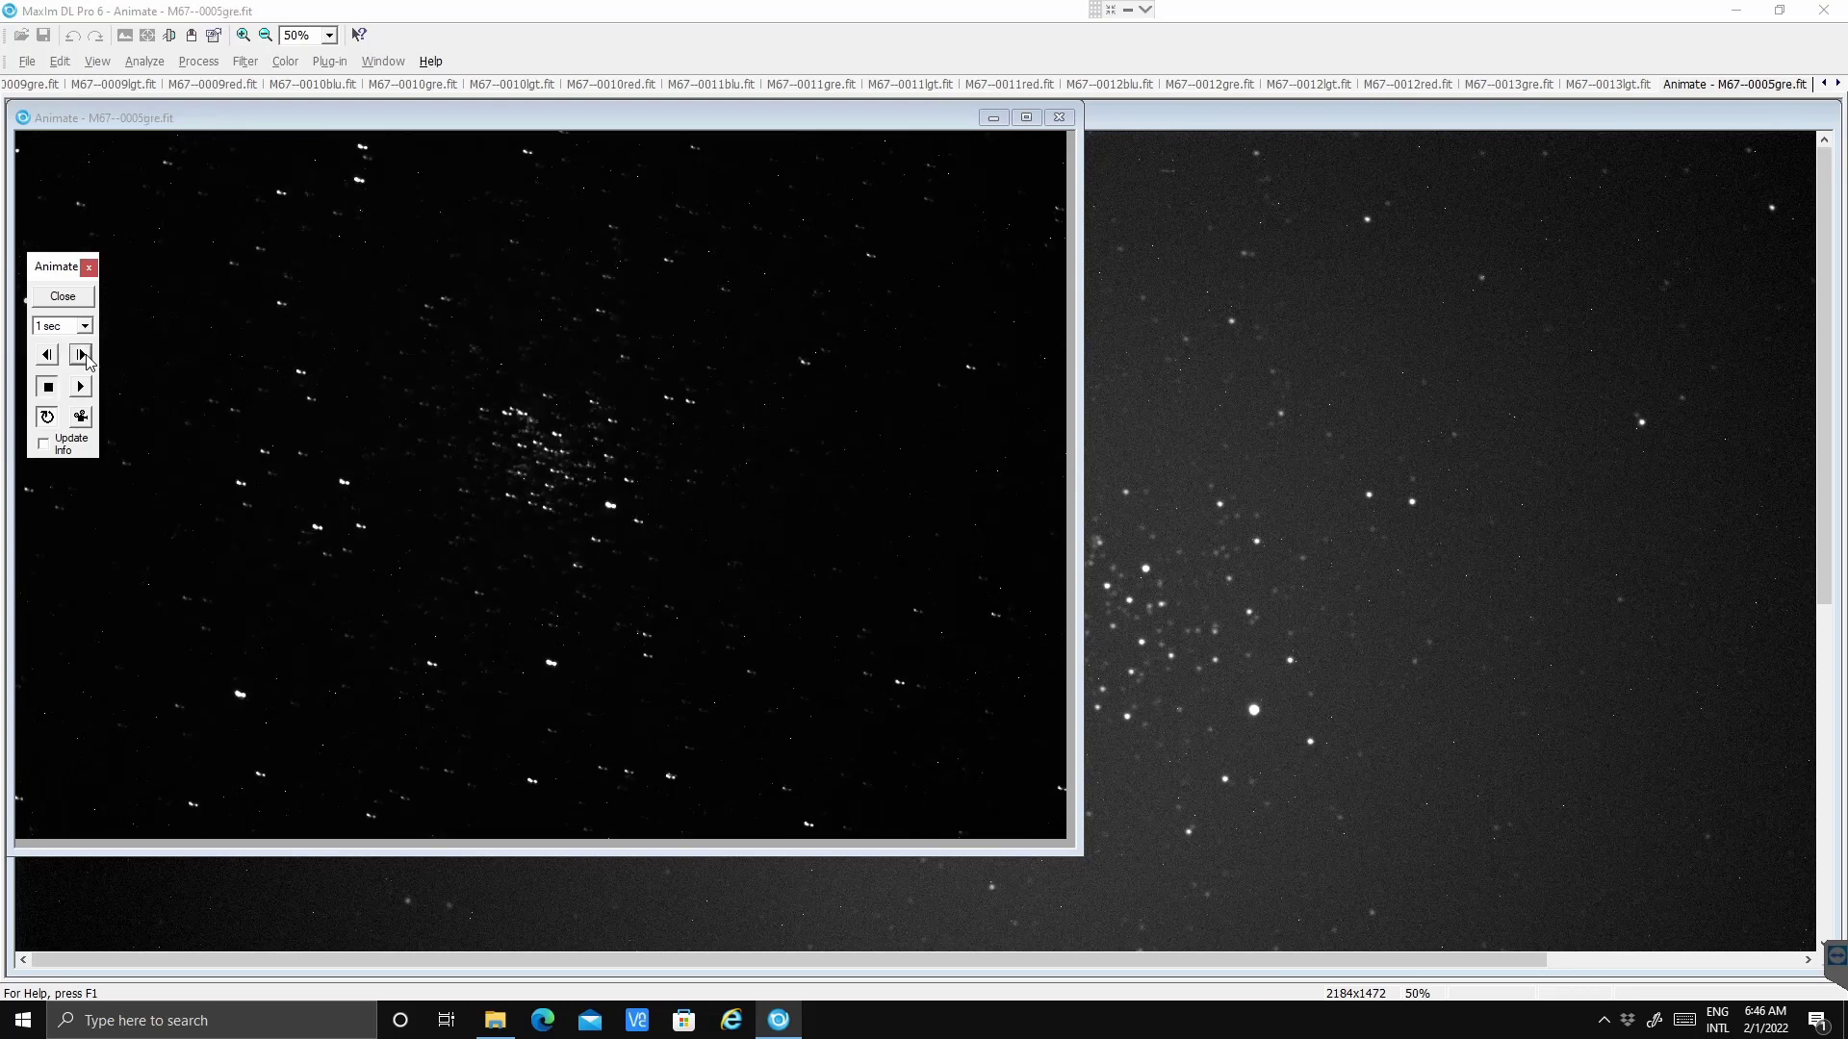
click(82, 356)
click(83, 356)
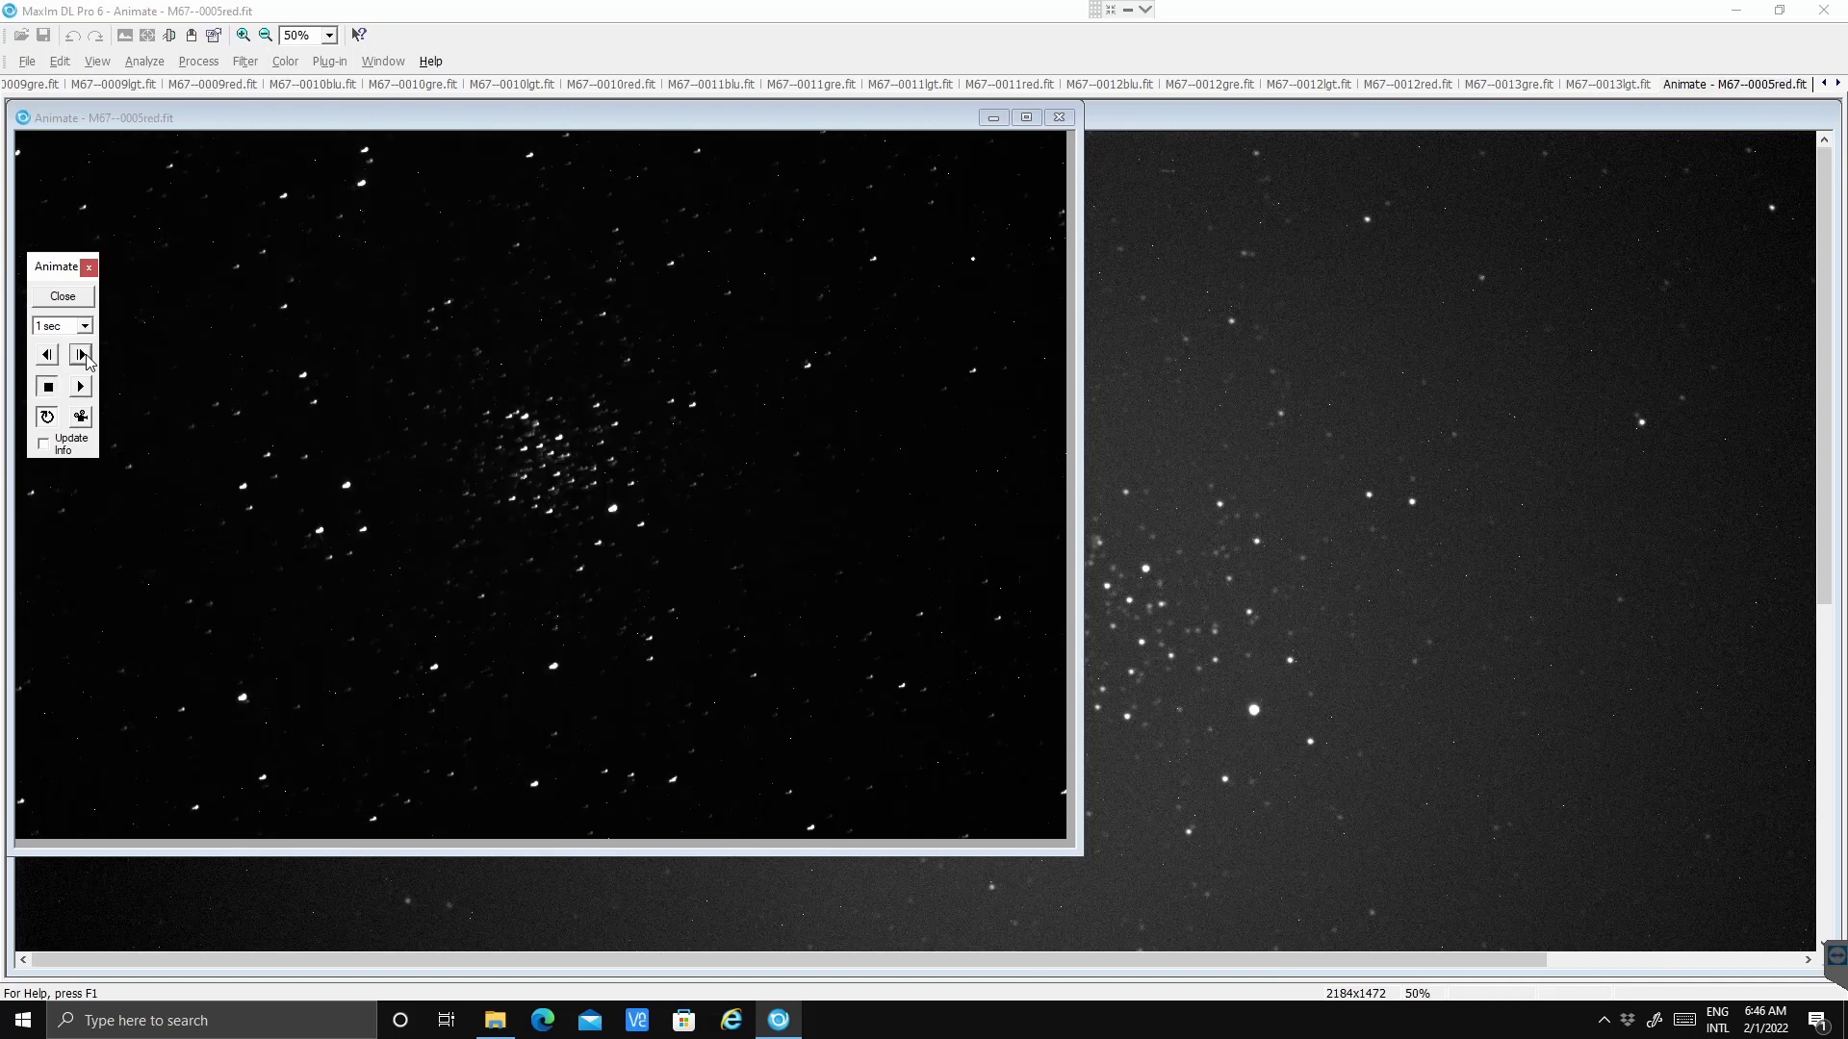
- Review the following frames one by one from M67--0005red.fit up to M67--0008lgt.fit for elongated or doubled stars
click(83, 356)
click(83, 356)
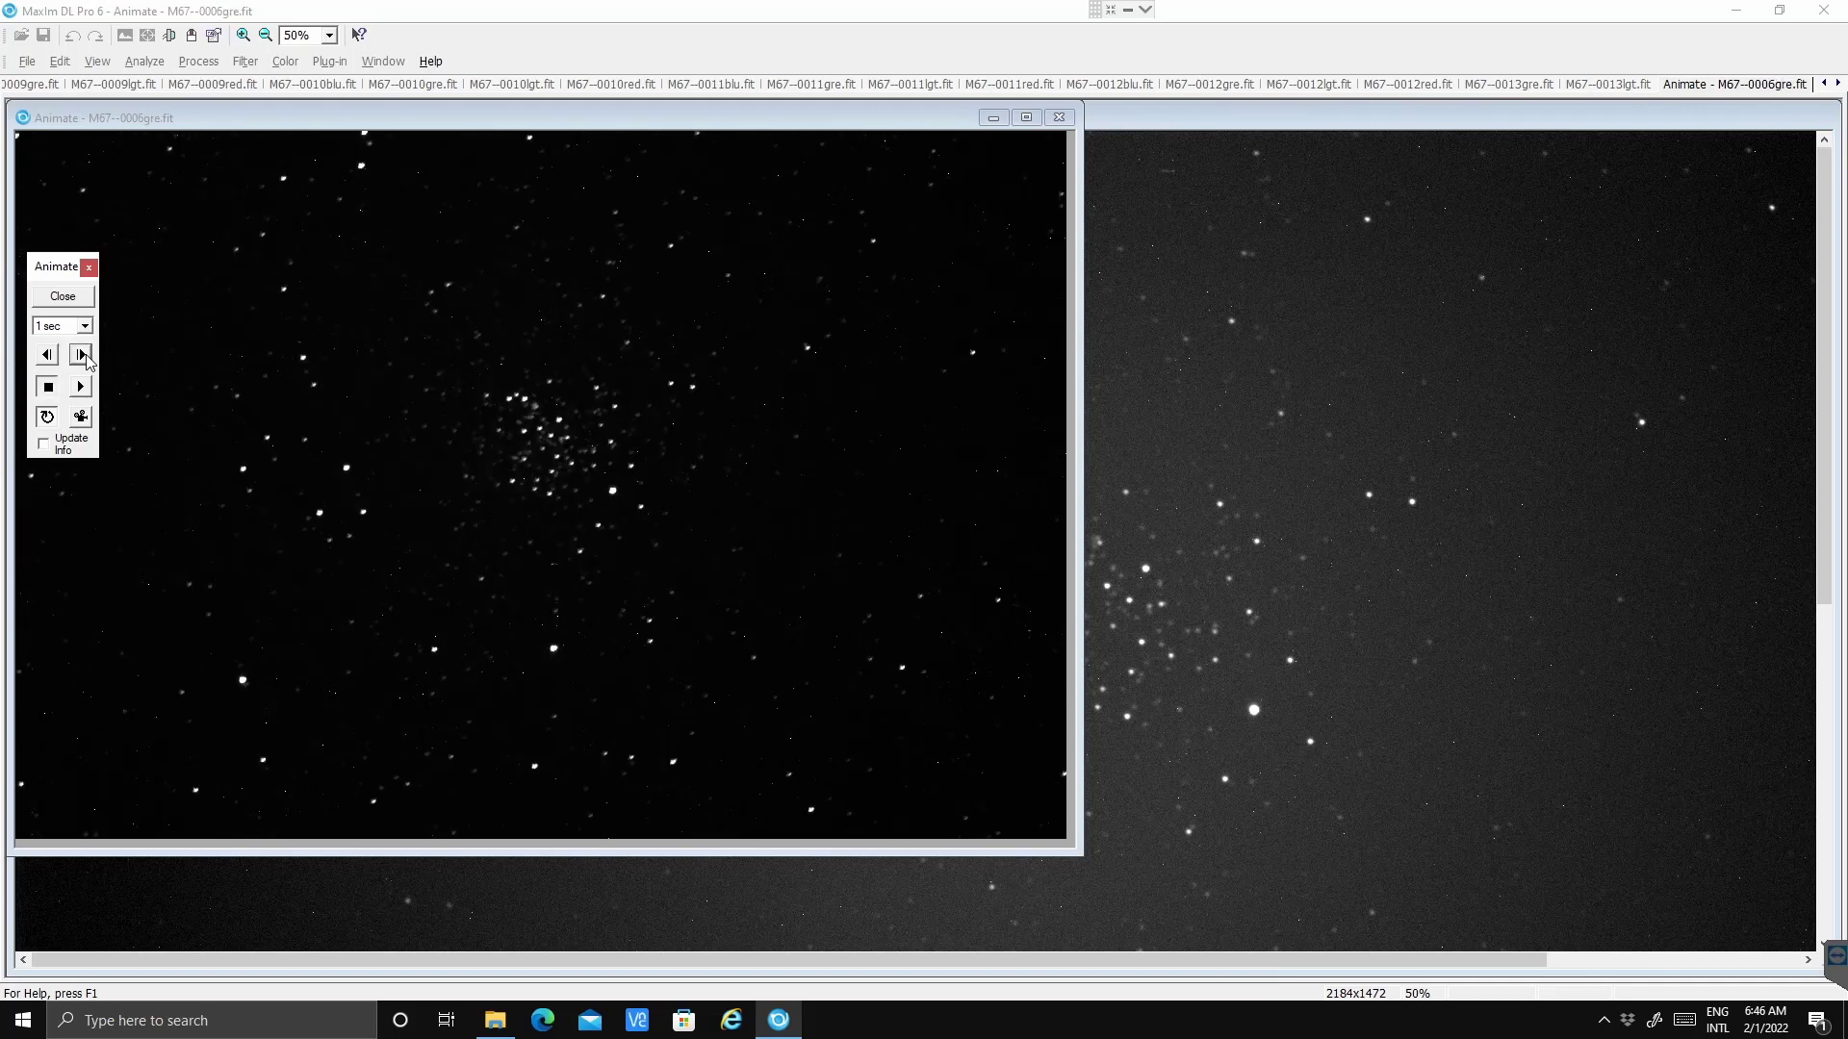
click(83, 356)
click(83, 356)
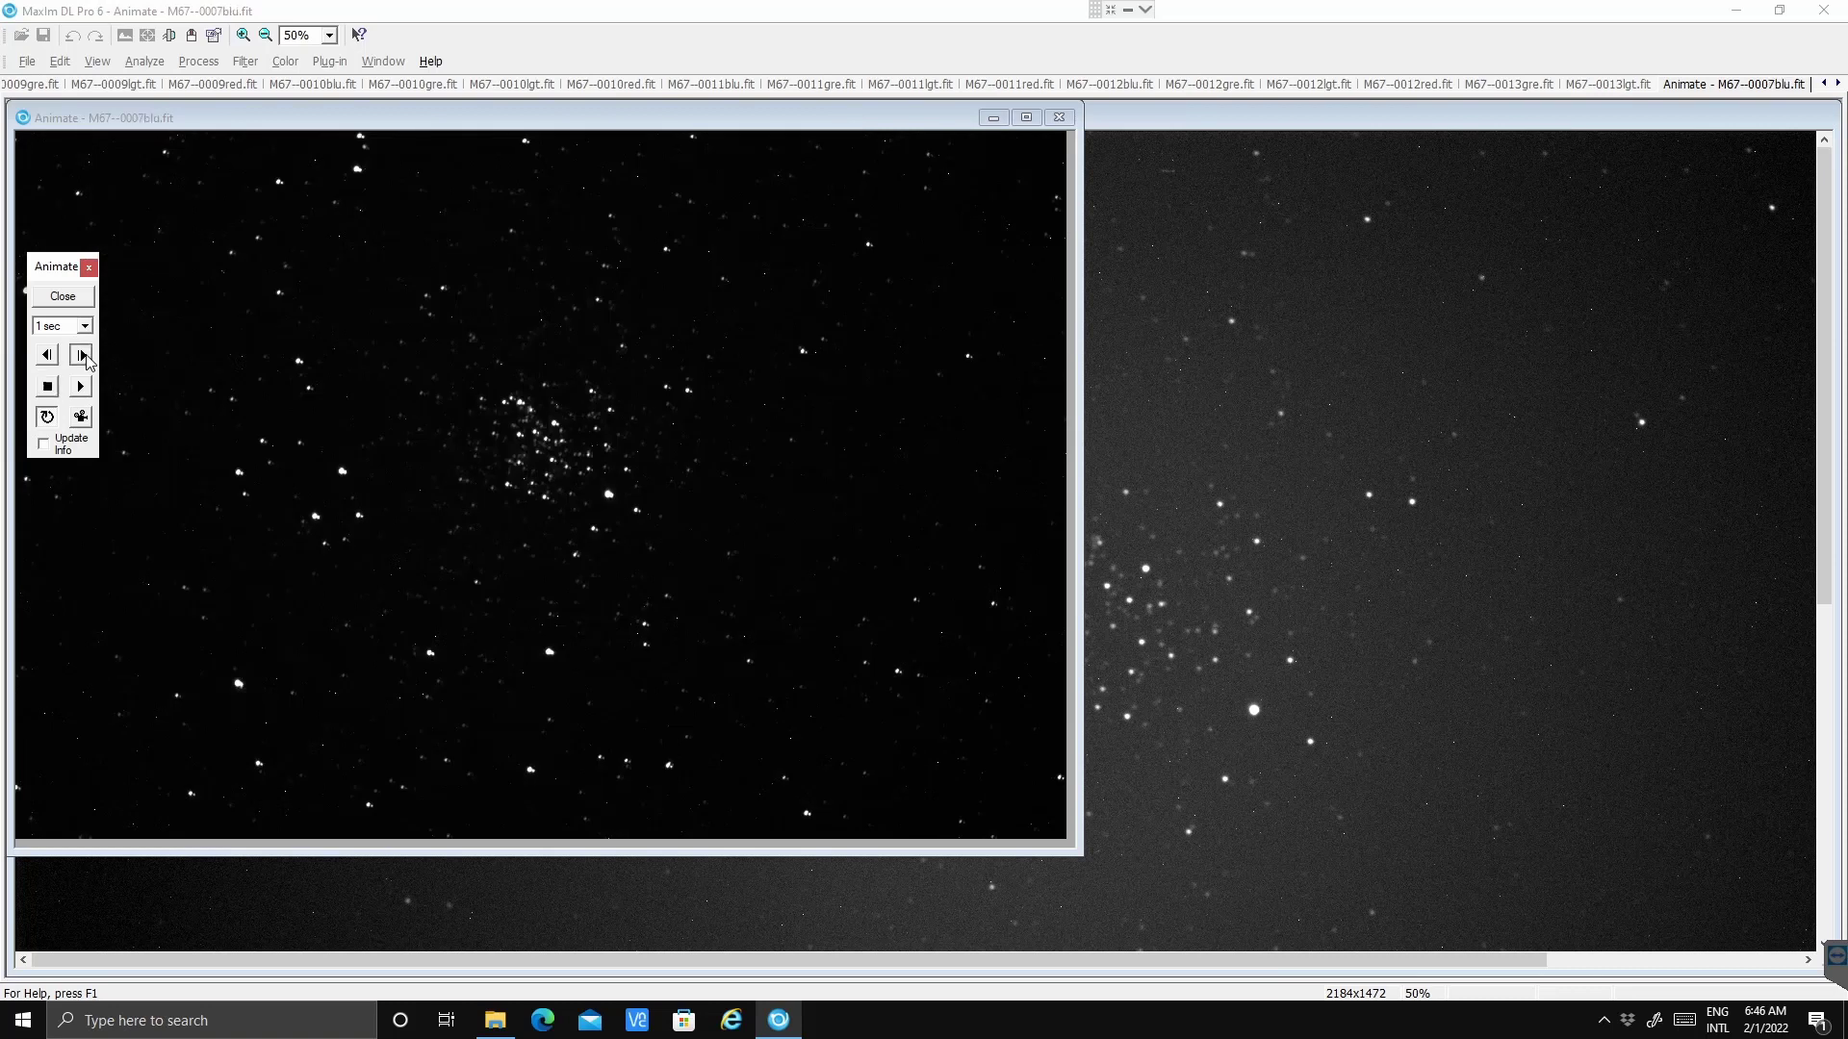
click(83, 356)
click(83, 356)
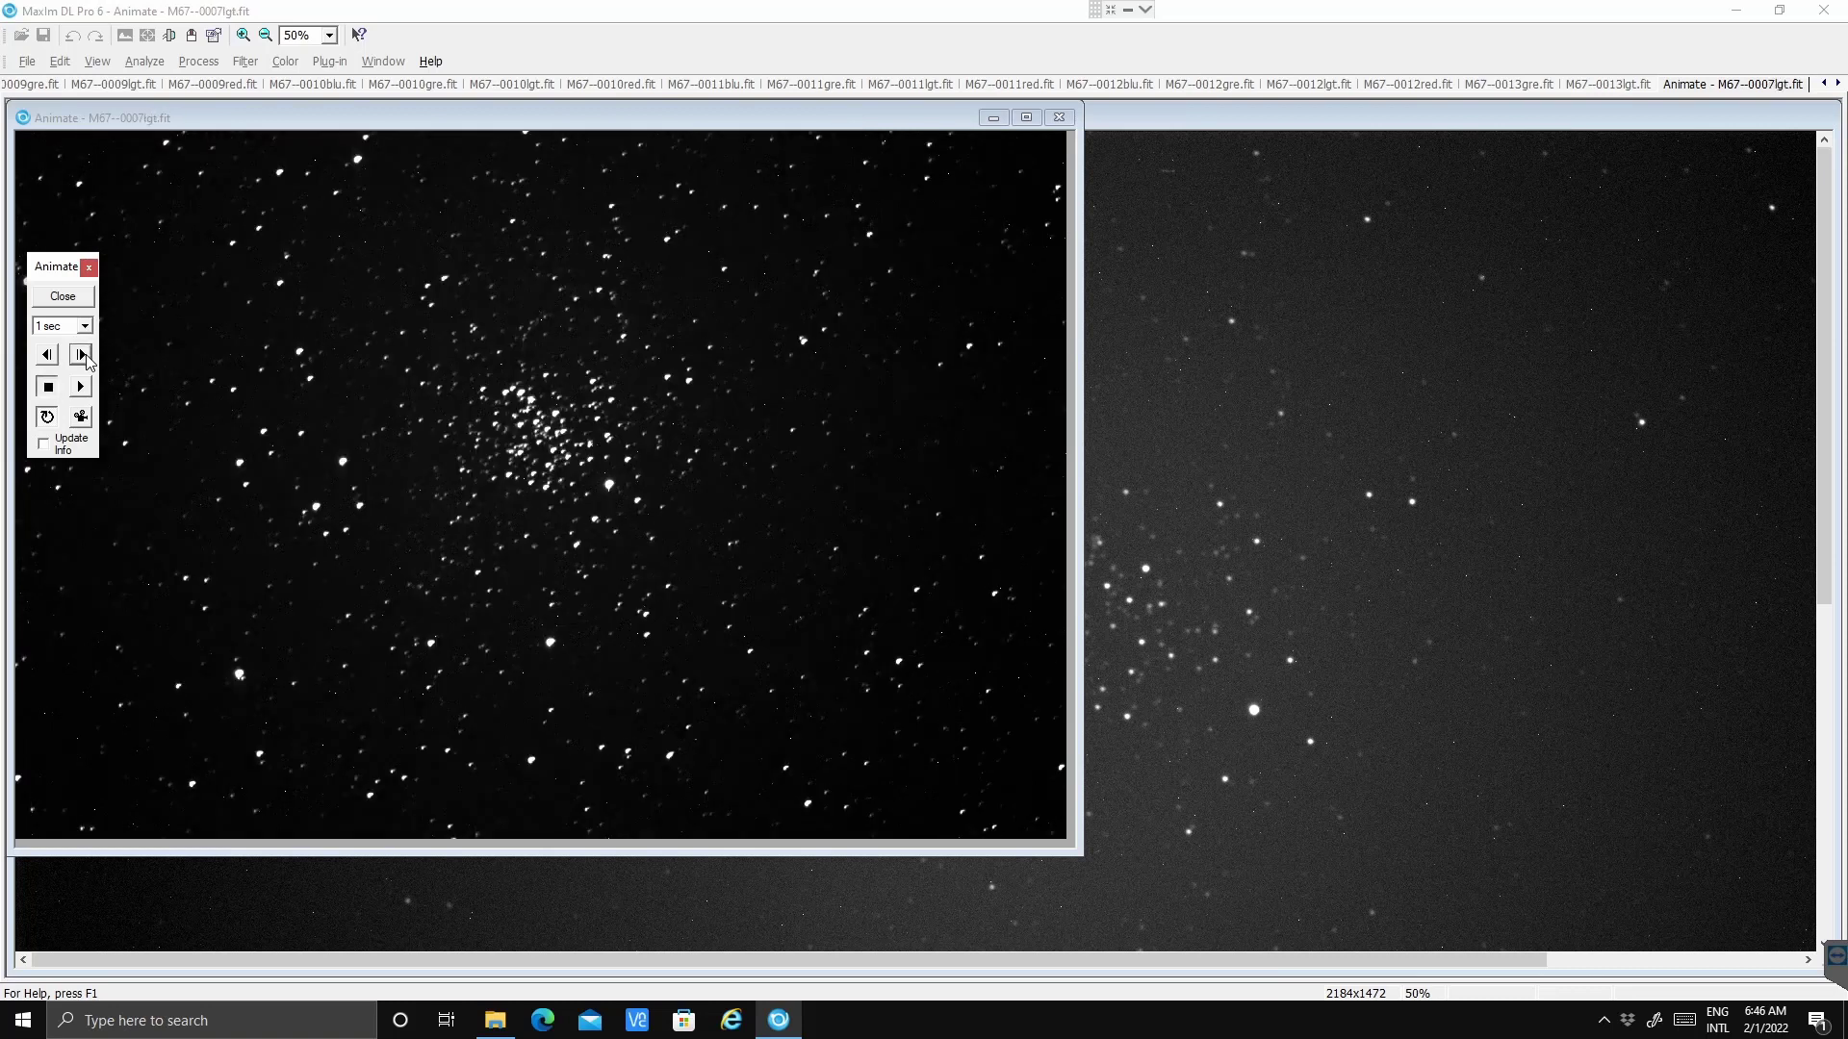
click(82, 356)
click(83, 356)
click(83, 356)
click(83, 356)
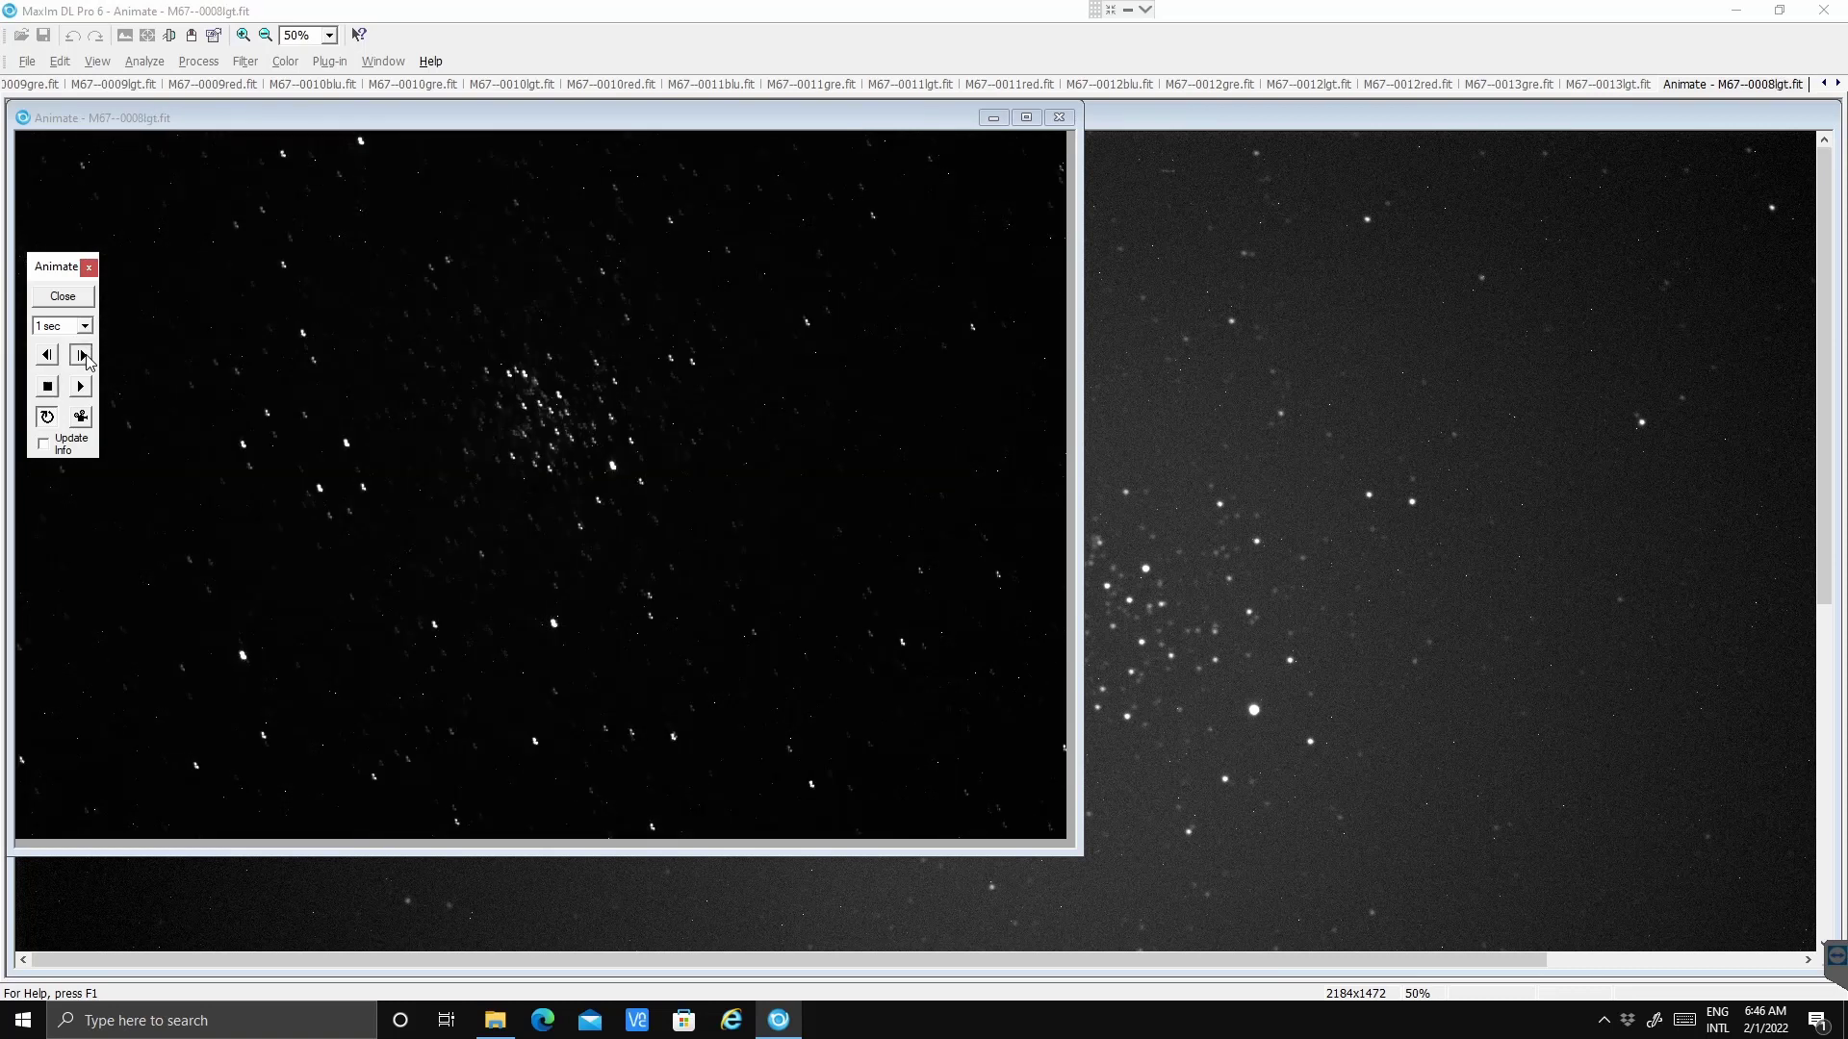
- Continue frame by frame from M67--0008lgt.fit to M67--0010red.fit, checking star shapes and cluster brightness
click(83, 356)
click(83, 356)
click(83, 356)
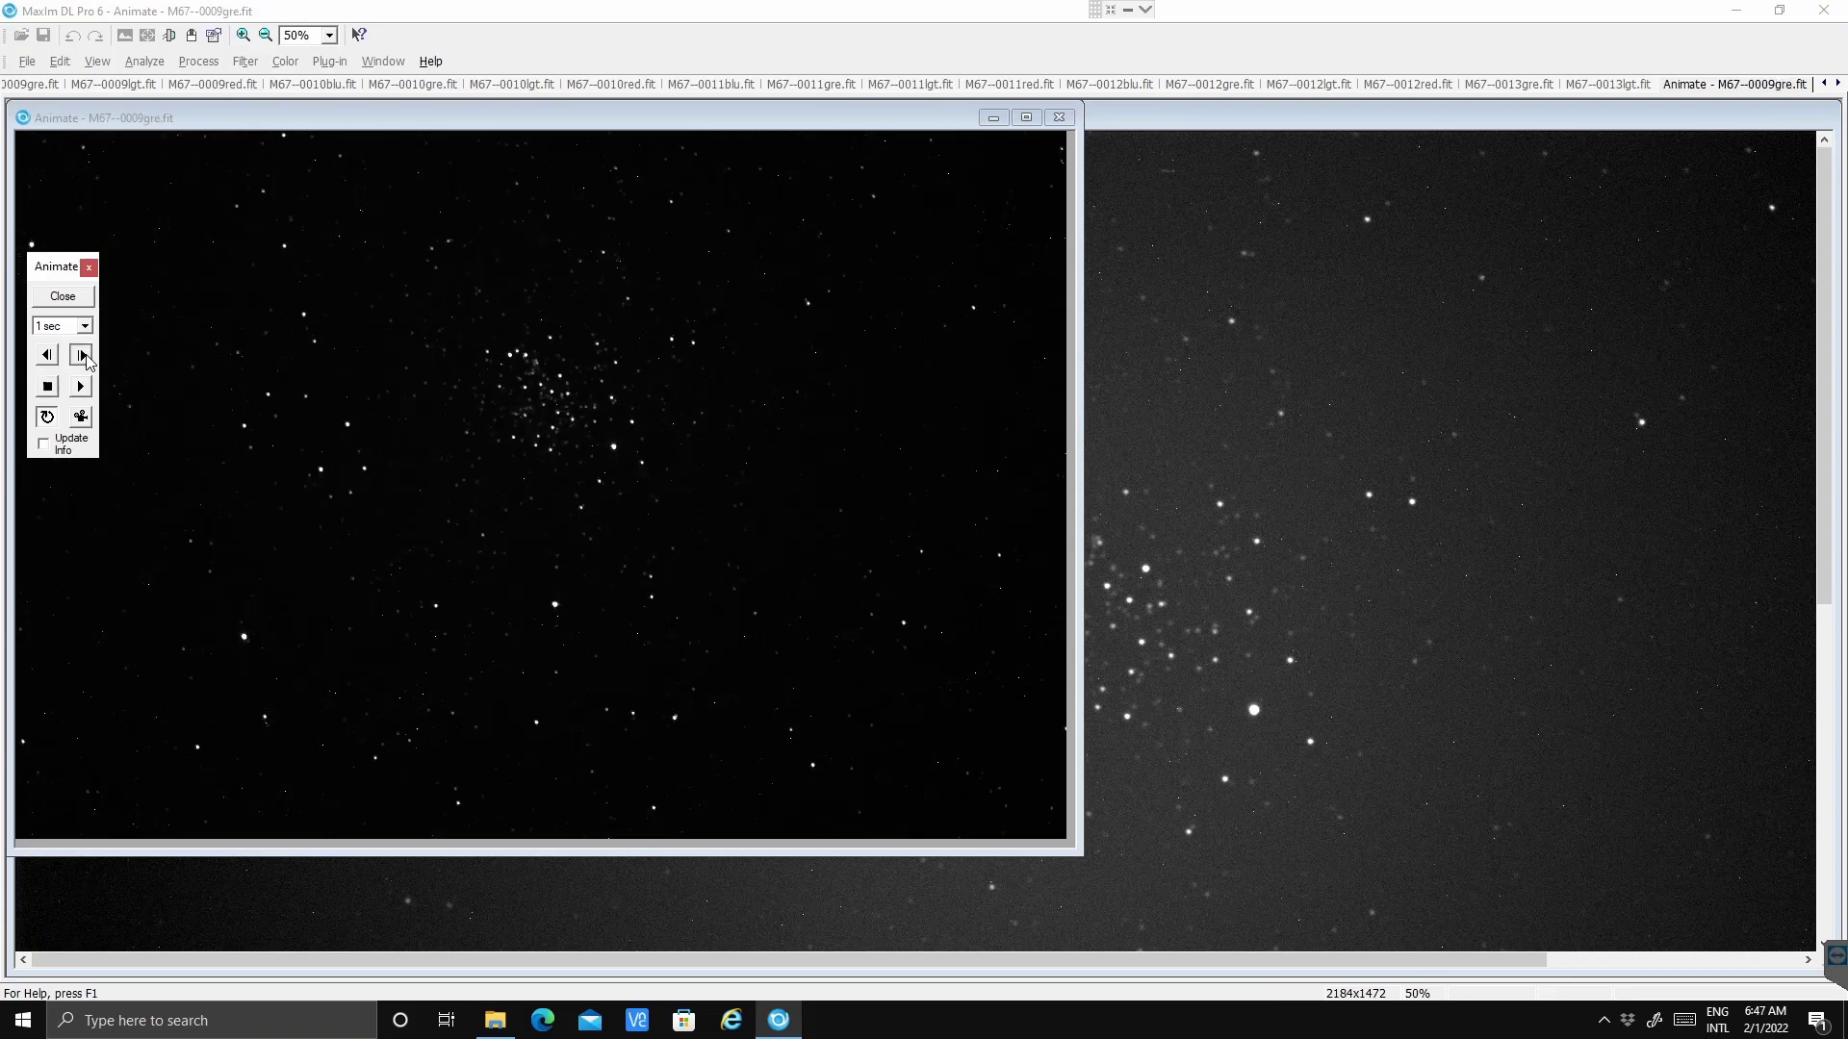
click(82, 356)
click(83, 356)
click(83, 356)
click(83, 356)
click(83, 356)
click(83, 356)
click(83, 356)
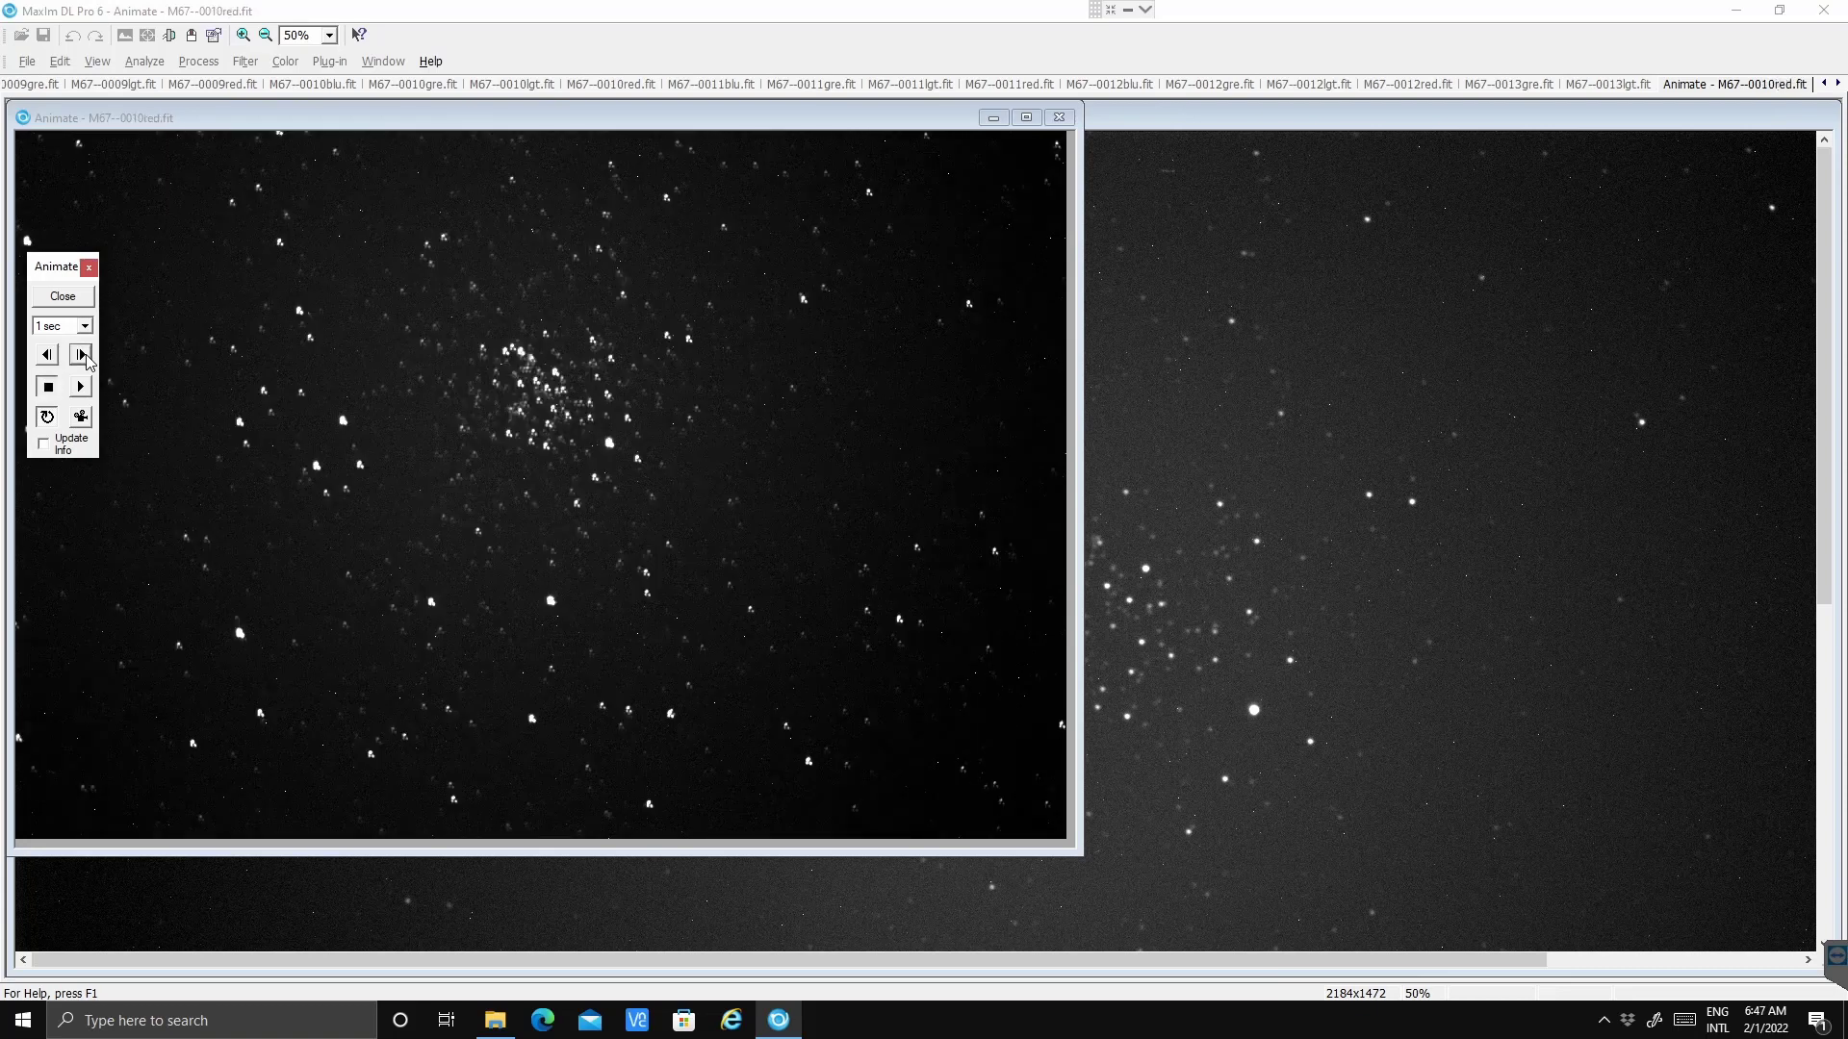
- Advance to M67--0011blu.fit and examine it up close at 100% for visible stars
click(83, 356)
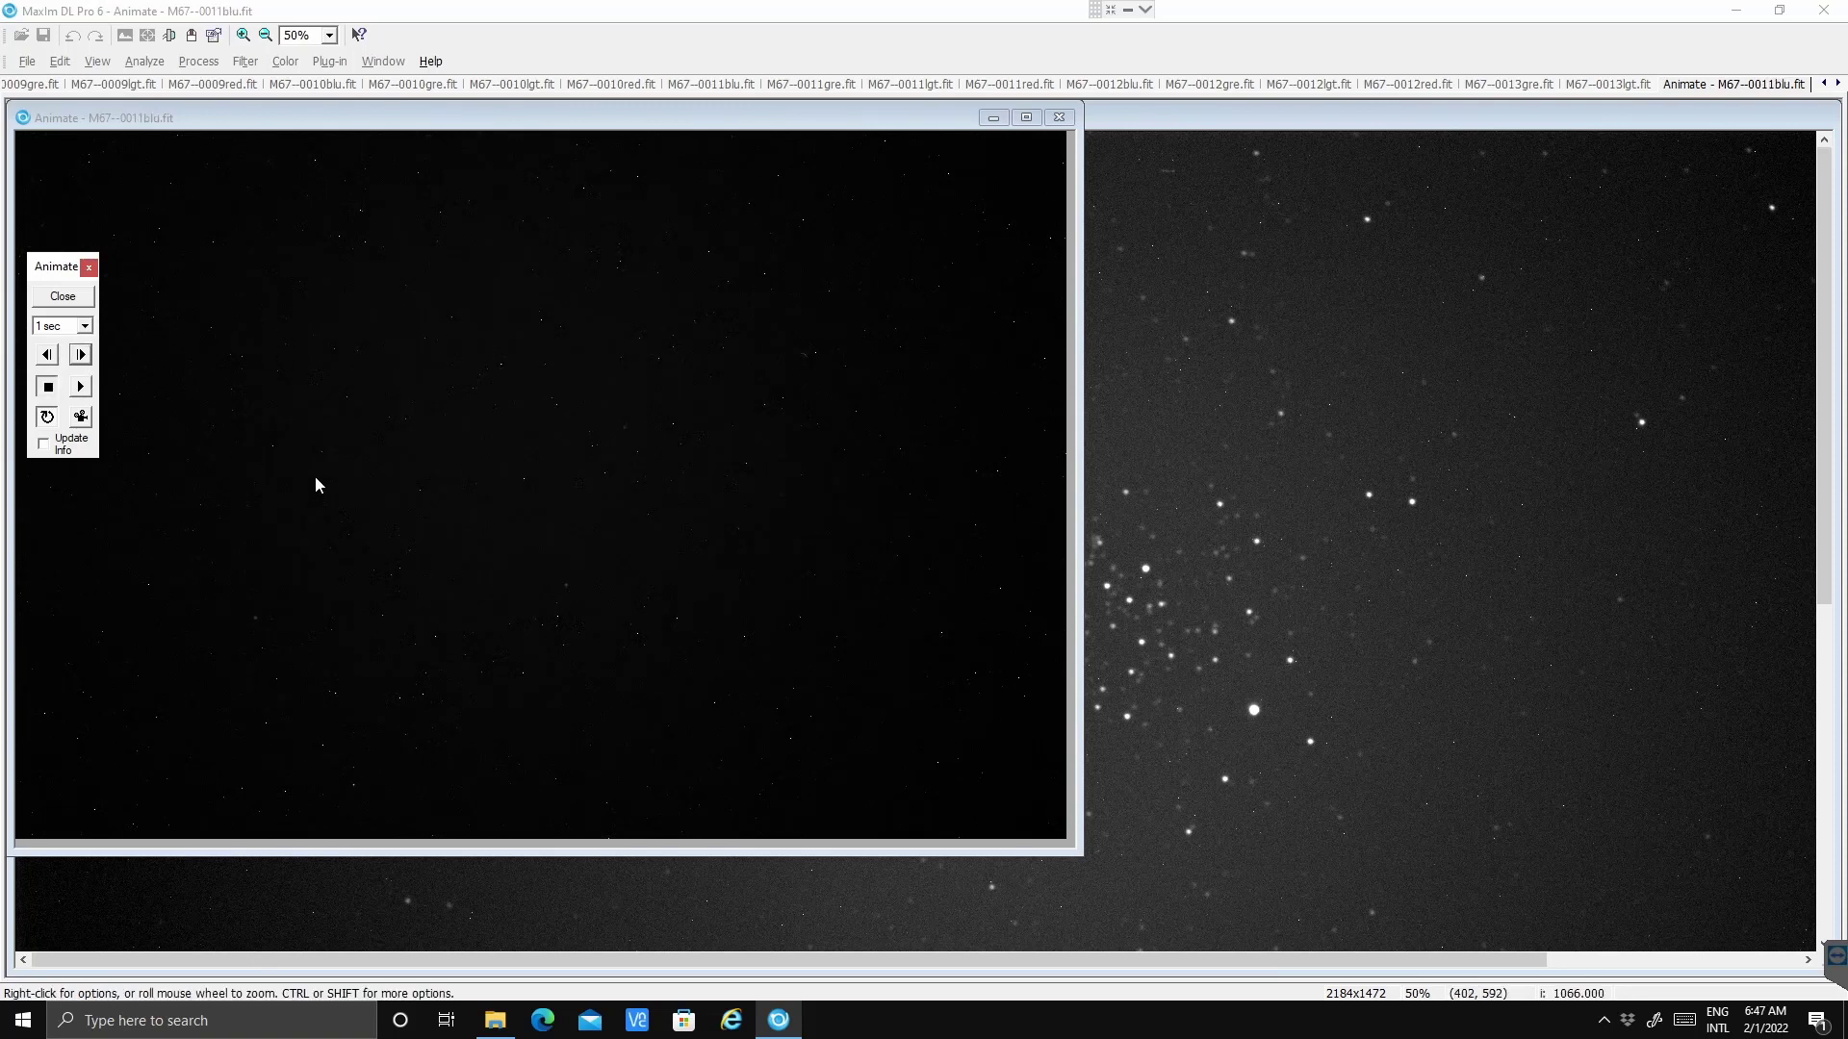
scroll(441, 475, up, 2)
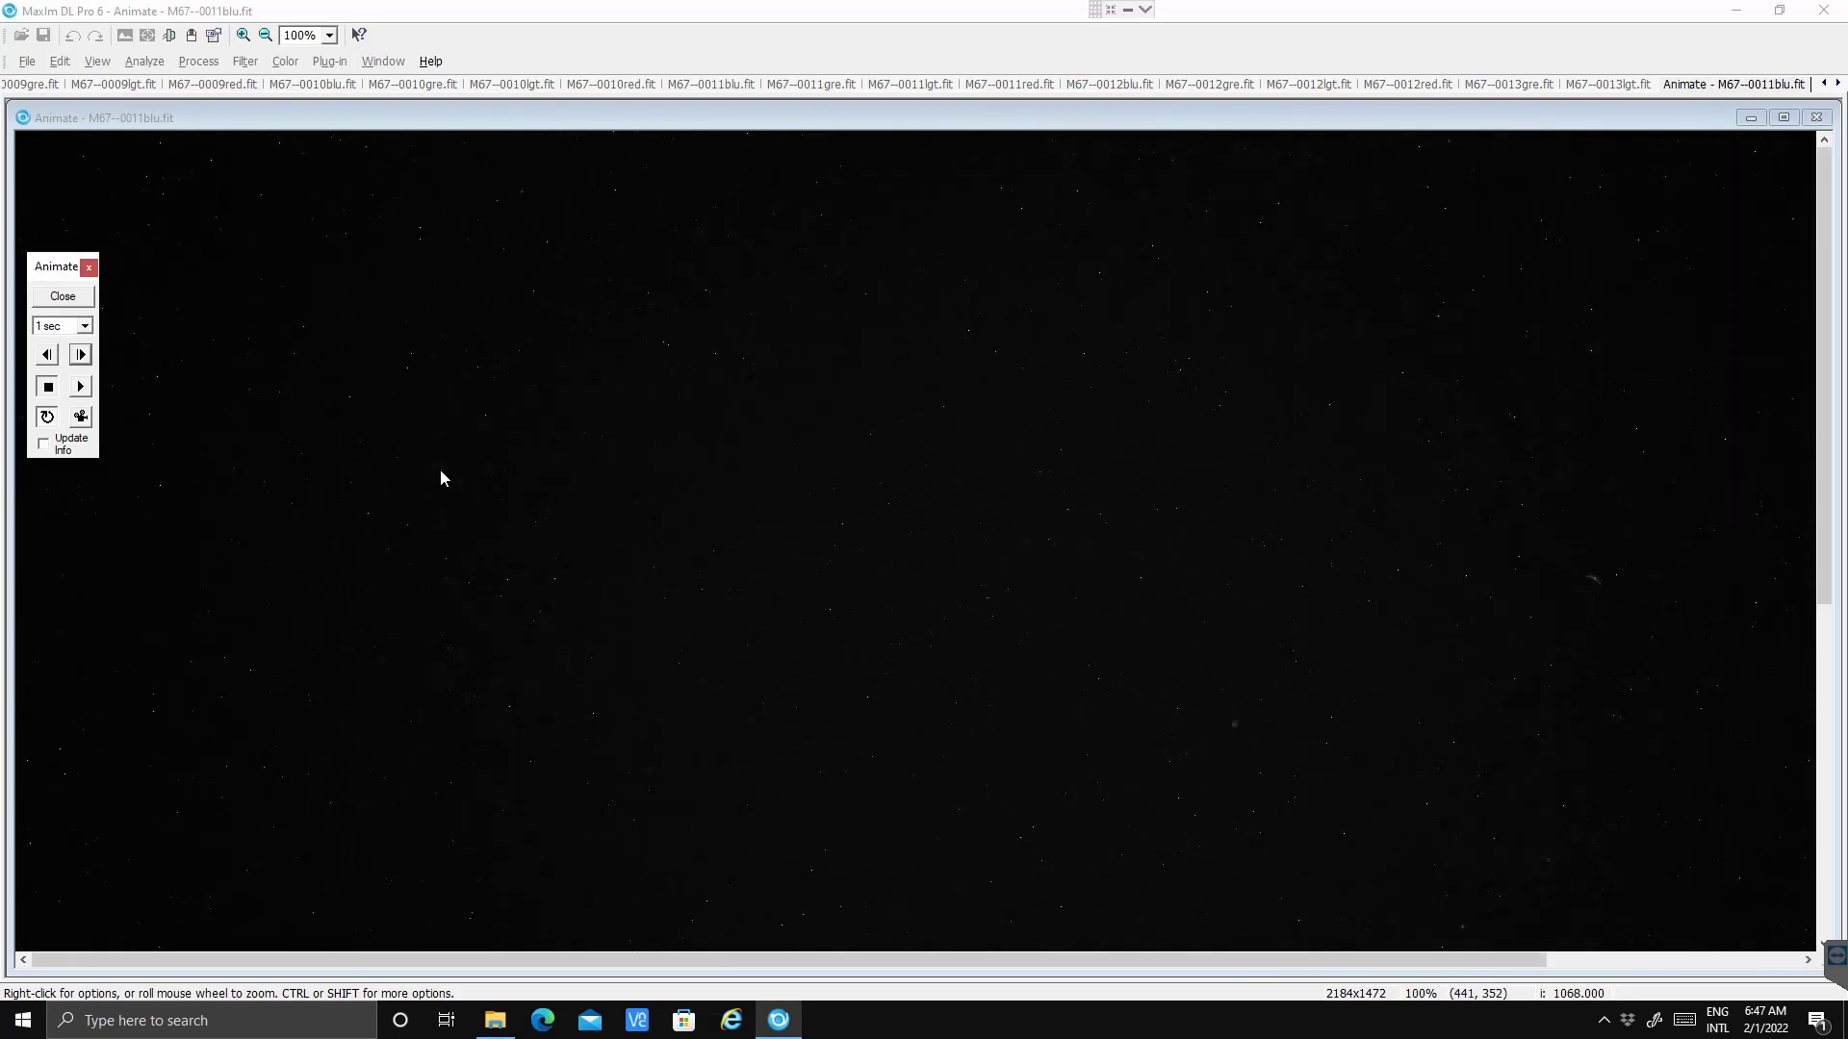
scroll(441, 478, down, 1)
scroll(442, 476, down, 1)
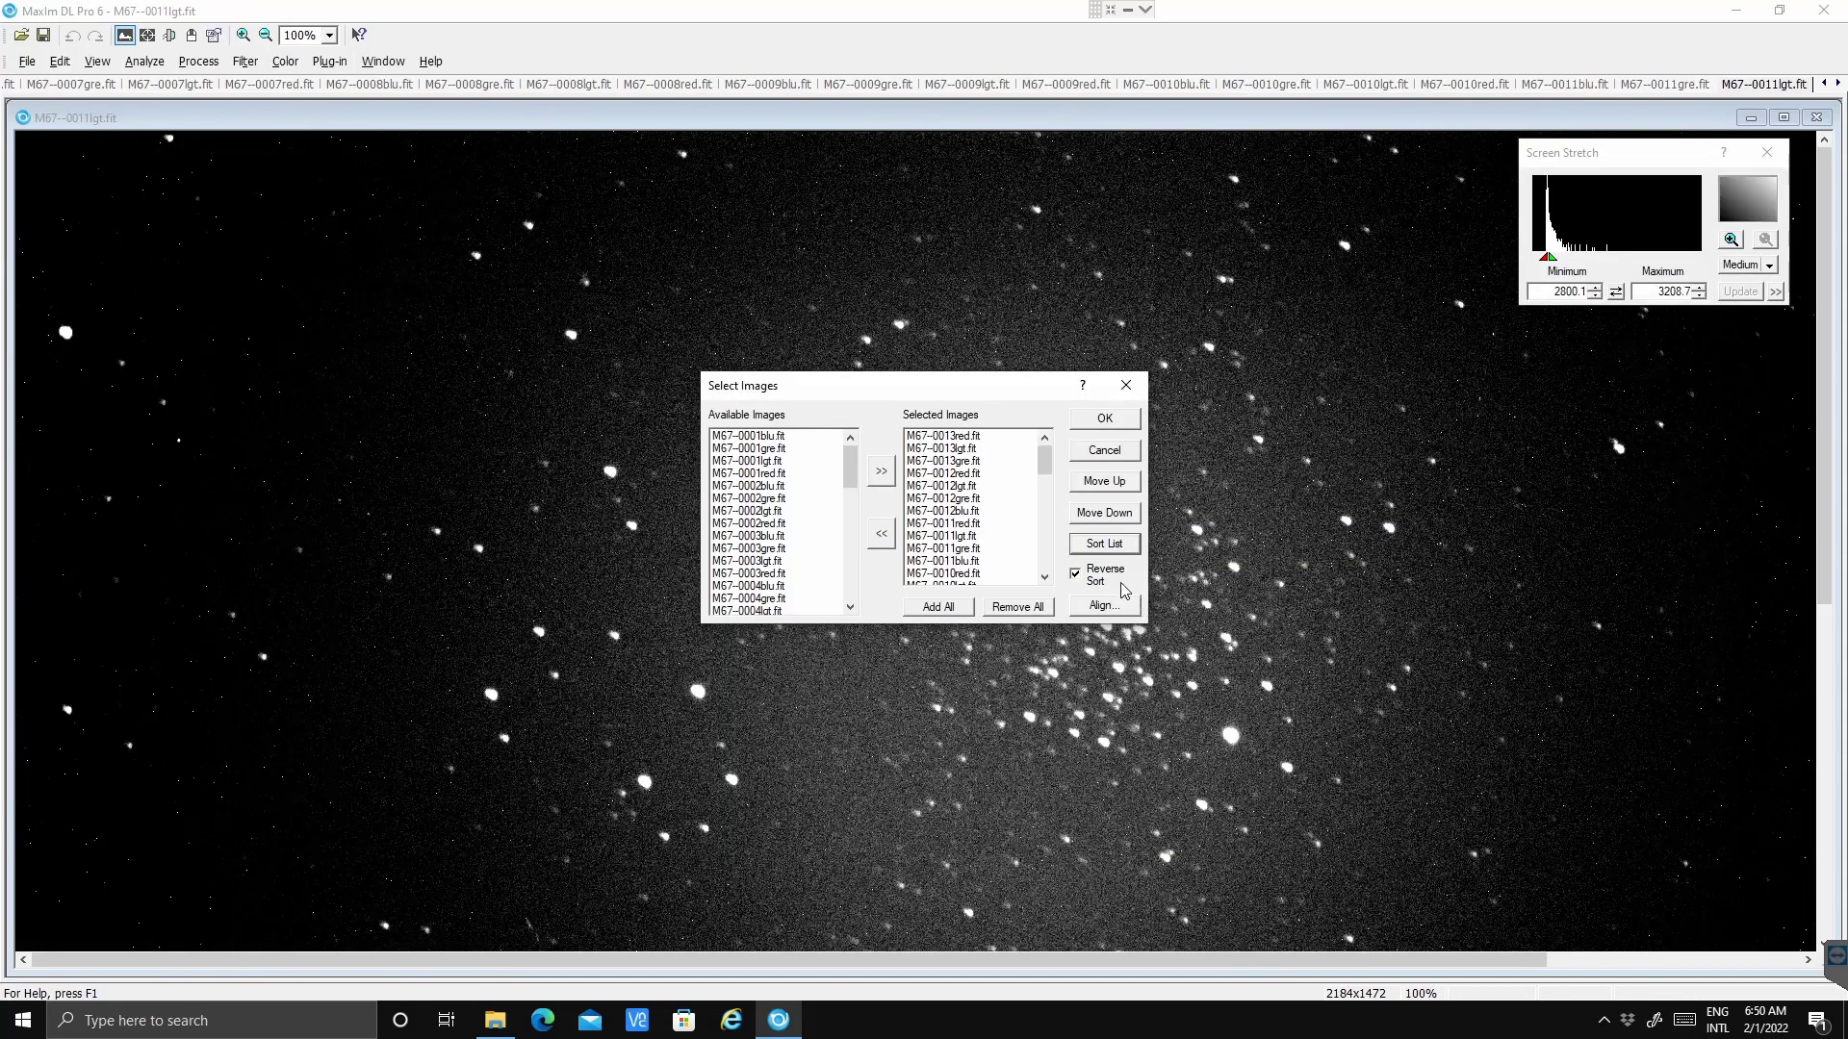
- Try sorting the selected images in ascending and then reverse order, checking both ends of the list each time
click(1074, 574)
click(1106, 545)
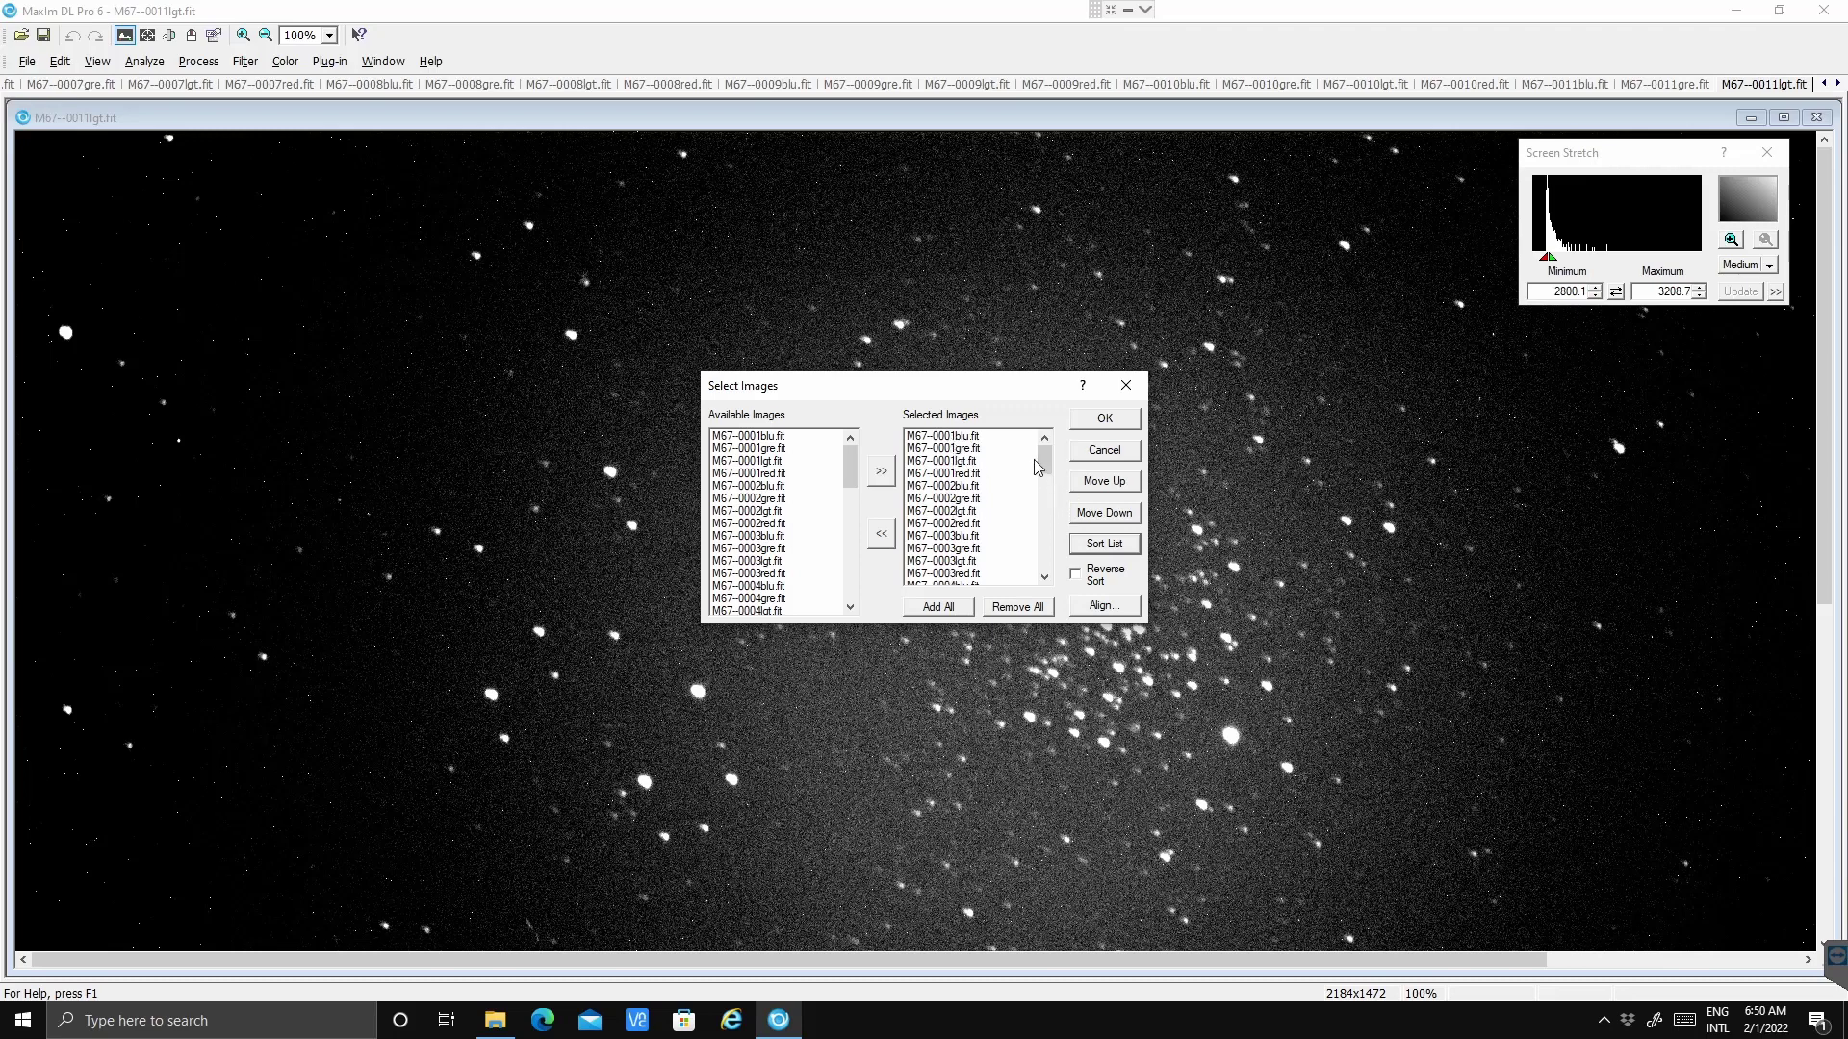
drag(1044, 460, 1058, 566)
click(1081, 582)
click(1102, 544)
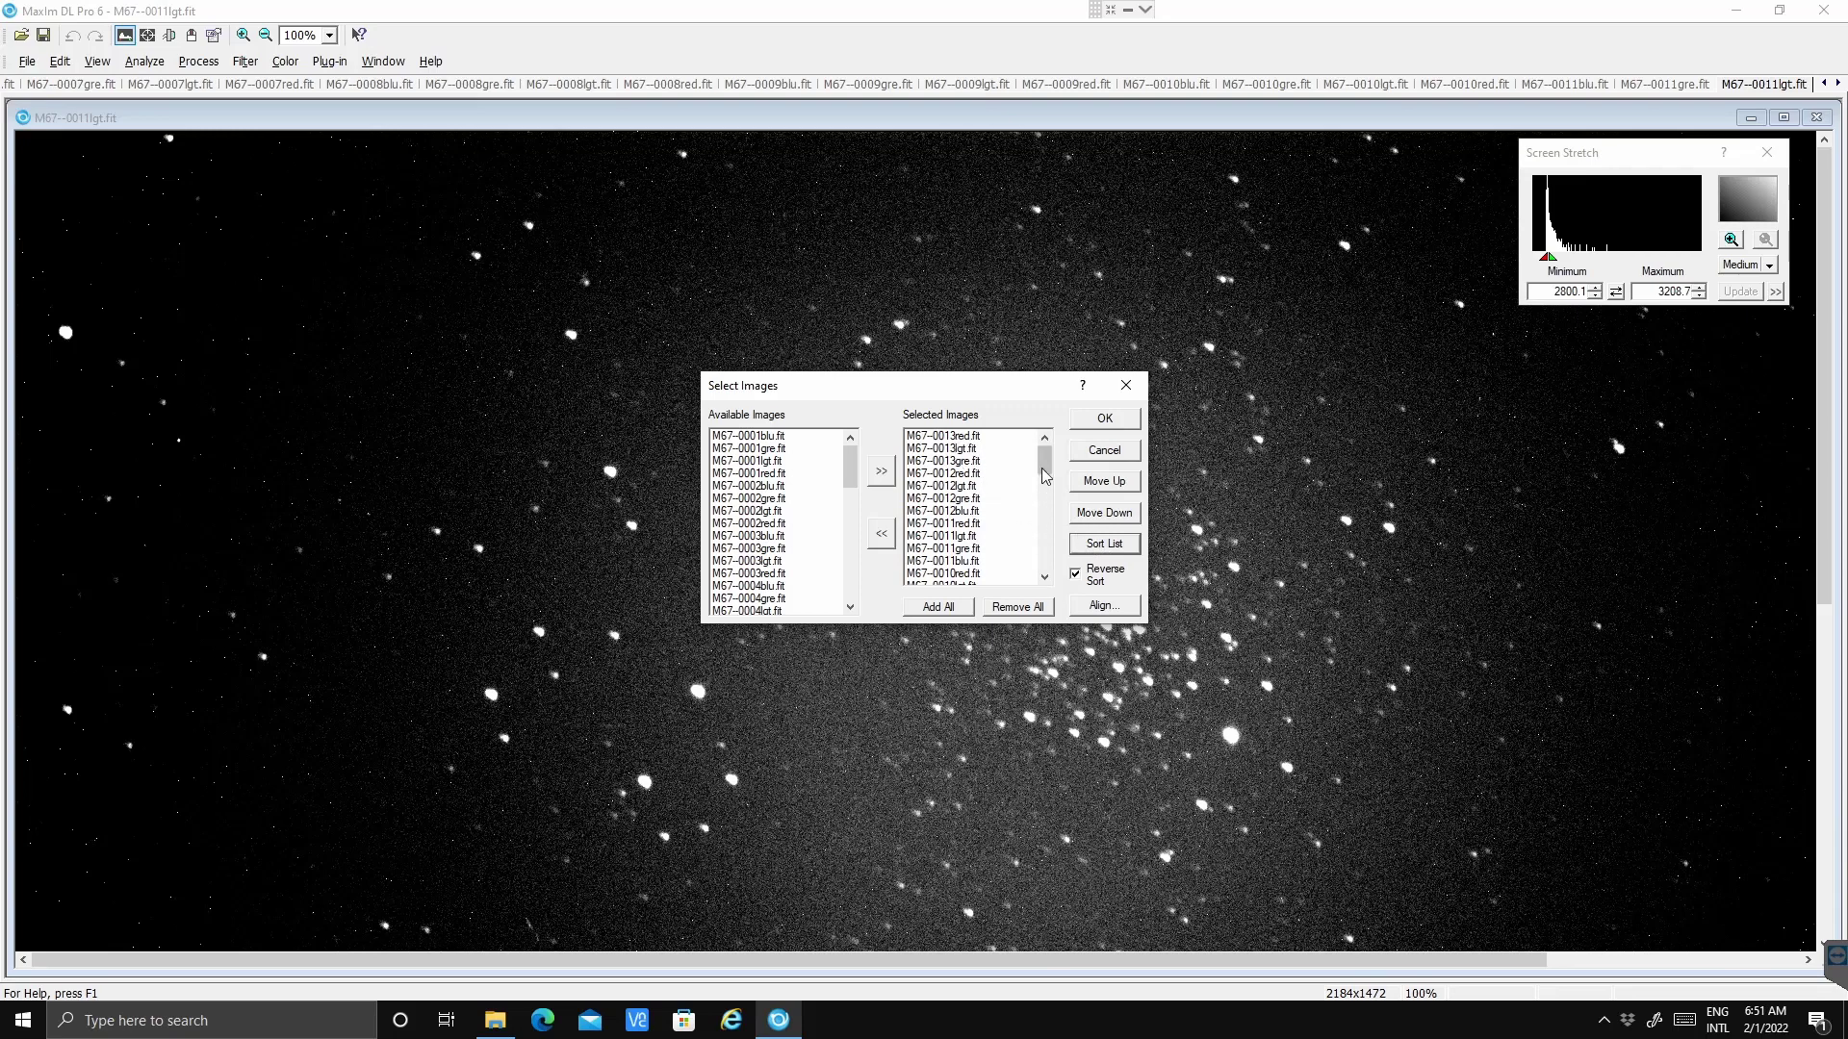
scroll(1046, 467, down, 1)
scroll(1052, 563, down, 3)
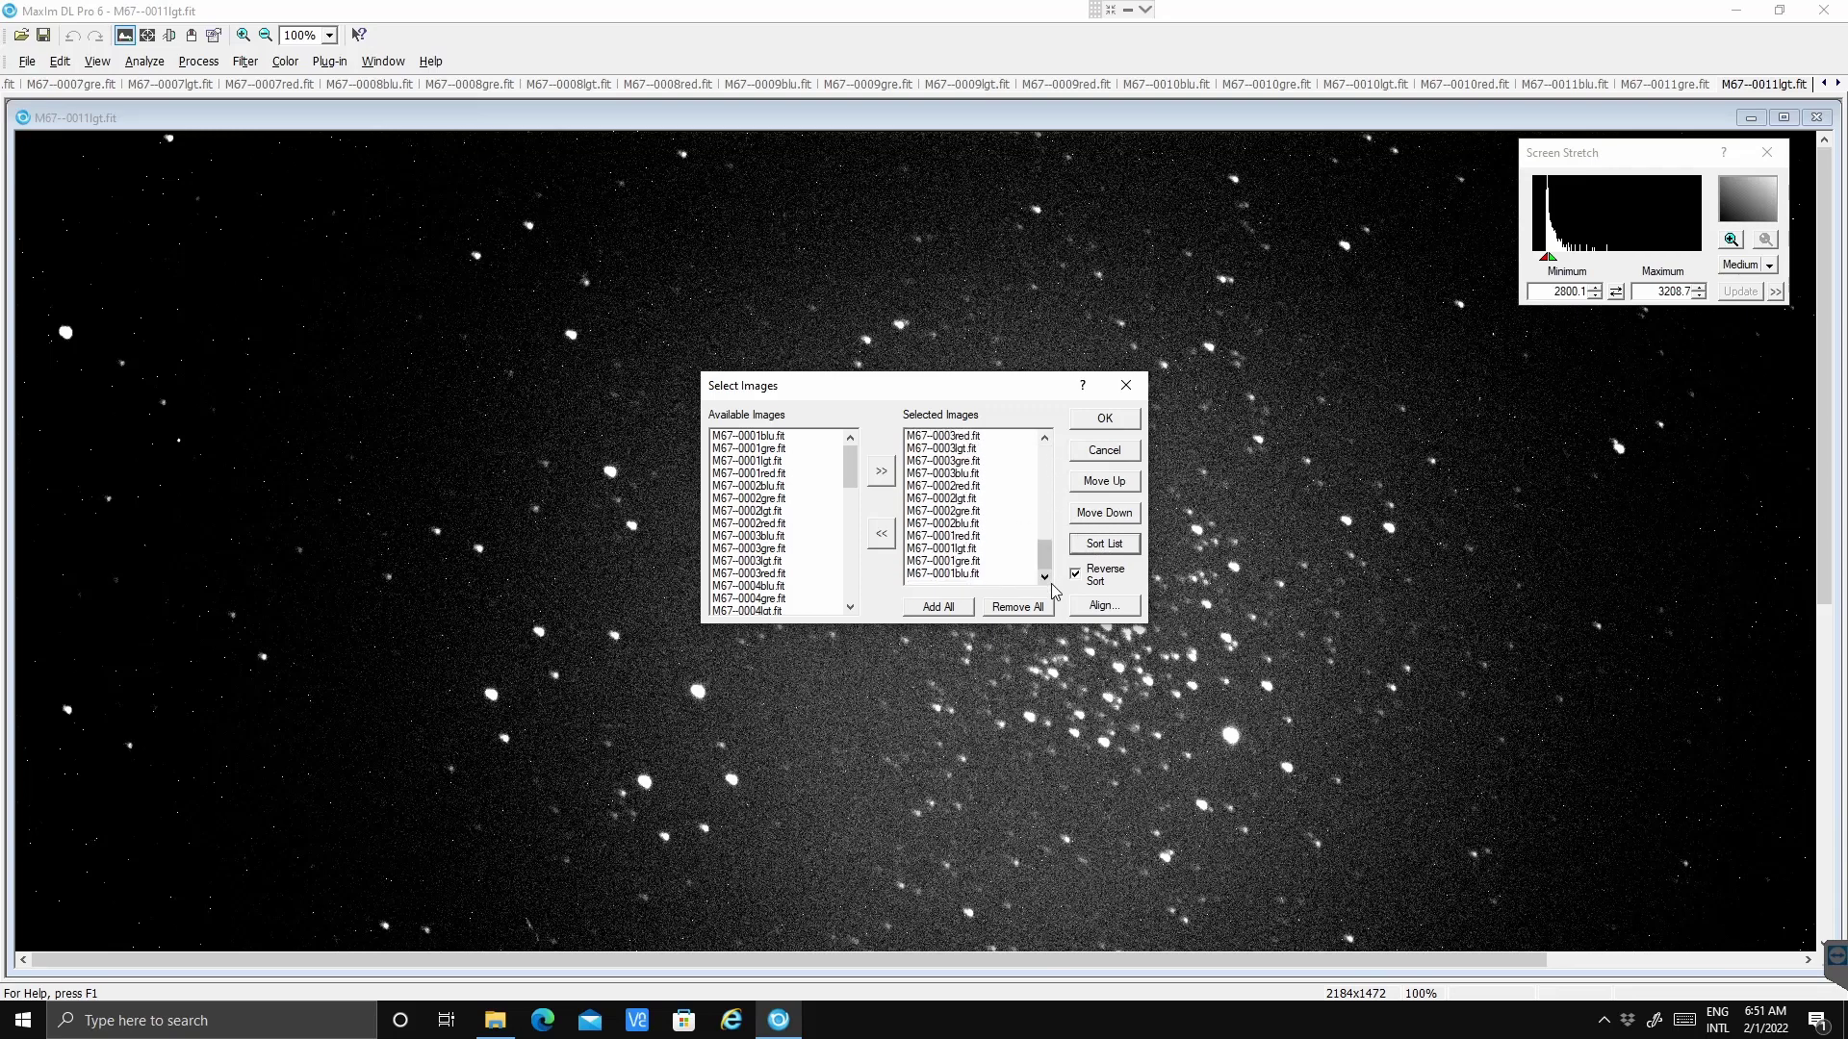
scroll(971, 477, up, 4)
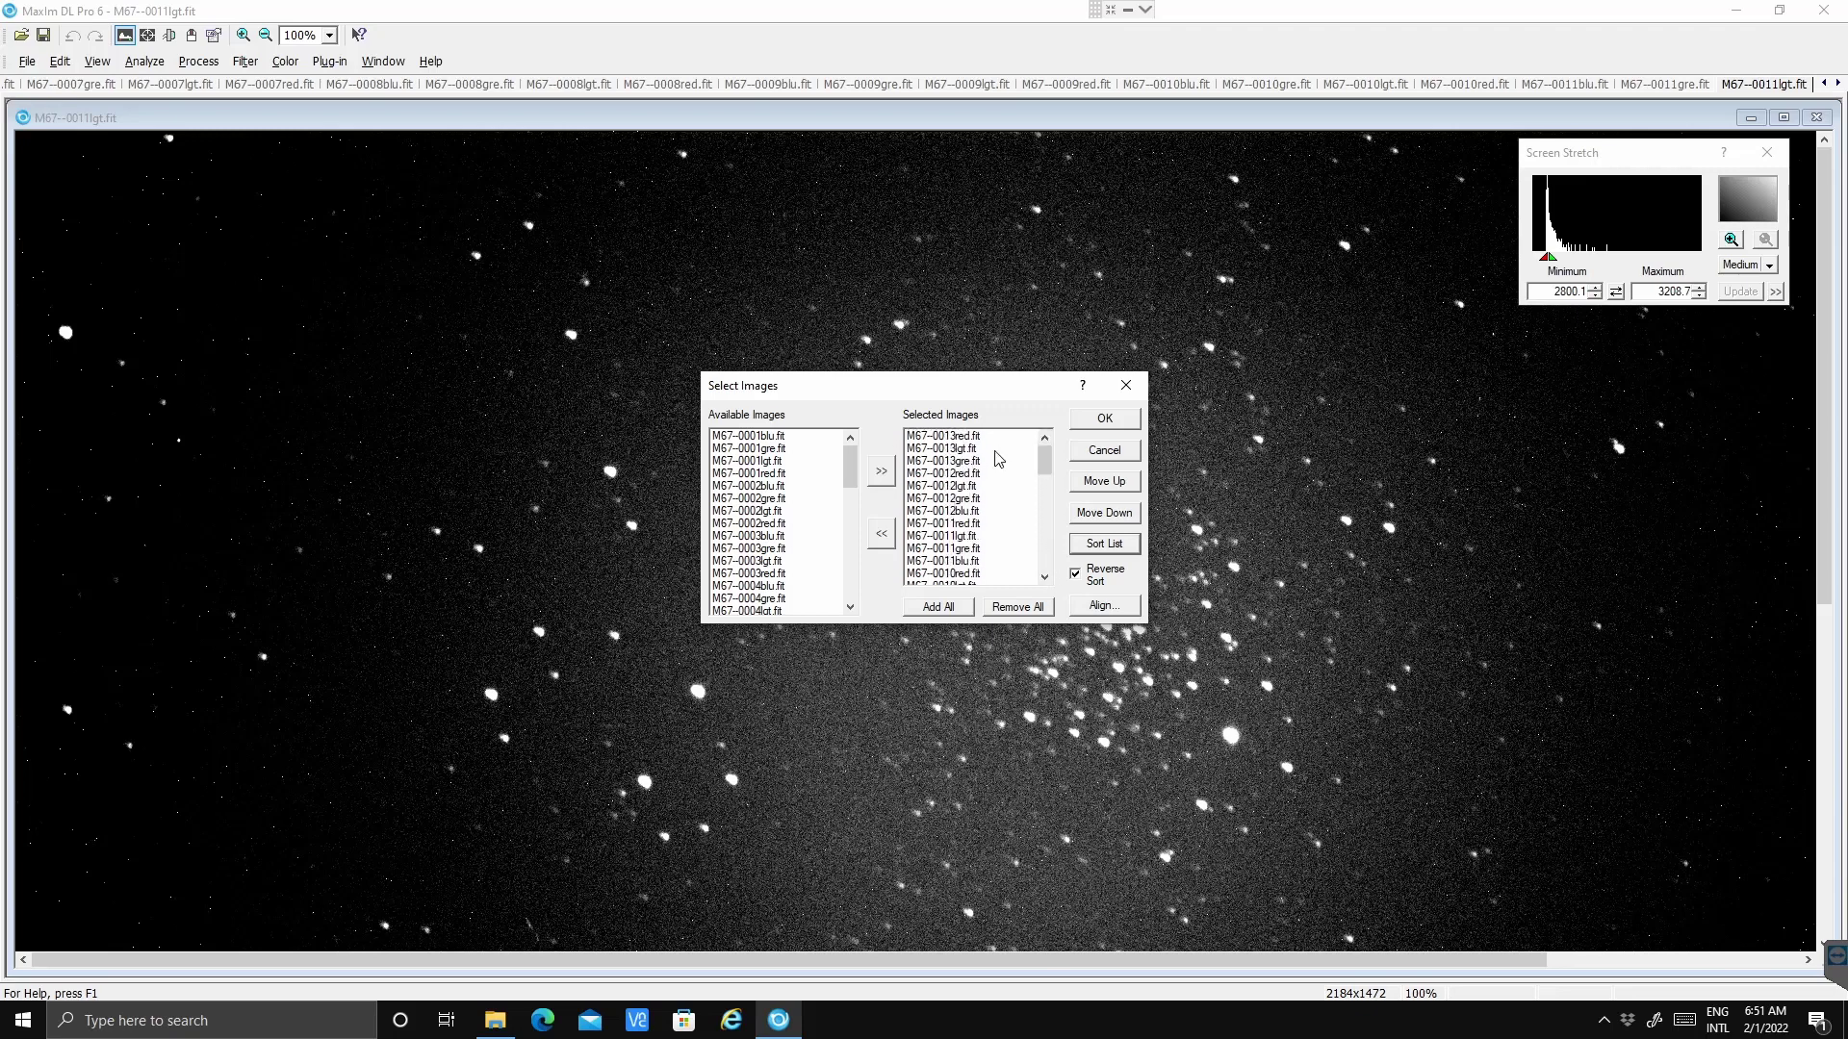
- Sort the selected images in ascending order with Reverse Sort off and open them in the animation
click(1113, 564)
click(1076, 576)
click(1106, 545)
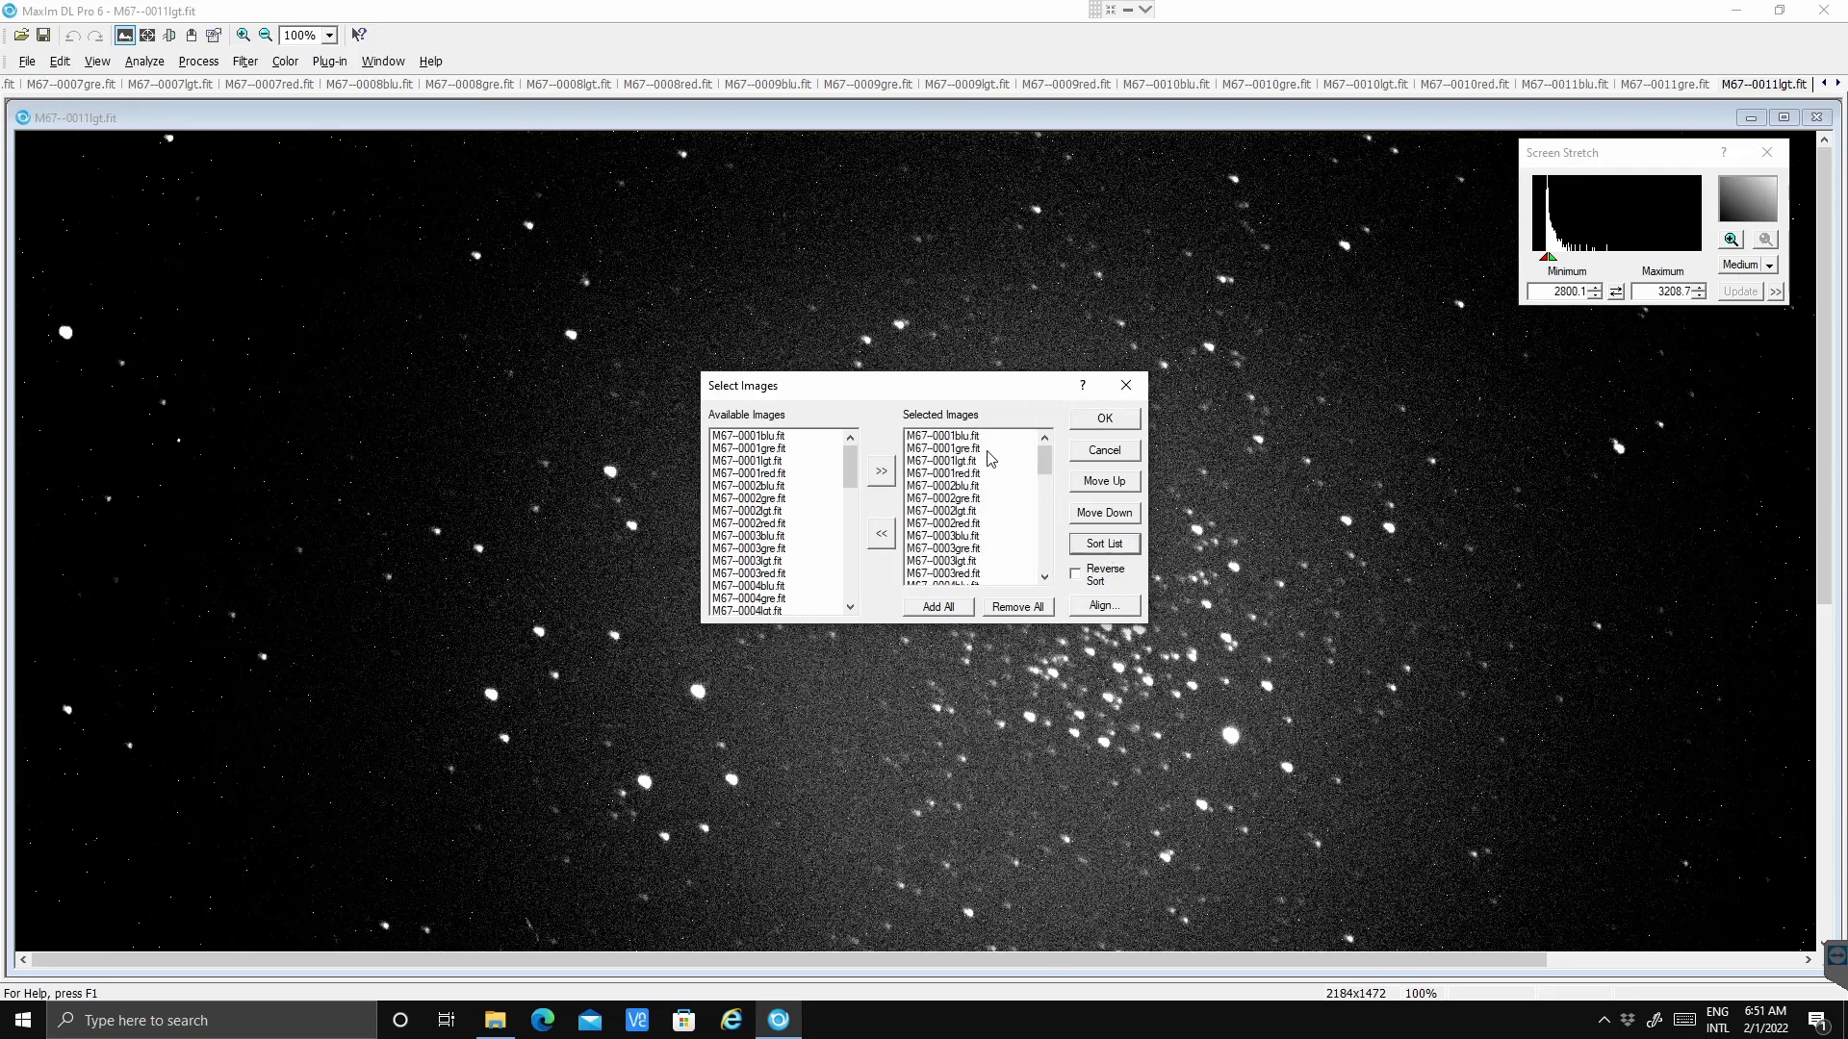
click(1097, 424)
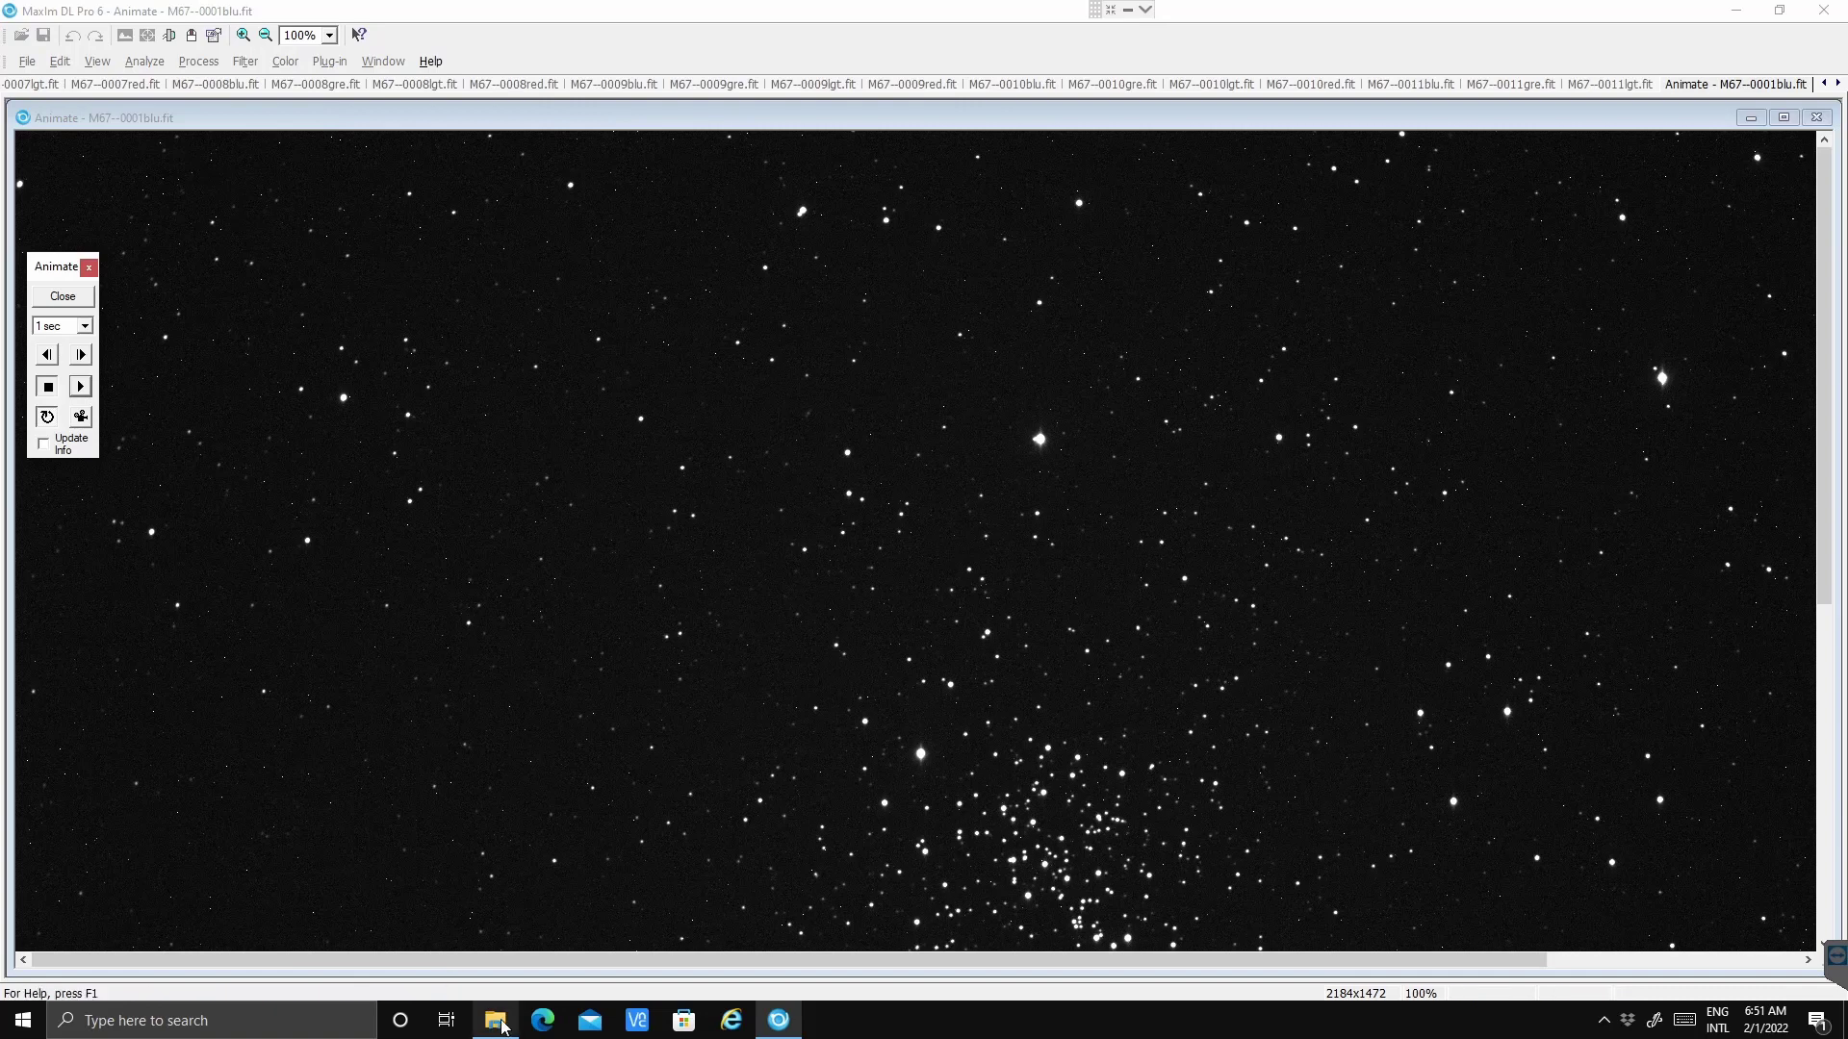
- Reduce the maximized MaxIm DL window to a wide, short window and move the Animate controls clear of it
click(1780, 10)
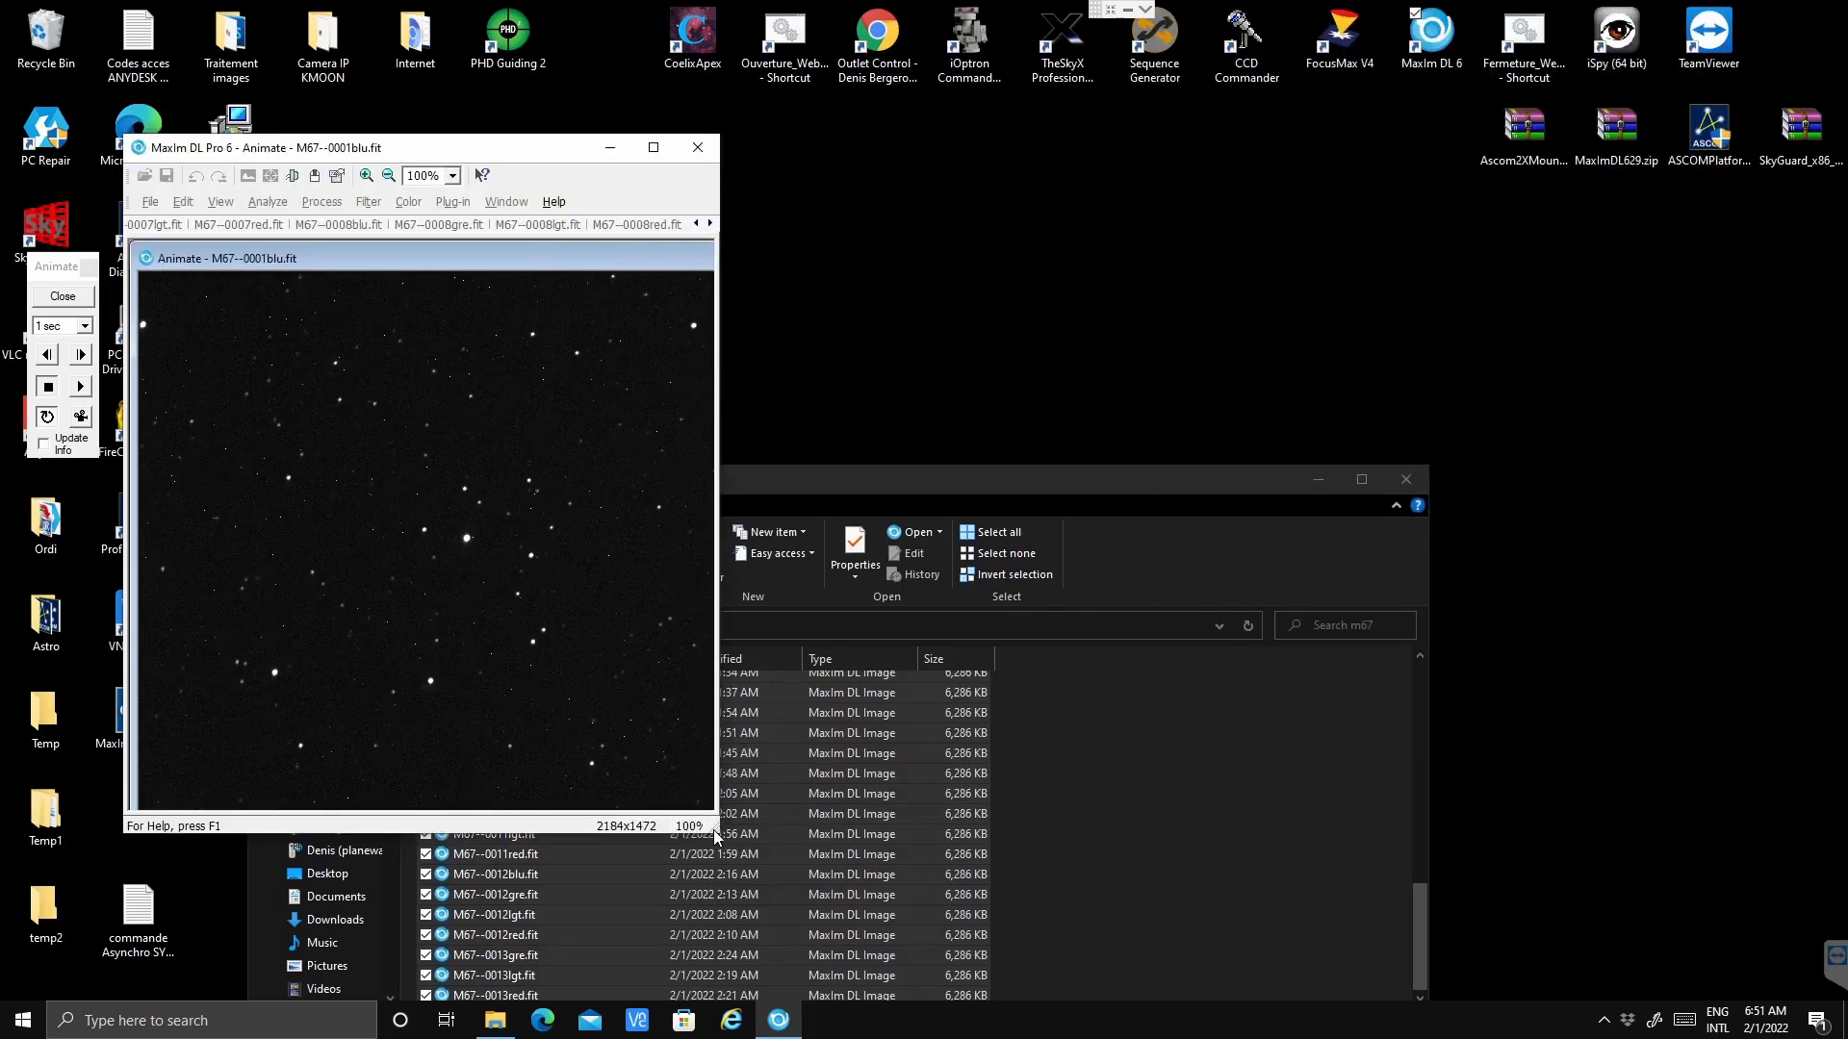
drag(713, 830, 1569, 721)
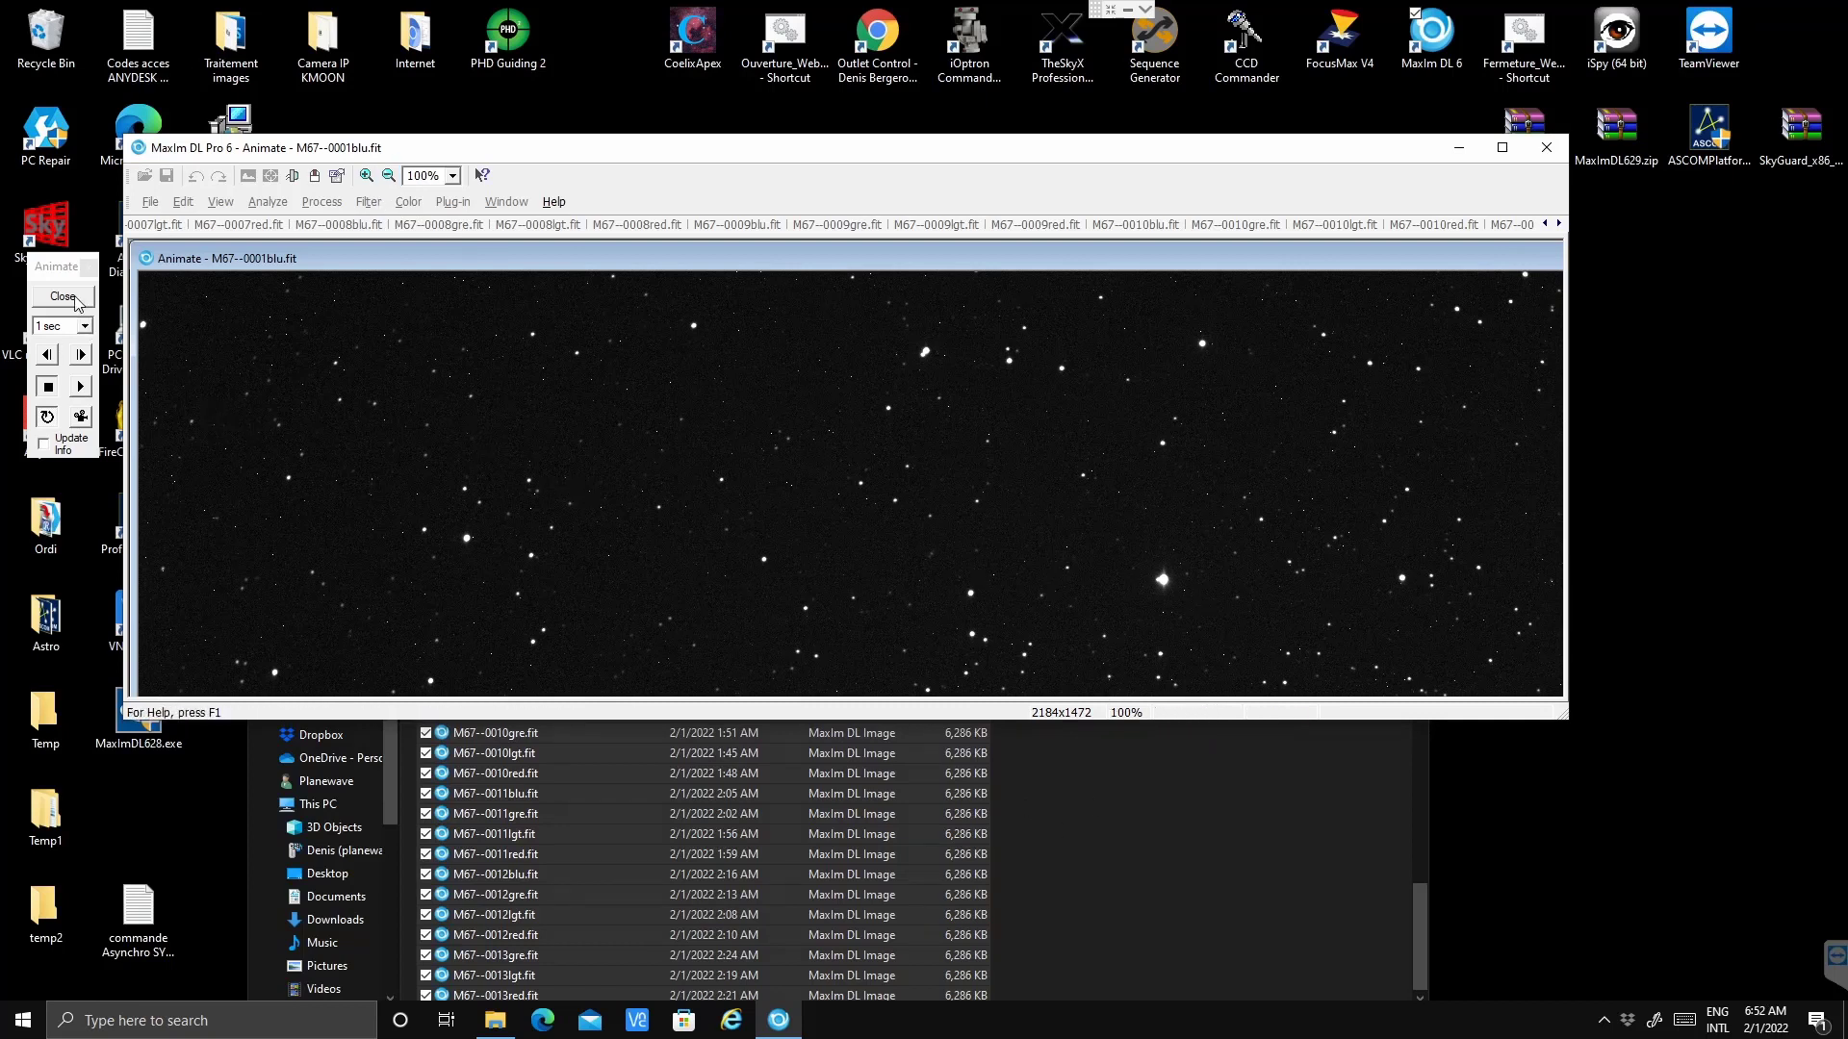
drag(58, 272, 69, 197)
- Bring the m67 folder window to the front in File Explorer and sort its files by name in ascending order
click(1083, 900)
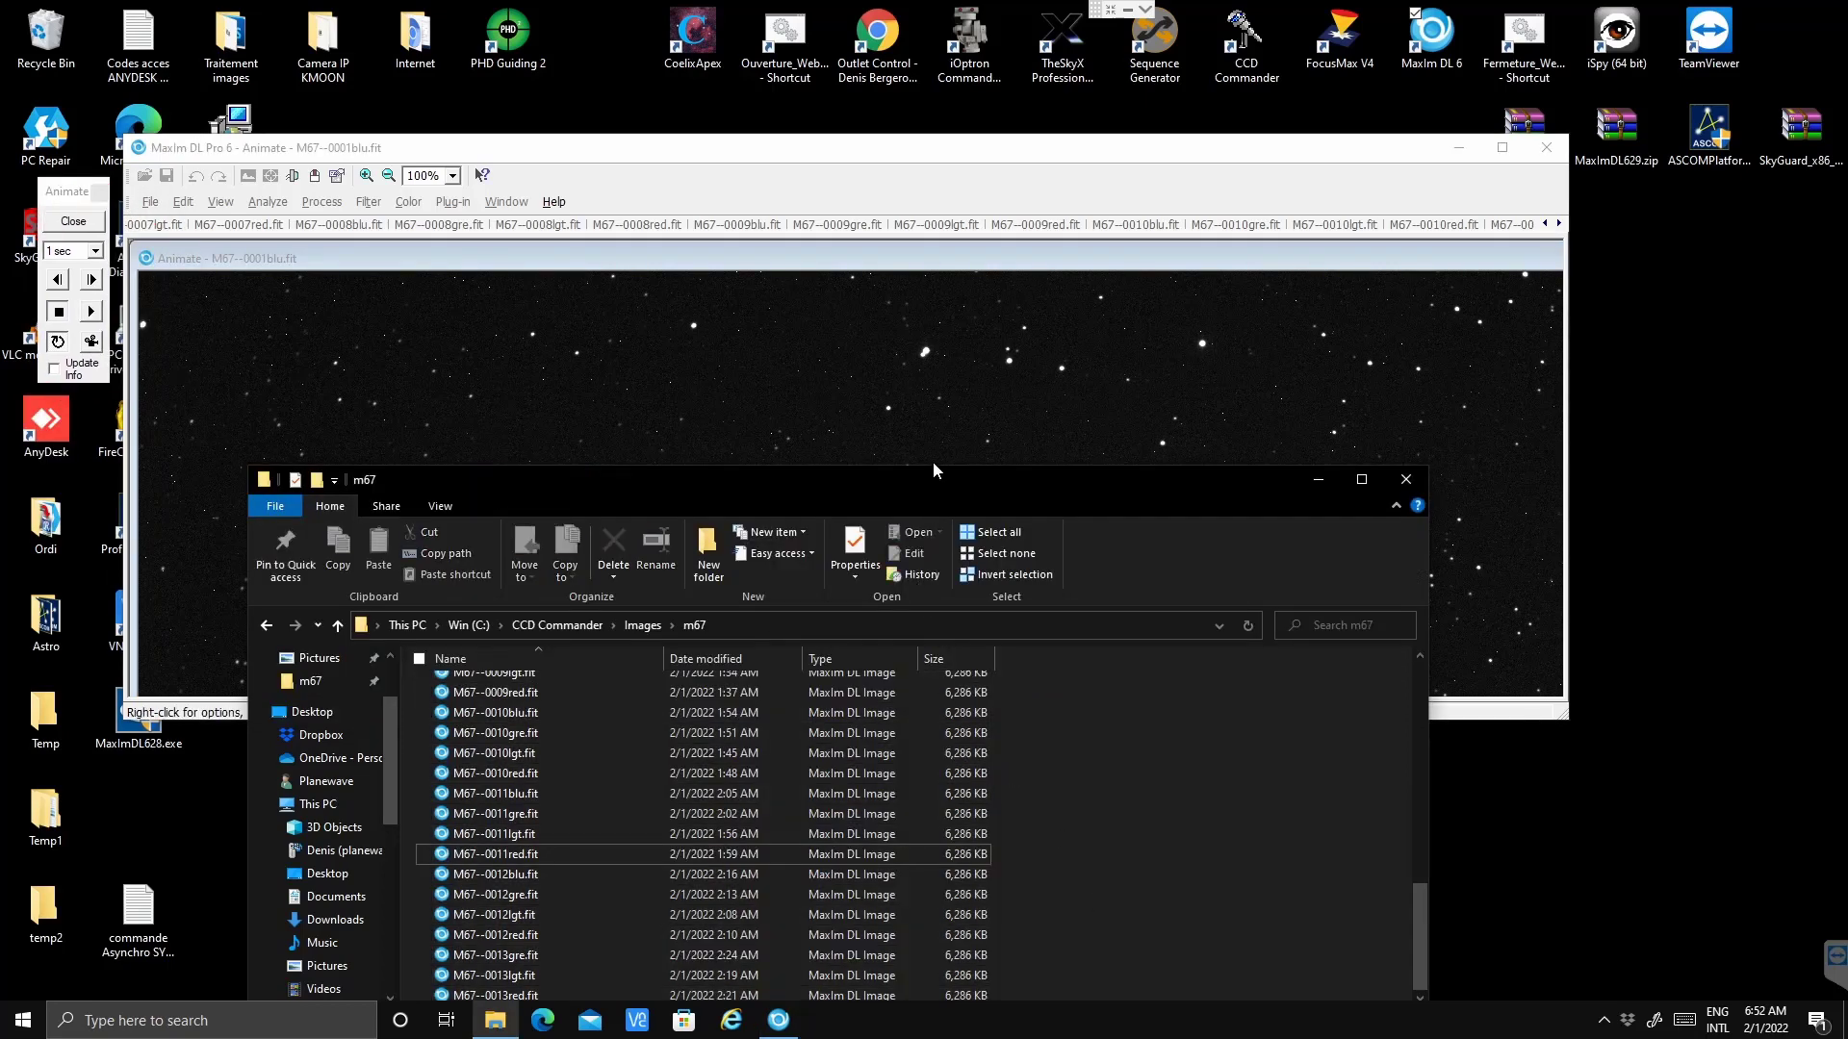
drag(942, 464, 936, 612)
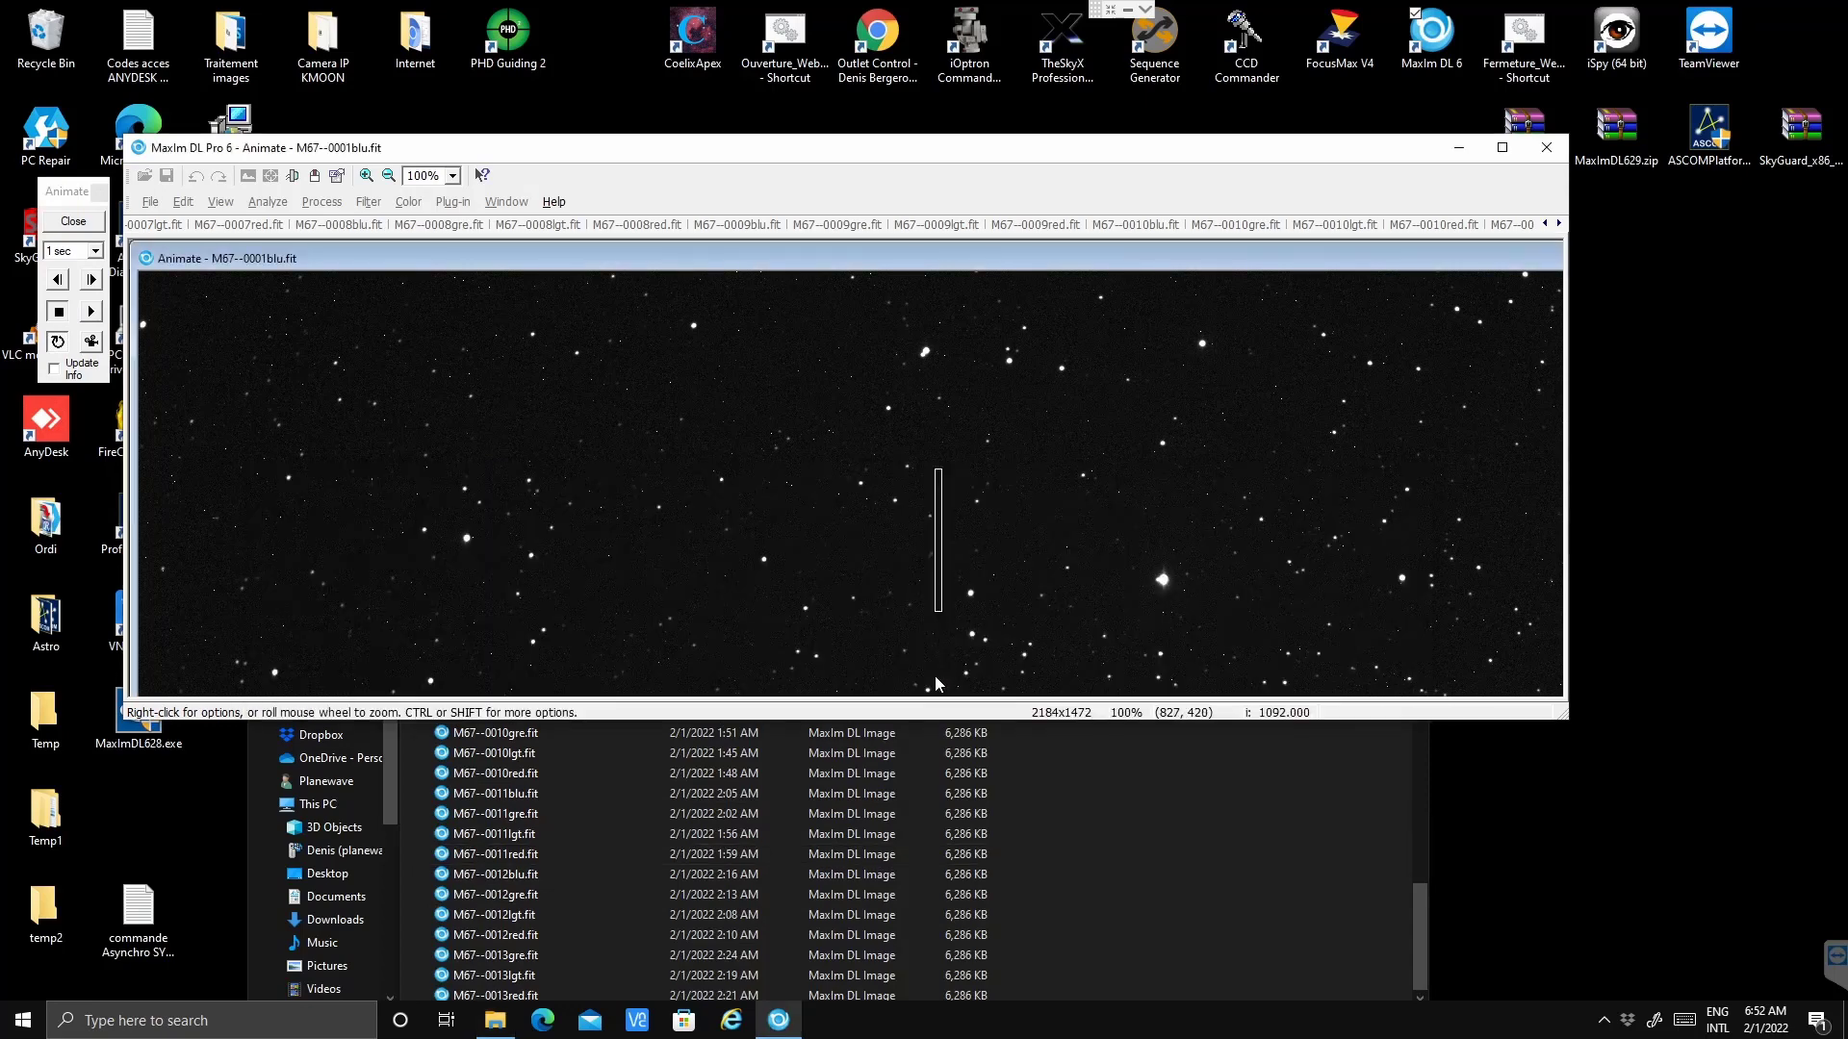
drag(935, 675, 937, 667)
click(1005, 880)
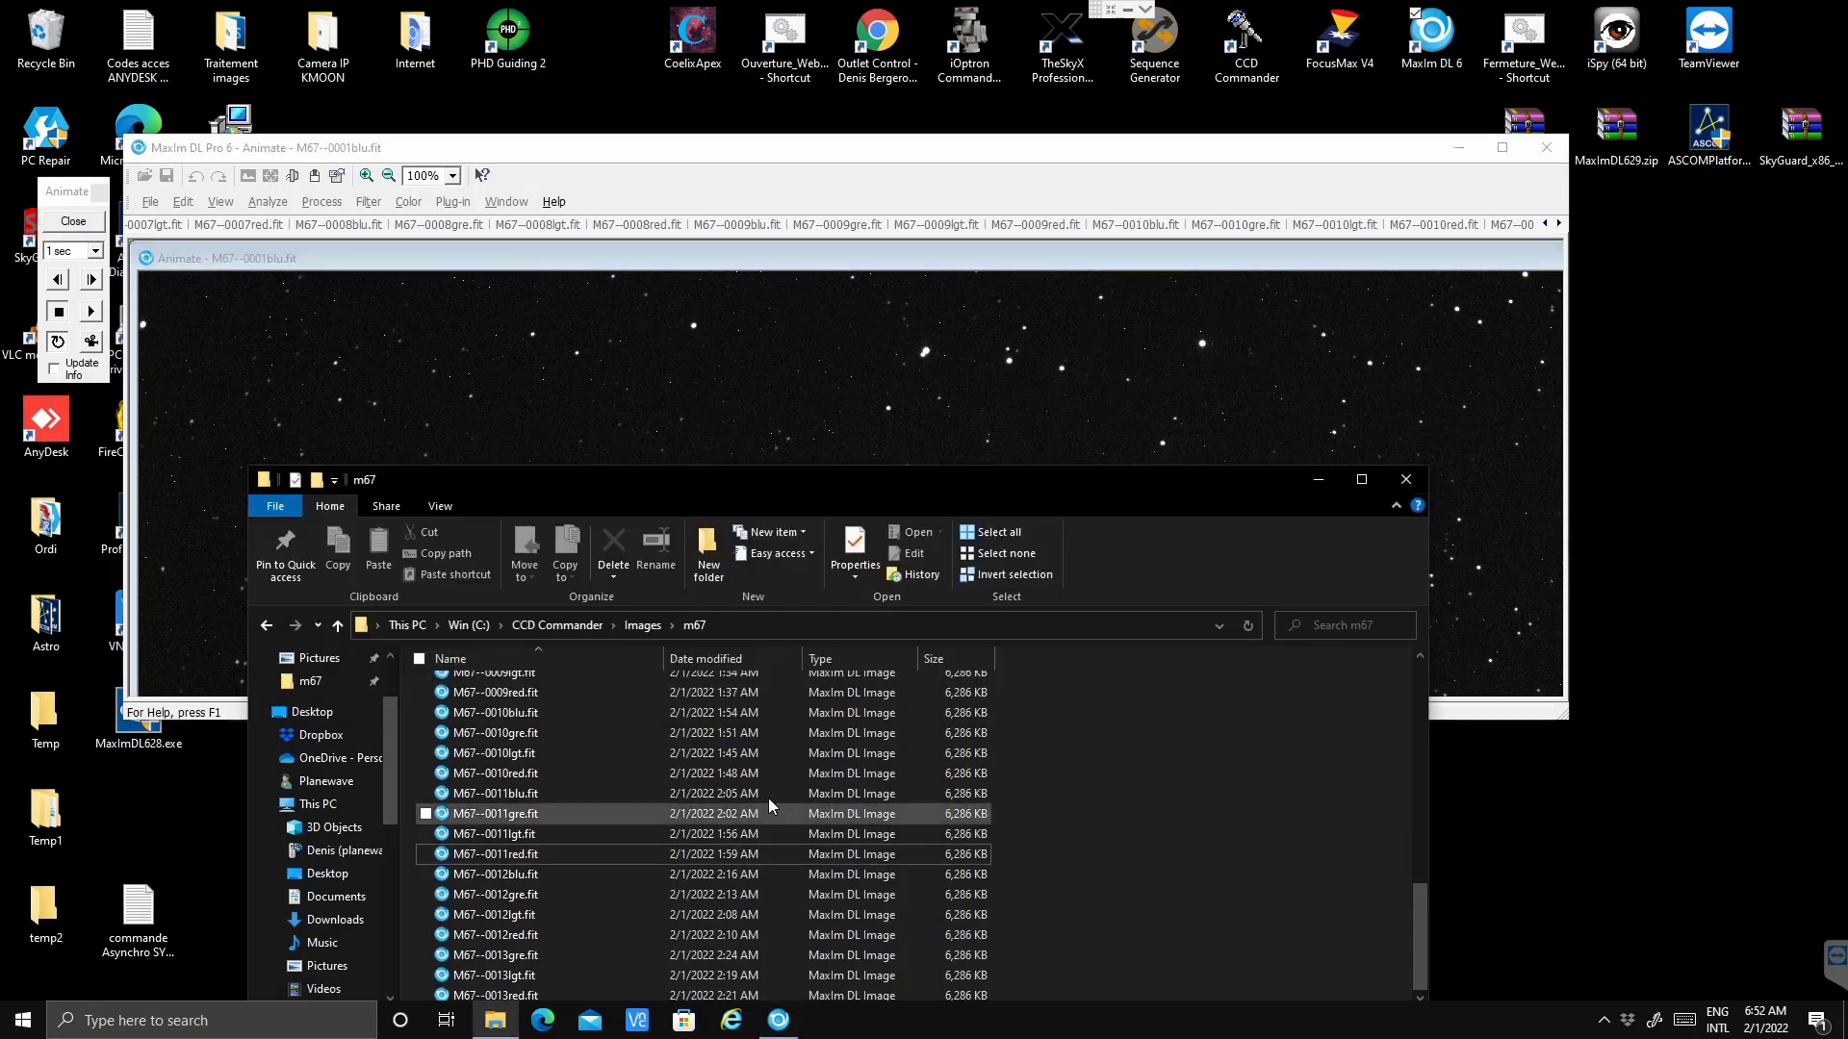
click(470, 658)
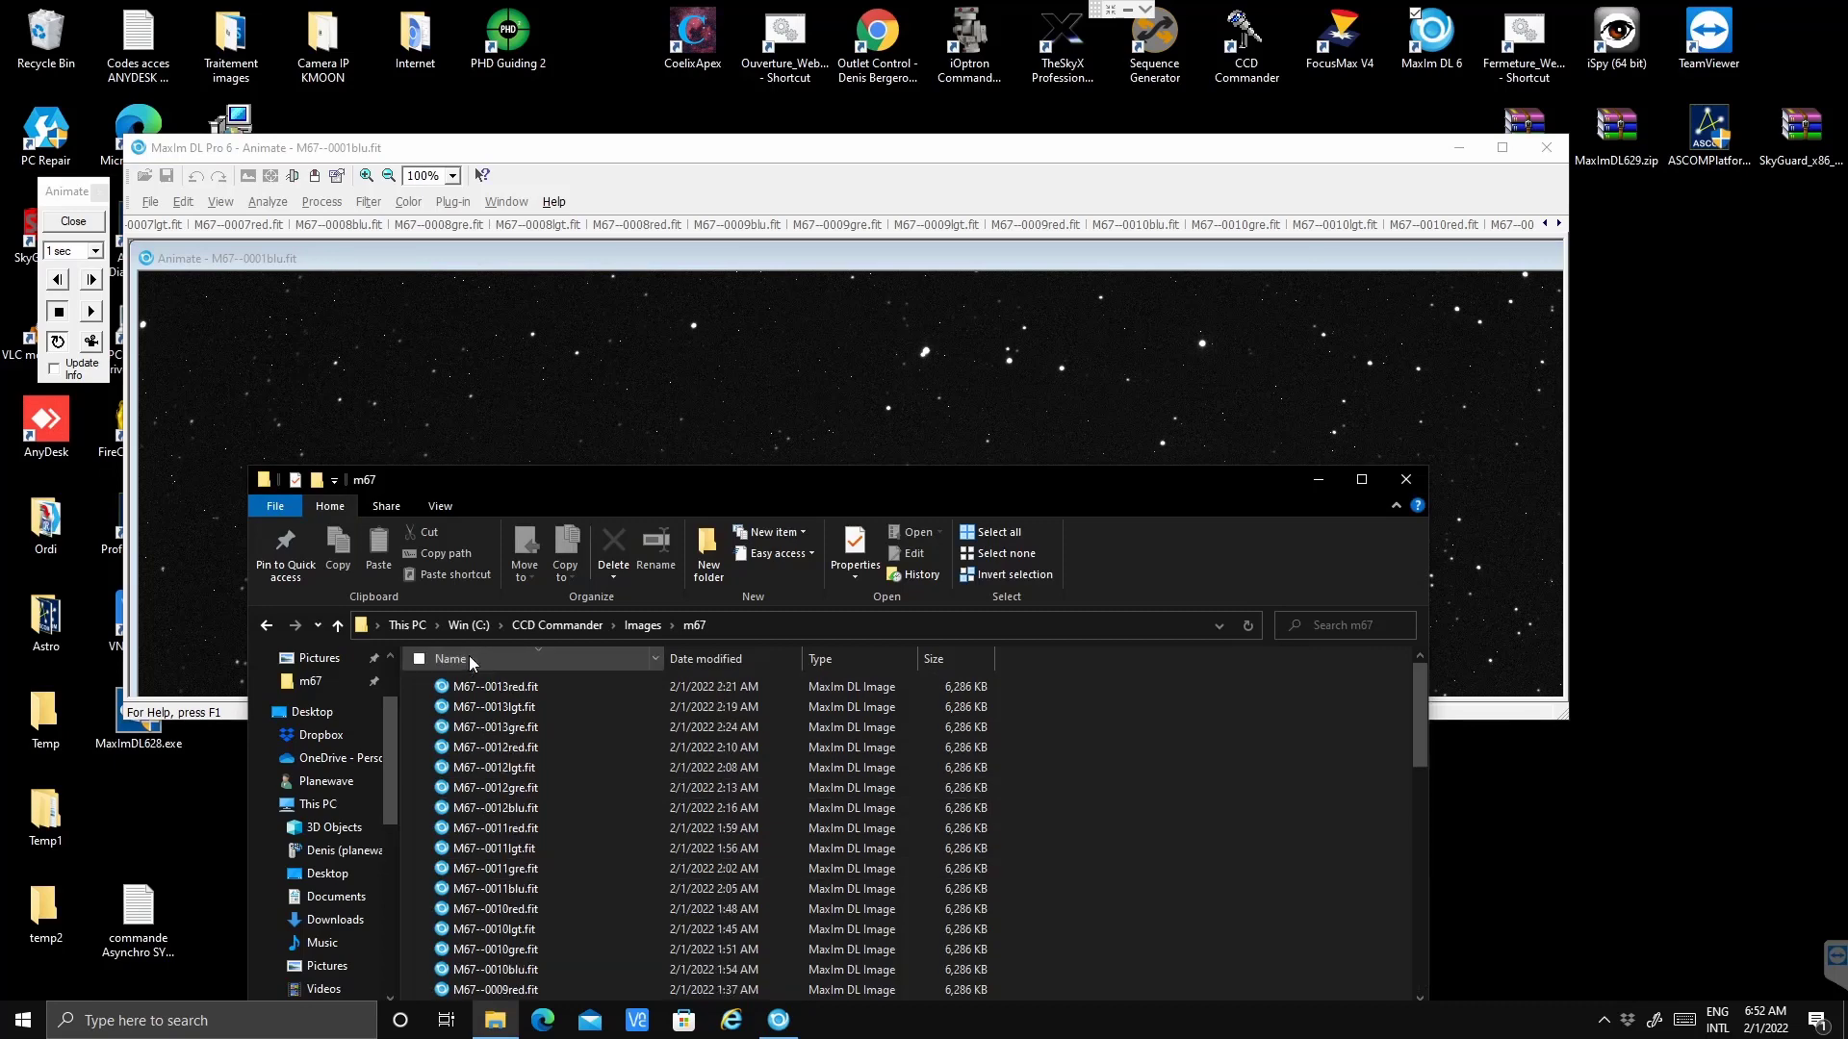
click(470, 657)
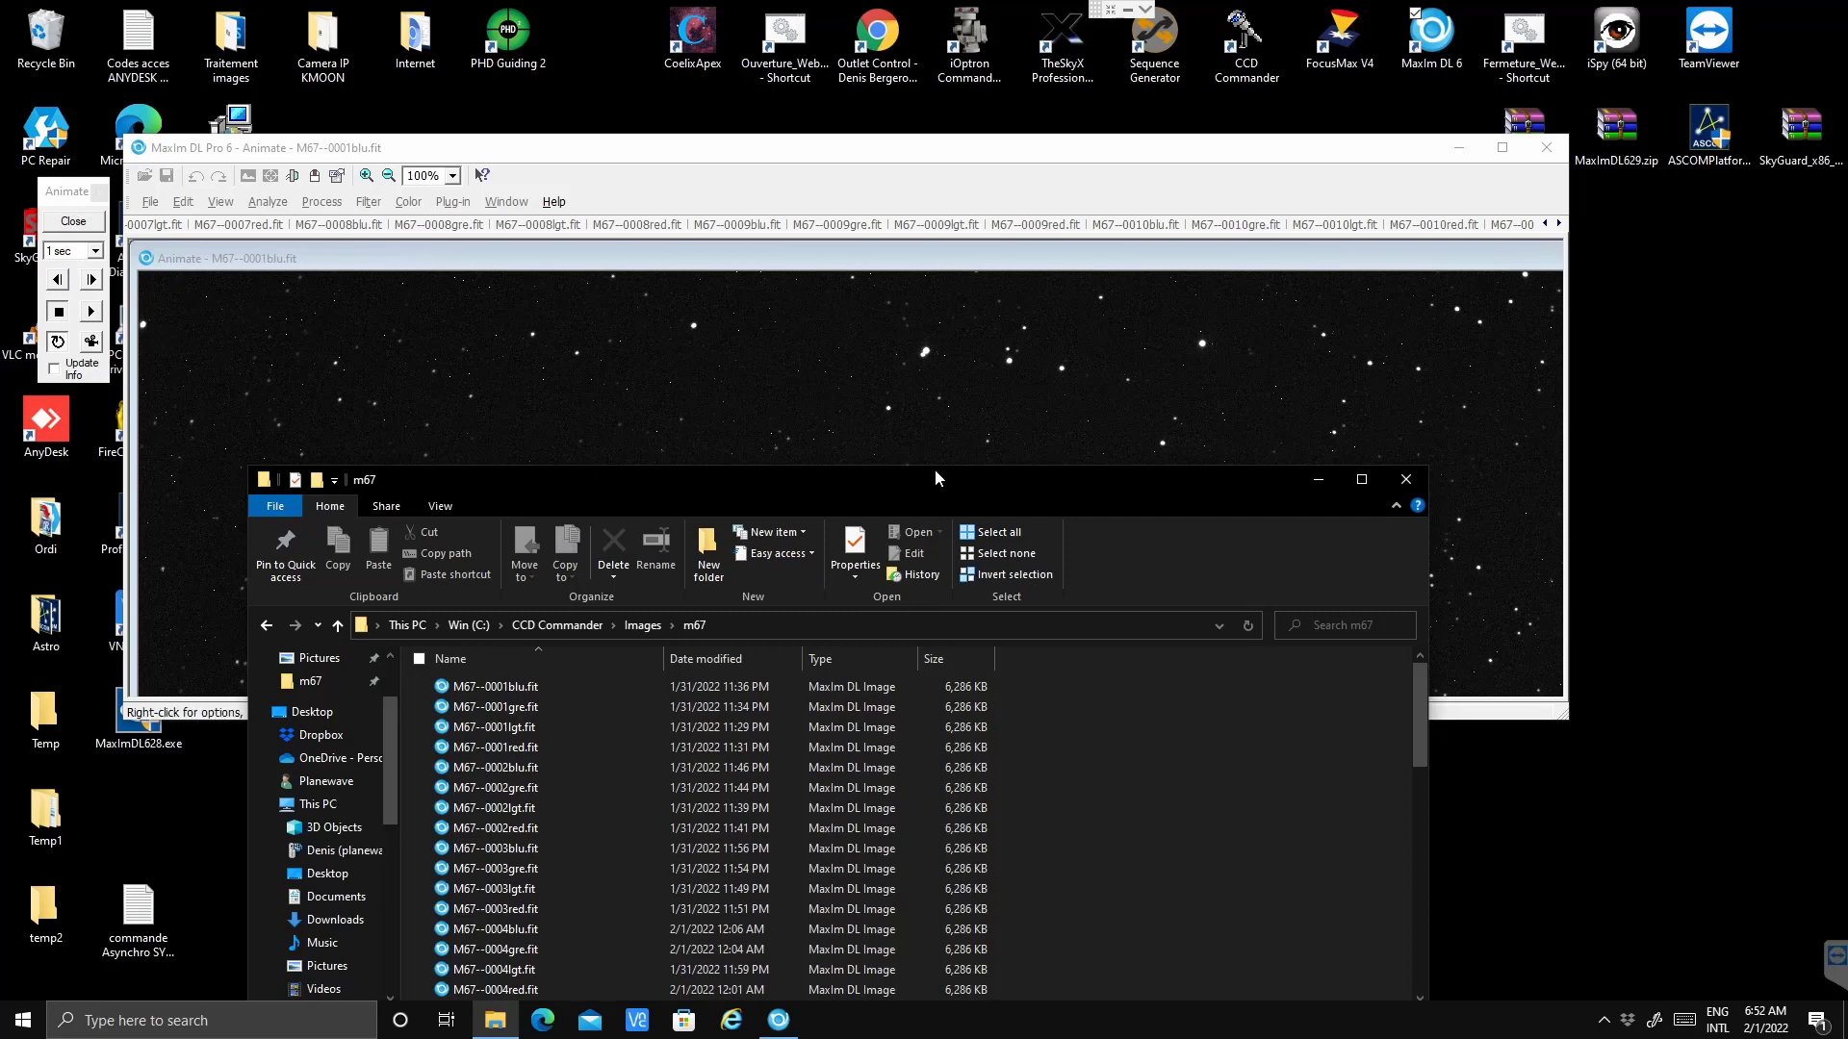
- Arrange the MaxIm DL window above the m67 folder window so the animation and the file list are both visible
scroll(934, 399, up, 1)
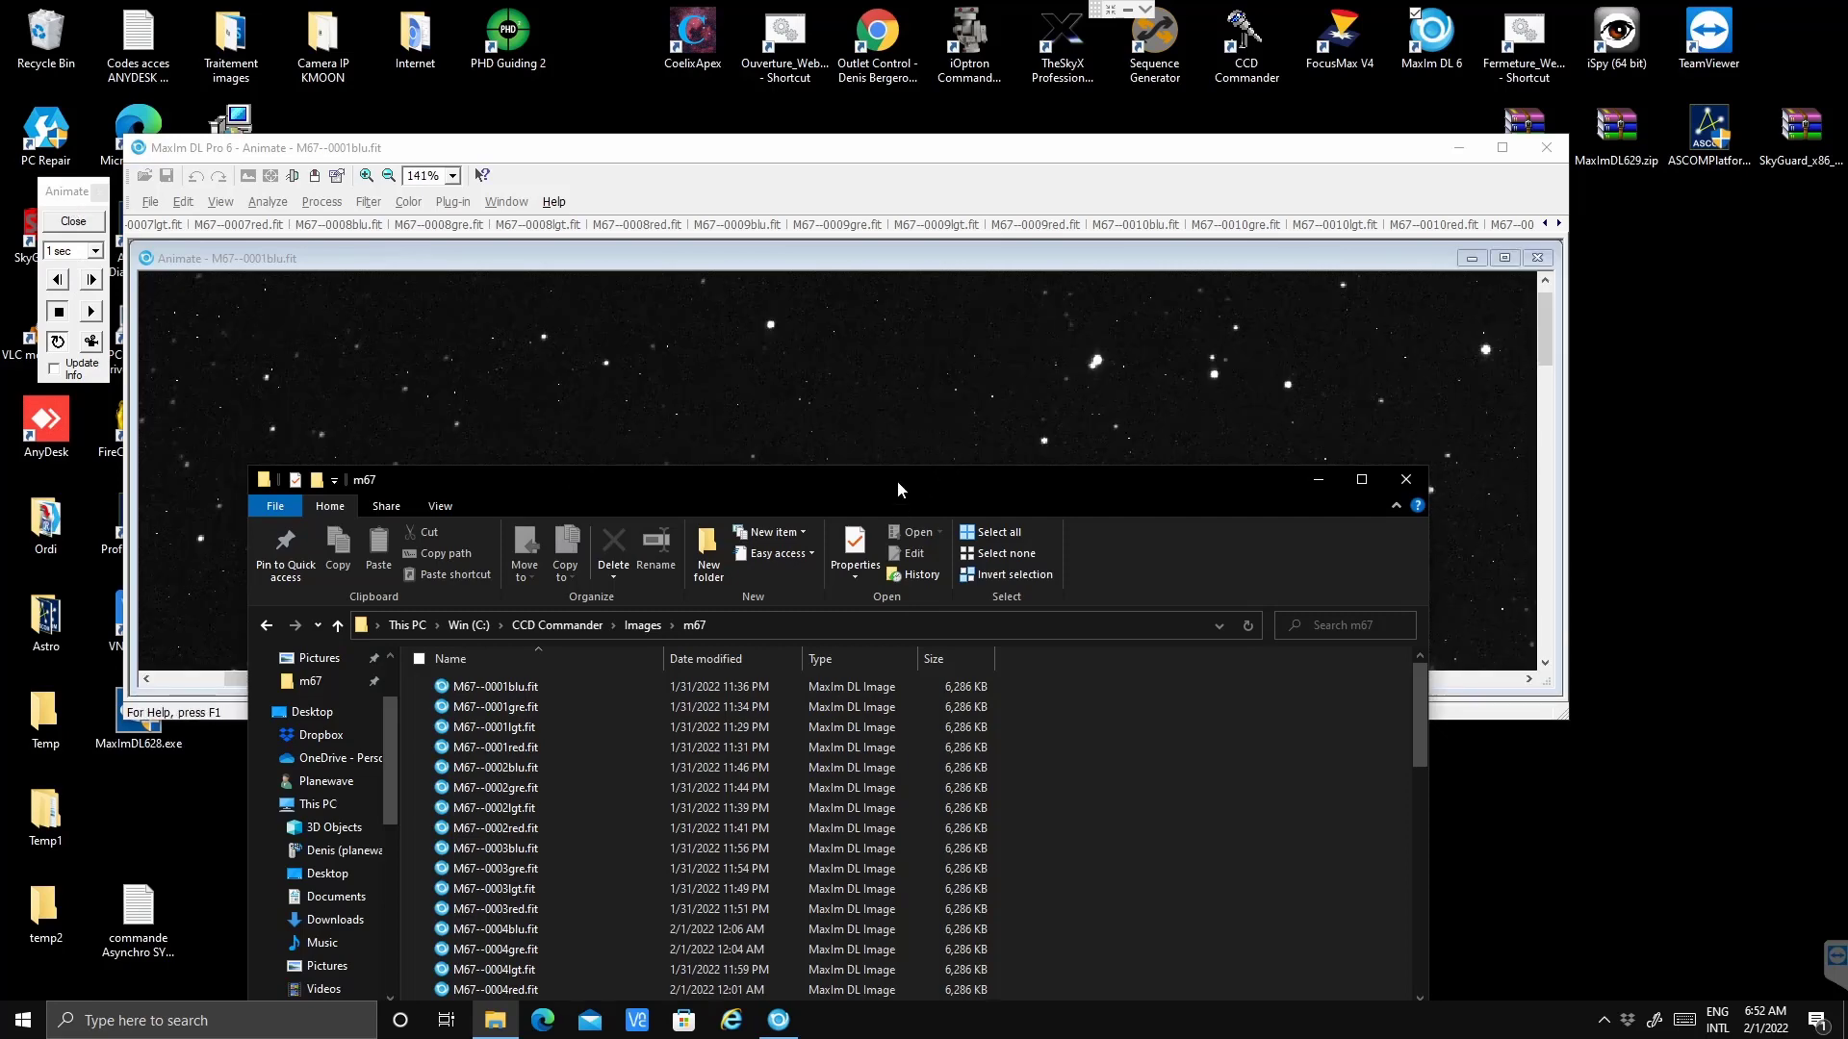
drag(897, 481, 931, 647)
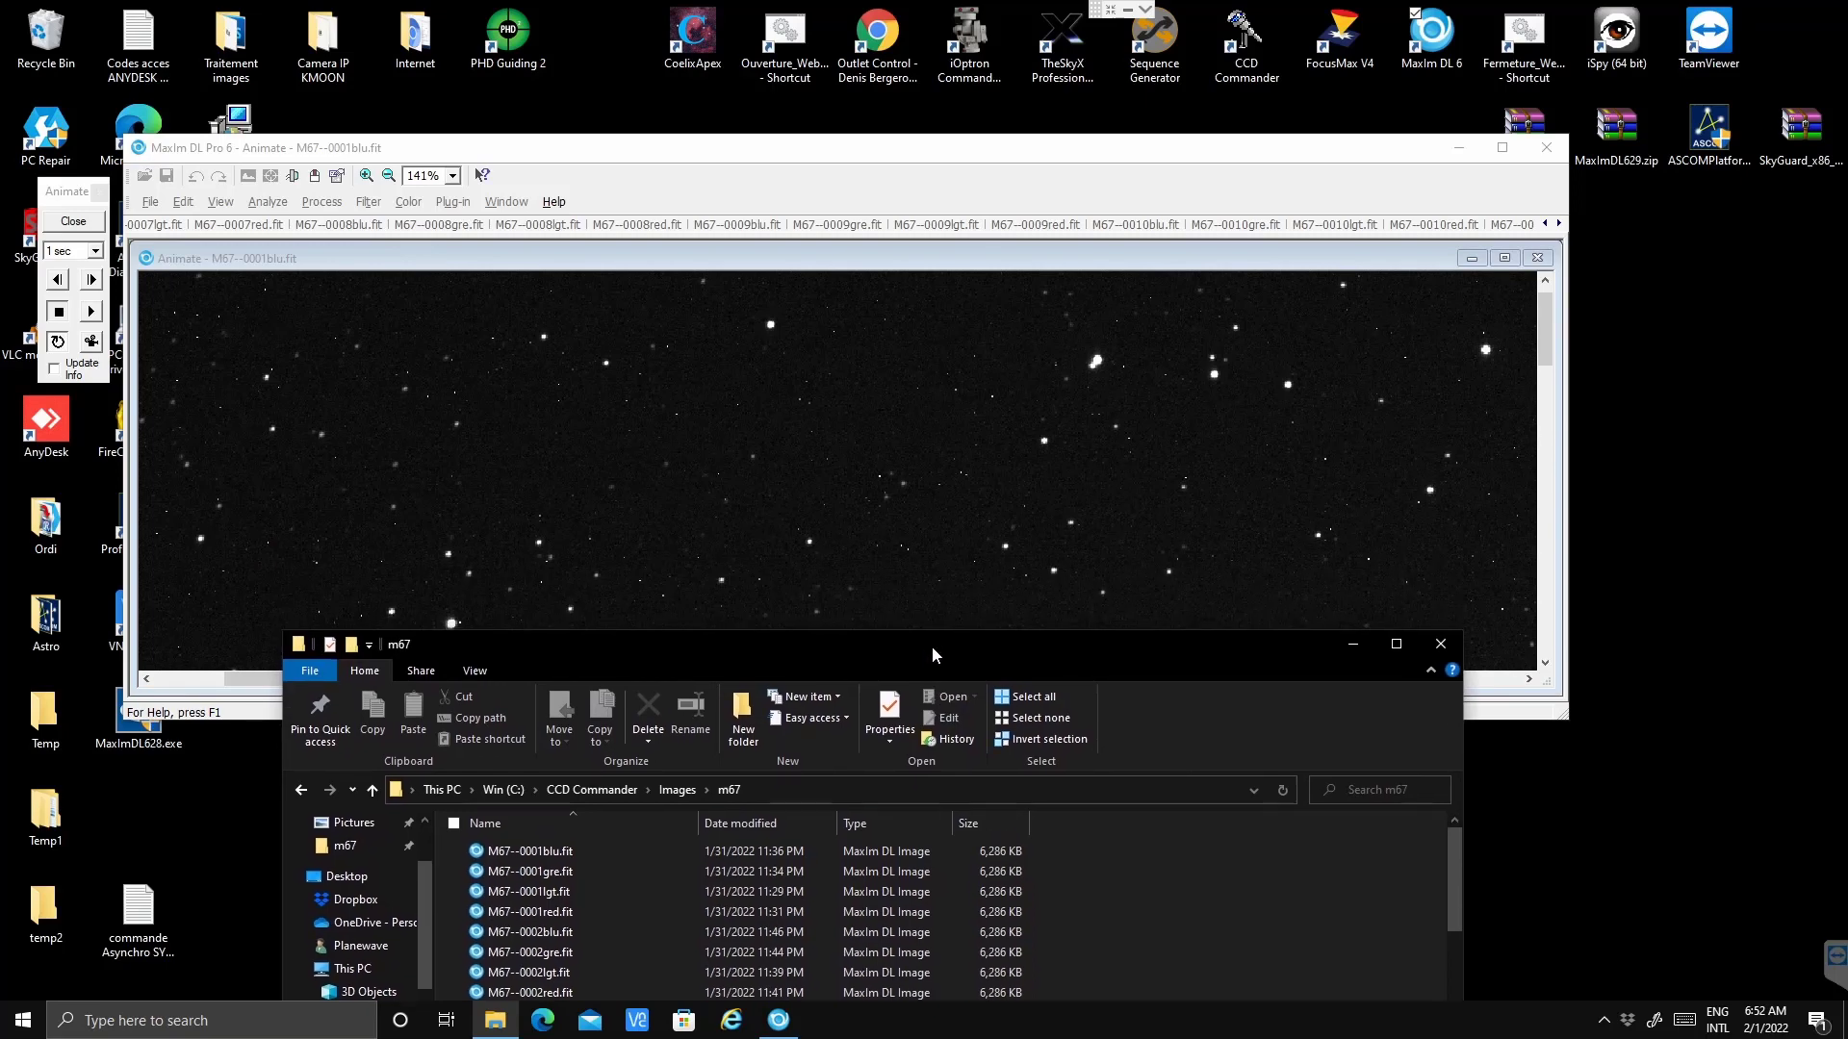
drag(781, 157, 813, 12)
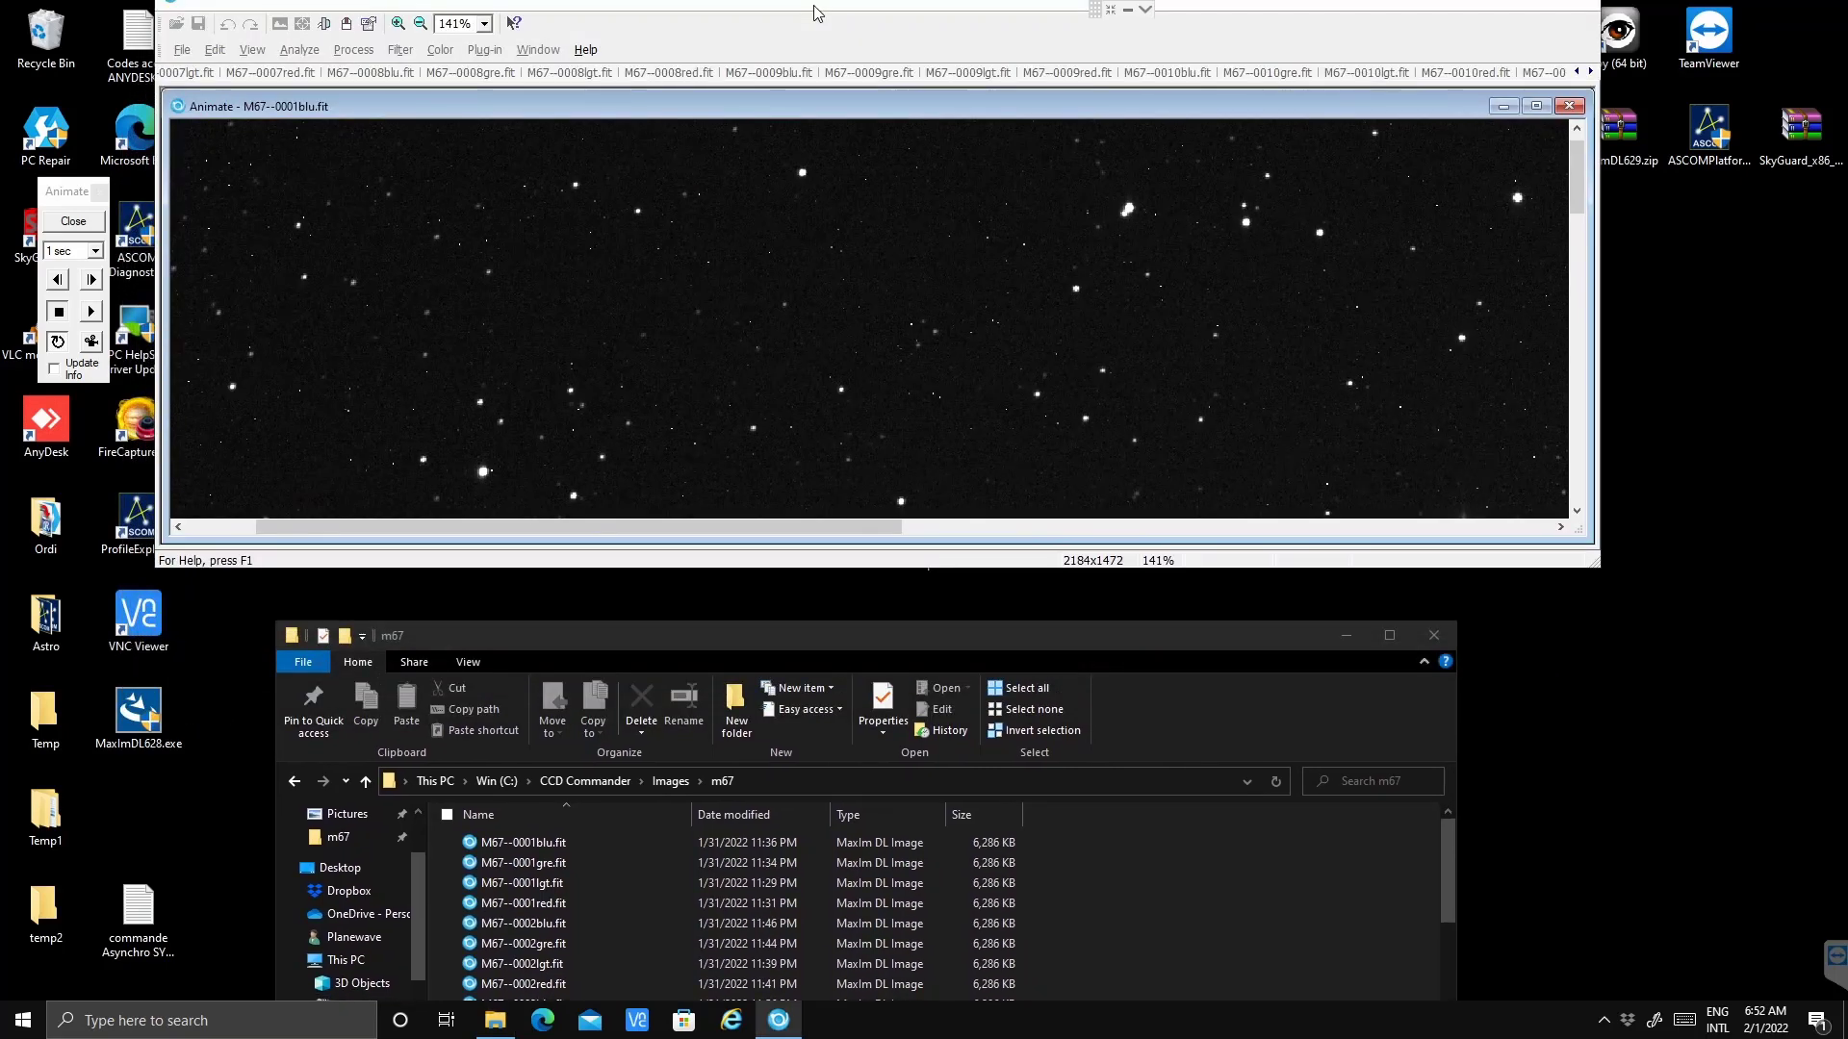
drag(818, 635, 1032, 595)
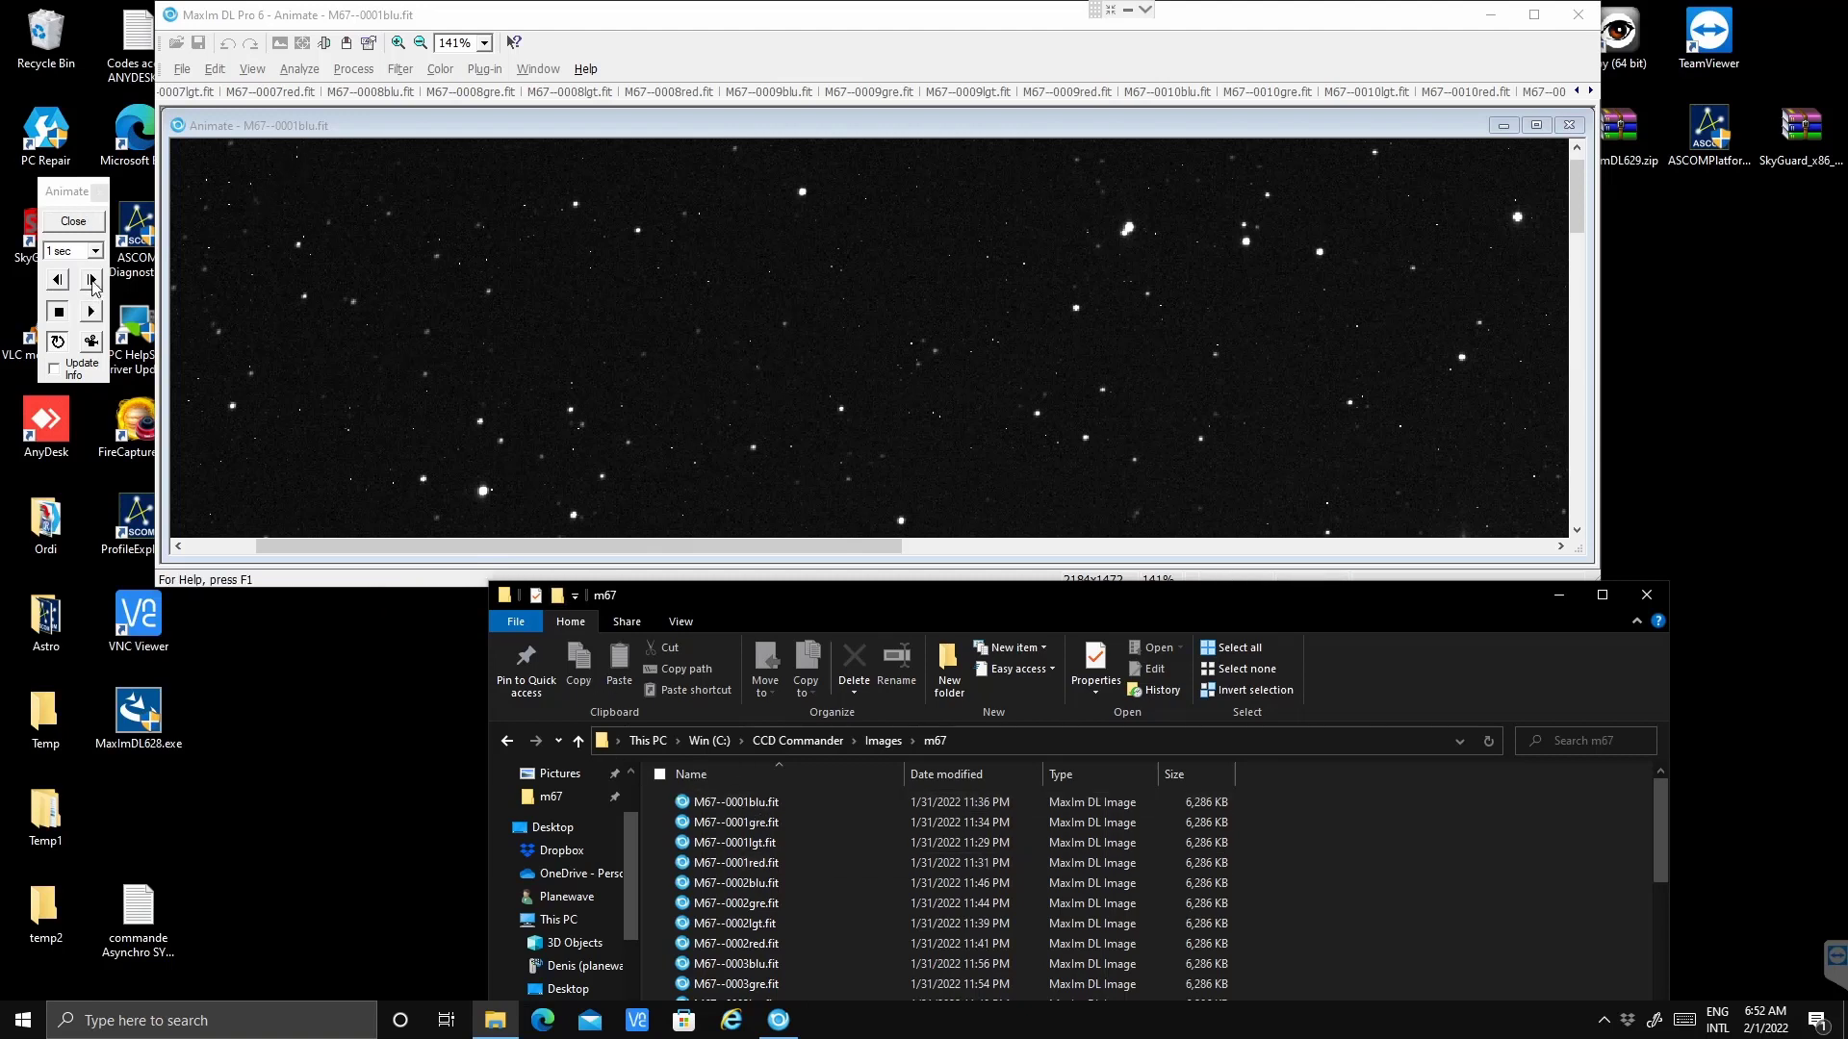
- Step through the frames from M67--0001blu.fit to M67--0004gre.fit in MaxIm DL, then return to M67--0004blu.fit
click(91, 280)
click(91, 280)
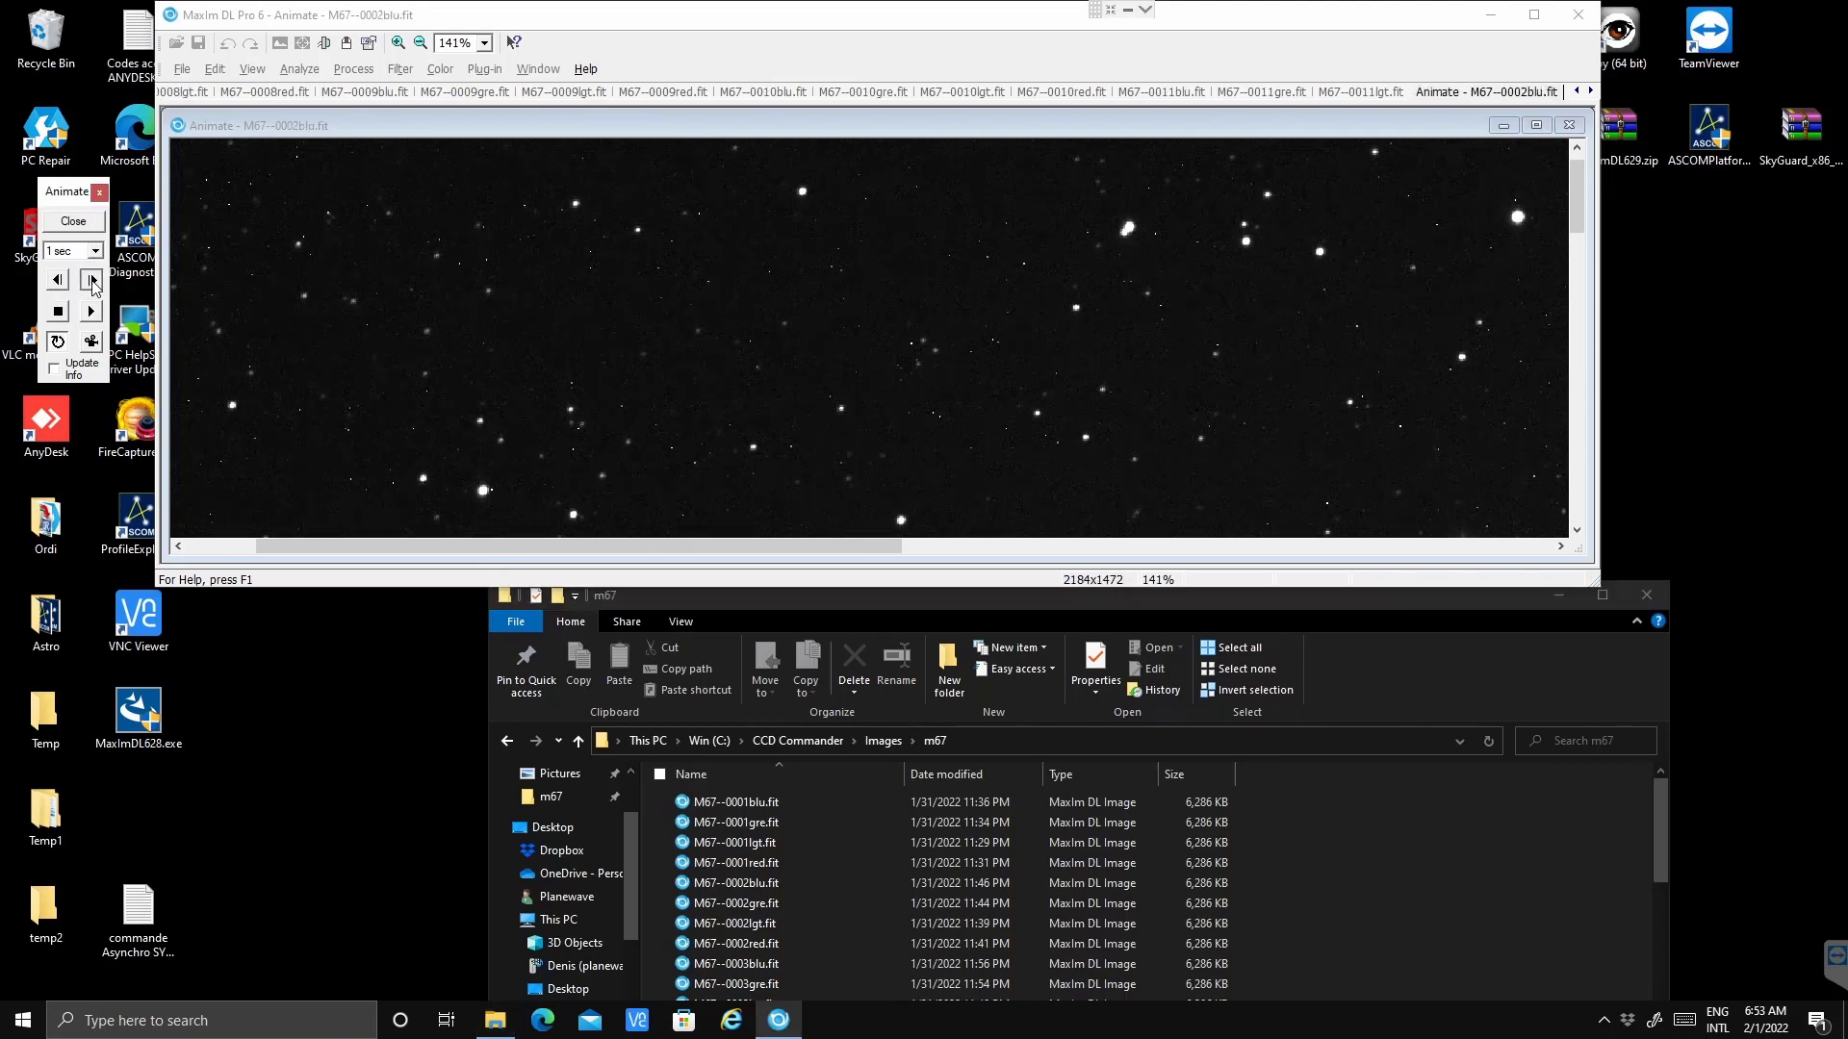
click(91, 280)
click(91, 280)
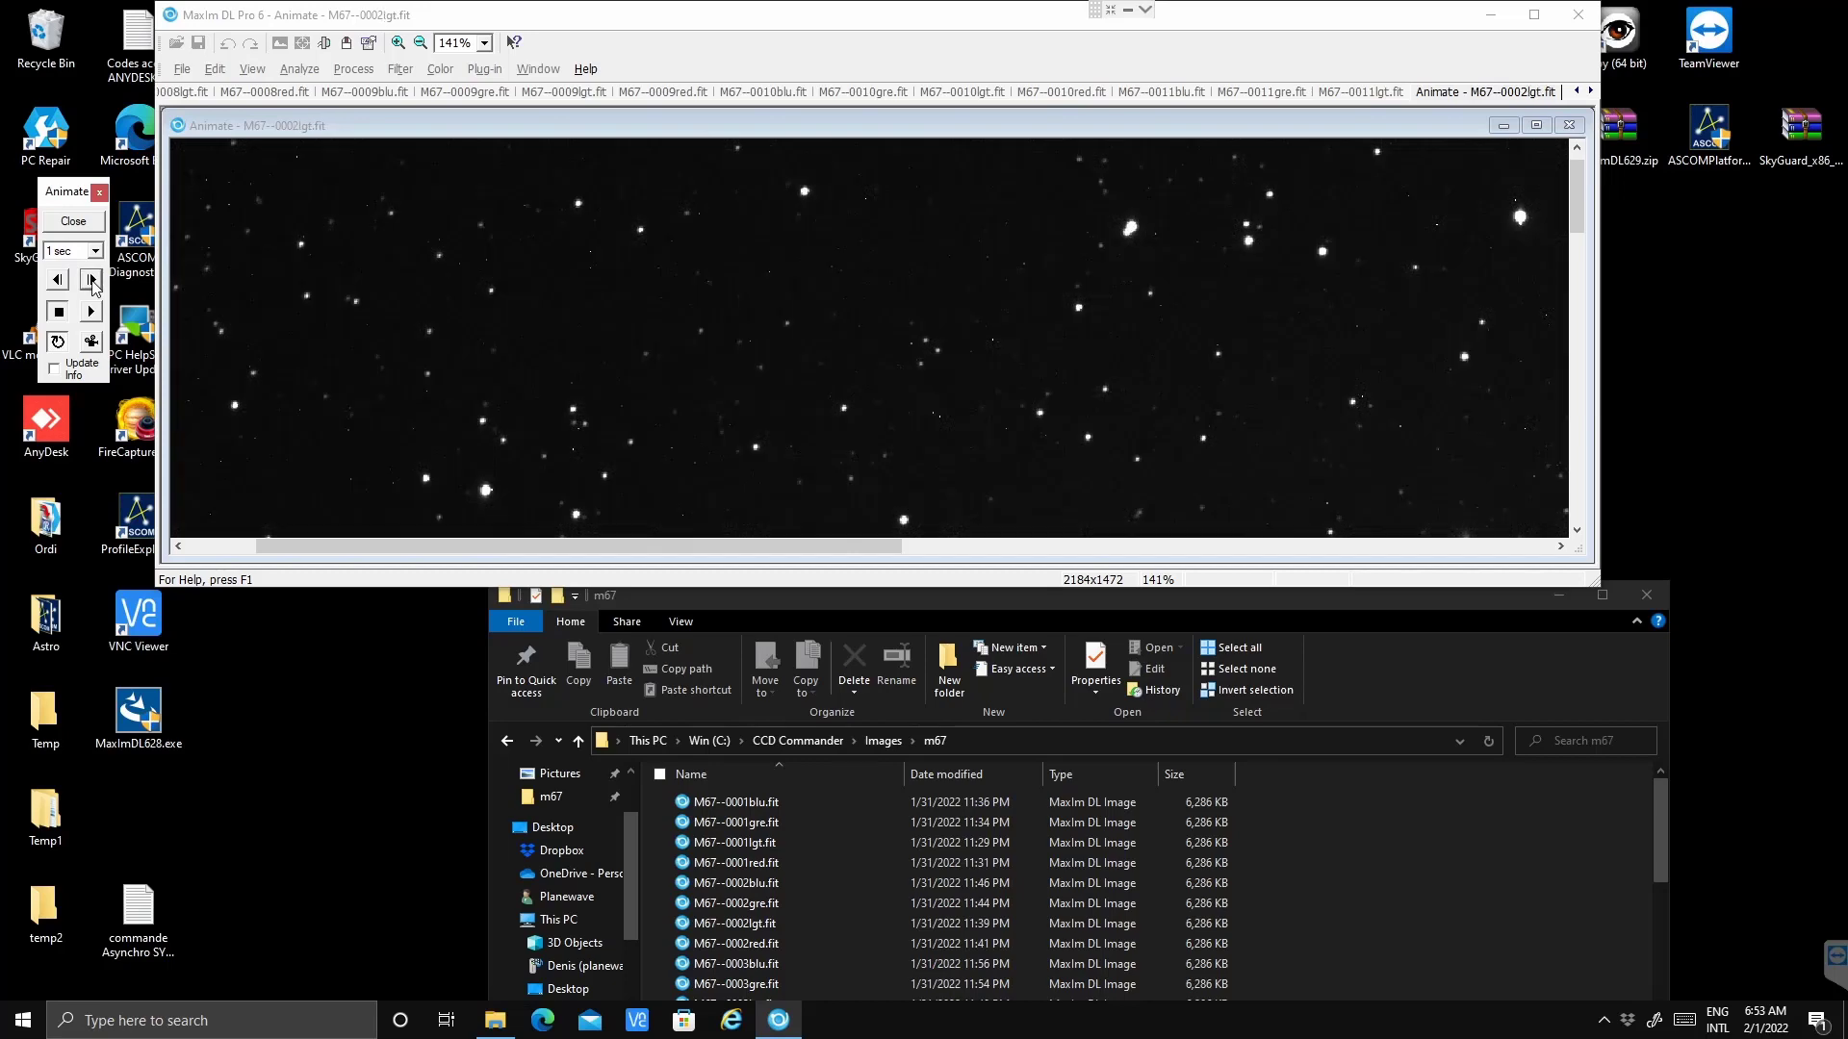
click(92, 280)
click(92, 280)
click(92, 280)
click(92, 280)
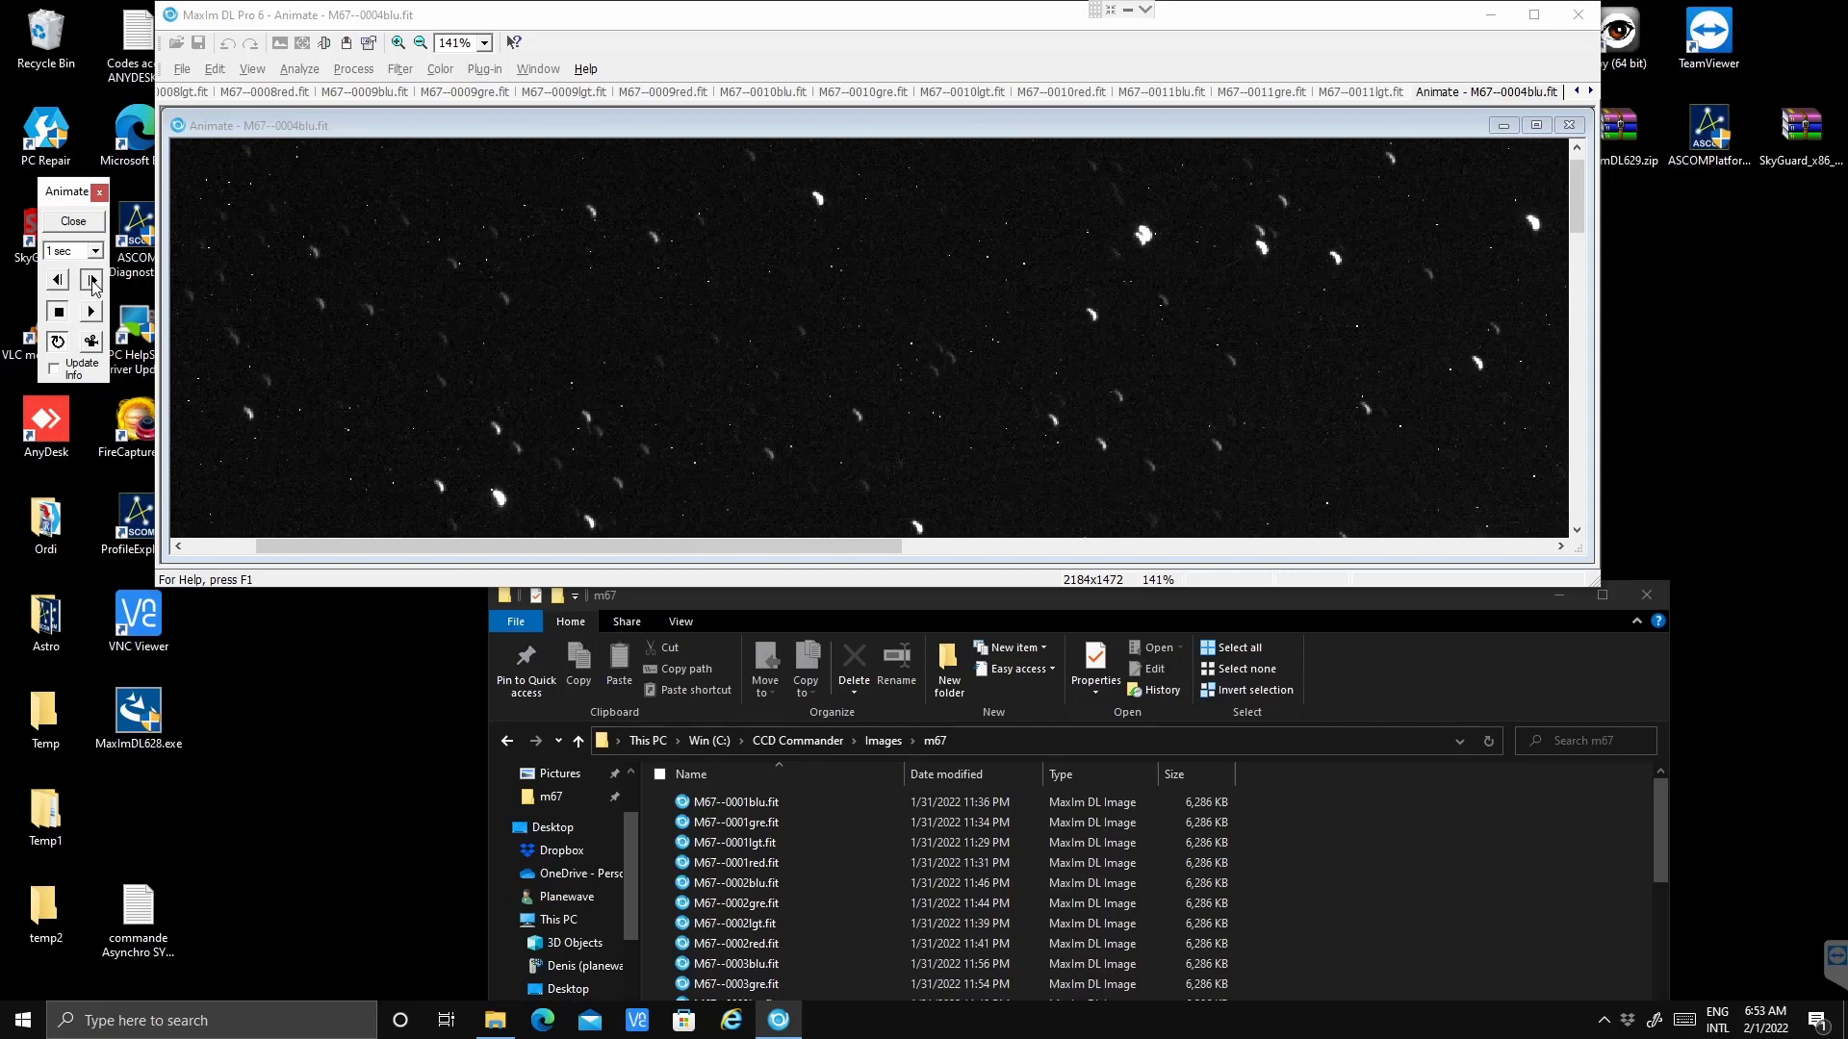
click(91, 280)
click(56, 282)
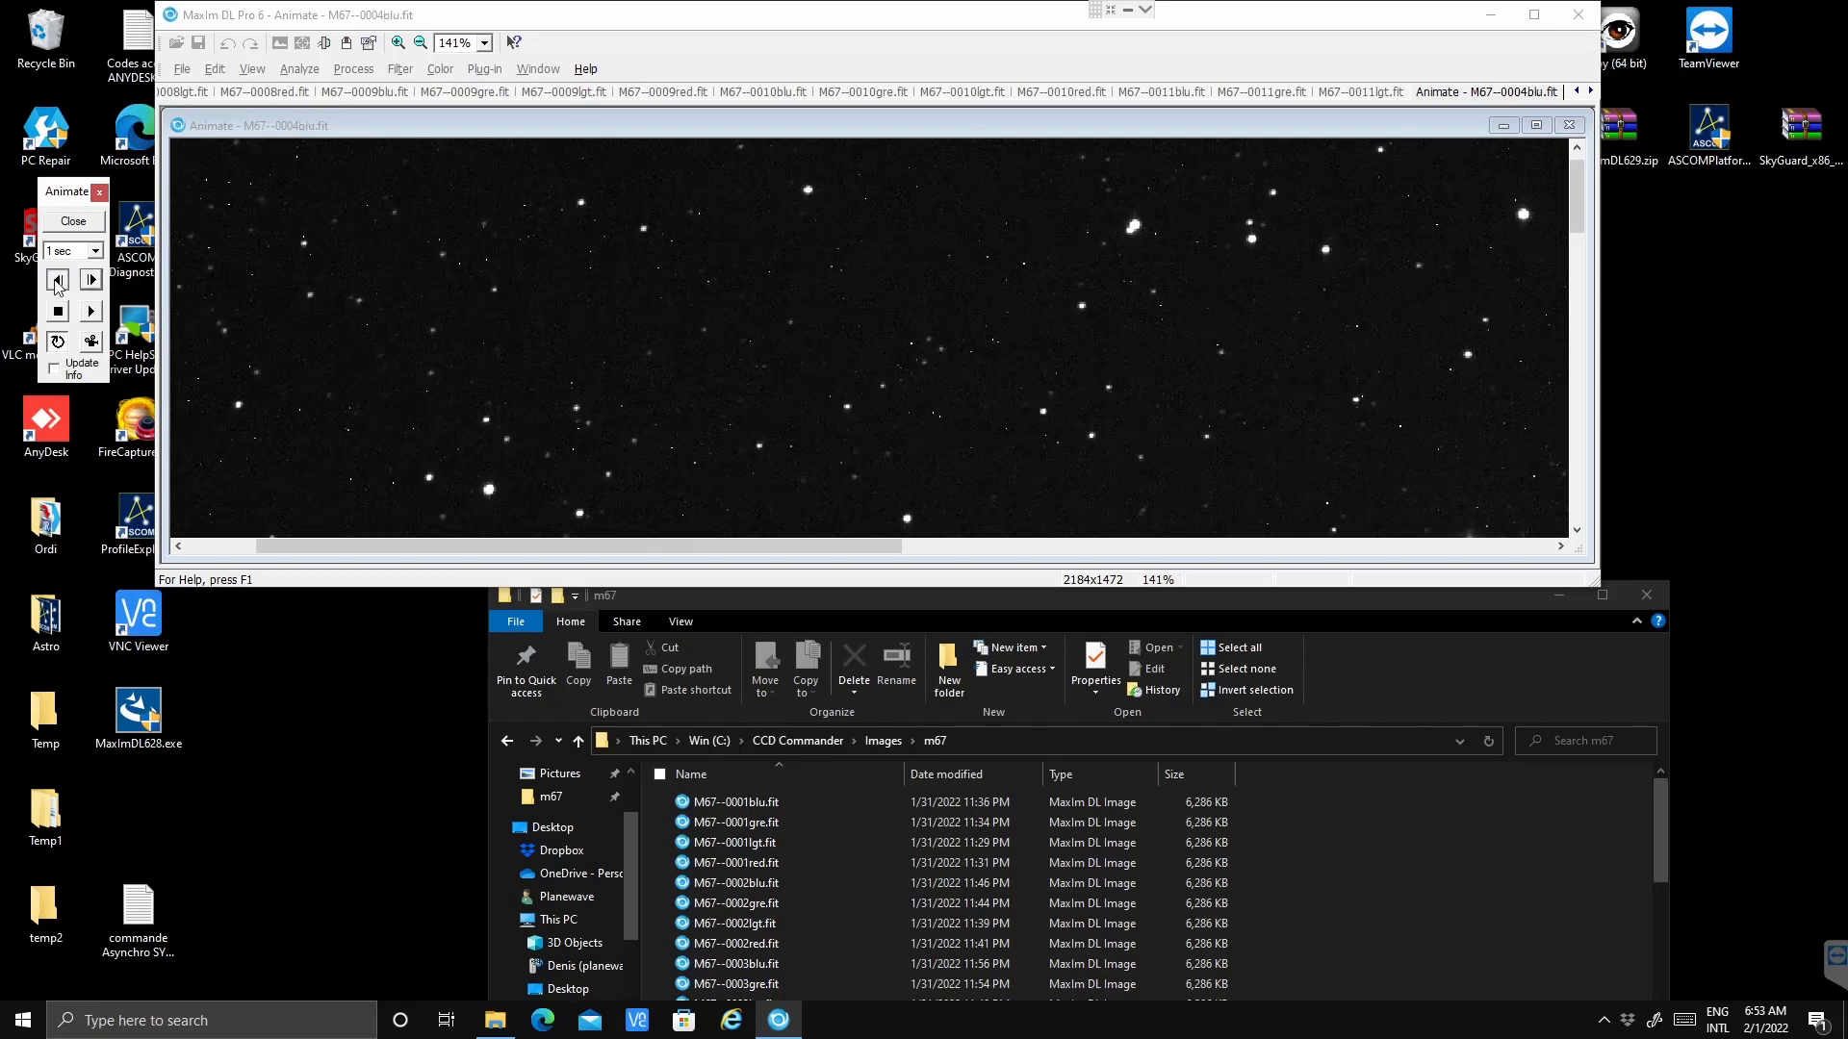
- Step back through the animated frames to M67--0002red.fit, then forward frame by frame to M67--0004blu.fit to compare star shapes
click(57, 282)
click(56, 282)
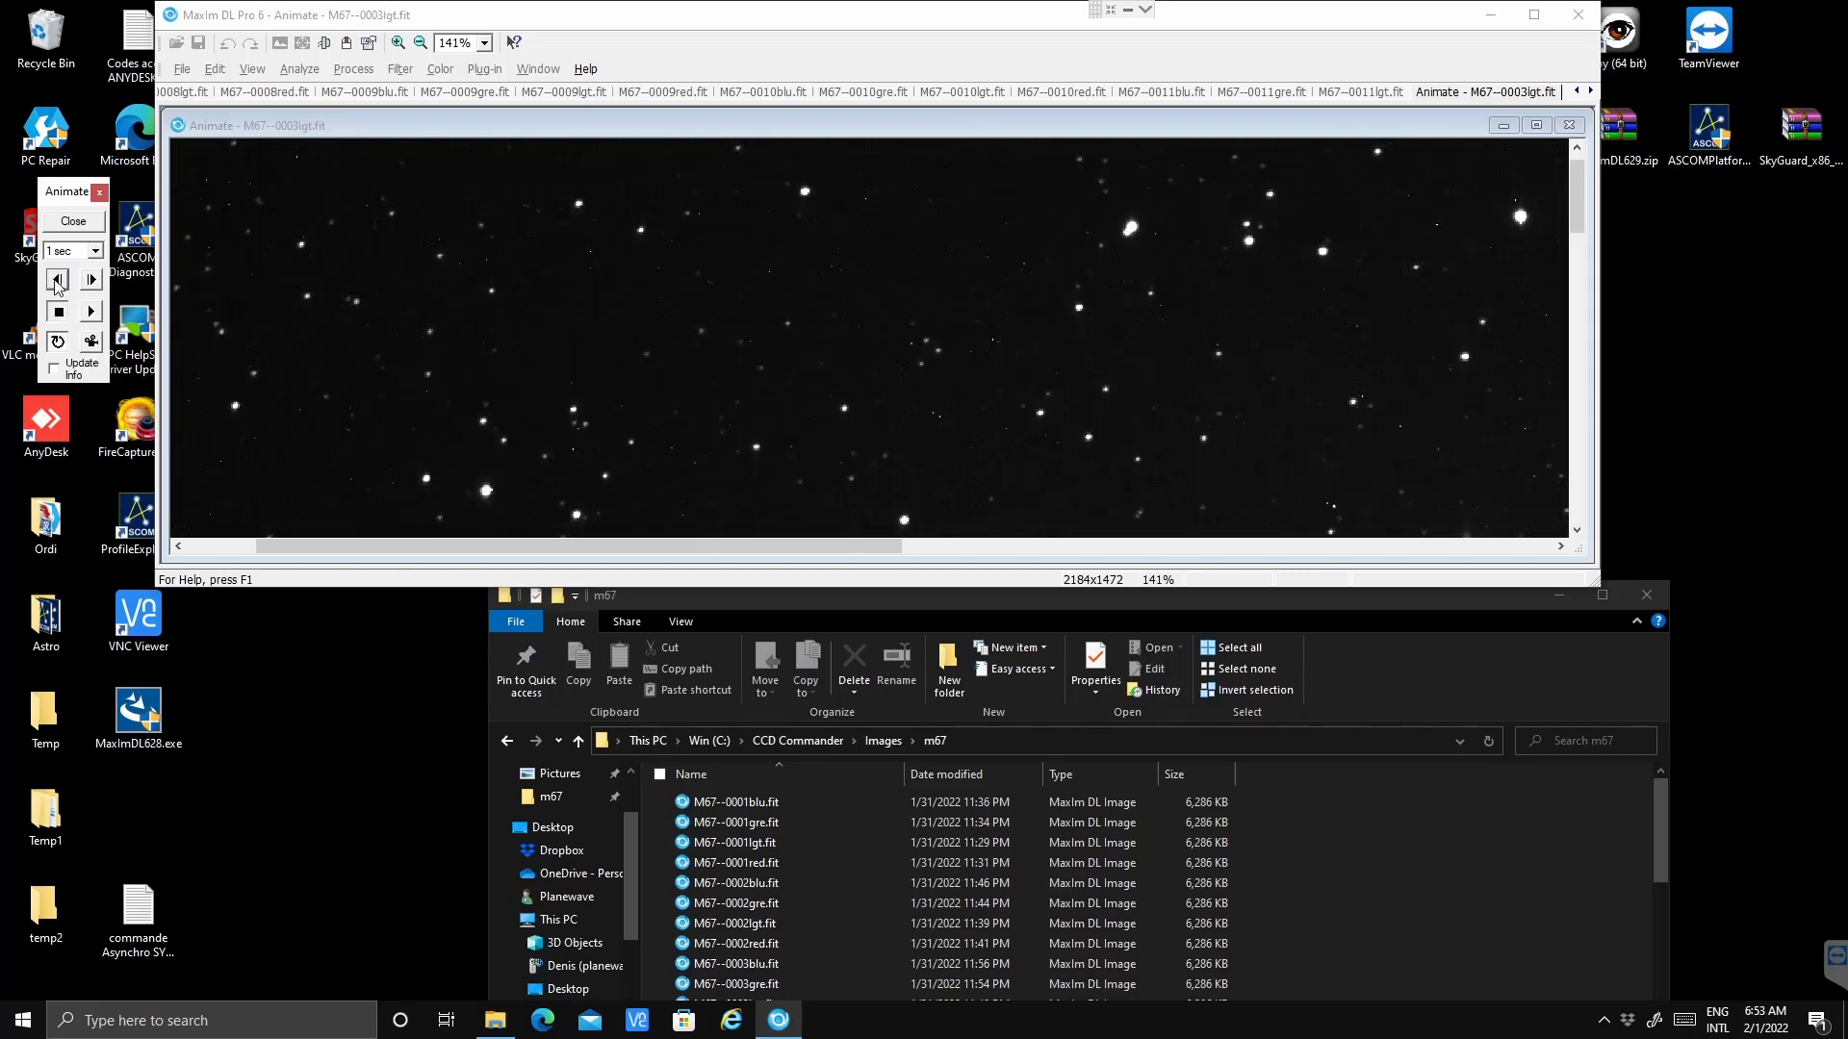
click(57, 282)
click(57, 282)
click(57, 282)
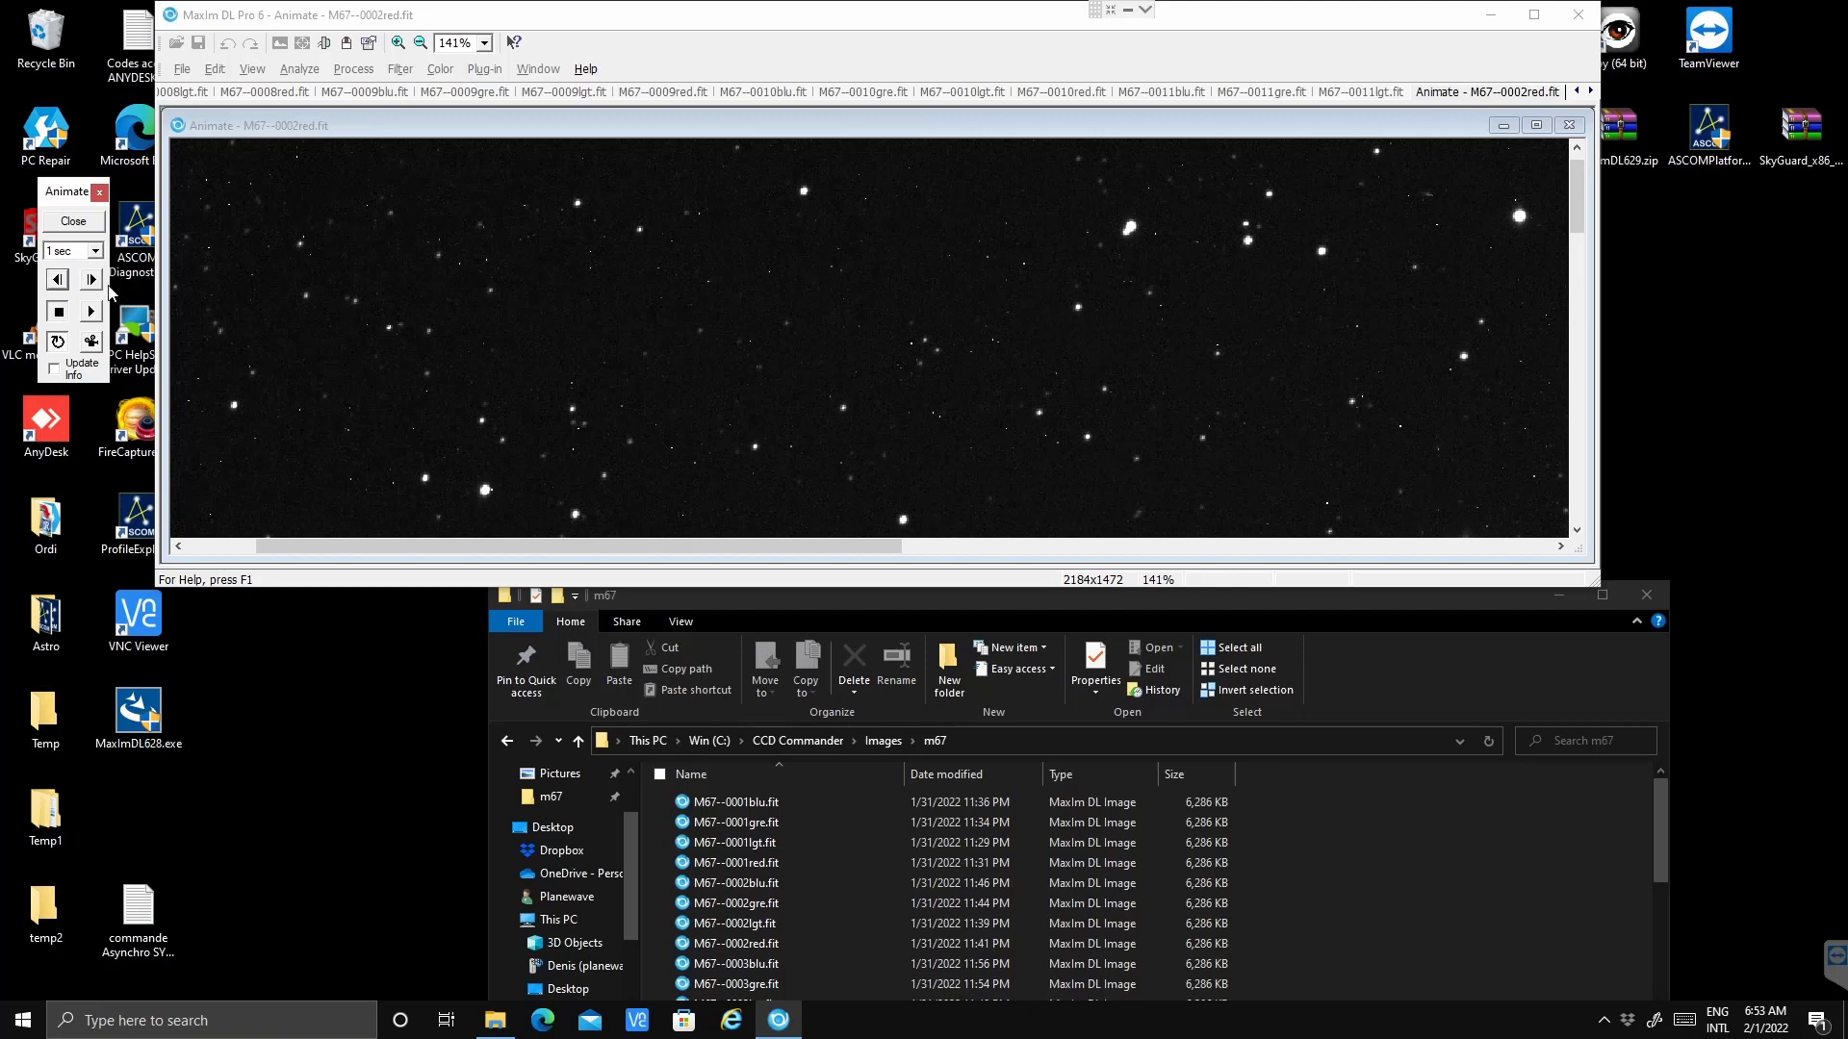
click(93, 285)
click(94, 282)
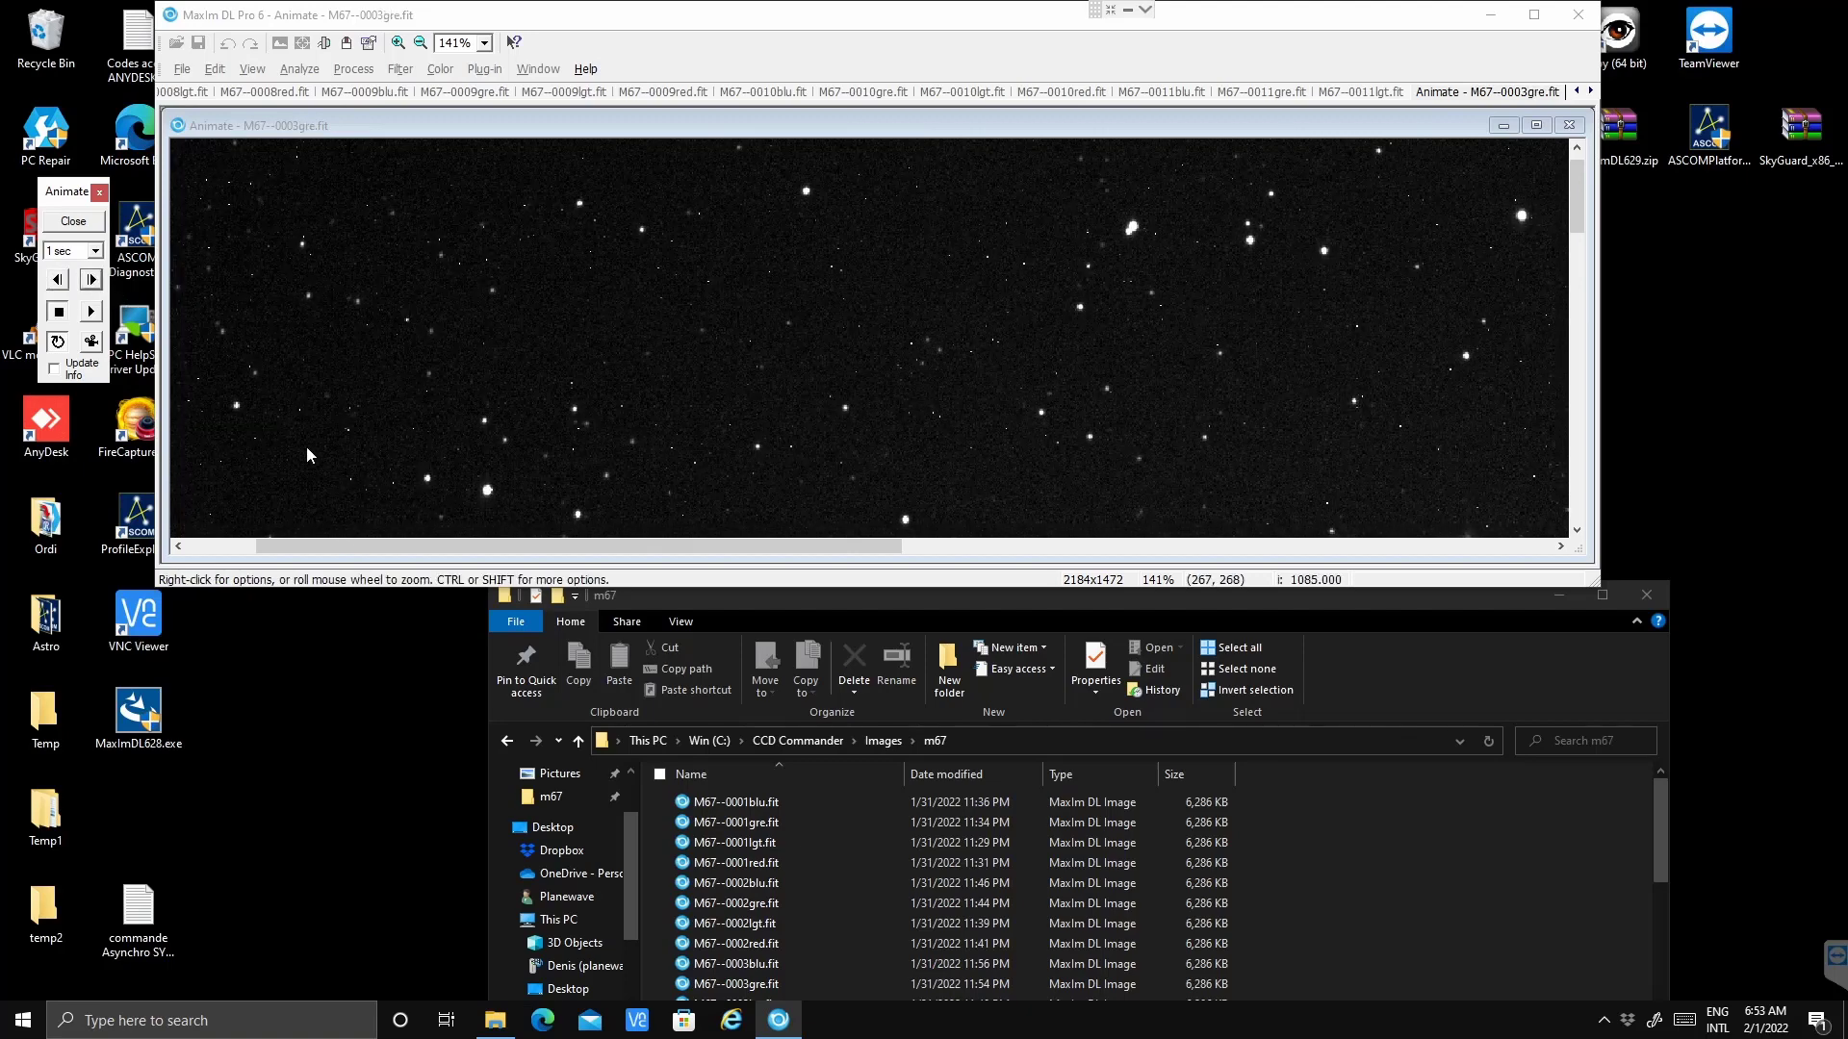
click(94, 281)
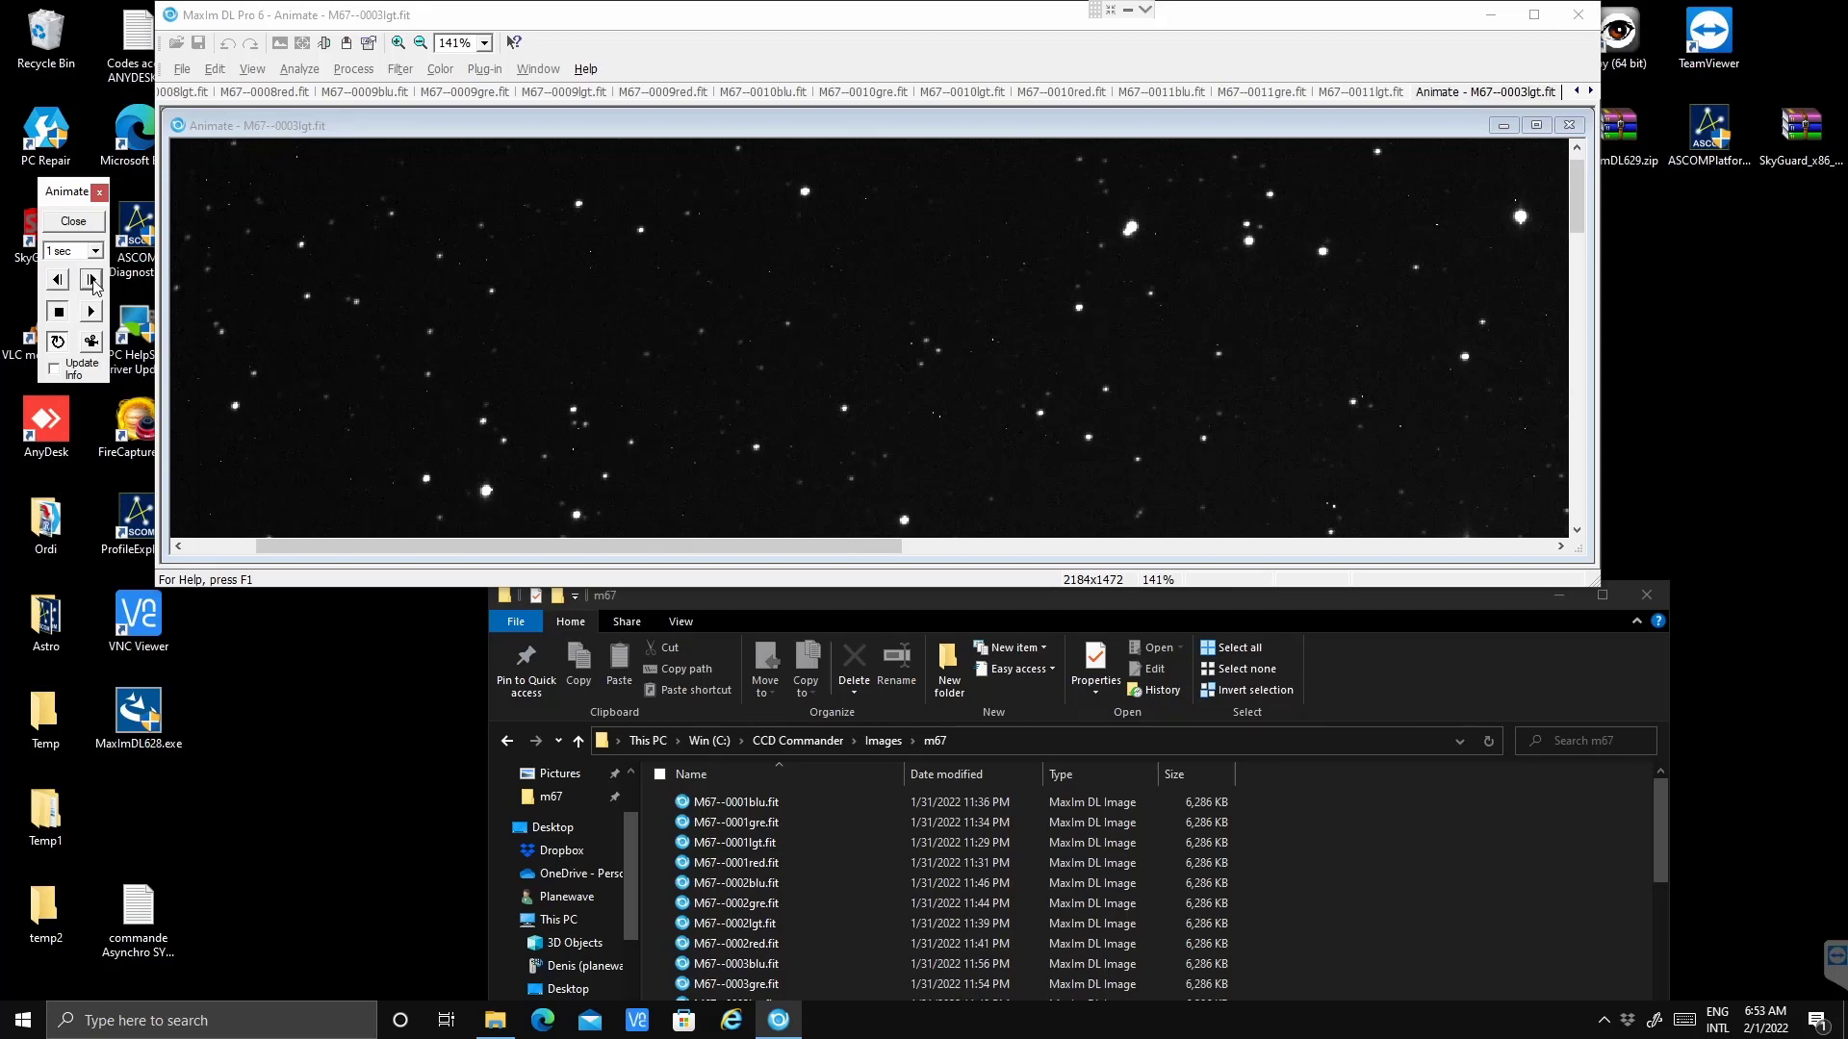
click(91, 279)
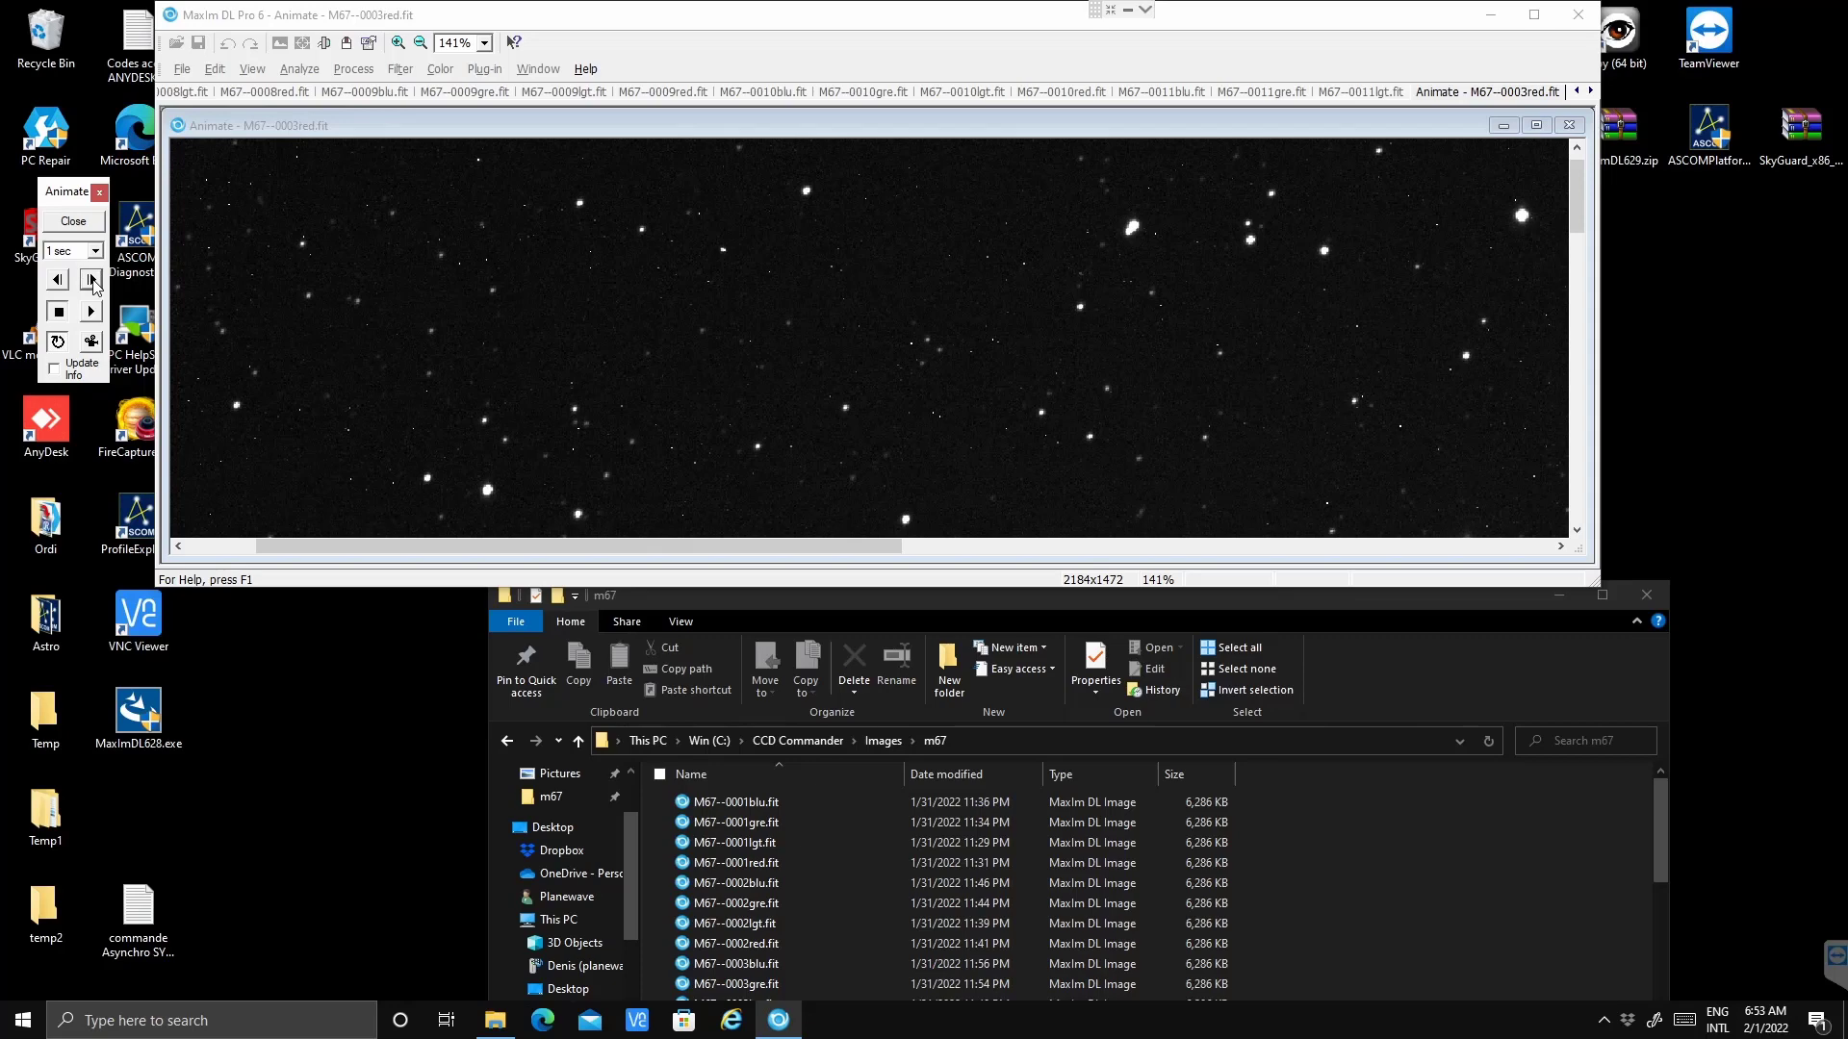
click(91, 279)
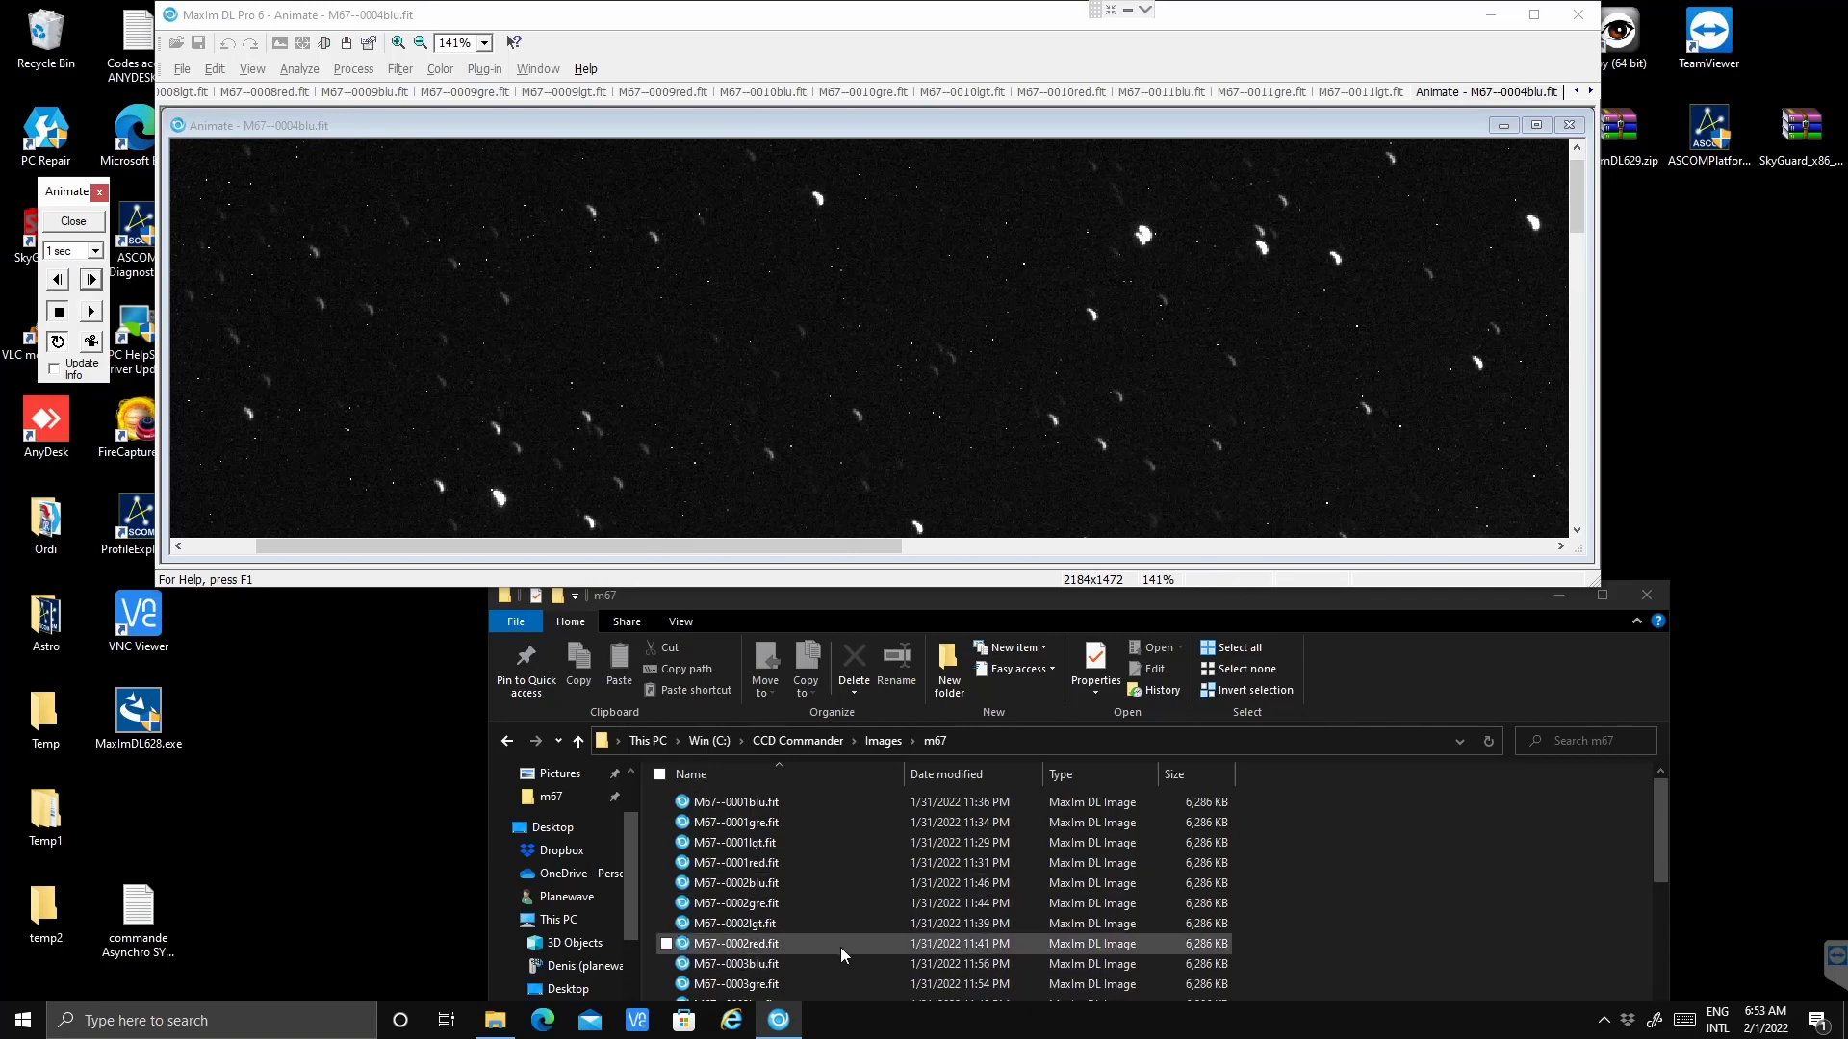
- Delete the bad frame M67--0004blu.fit from the m67 folder, sending it to the Recycle Bin
scroll(840, 947, down, 3)
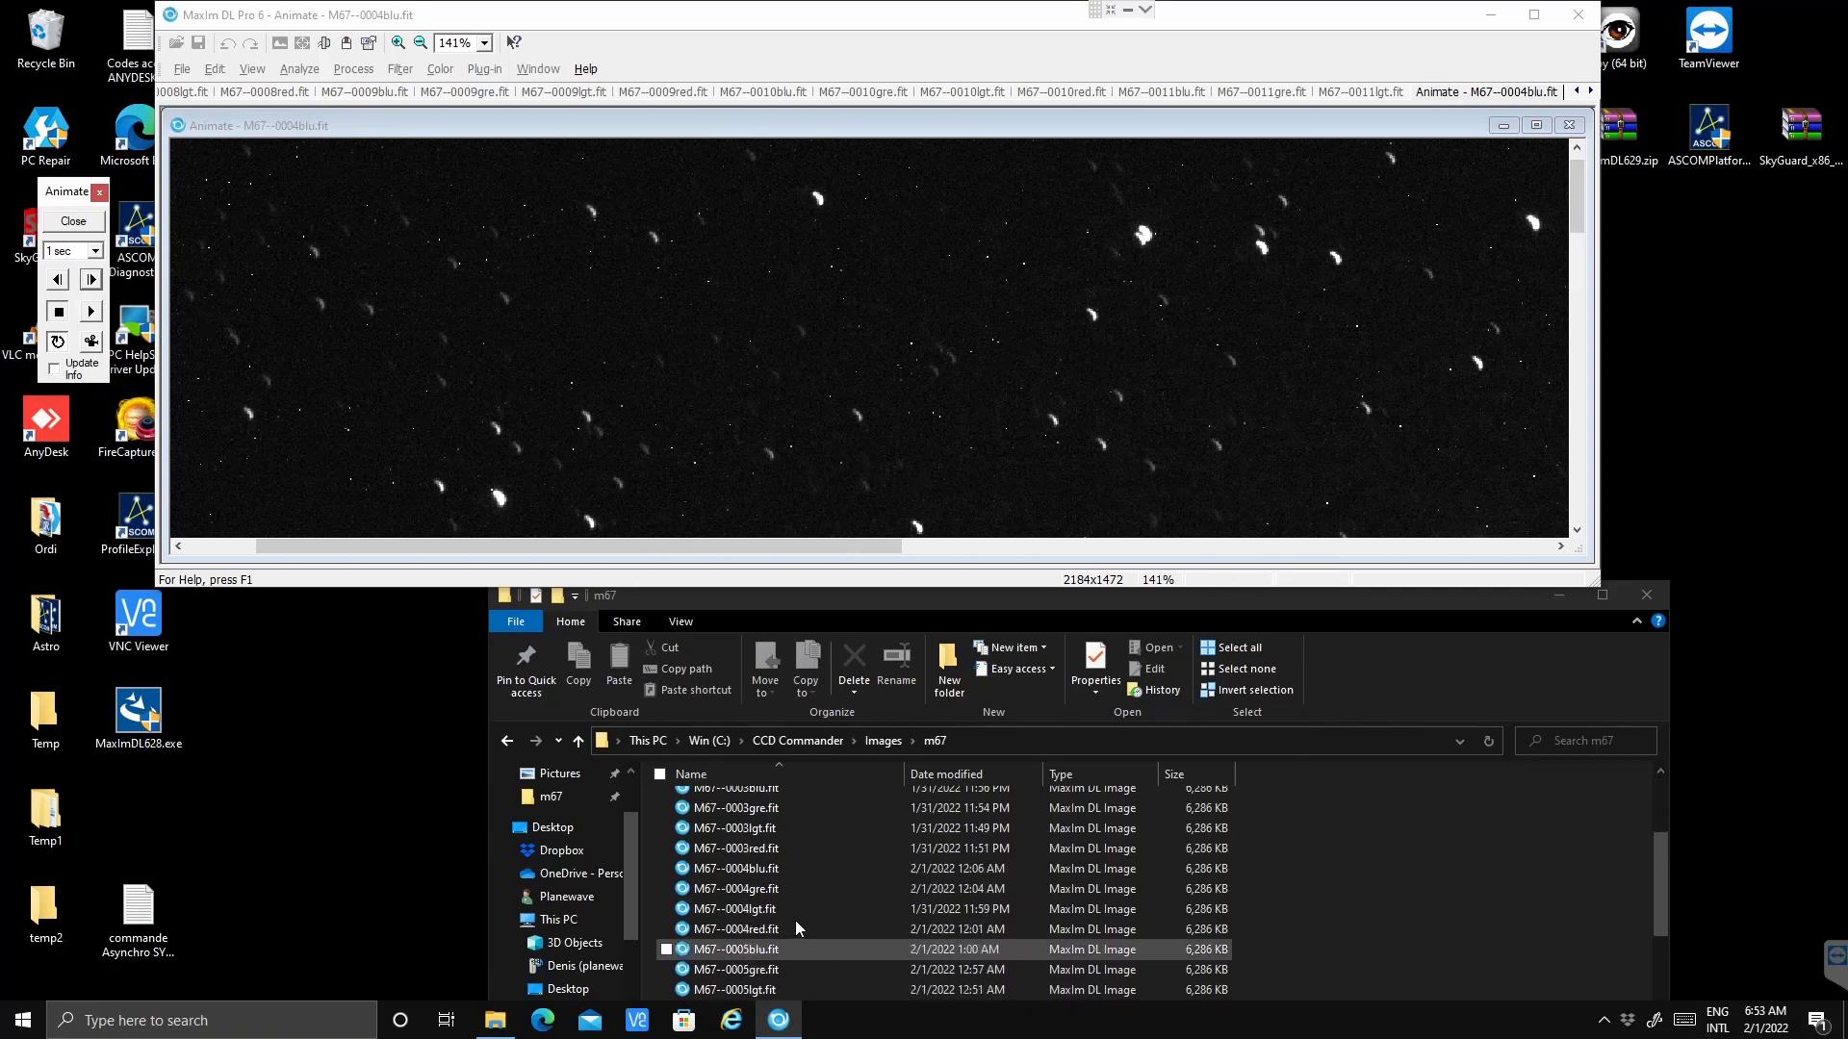
click(758, 870)
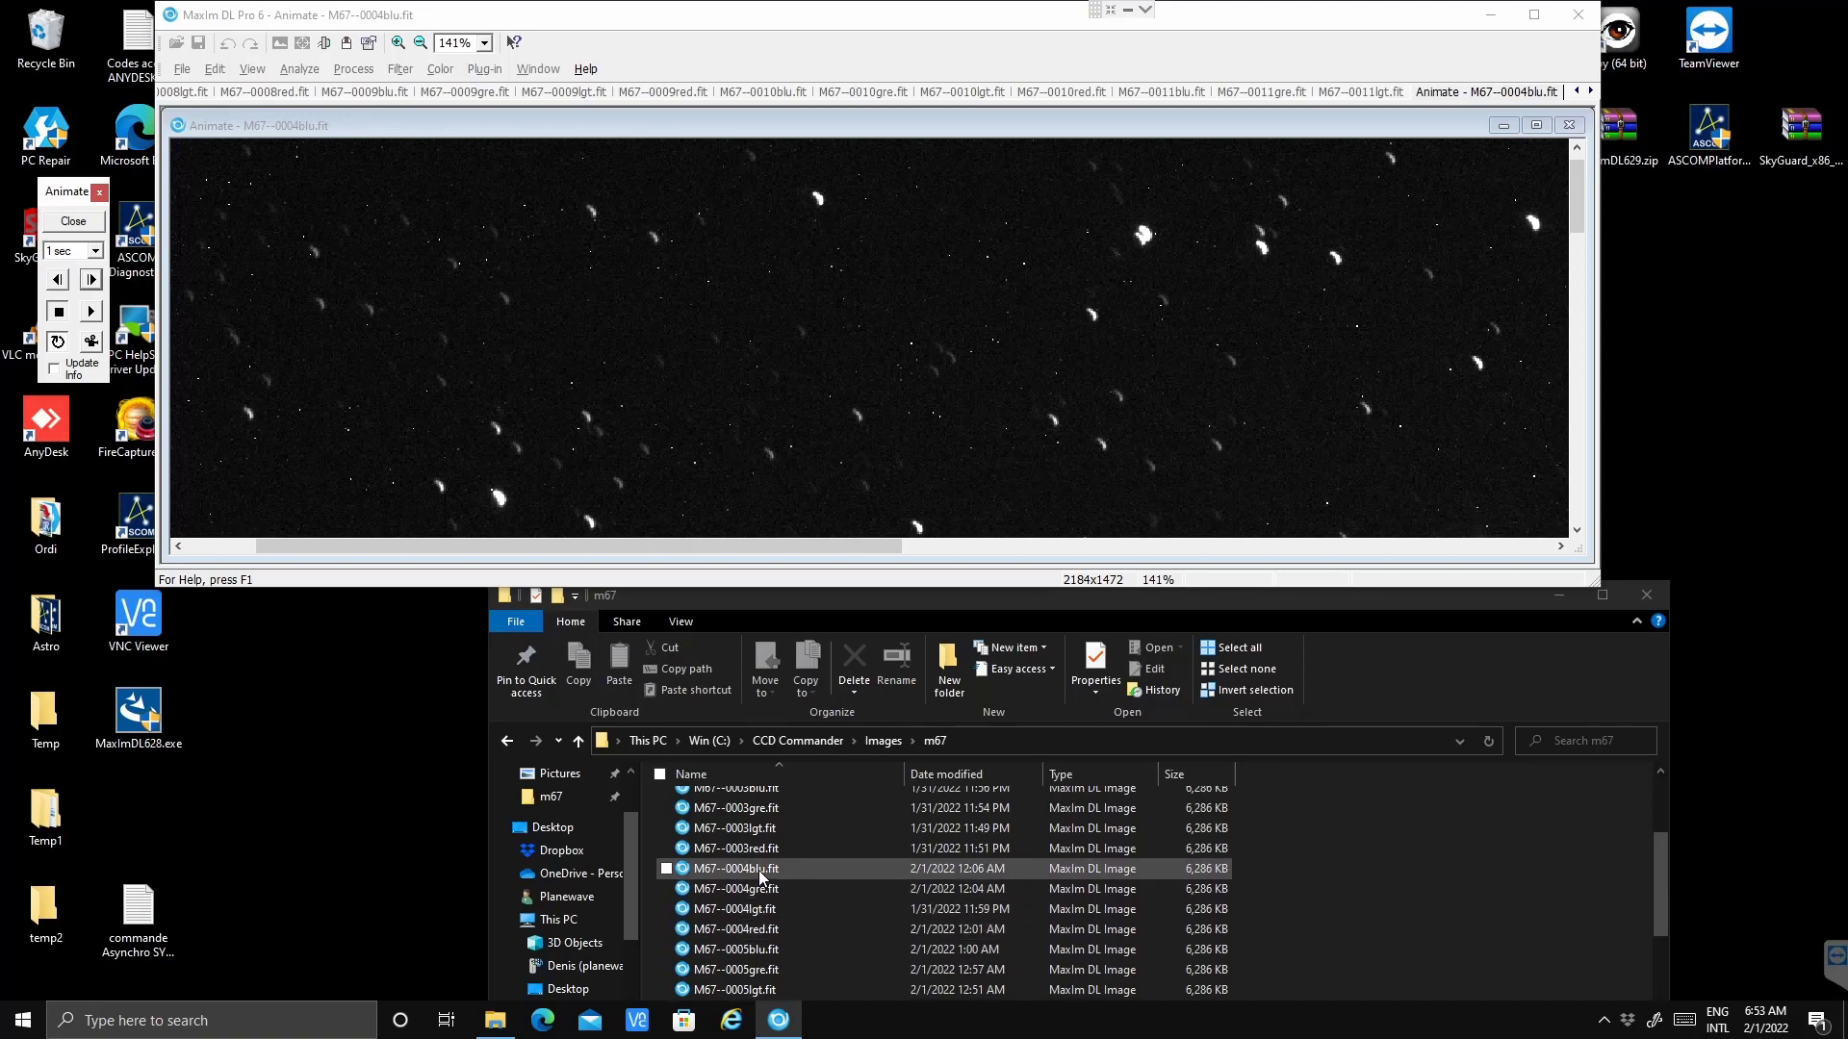
click(856, 664)
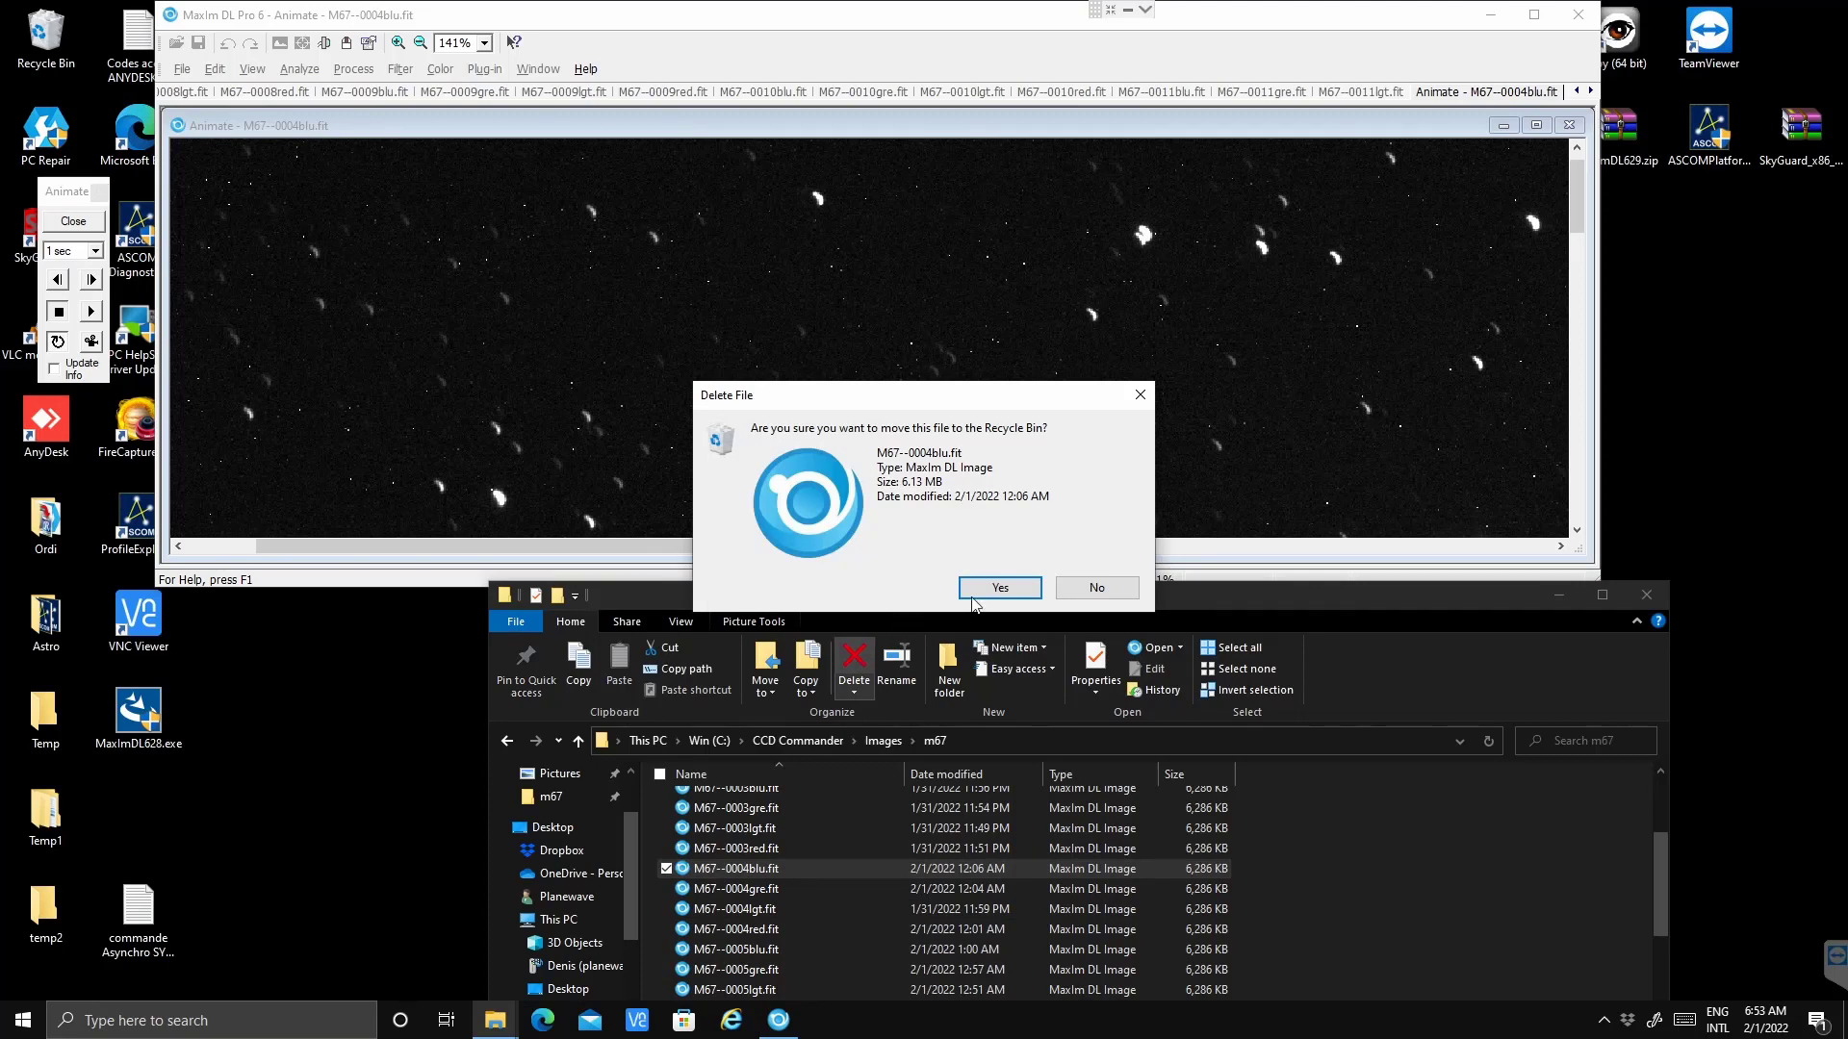
click(1000, 587)
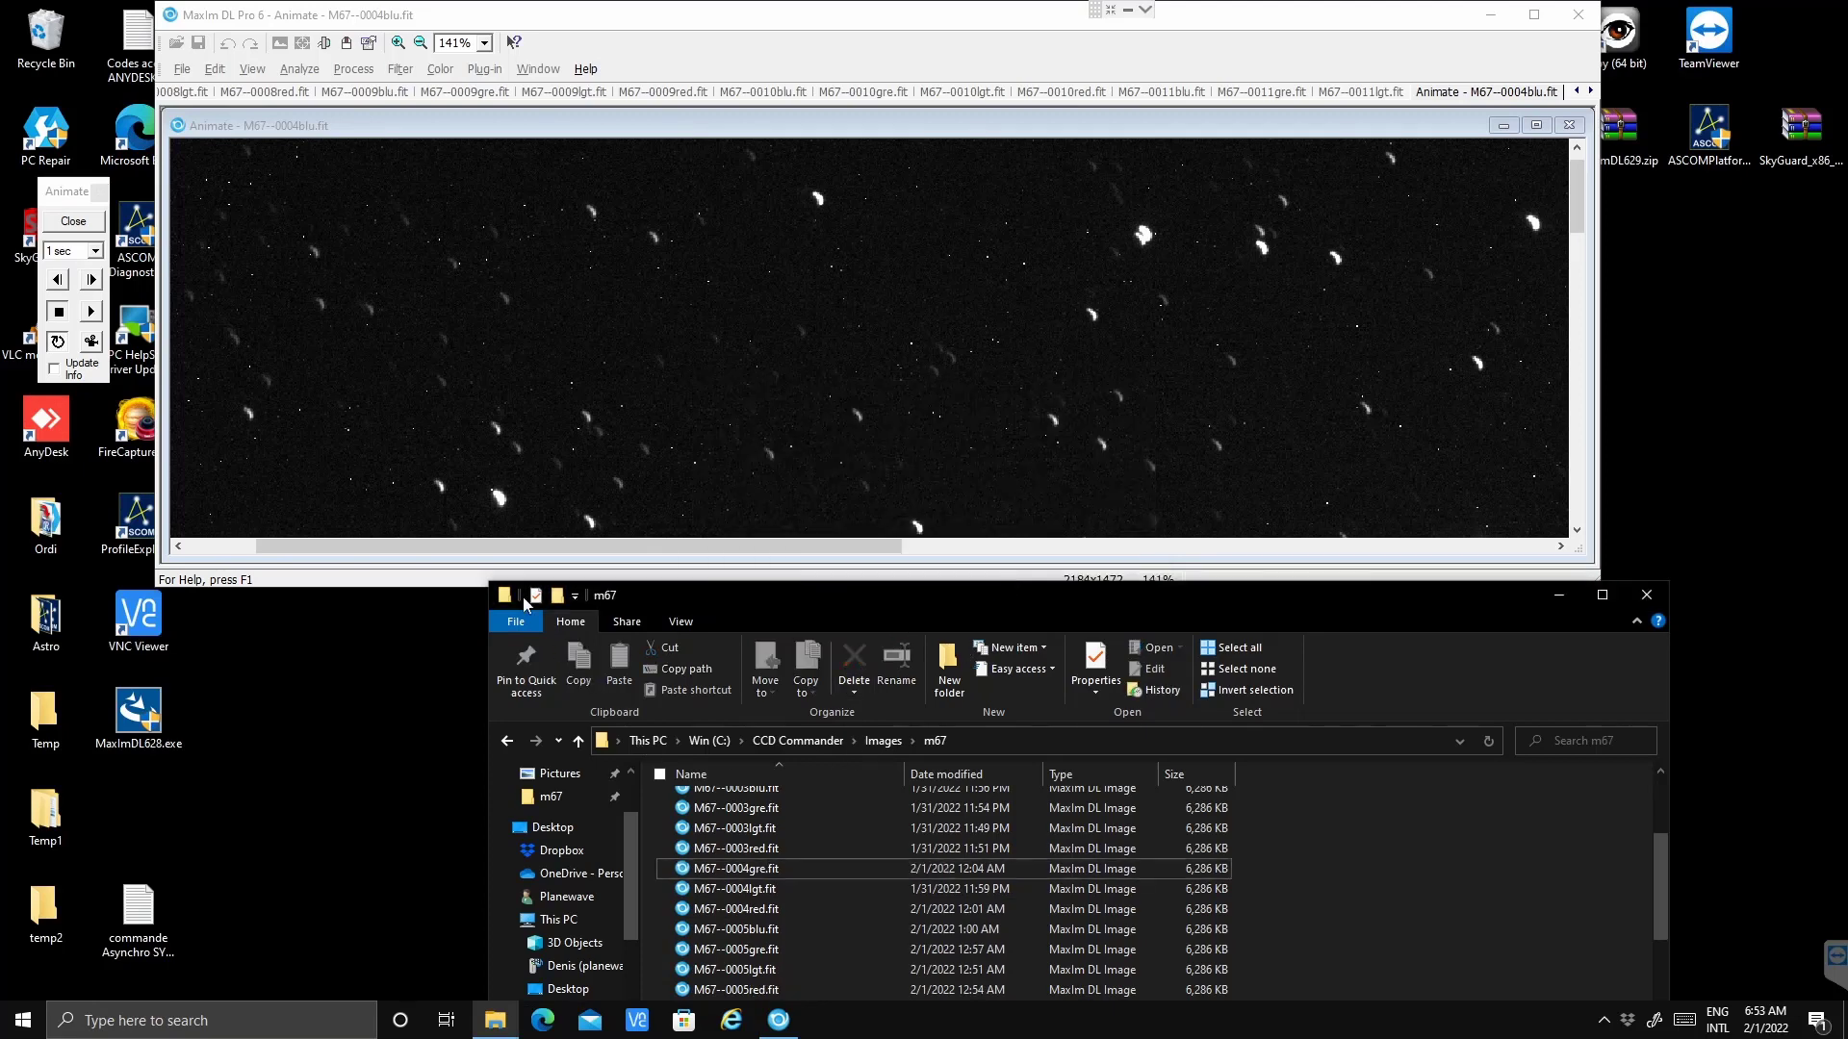
- Step through the animated frames from M67--0004gre.fit to M67--0005blu.fit, then bring up M67--0011gre.fit
click(91, 280)
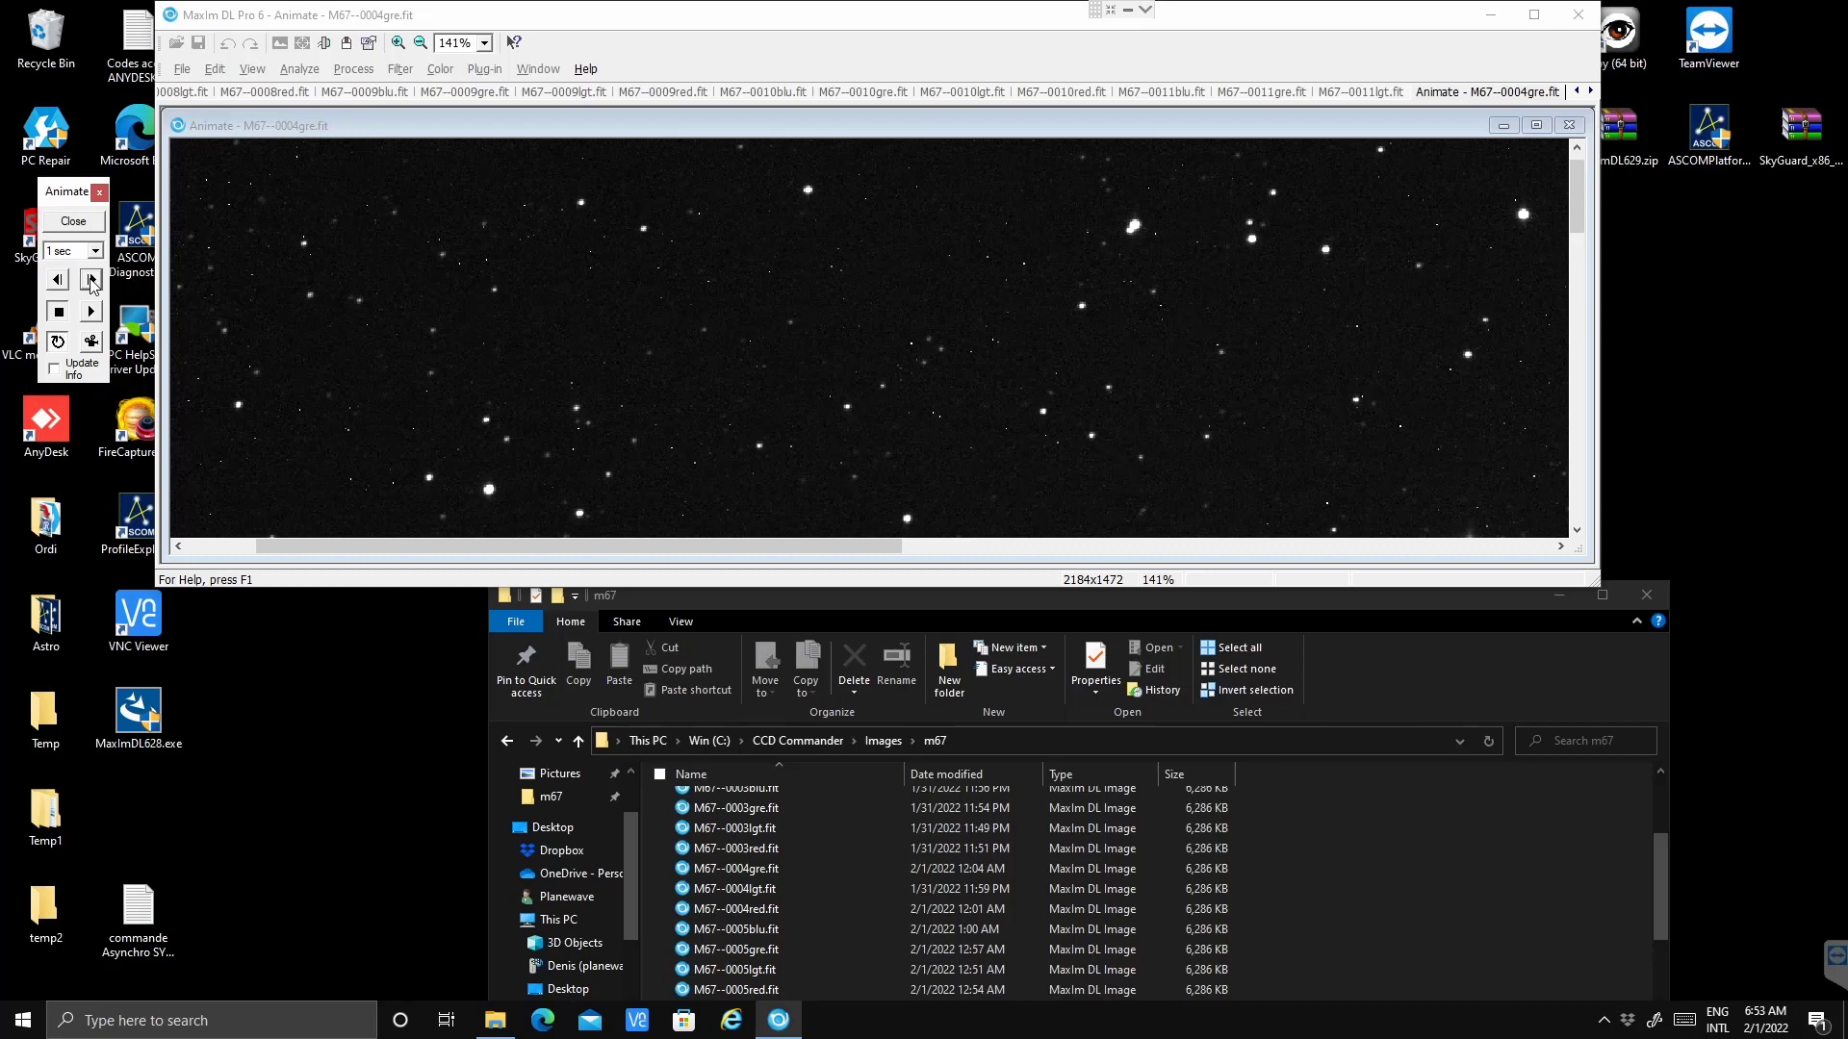
click(91, 280)
click(91, 280)
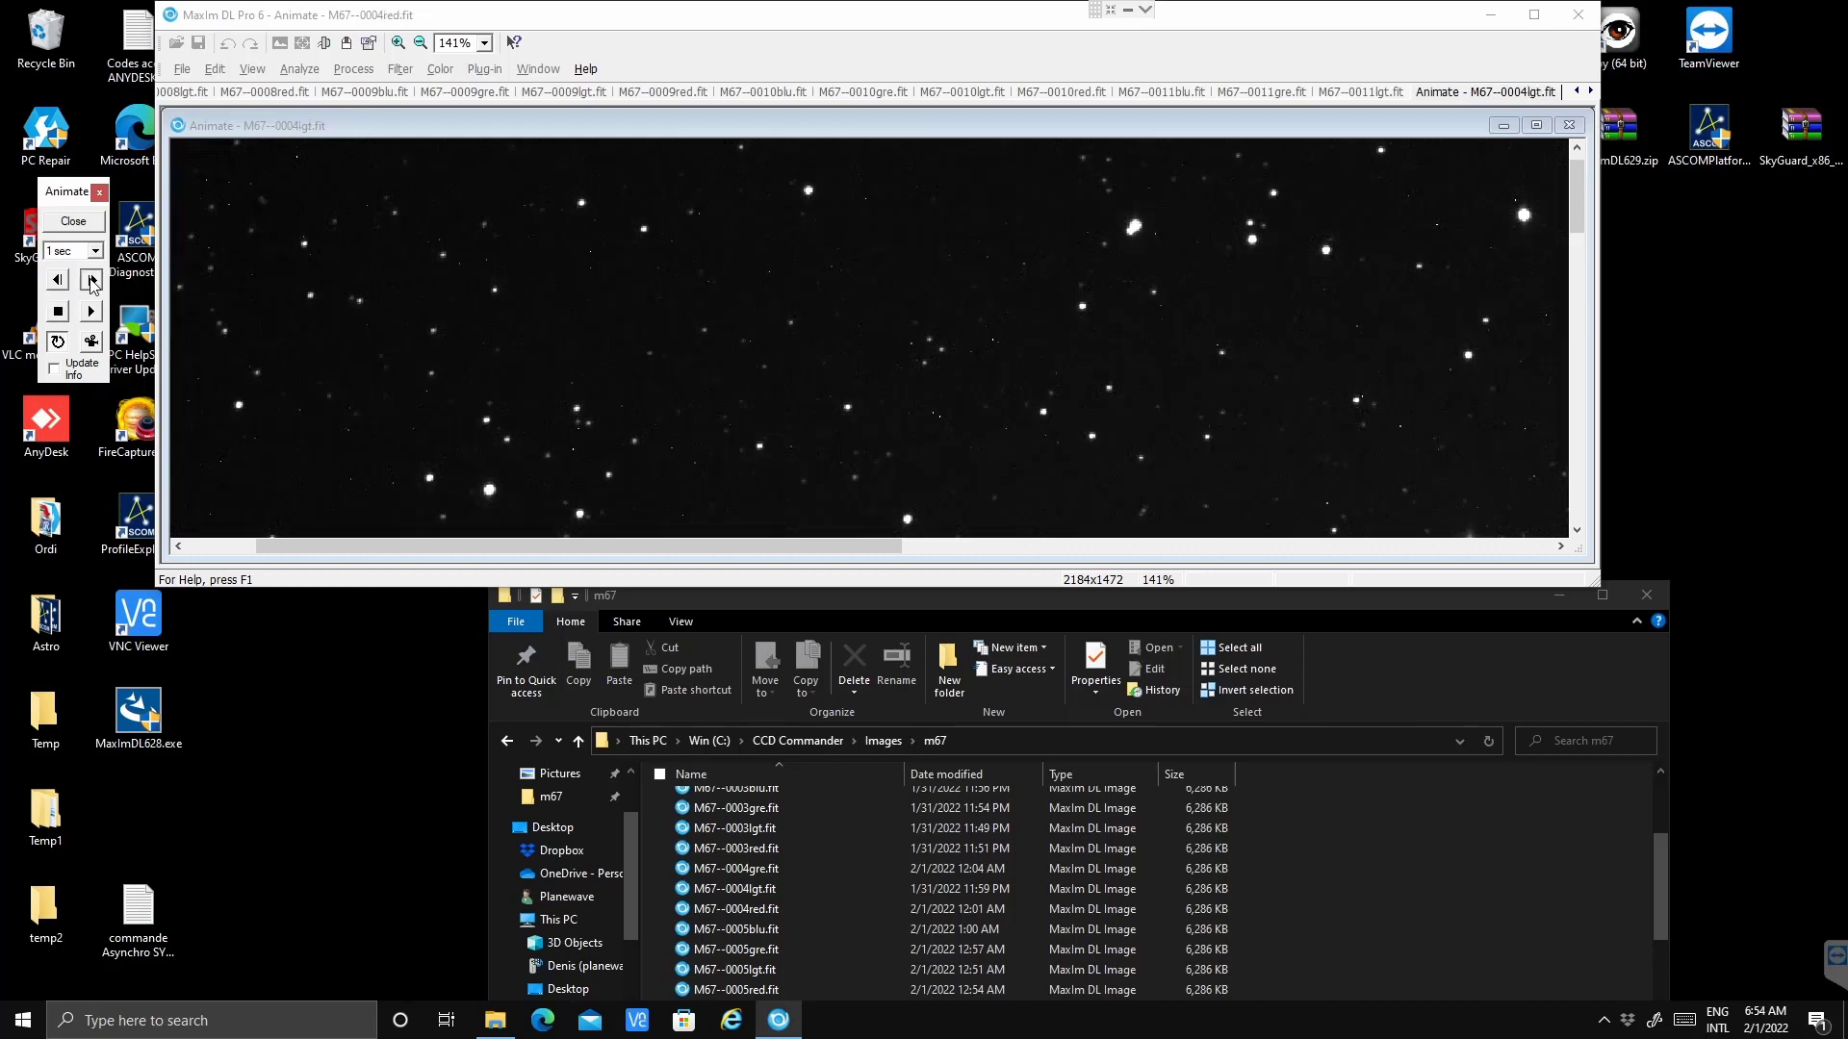
click(92, 280)
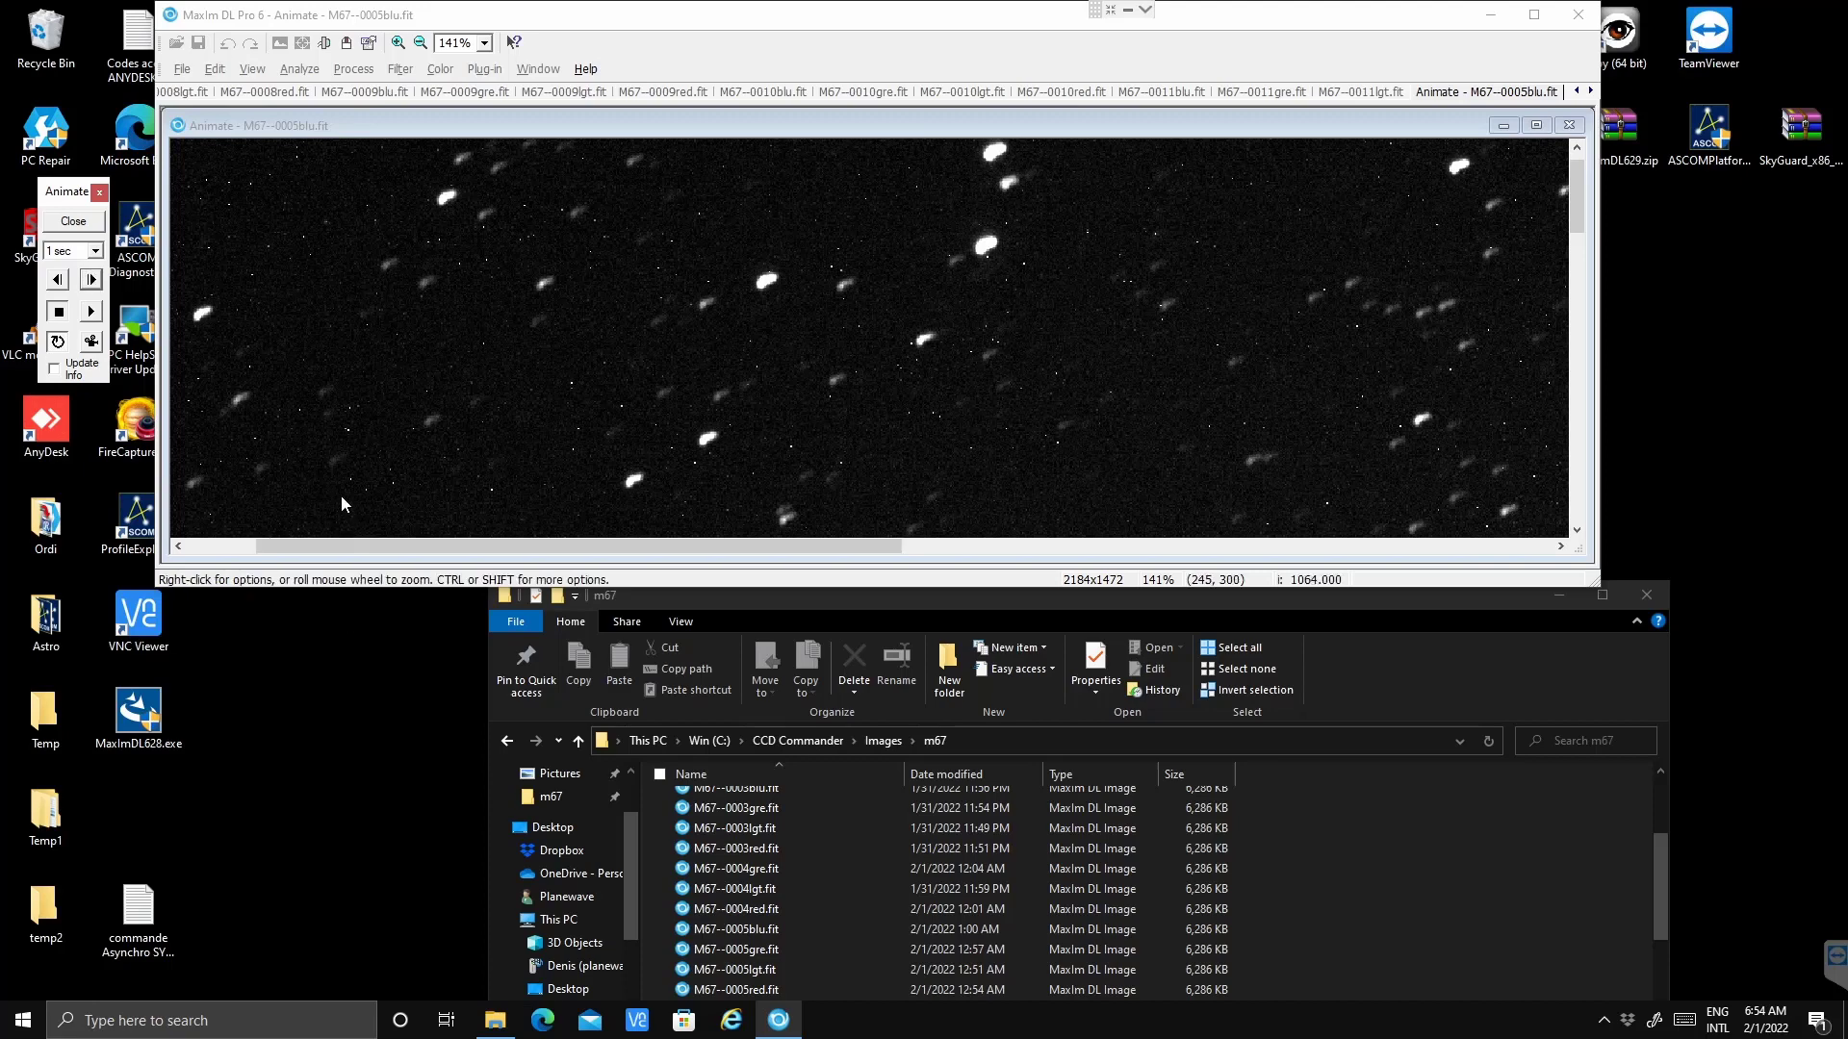
click(58, 280)
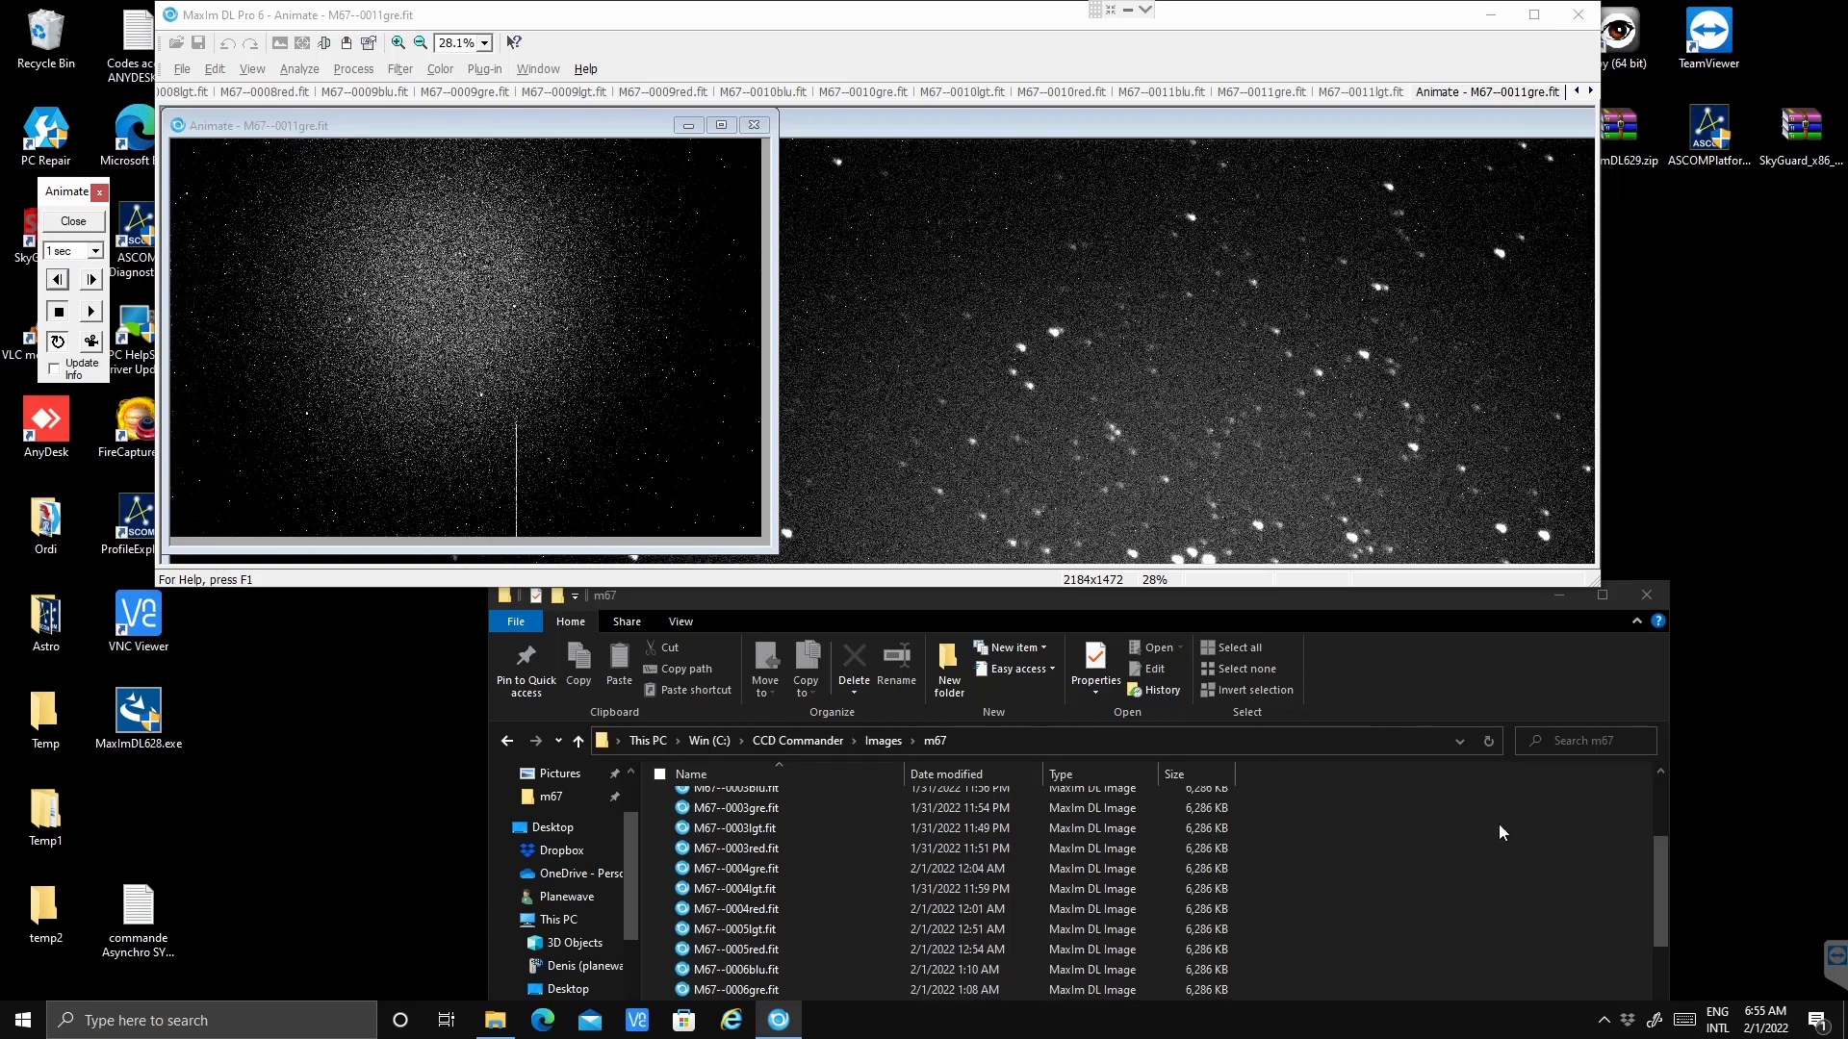
- Delete the bad frame M67--0011gre.fit near the end of the m67 folder's file list
drag(1659, 856, 1675, 947)
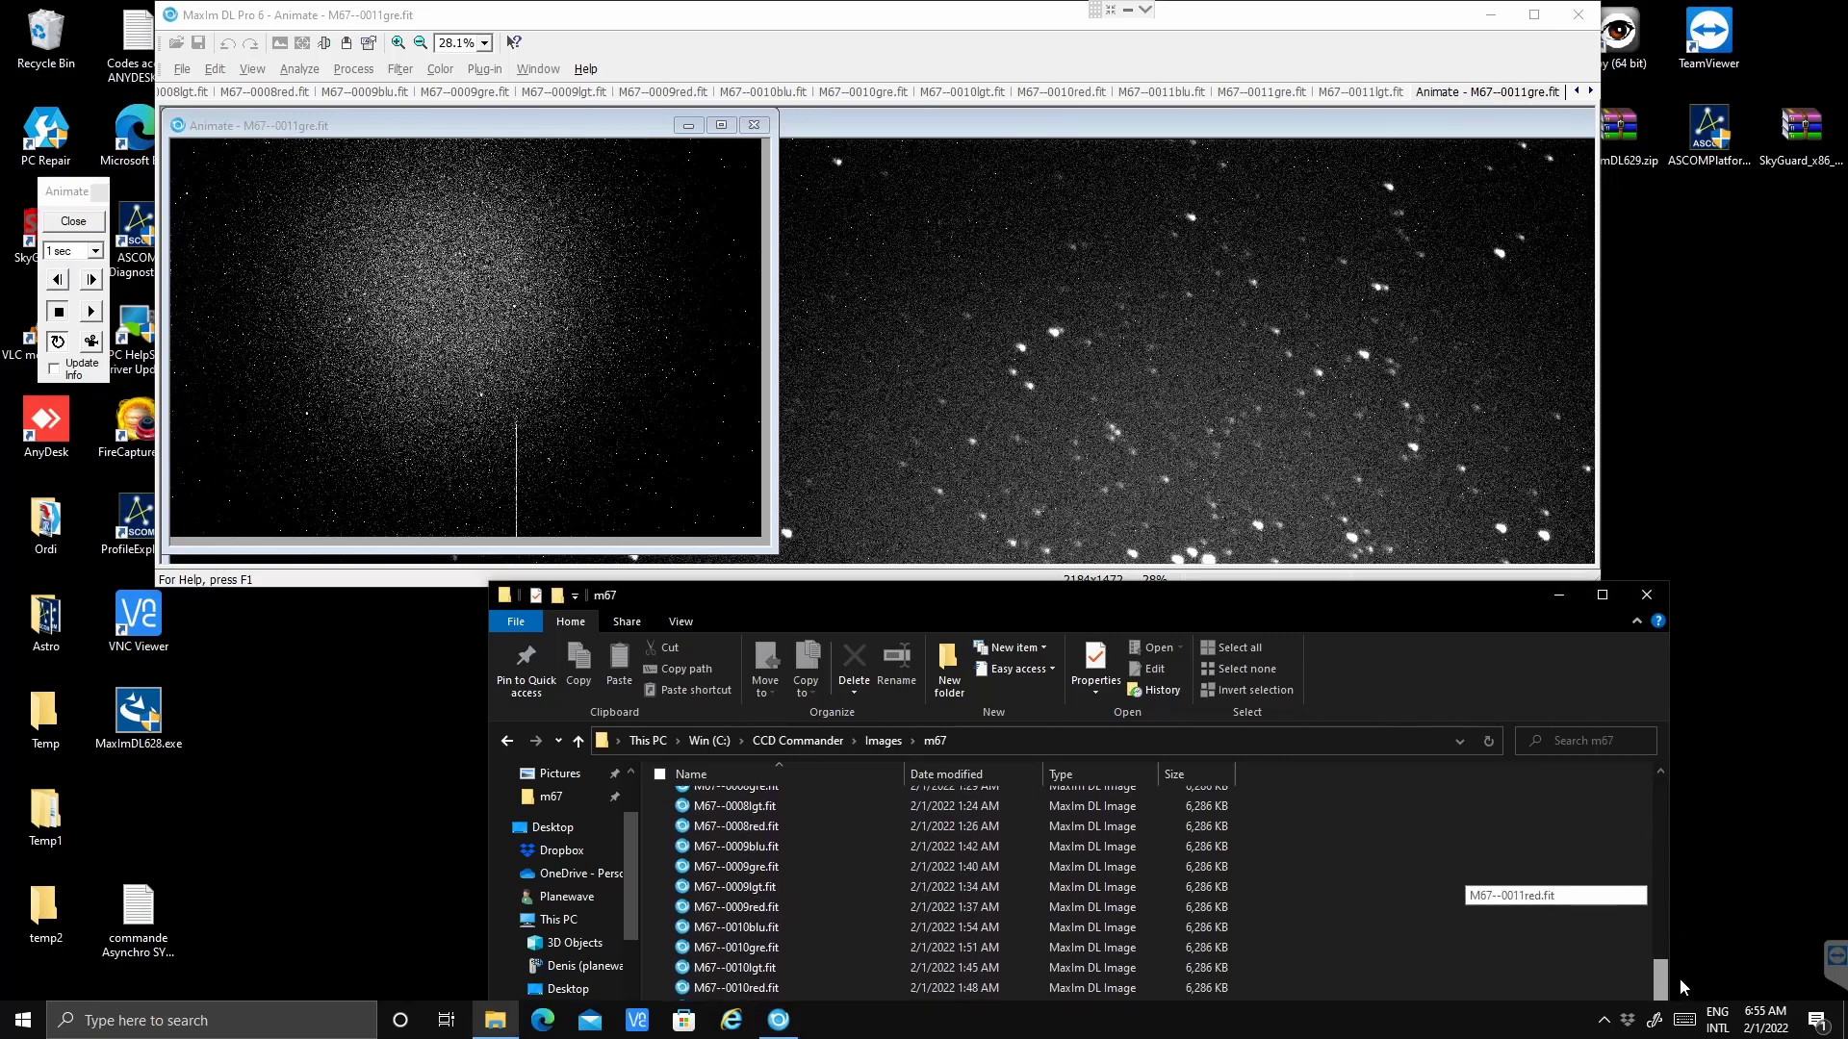
drag(1679, 979, 1685, 998)
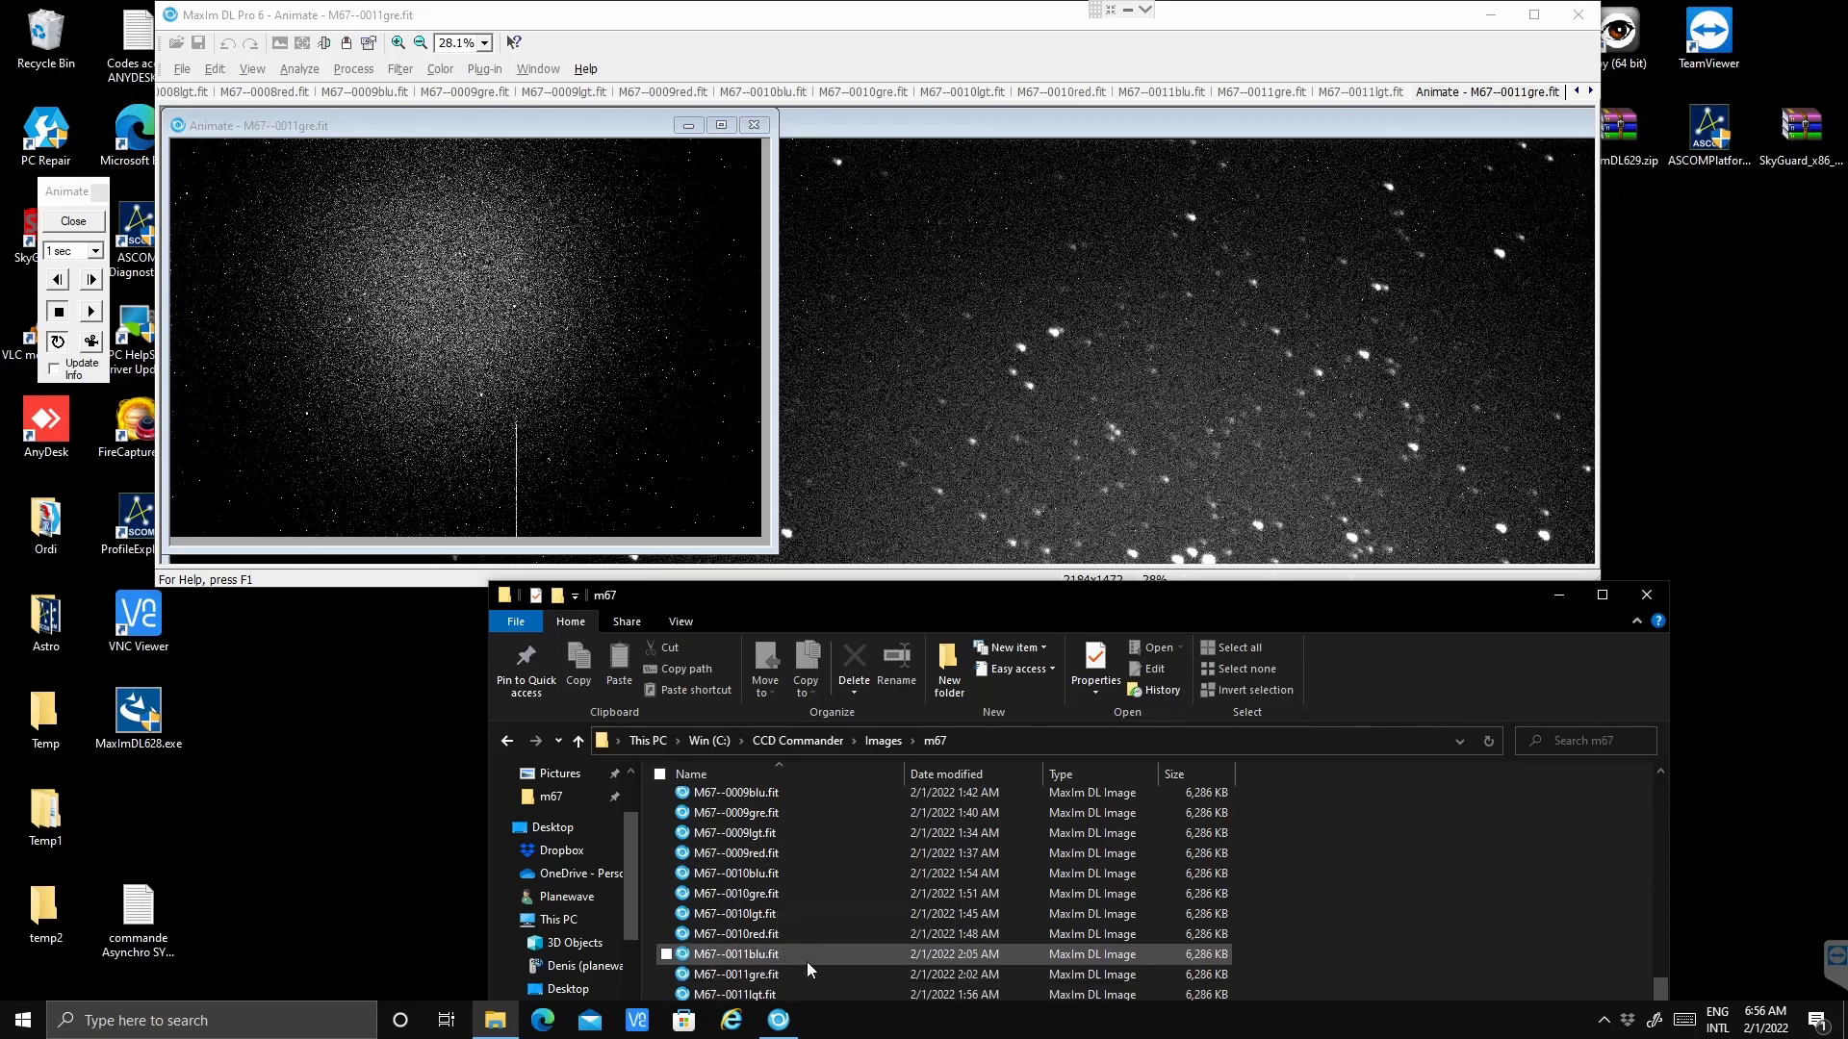
click(781, 973)
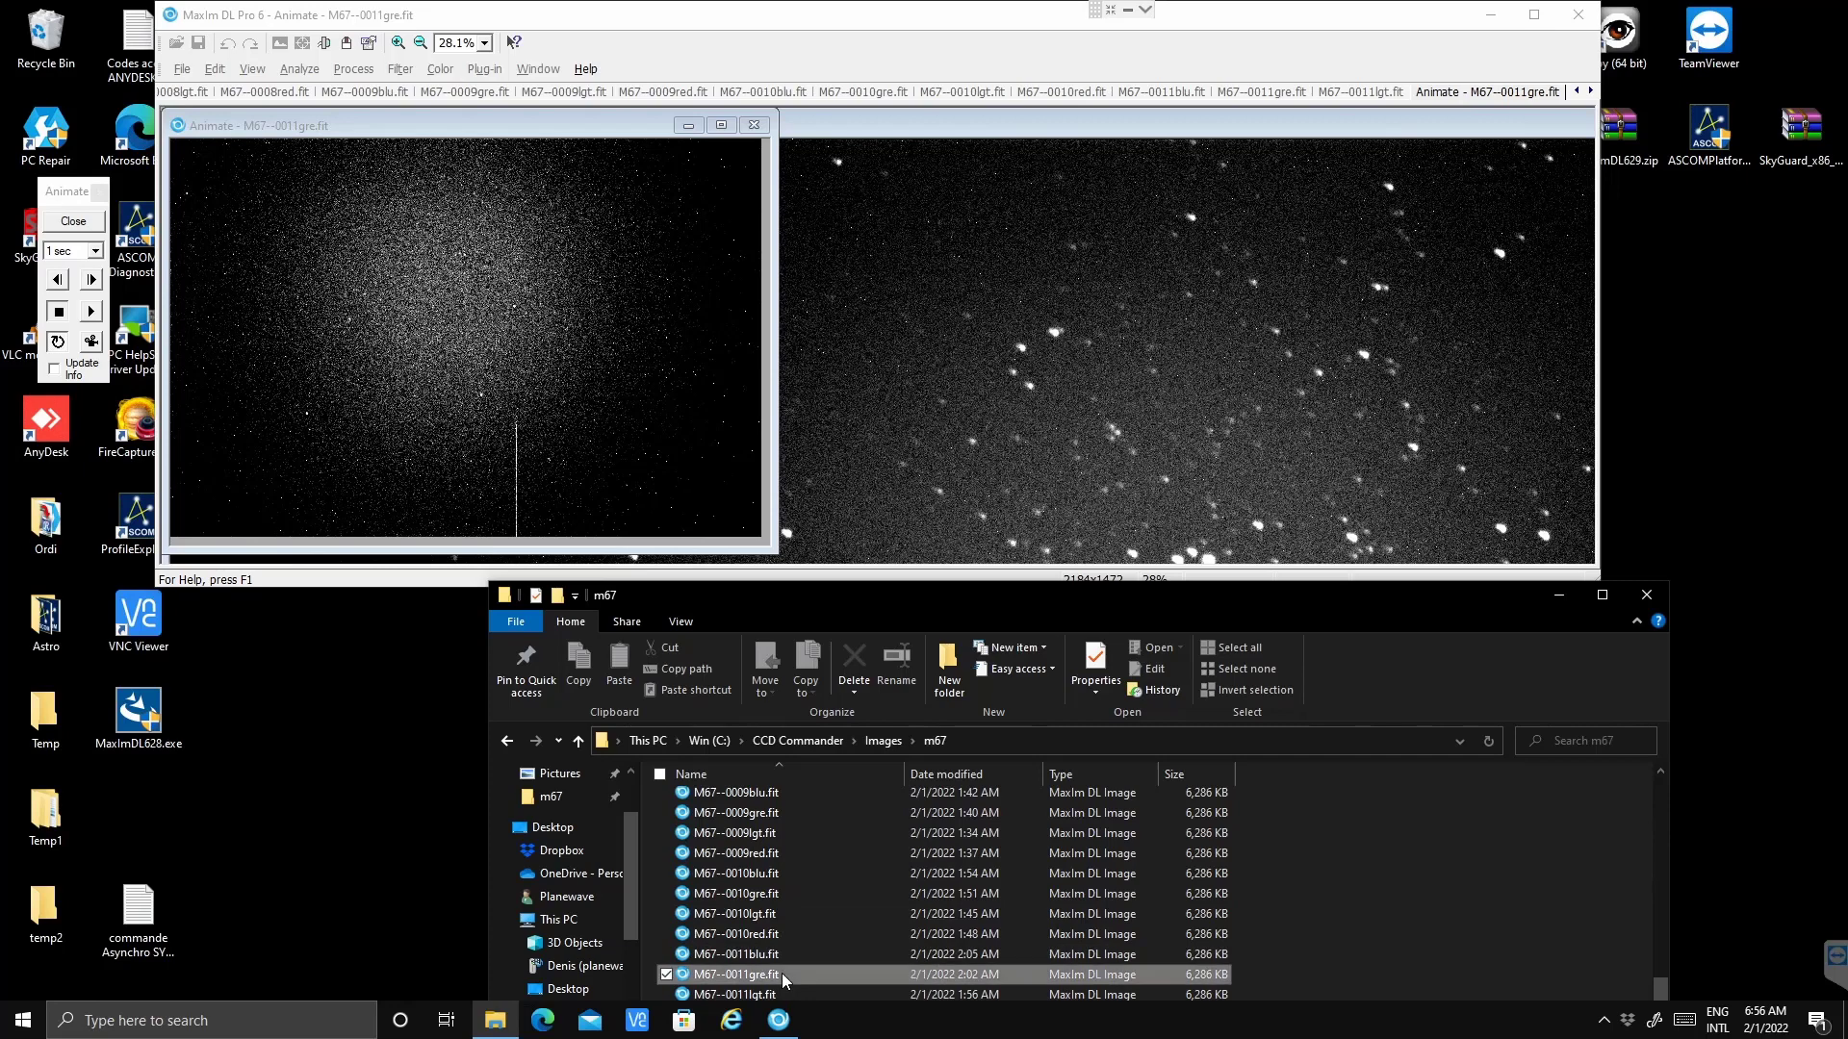
click(856, 664)
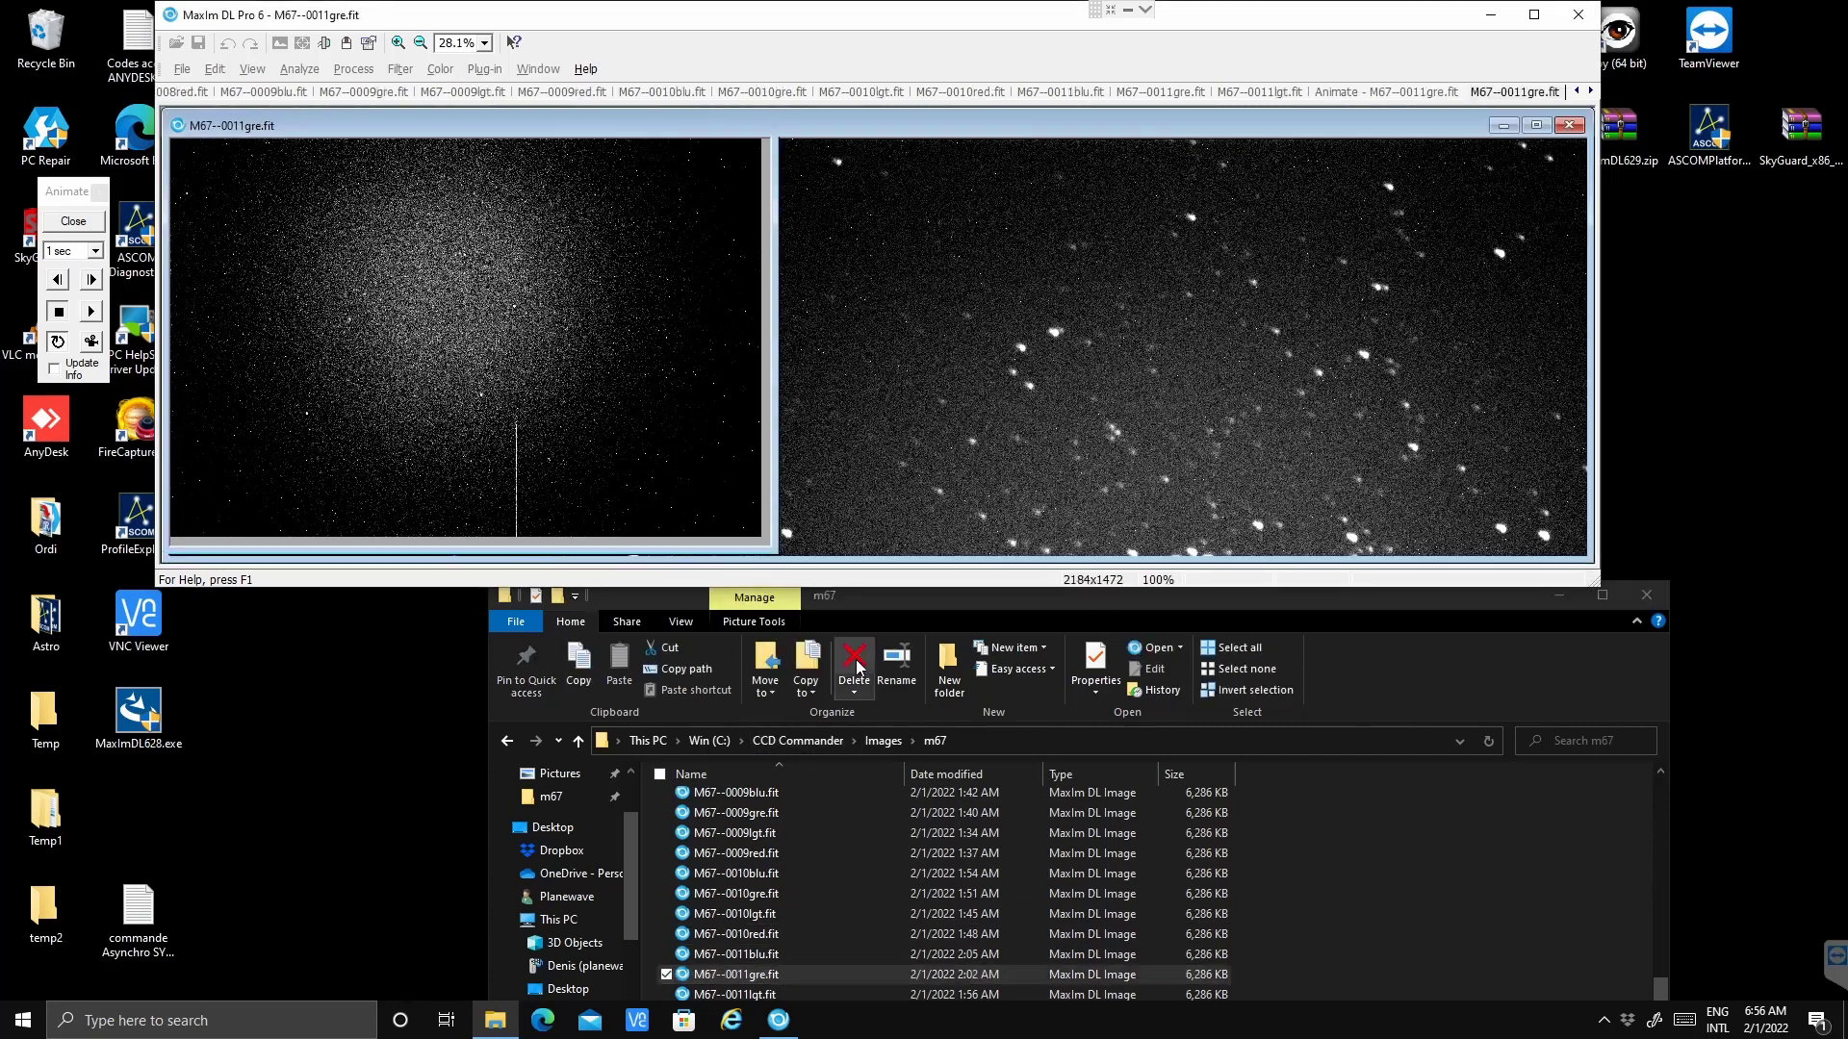
click(974, 581)
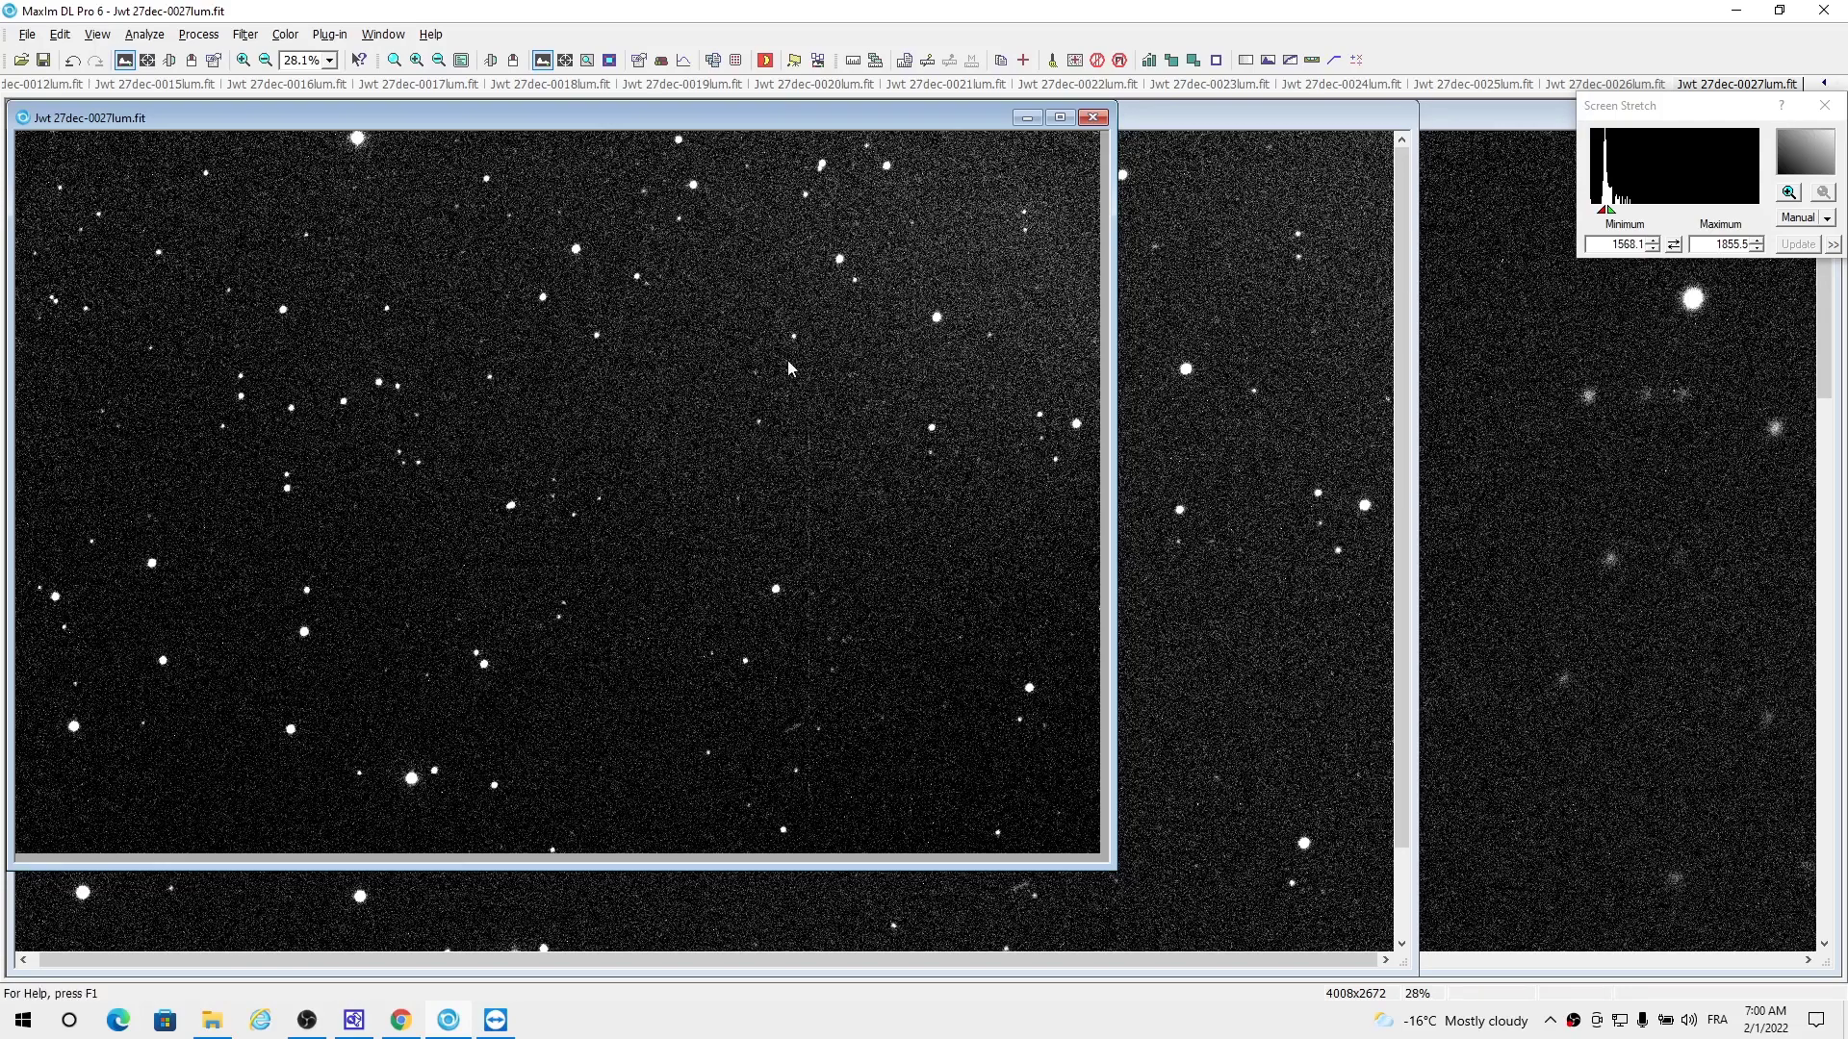
- Set the screen stretch of Jwt 27dec-0027lum.fit to Medium and equalize the screen stretch across all open images
click(1826, 217)
click(1729, 262)
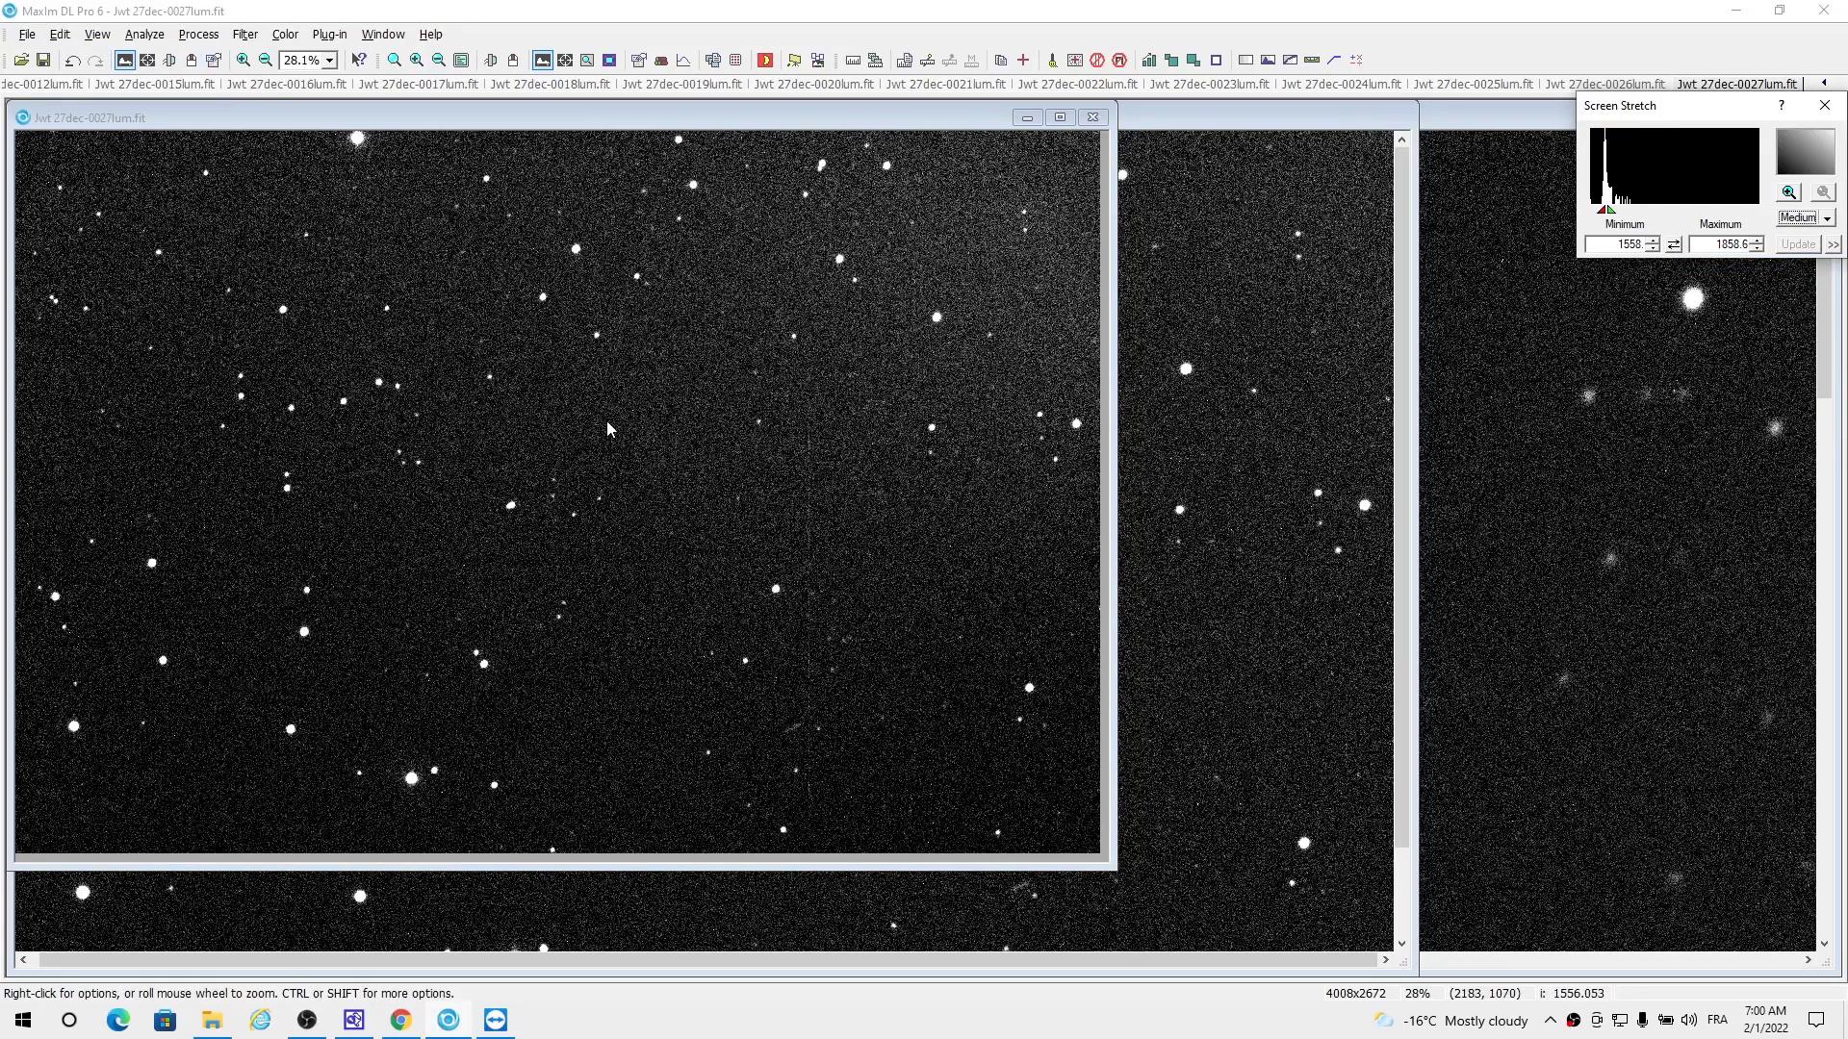
click(97, 35)
click(98, 36)
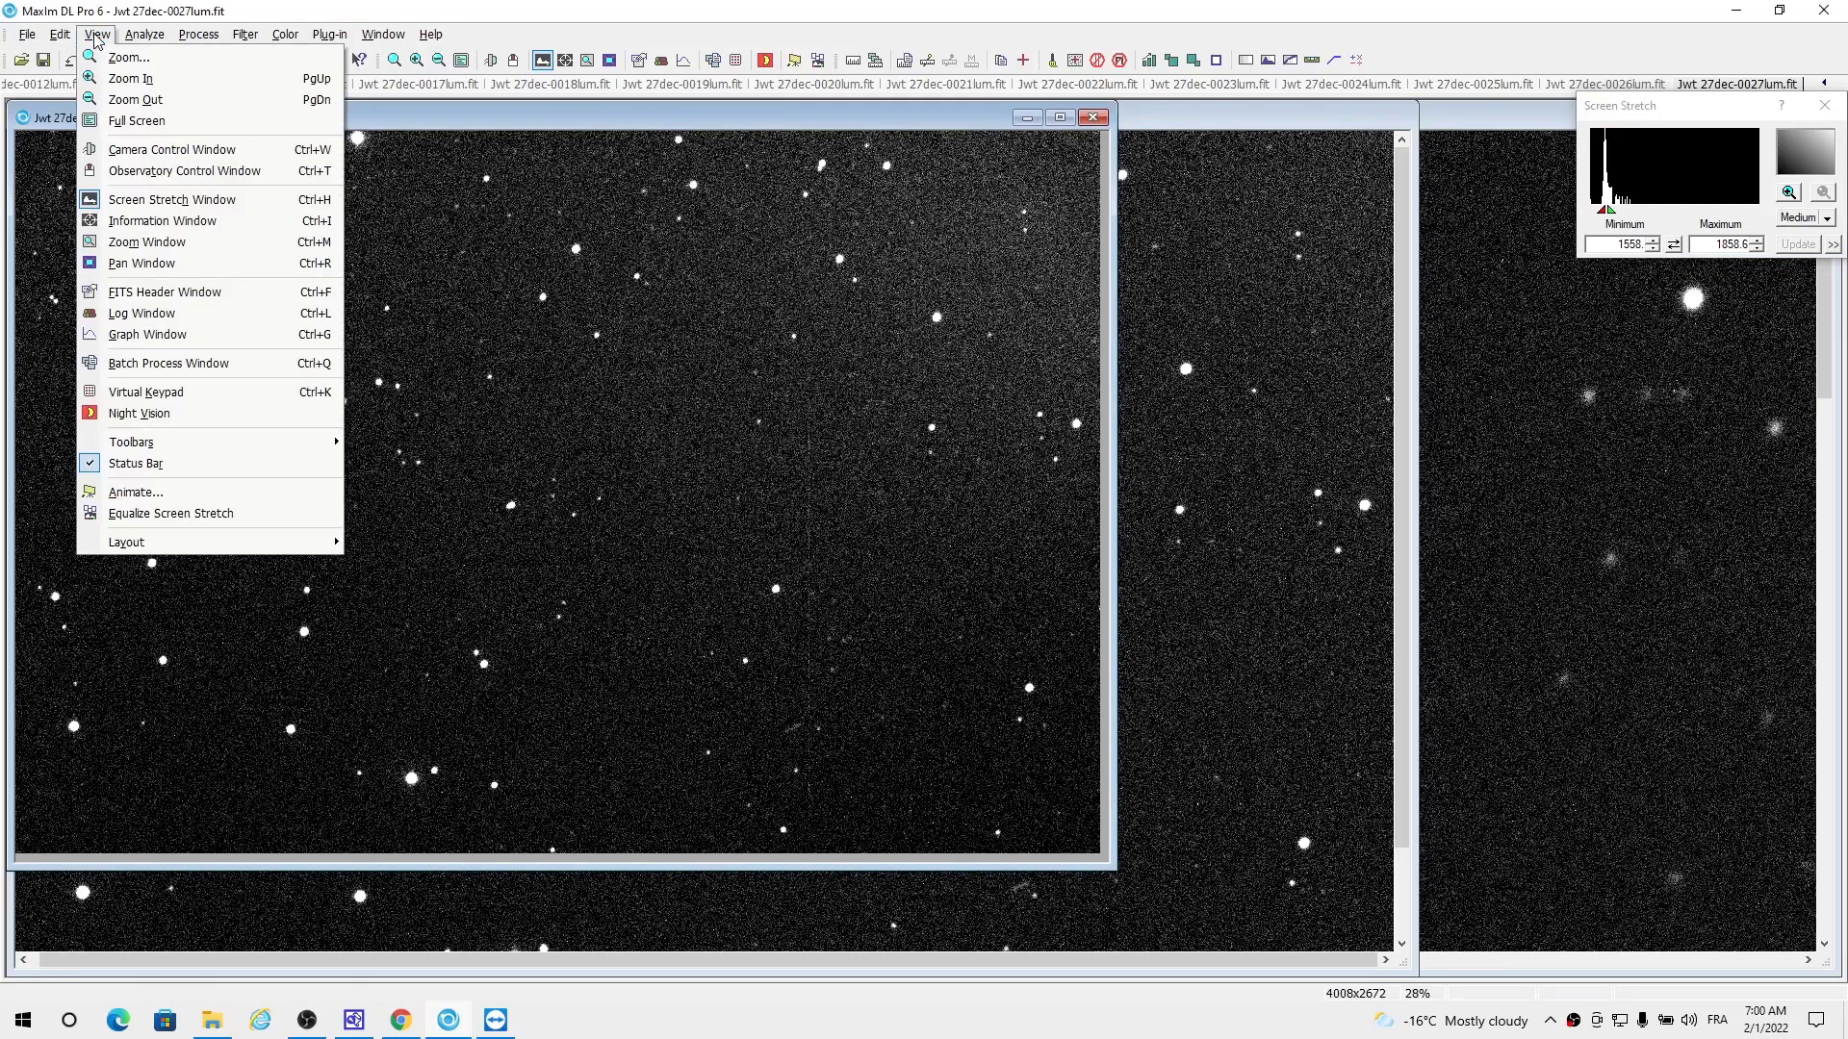
click(169, 517)
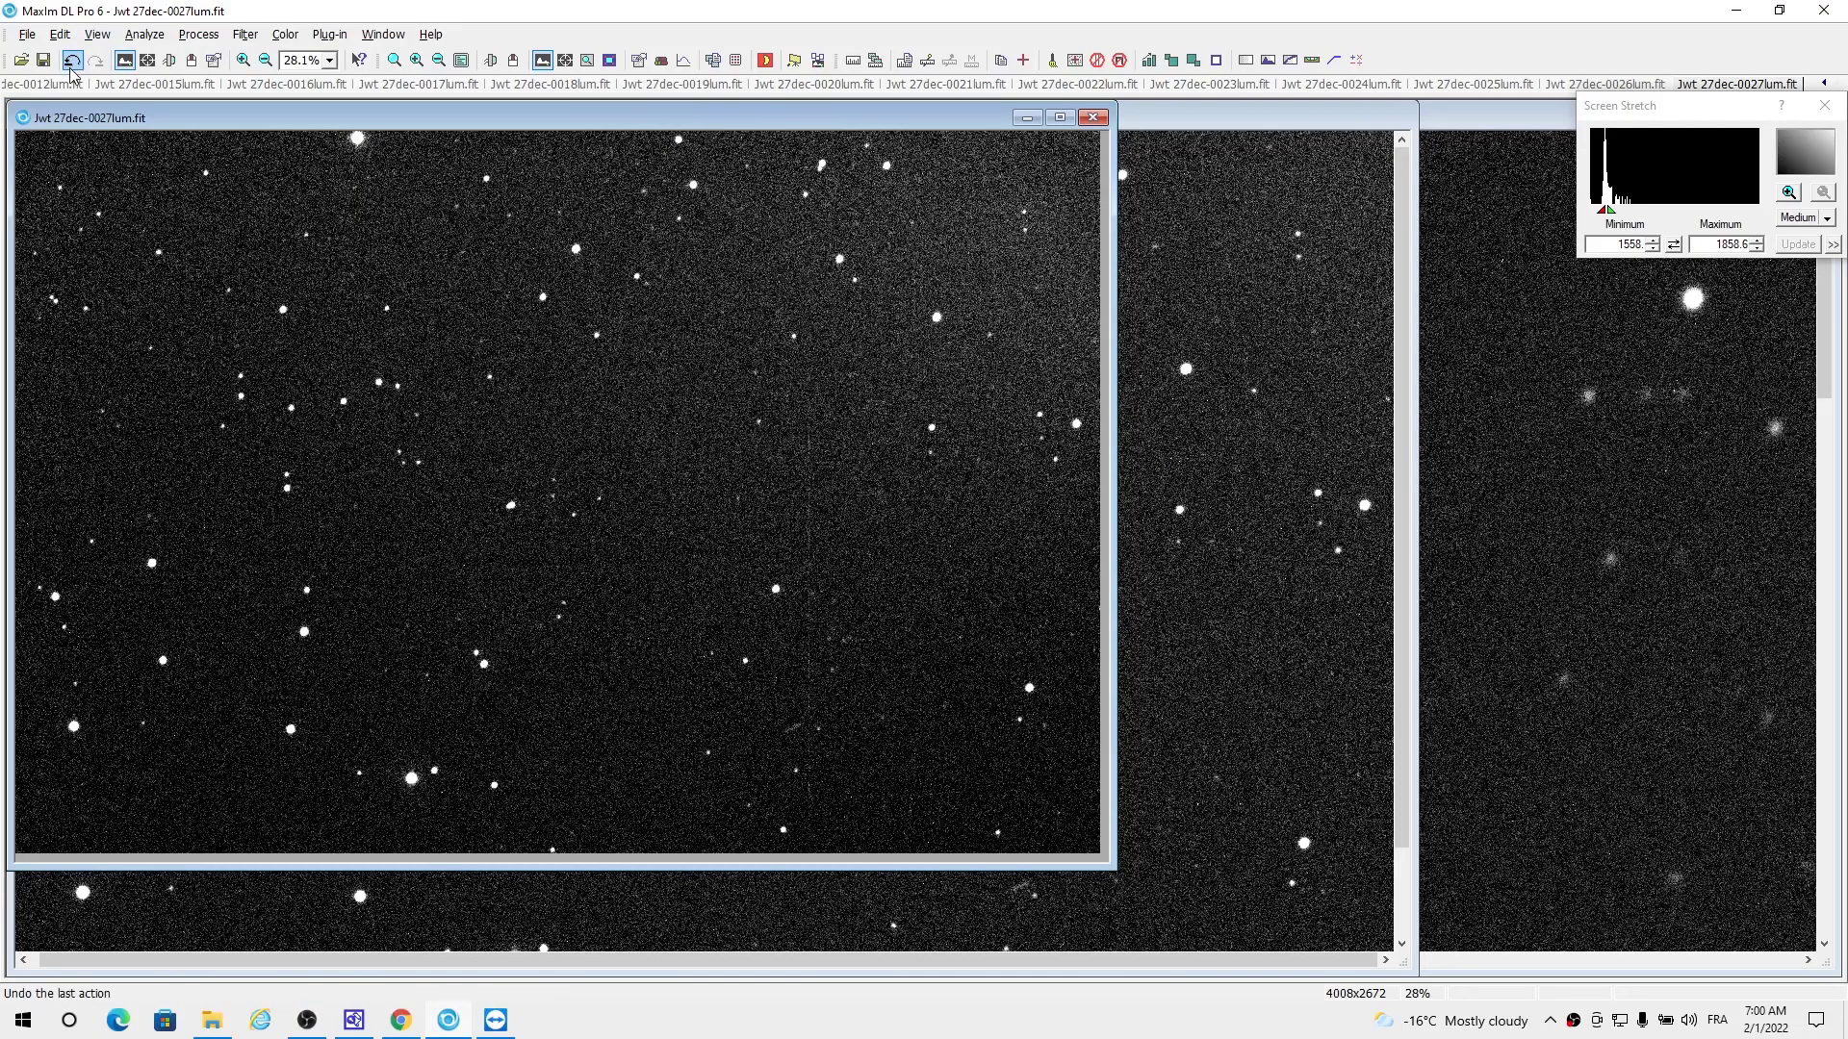
- Create an animation from all the open Jwt 27dec luminance images, 0001lum to 0027lum
click(95, 35)
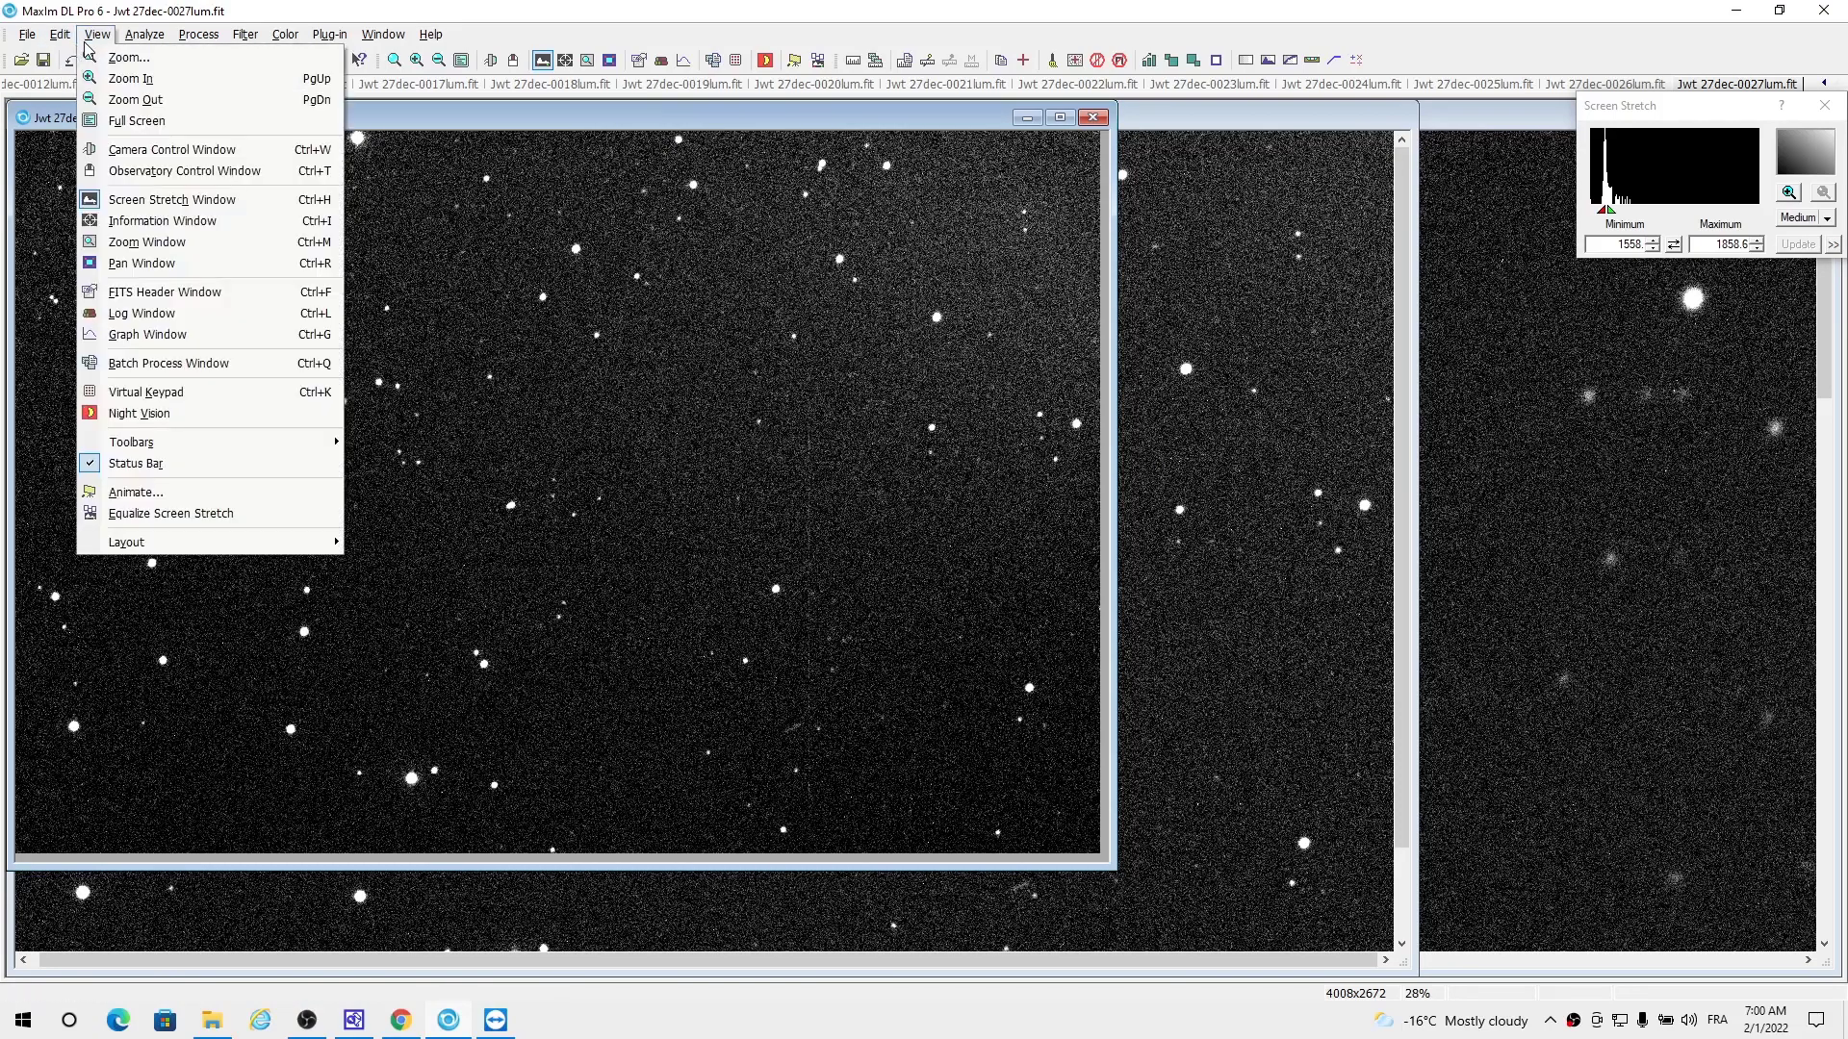
click(131, 492)
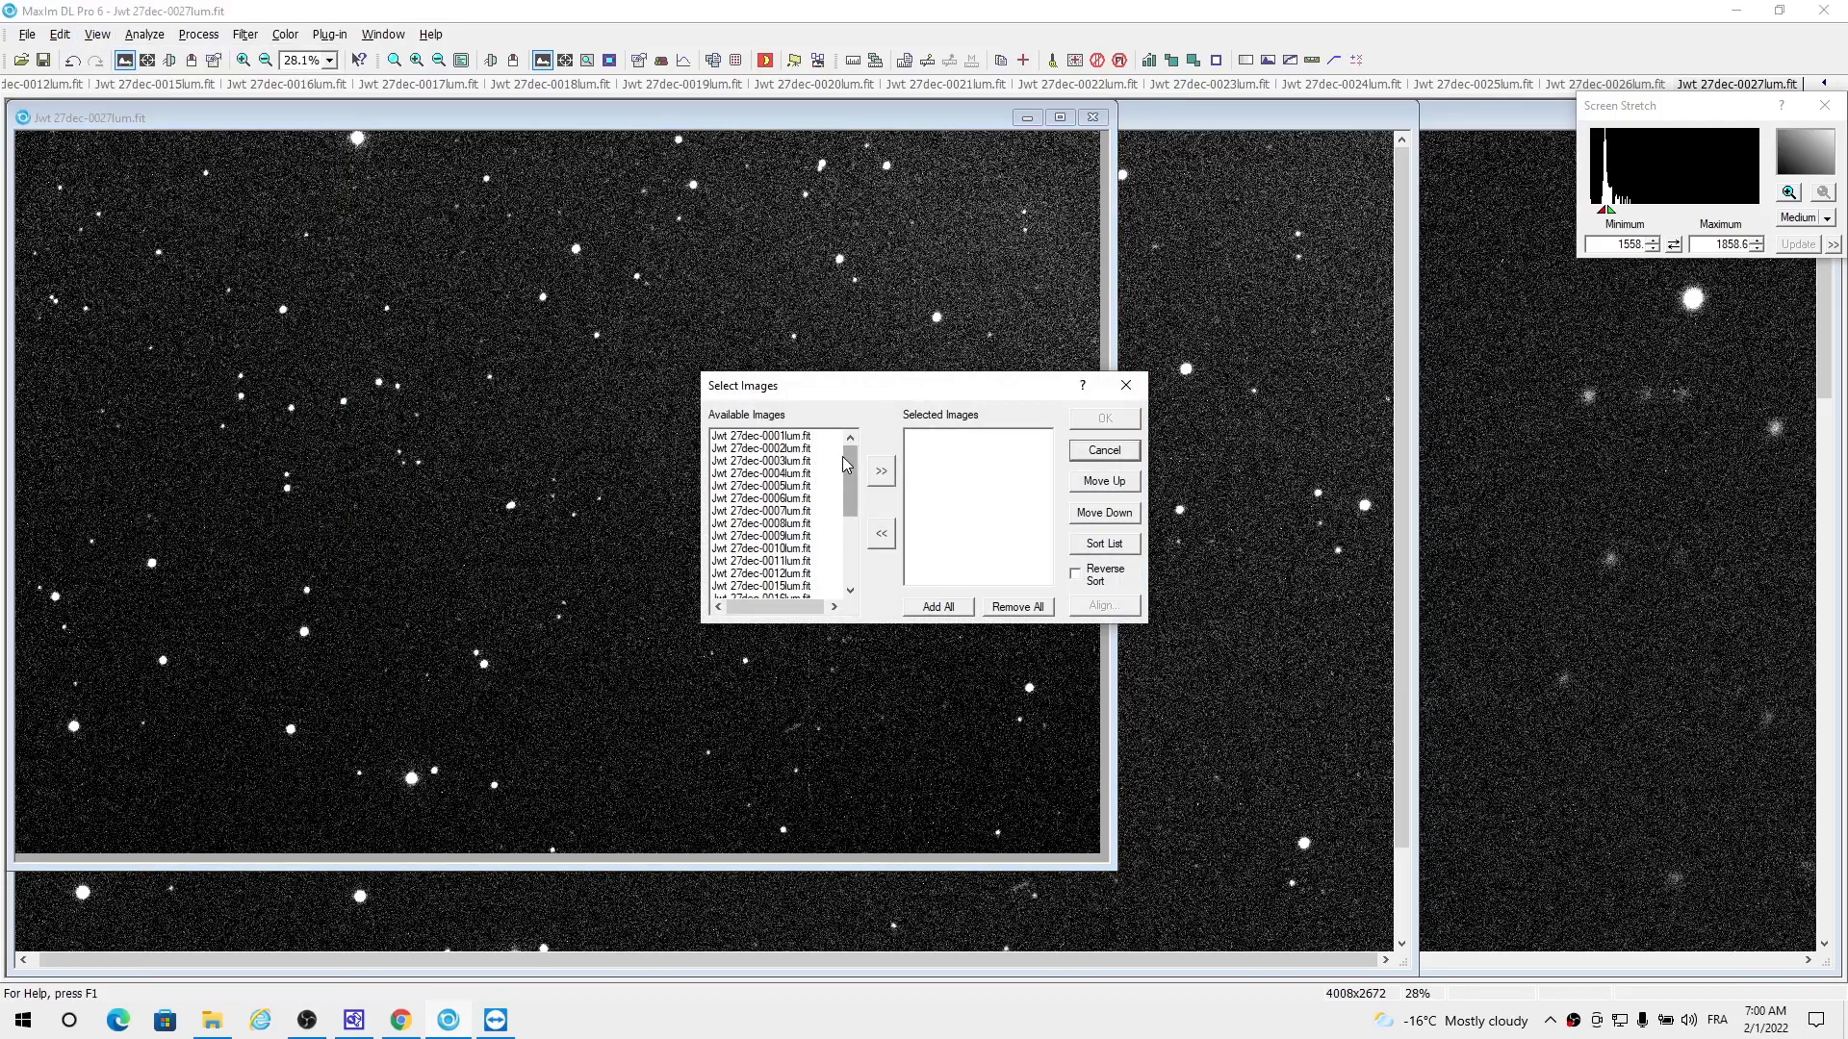
drag(851, 466, 855, 530)
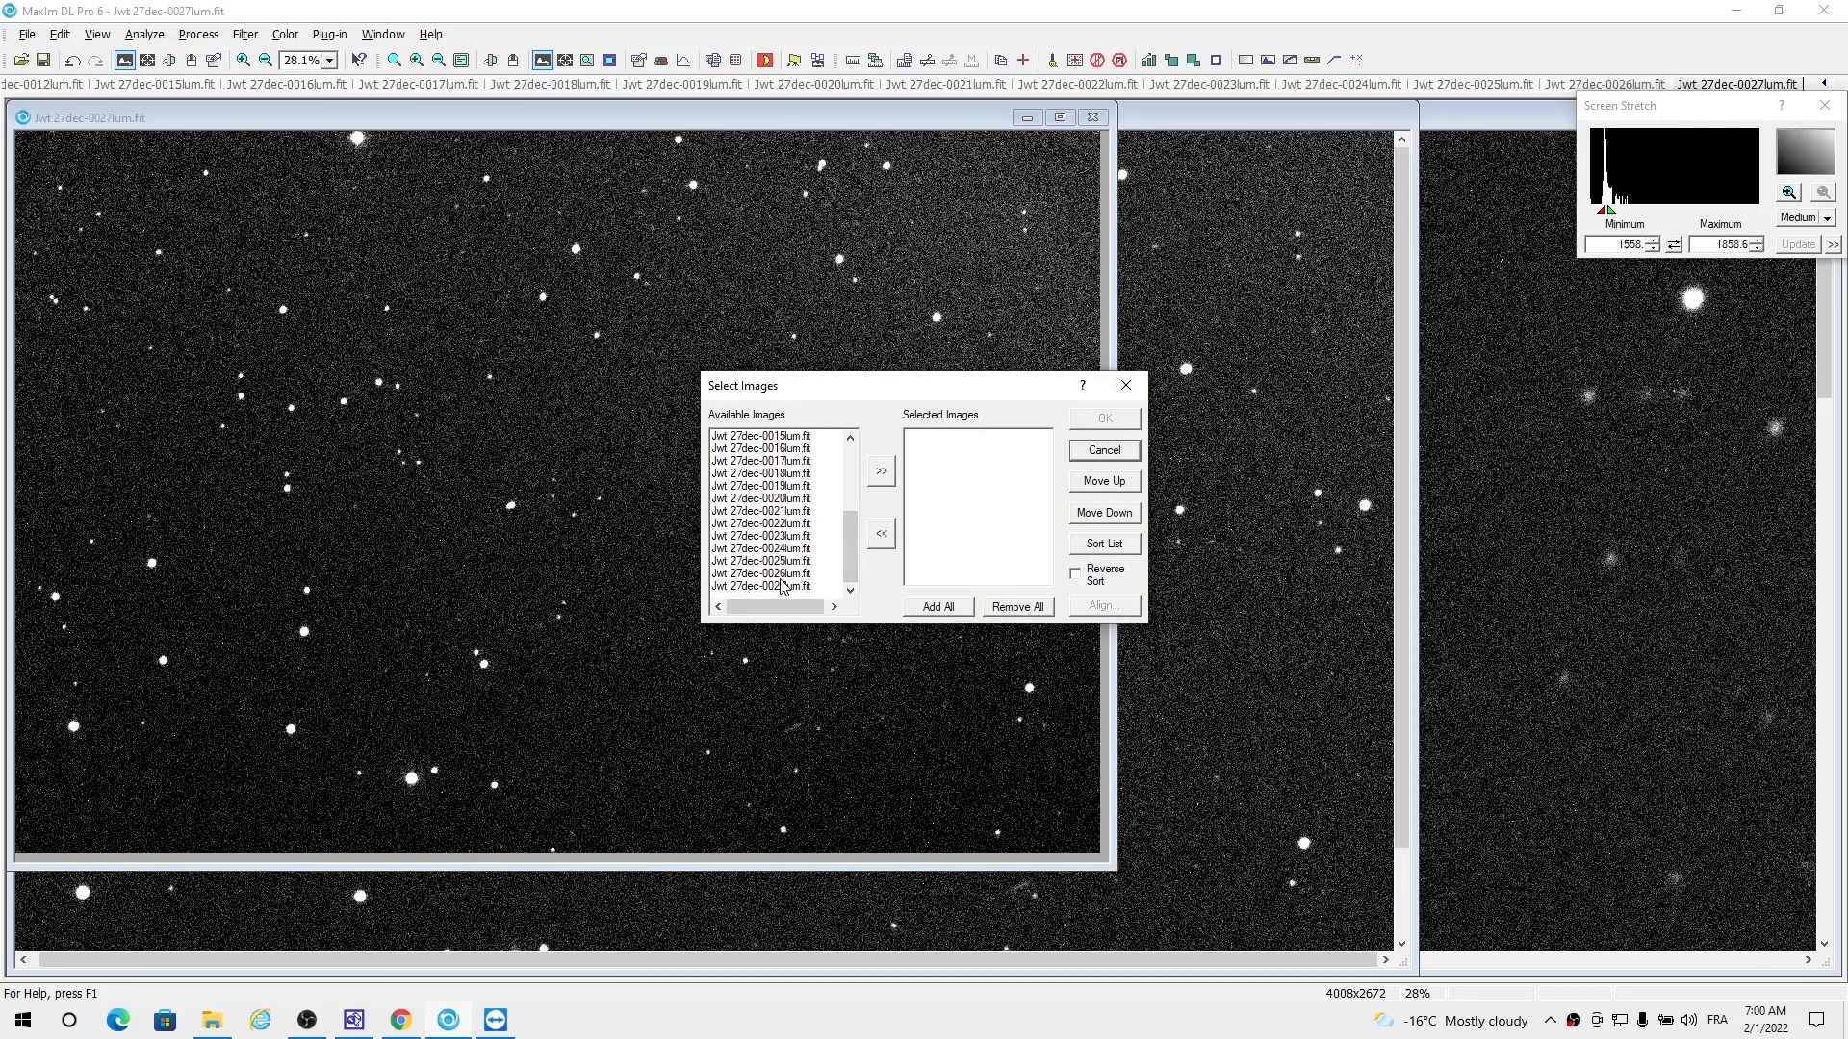
mouse_move(850, 571)
mouse_down()
mouse_move(866, 476)
mouse_move(849, 597)
mouse_up()
click(937, 607)
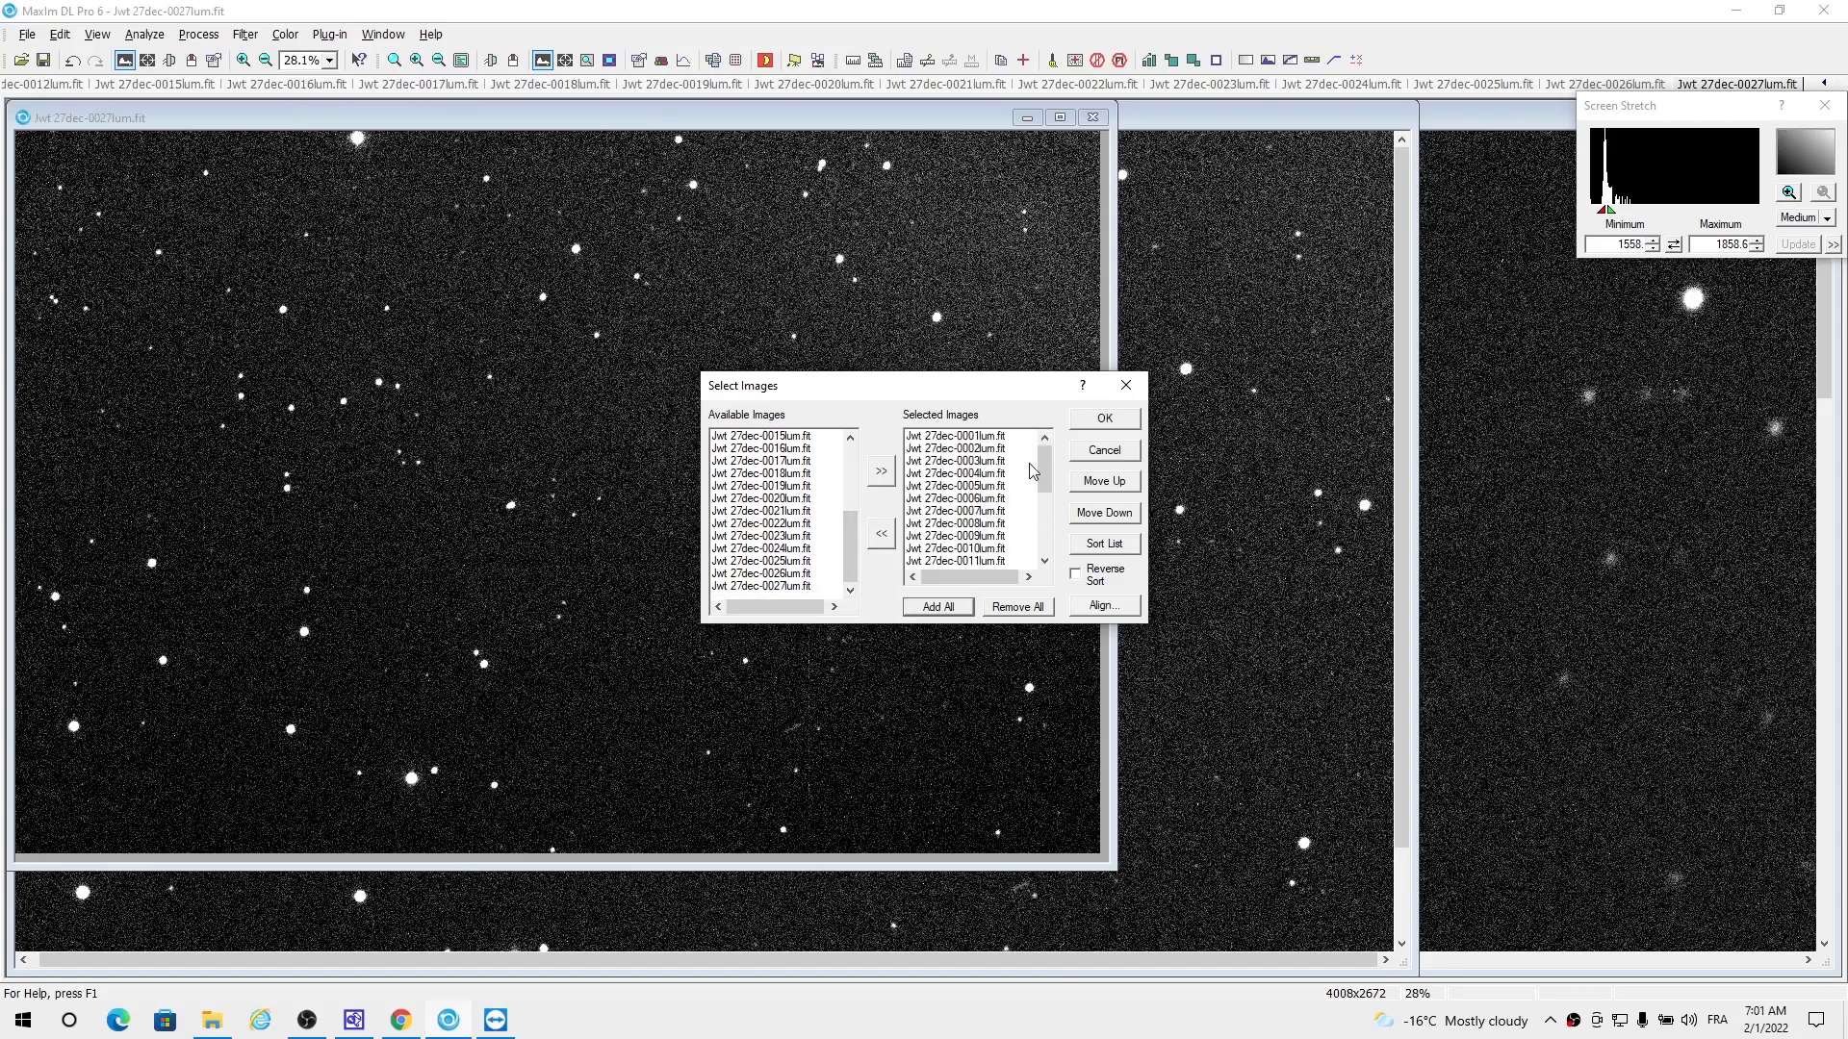
mouse_move(1040, 493)
mouse_down()
mouse_move(1047, 532)
mouse_move(1048, 458)
mouse_up()
click(1105, 420)
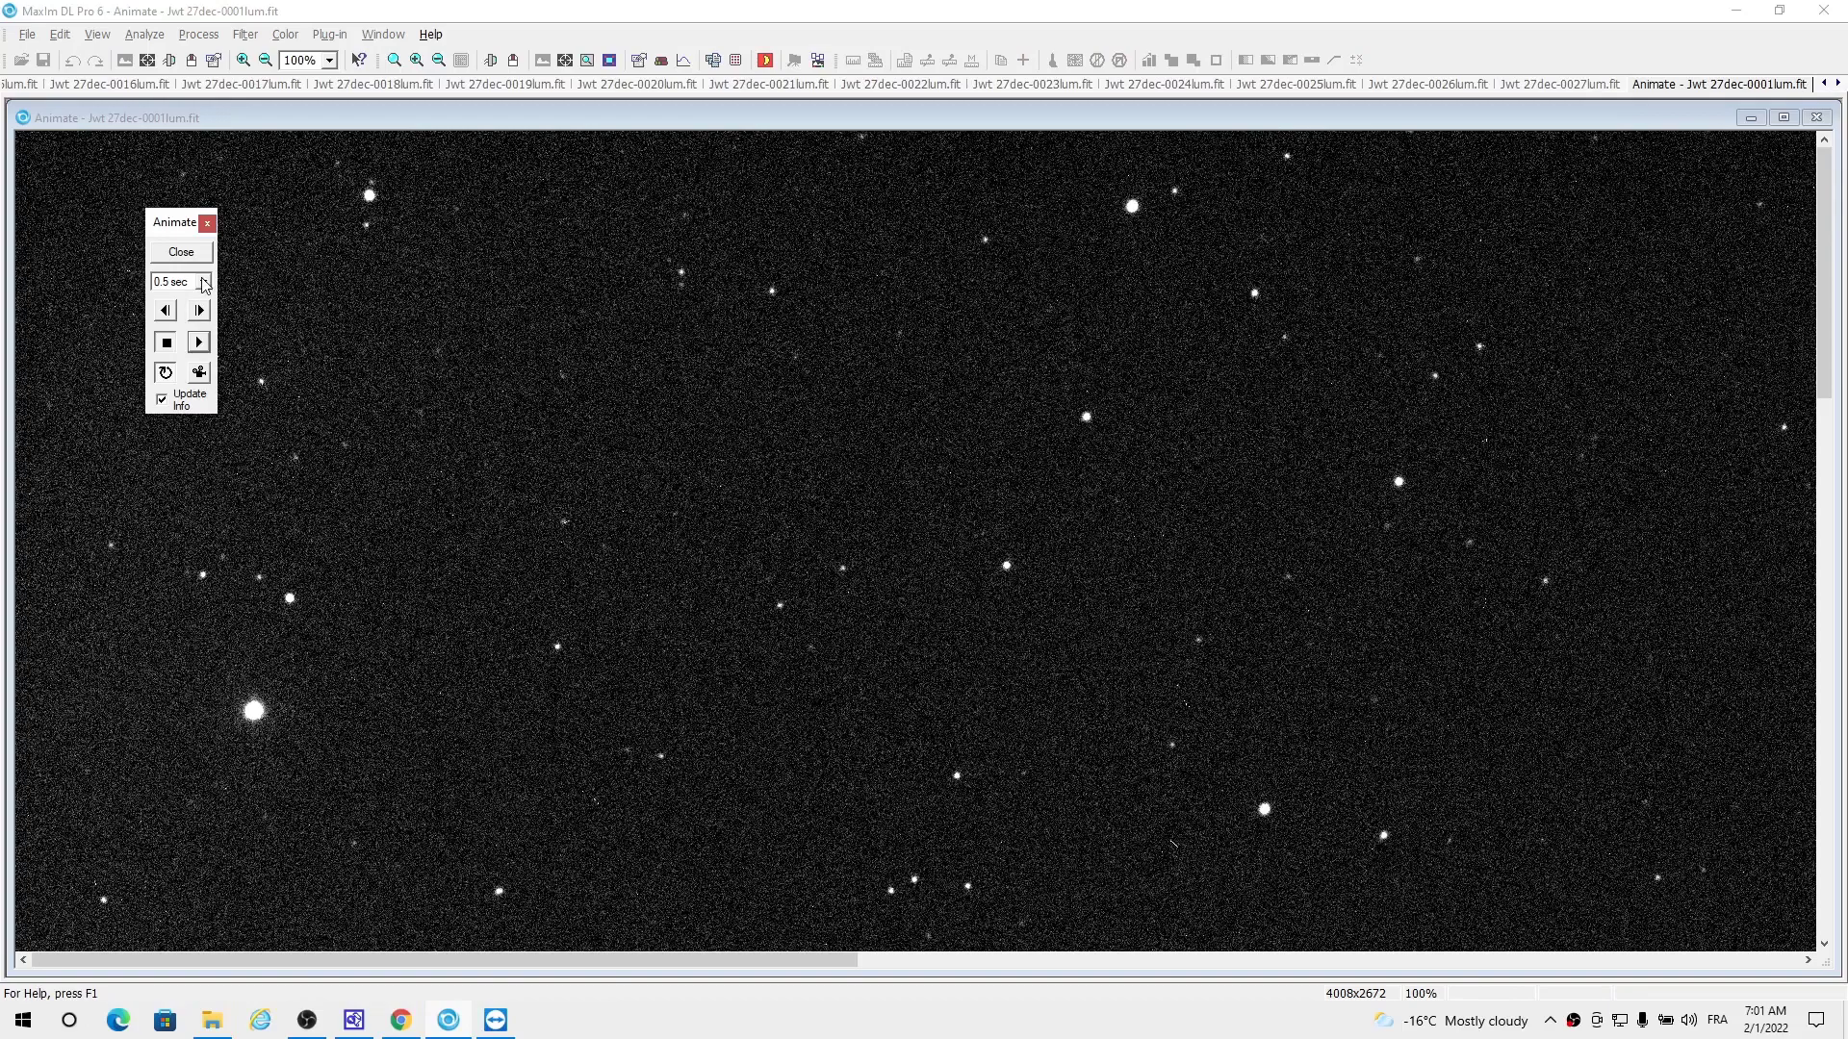
- Set the animation interval to 0.2 sec, play it, and zoom out until the whole frame fits on screen
click(203, 283)
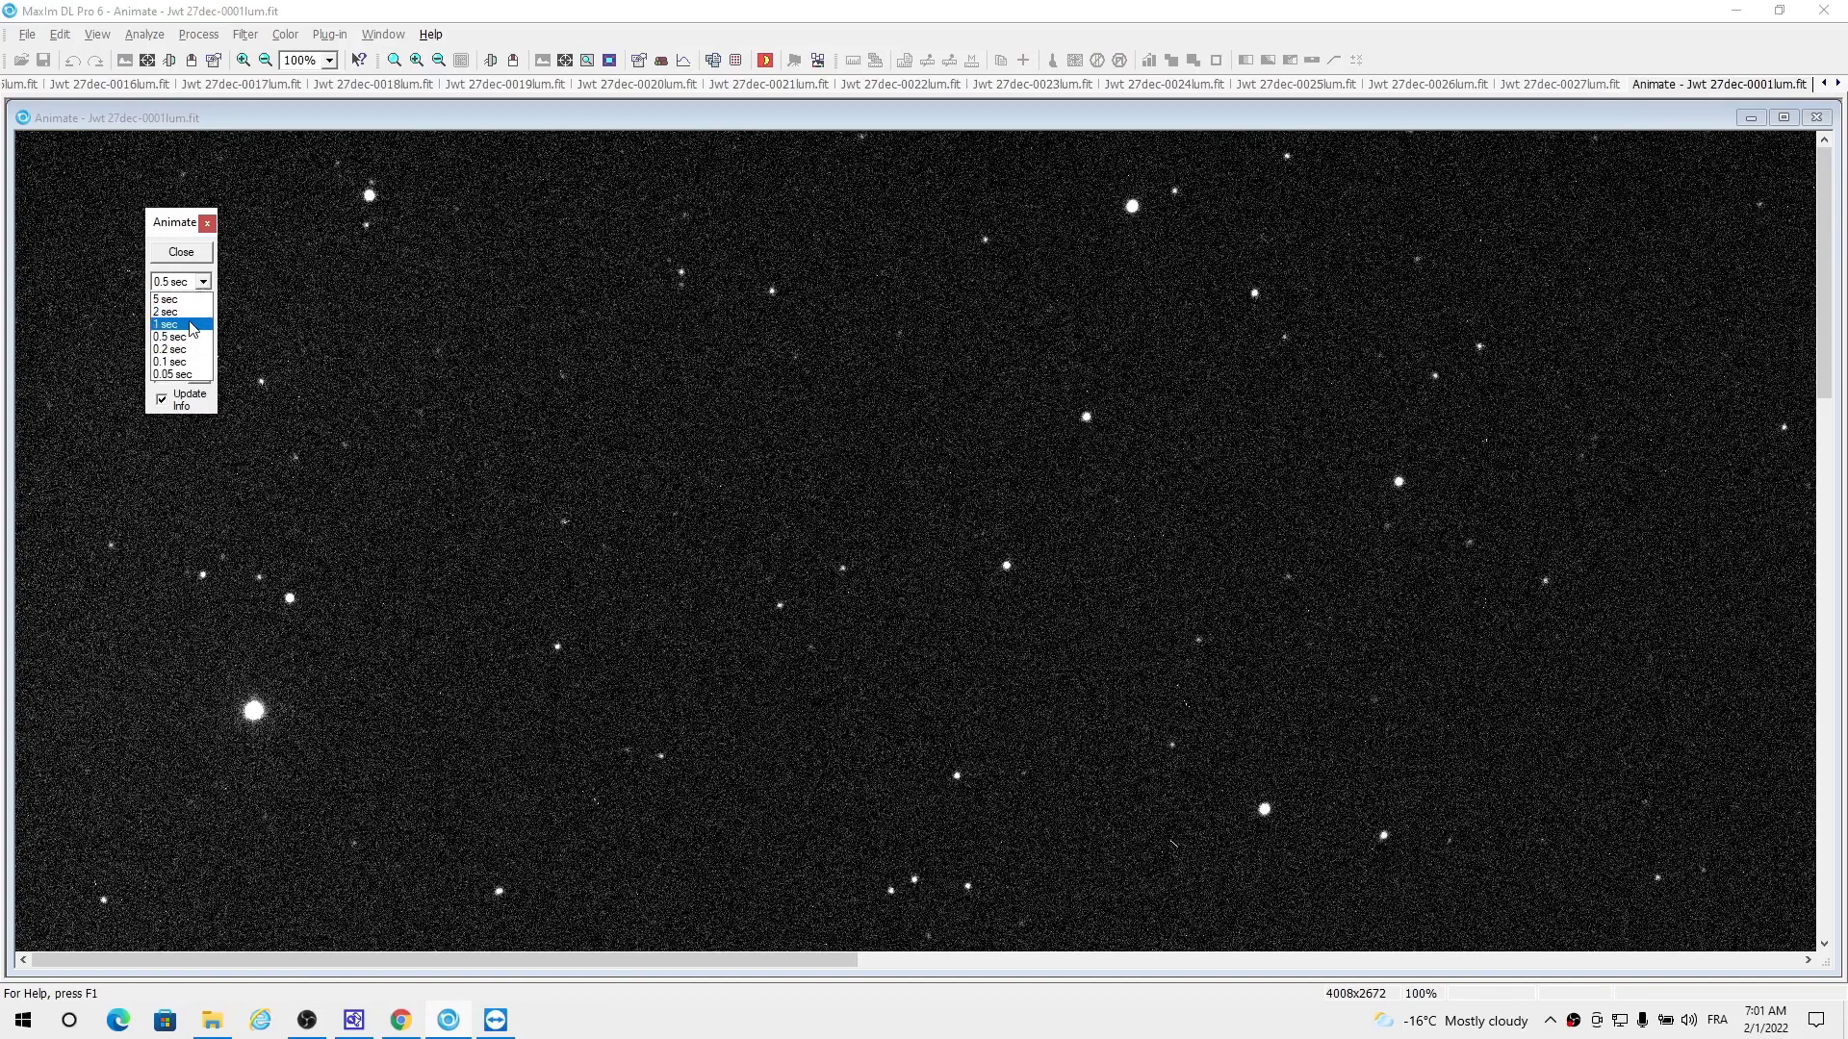
click(191, 350)
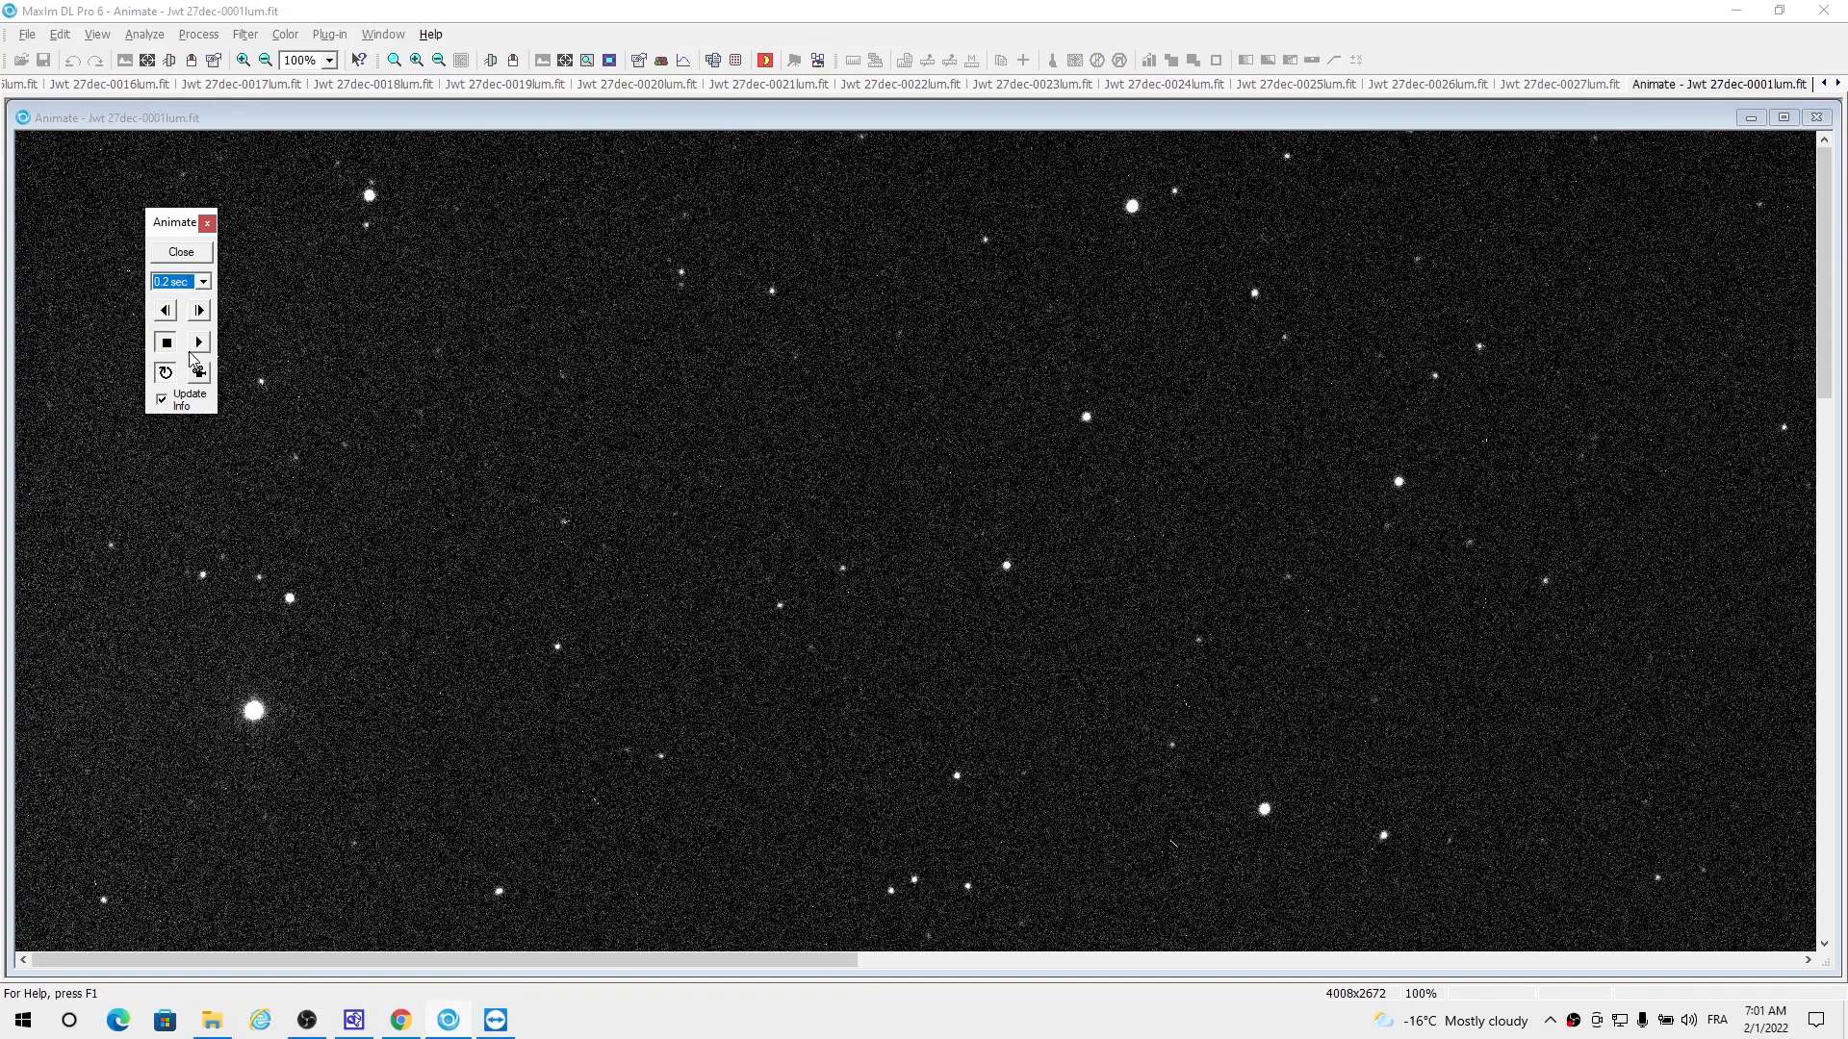
click(200, 344)
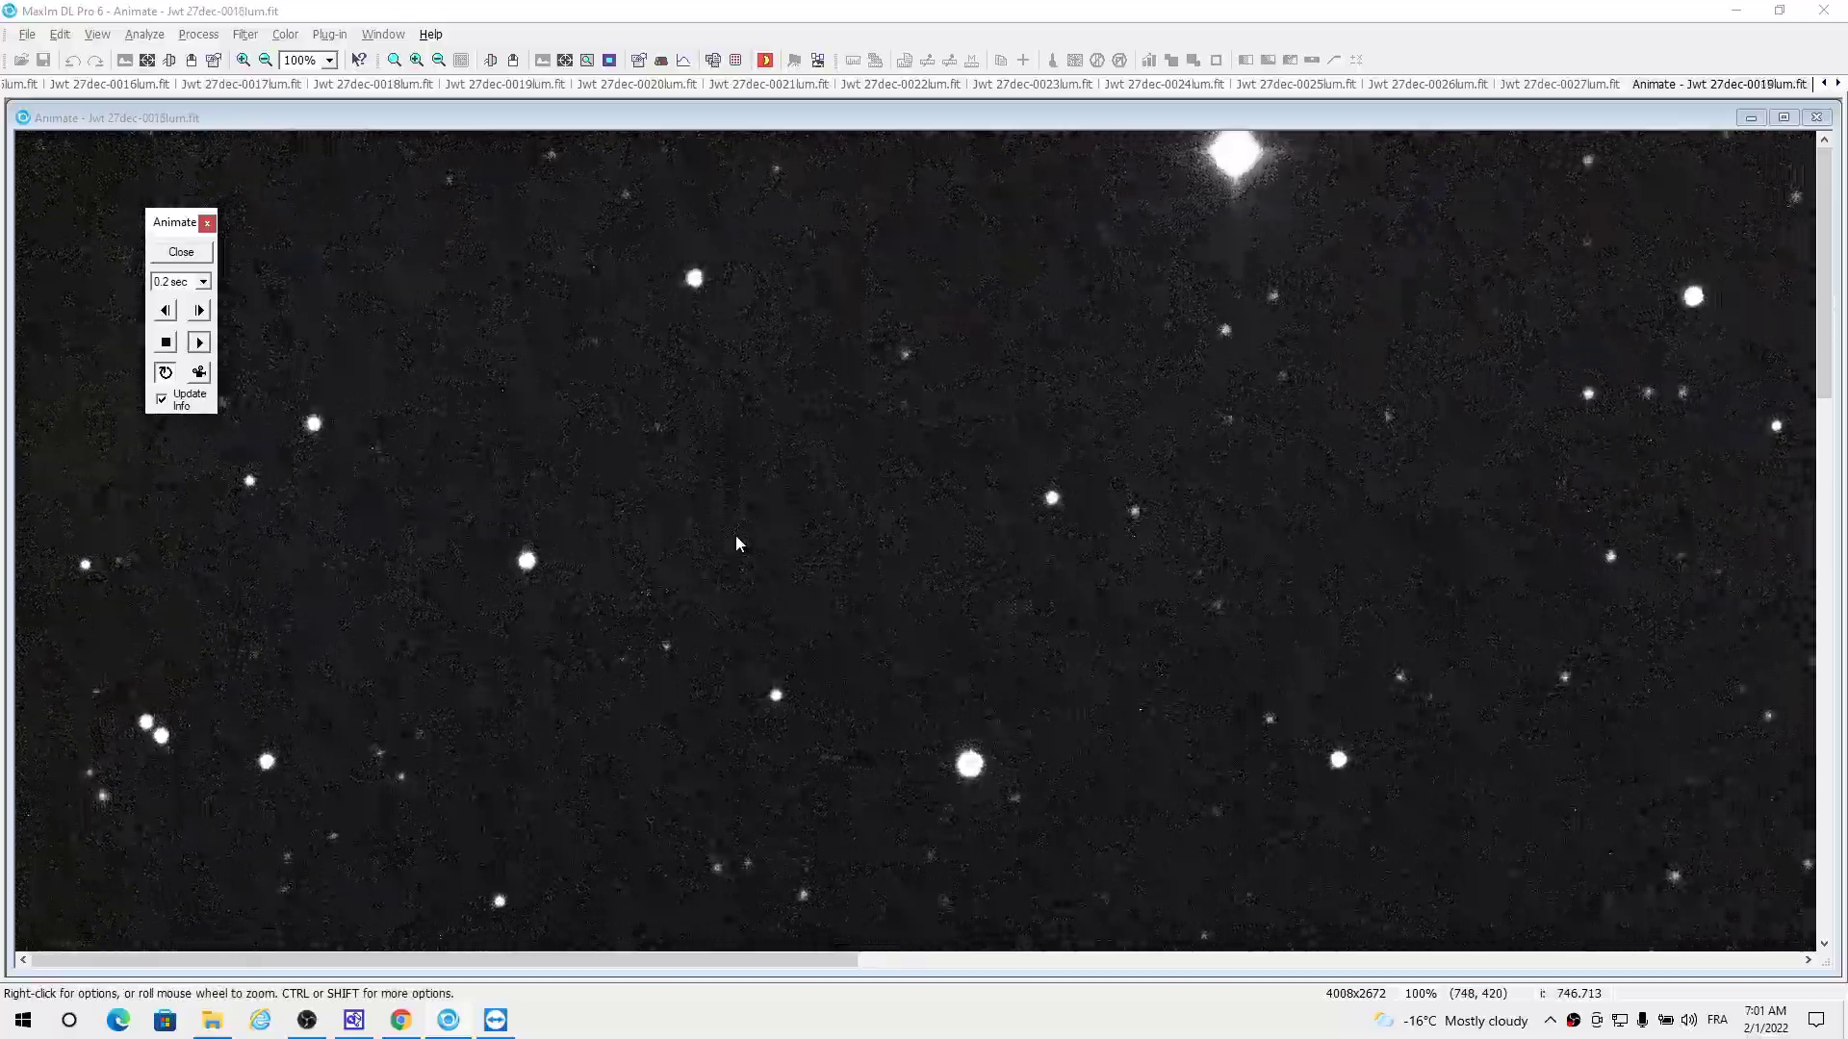
scroll(735, 544, down, 3)
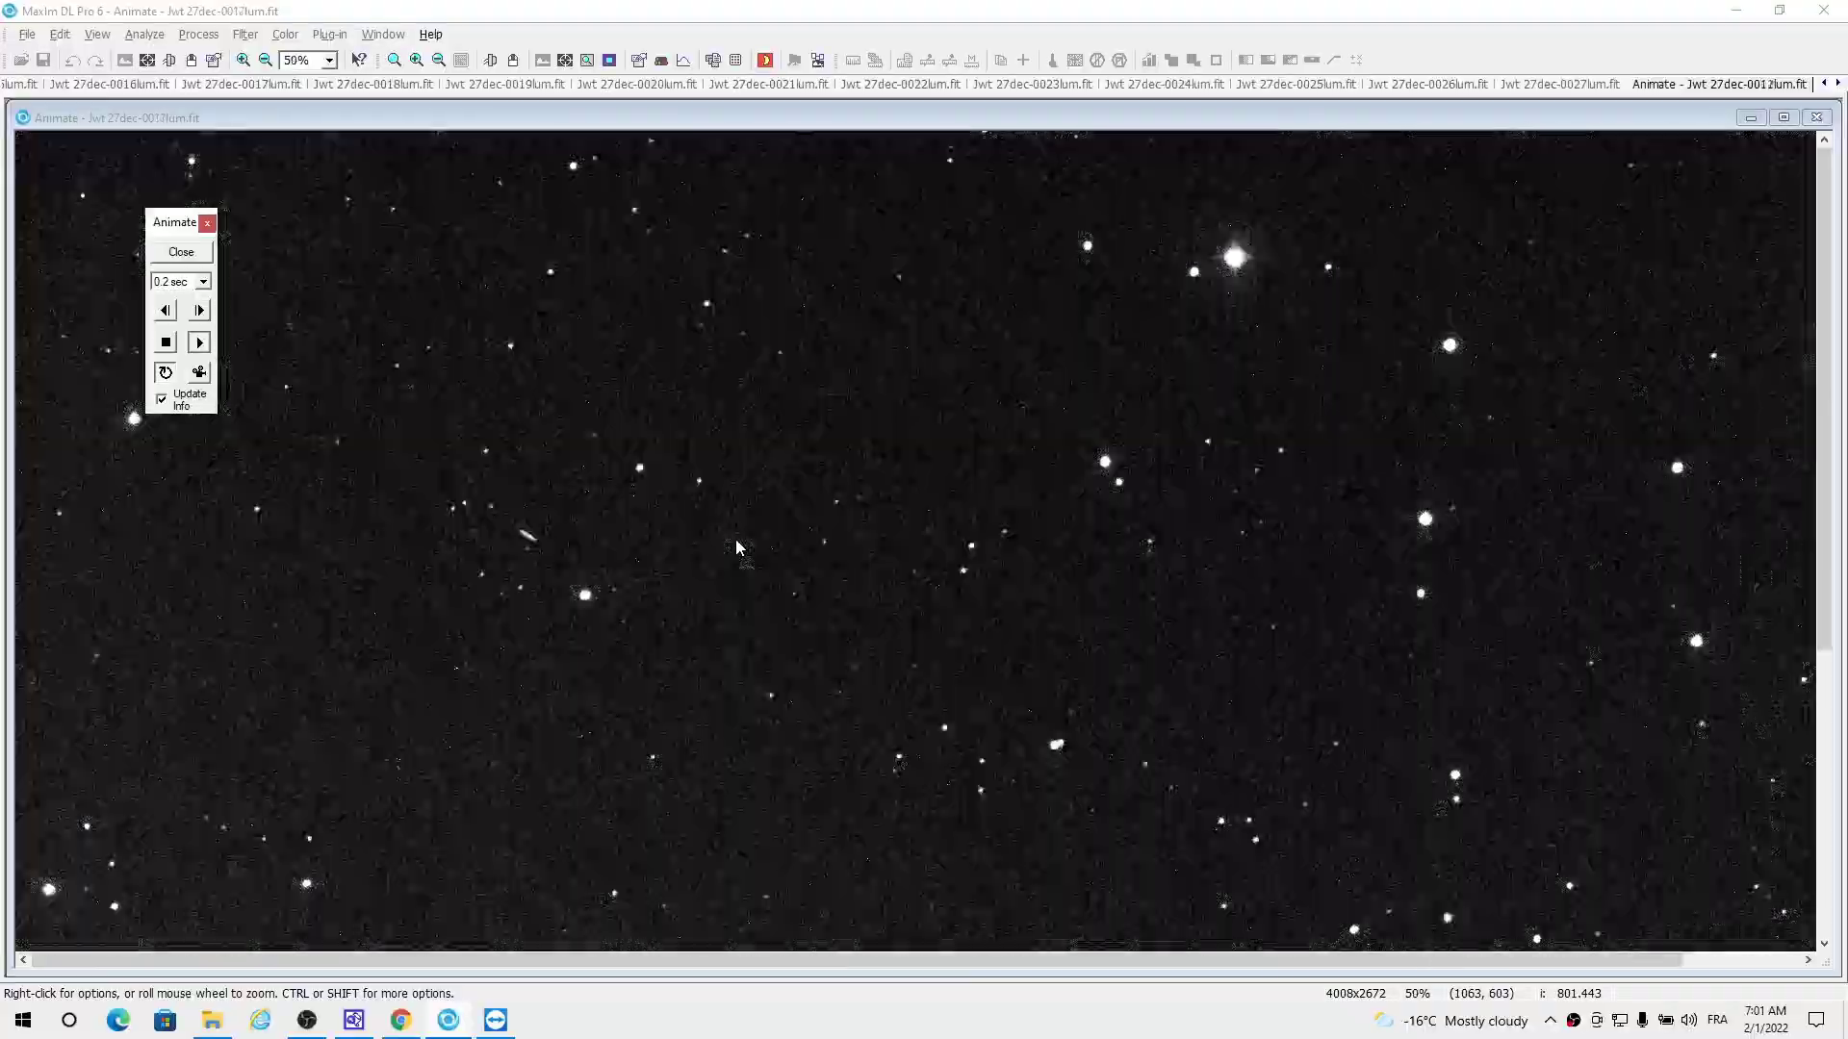
scroll(513, 623, down, 1)
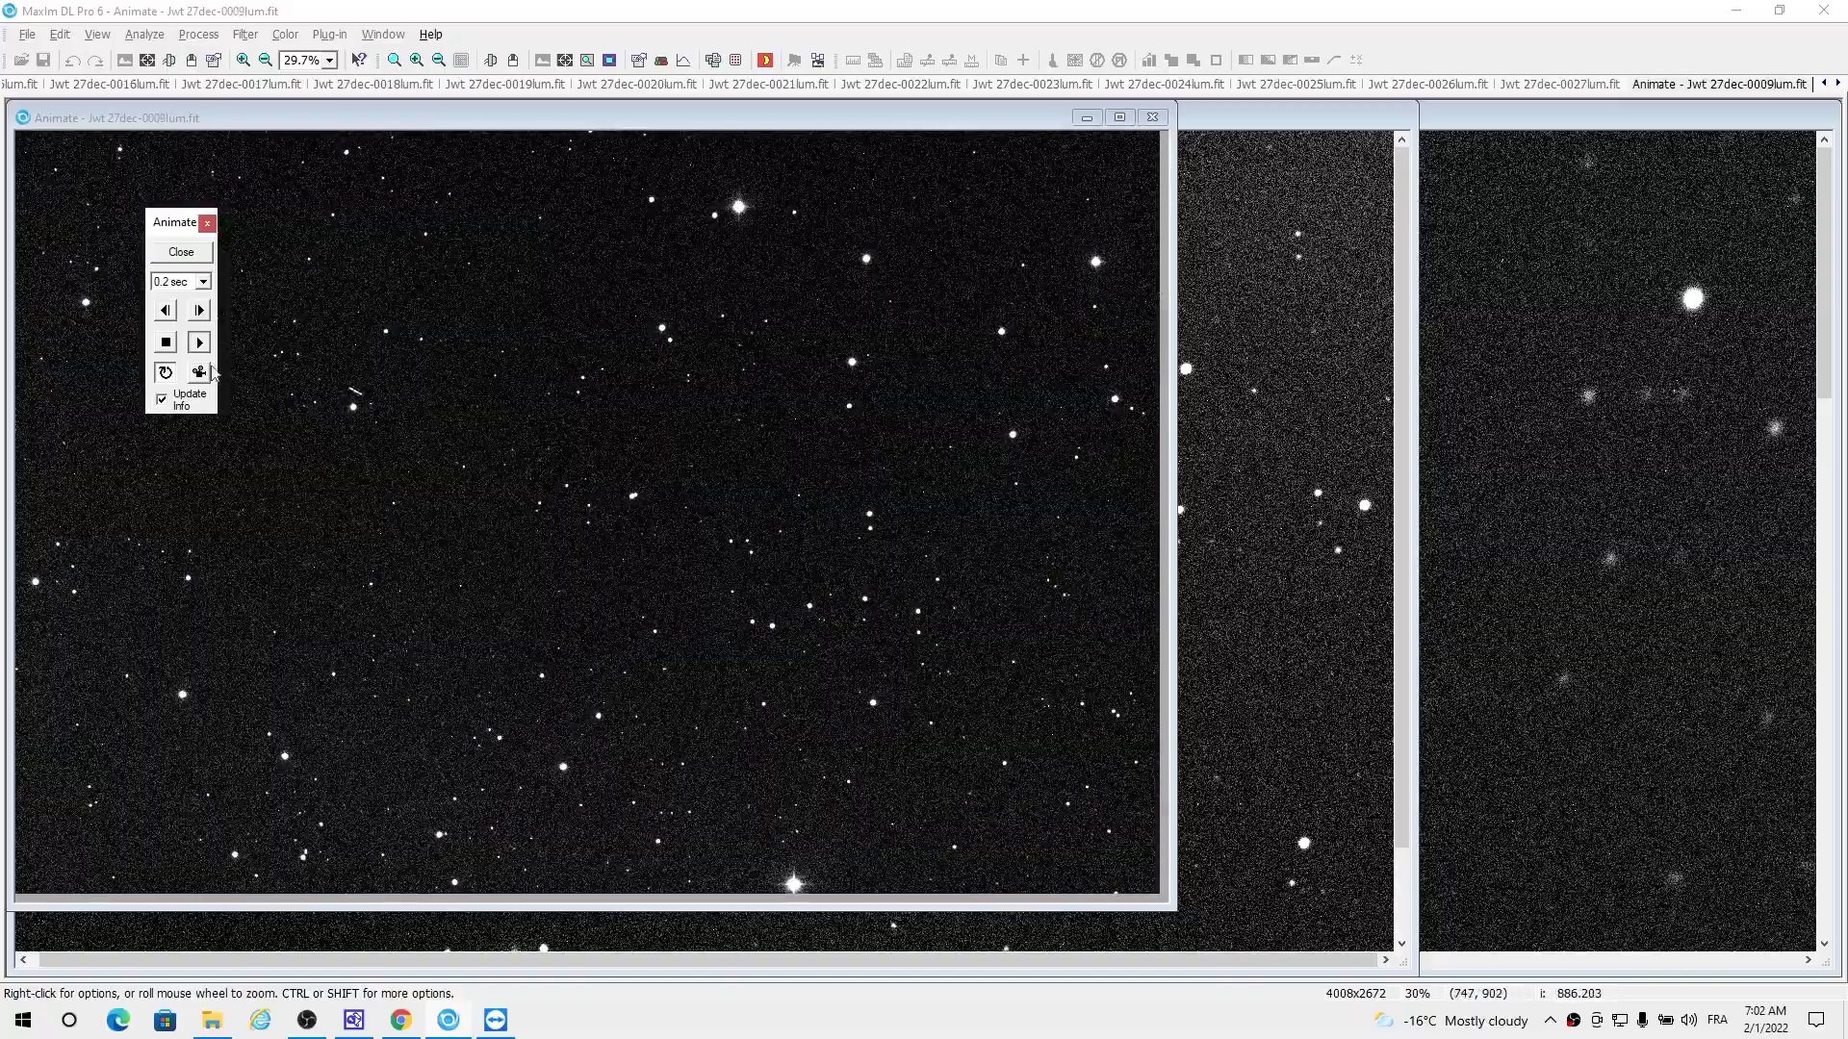
- Stop the animation at Jwt 27dec-0016lum.fit and step forward through the frames to Jwt 27dec-0019lum.fit
click(165, 345)
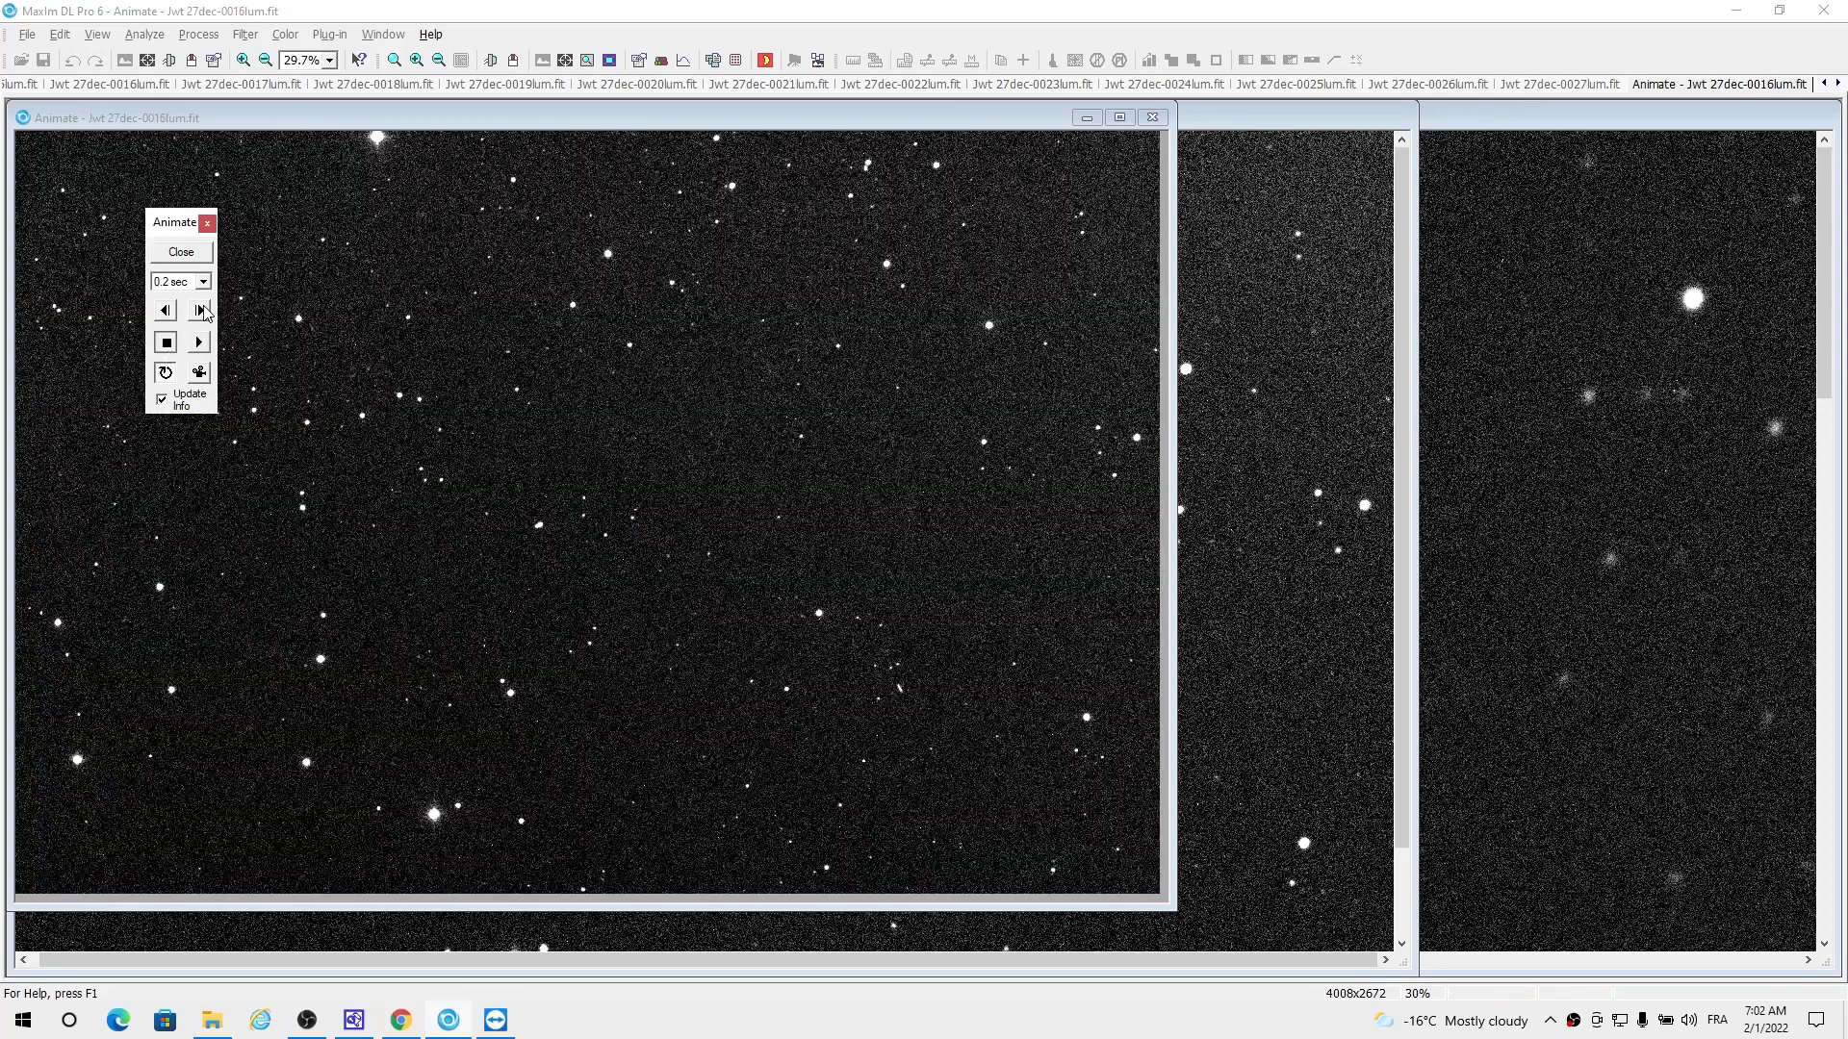
click(202, 309)
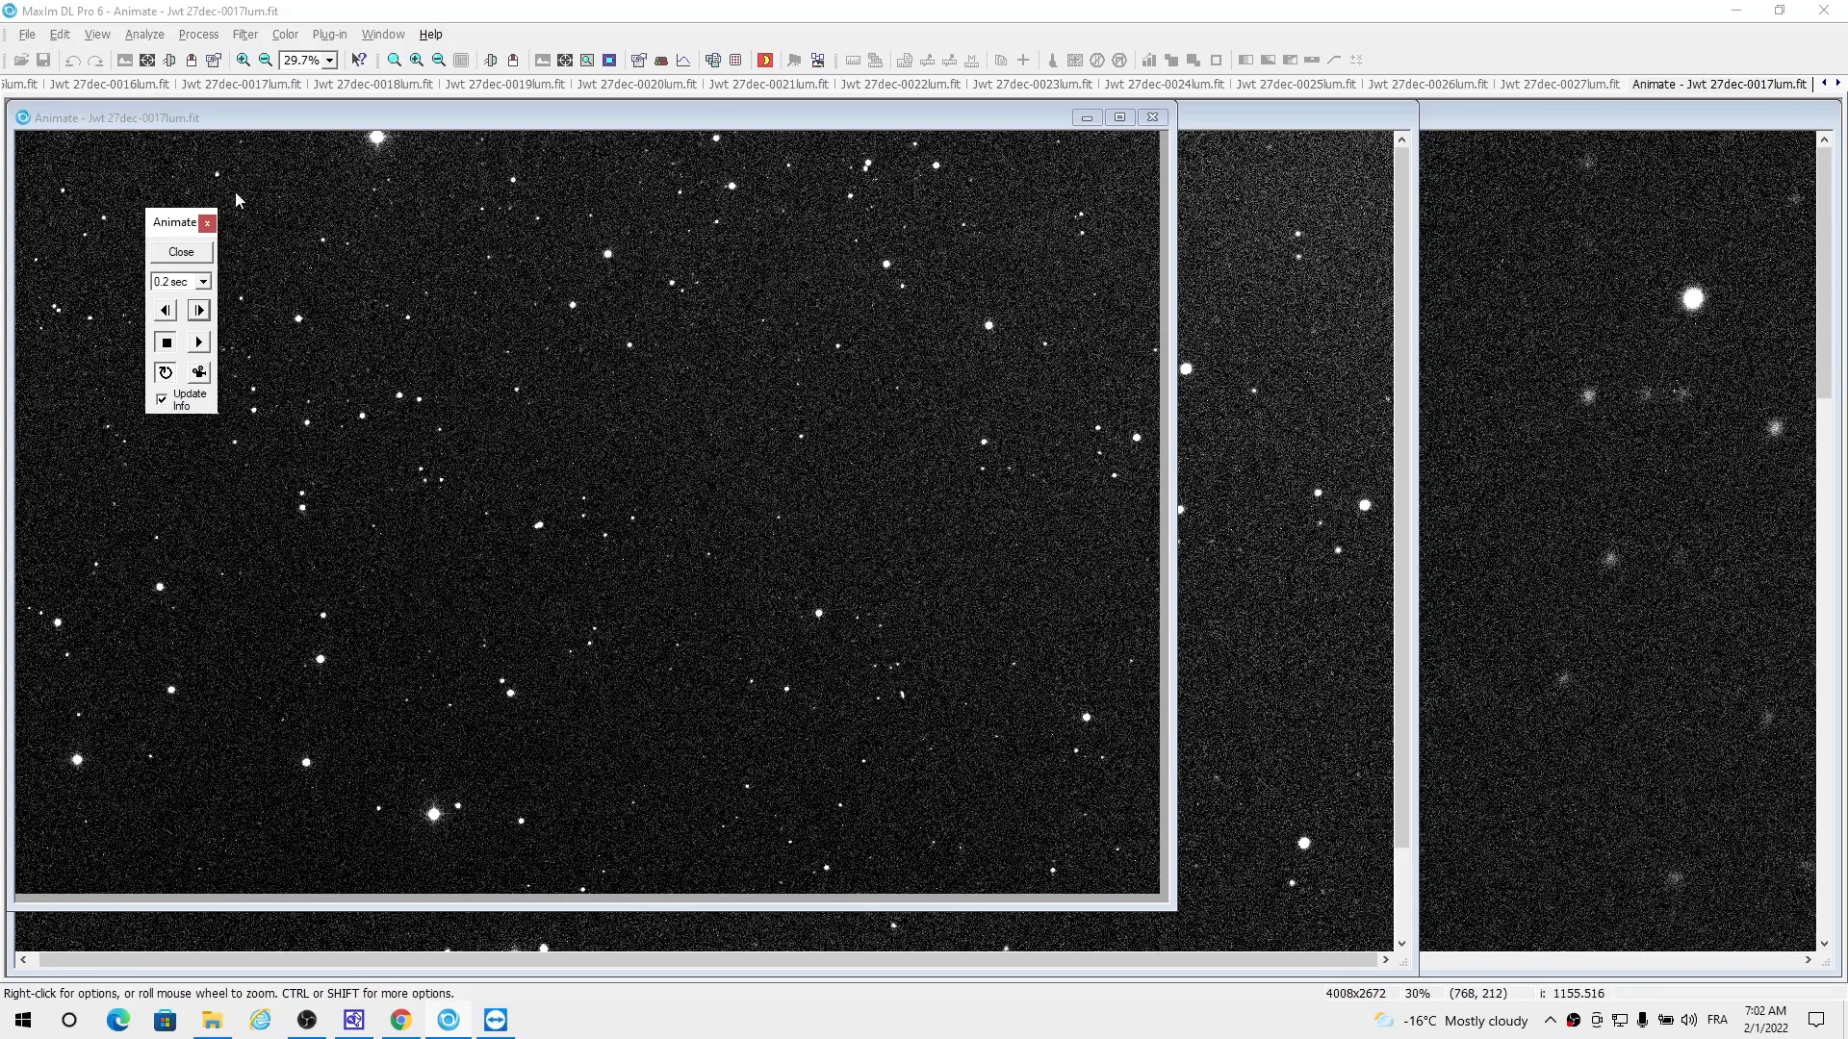
click(199, 310)
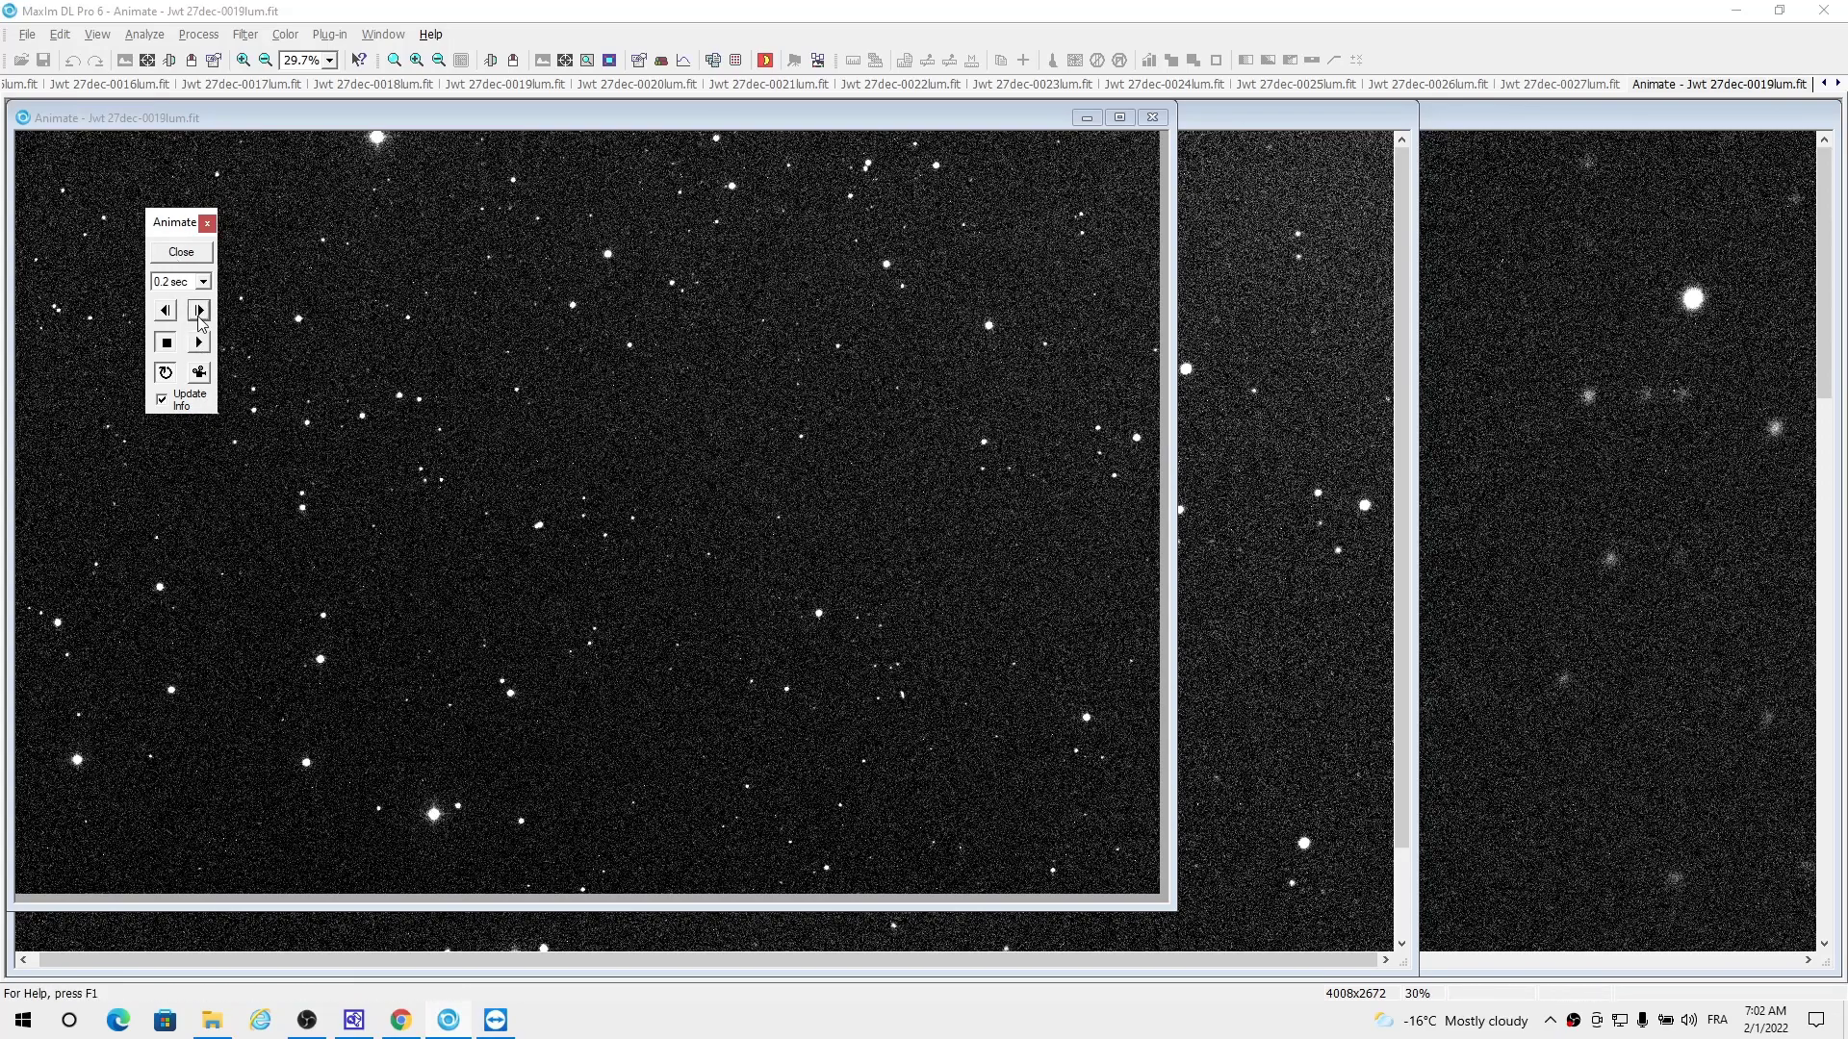
- Step the animation forward frame by frame from Jwt 27dec-0019lum.fit past 0027lum and around to 0002lum
click(200, 310)
click(199, 309)
click(199, 310)
click(199, 310)
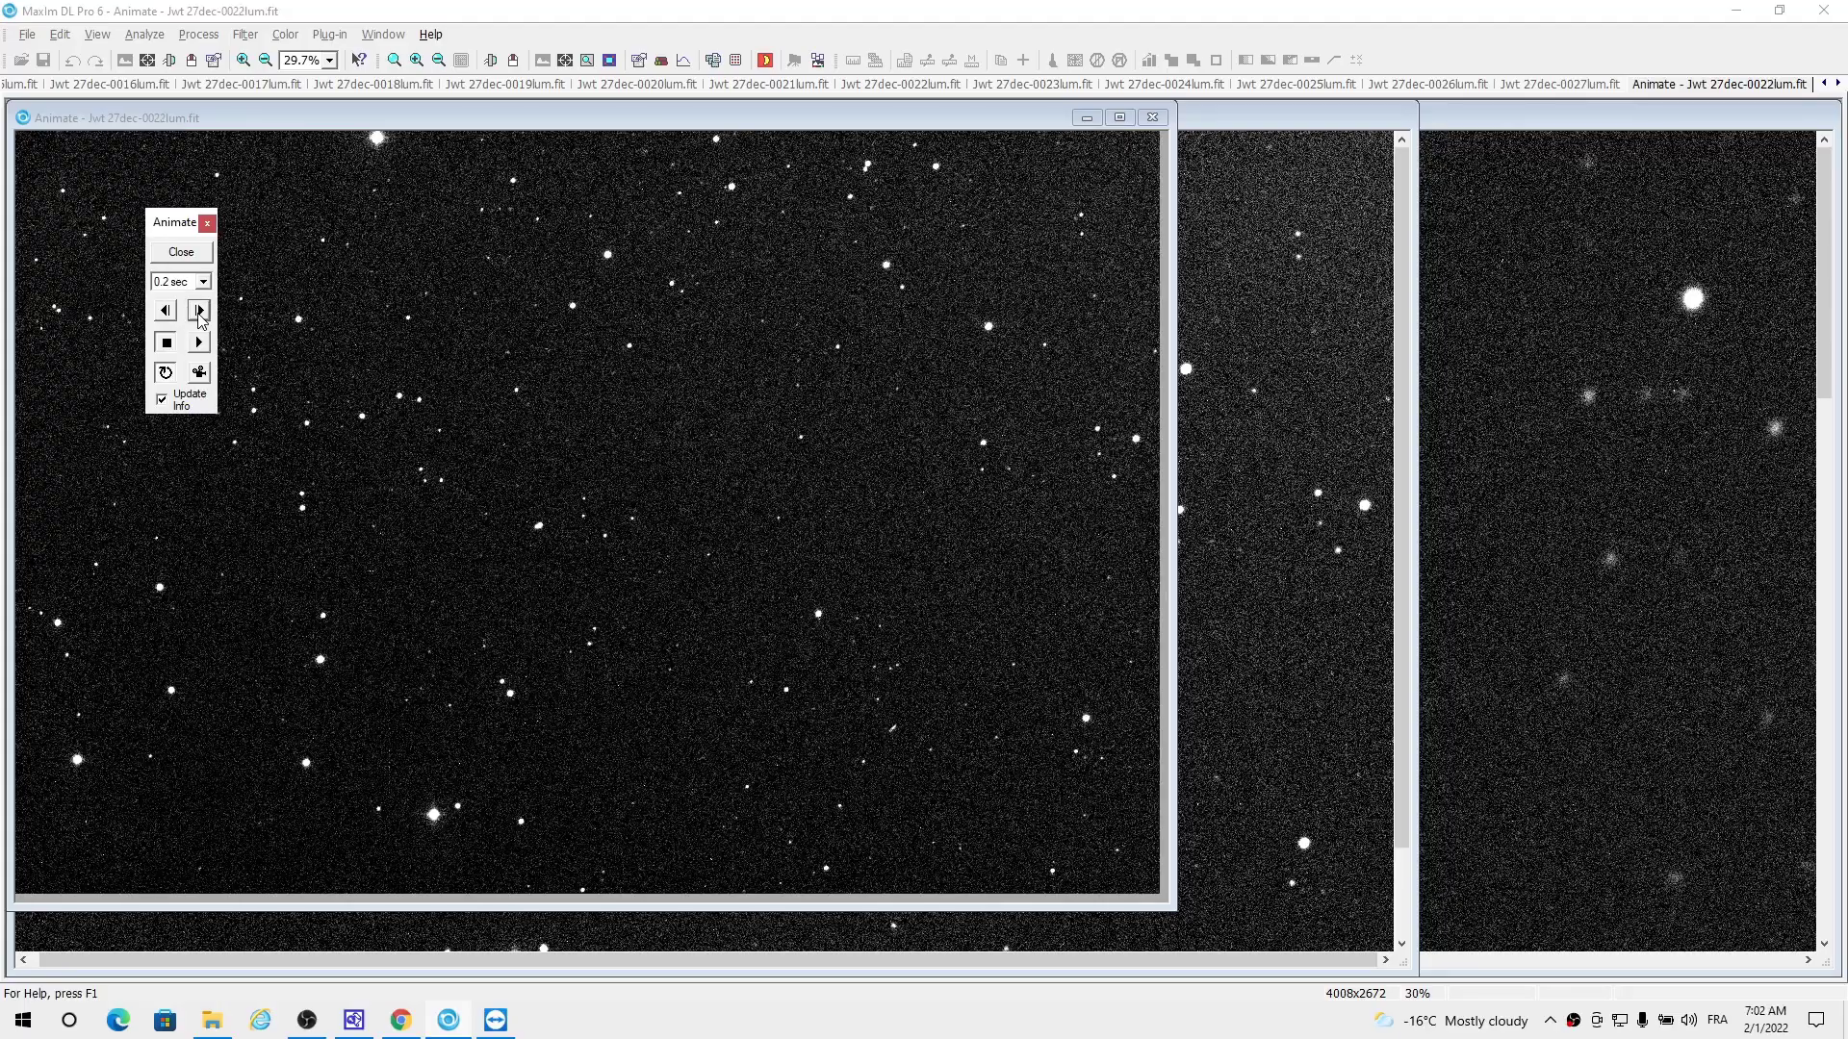
click(199, 310)
click(199, 310)
click(200, 310)
click(199, 309)
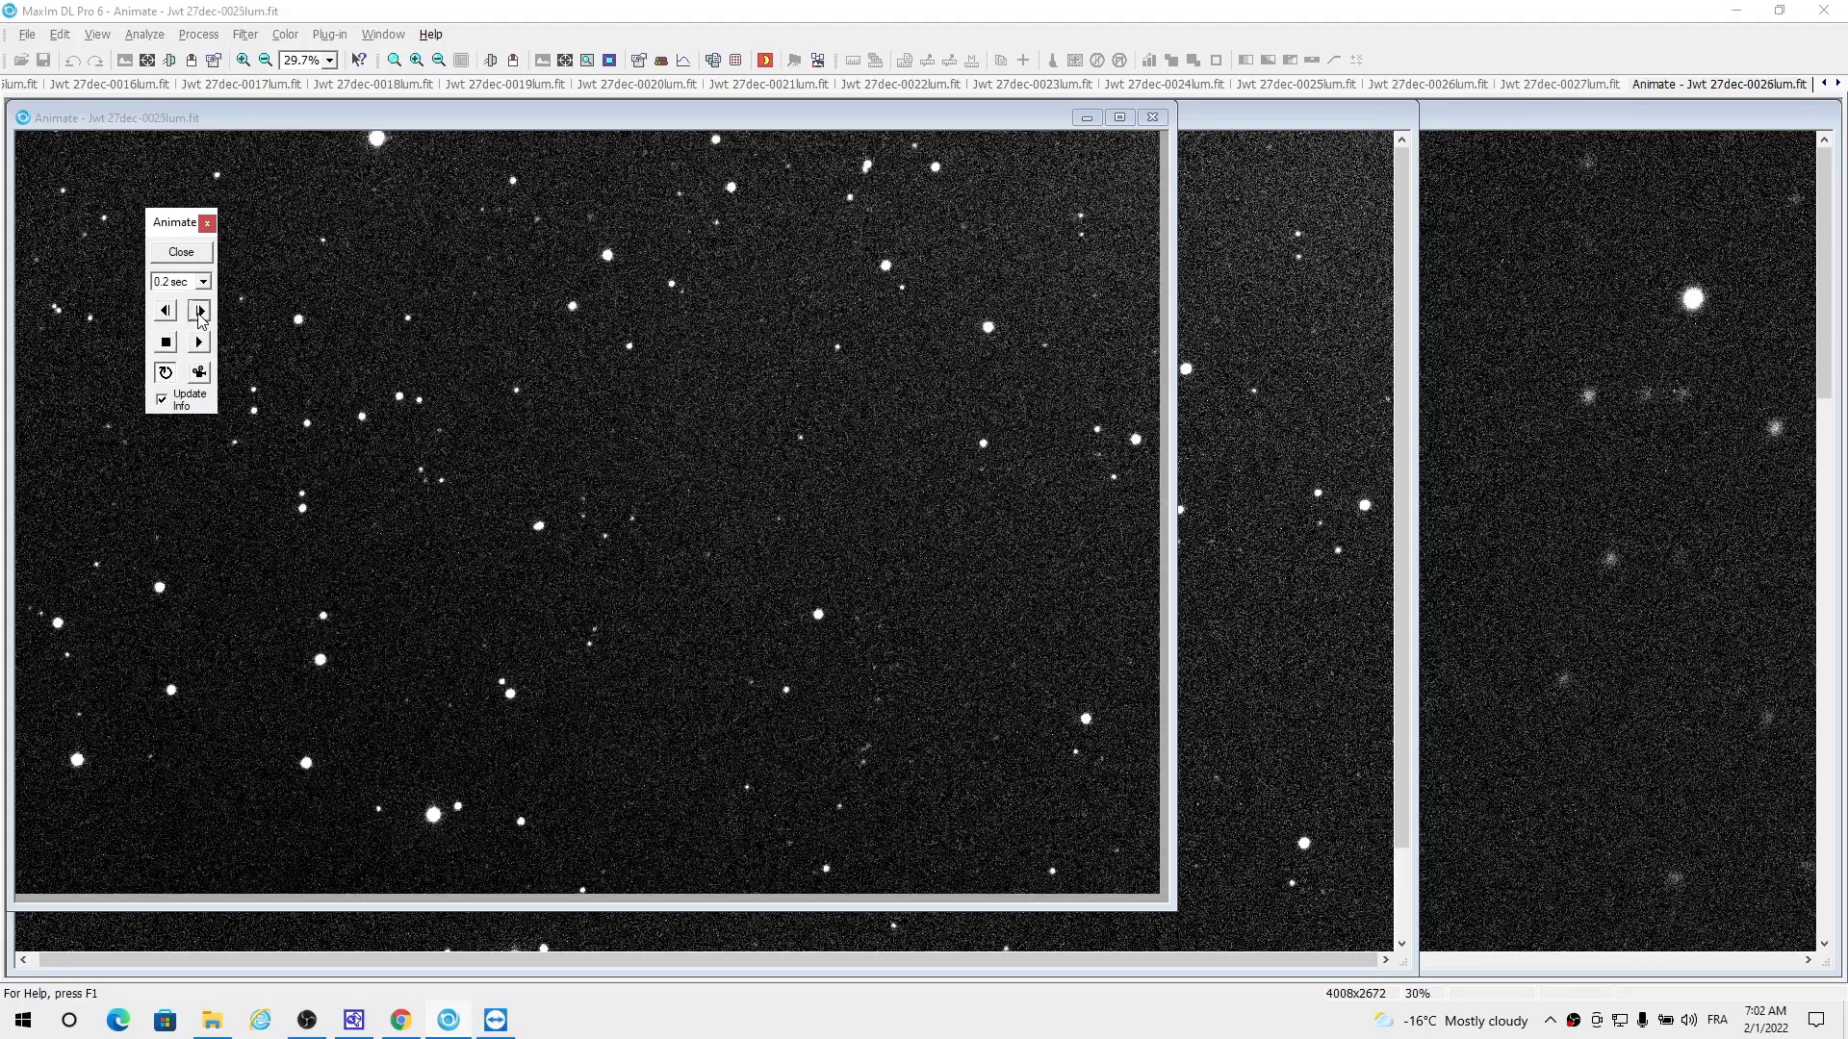
click(199, 310)
click(199, 310)
click(199, 310)
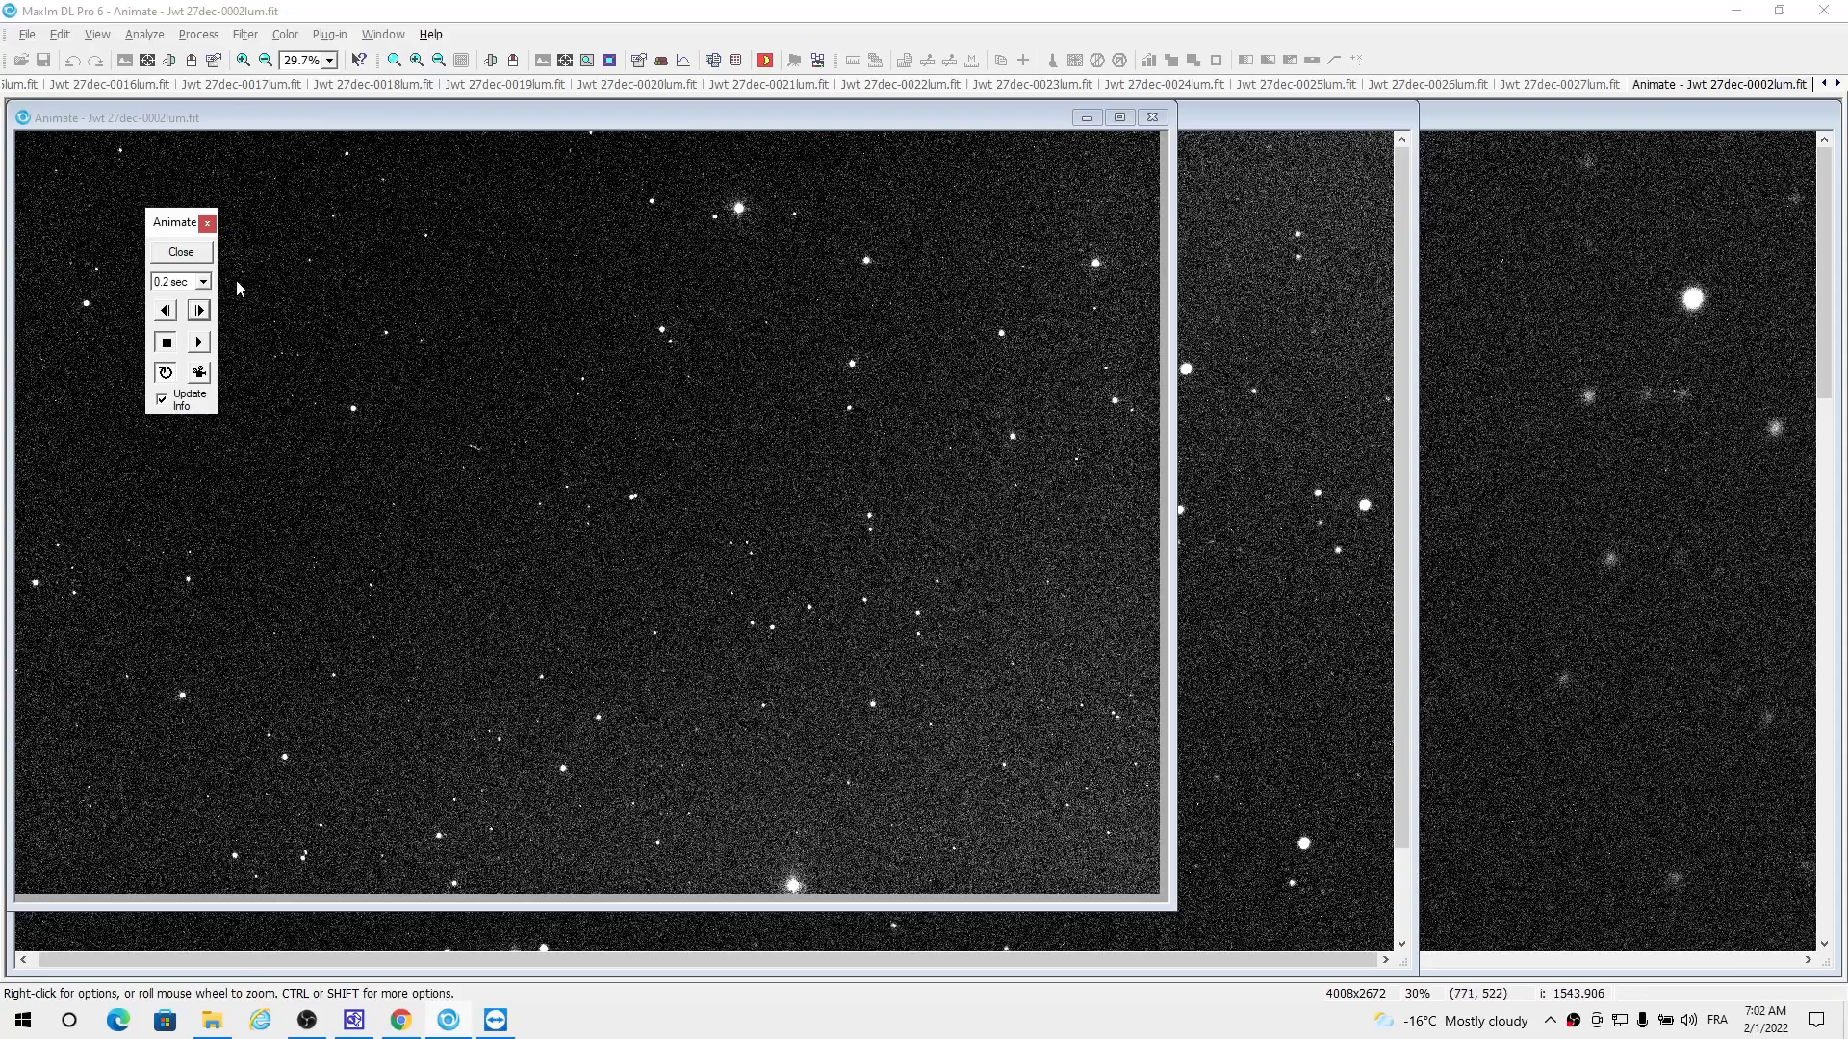
- Advance the frames past Jwt 27dec-0002lum.fit, replay the series, and close the animation
click(199, 310)
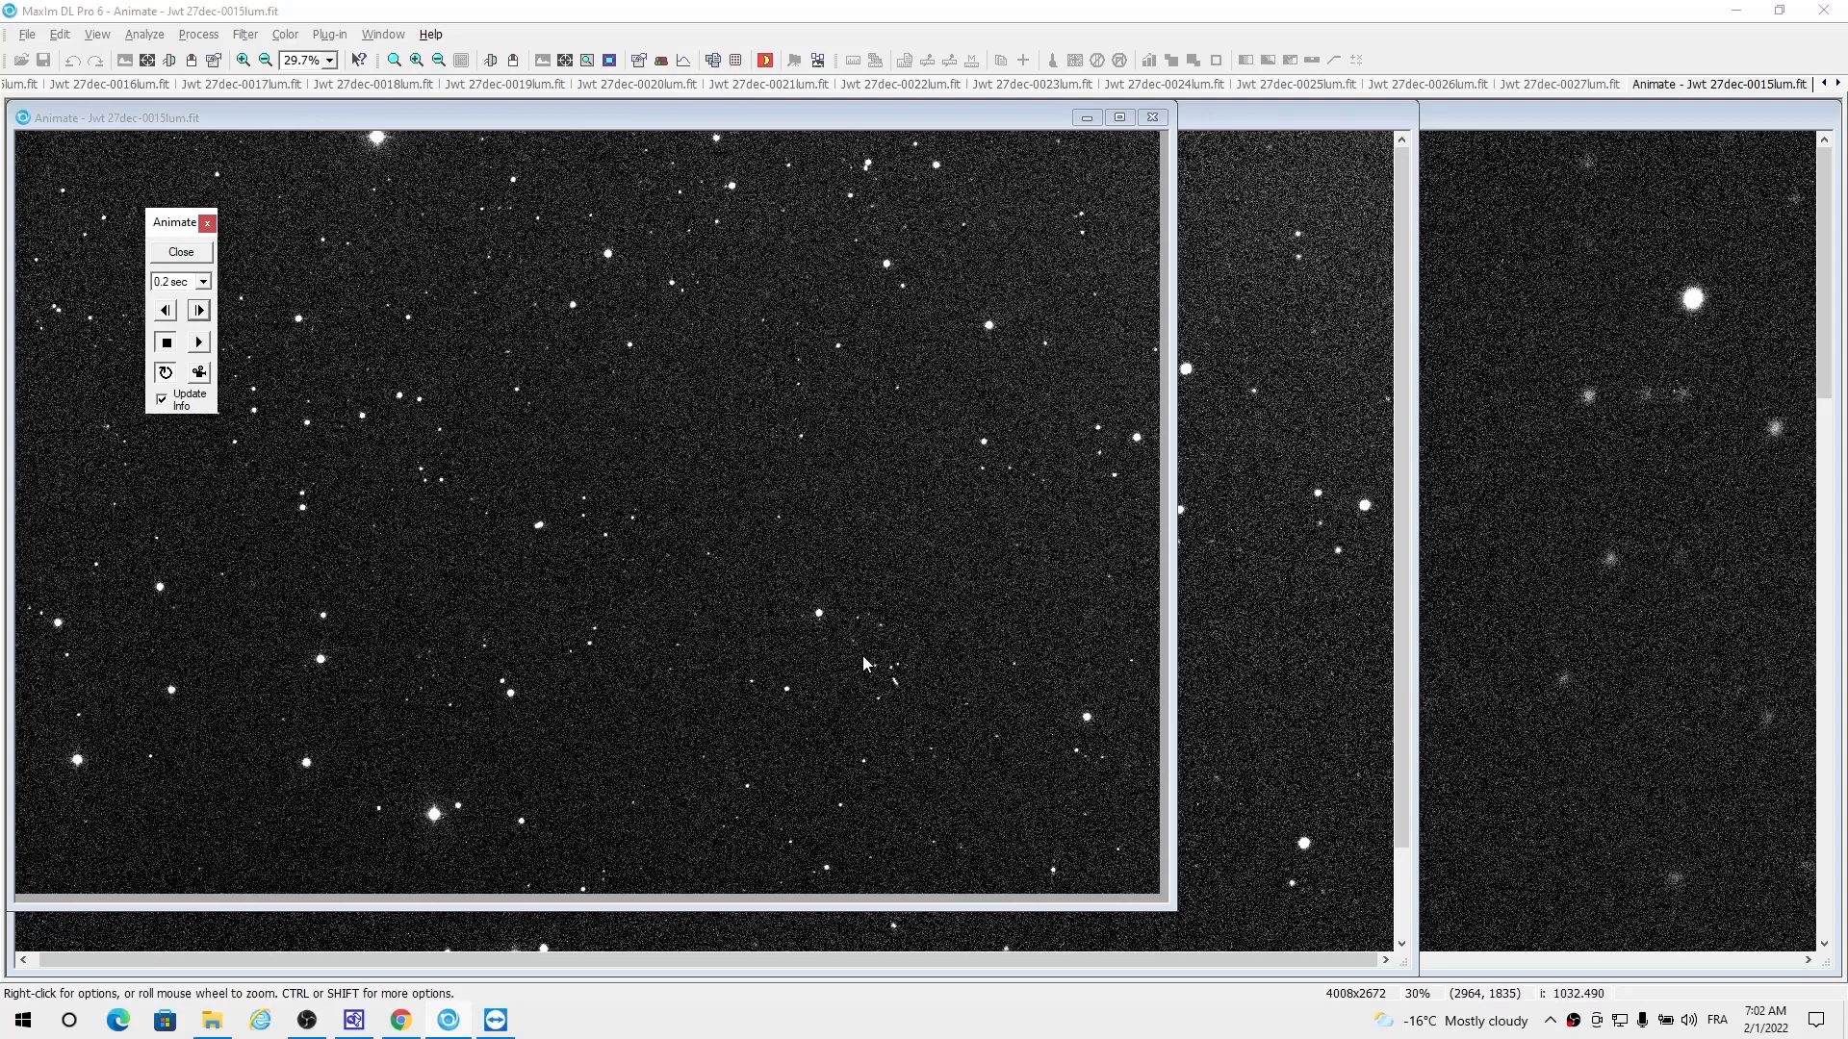
click(198, 343)
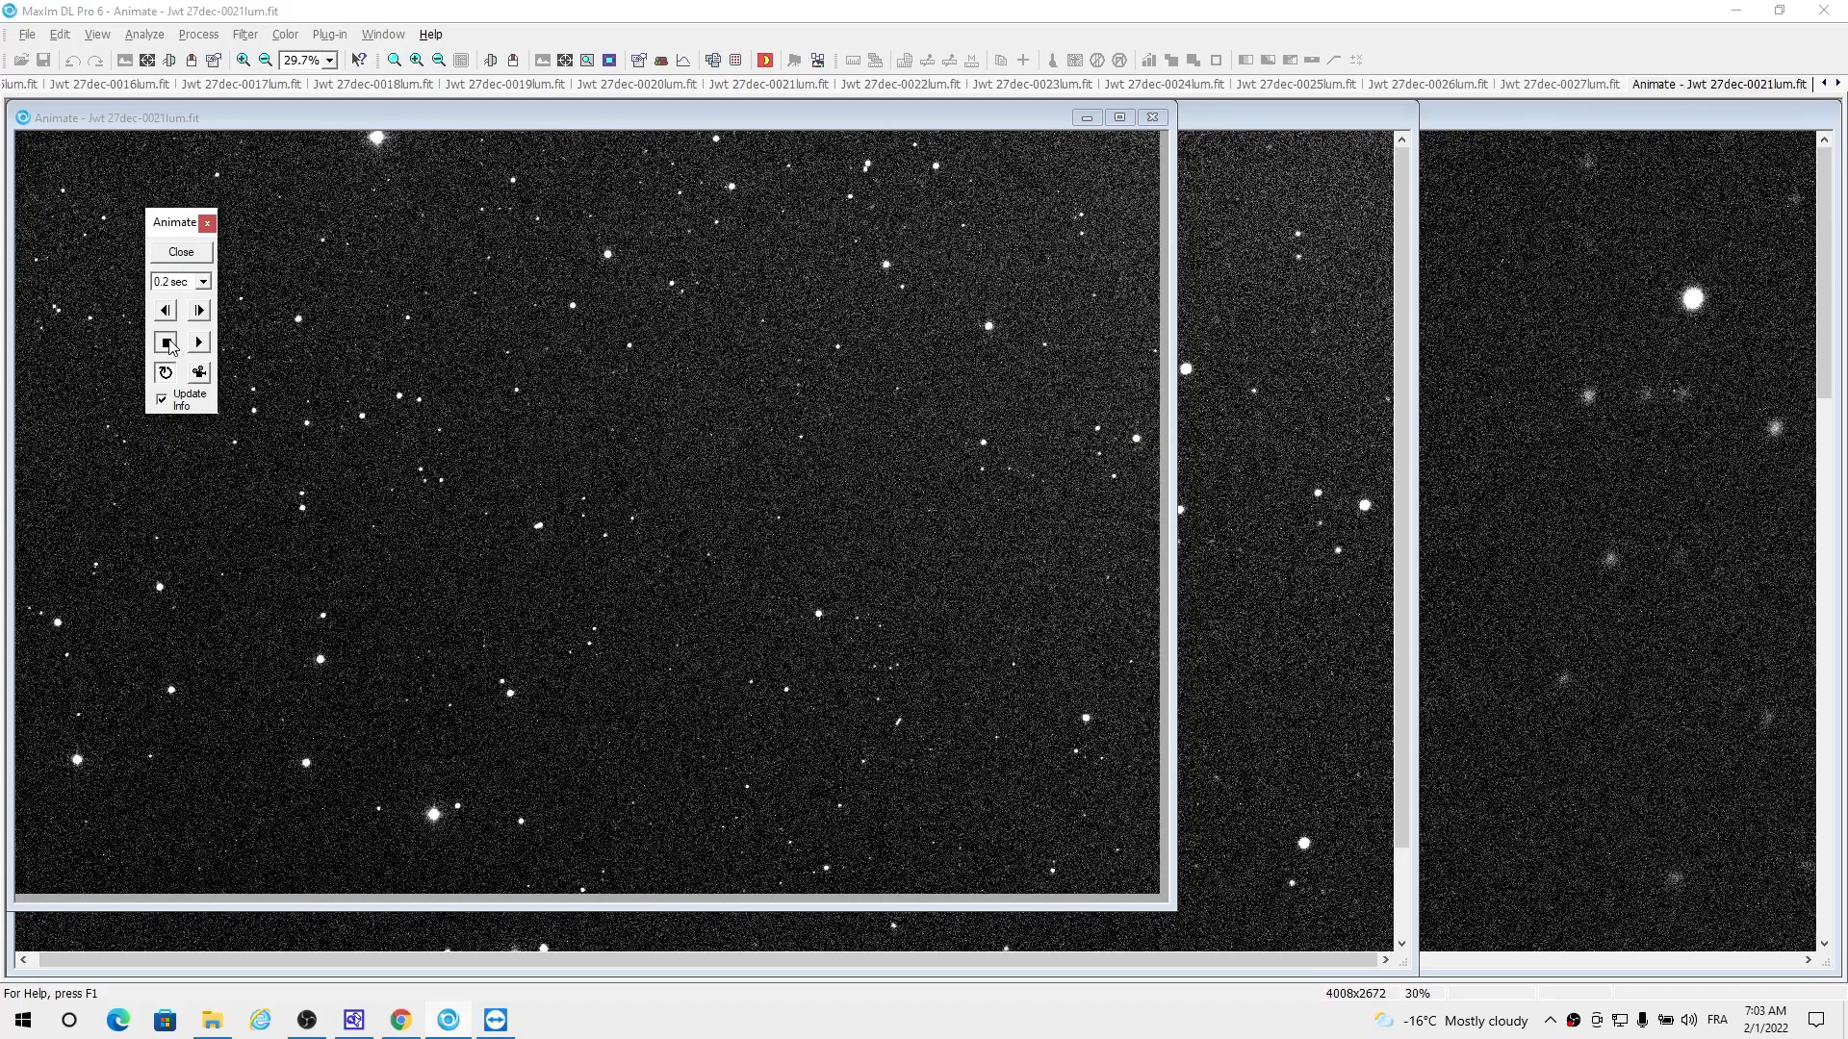
click(199, 260)
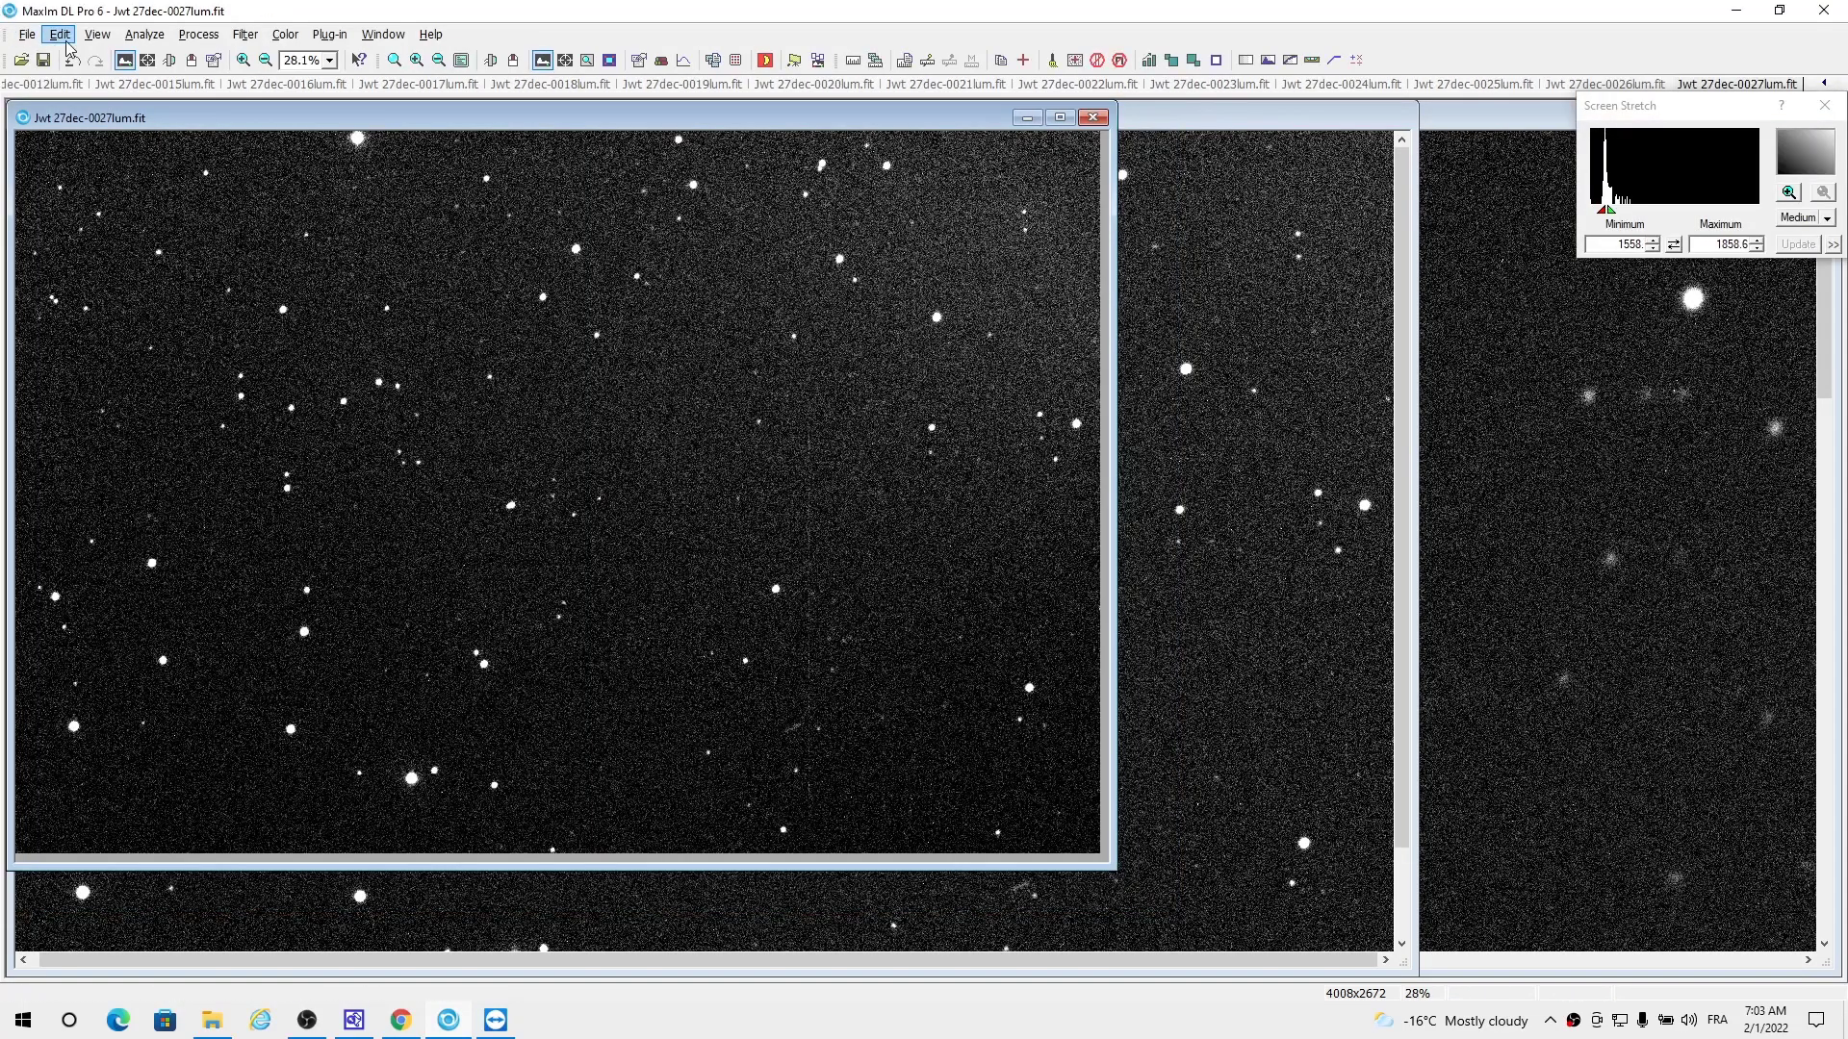
- Start a new animation and select all the available Jwt 27dec luminance images for it
click(59, 34)
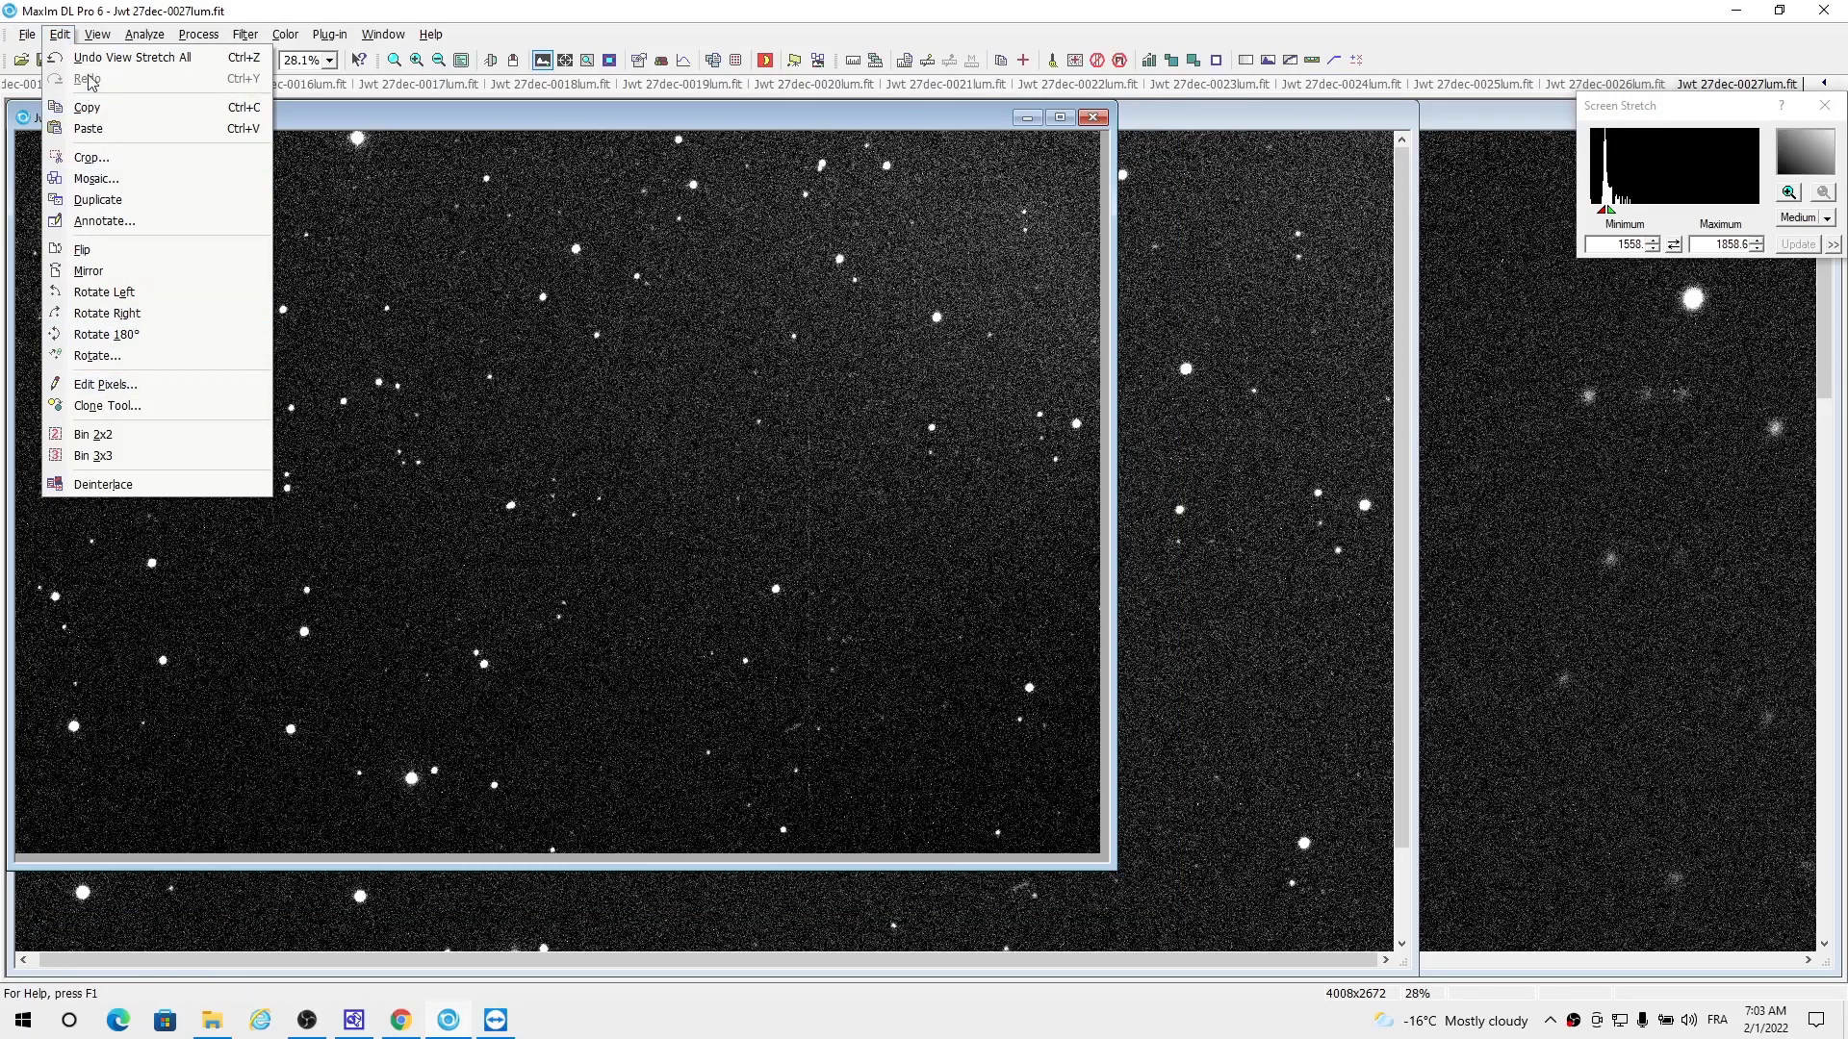
mouse_move(97, 34)
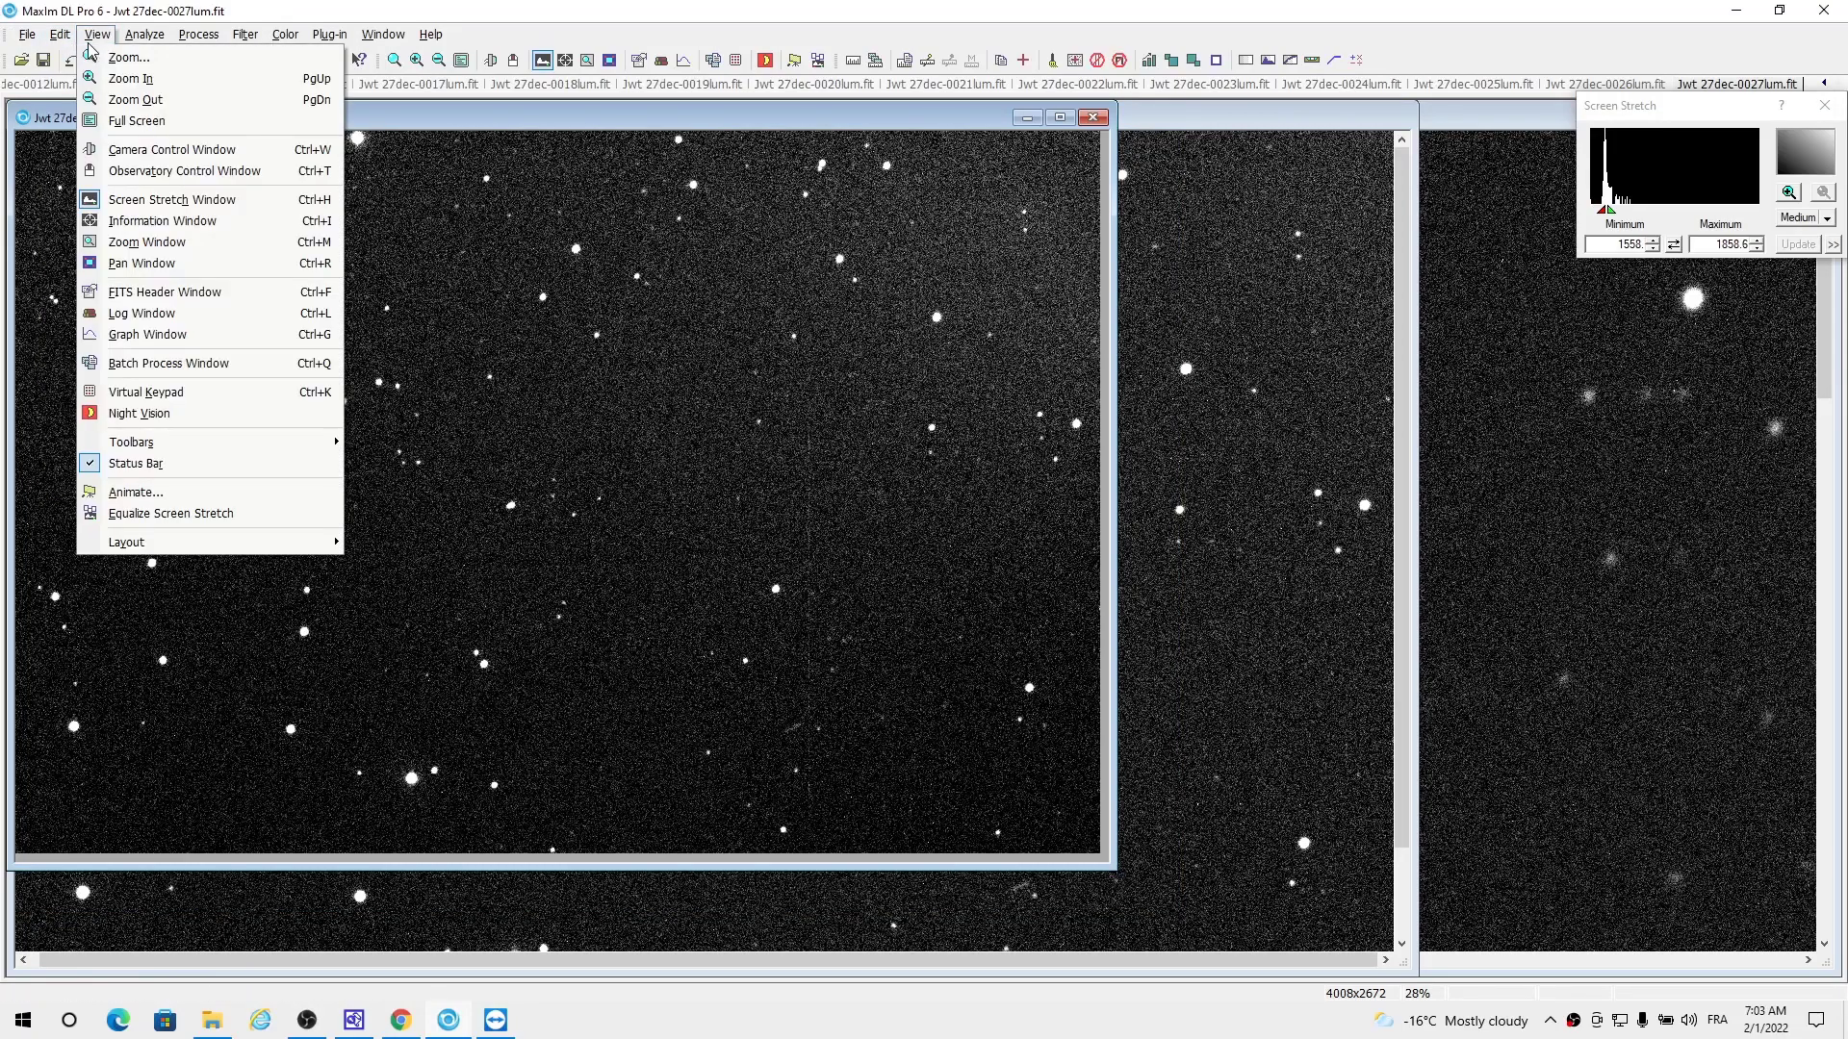
click(147, 493)
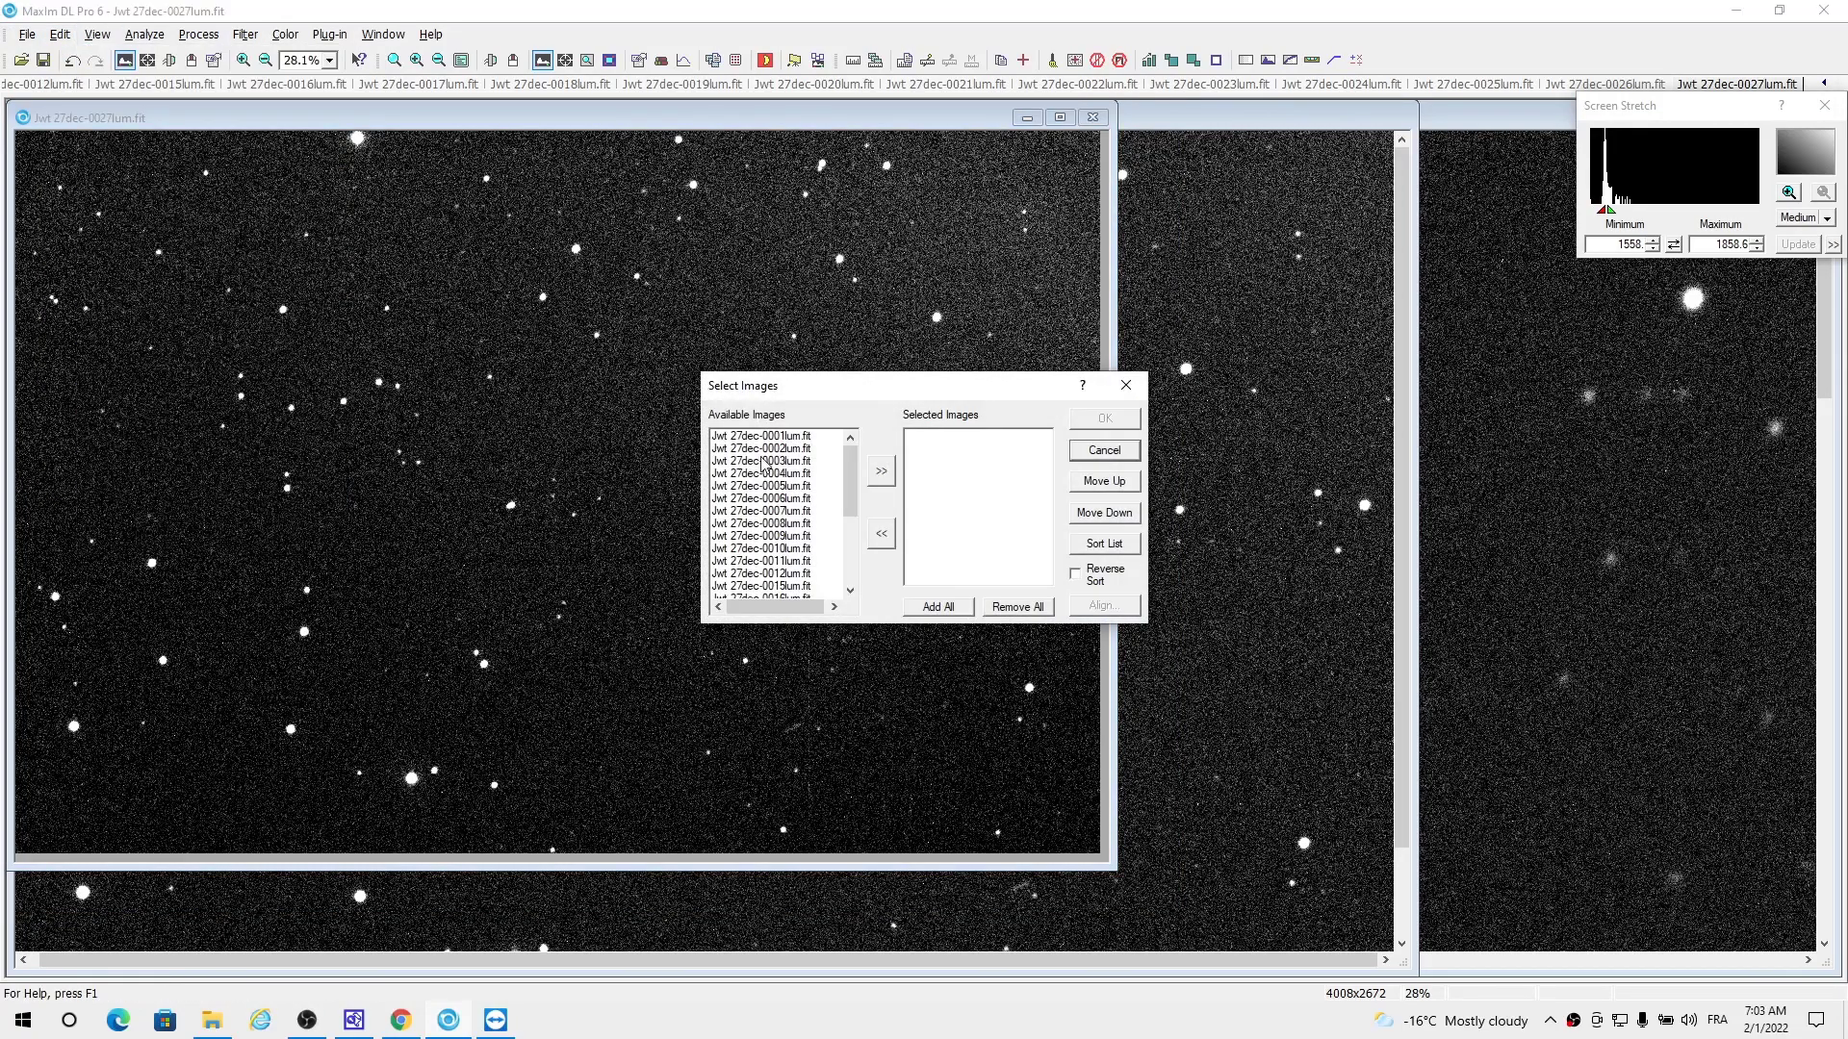
click(939, 607)
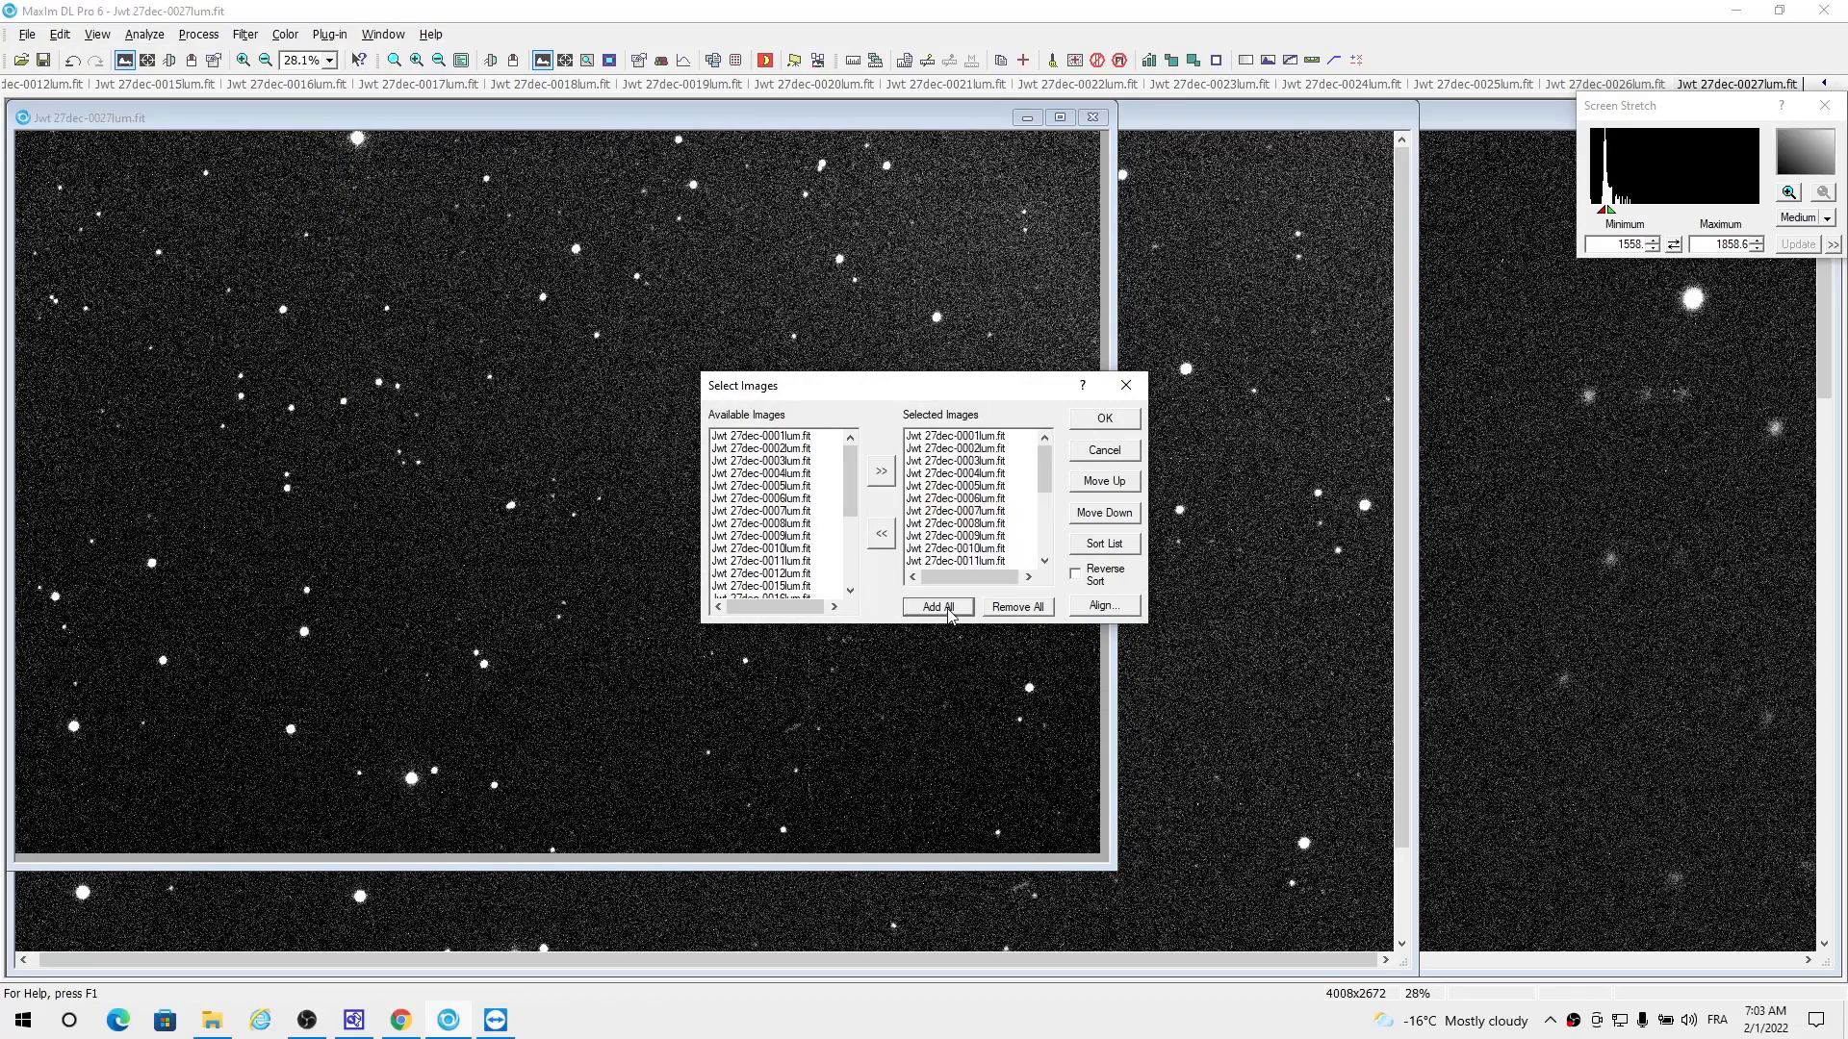
- Align the selected images using the Auto - star matching align mode
click(1093, 608)
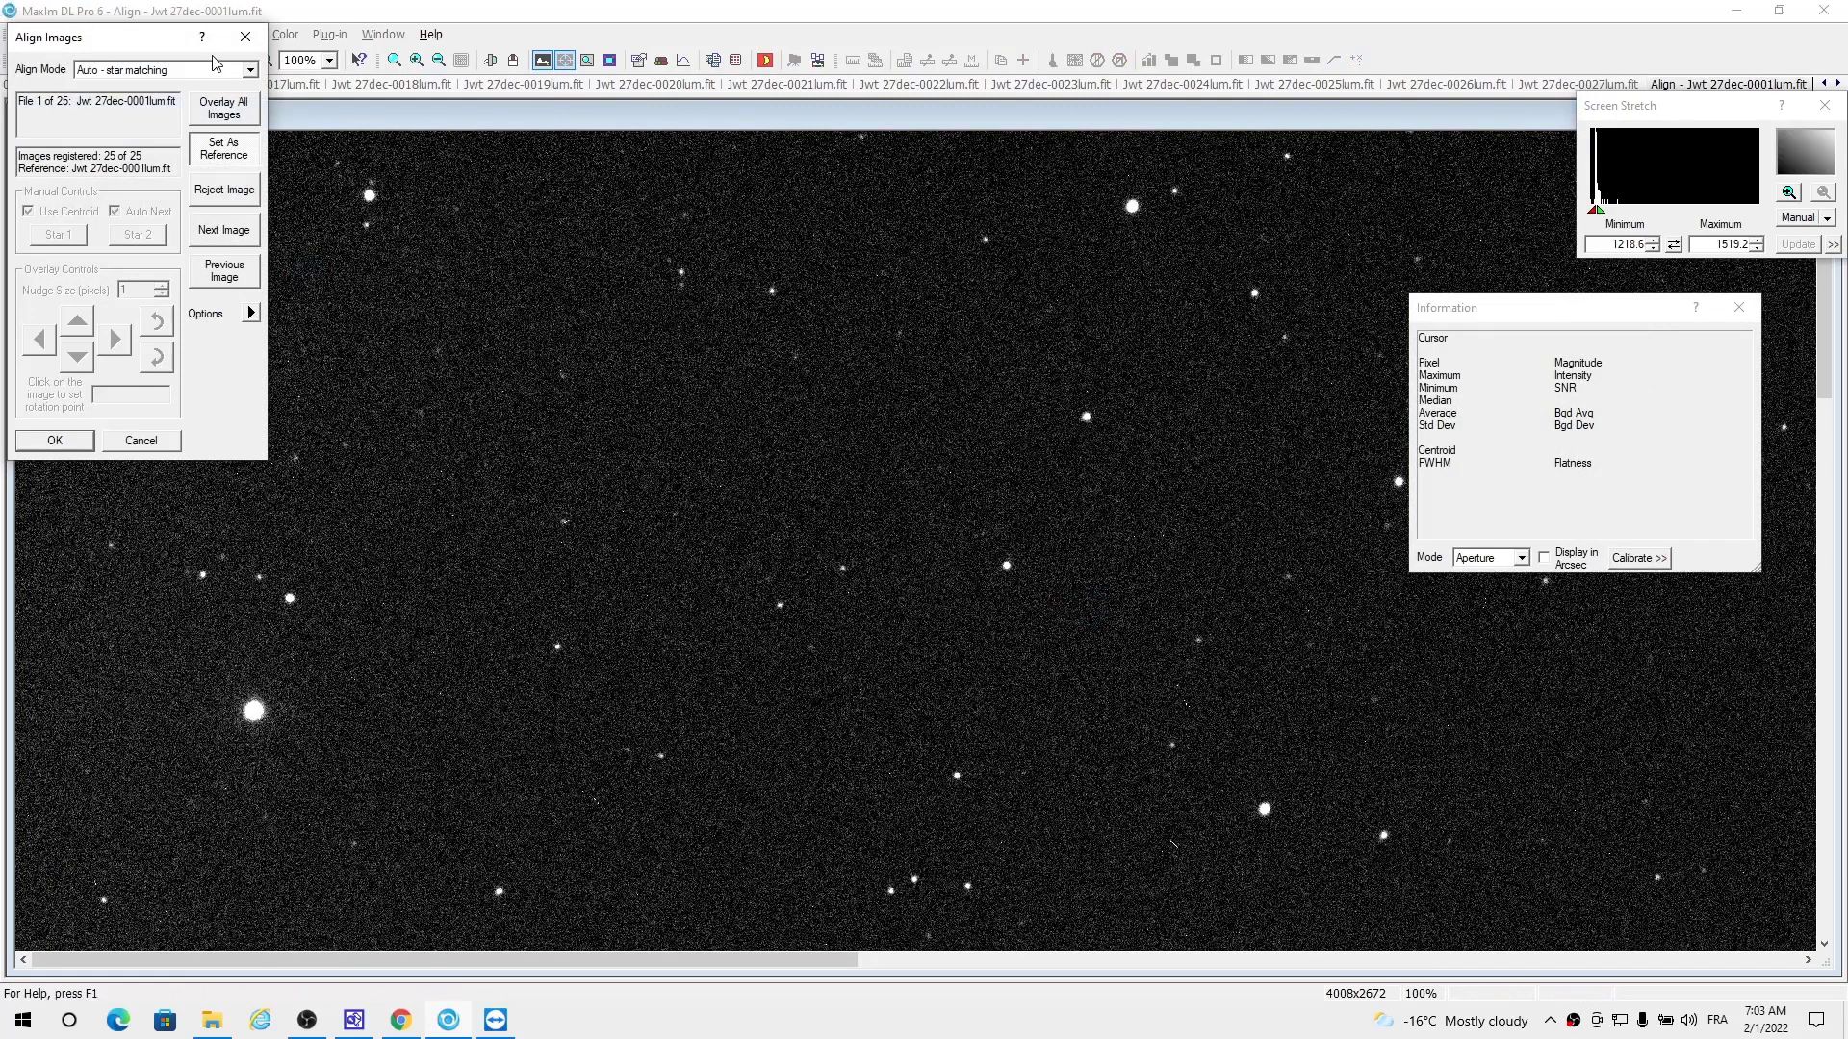
click(249, 71)
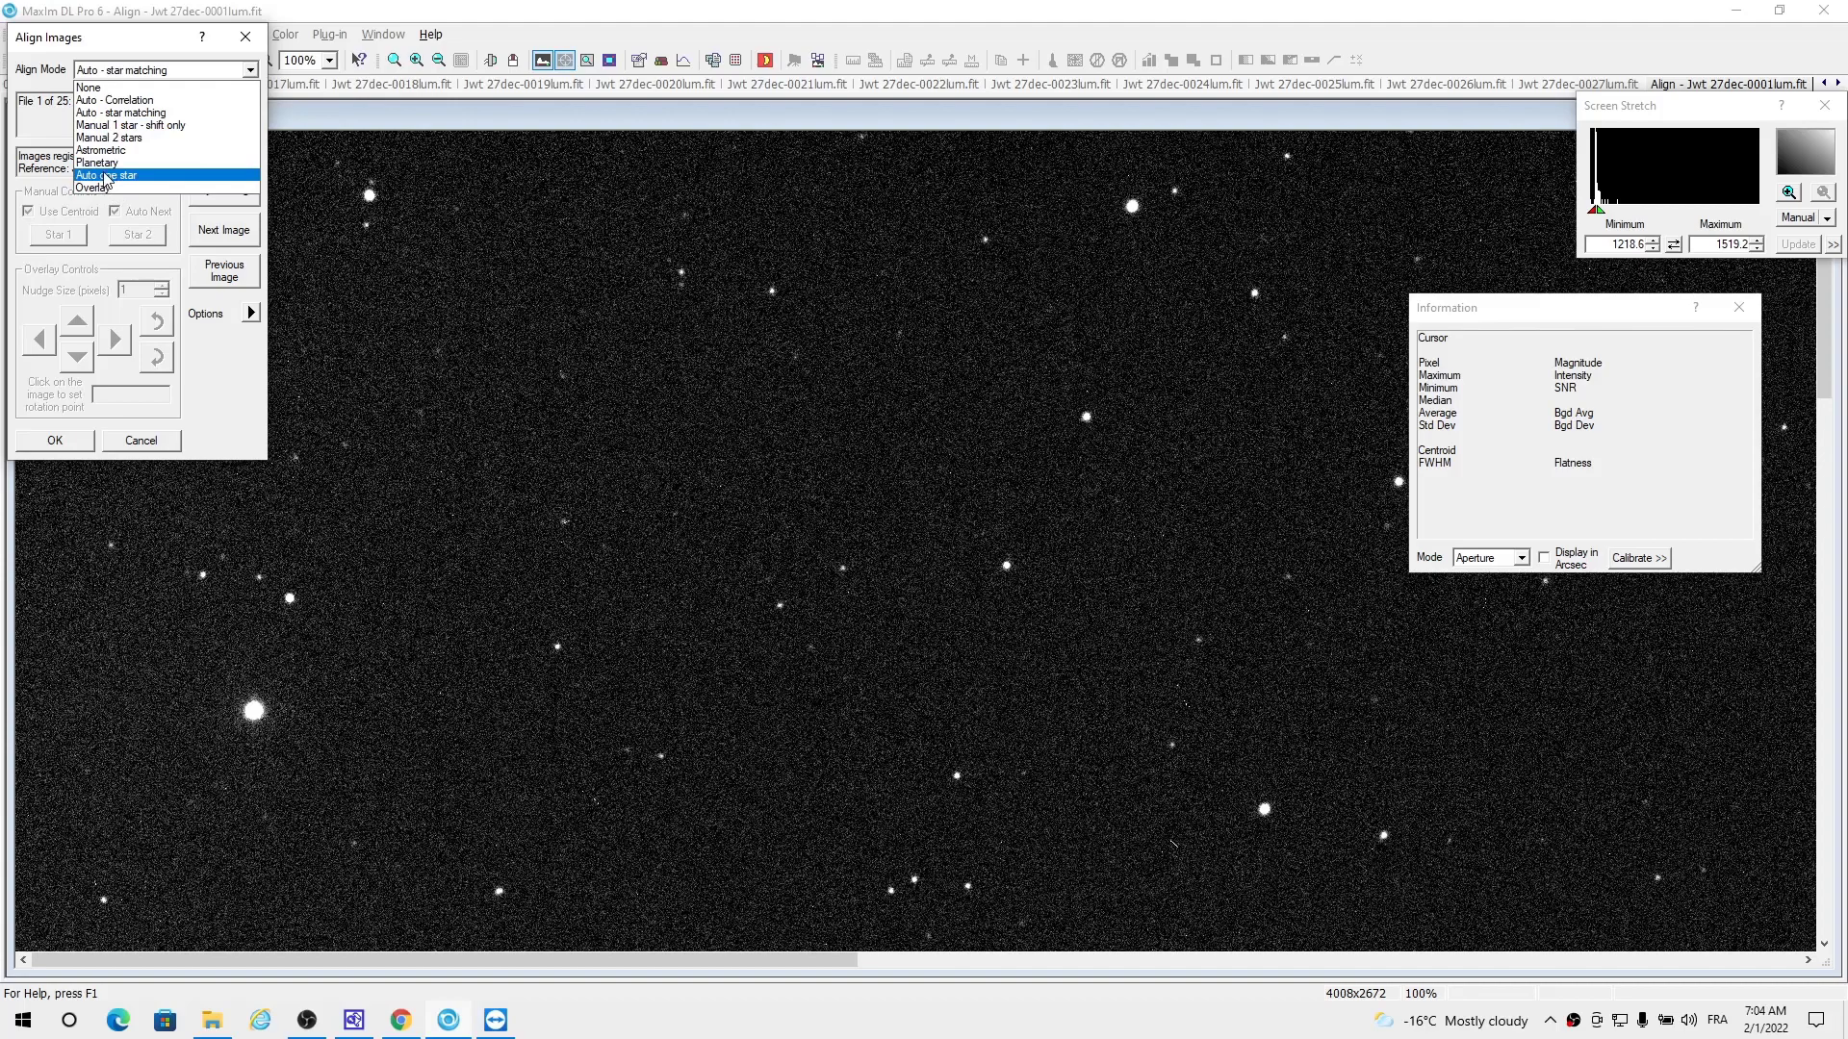
click(116, 113)
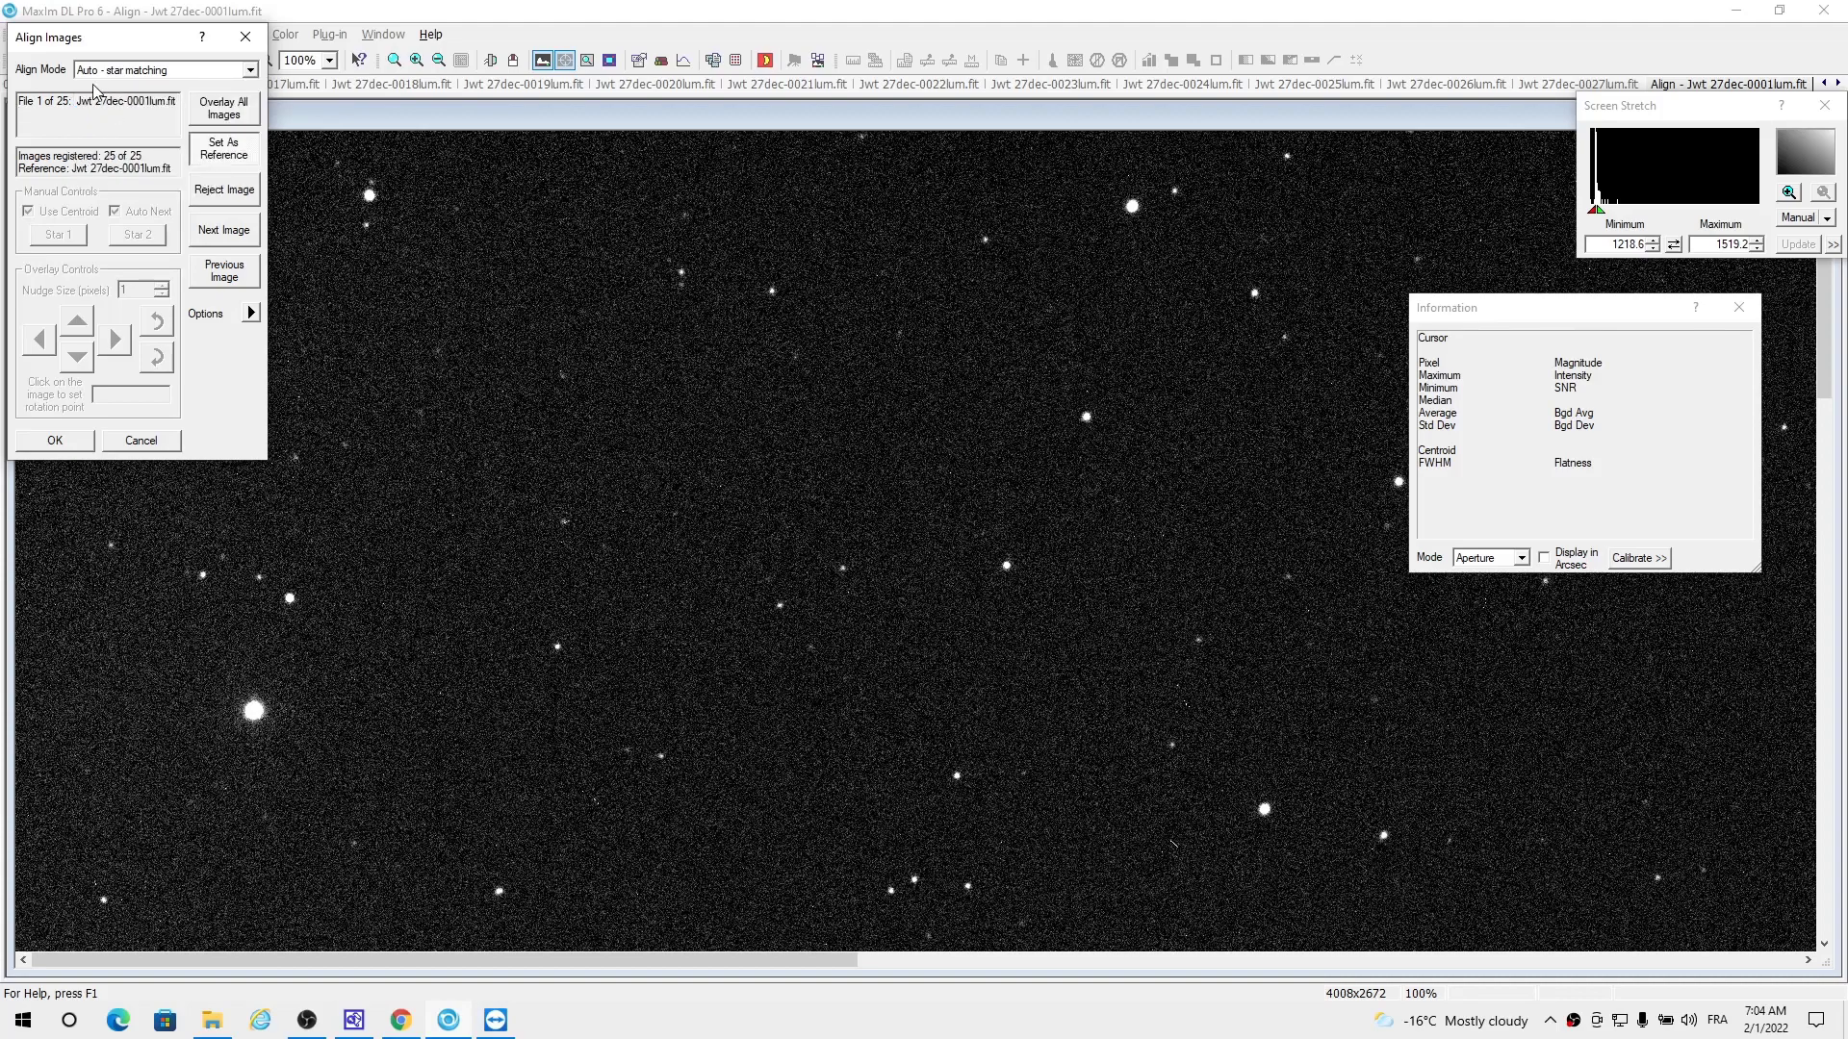
click(55, 441)
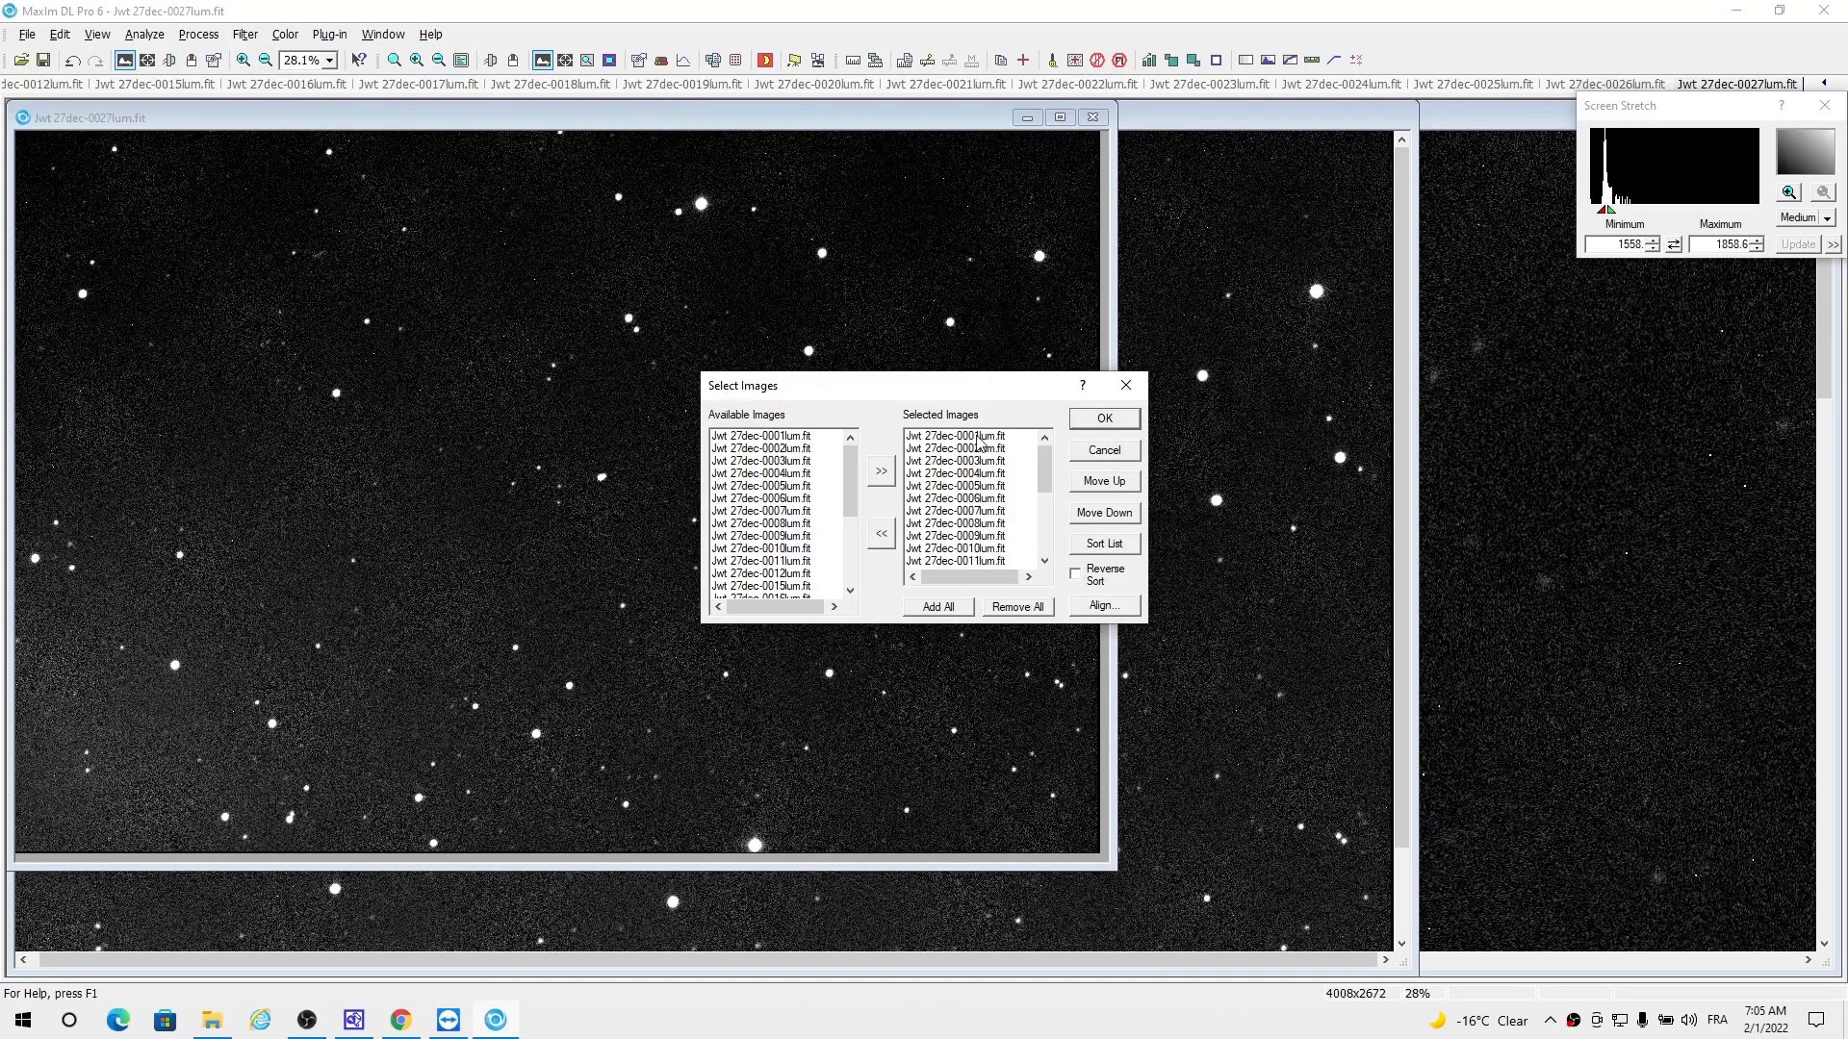
- Create the animation from the aligned images, play it at 0.2 sec, and zoom out to 25%
click(1102, 424)
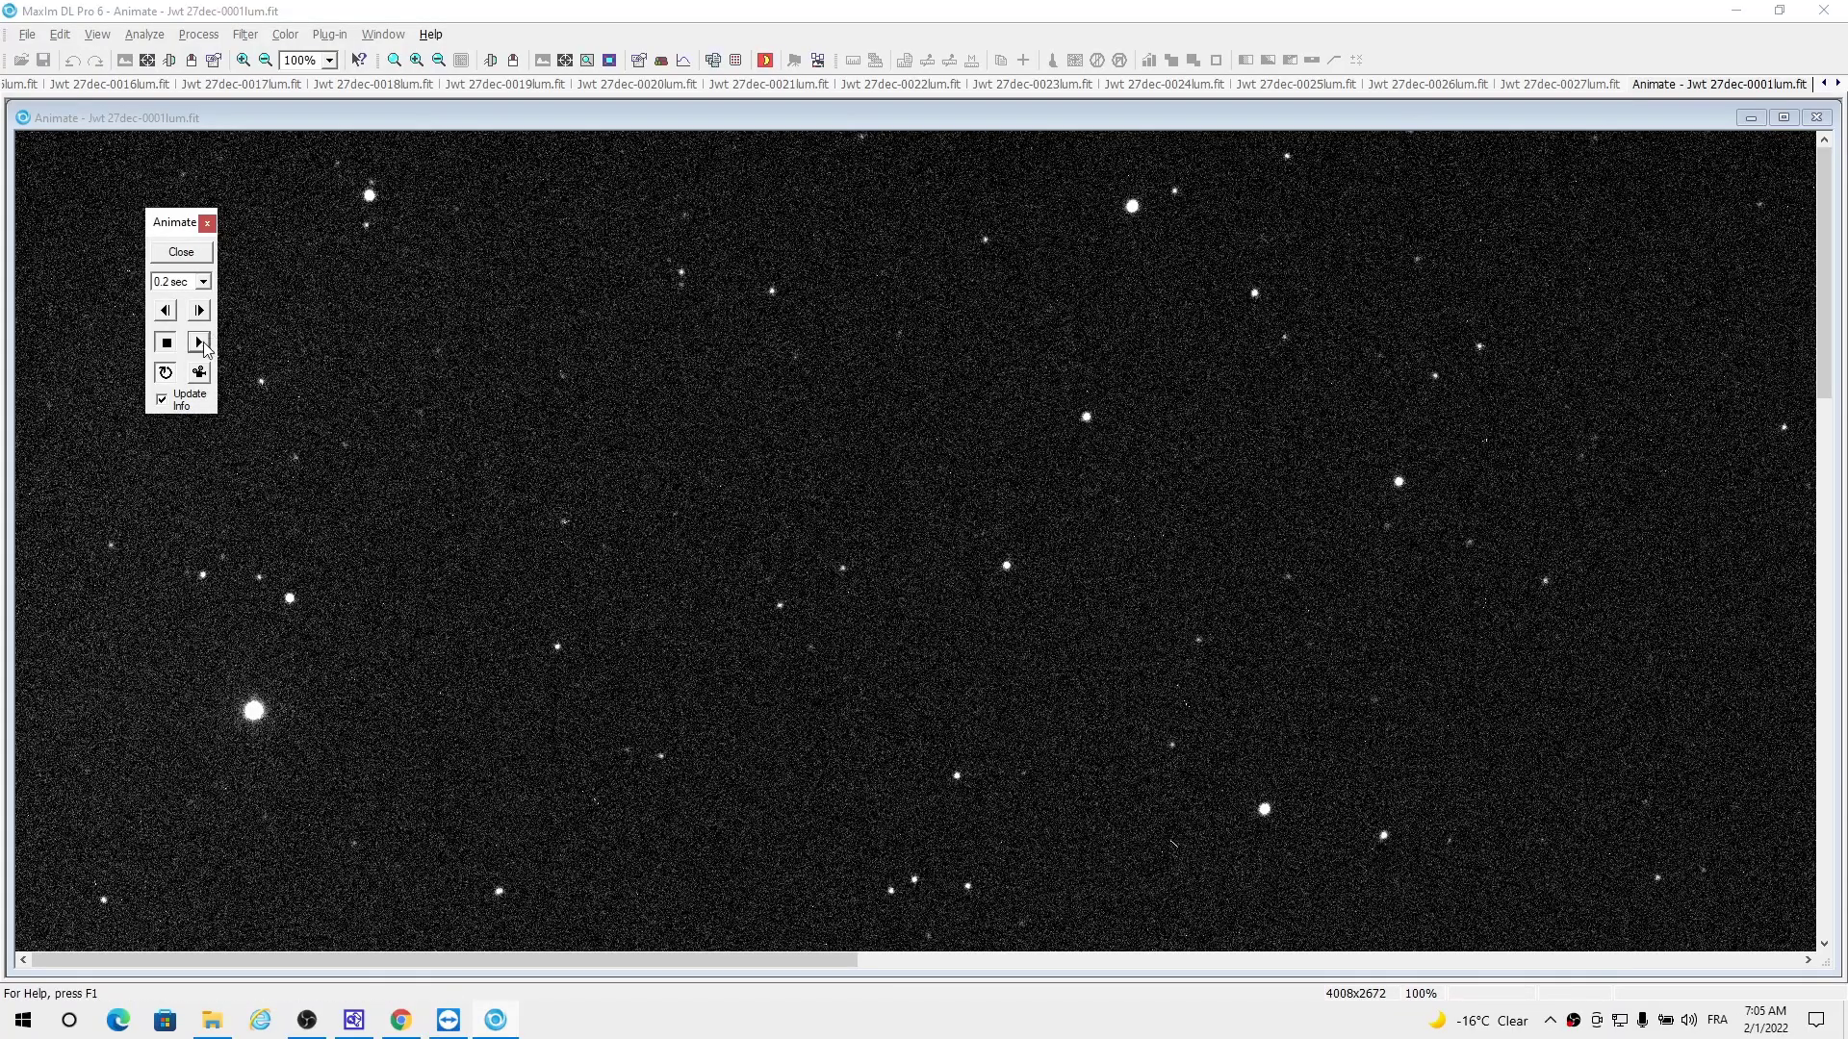
click(199, 344)
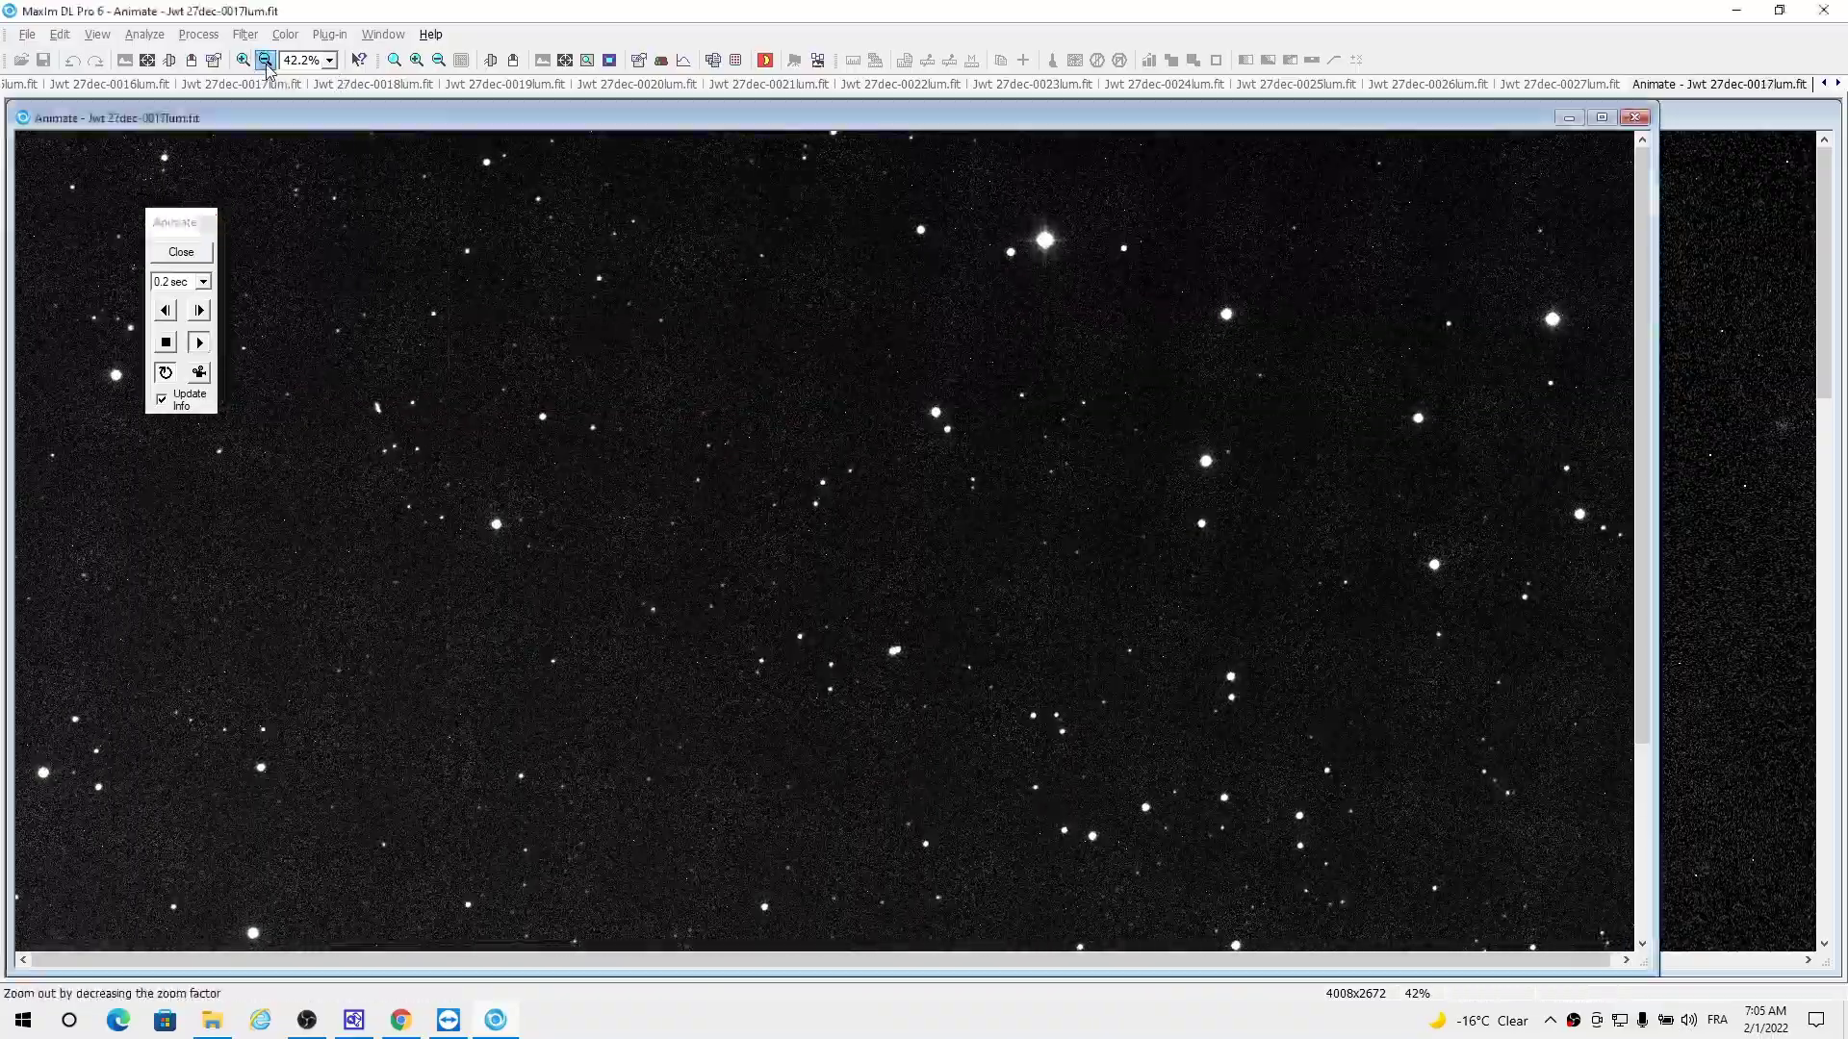
click(266, 61)
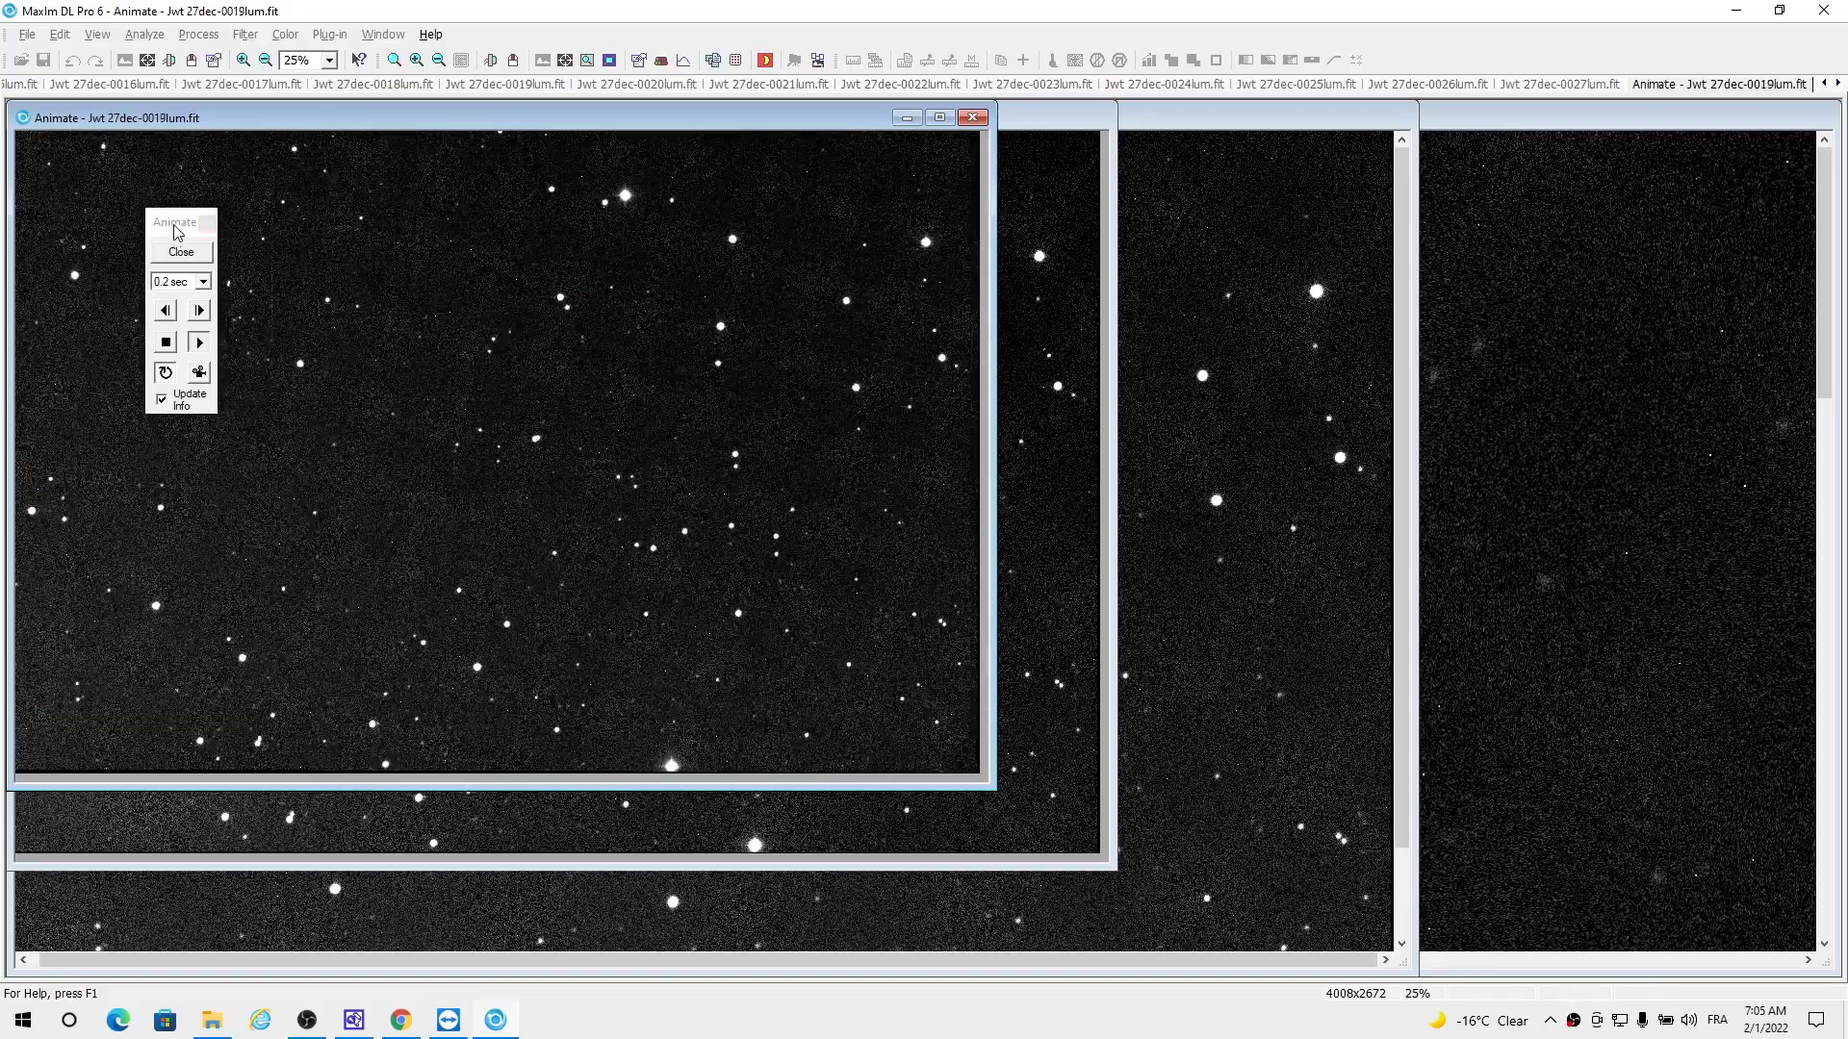
drag(176, 230, 121, 245)
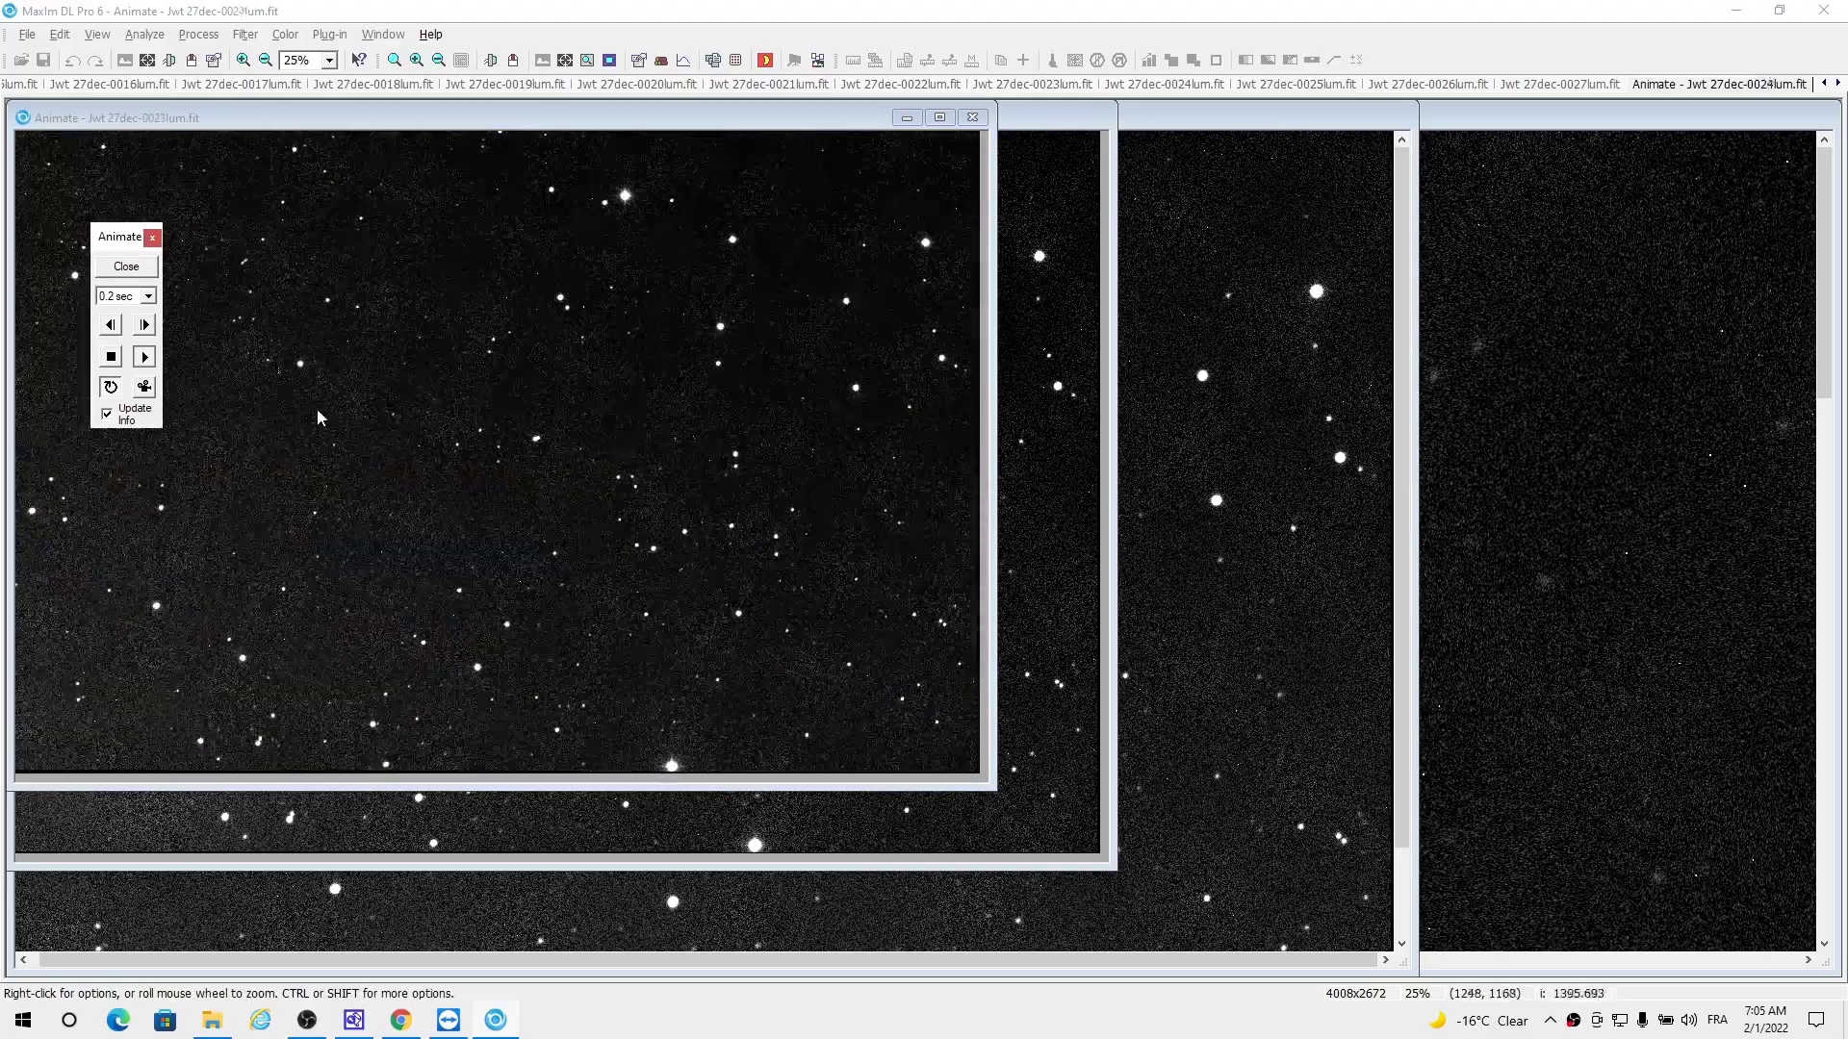
- Enlarge the animation to 50%, stop it at Jwt 27dec-0001lum.fit, and step forward to 0005lum to examine the streak
click(243, 59)
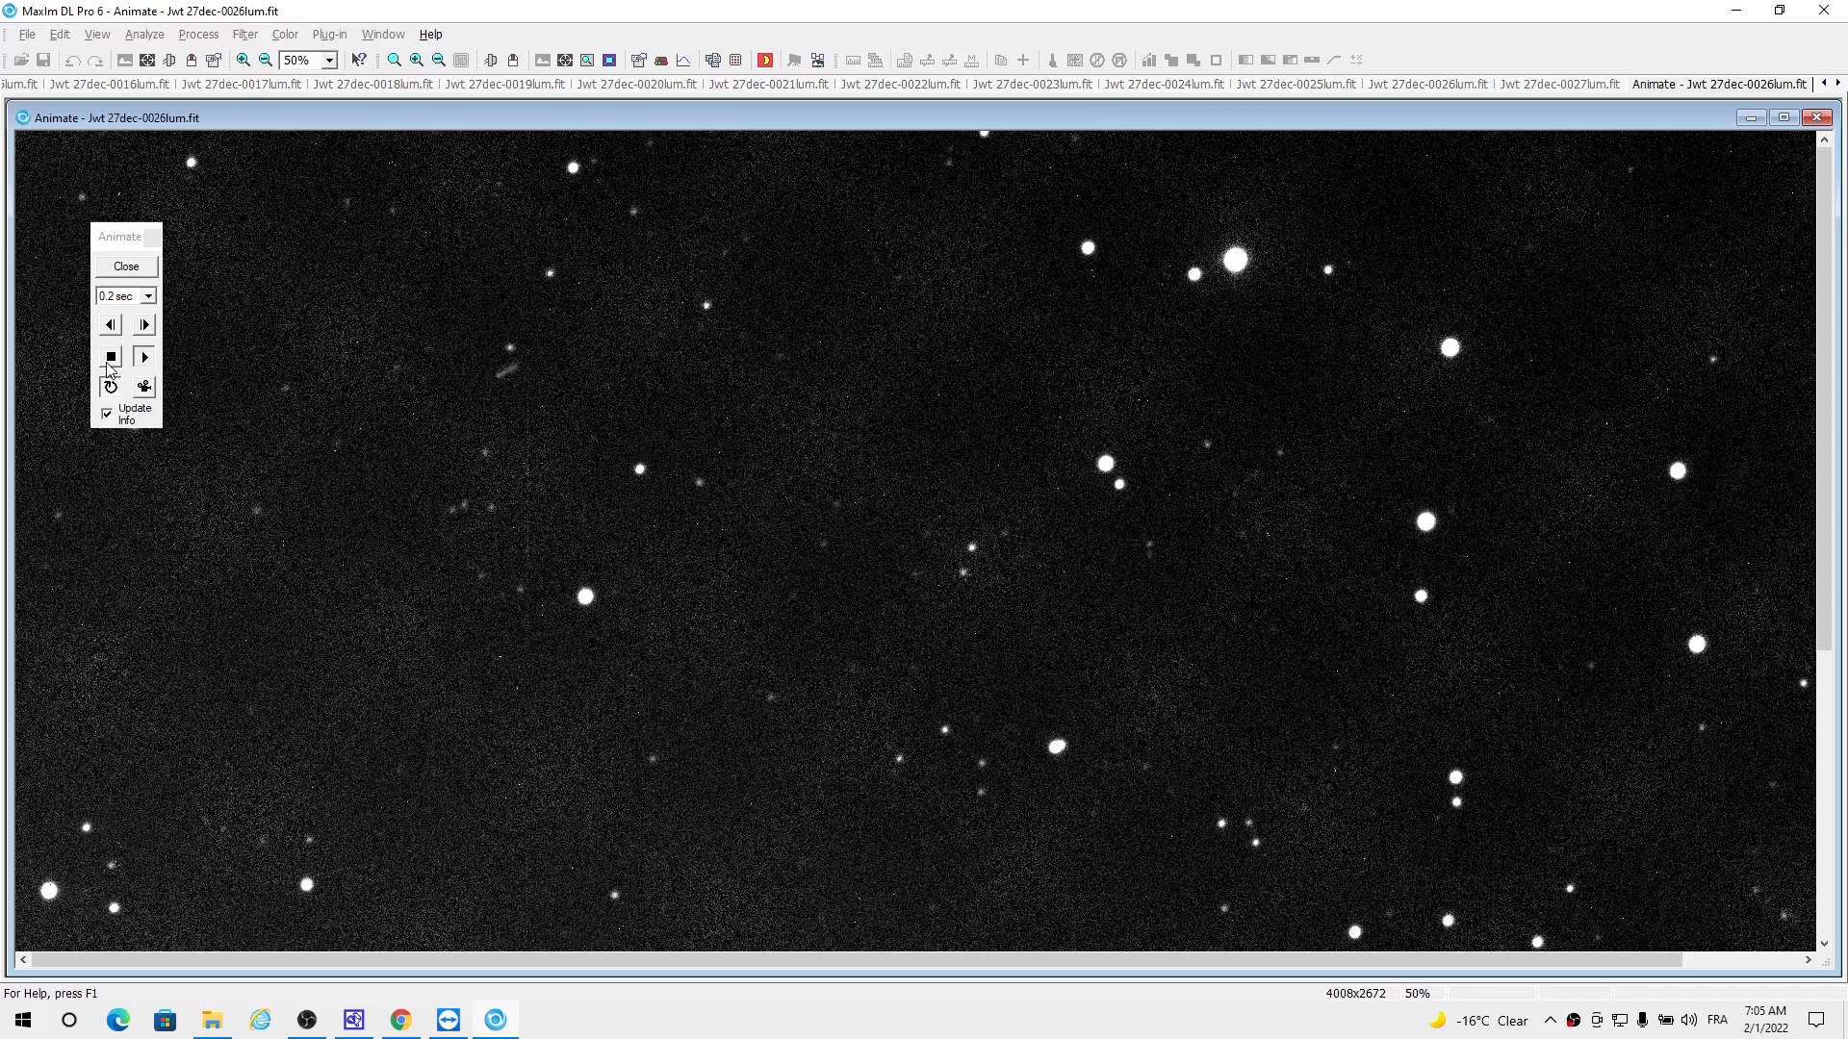
click(111, 357)
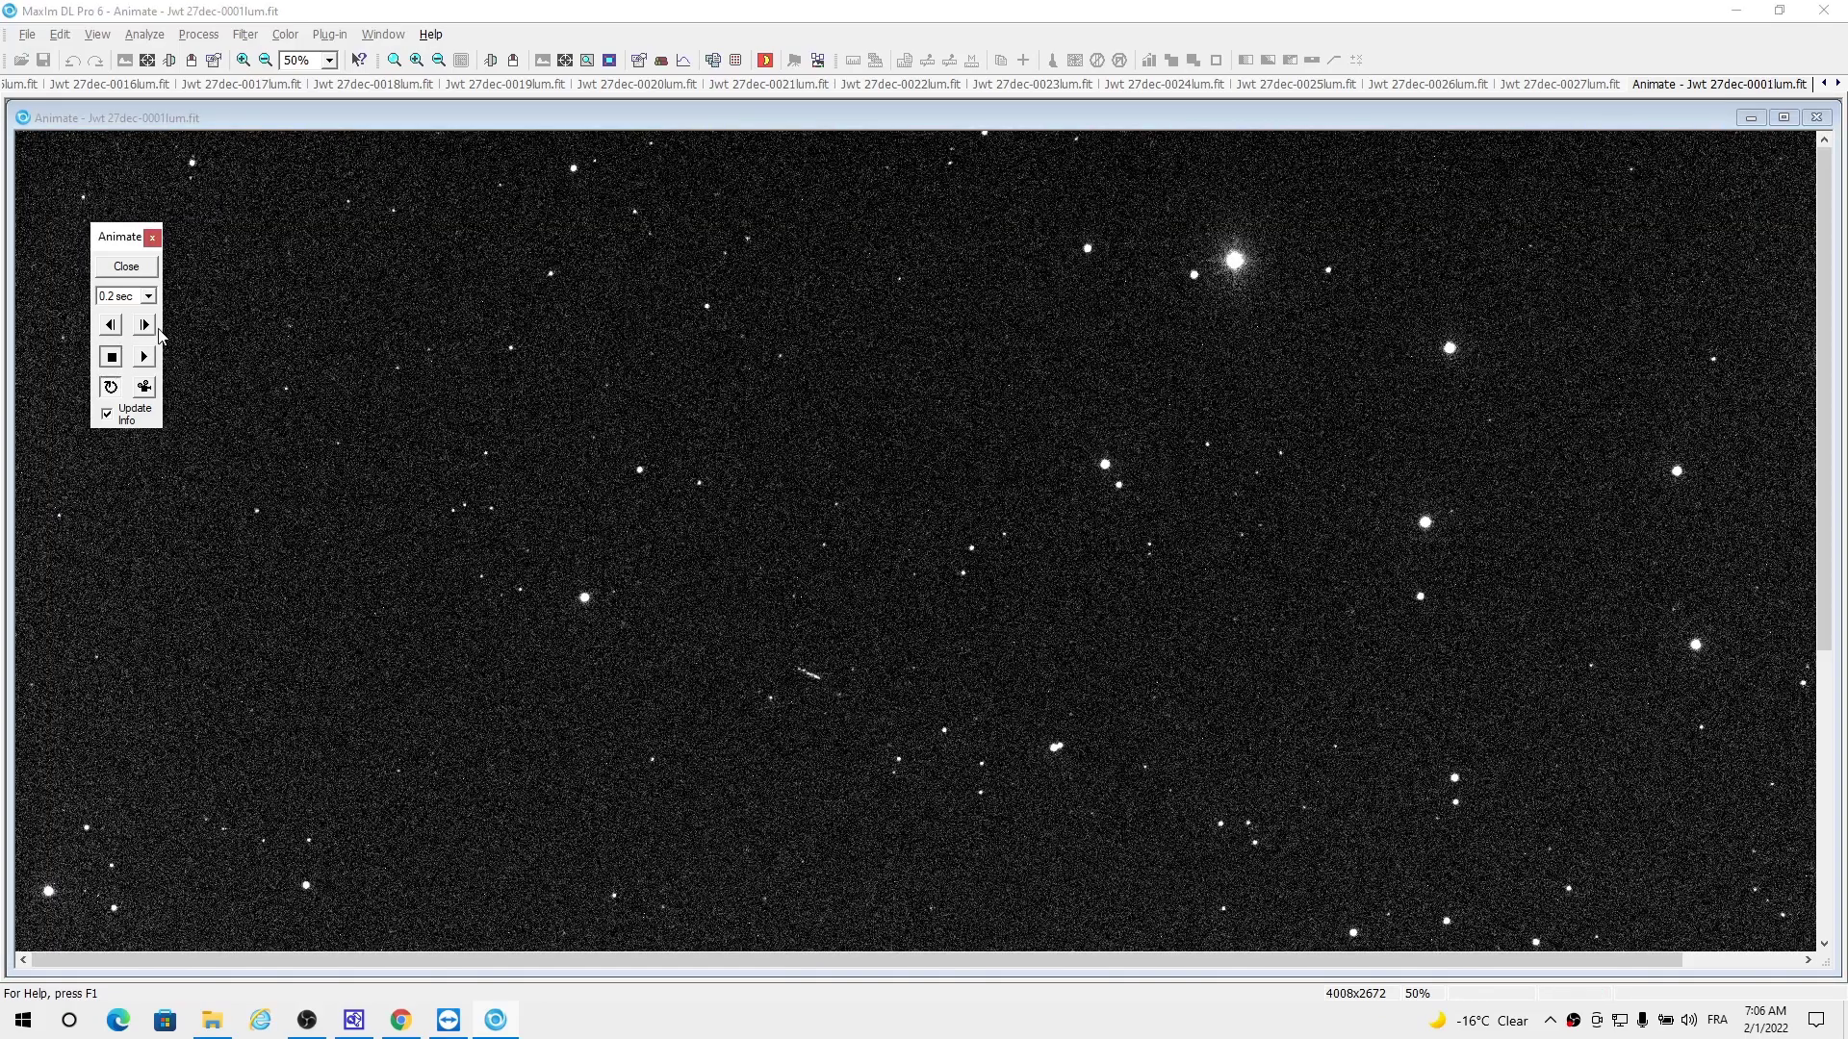
click(145, 326)
click(144, 325)
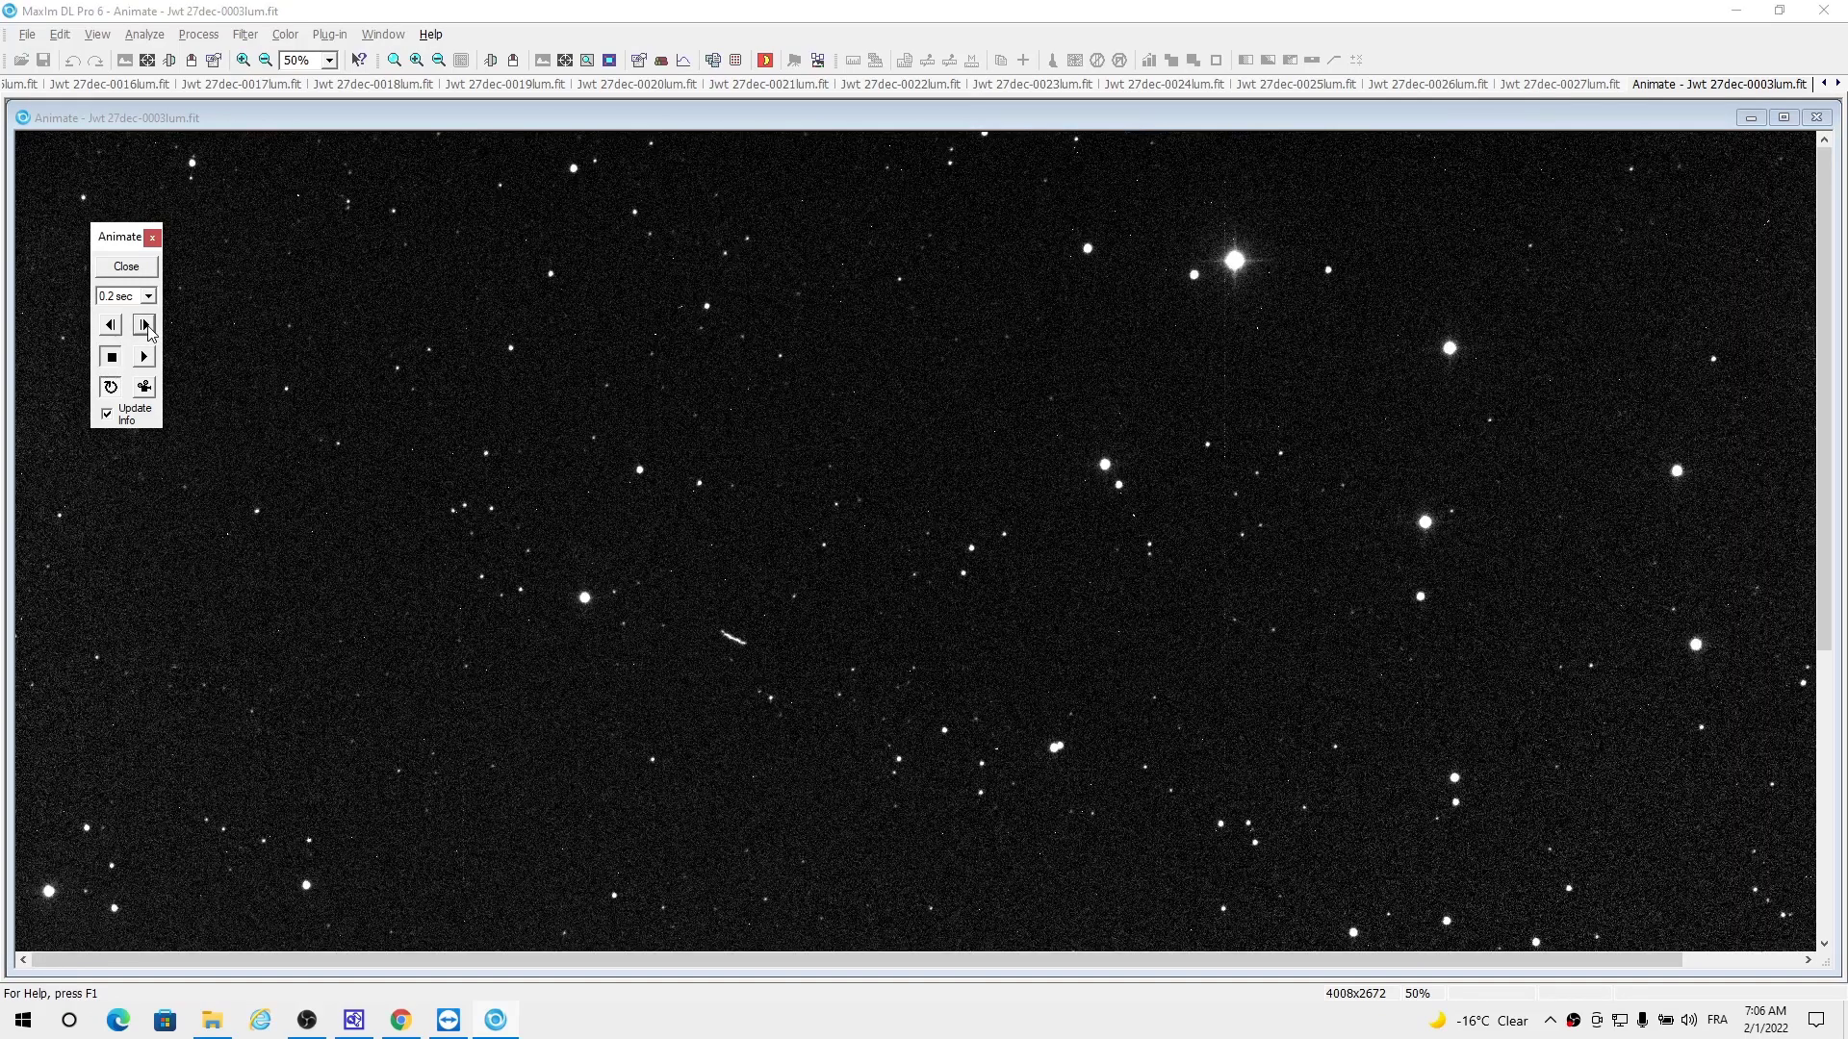
click(144, 326)
click(144, 325)
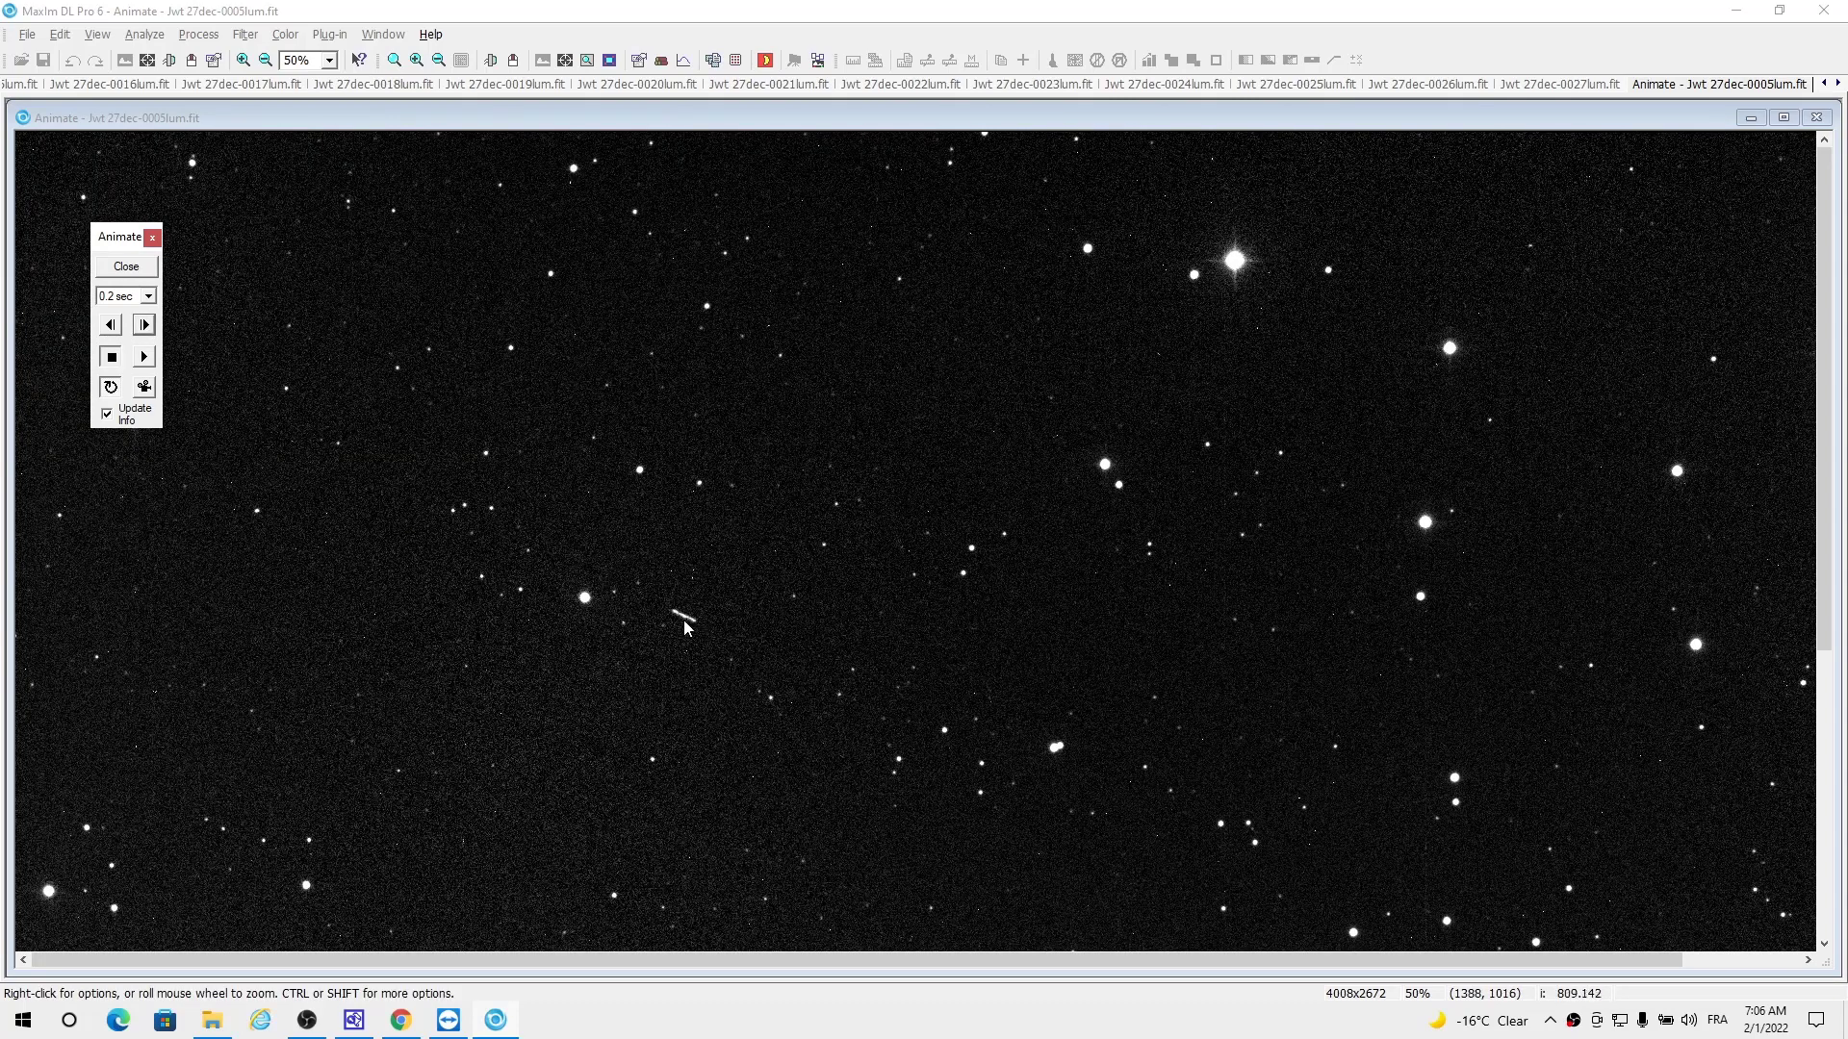
- Follow the moving streak frame by frame from Jwt 27dec-0005lum.fit to Jwt 27dec-0021lum.fit
click(145, 326)
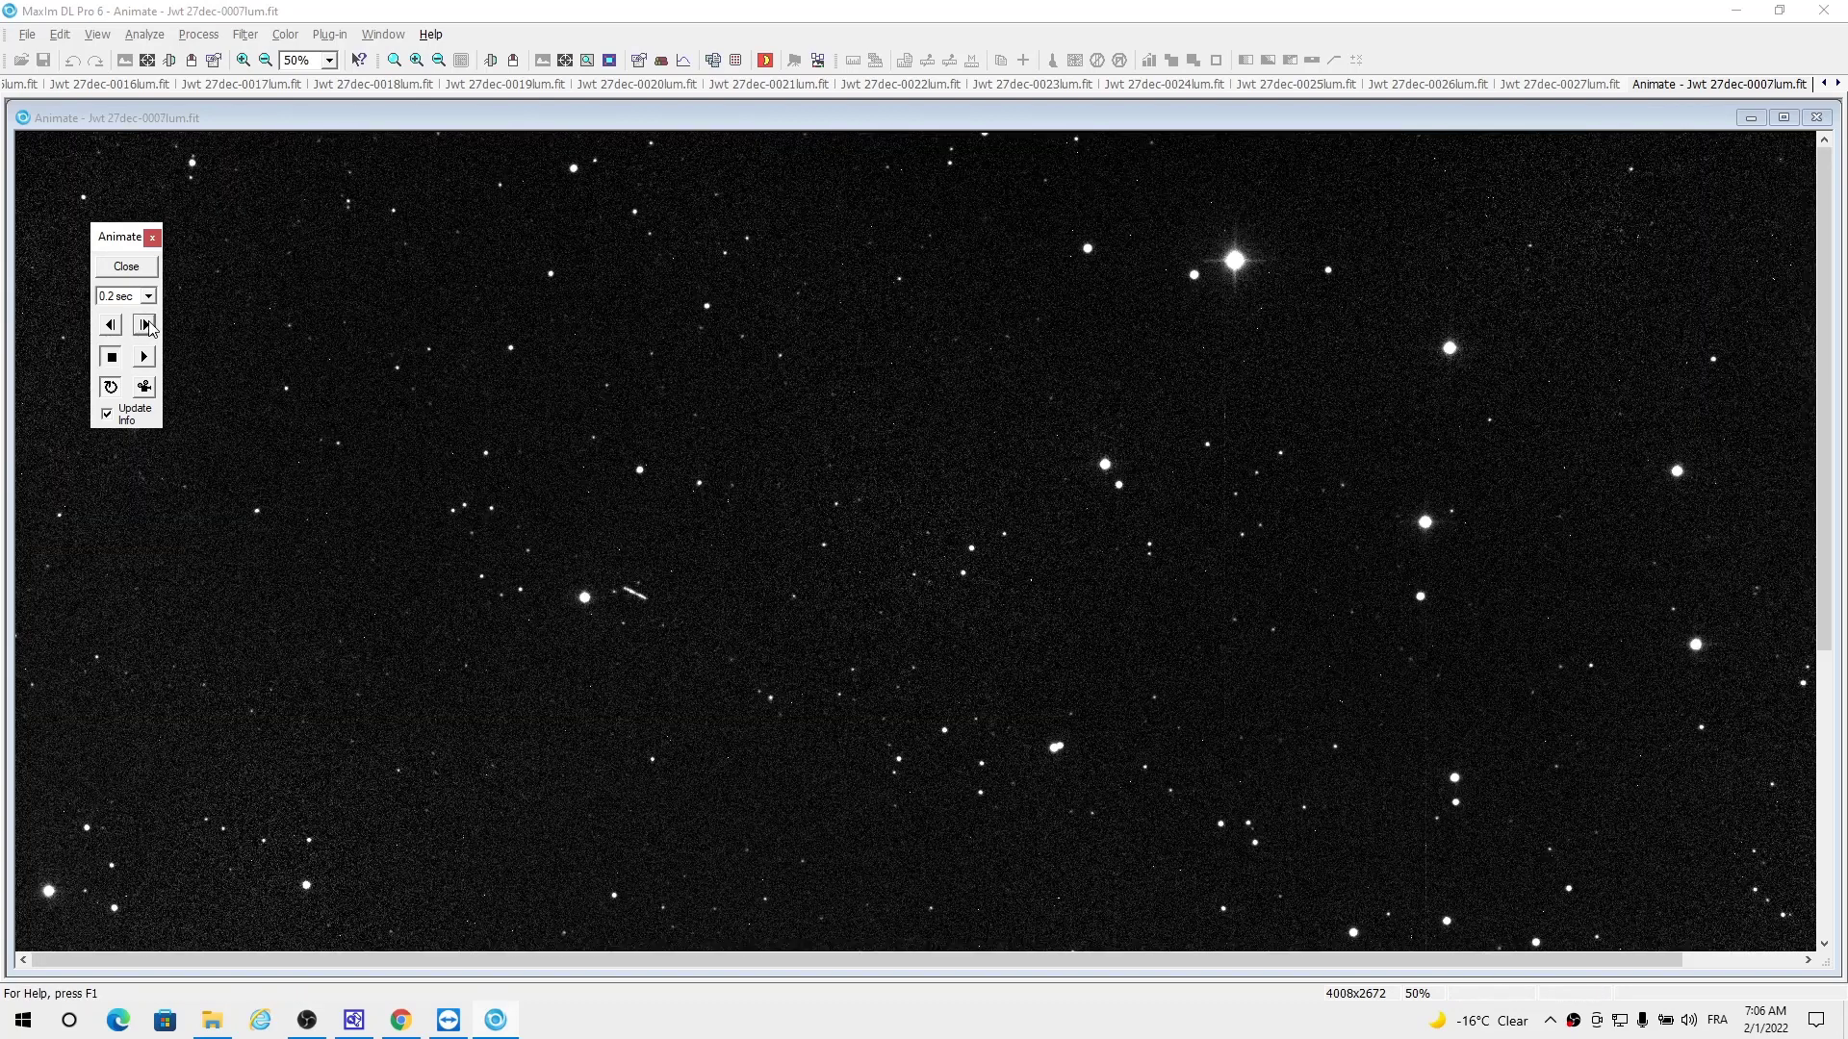
click(145, 325)
click(146, 325)
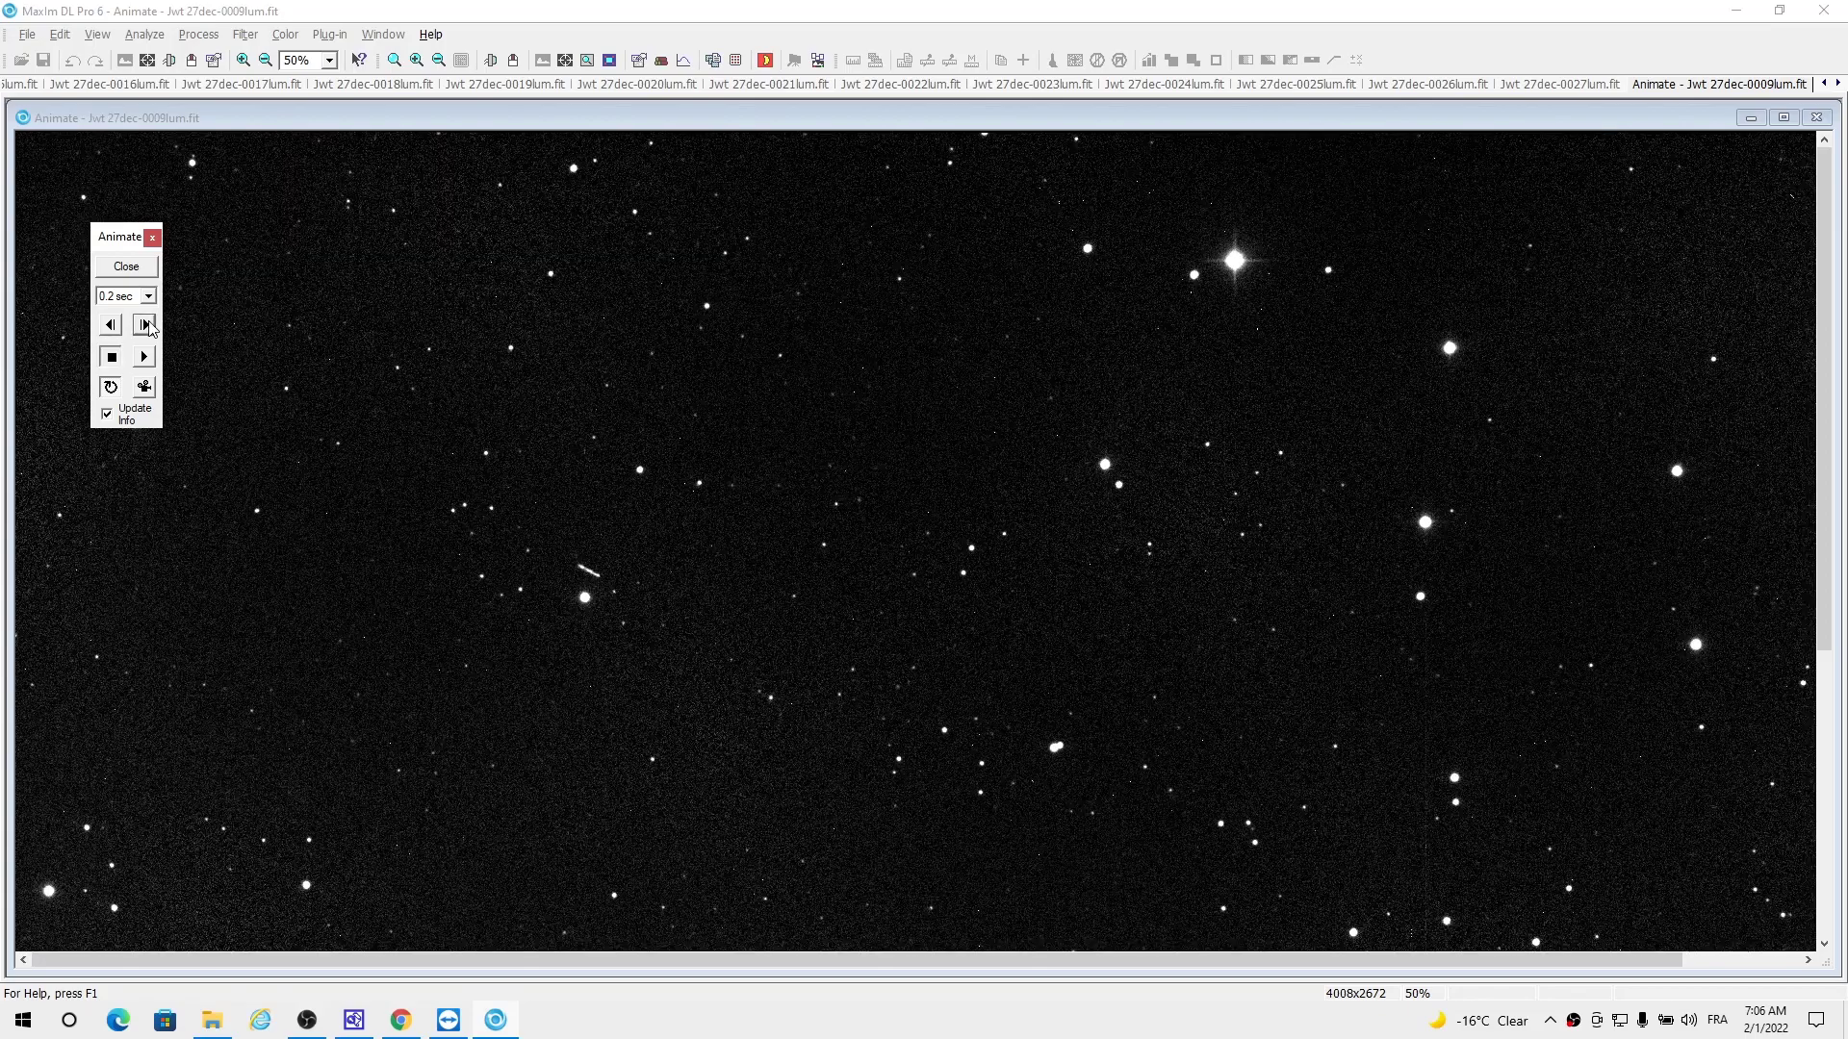
click(146, 325)
click(145, 325)
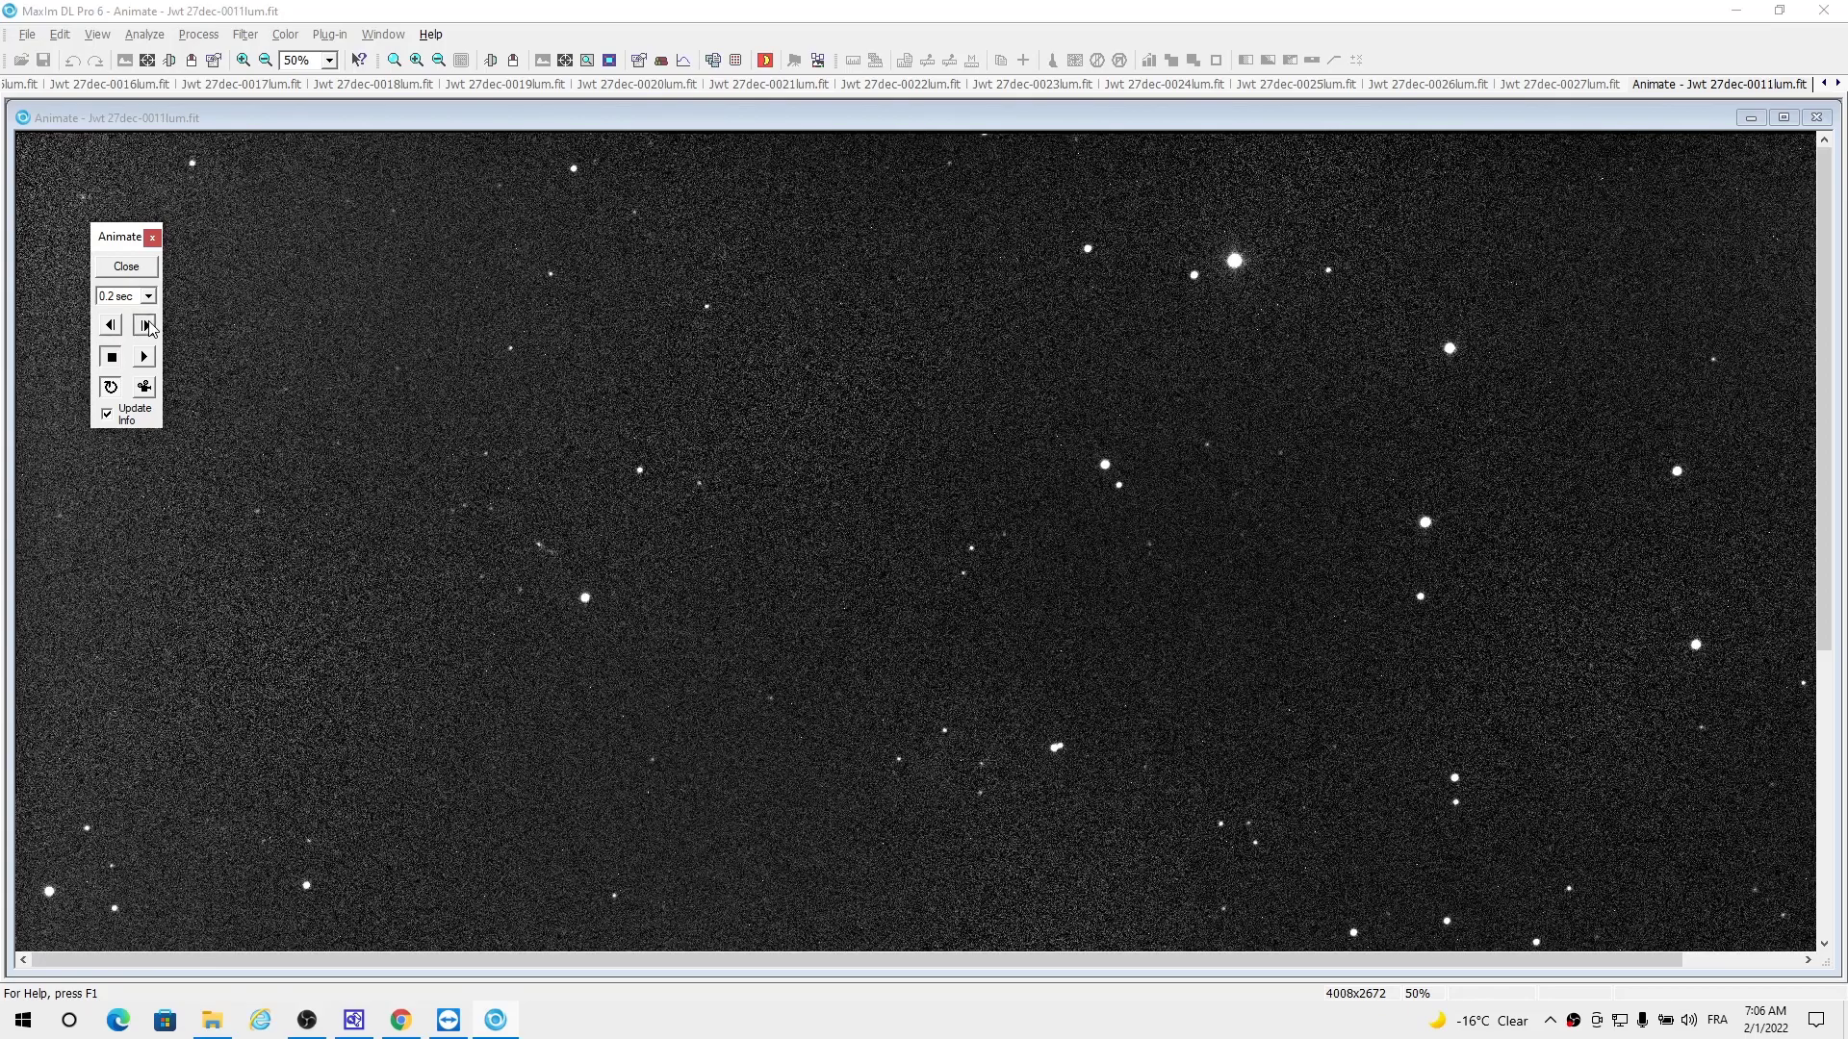
click(146, 325)
click(145, 325)
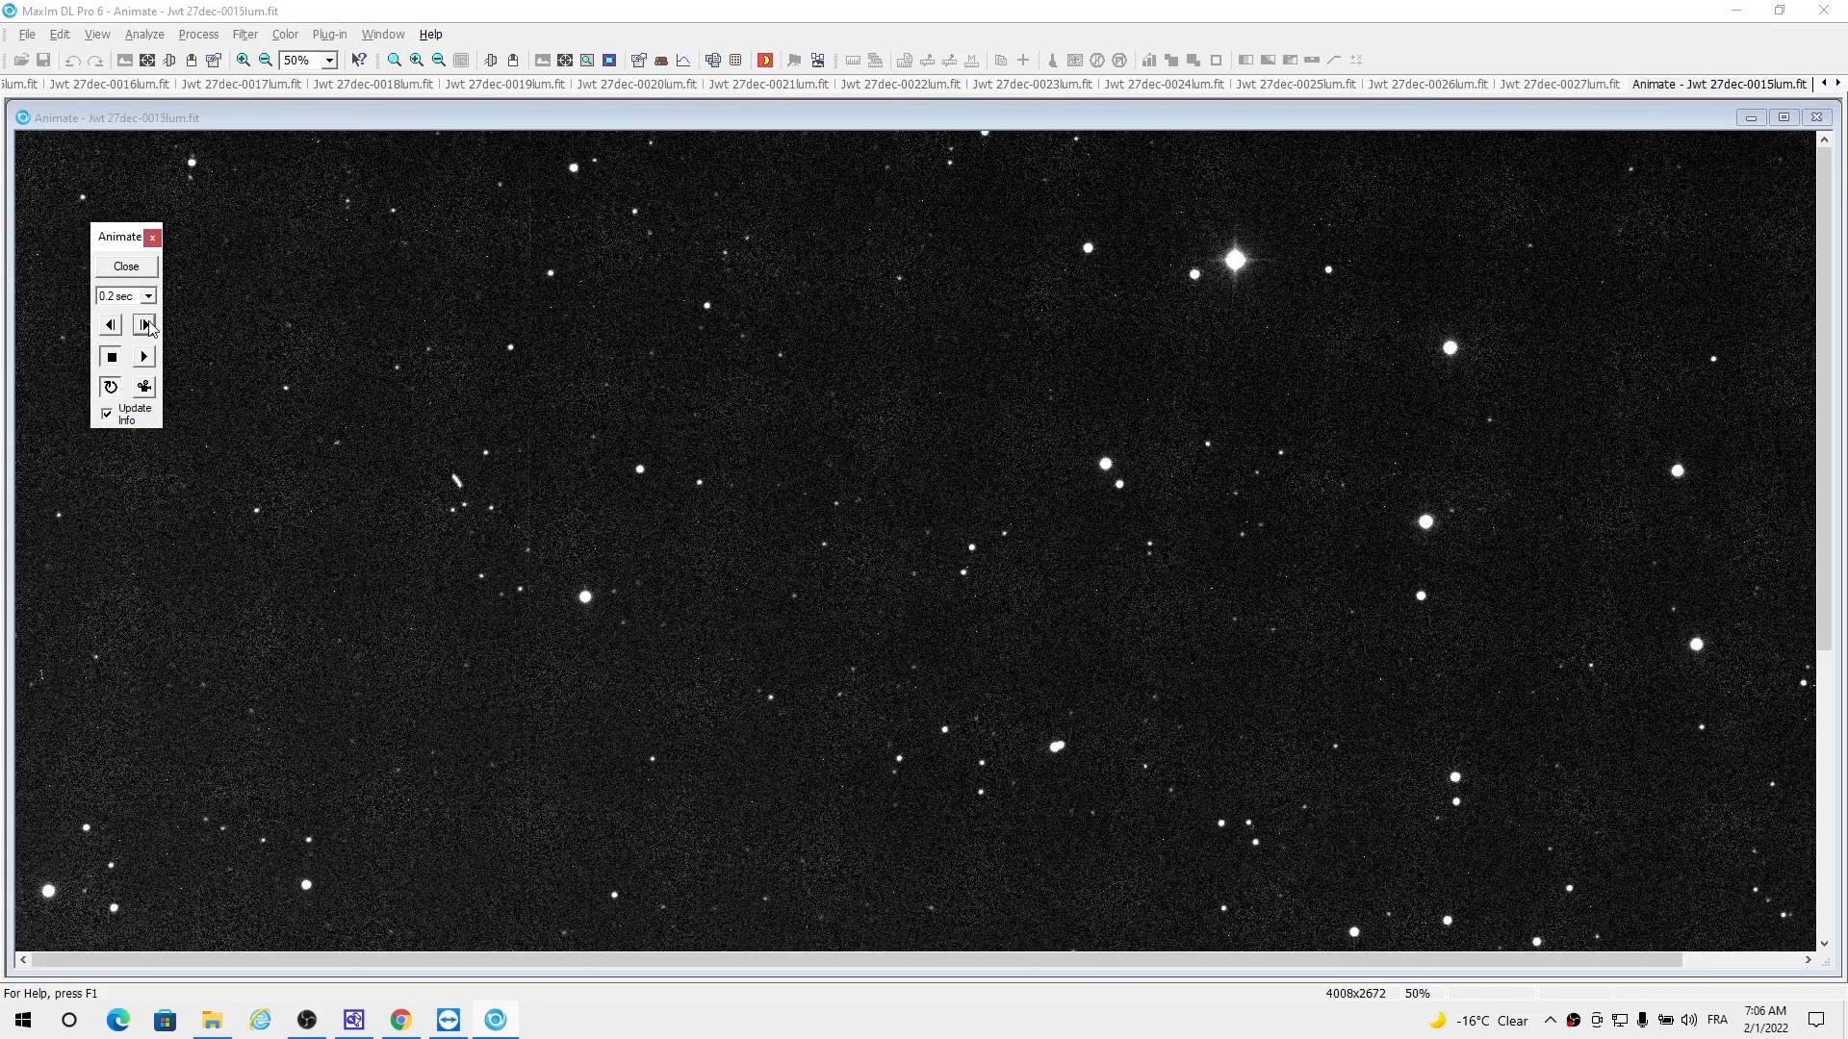
click(145, 325)
click(146, 325)
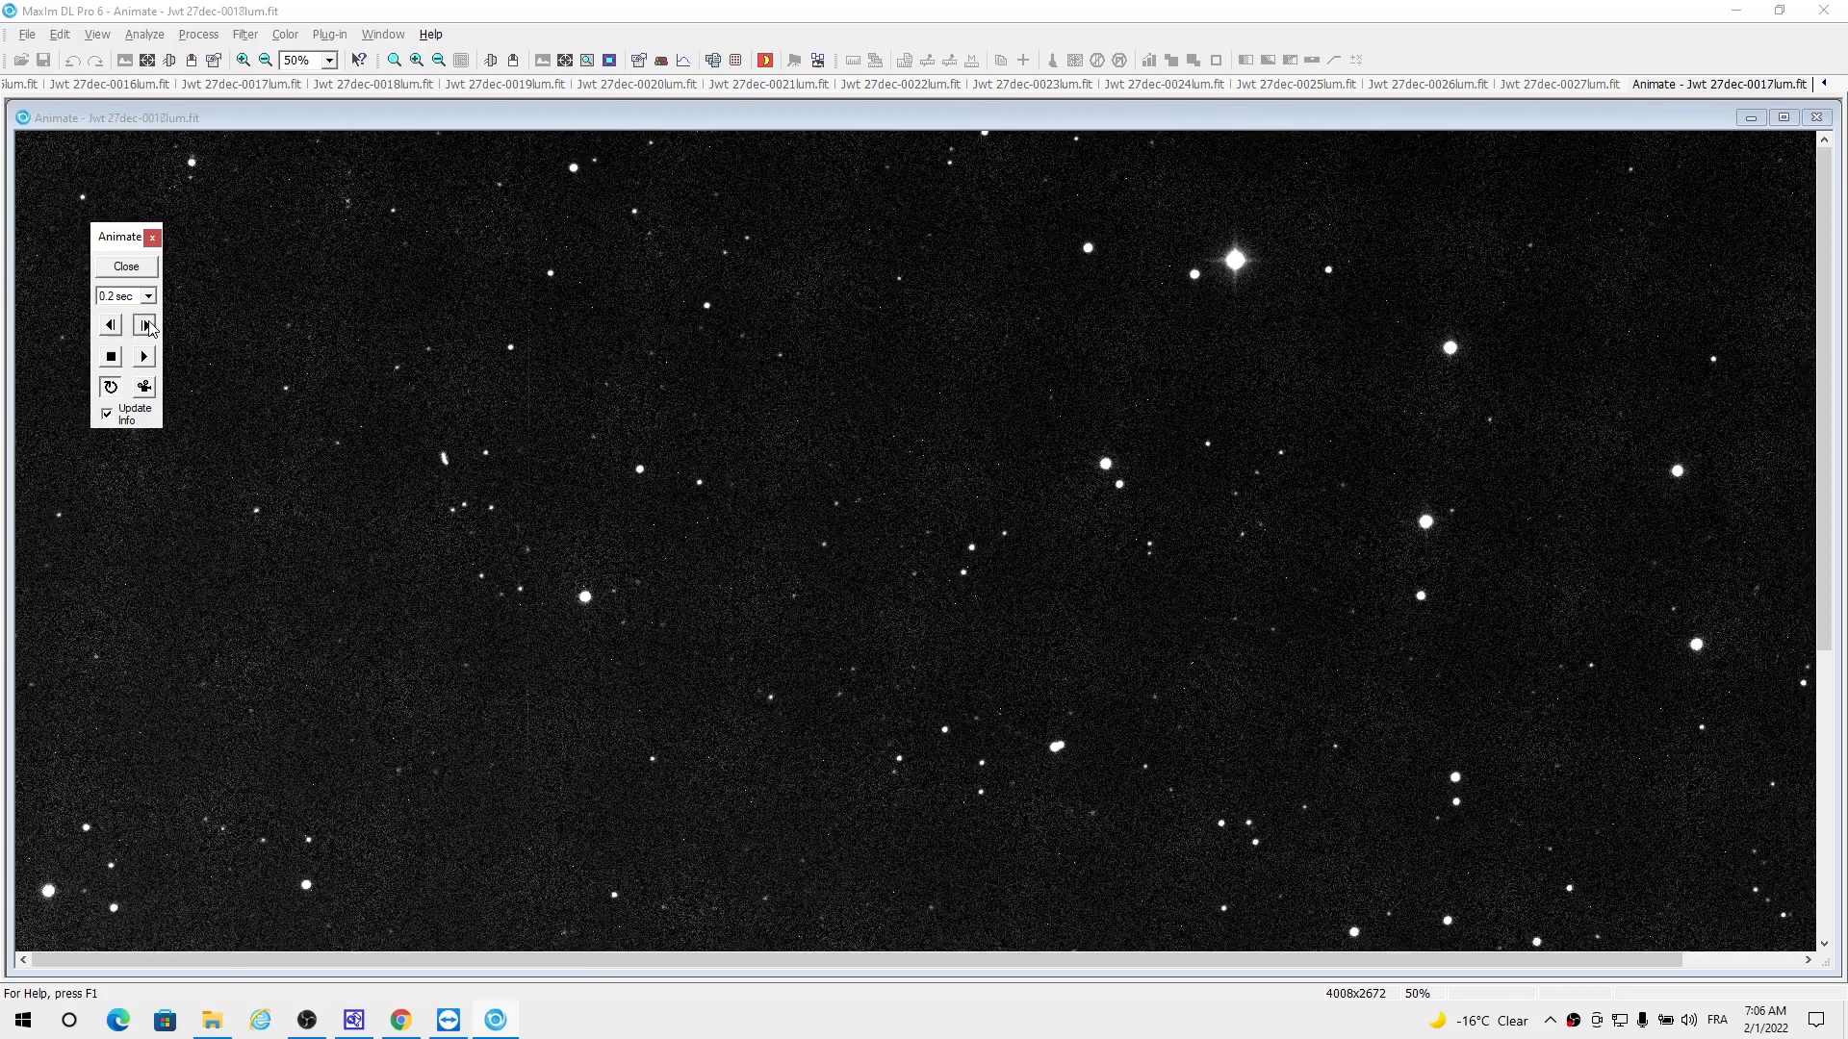
click(146, 325)
click(145, 326)
click(145, 325)
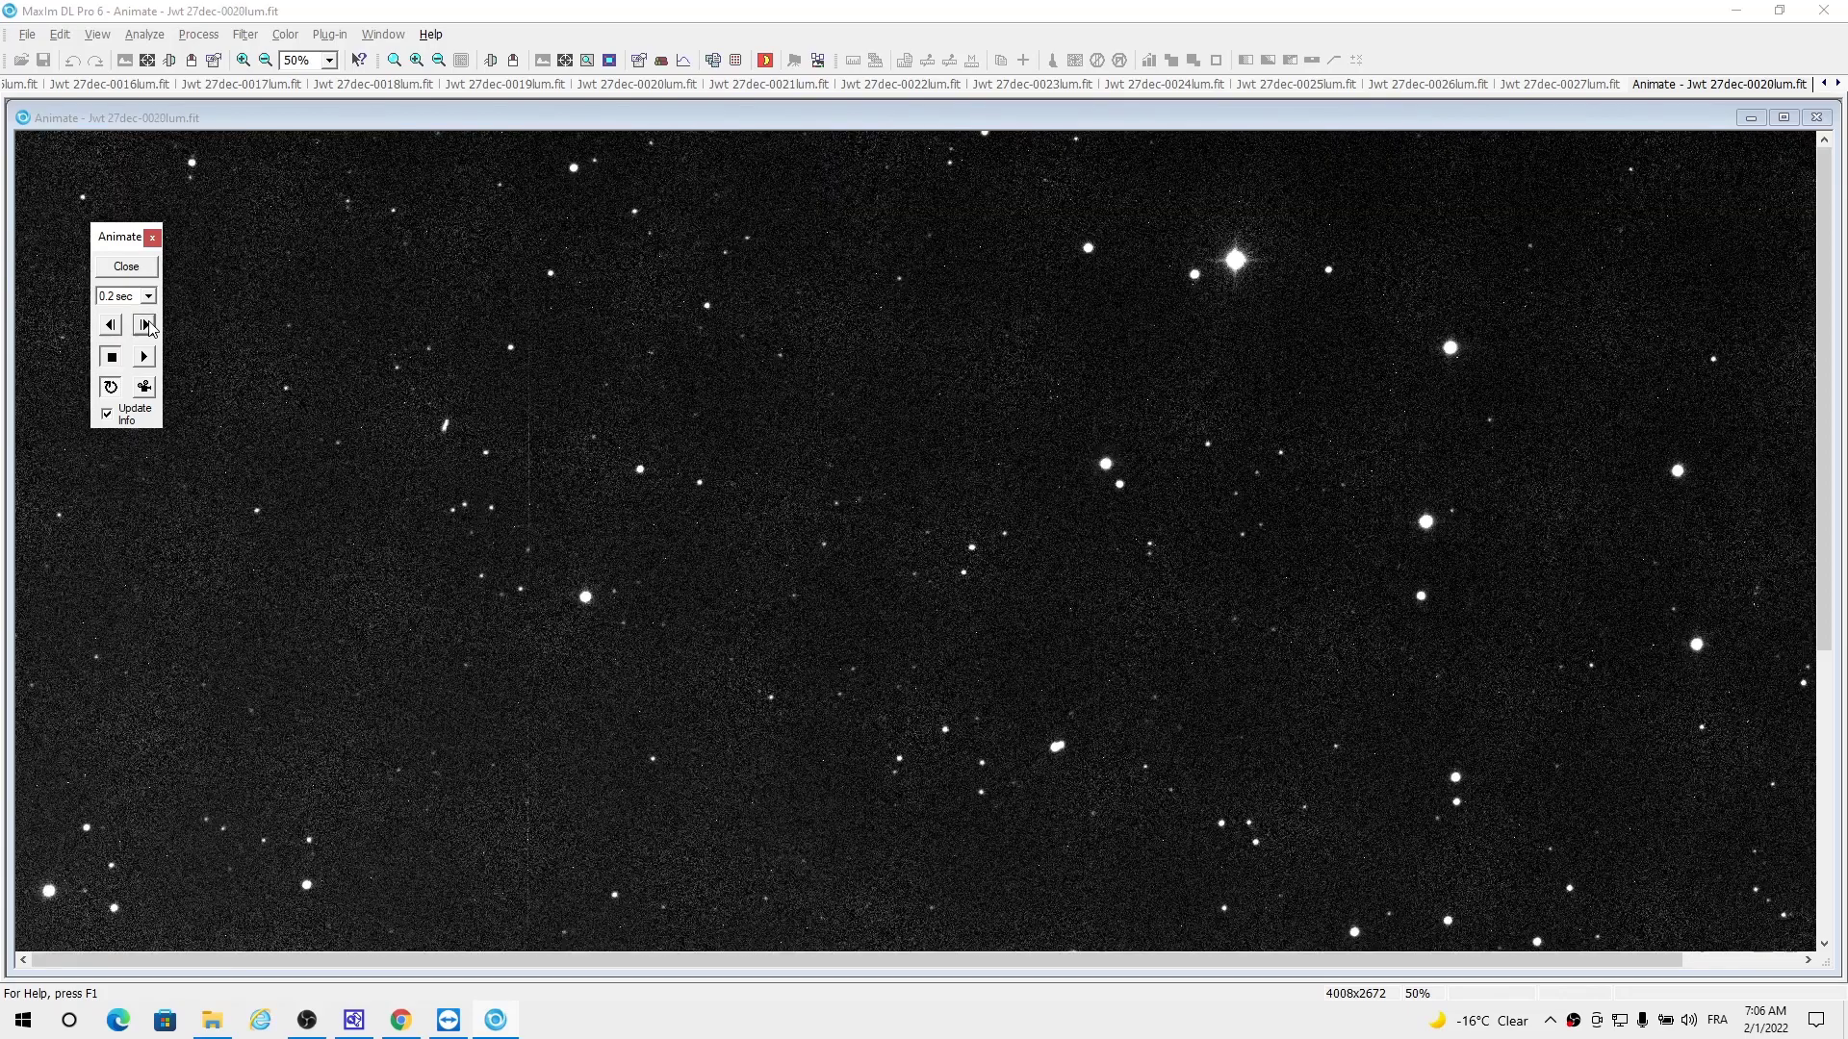
click(145, 325)
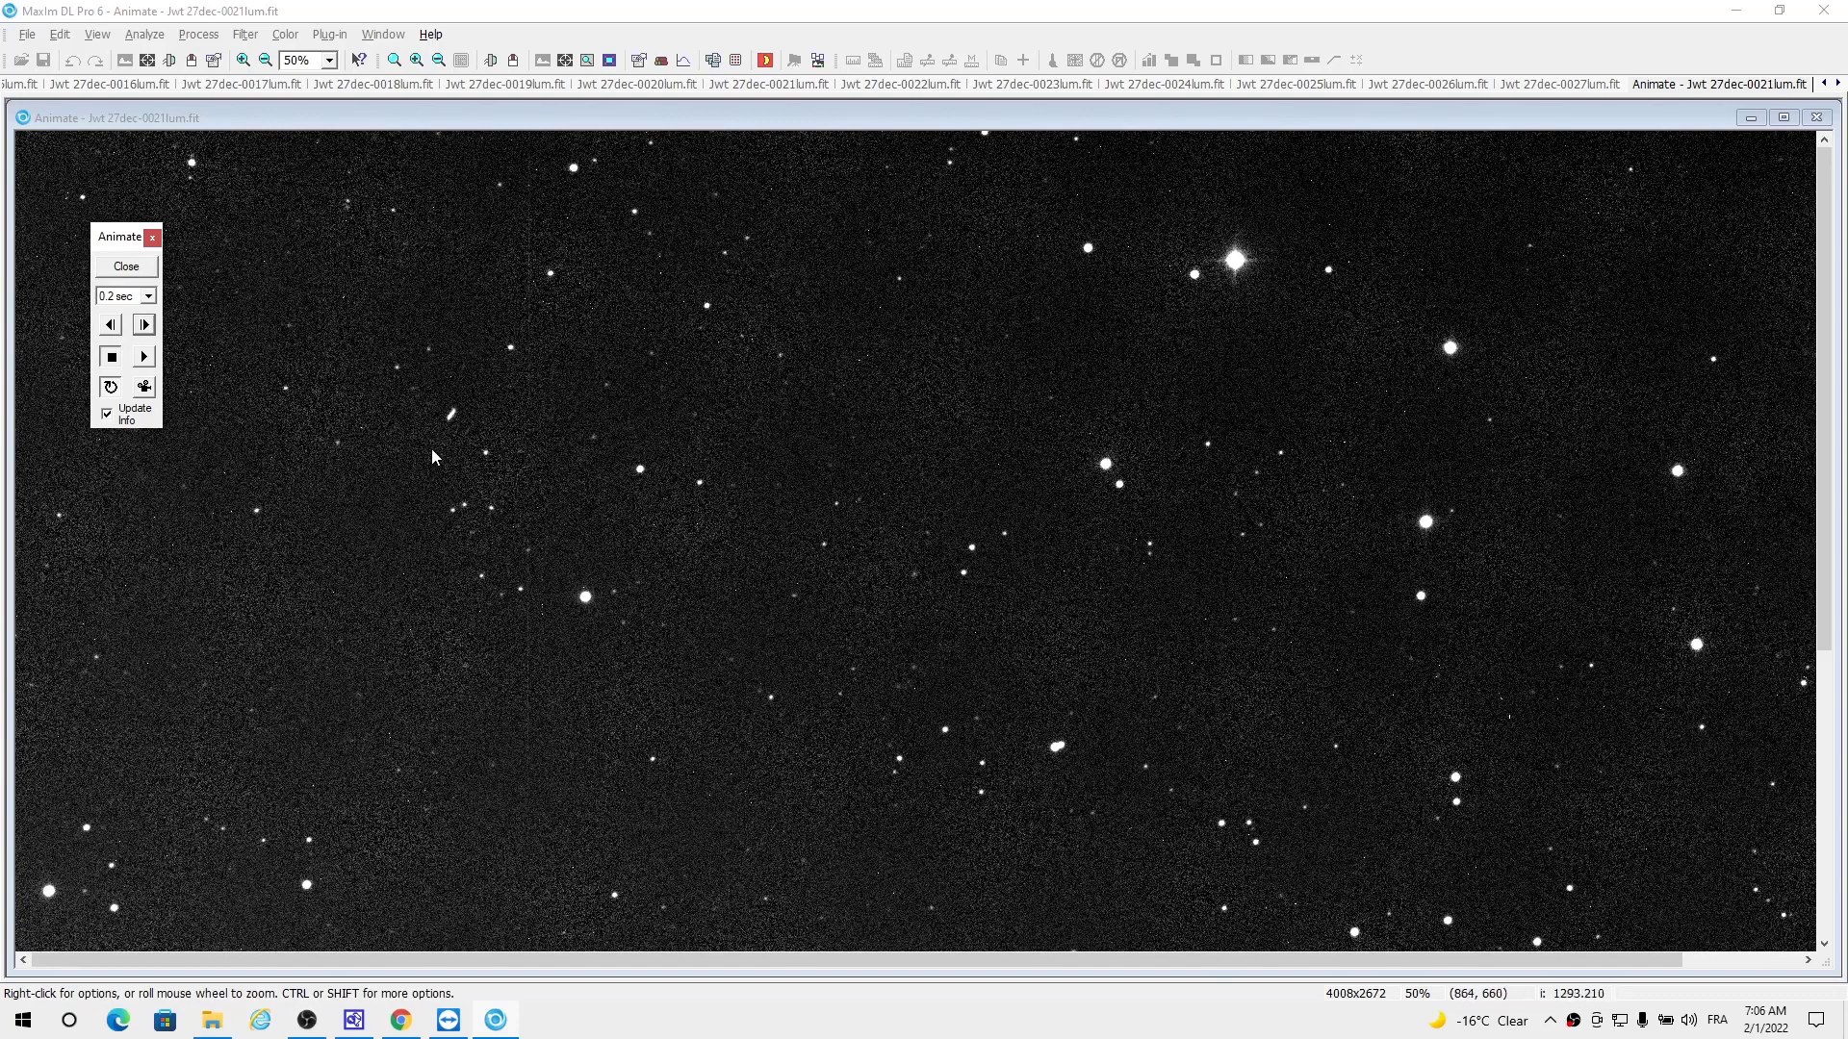
- Follow the streak through the remaining frames after Jwt 27dec-0021lum.fit and loop back to Jwt 27dec-0001lum.fit
click(145, 326)
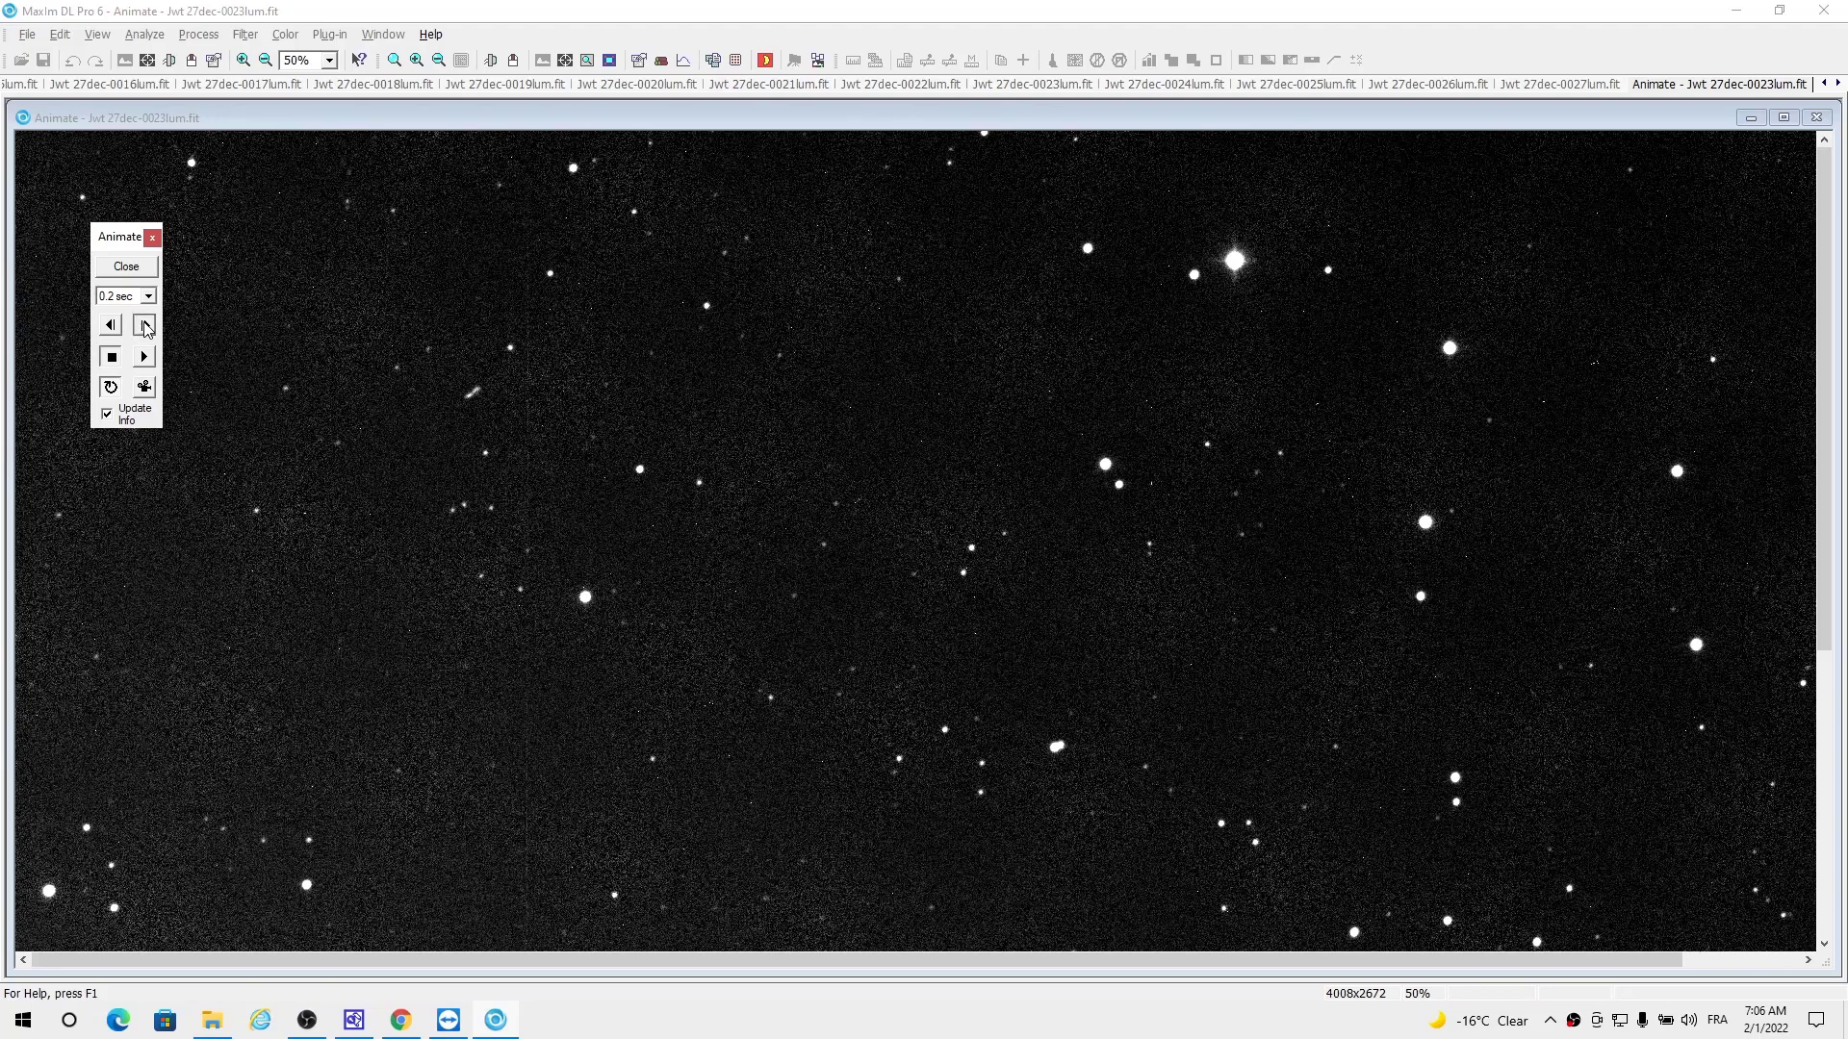
click(146, 327)
click(145, 326)
click(145, 327)
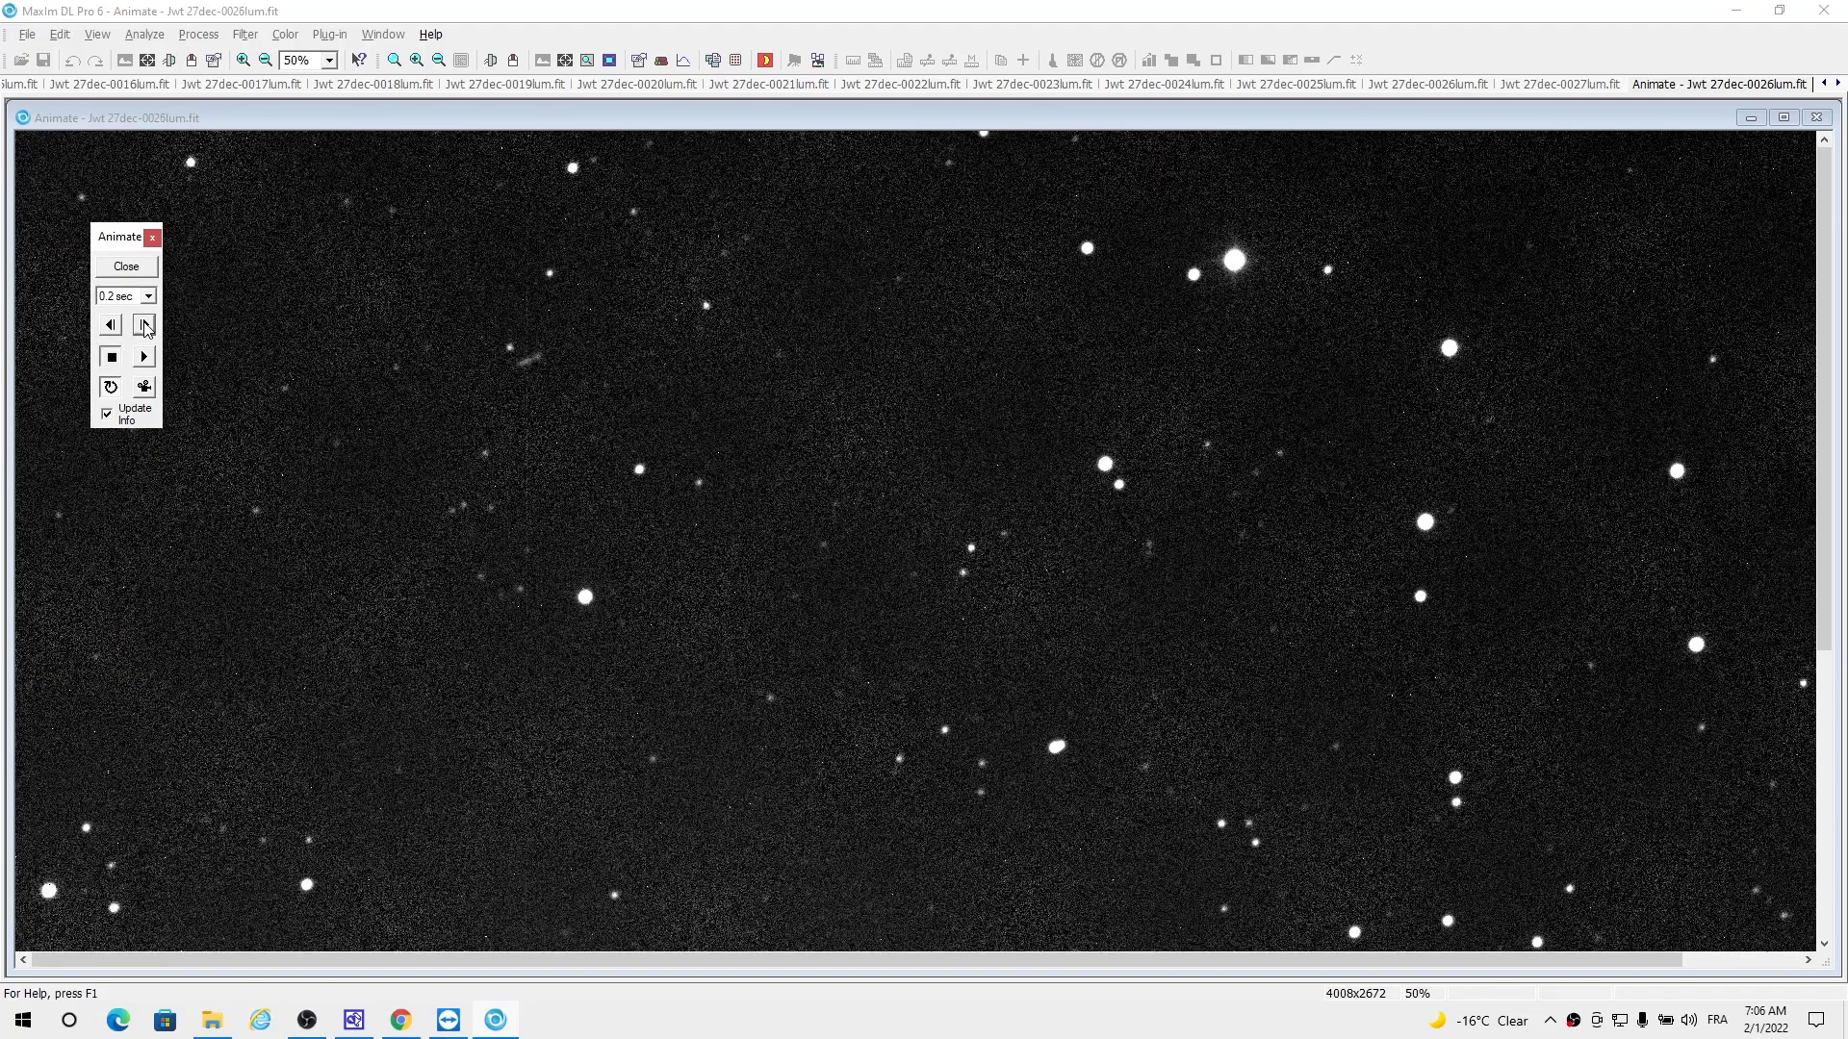
click(145, 326)
click(145, 326)
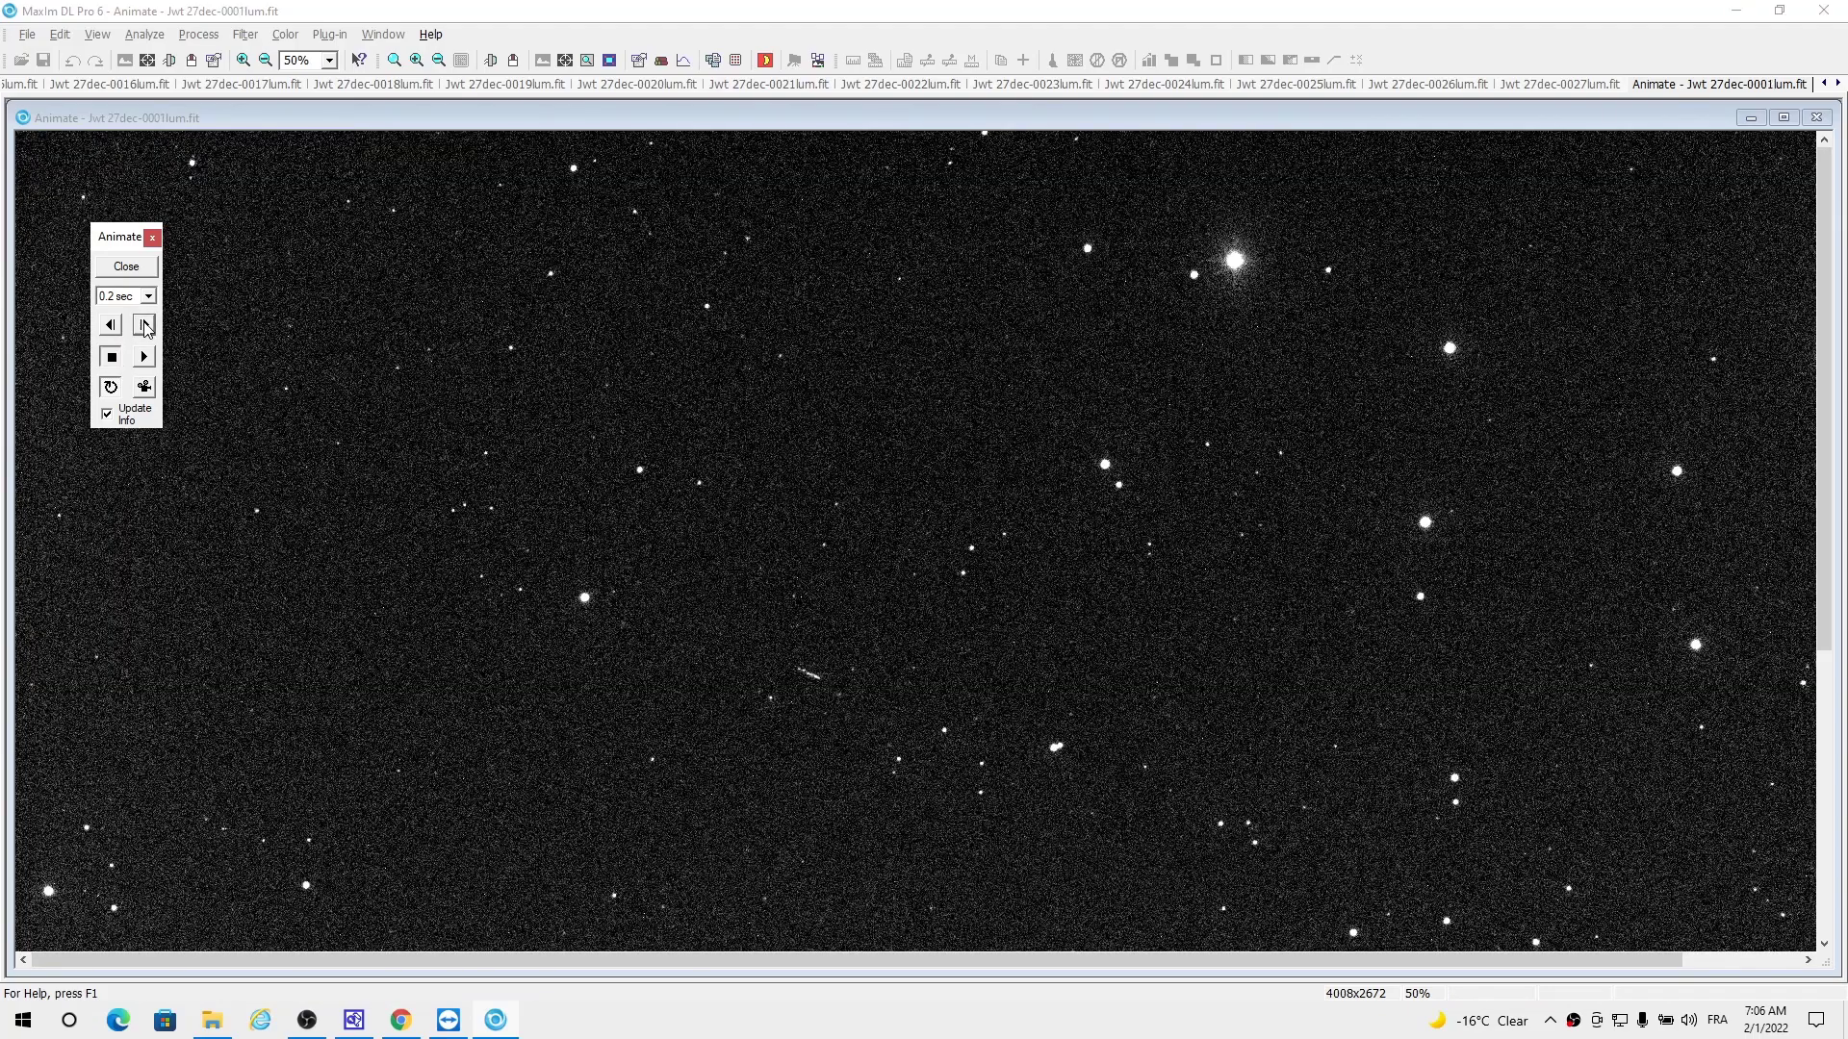
- Follow the streak frame by frame from Jwt 27dec-0001lum.fit to Jwt 27dec-0016lum.fit
click(146, 326)
click(146, 326)
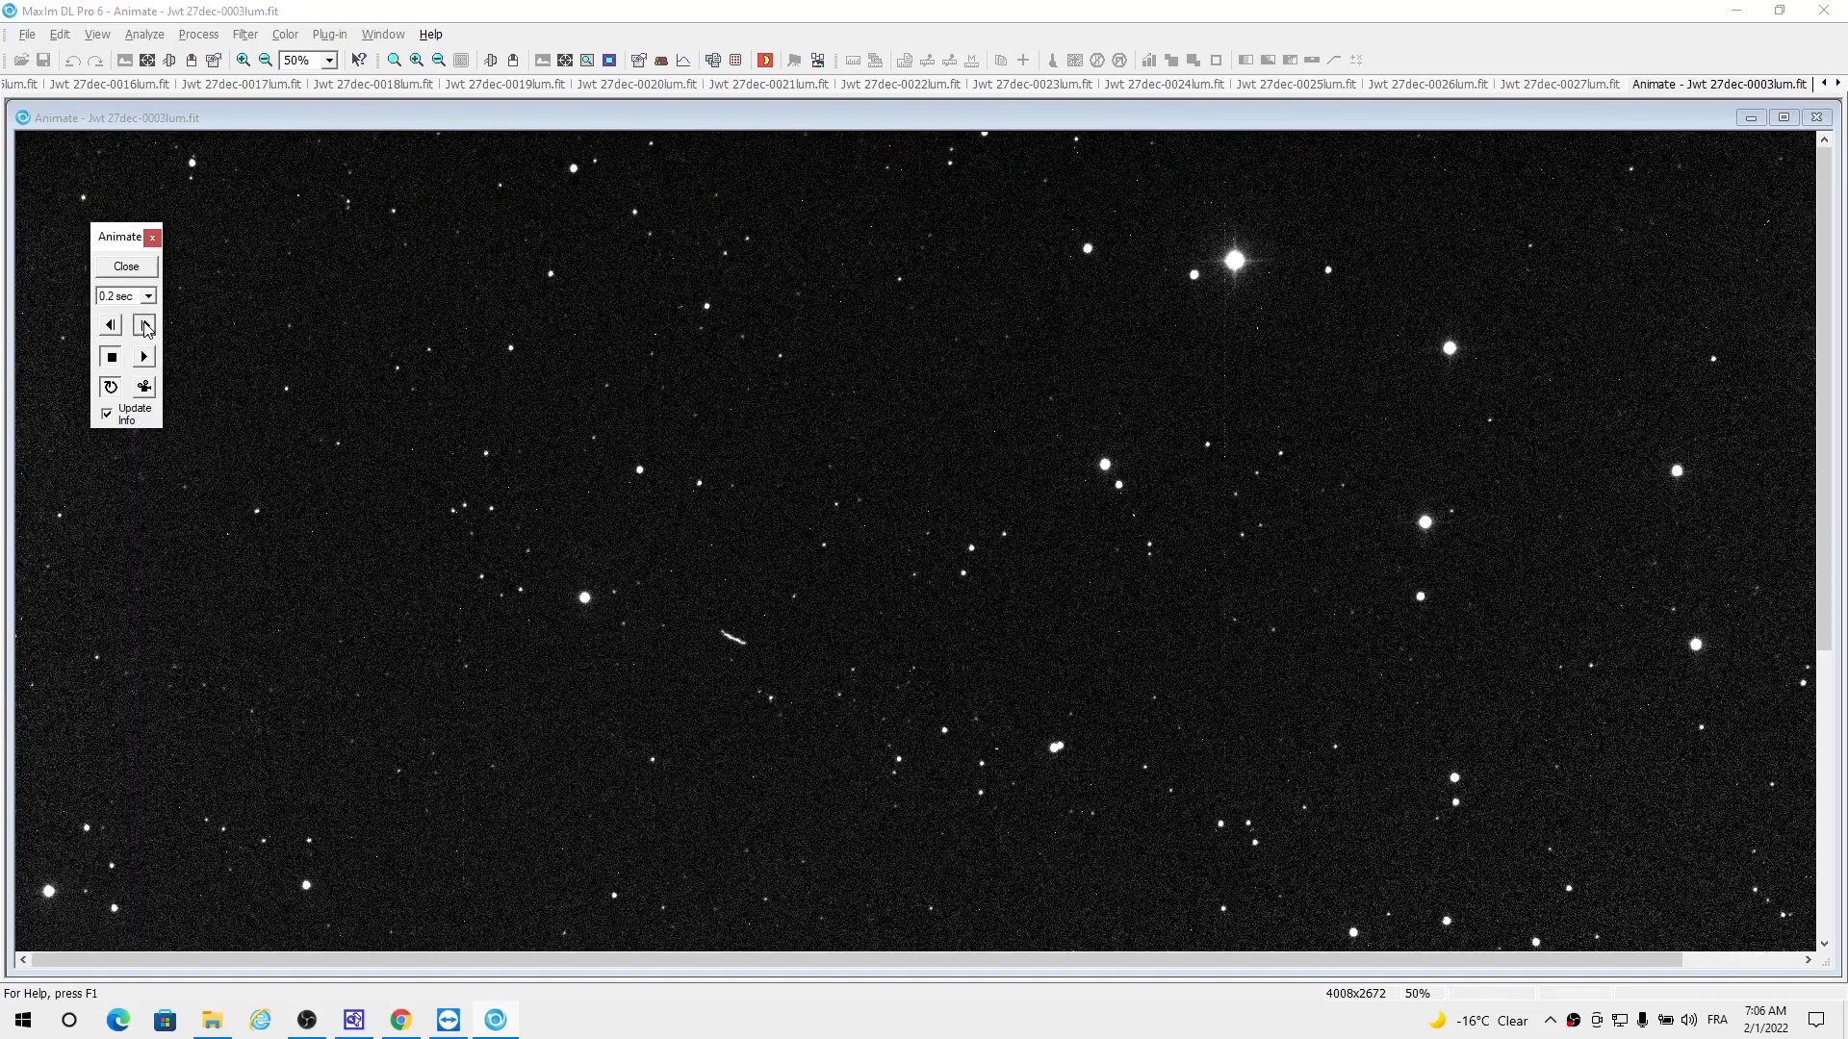
click(145, 326)
click(146, 327)
click(146, 327)
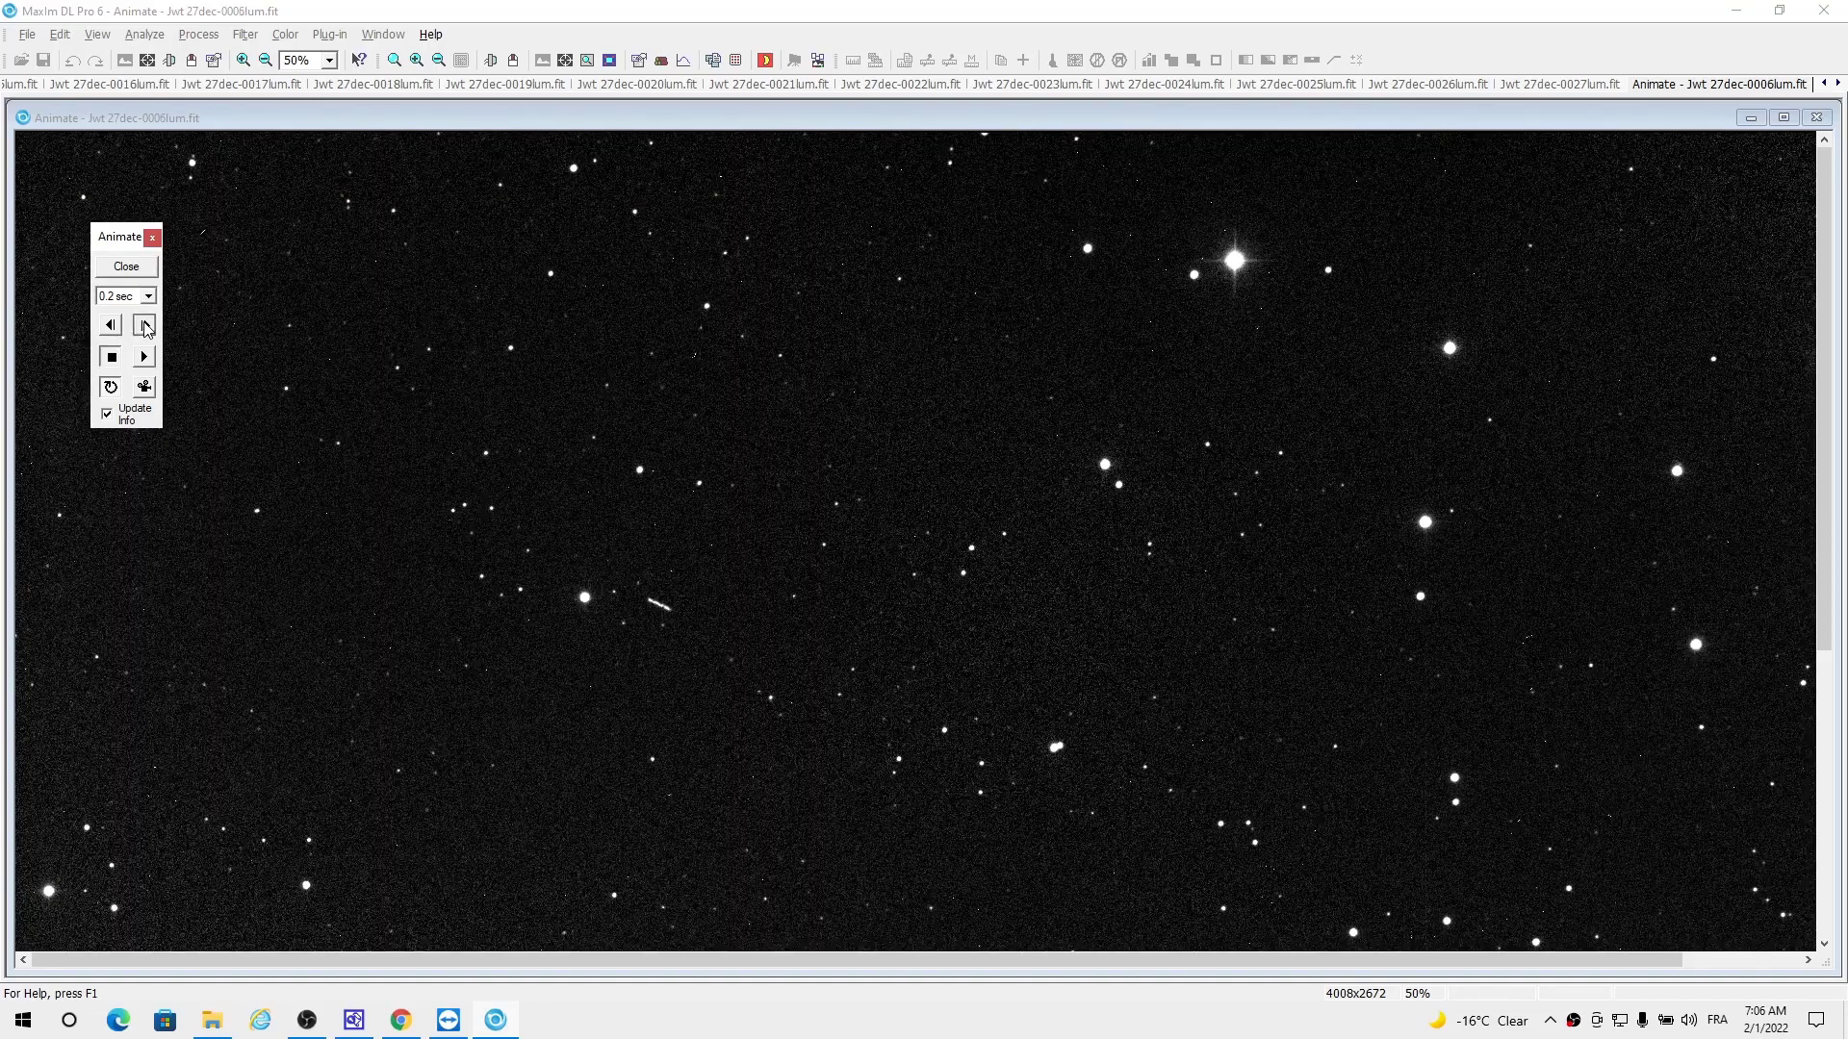
click(145, 326)
click(145, 326)
click(146, 326)
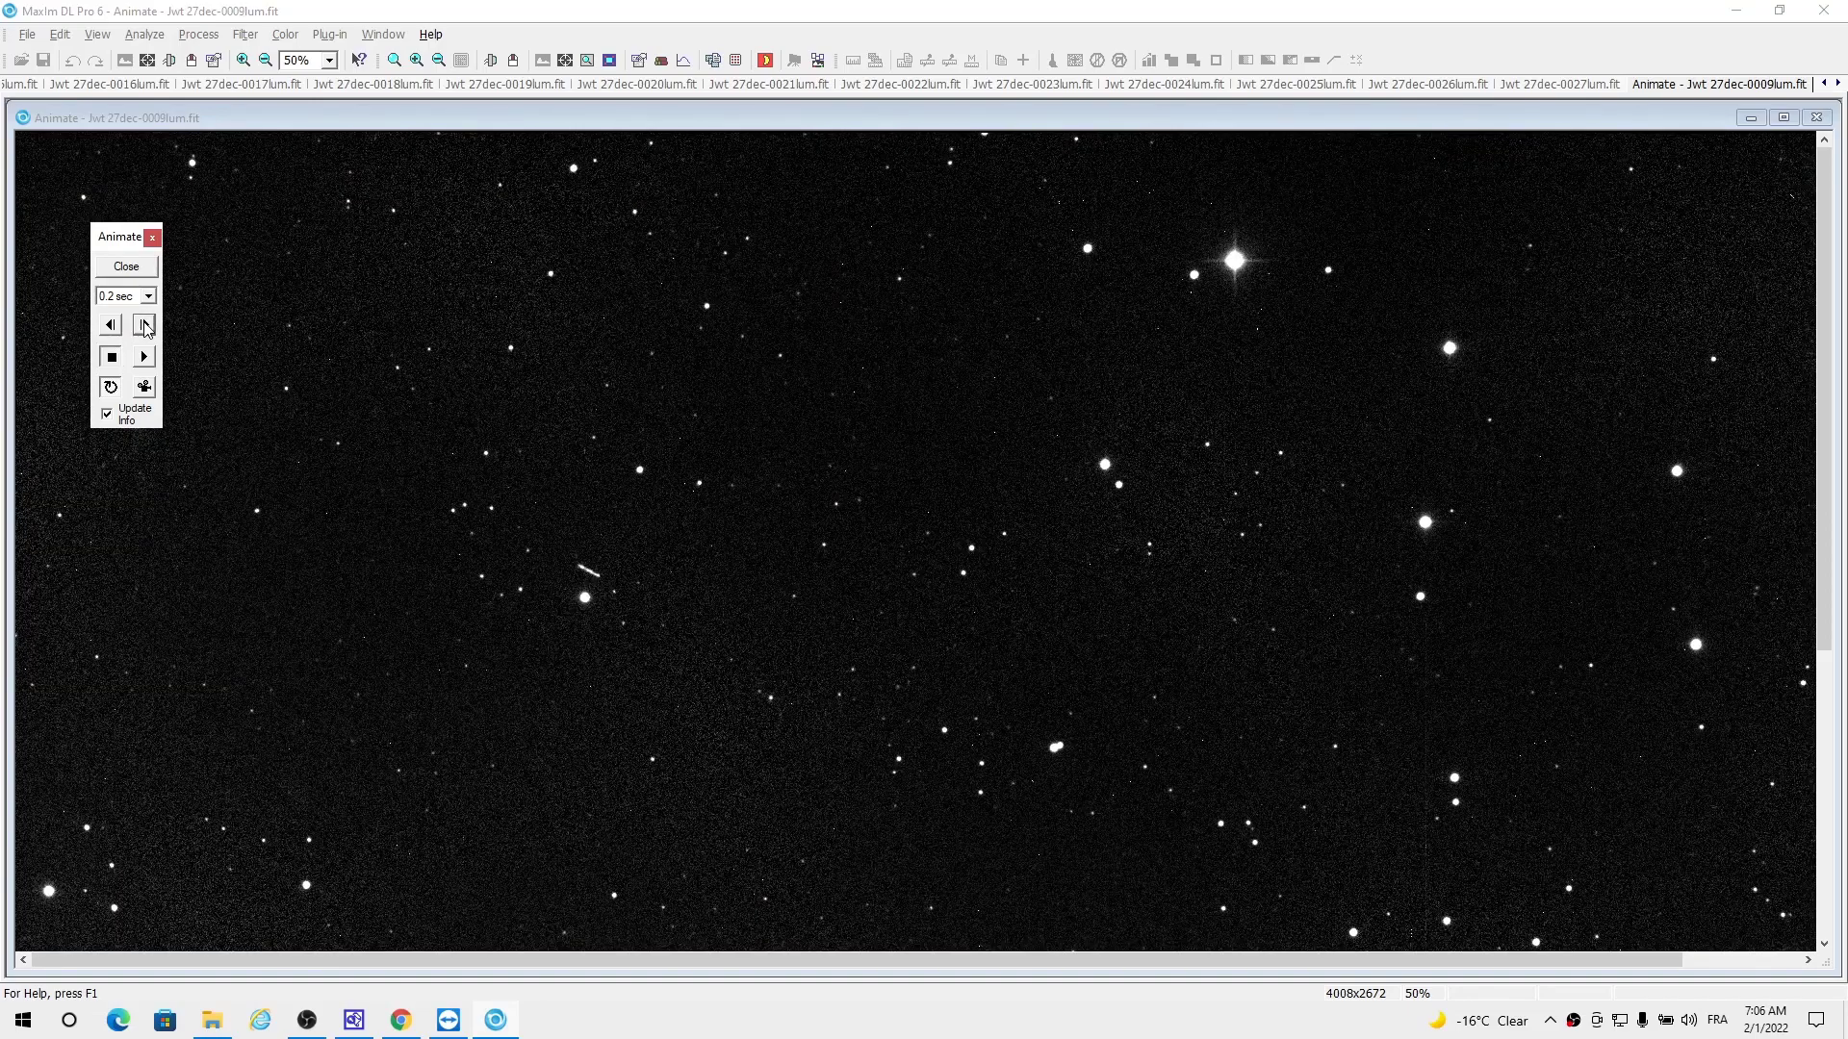
click(145, 326)
click(146, 326)
click(145, 326)
click(146, 326)
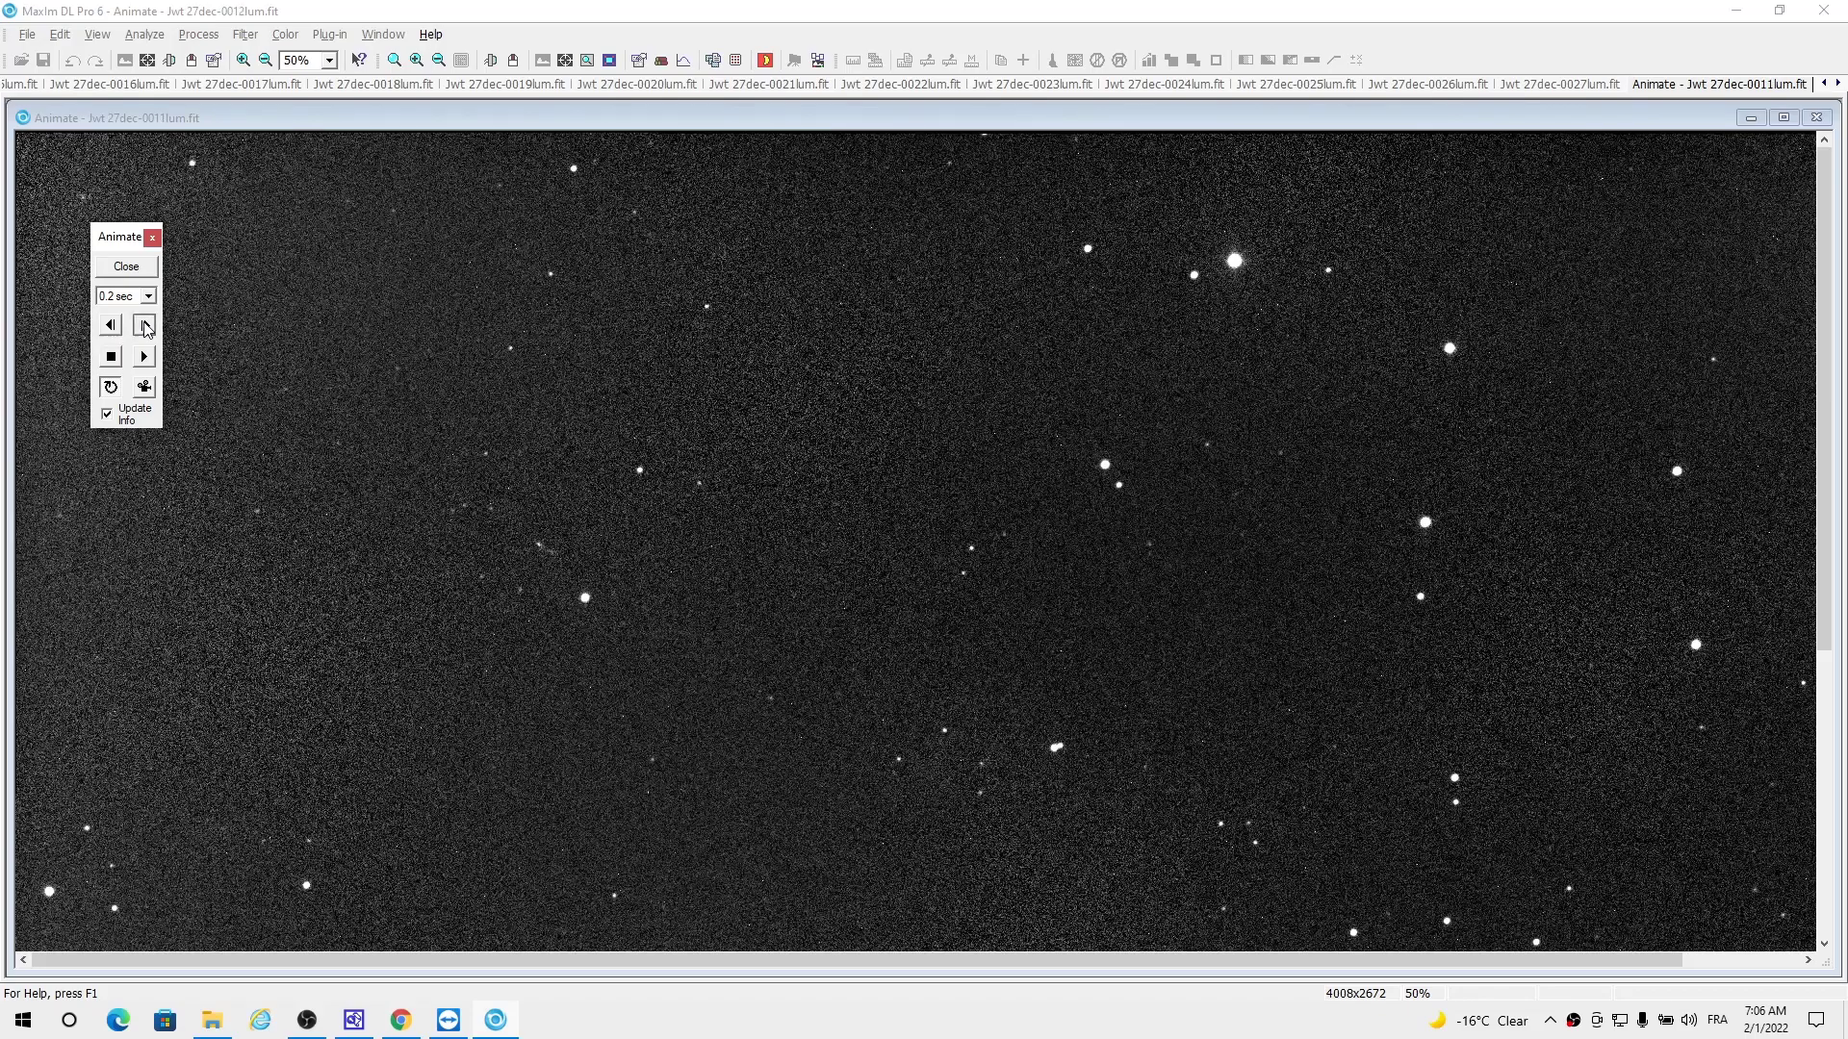
click(145, 326)
click(145, 326)
click(145, 326)
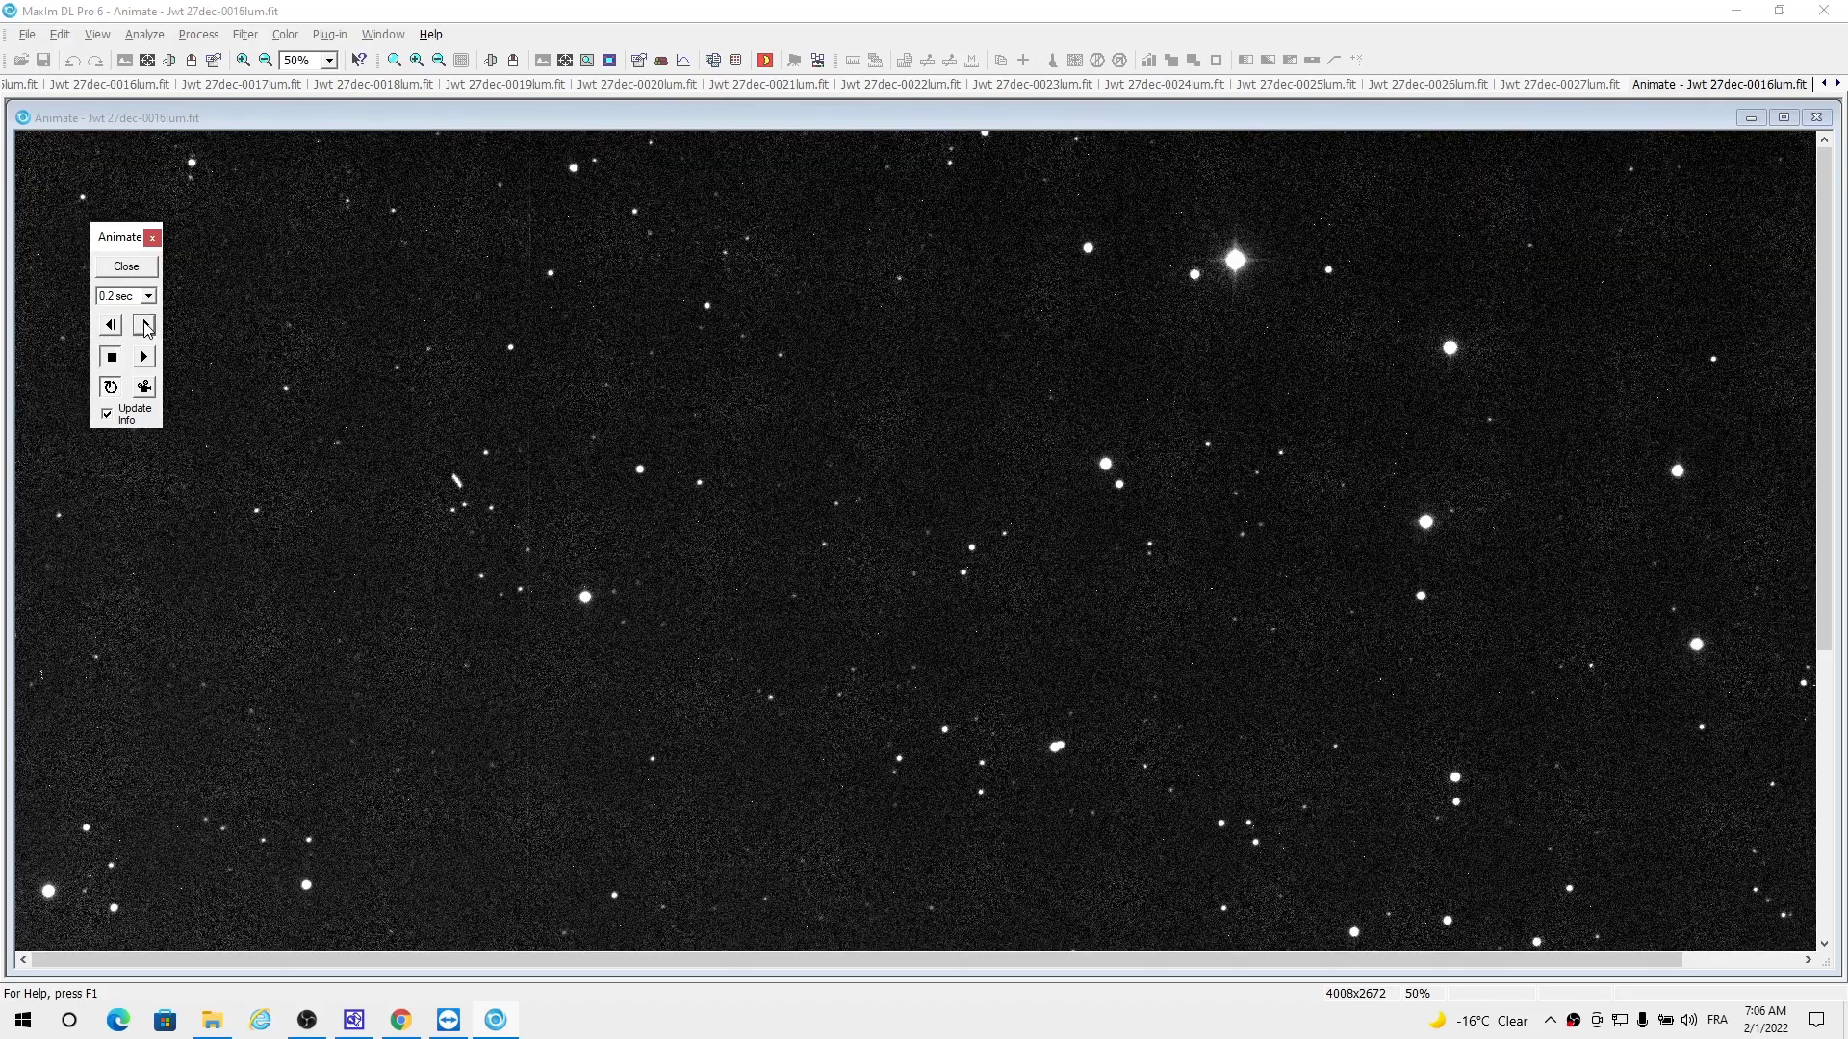
click(145, 326)
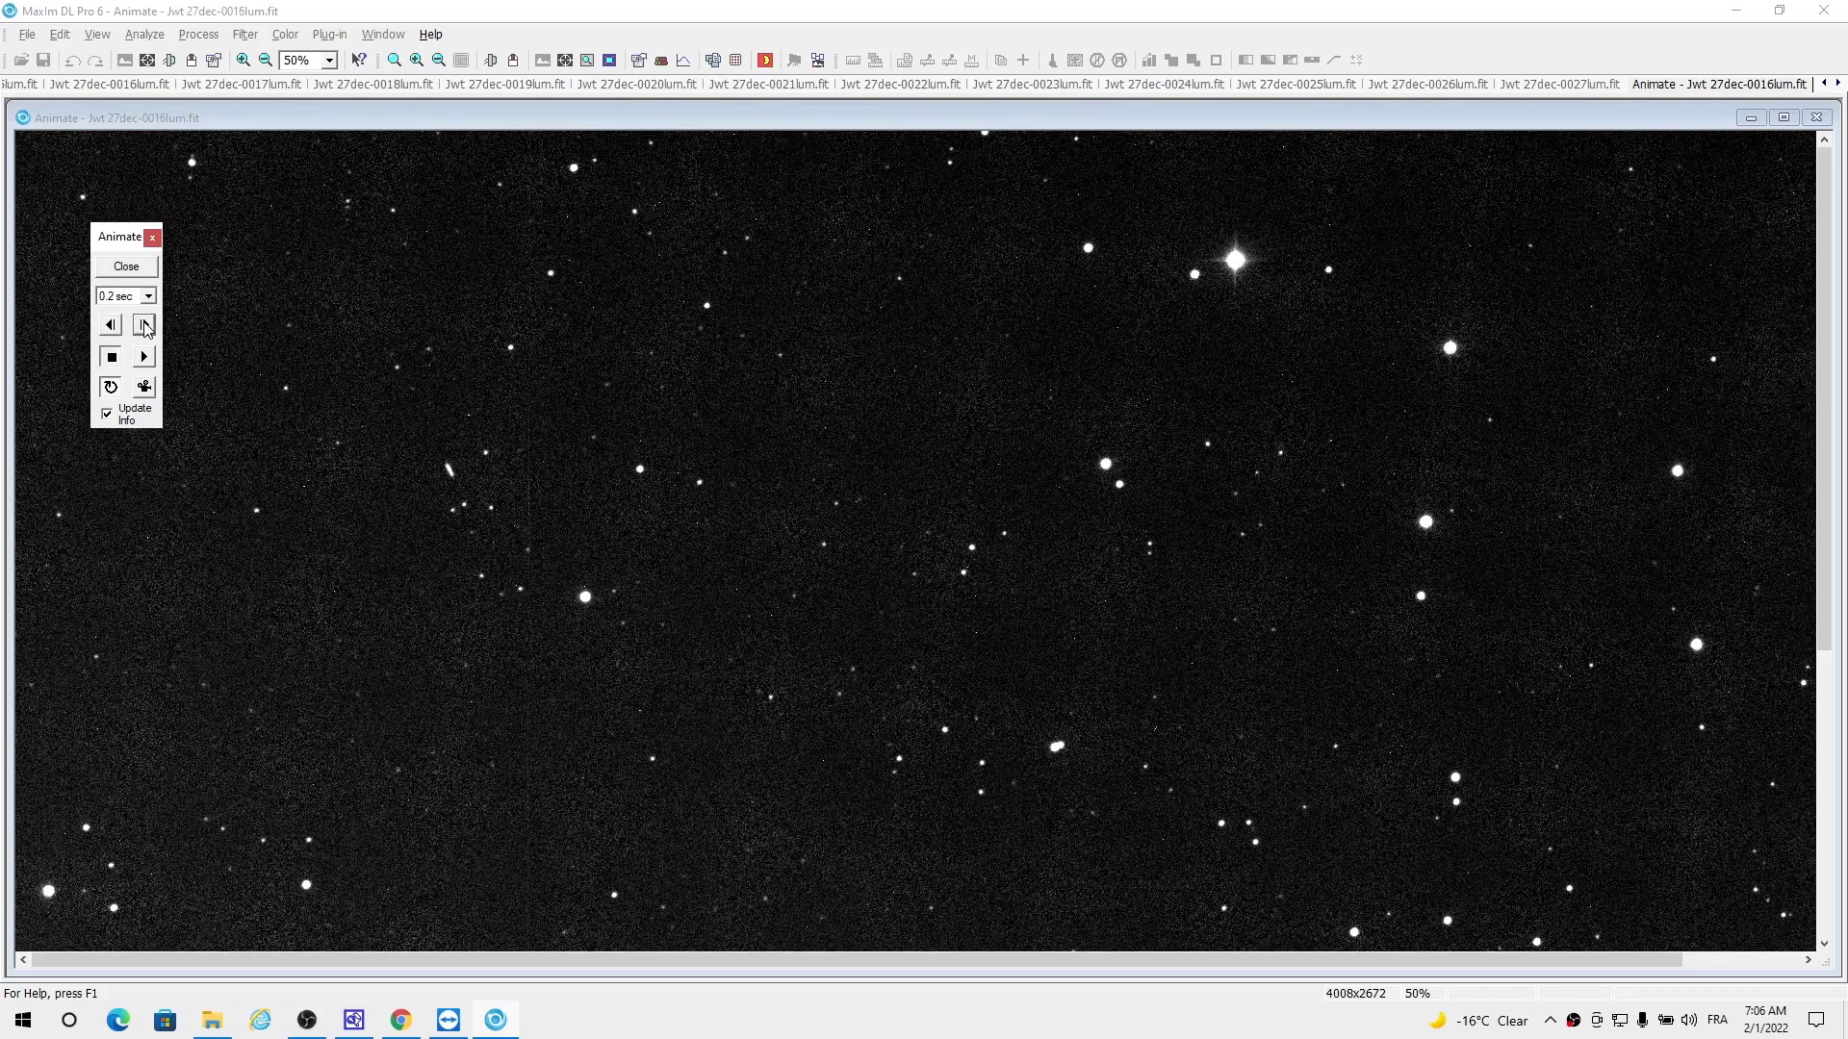
- Export the Jwt 27dec frames as an AVI video named JWST animation in the Desktop folder JWST 27 dec 2021
click(144, 387)
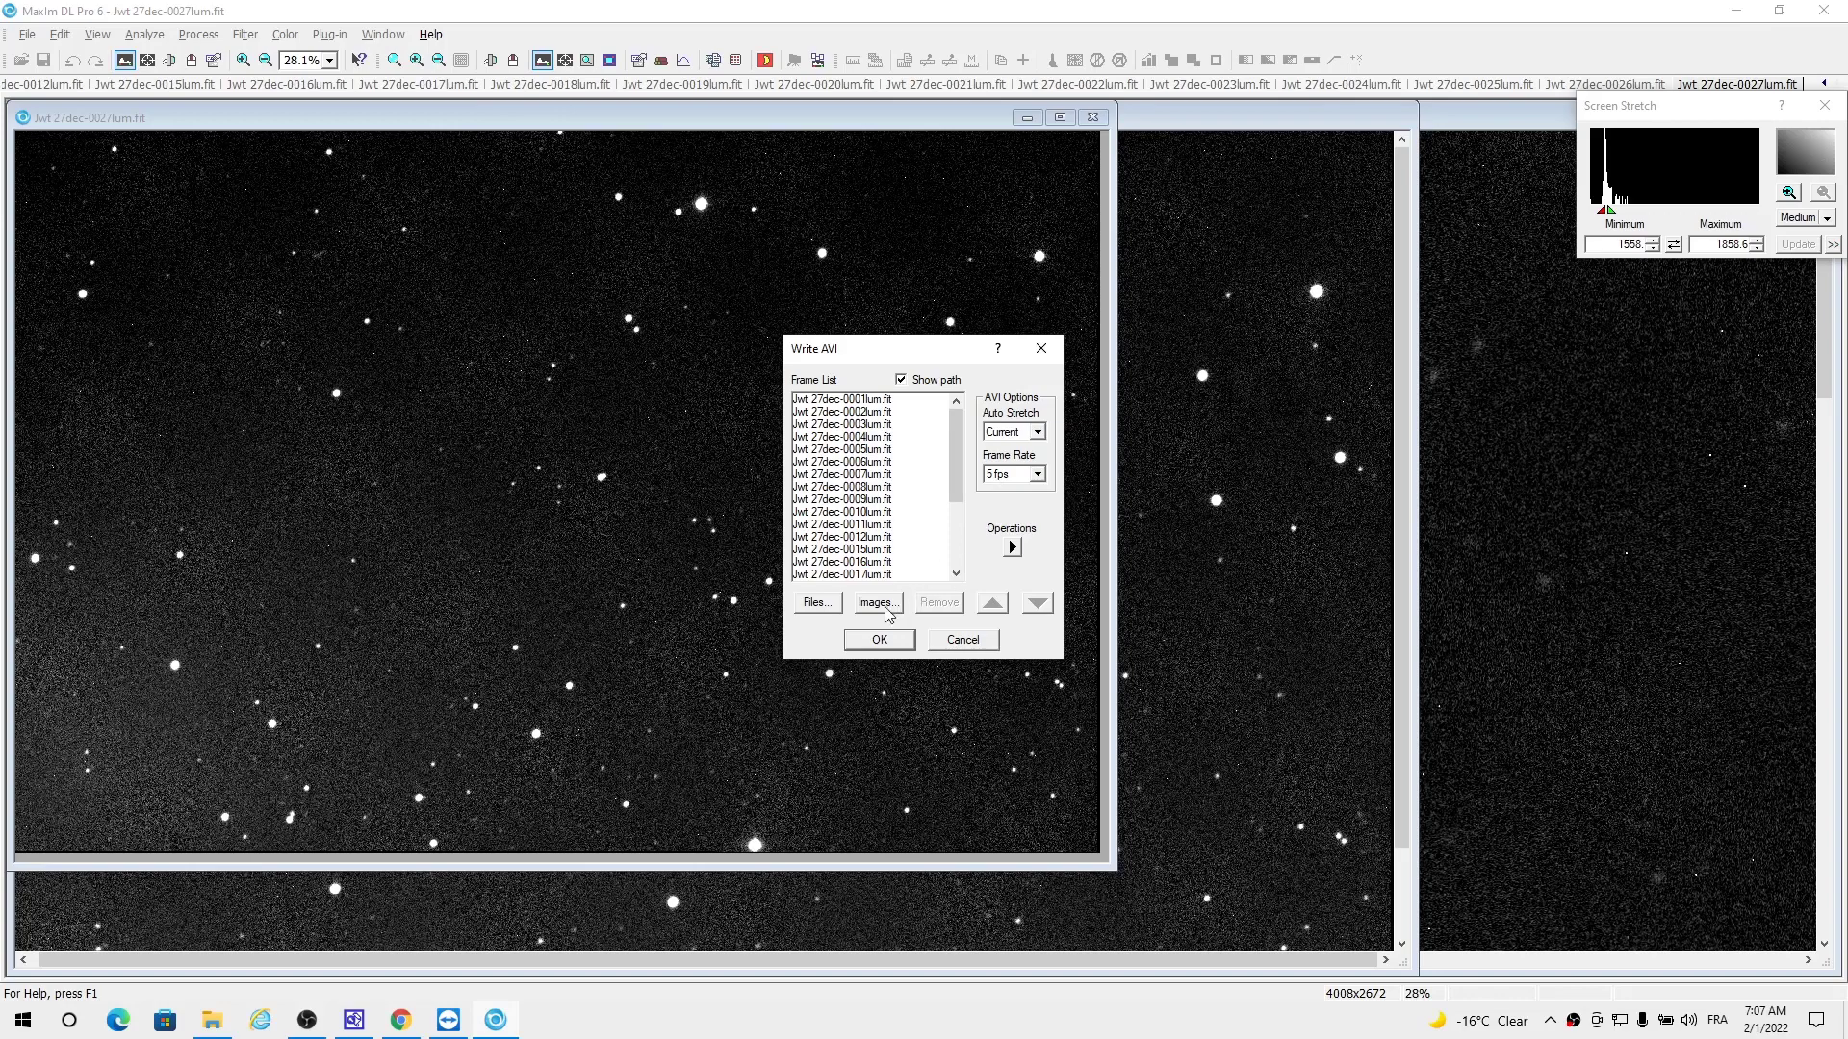
click(879, 640)
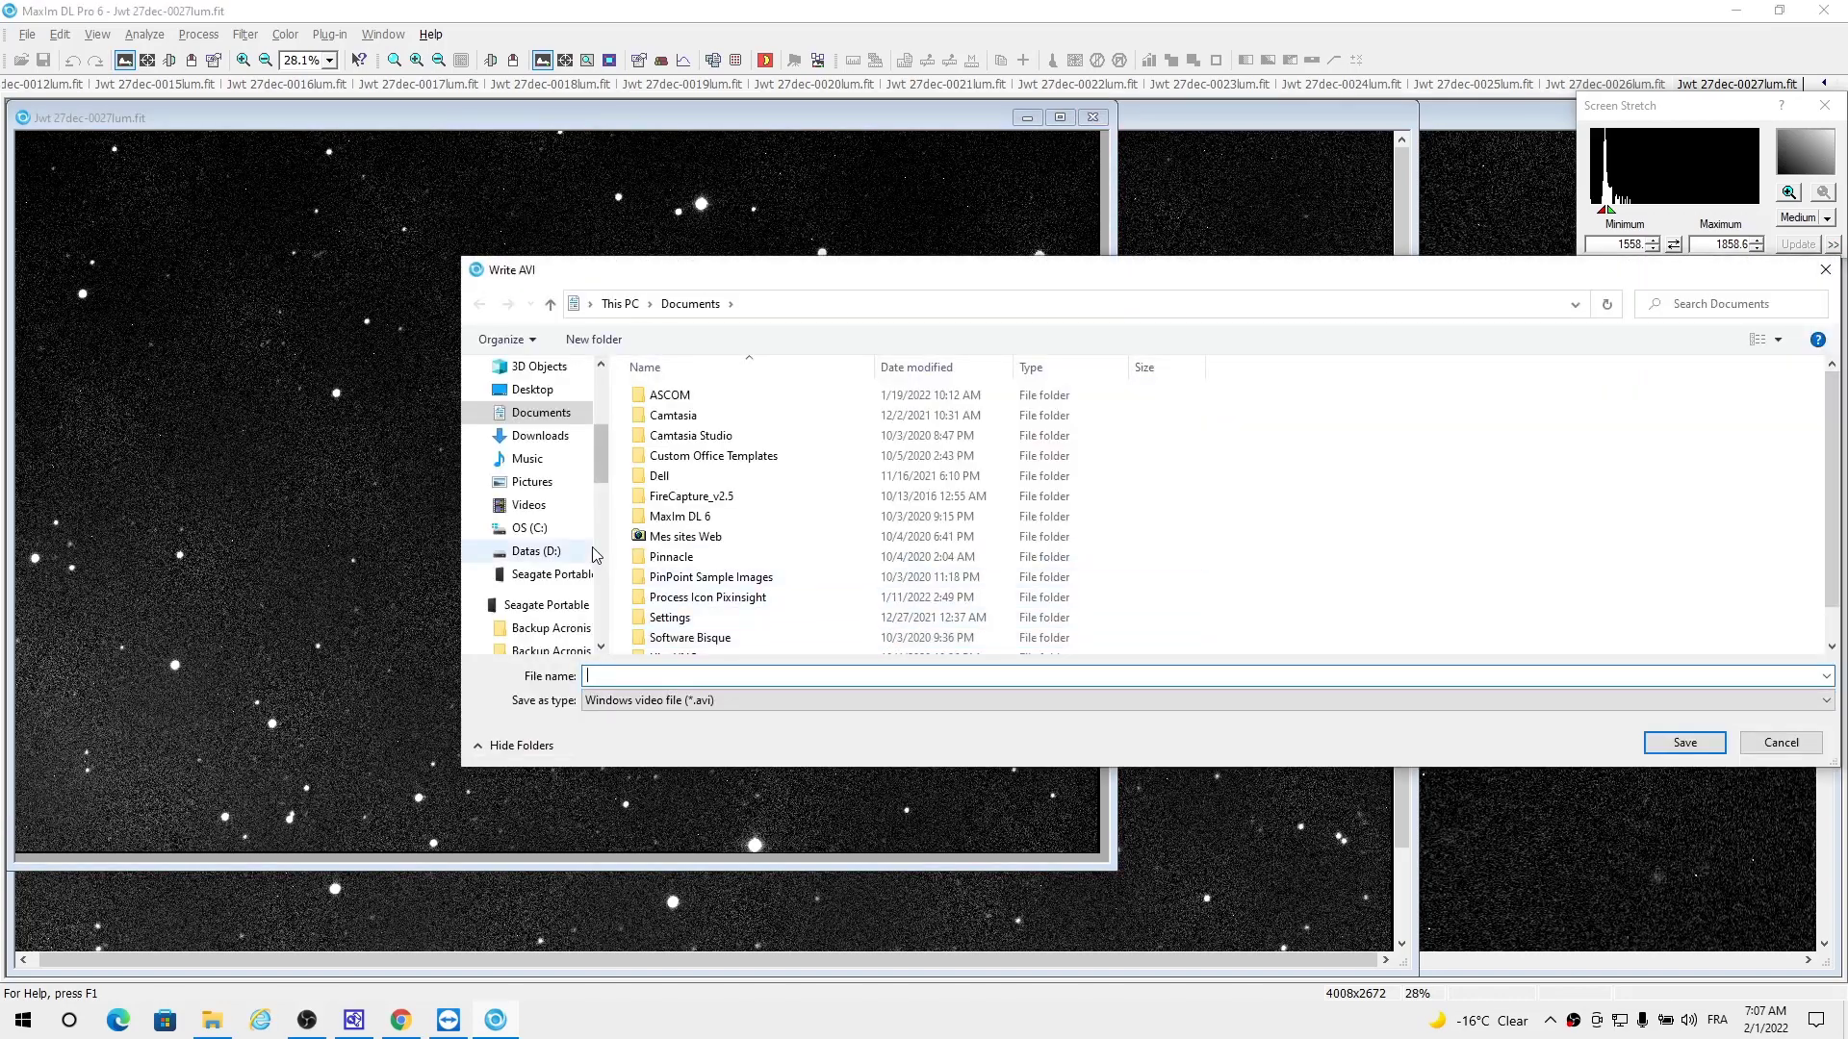
click(537, 393)
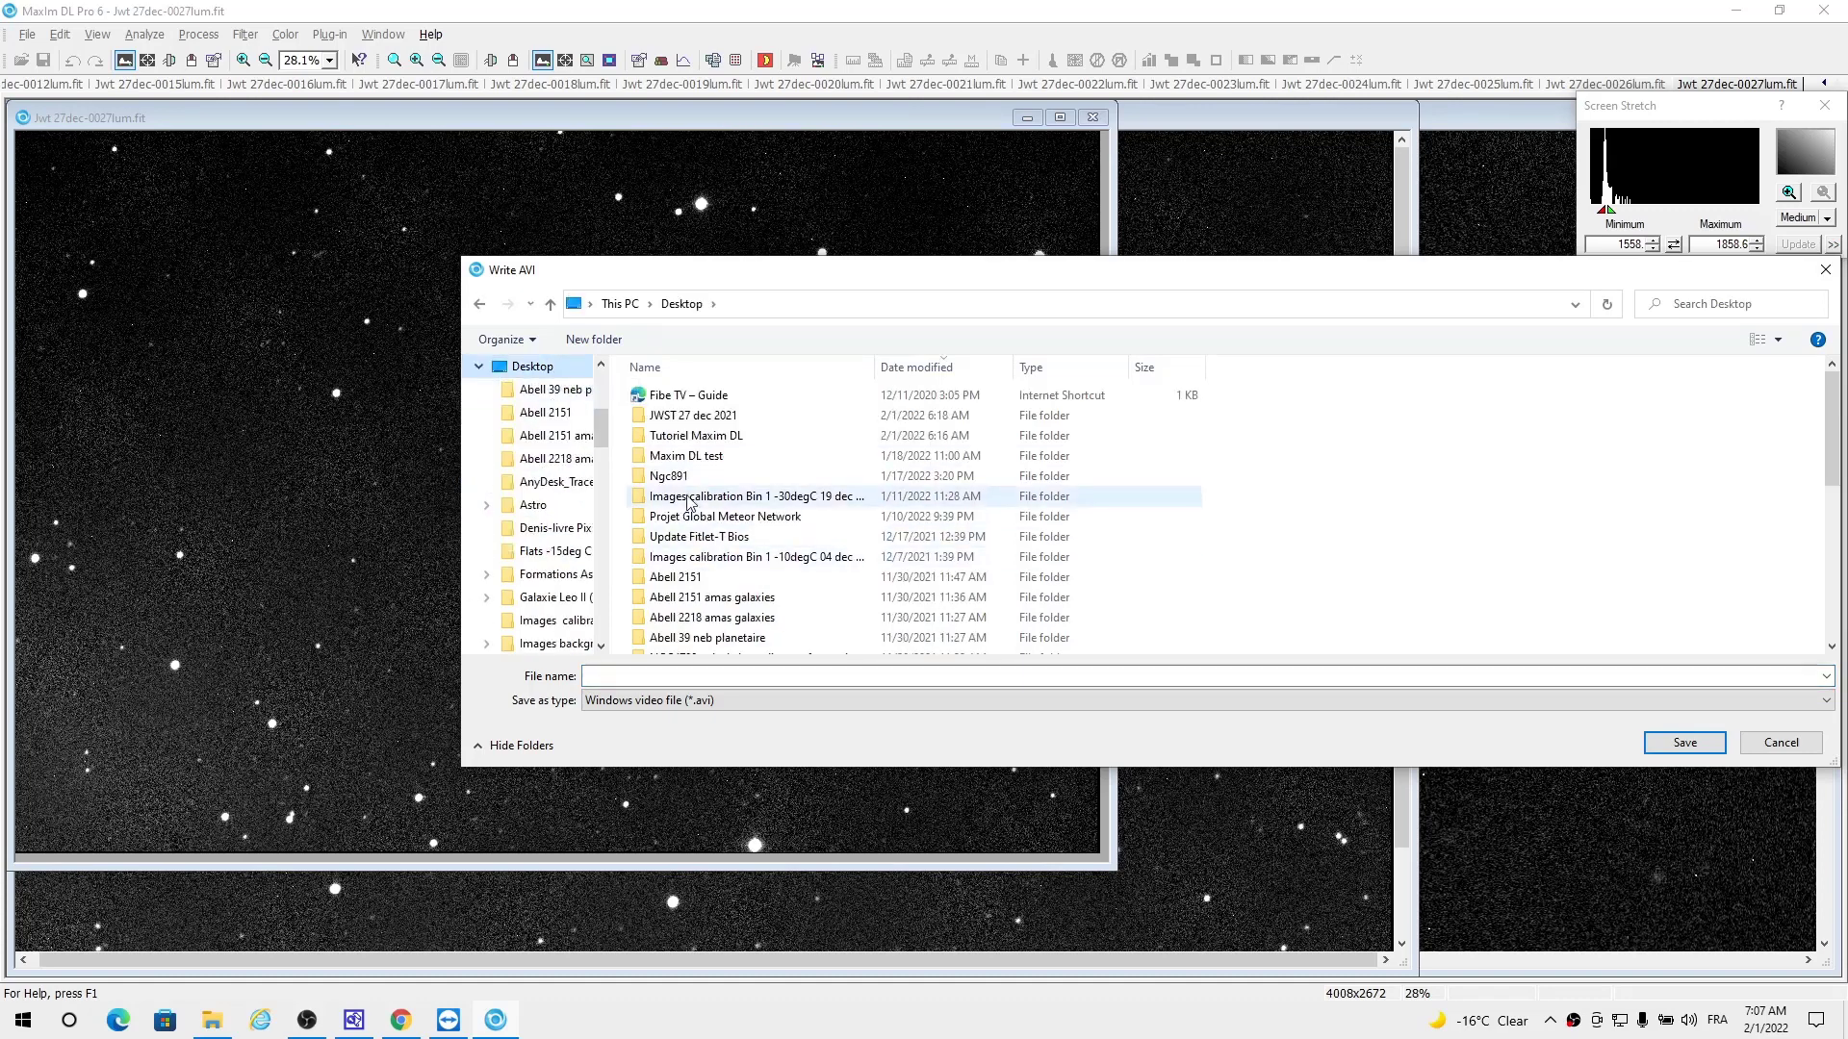
double_click(681, 420)
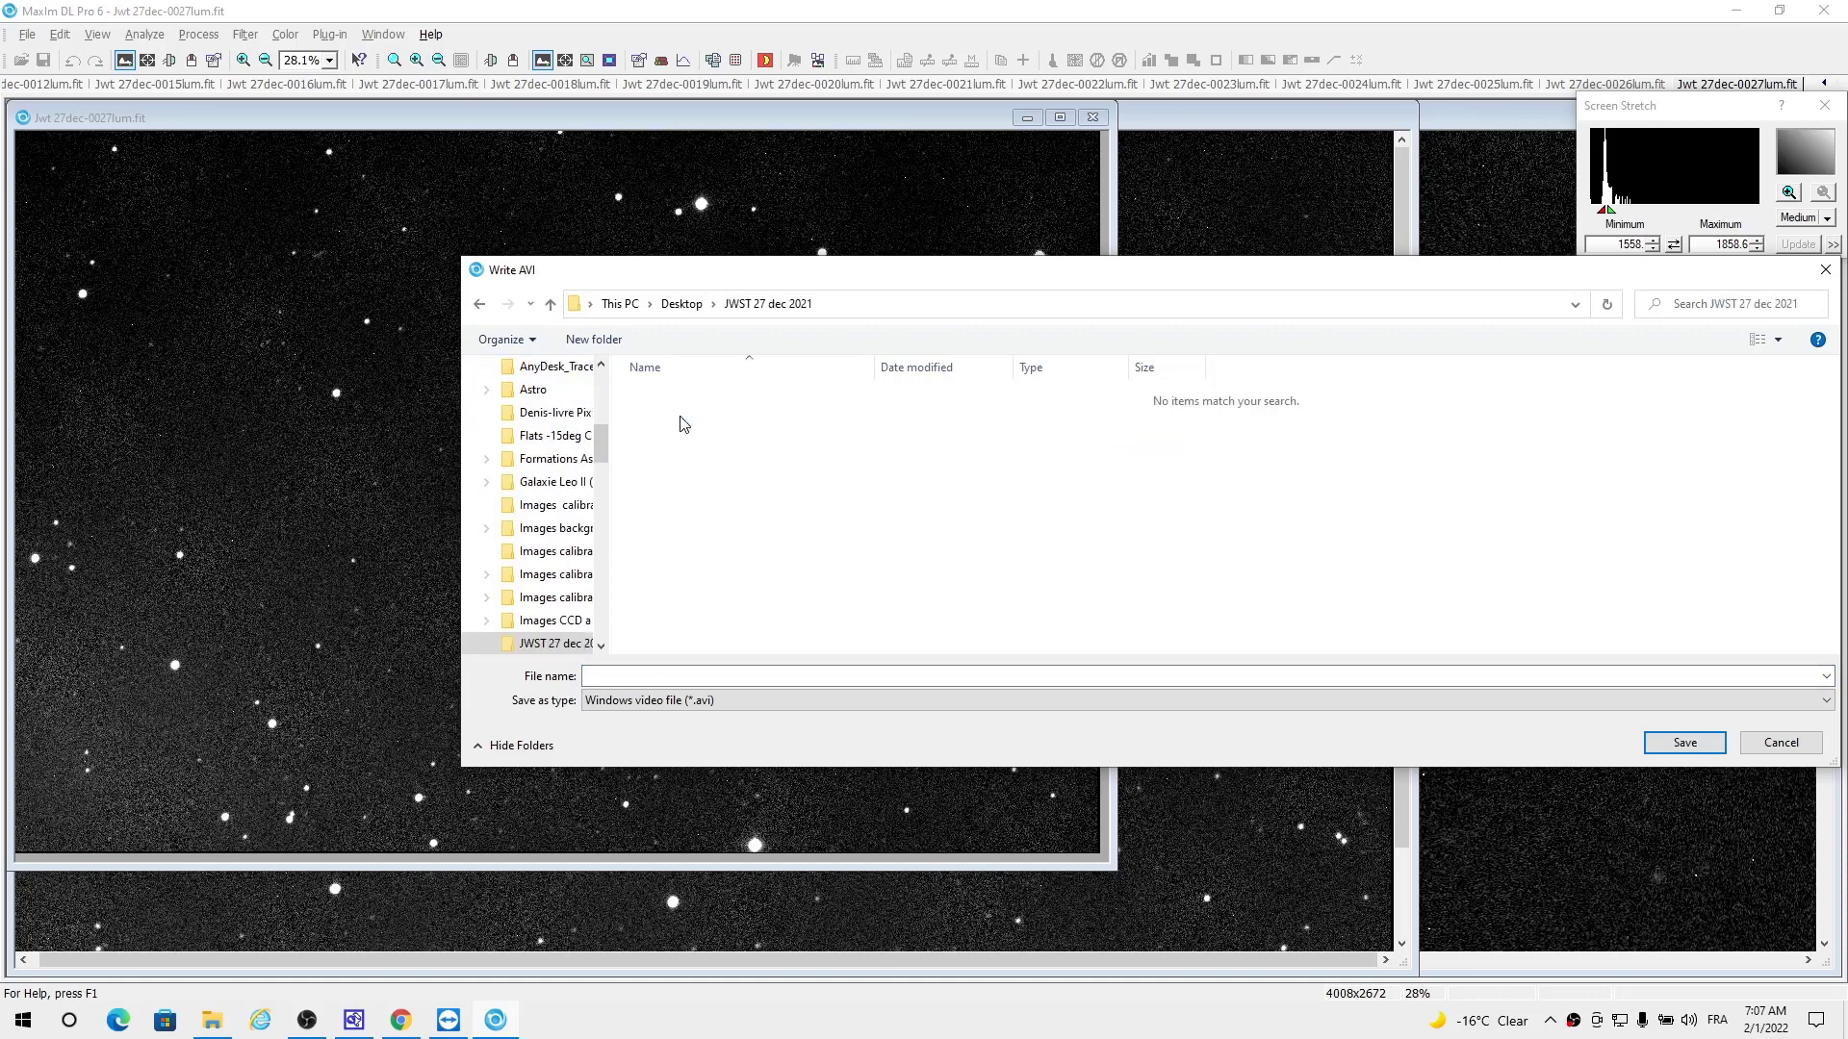
click(661, 672)
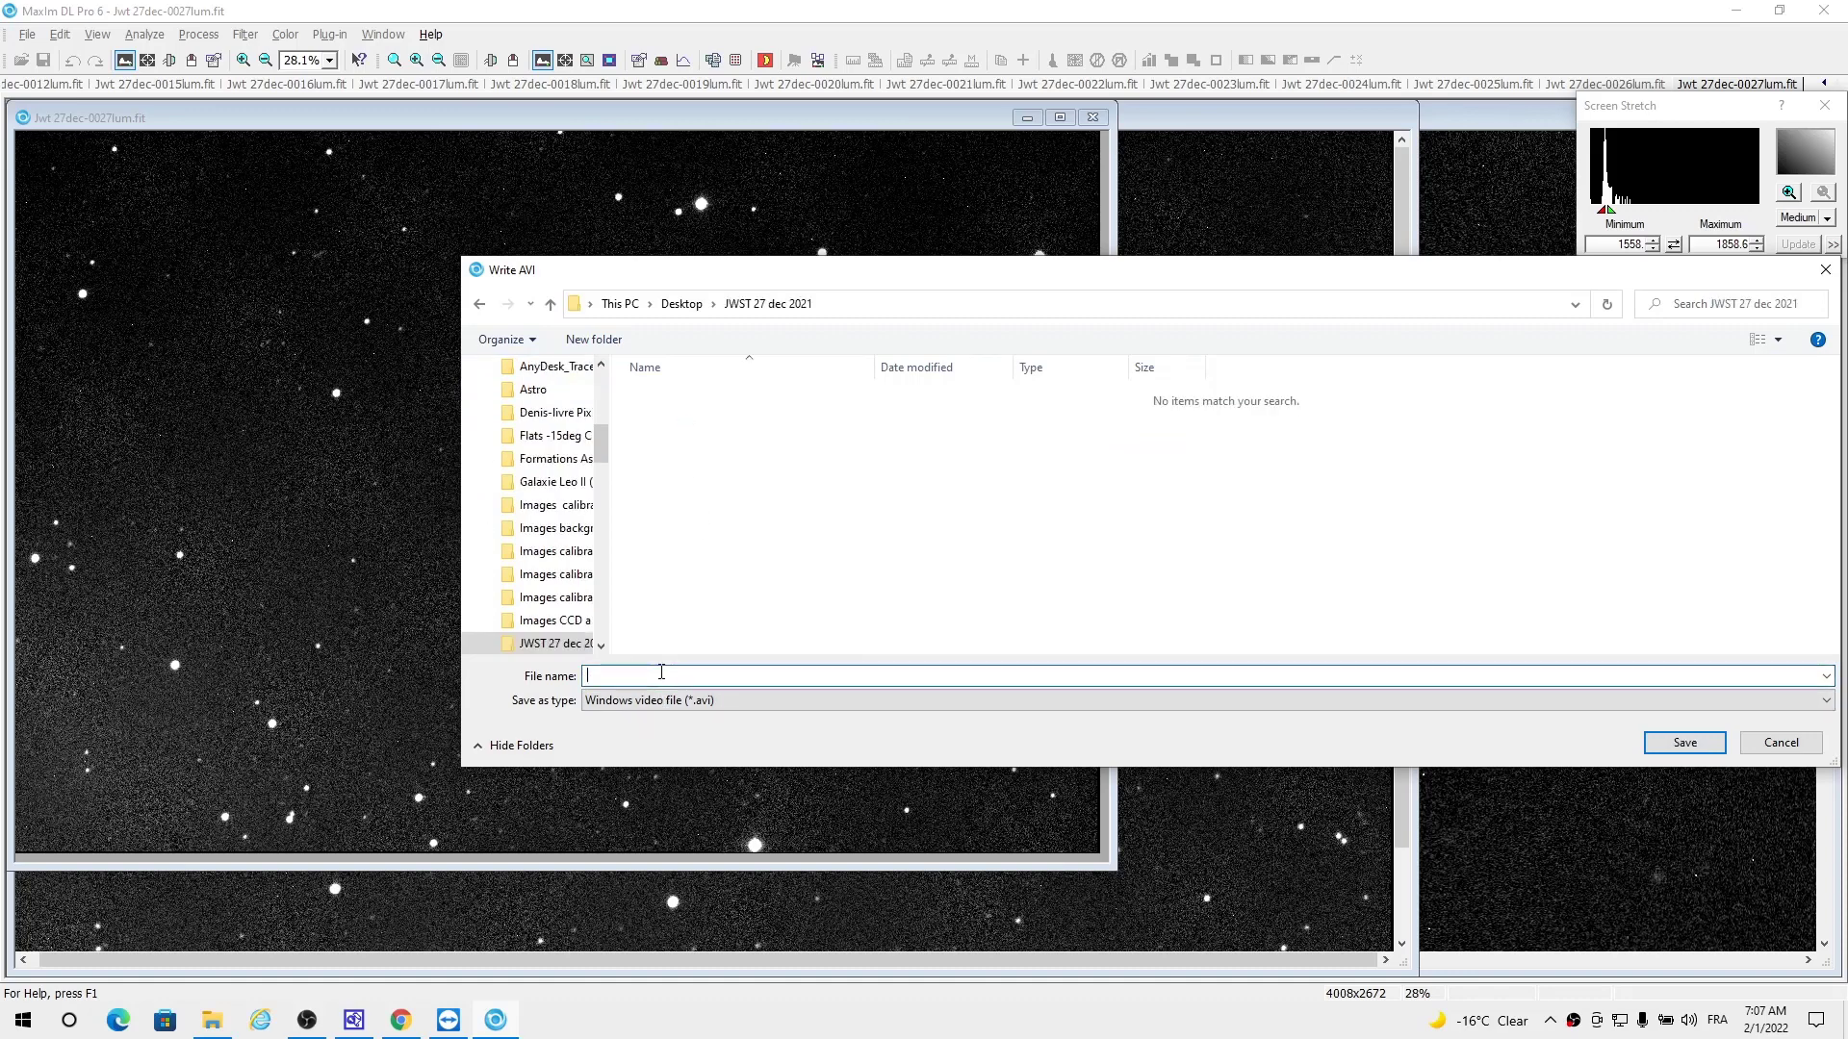
text(JWST animation)
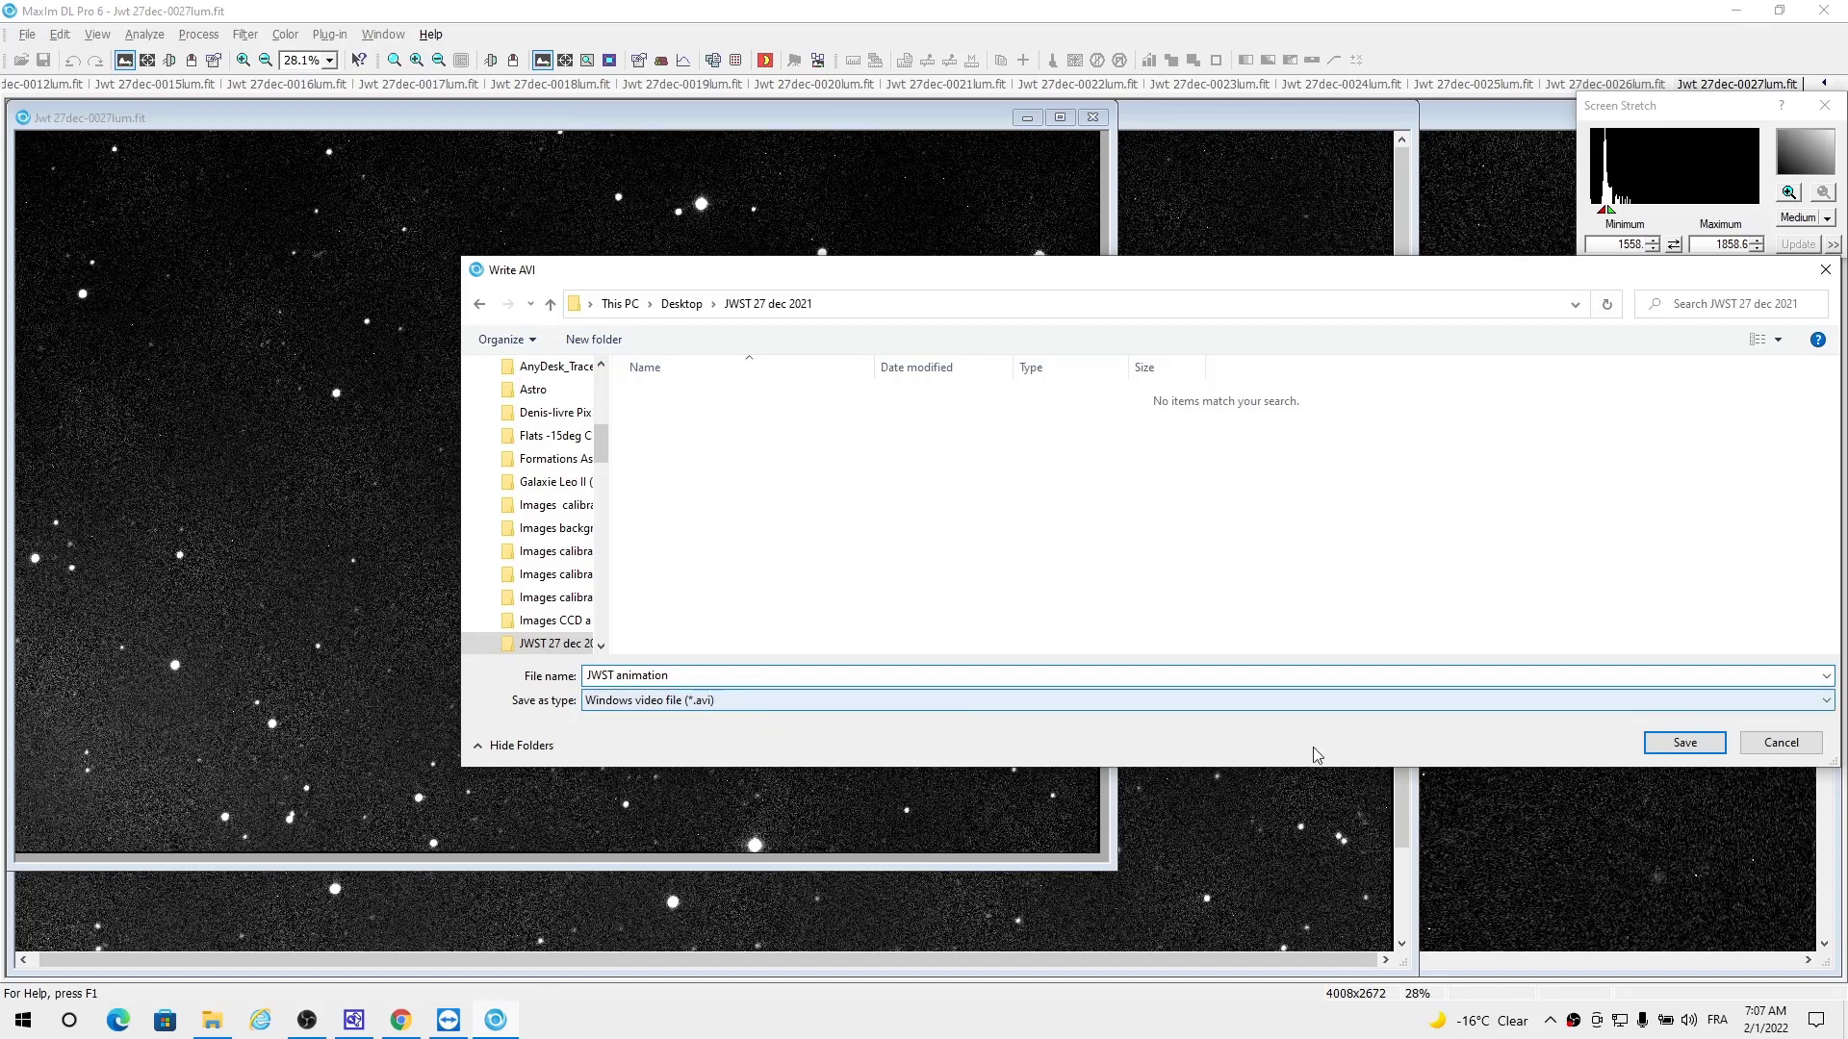
click(1683, 743)
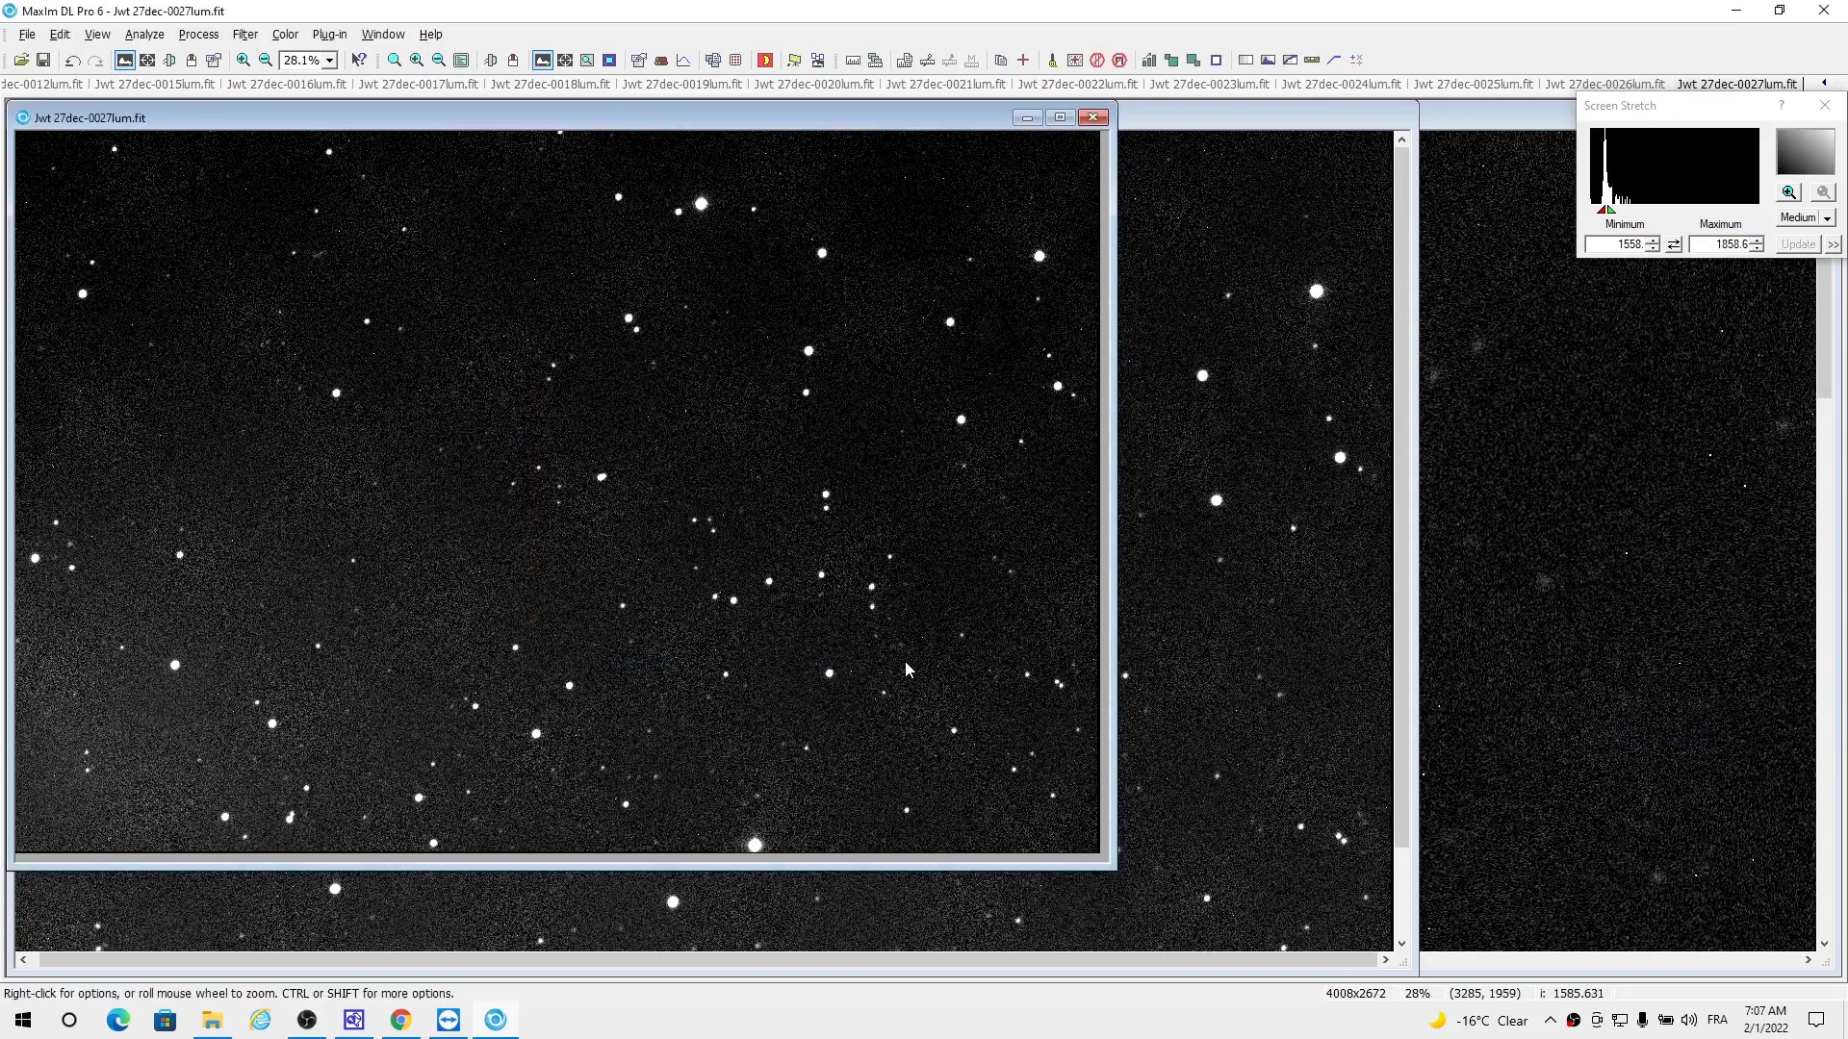
- Open JWST animation.avi from the JWST 27 dec 2021 folder in File Explorer and watch it full screen in VLC
click(210, 1022)
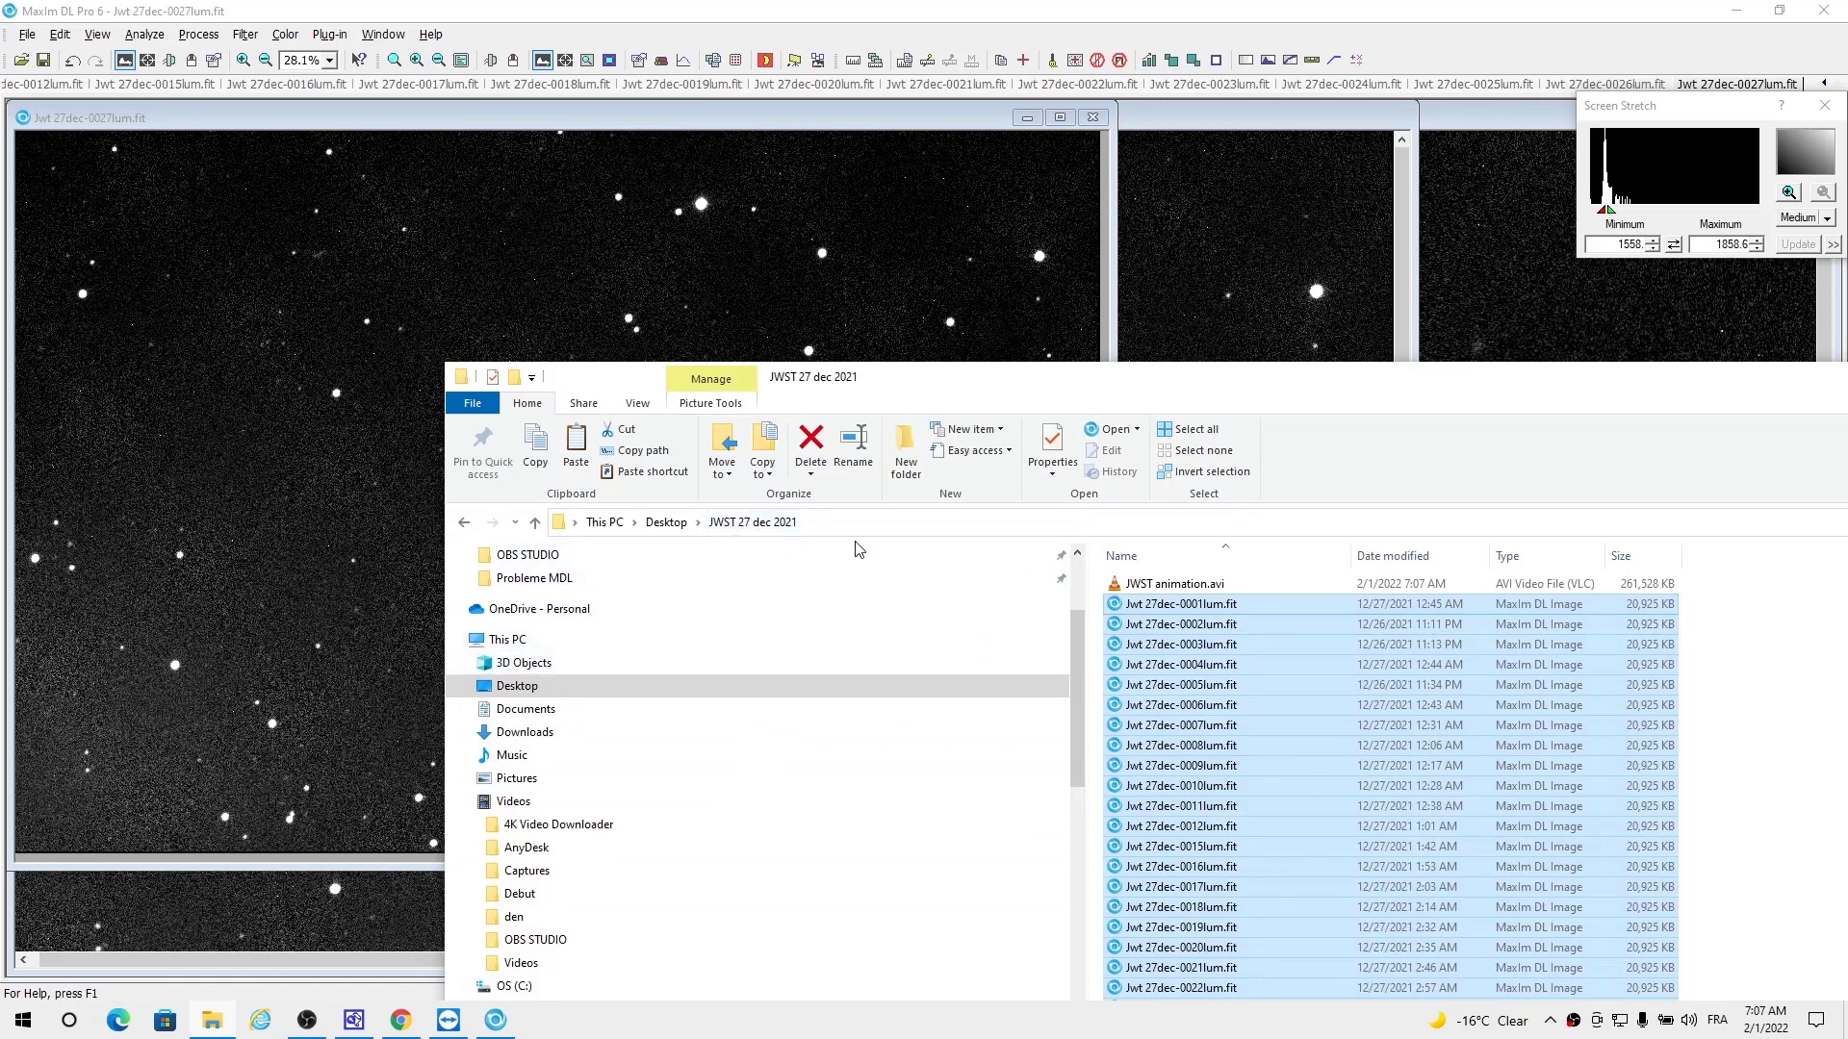
mouse_move(1142, 592)
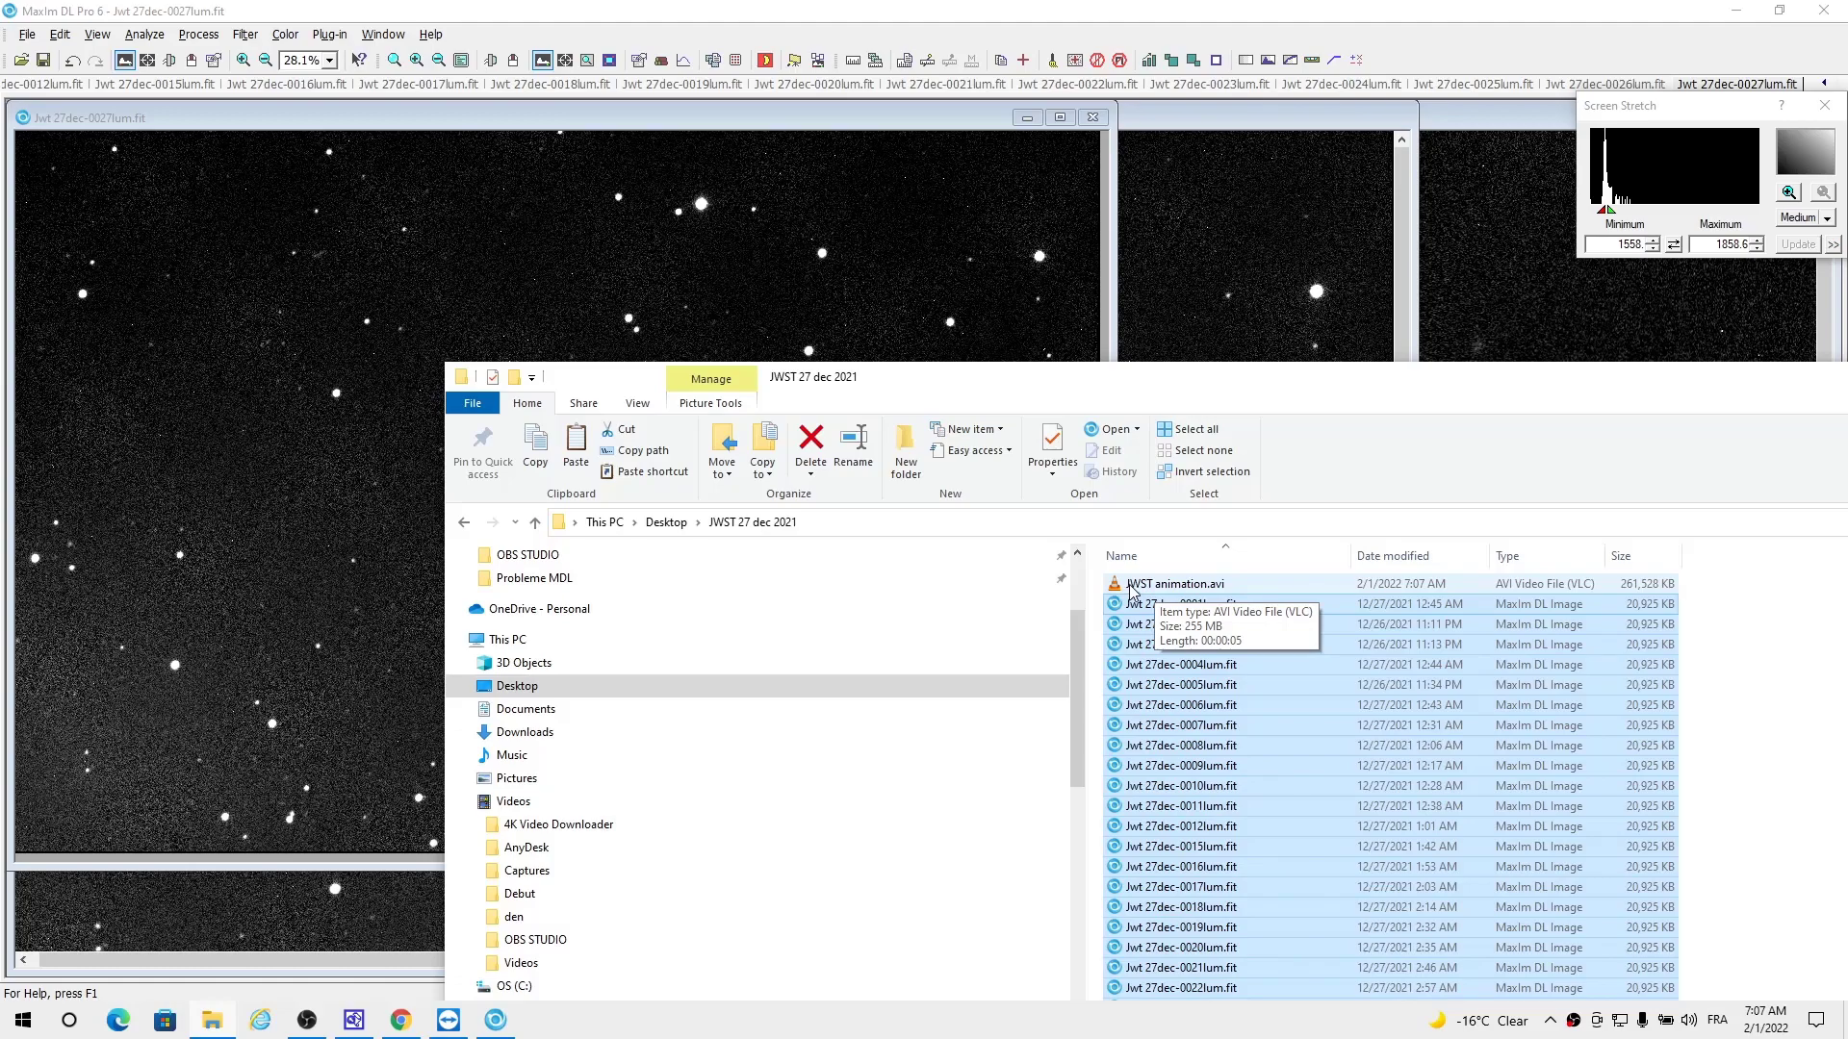
double_click(1132, 589)
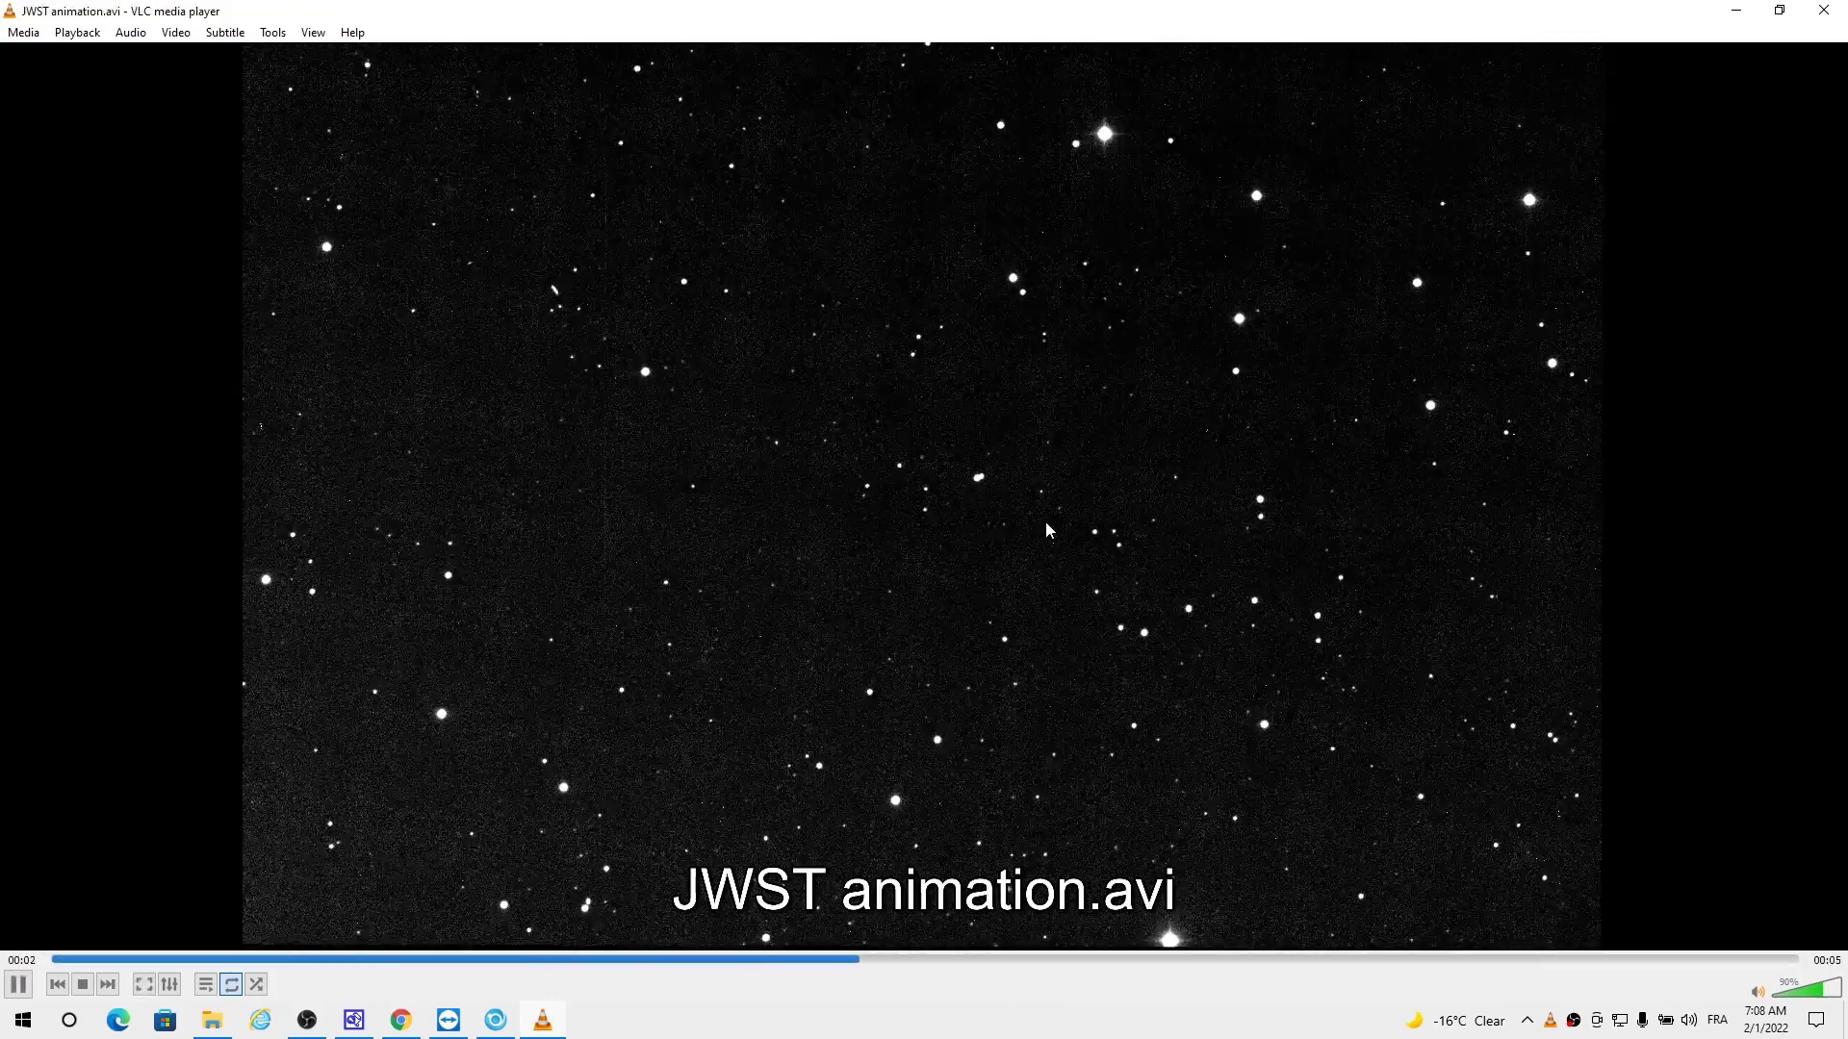
double_click(1045, 521)
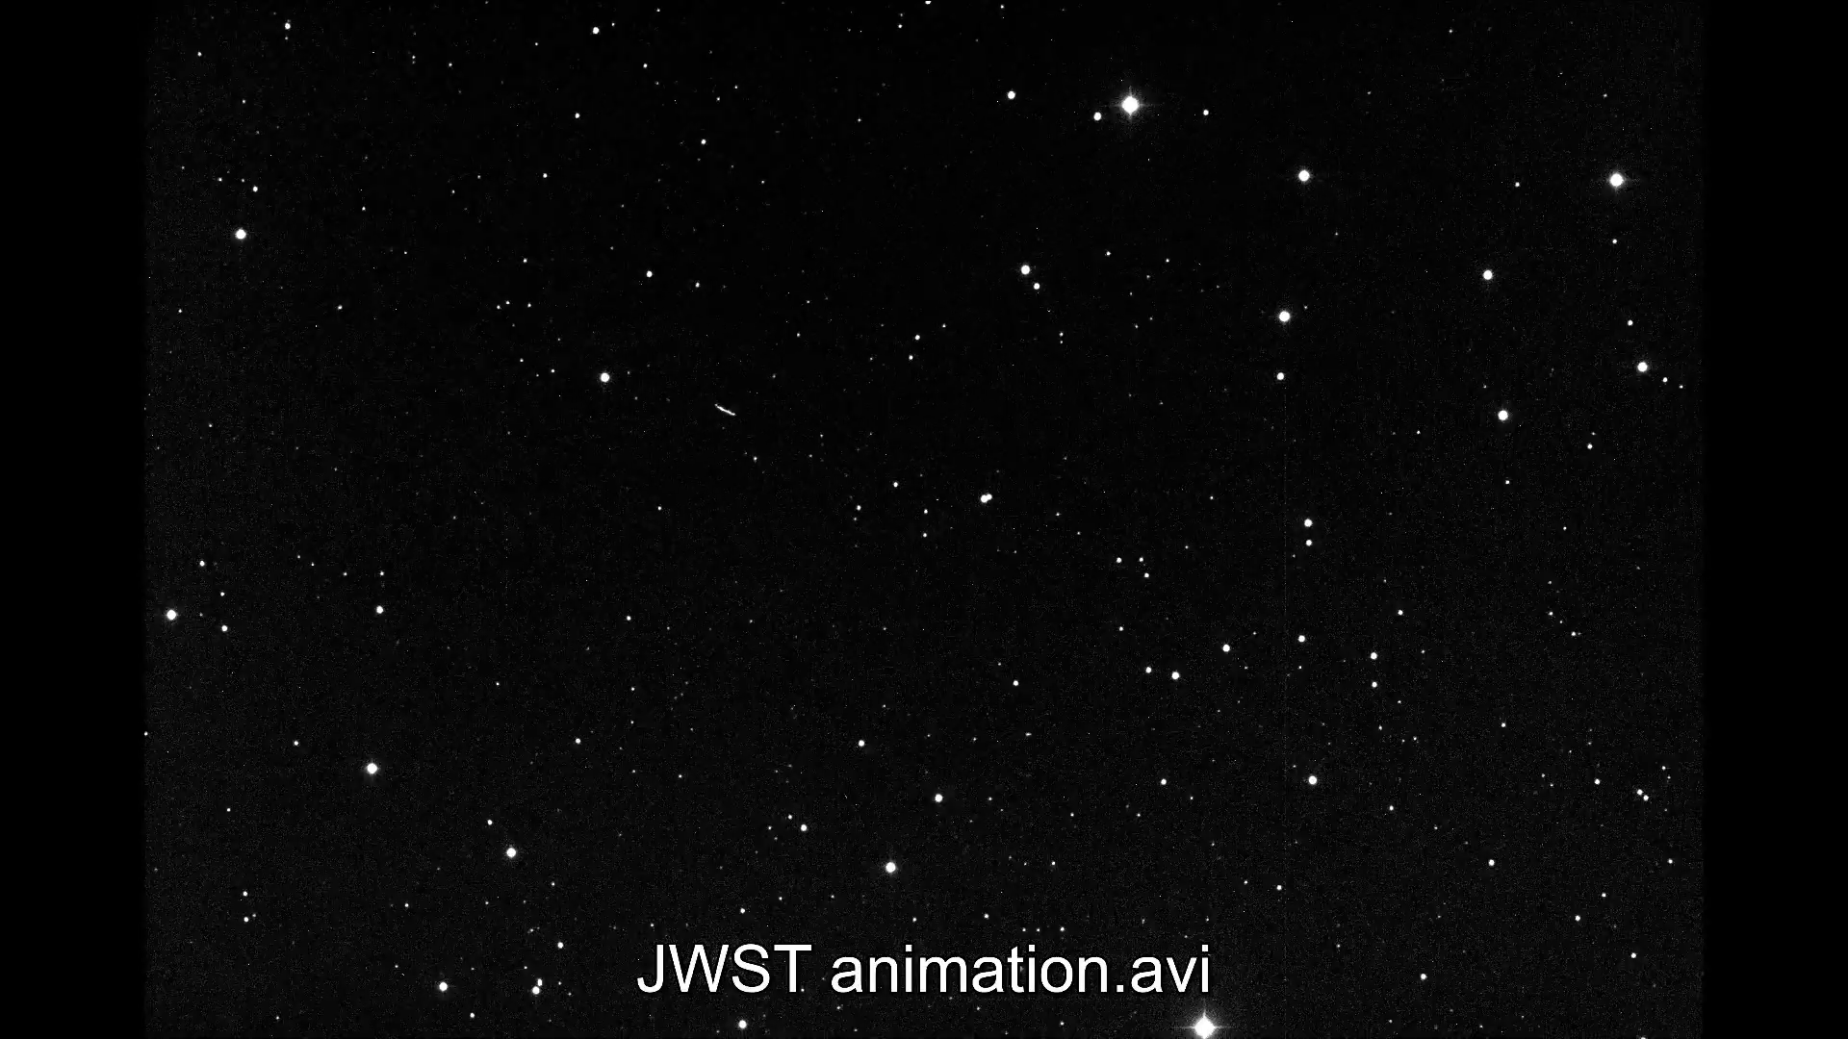
mouse_move(1398, 285)
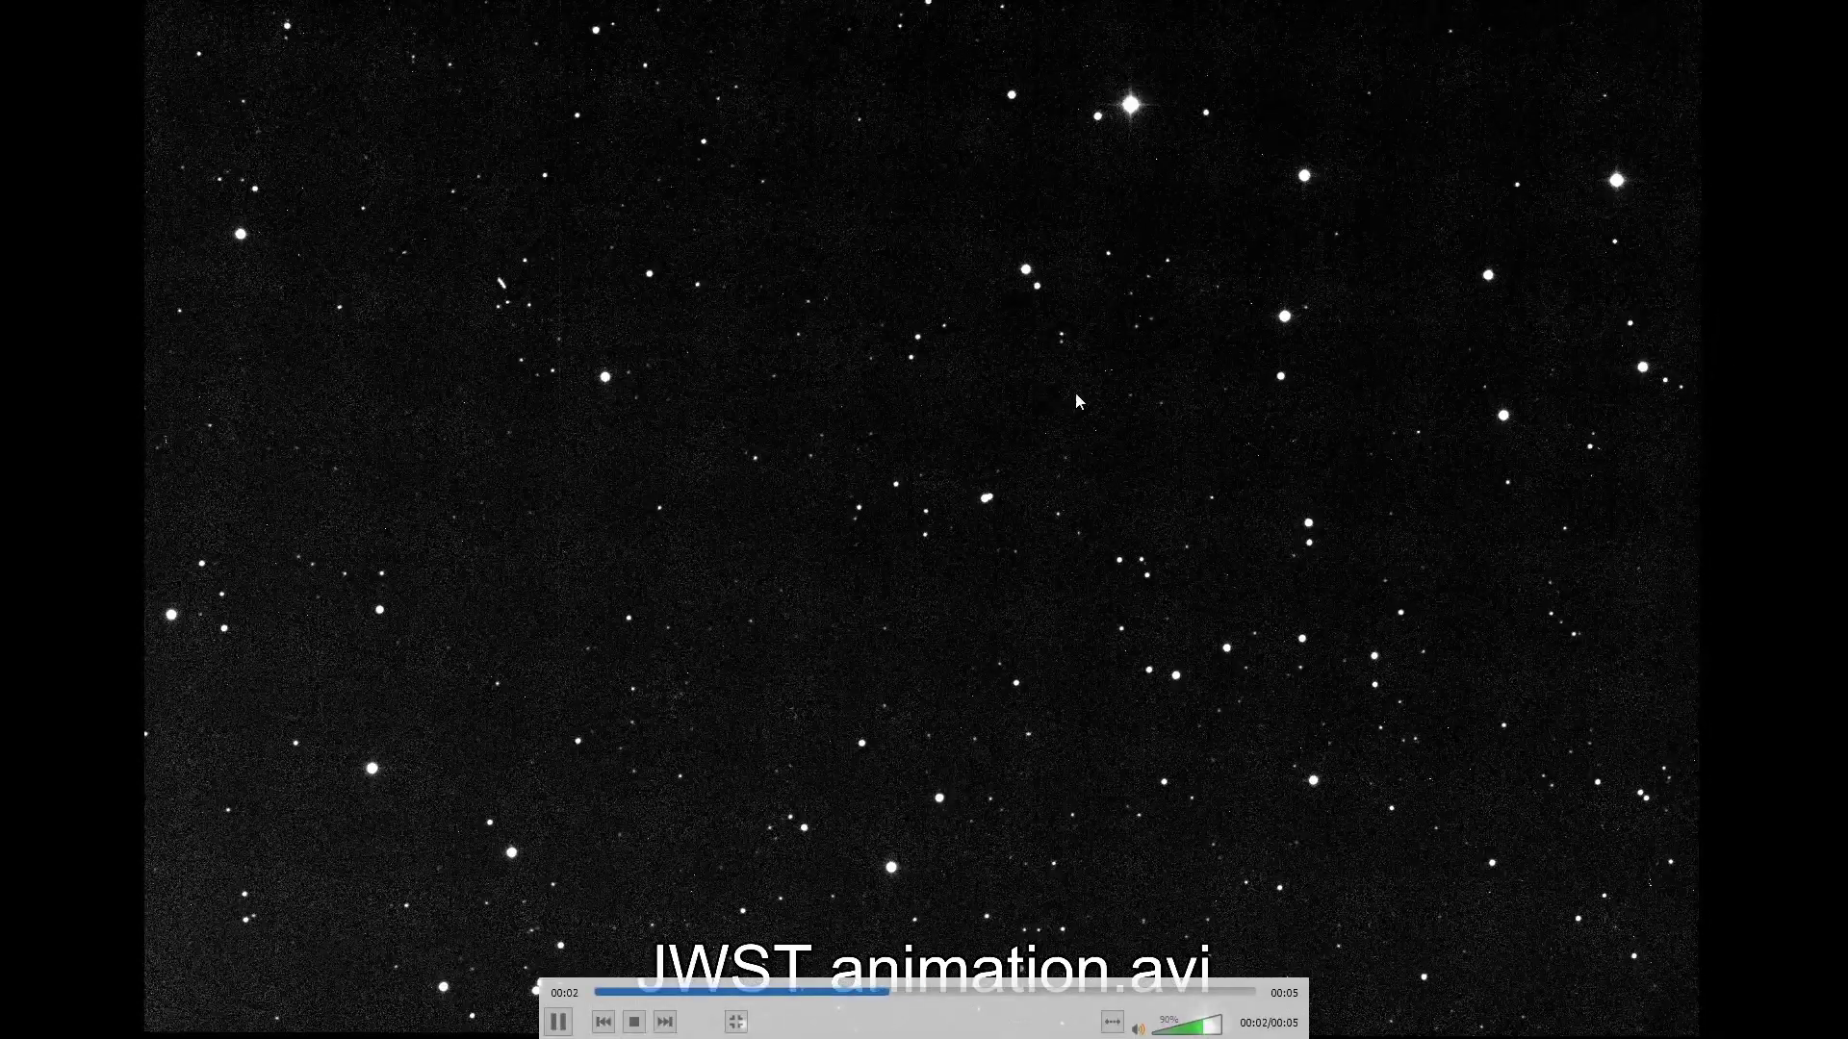
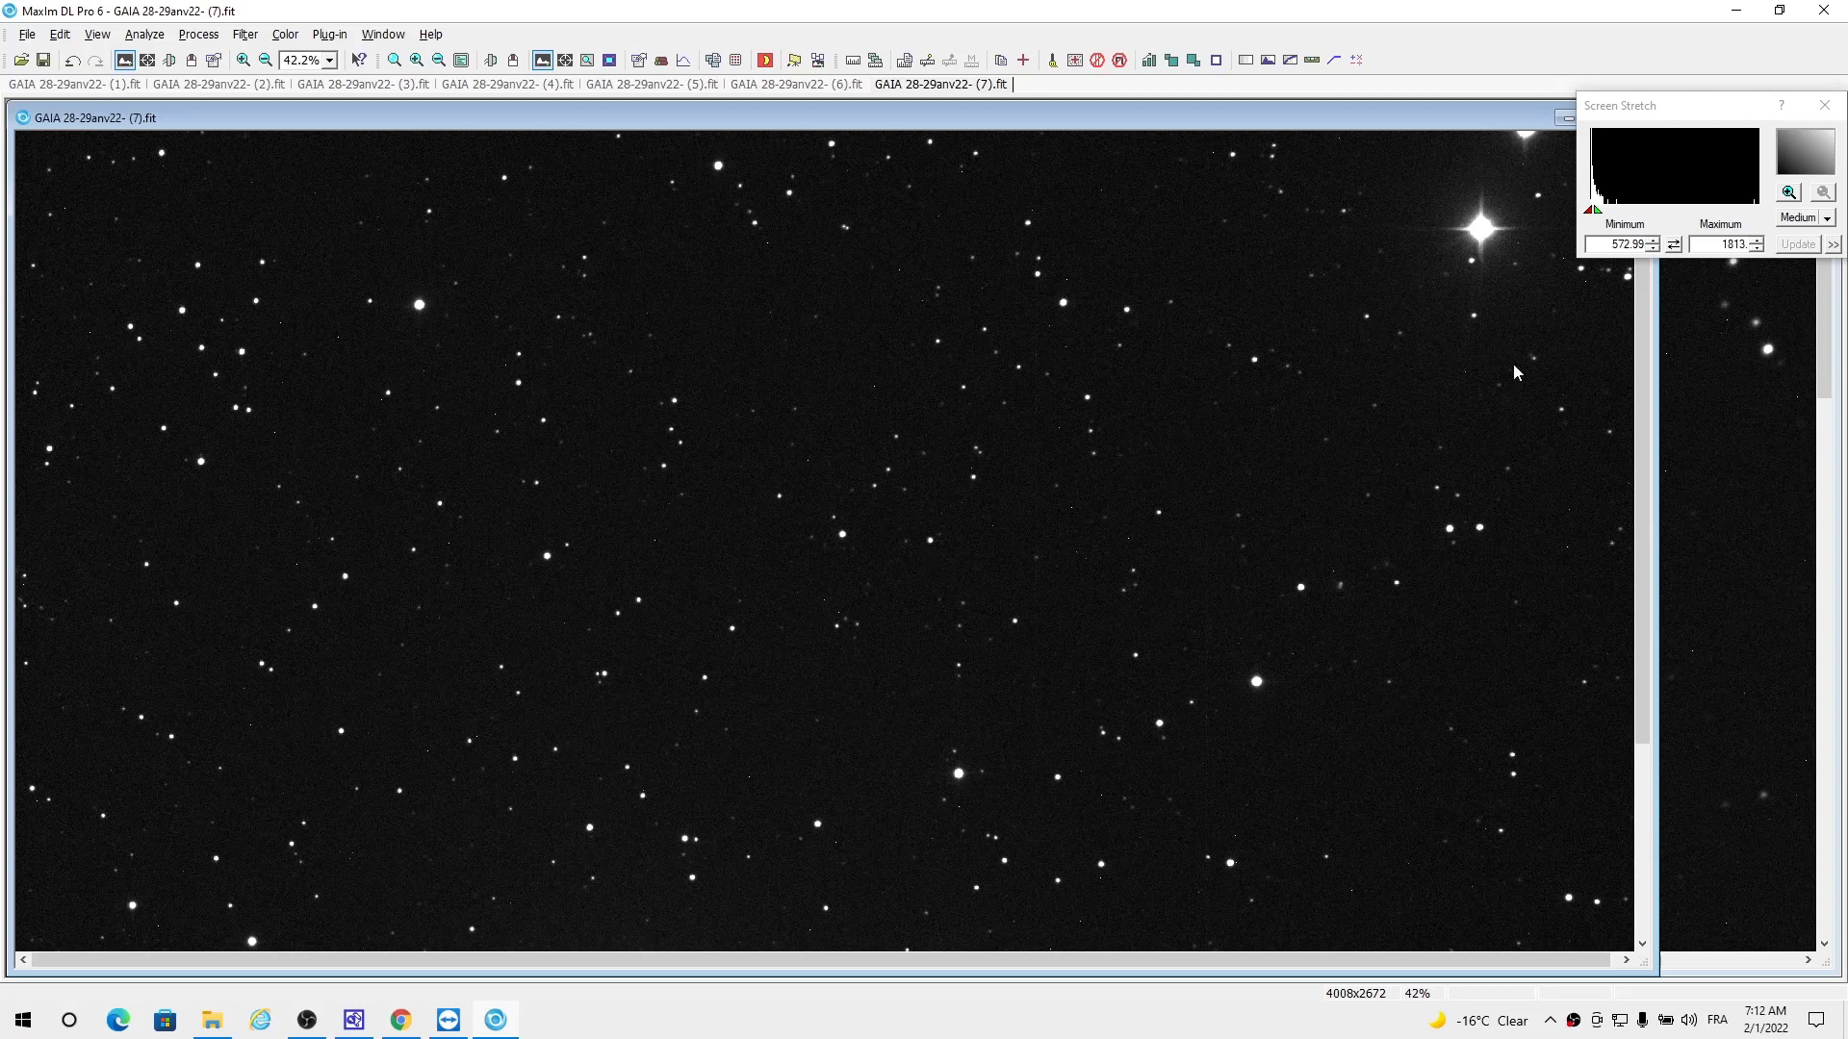
- Invert the display of GAIA 28-29anv22- (7).fit by swapping the stretch limits and reduce the minimum to 941.76
click(1673, 244)
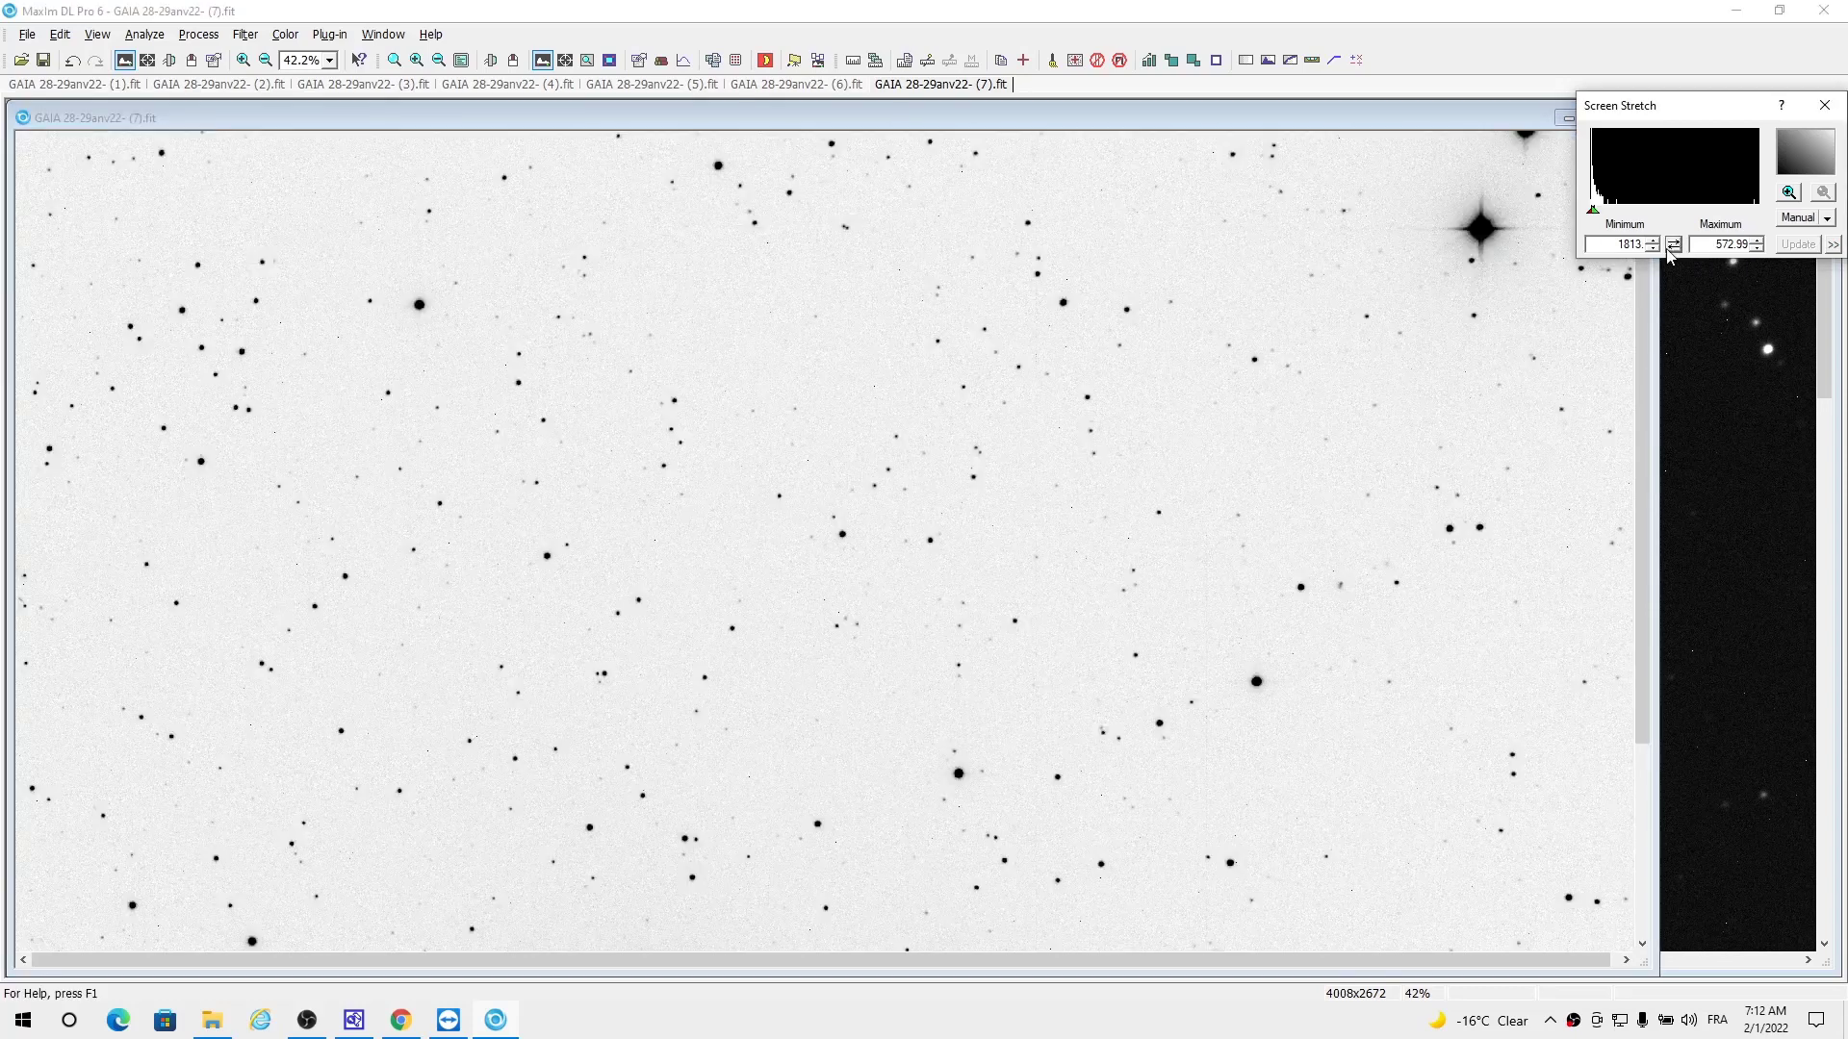
click(1652, 248)
click(1652, 248)
click(1652, 248)
click(1653, 248)
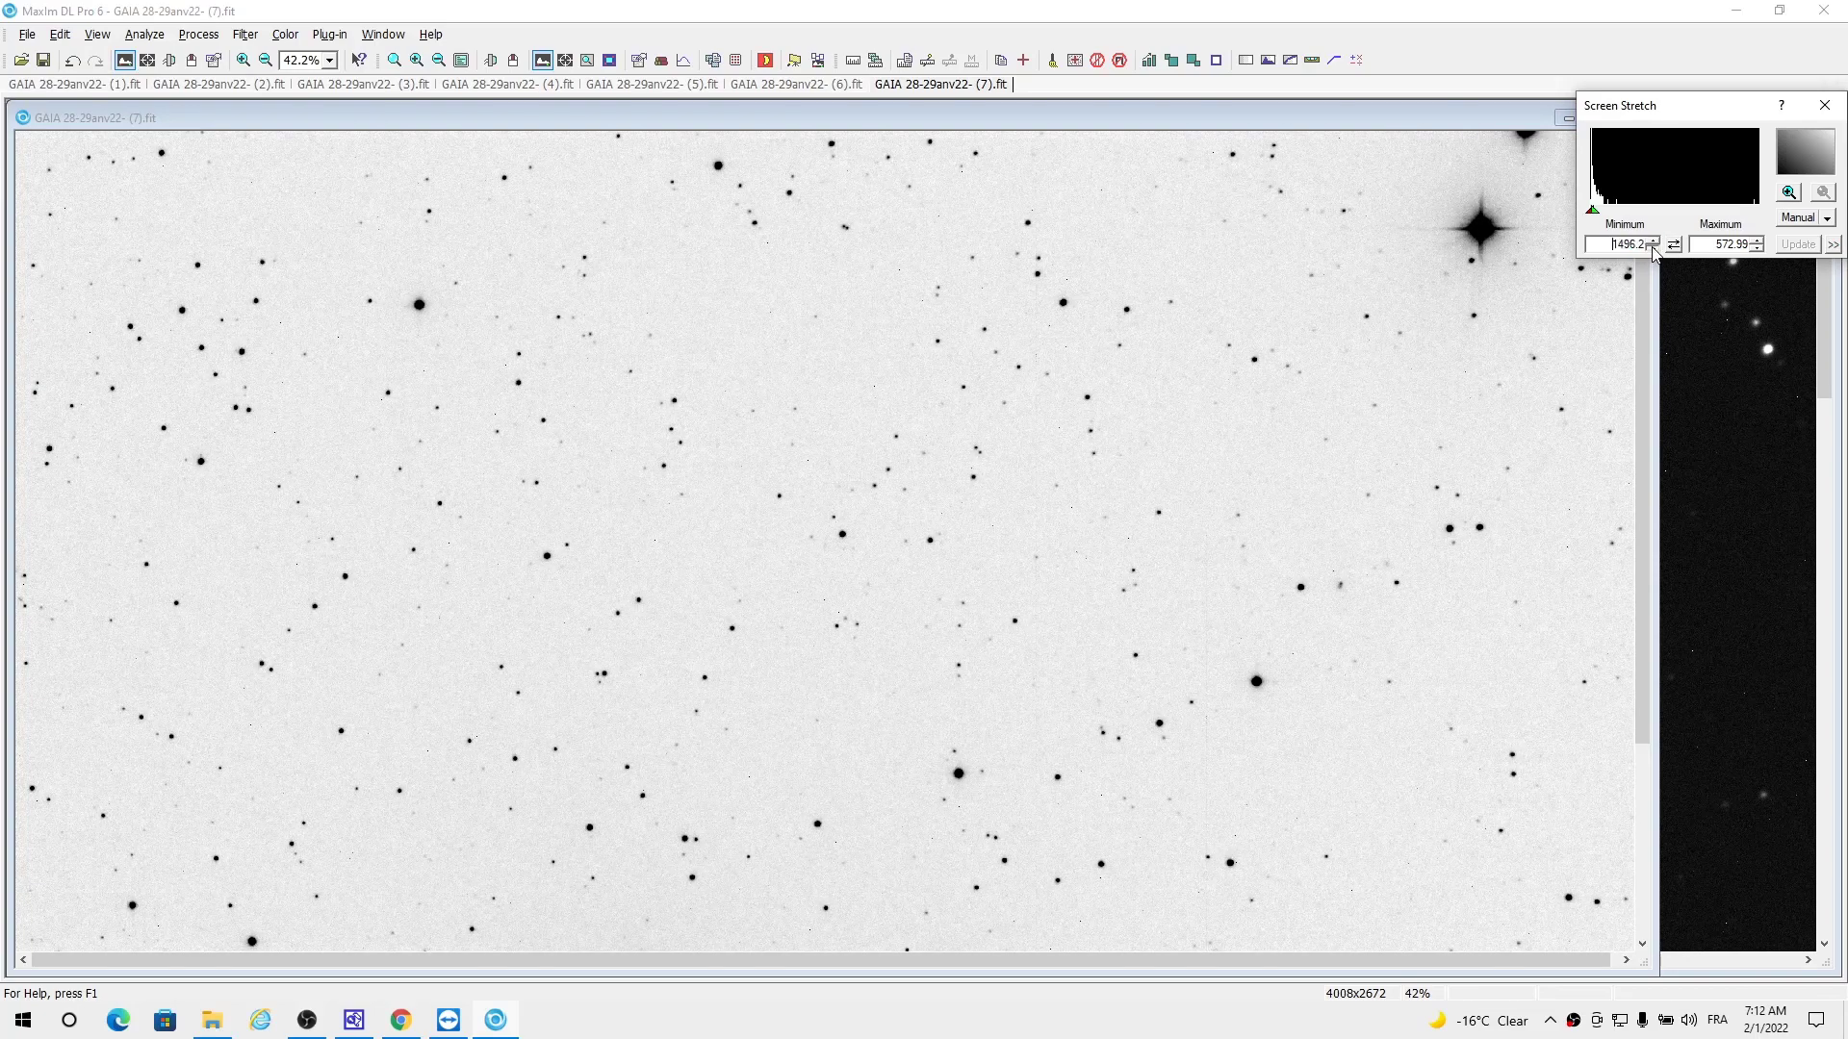
click(1652, 248)
click(1652, 248)
click(1652, 248)
click(1652, 249)
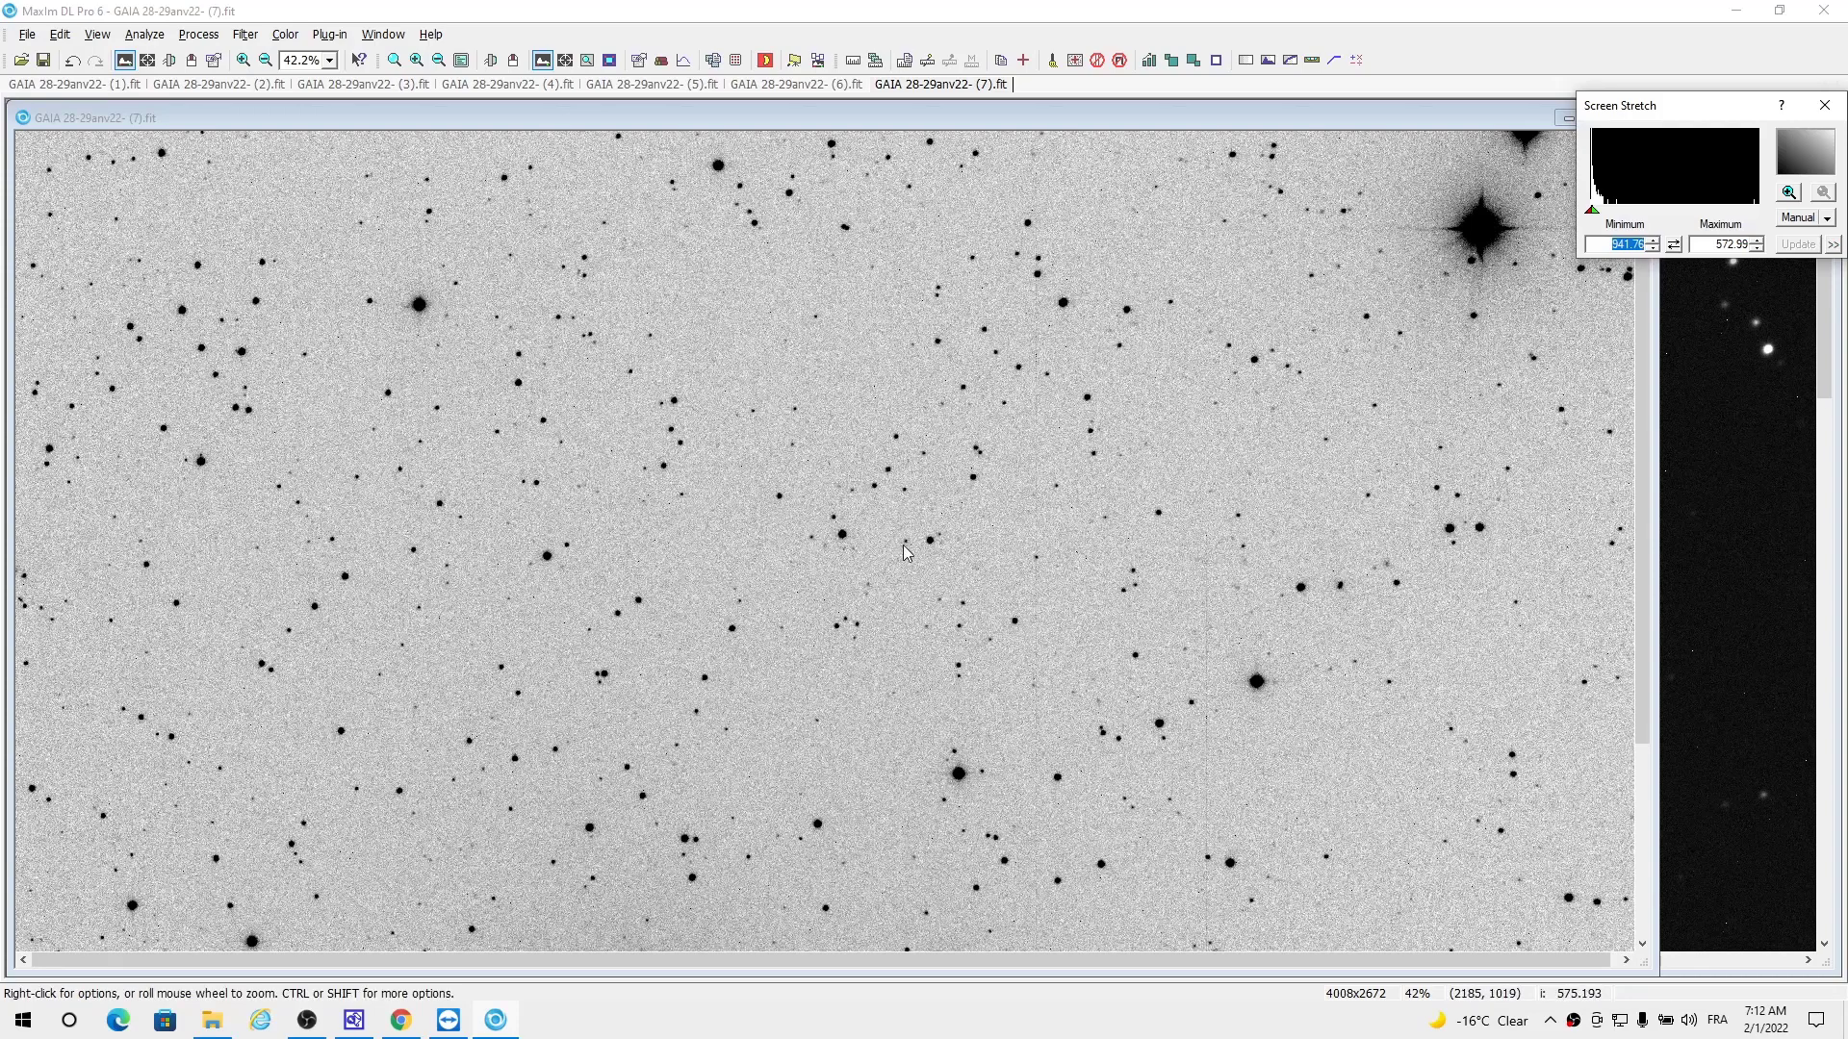
- Equalize the screen stretch across all GAIA 28-29anv22 images and check images (3) and (4)
click(97, 36)
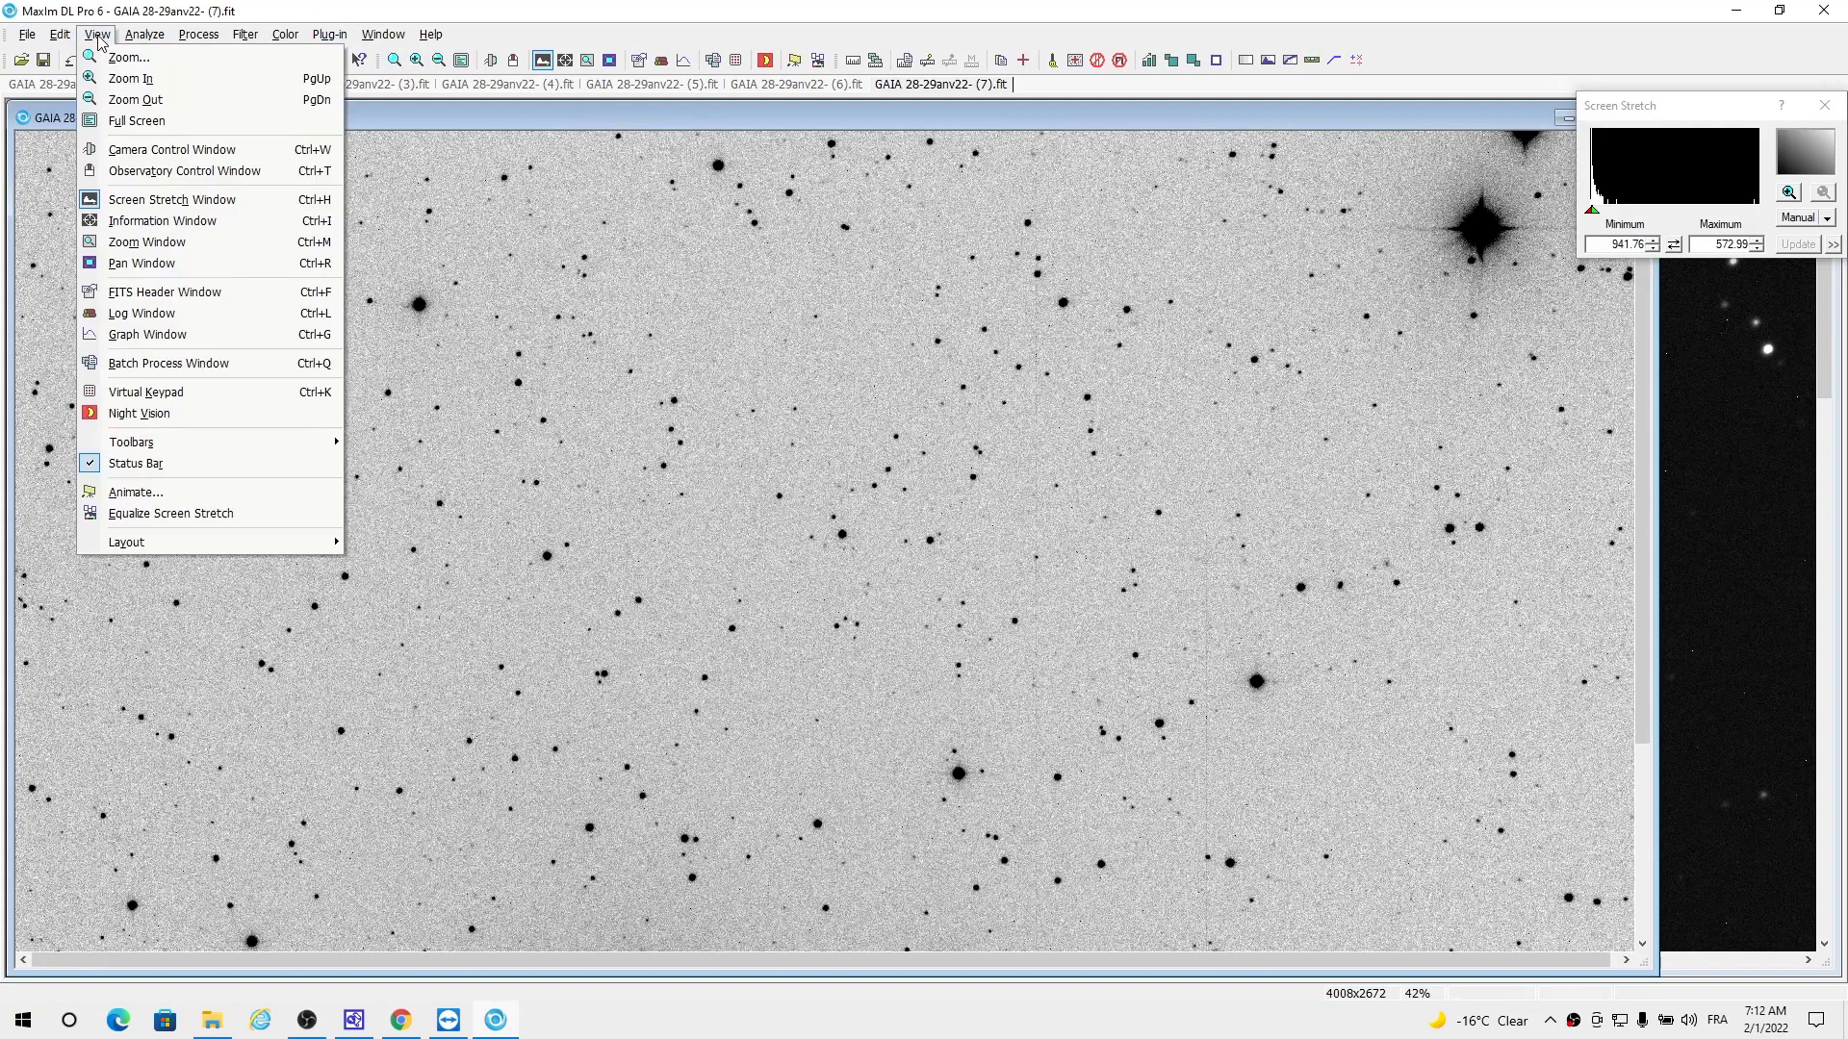
click(158, 514)
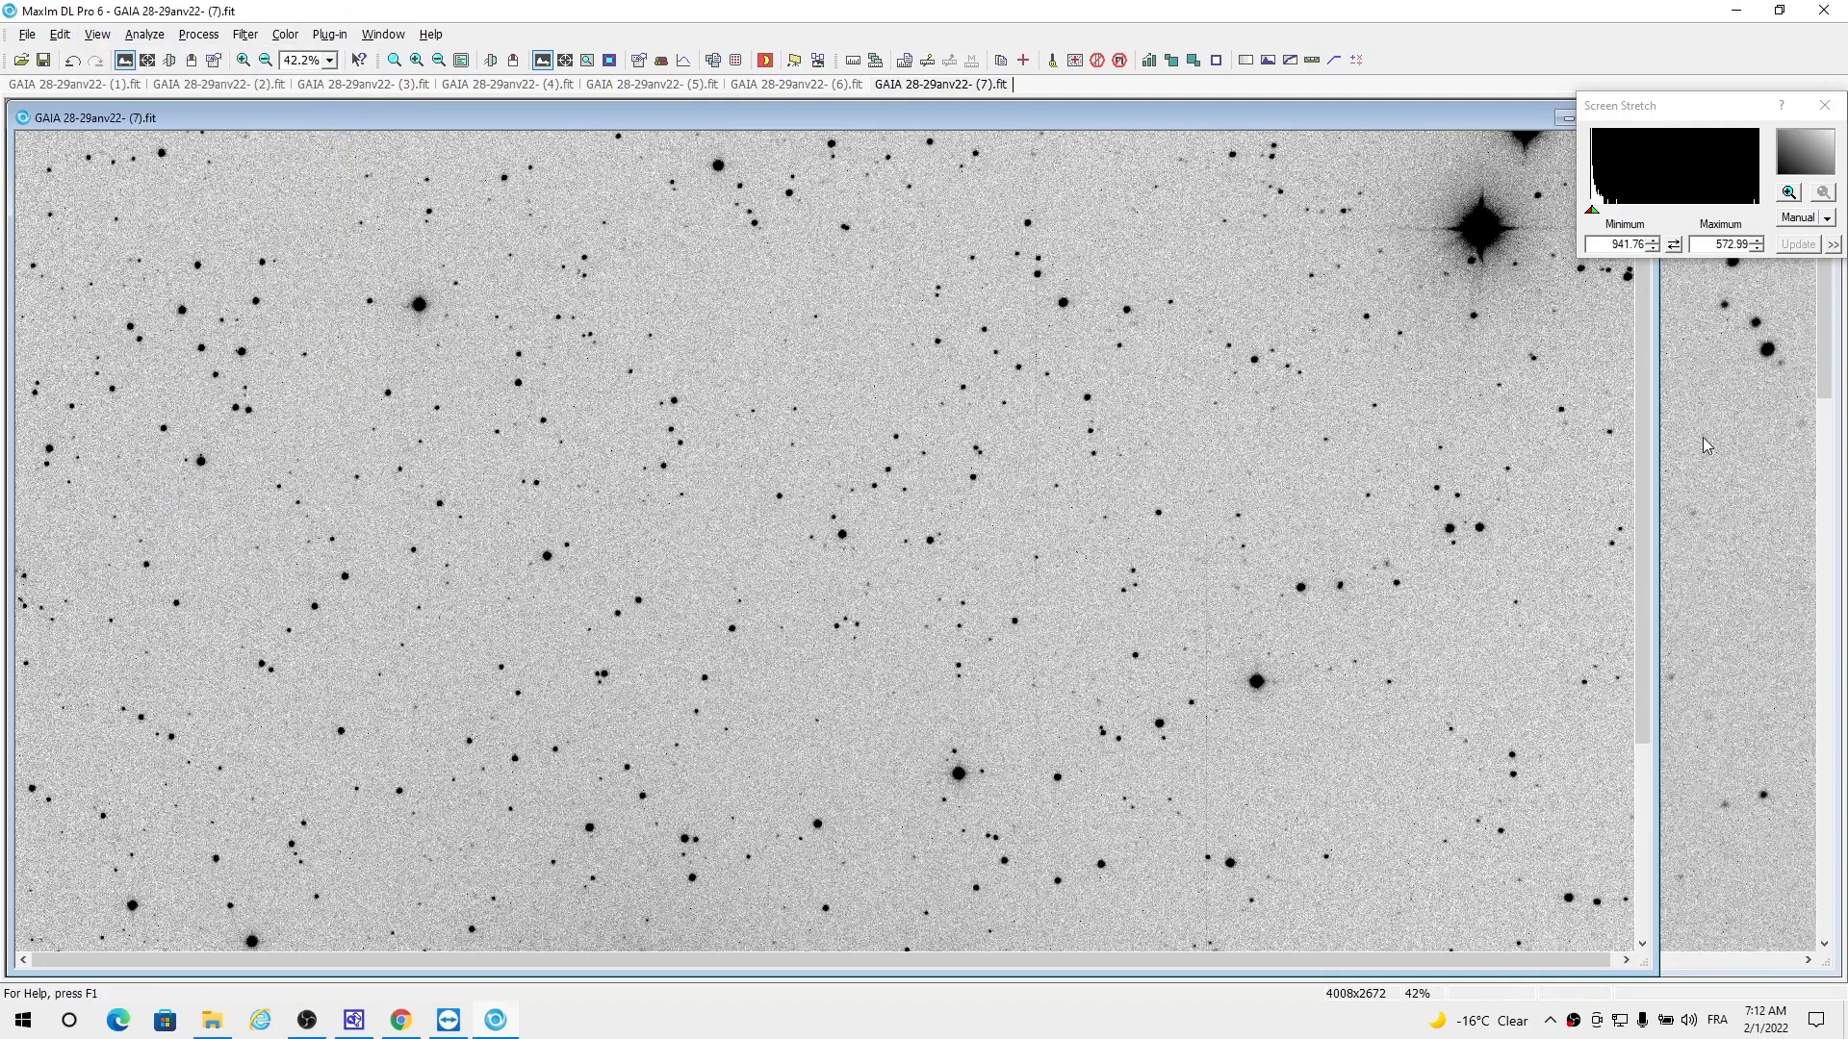
click(408, 86)
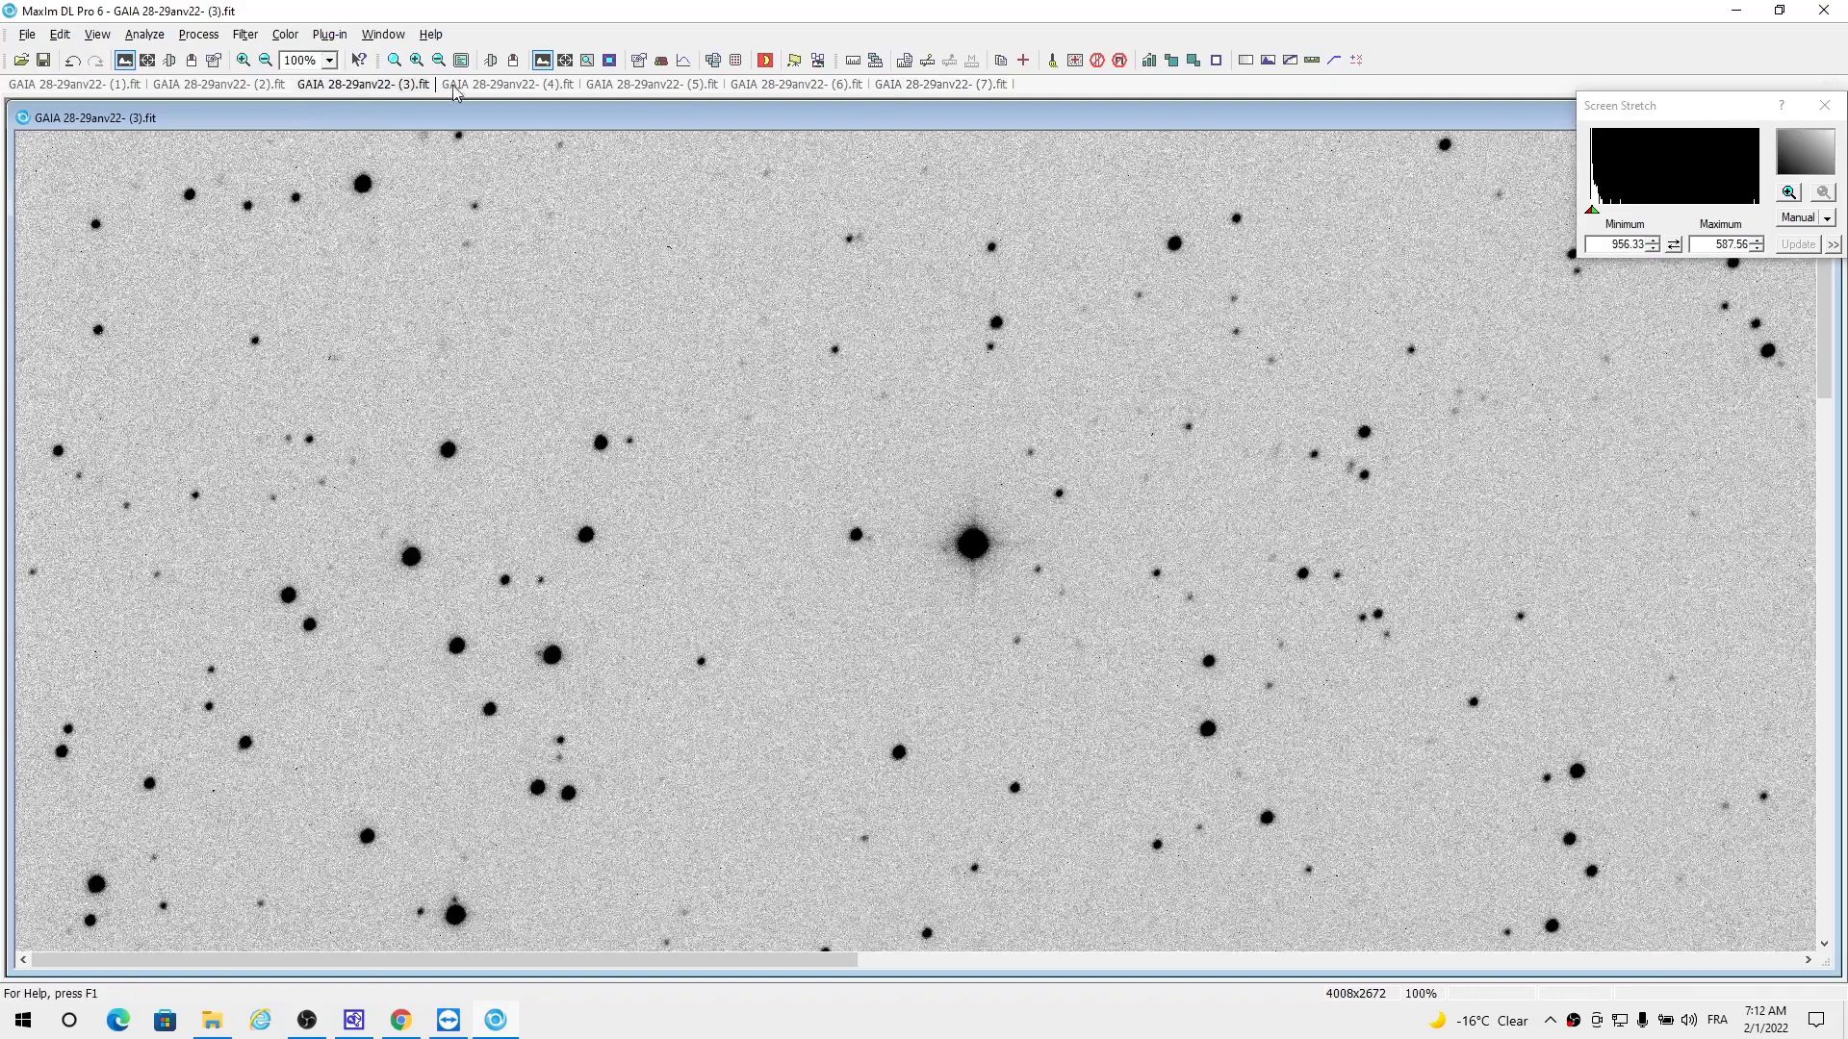
click(475, 88)
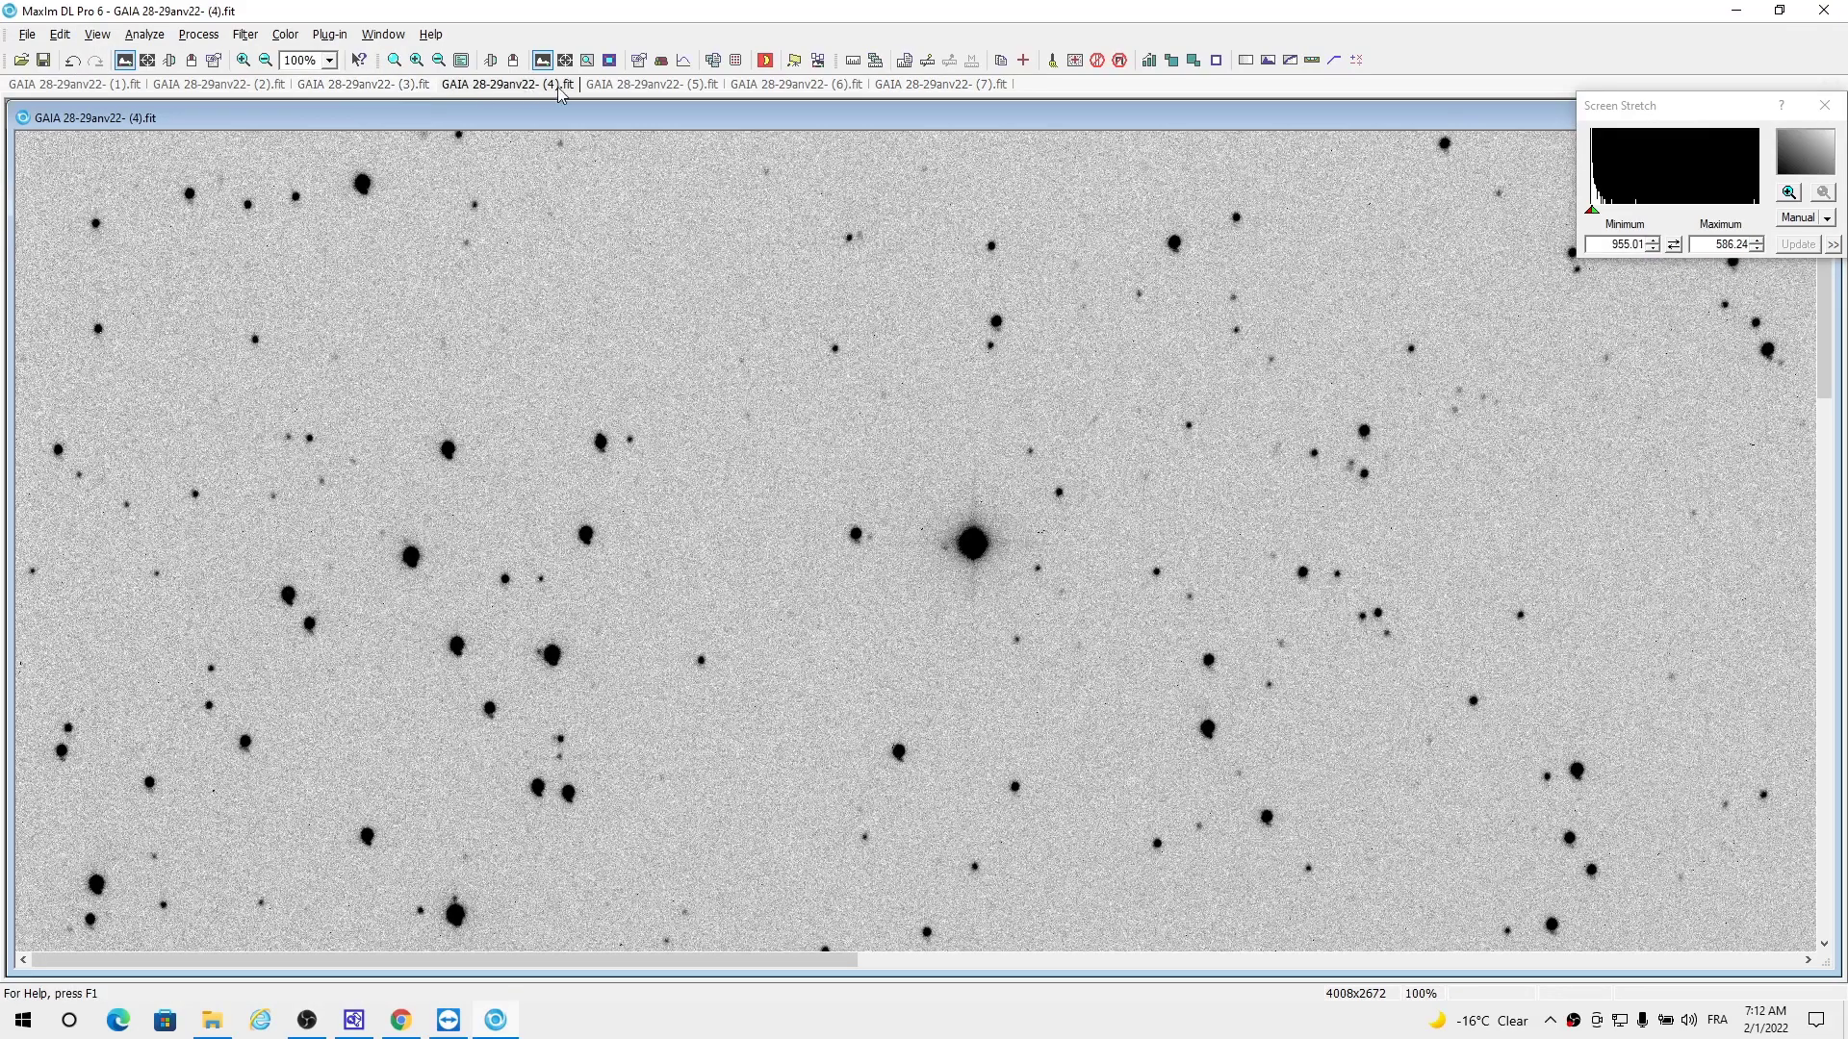
- Set up an animation with all seven GAIA 28-29anv22 images and align them with Auto - star matching
click(71, 38)
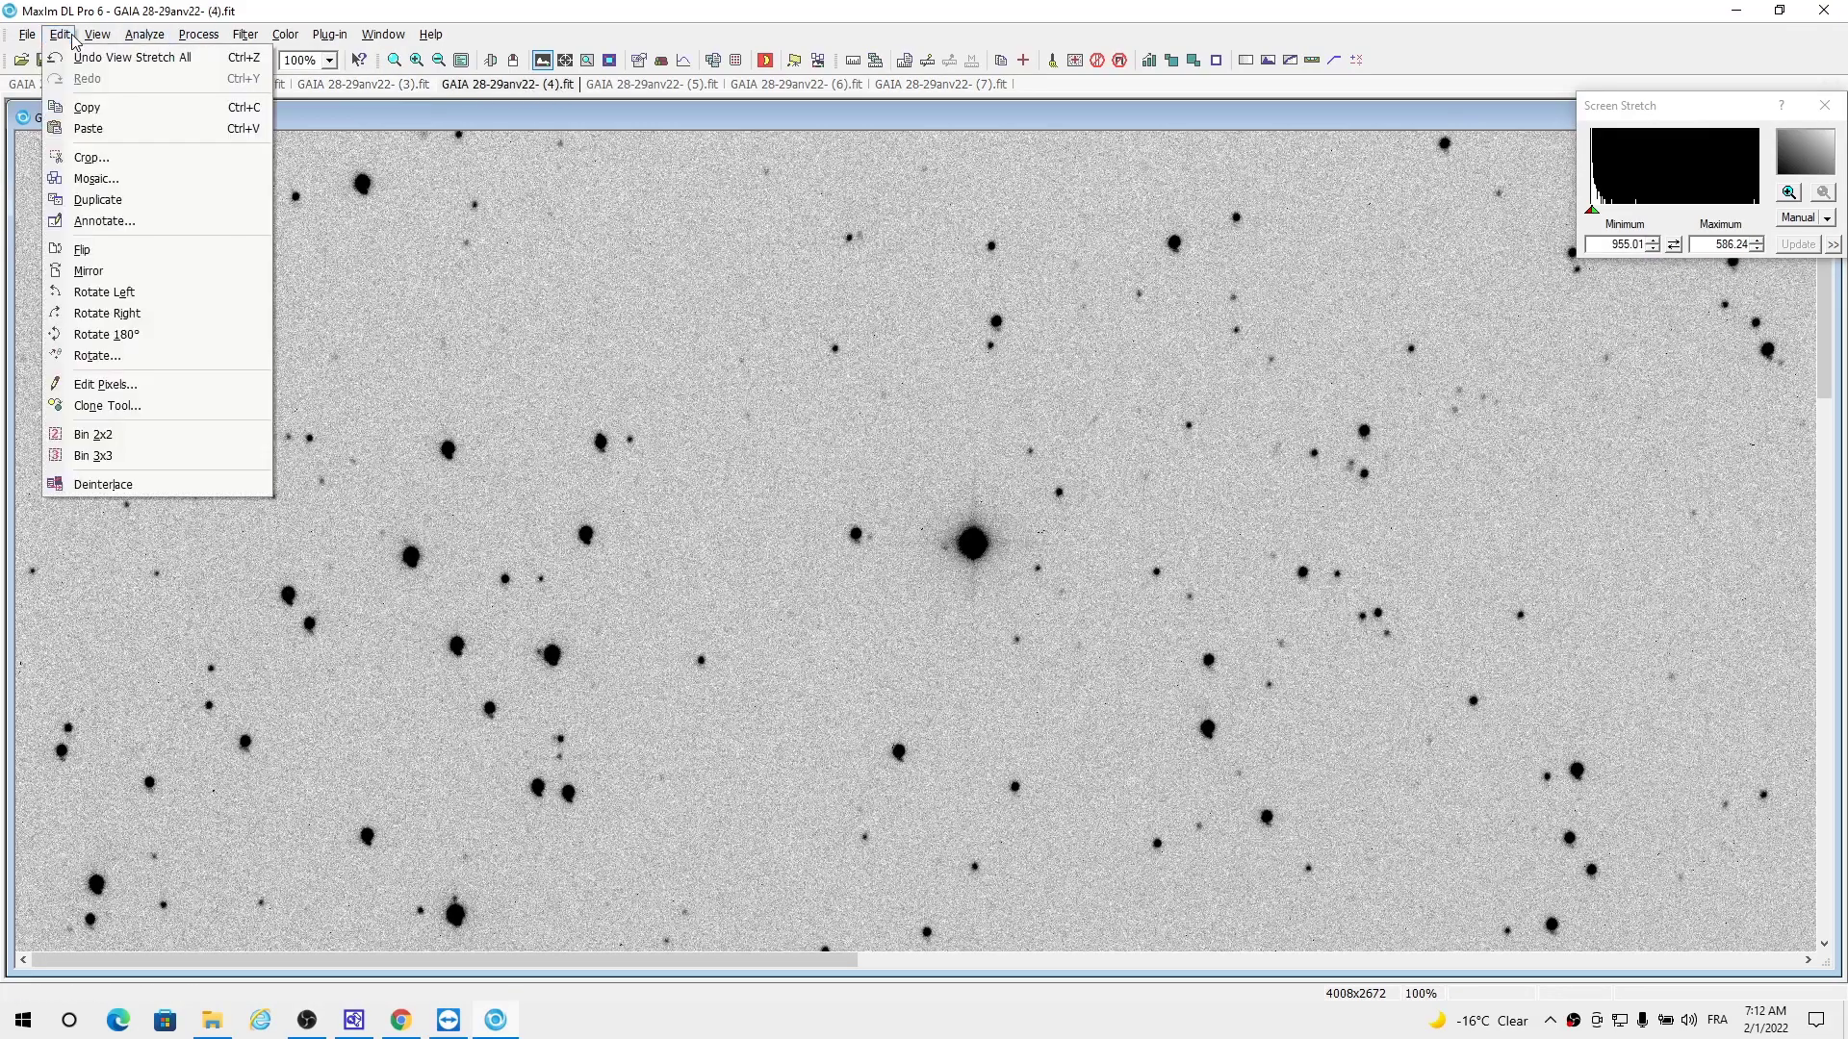
mouse_move(97, 34)
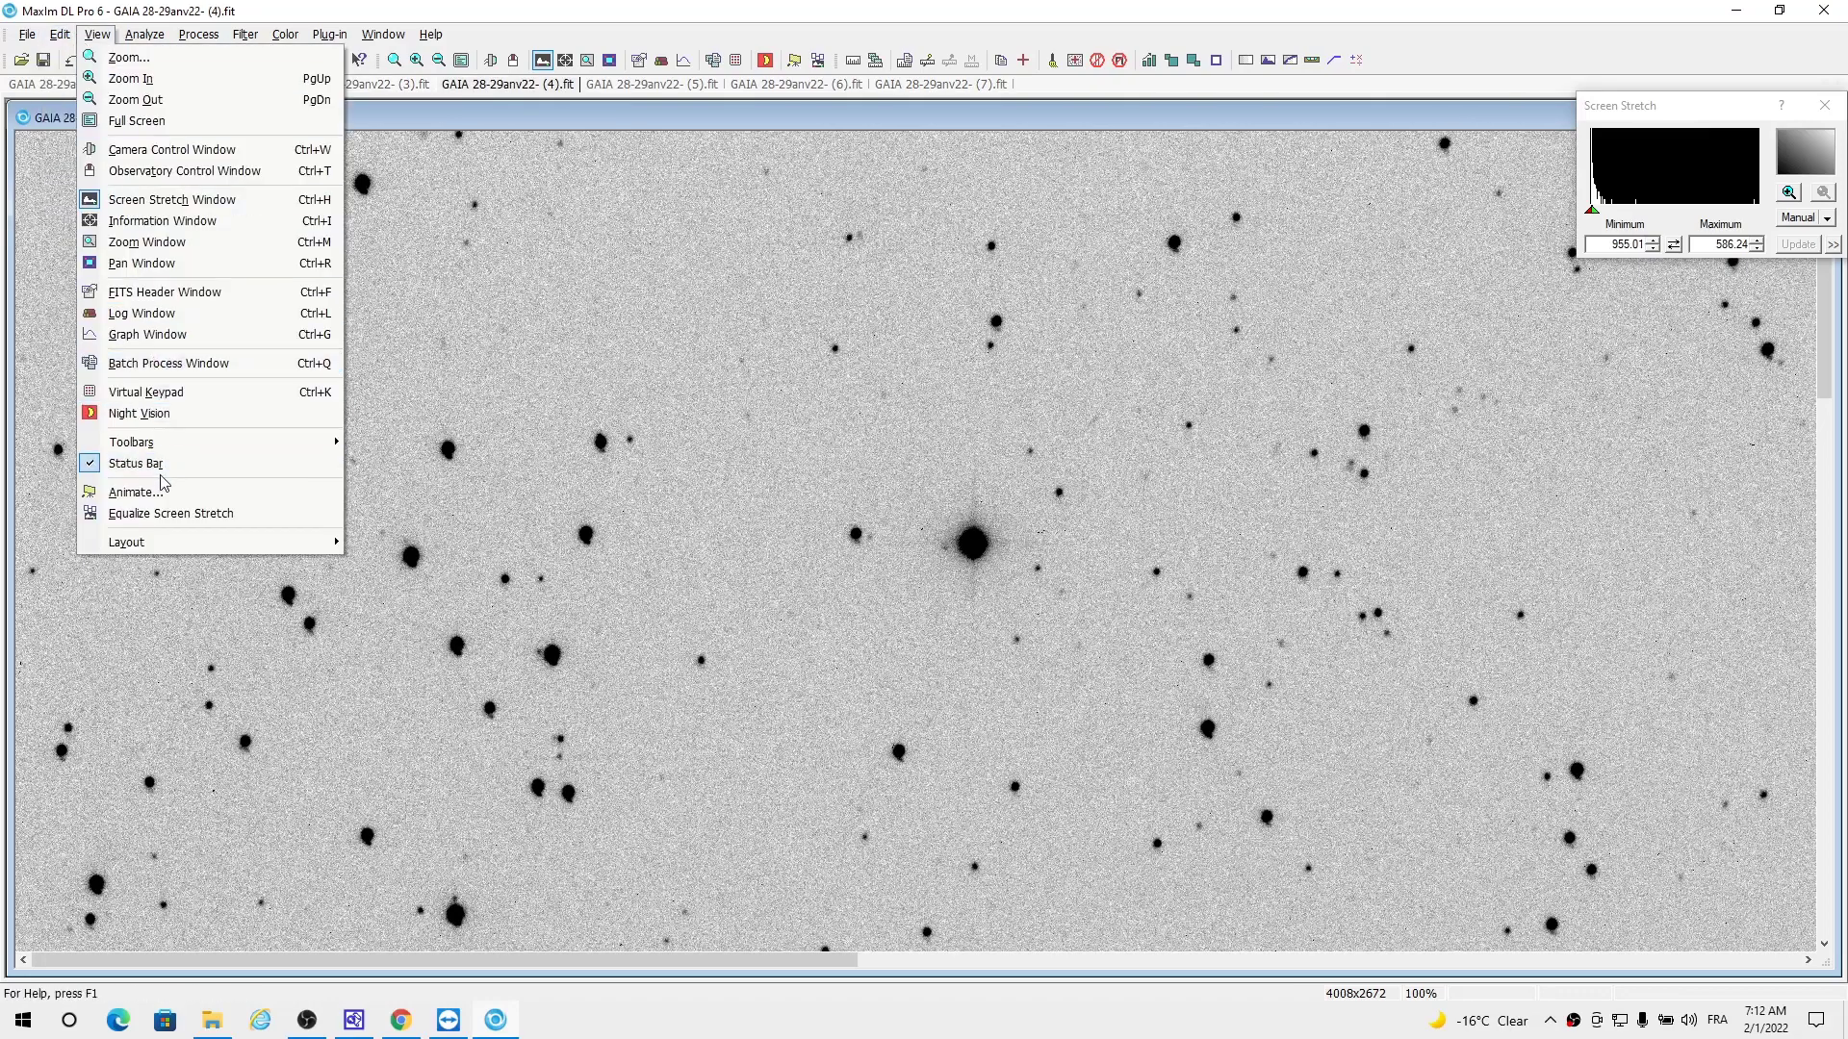
click(132, 492)
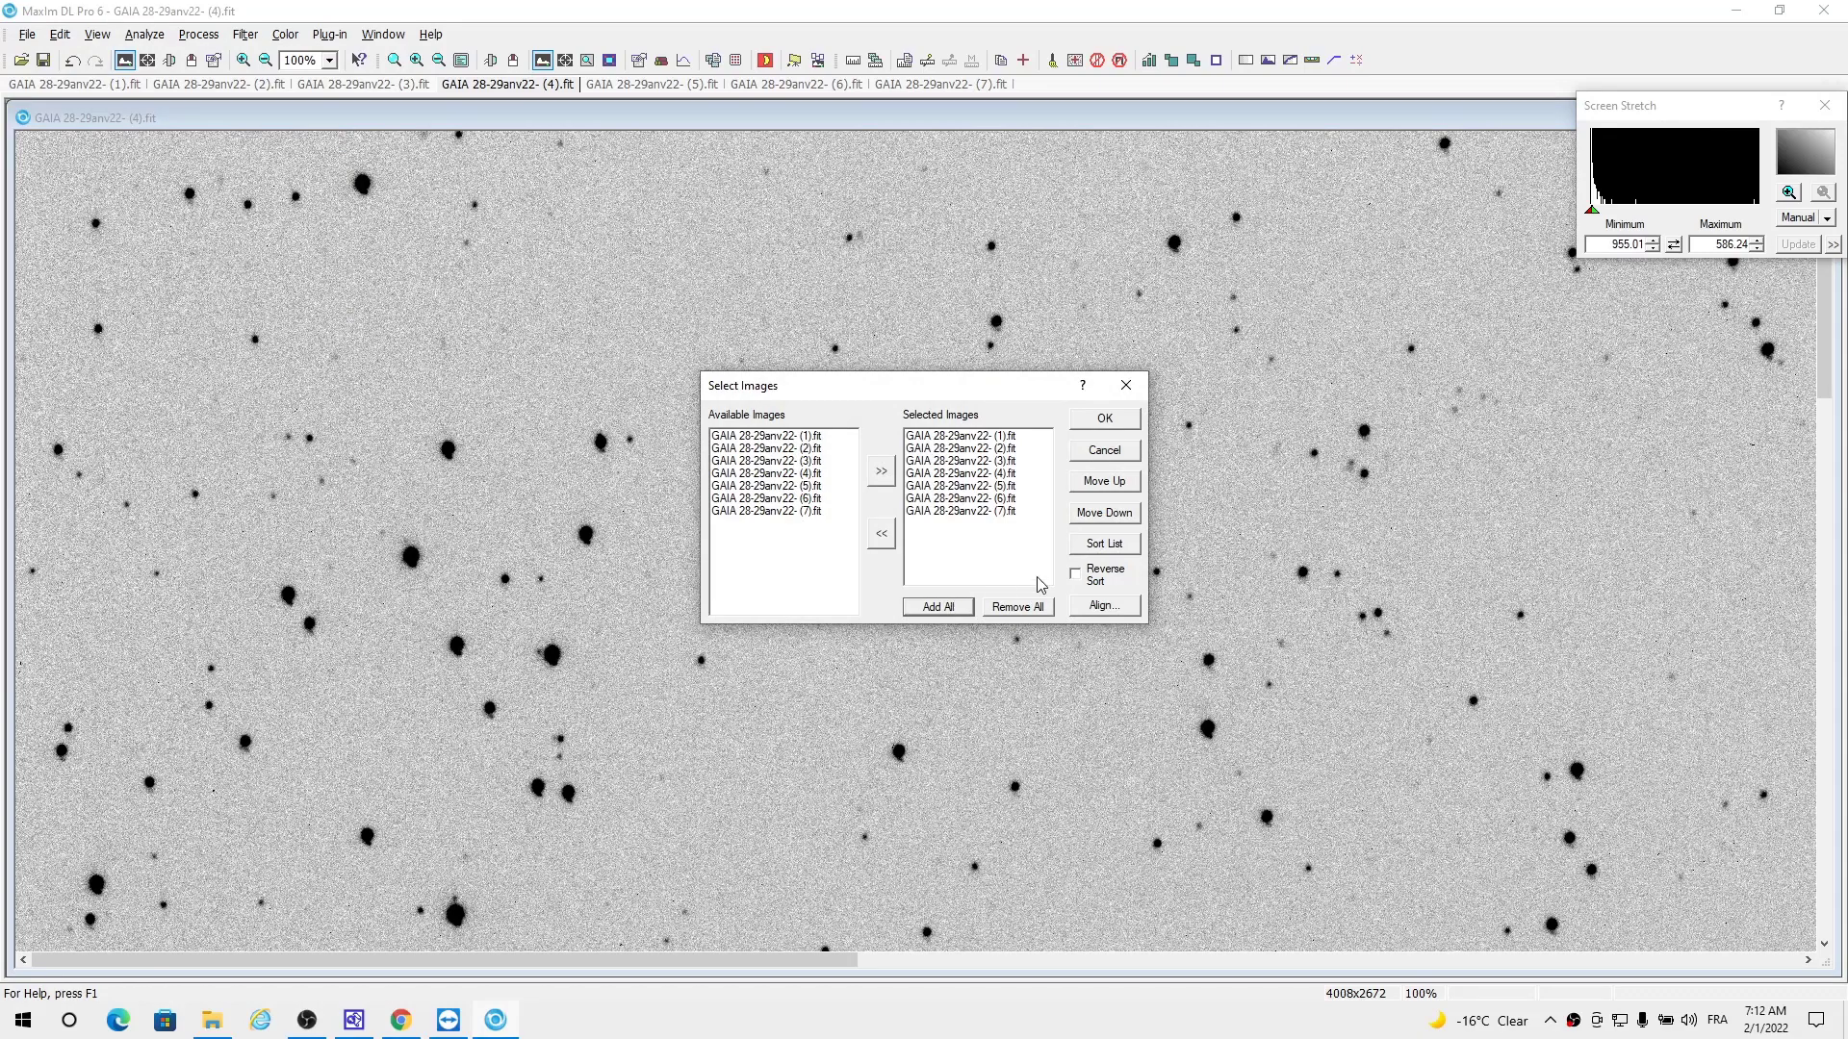
click(1103, 606)
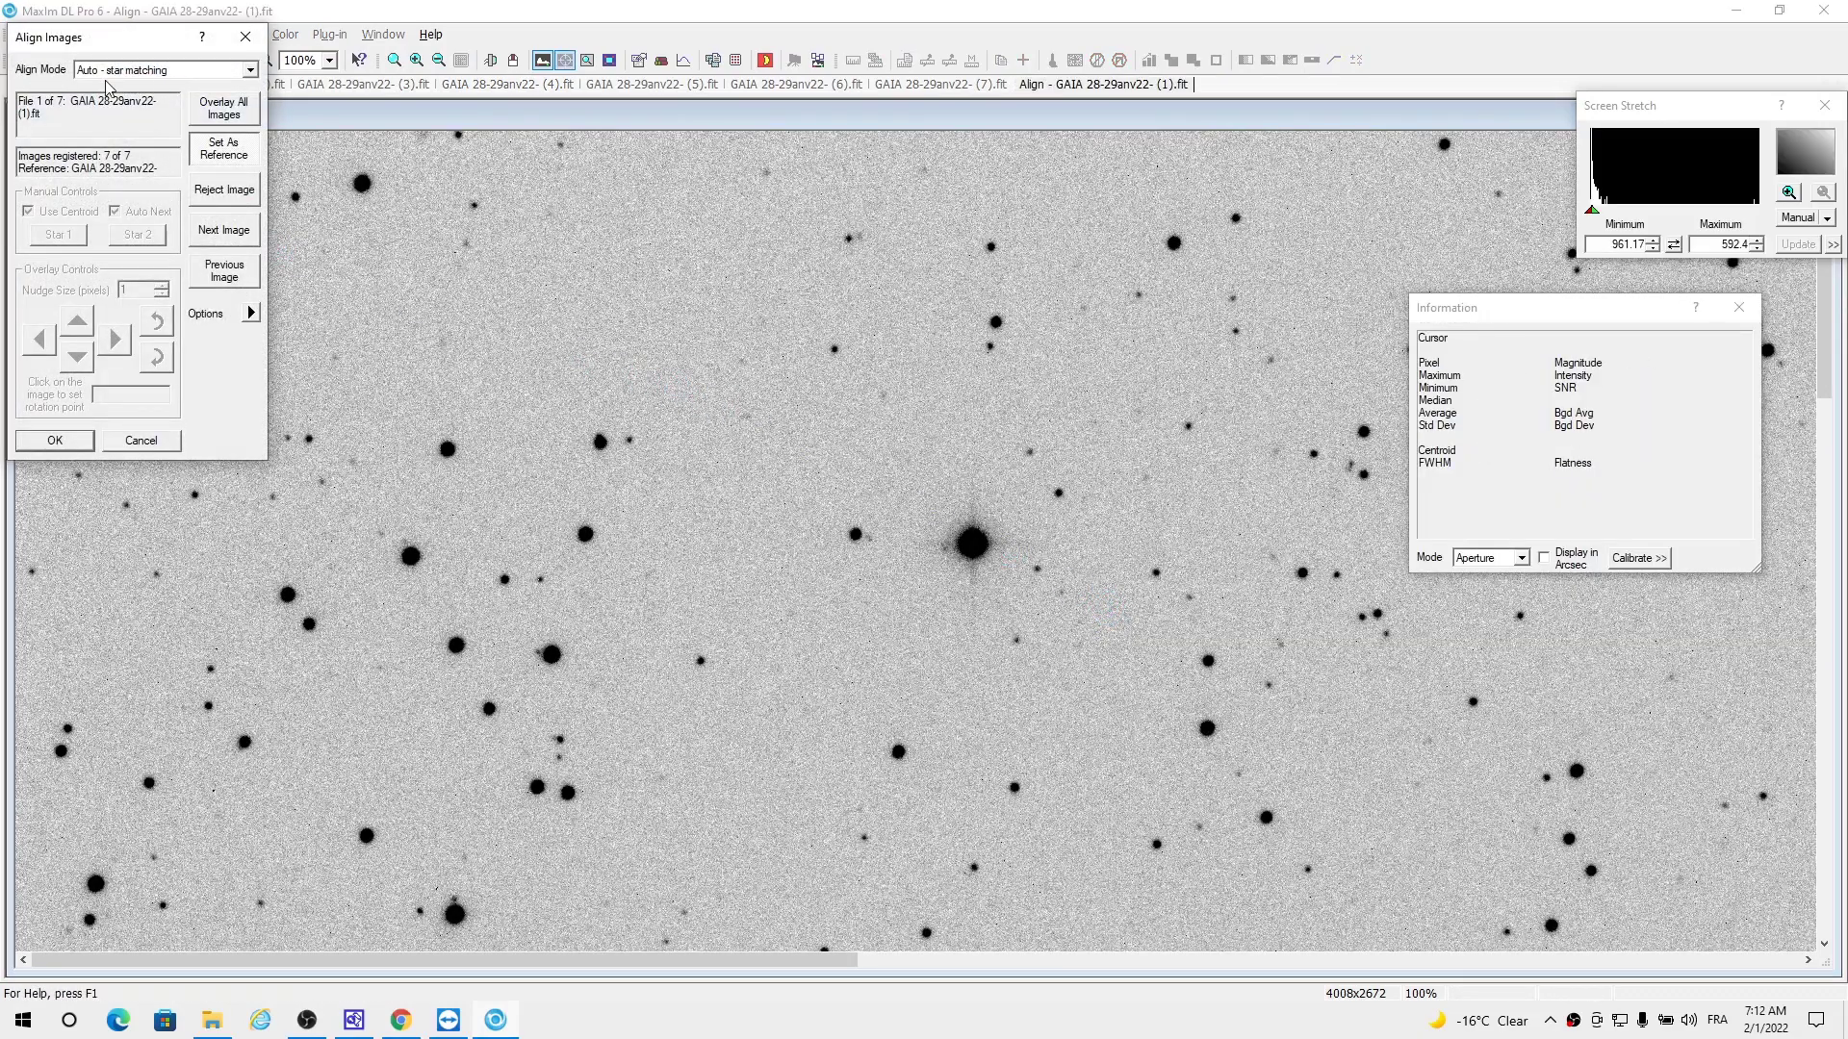
click(55, 440)
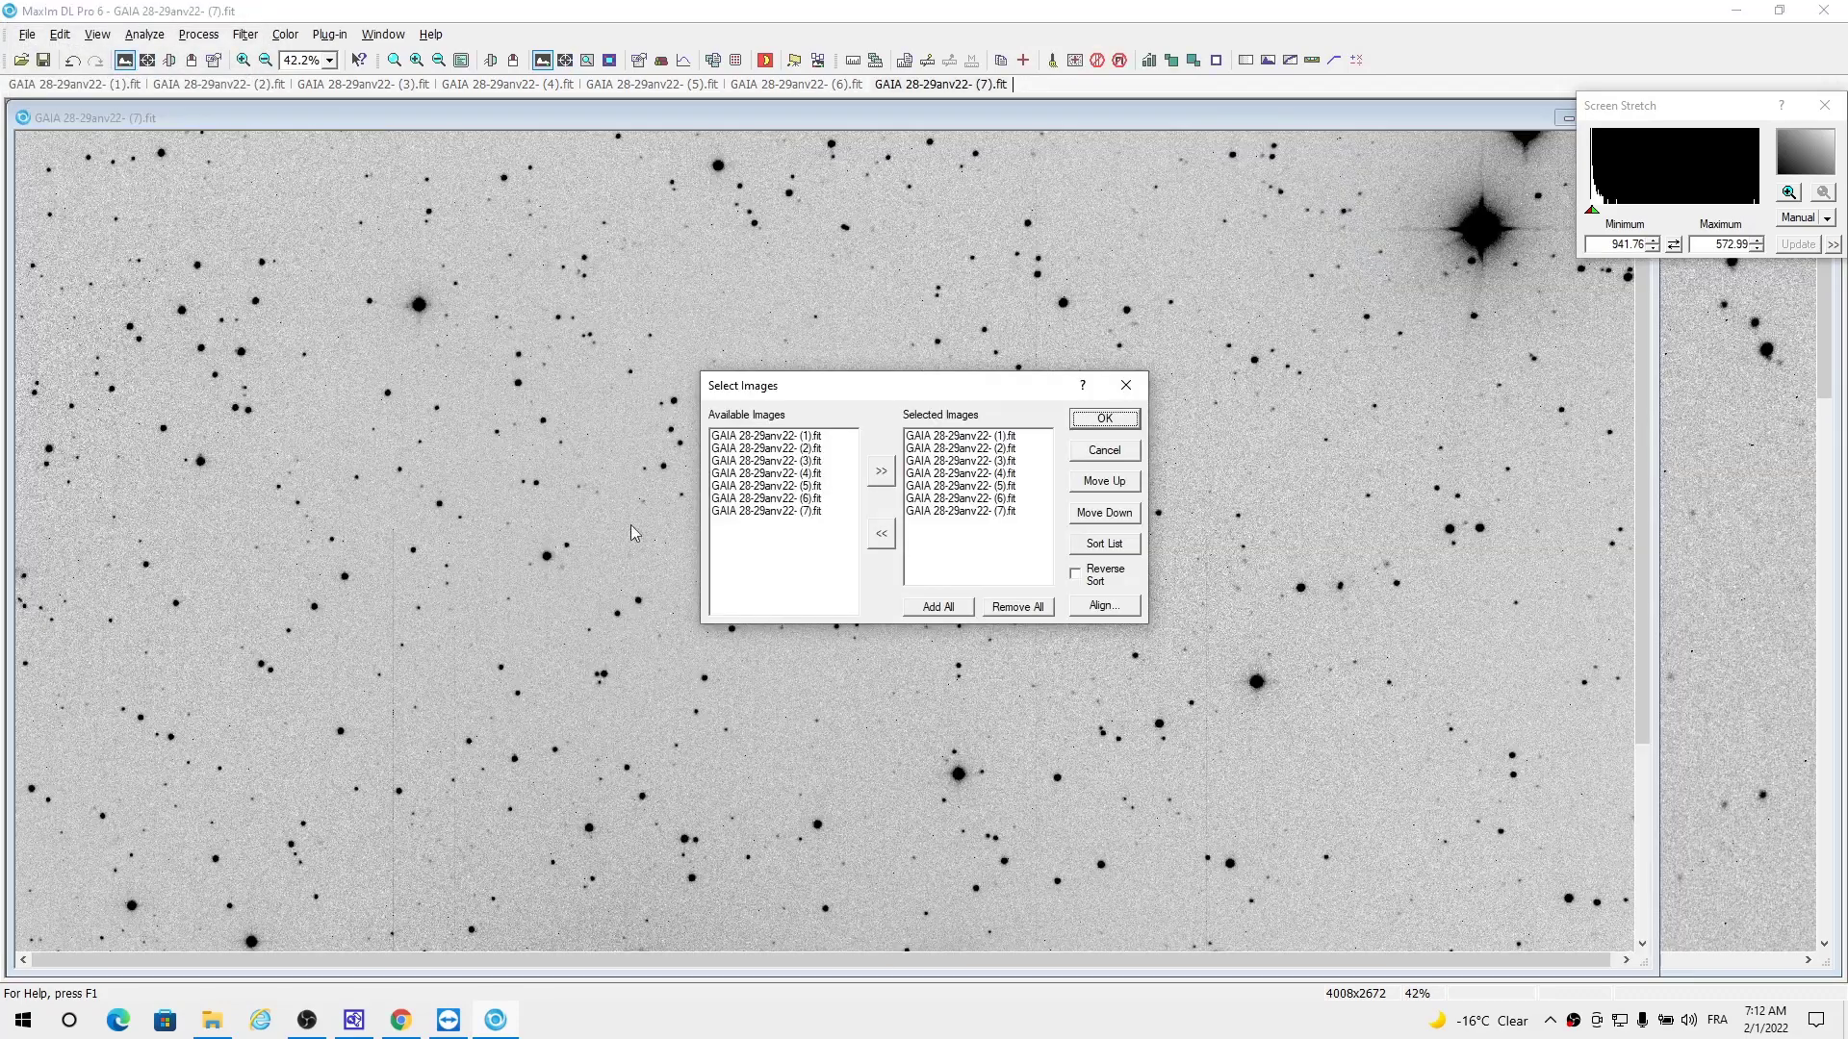
- Create the GAIA animation from the aligned images, set its frame interval to 0.5 sec and play it
click(1103, 419)
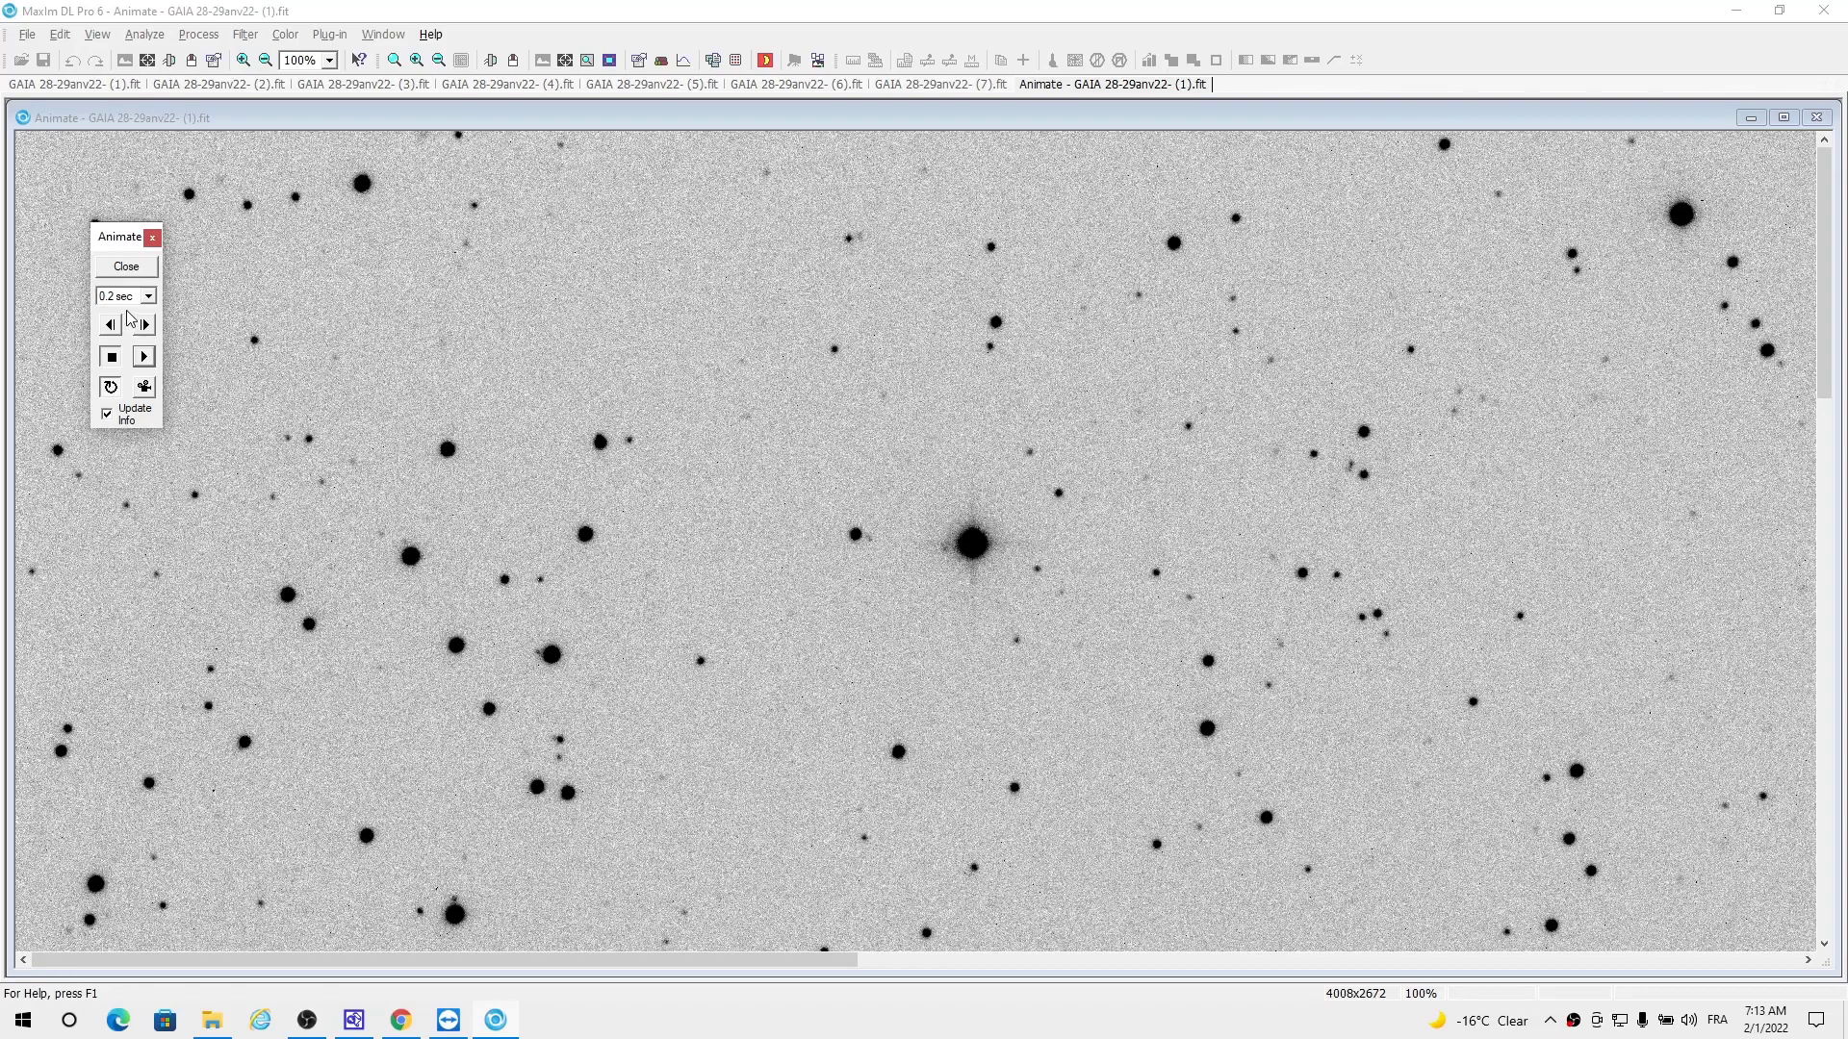
click(150, 296)
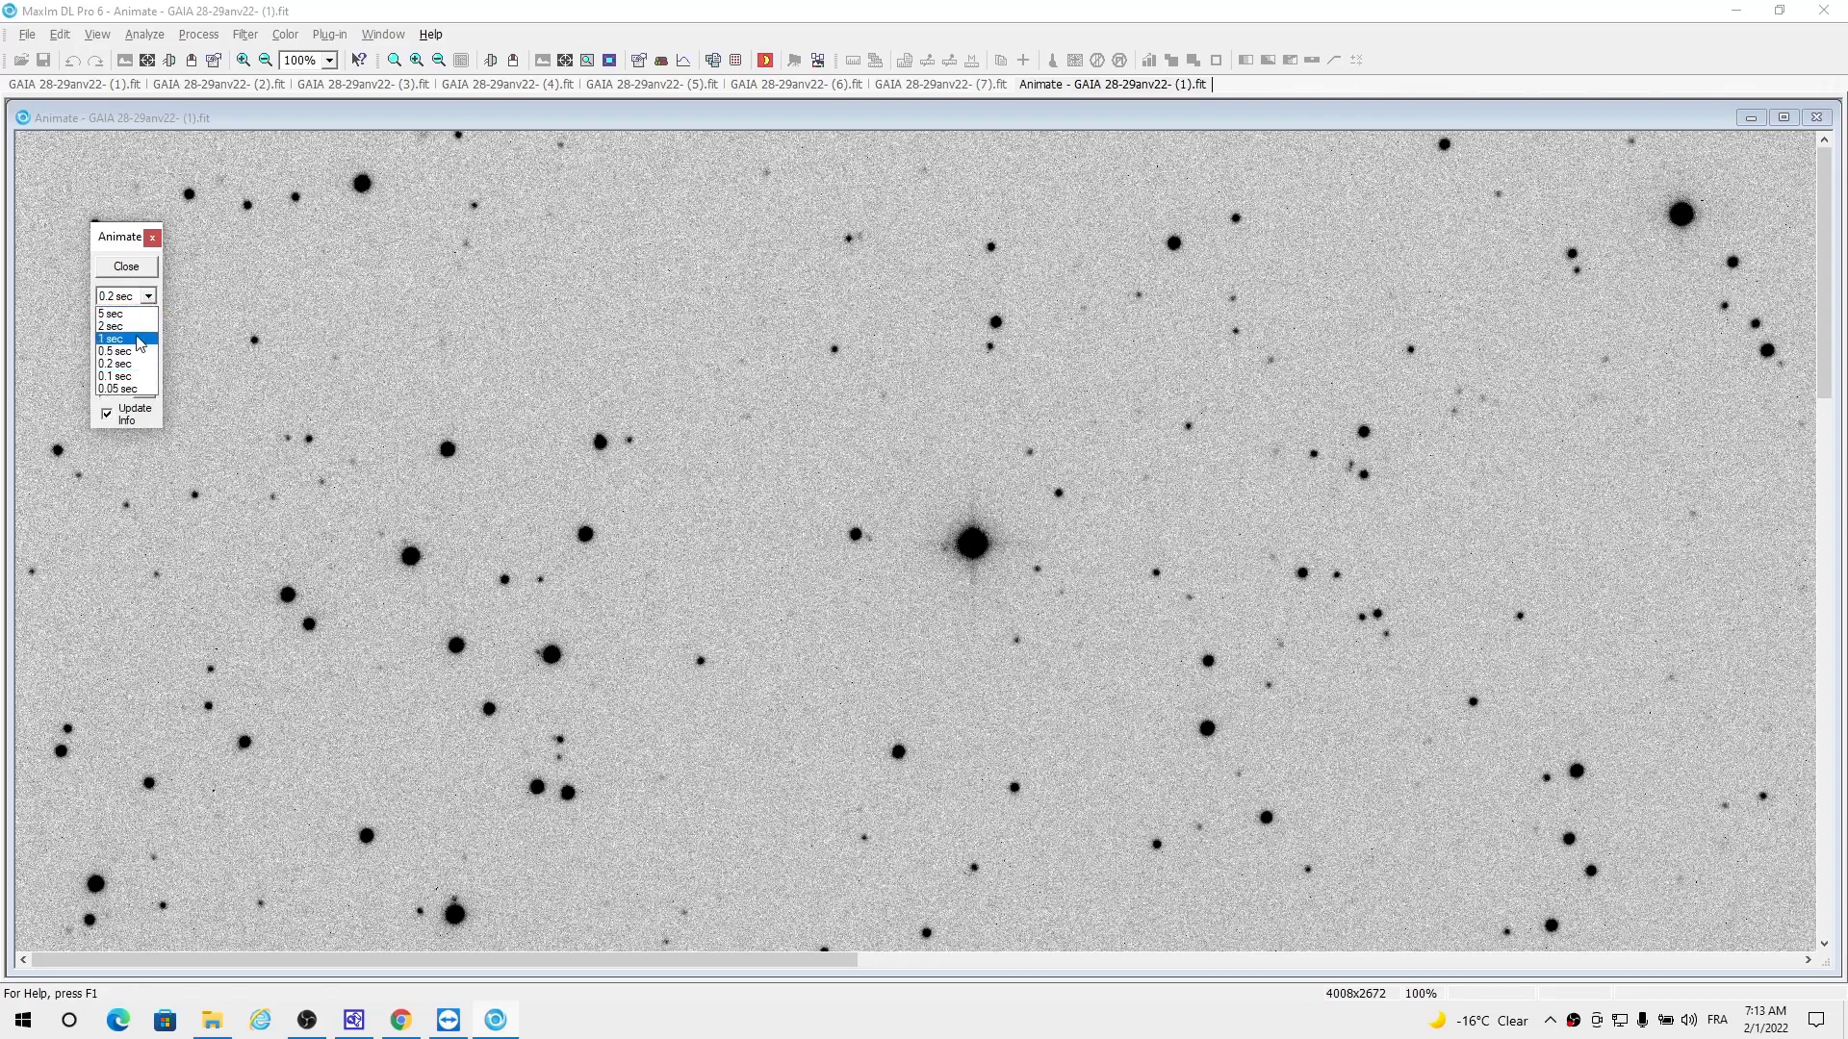
click(135, 359)
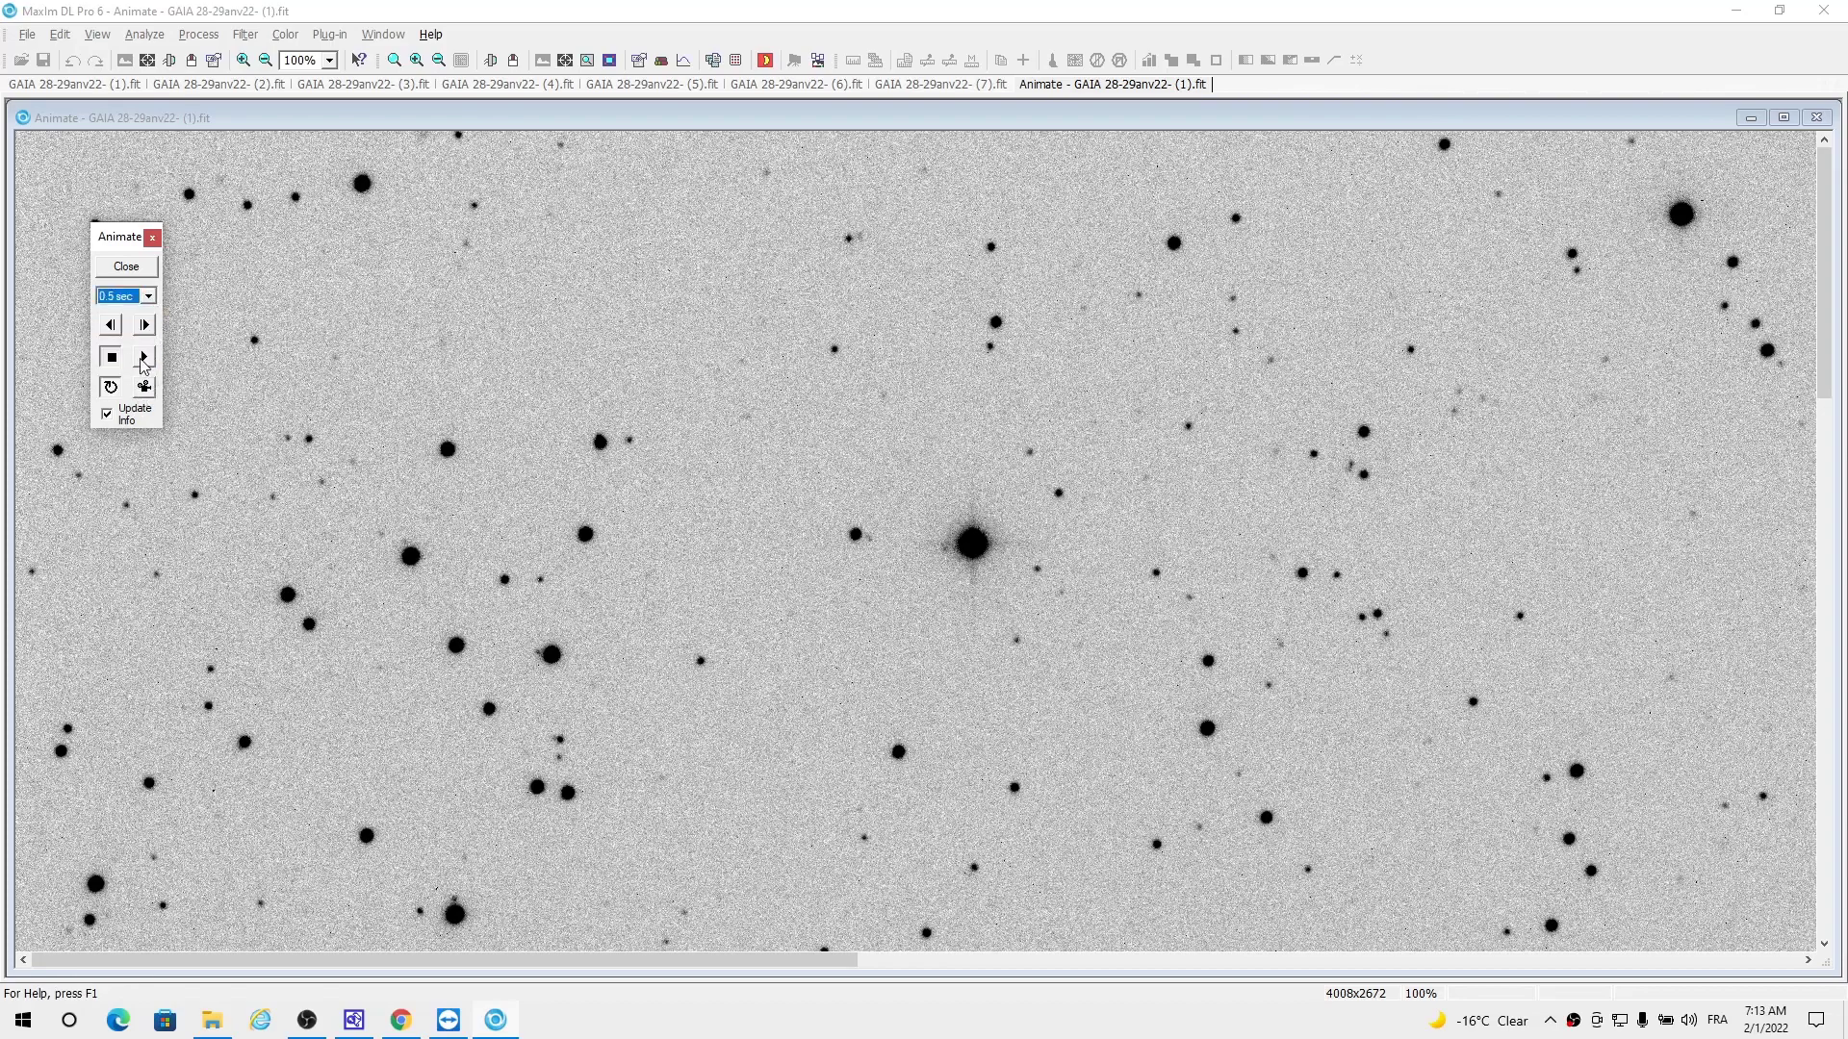
click(144, 360)
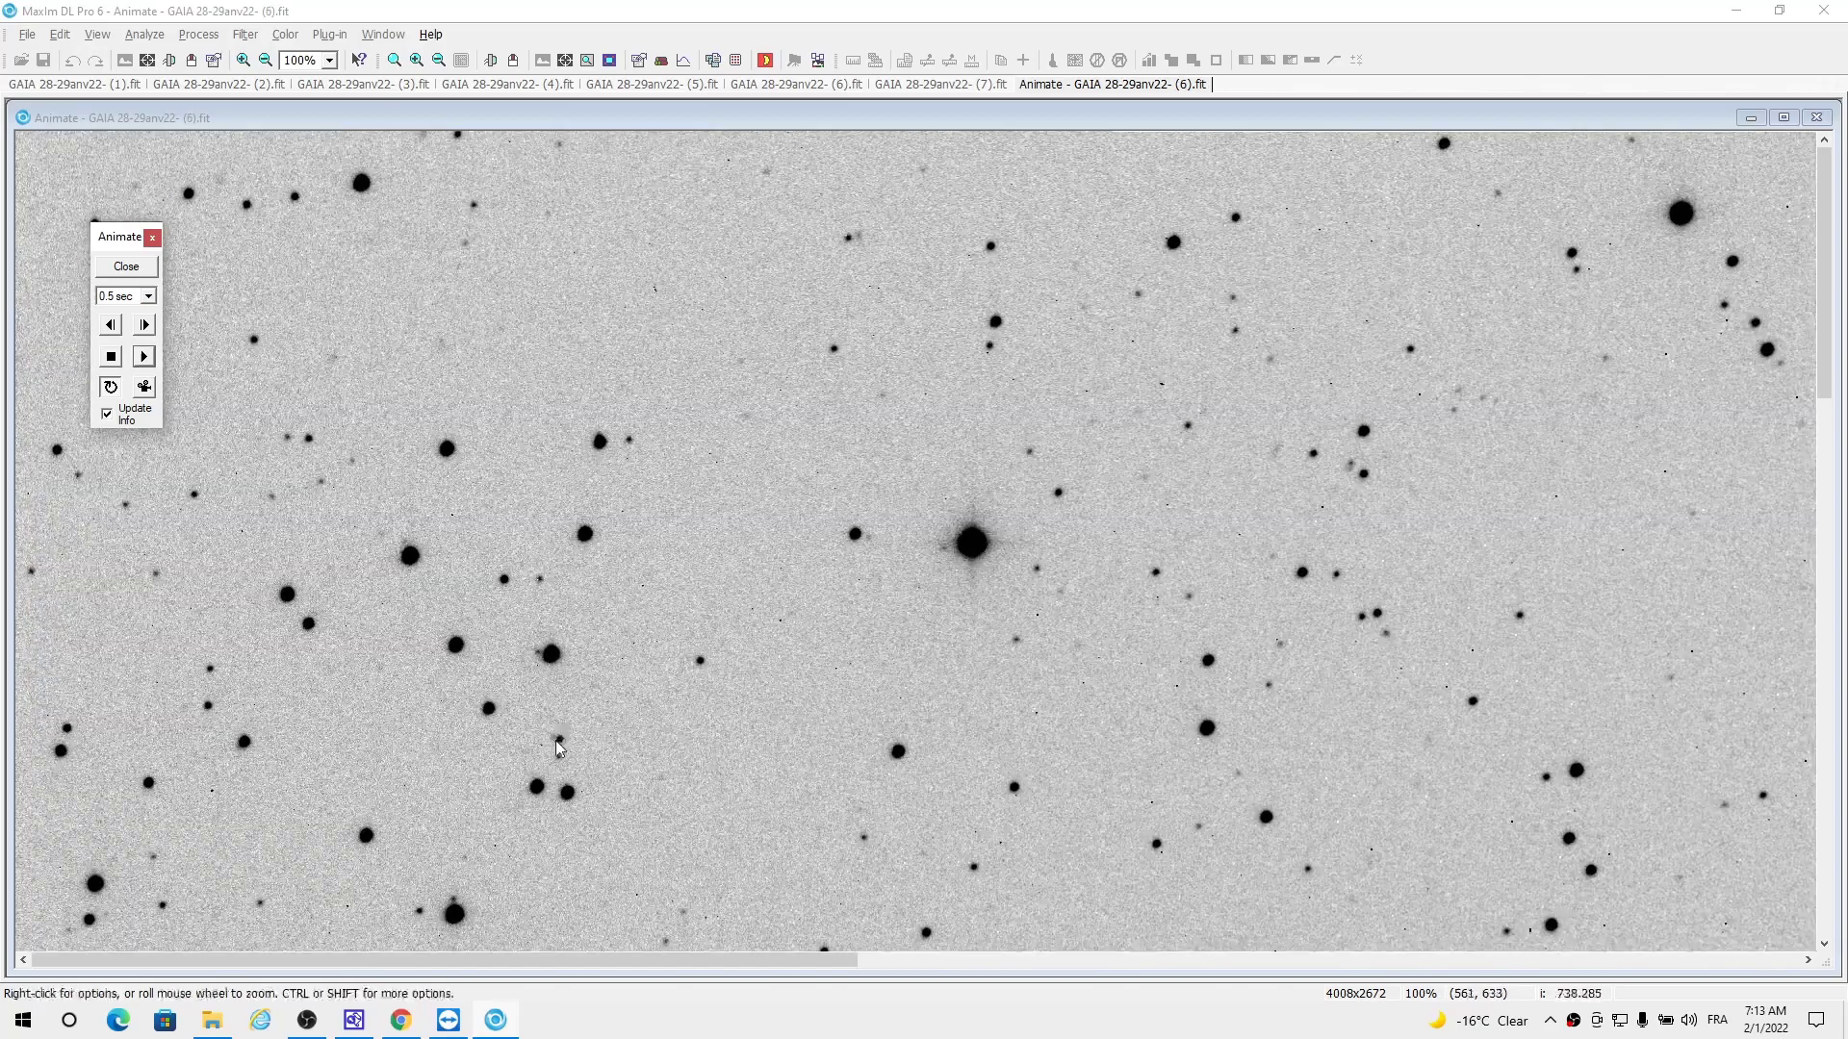
- Scan the upper, middle and lower parts of the playing inverted GAIA animation for a moving object
click(552, 862)
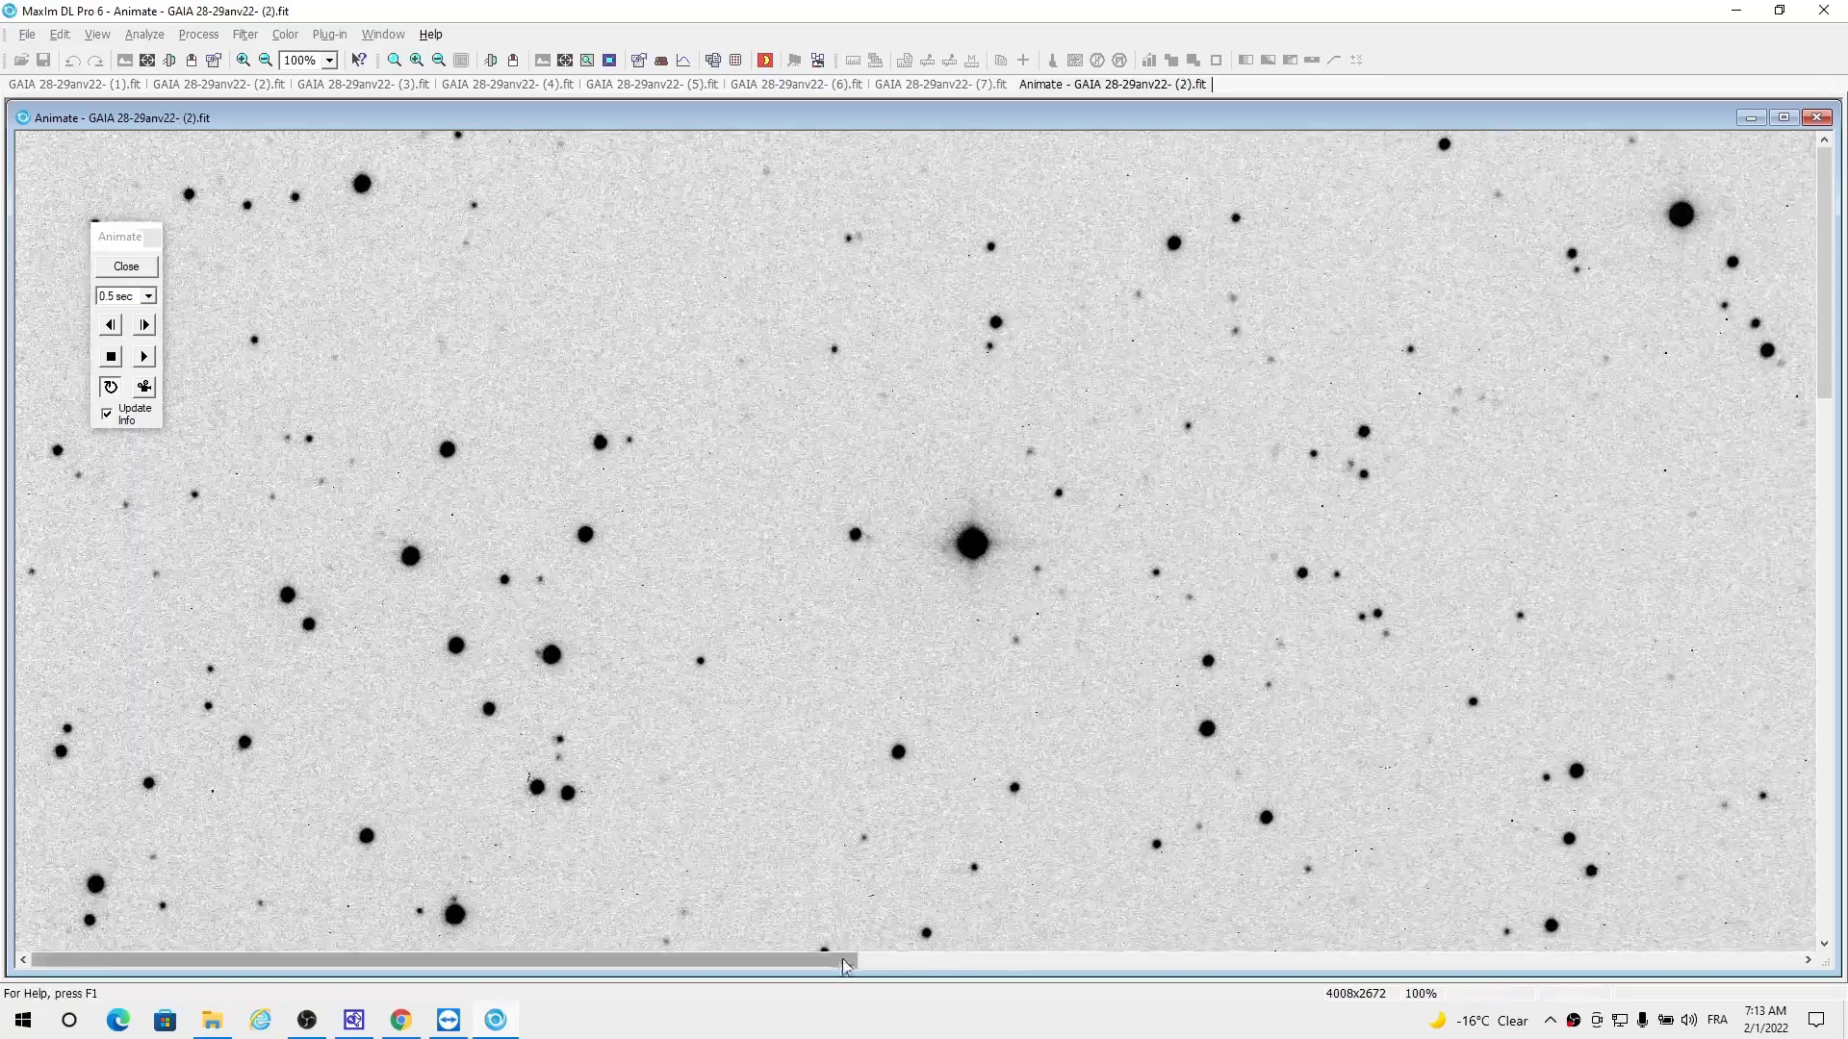
drag(851, 962, 1358, 938)
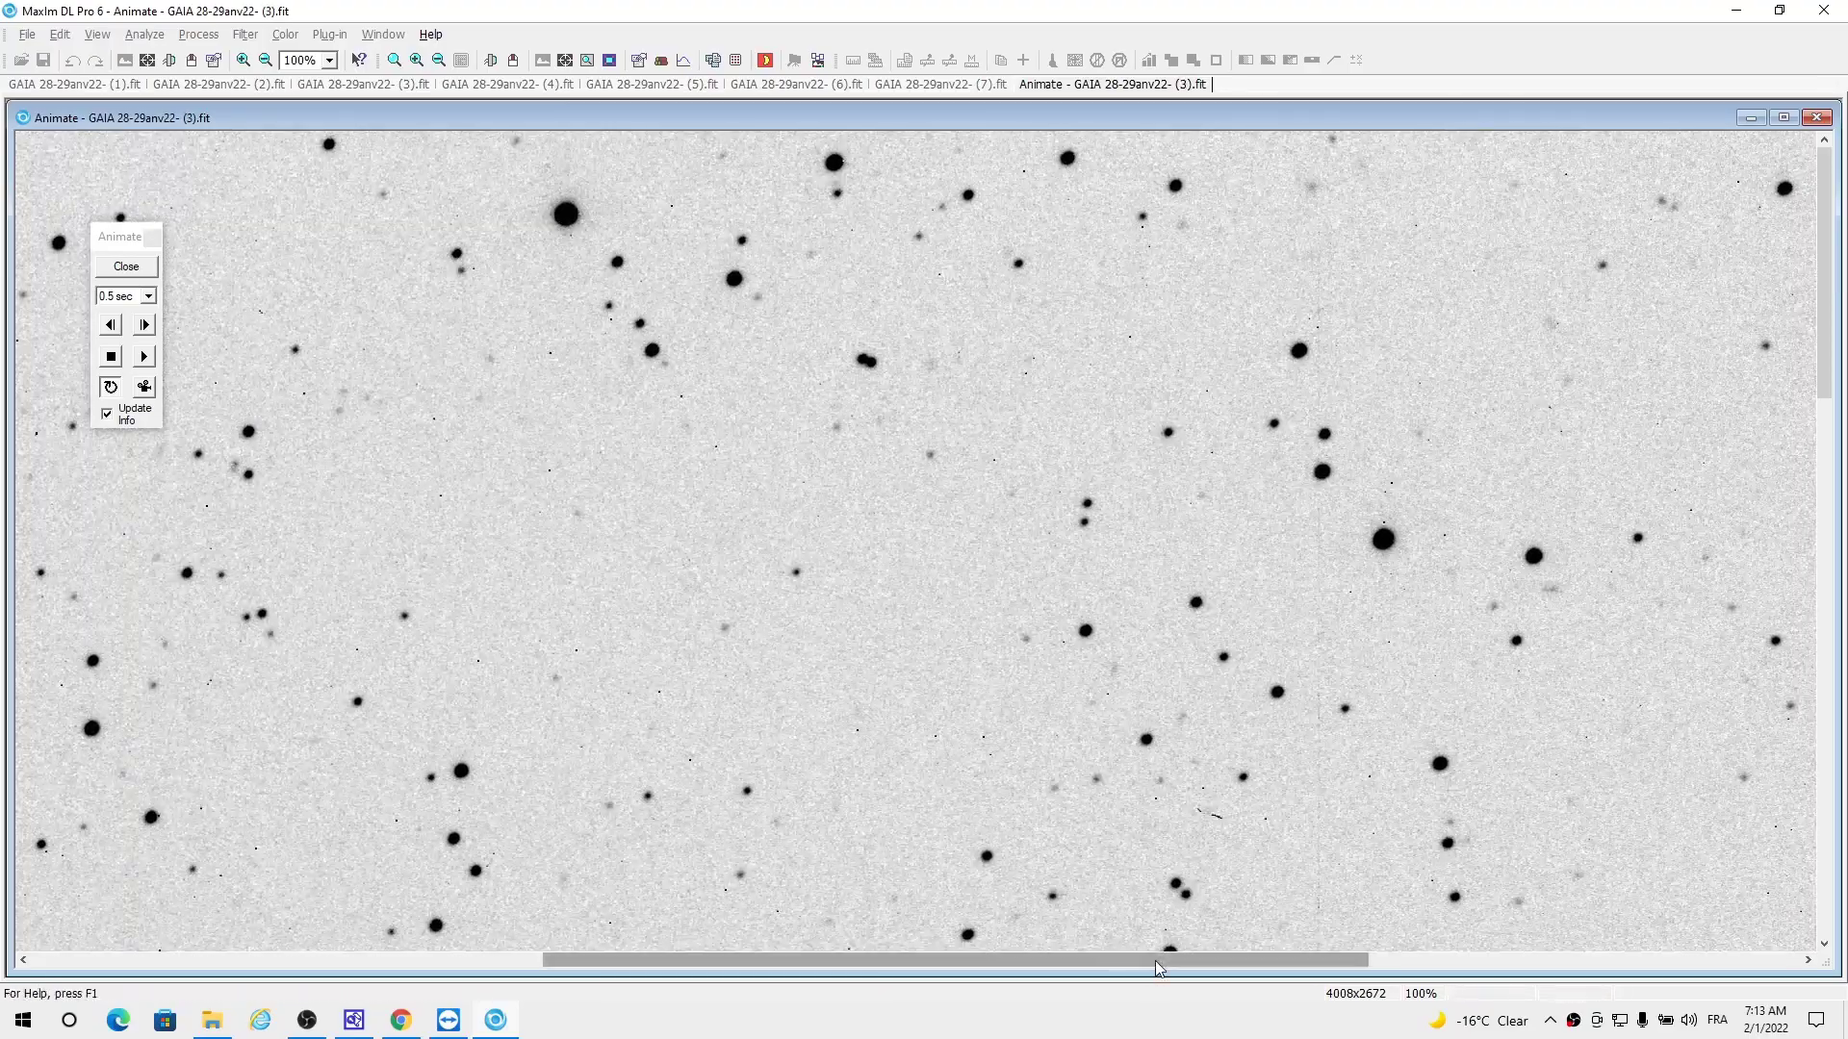
drag(1157, 962, 1295, 956)
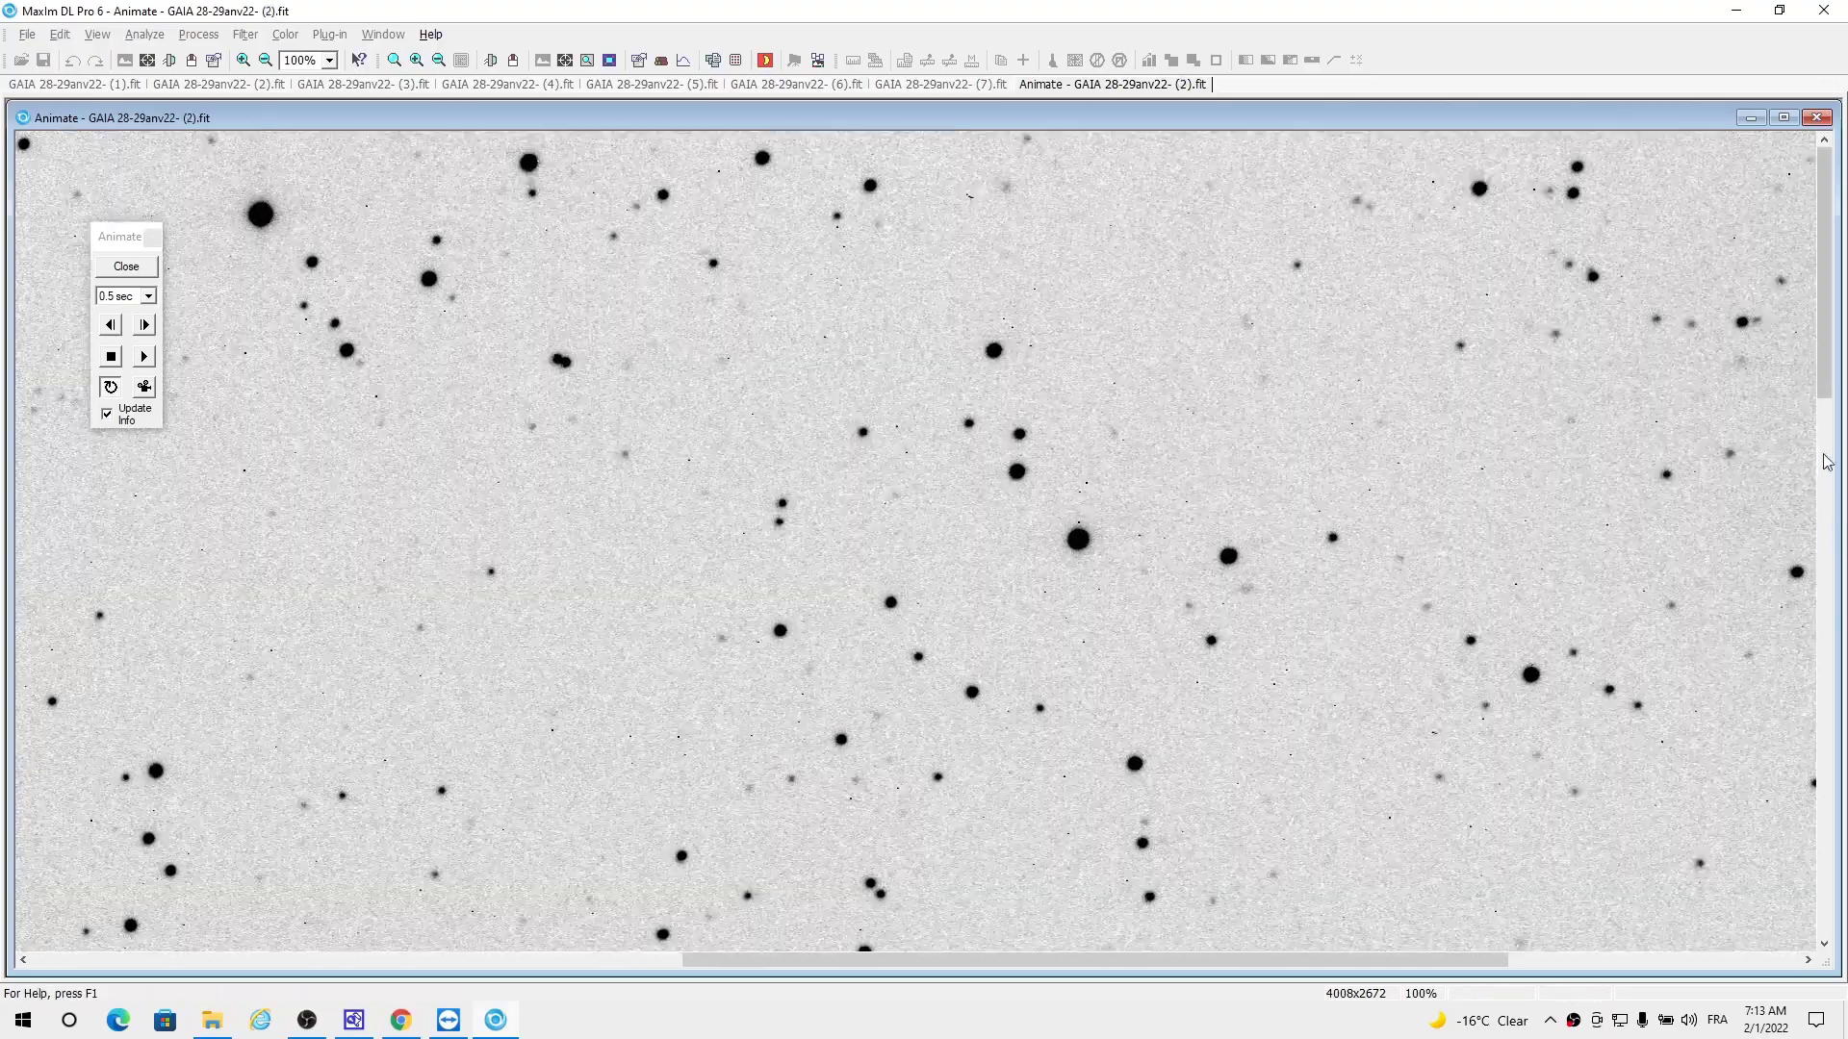
drag(1830, 374, 1823, 583)
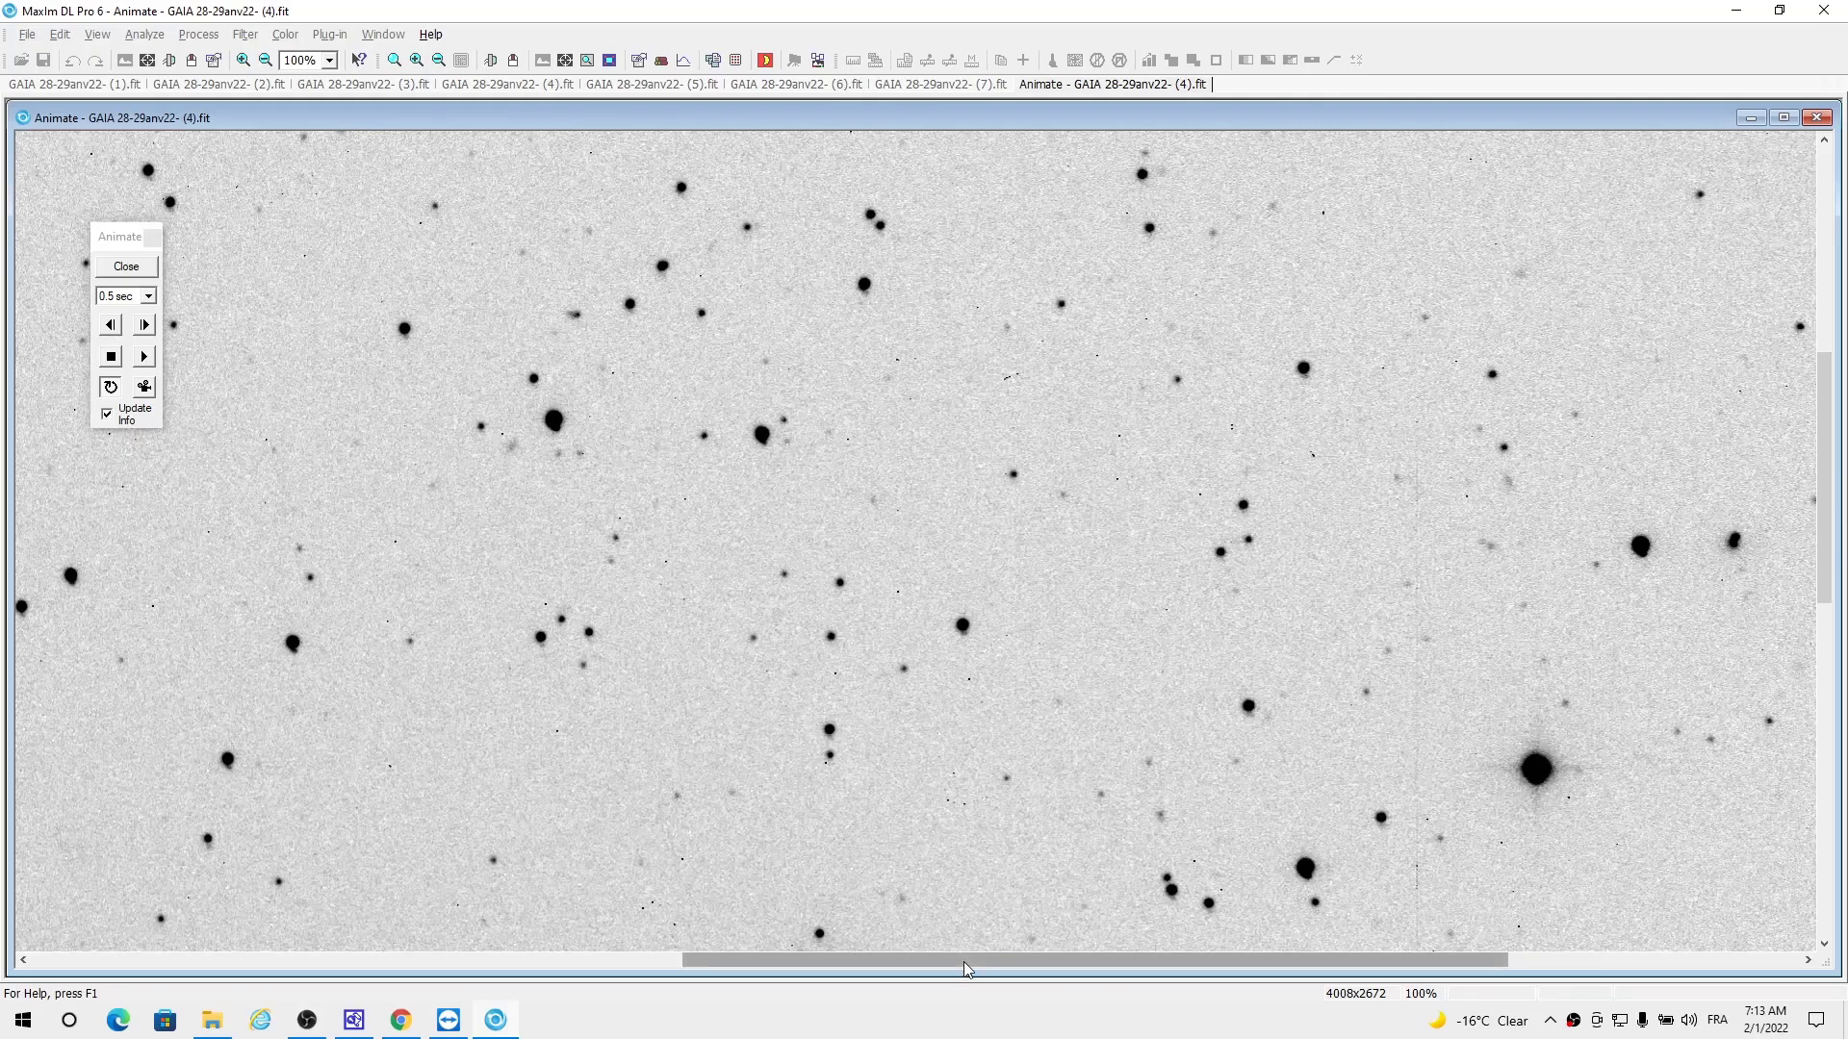
drag(962, 961, 1257, 972)
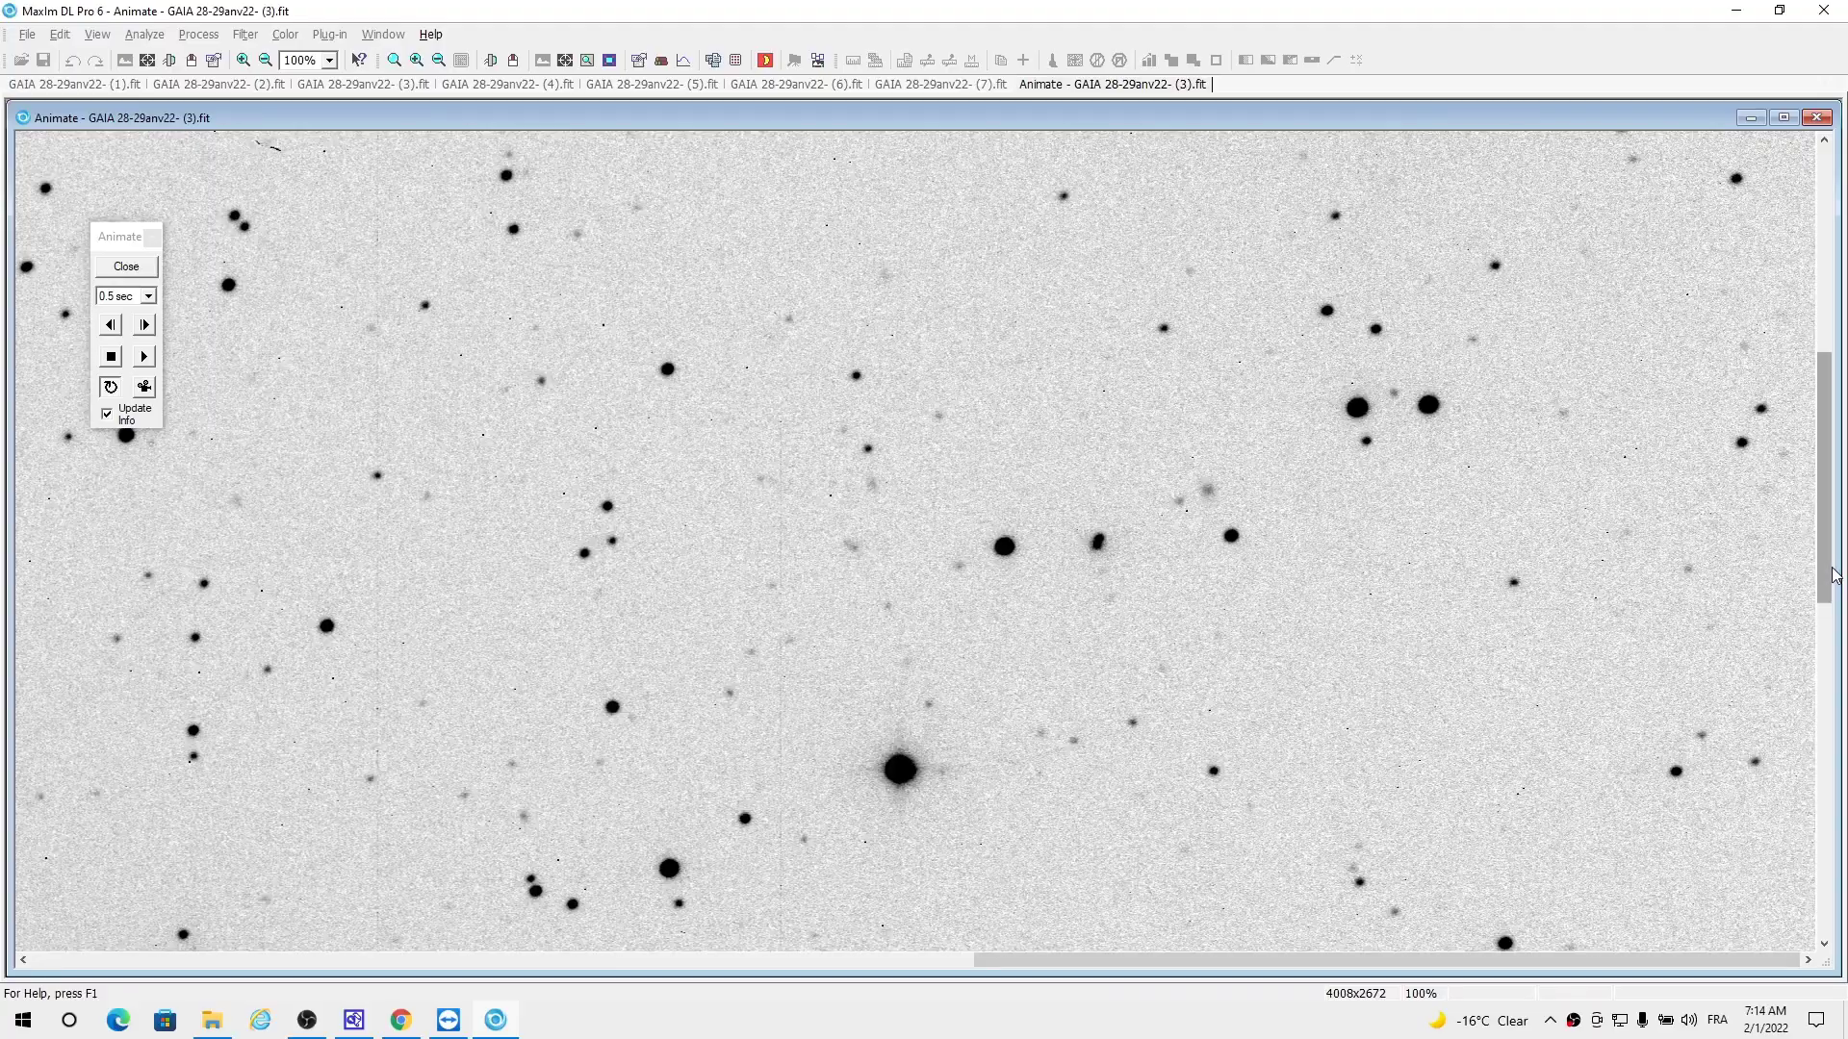
drag(1835, 576, 1842, 837)
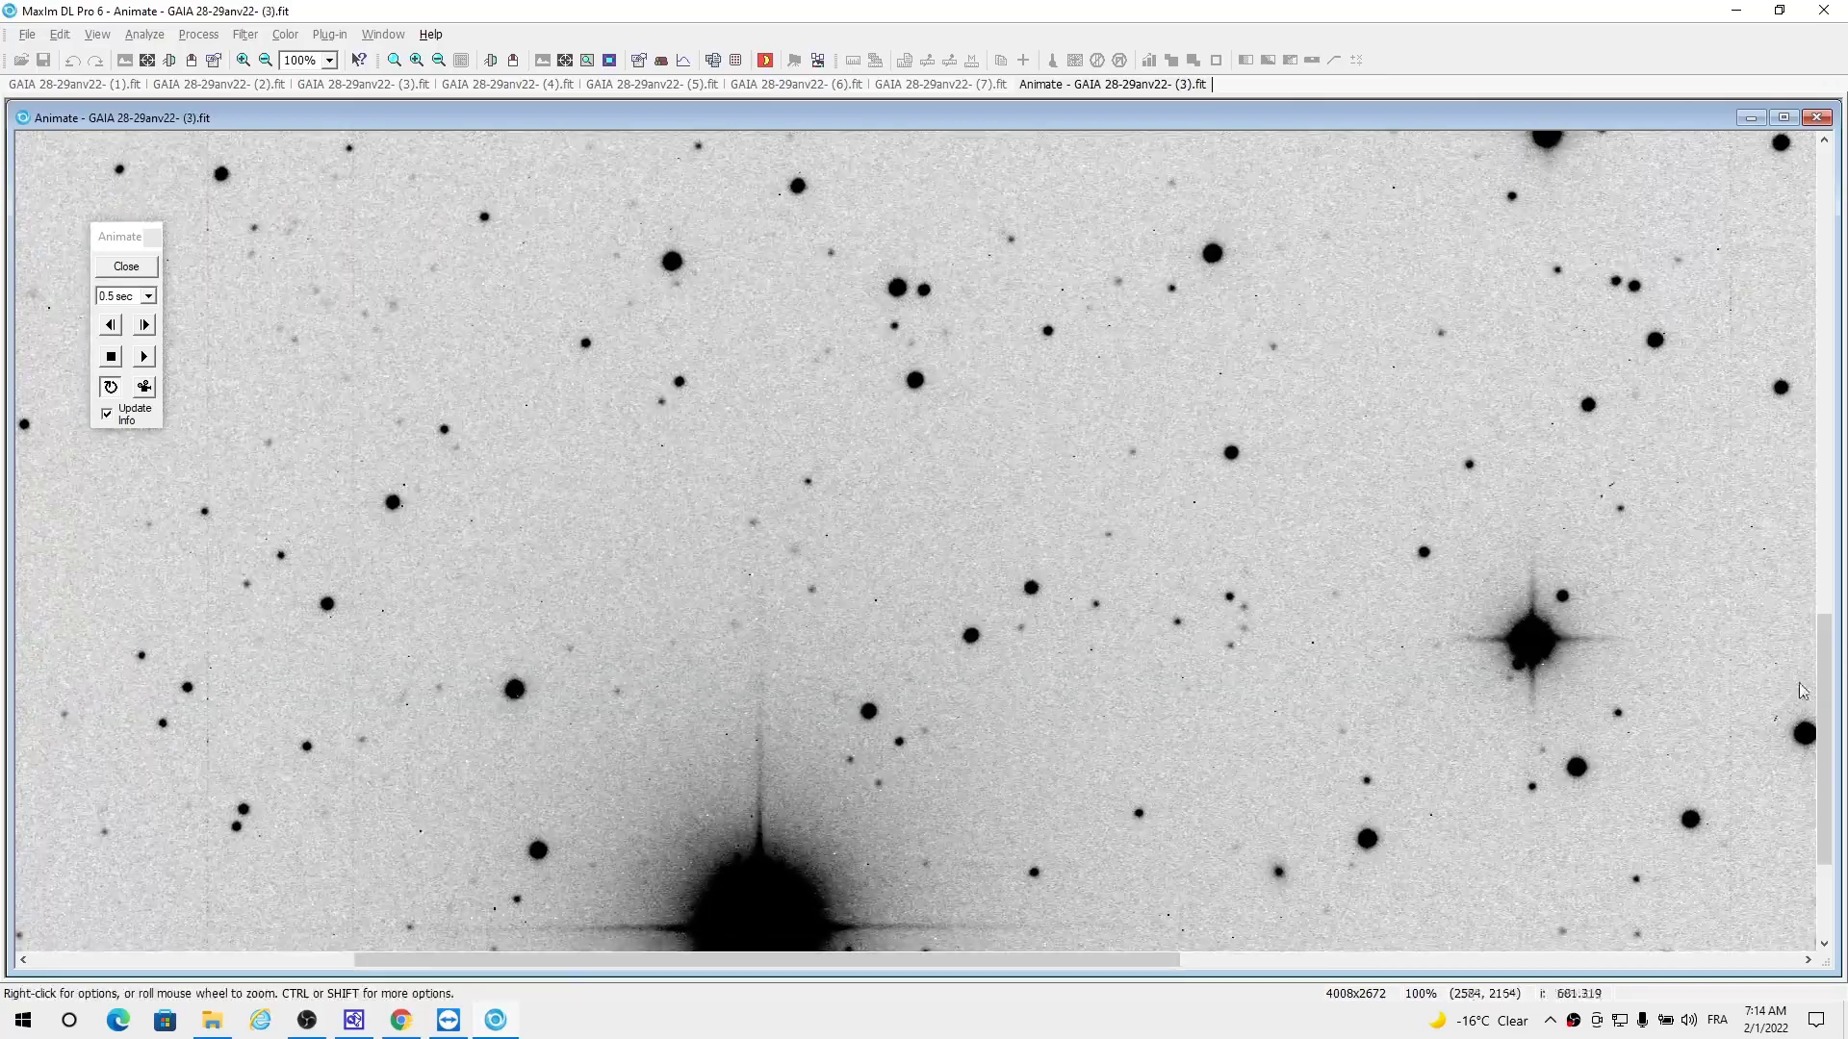
drag(1822, 712, 1841, 410)
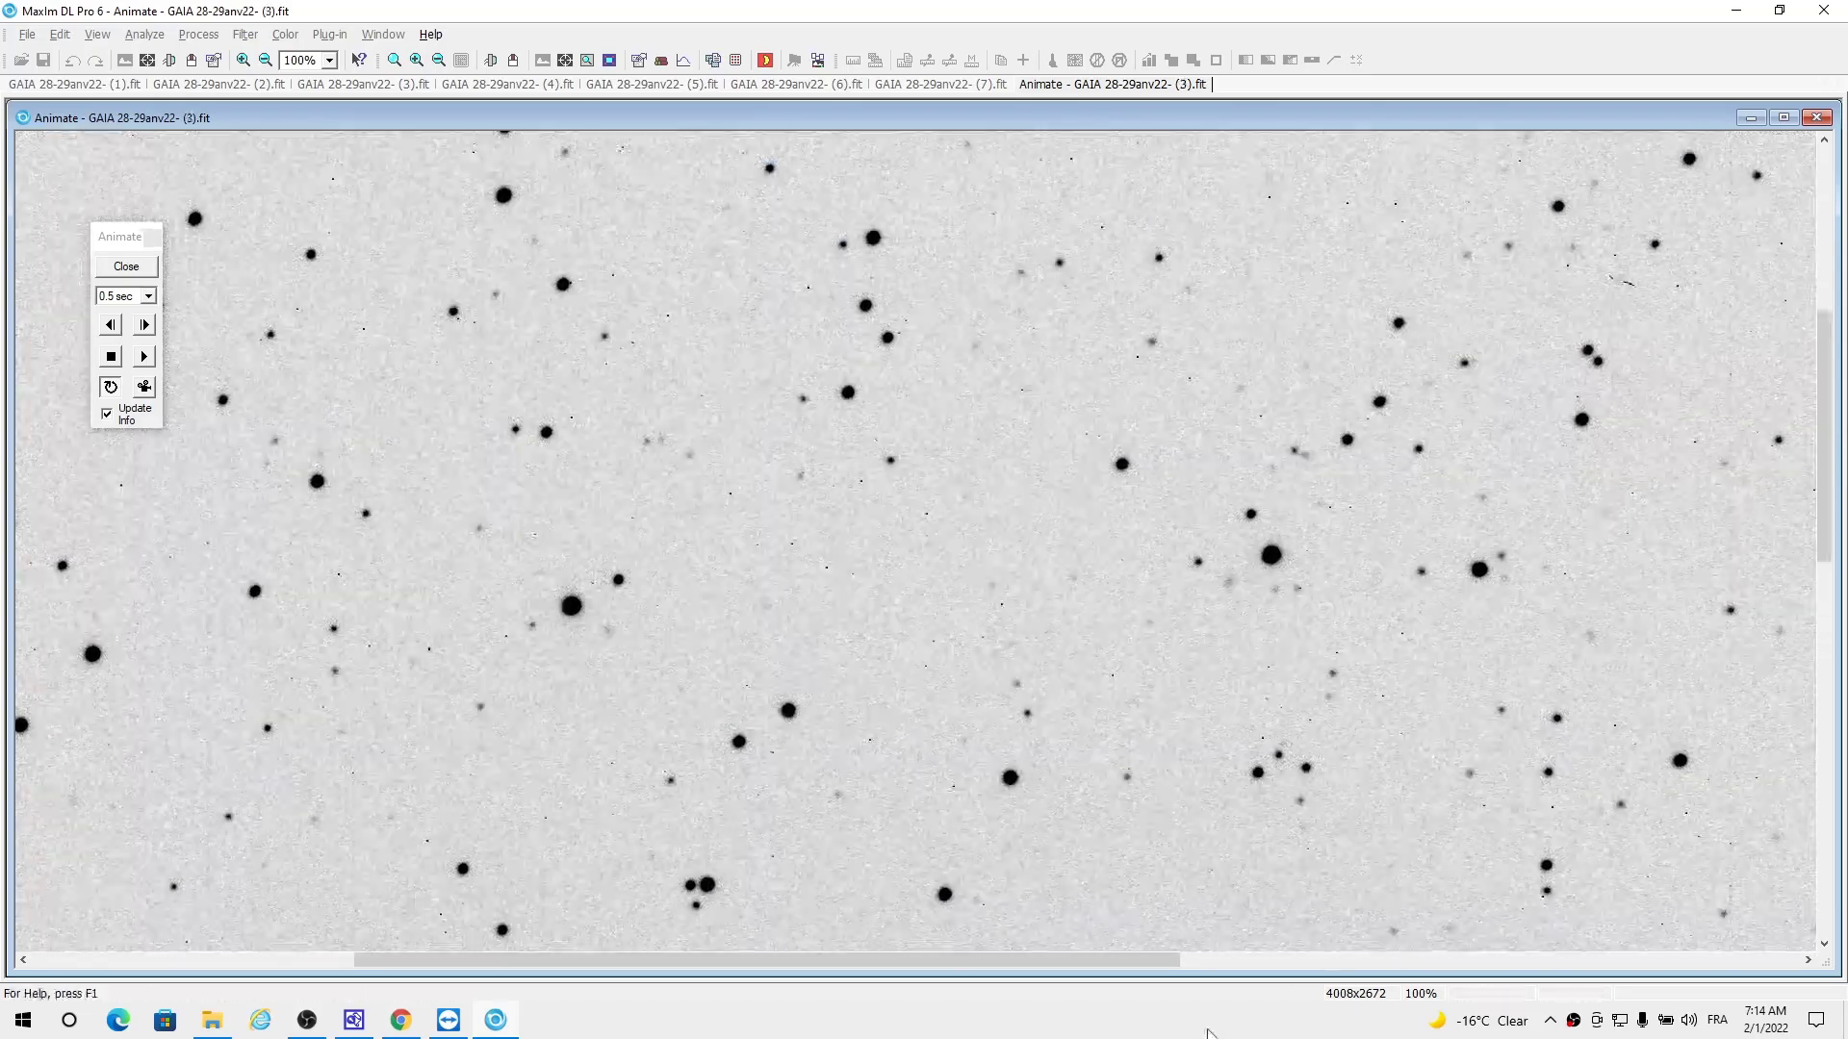
drag(1114, 967, 1298, 958)
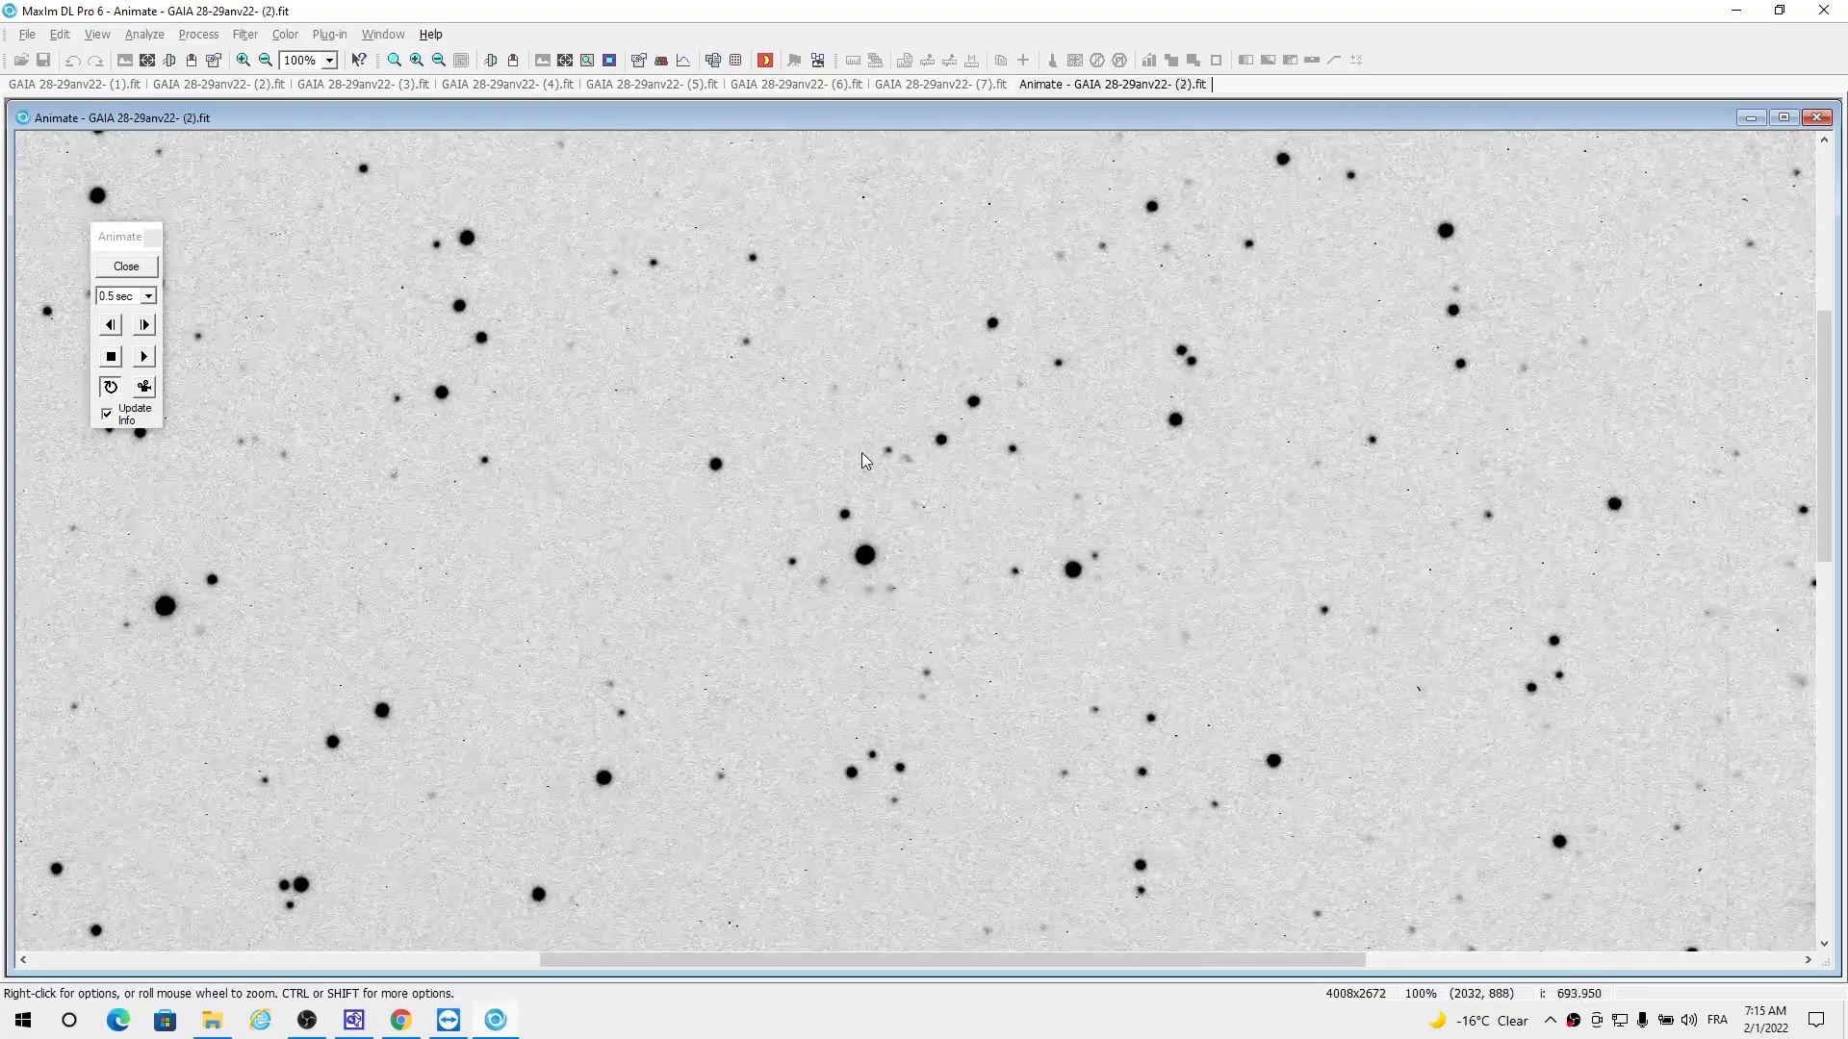
- Inspect the suspected moving object close up, stop the animation and advance through the GAIA frames one at a time
scroll(863, 456, up, 5)
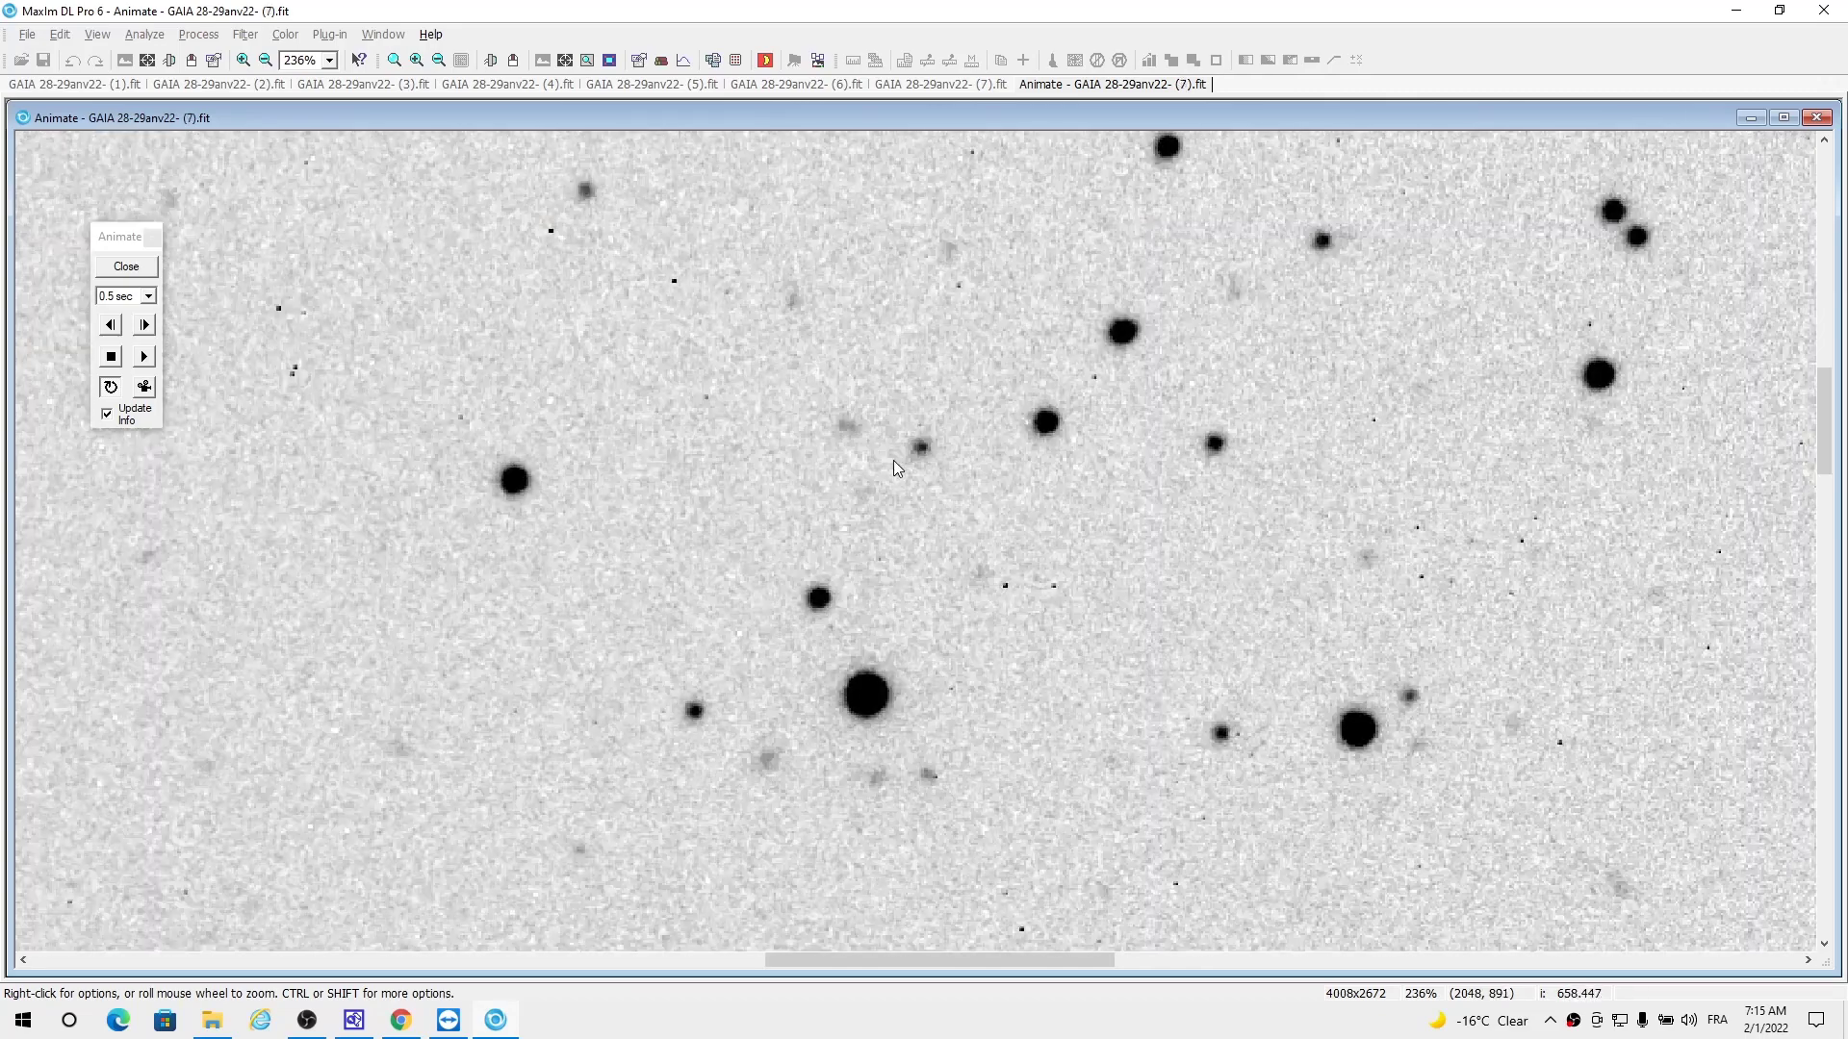
scroll(895, 465, down, 1)
scroll(893, 461, down, 3)
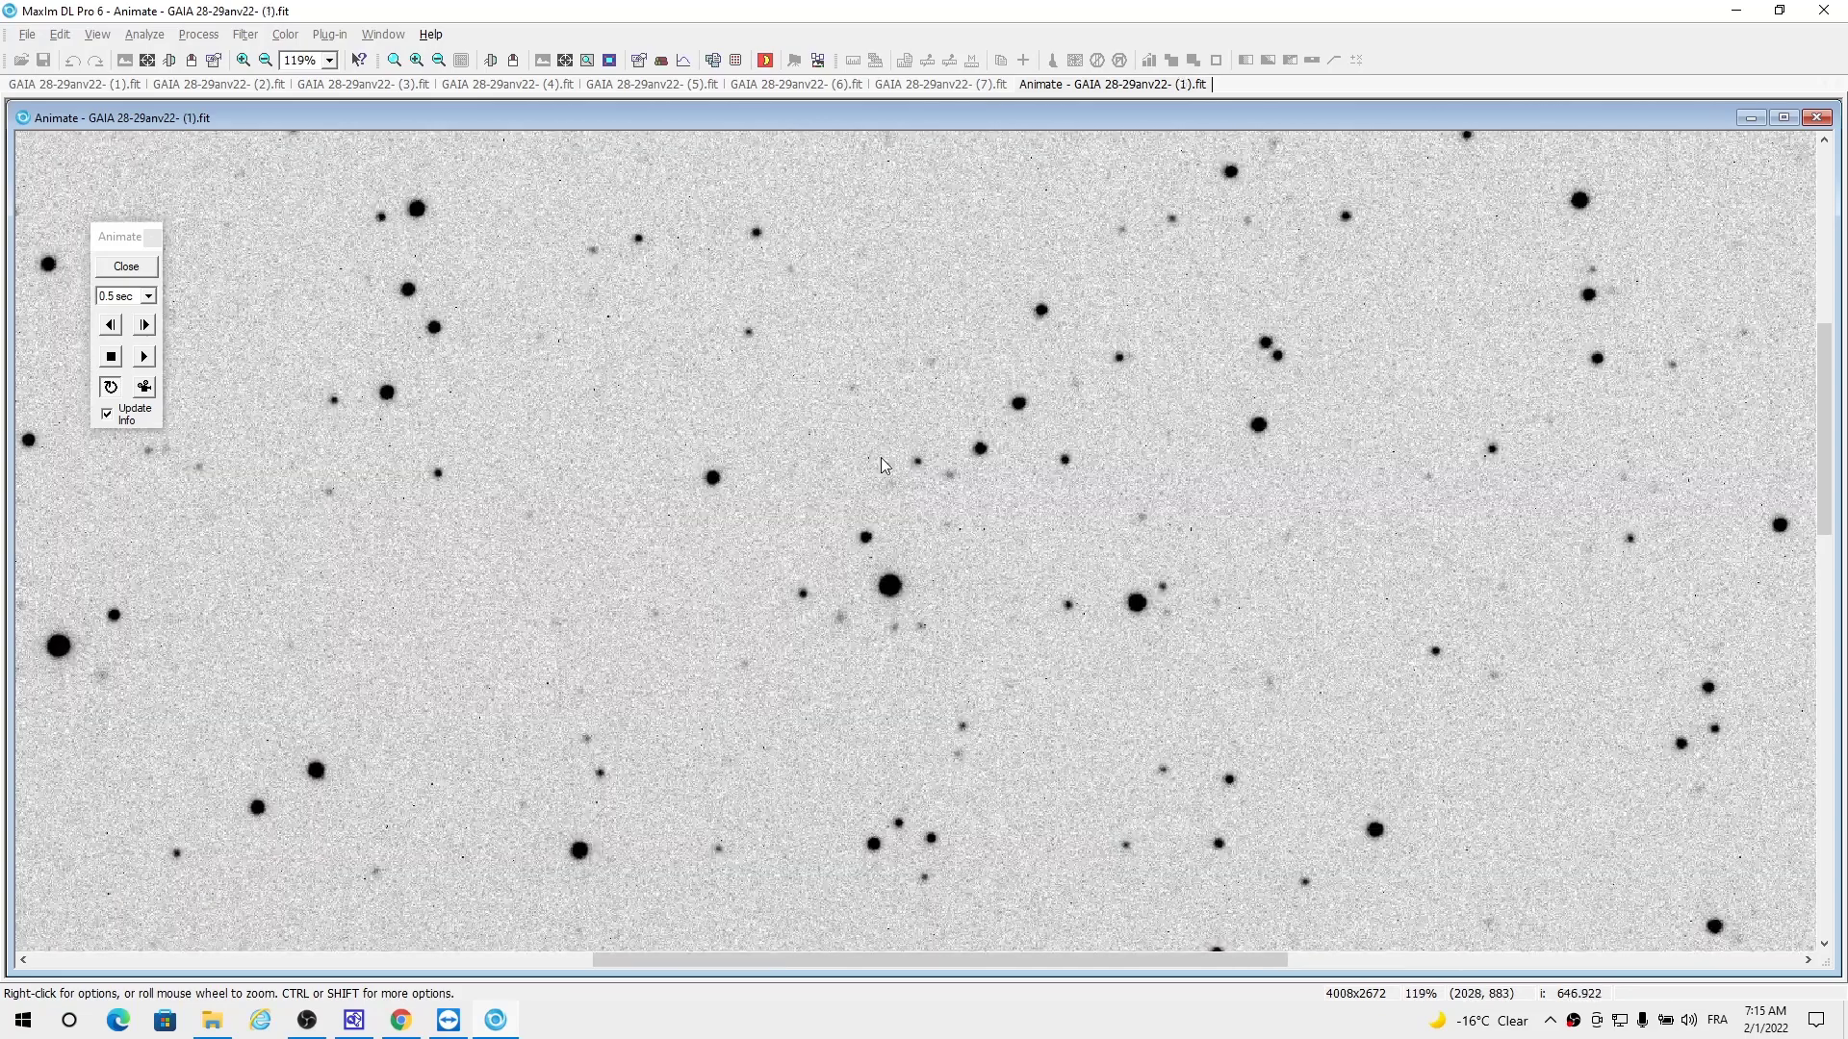
click(112, 357)
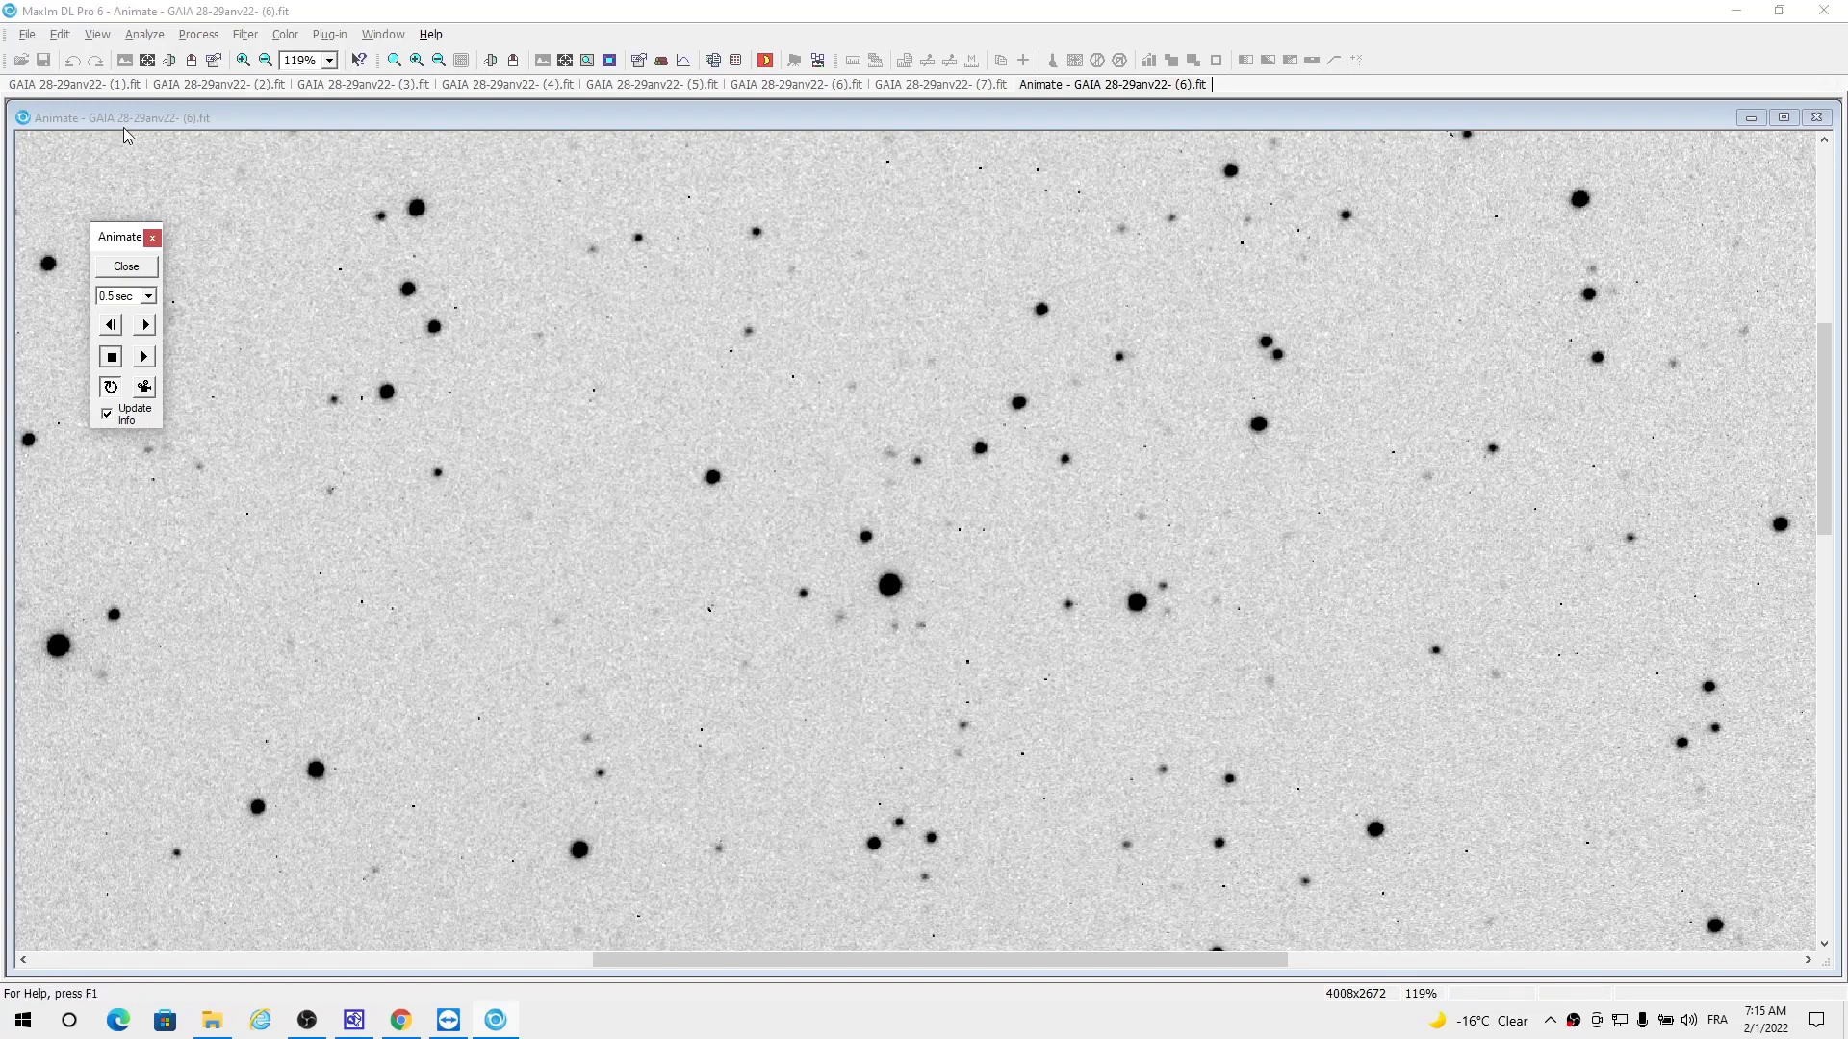
click(144, 325)
click(145, 325)
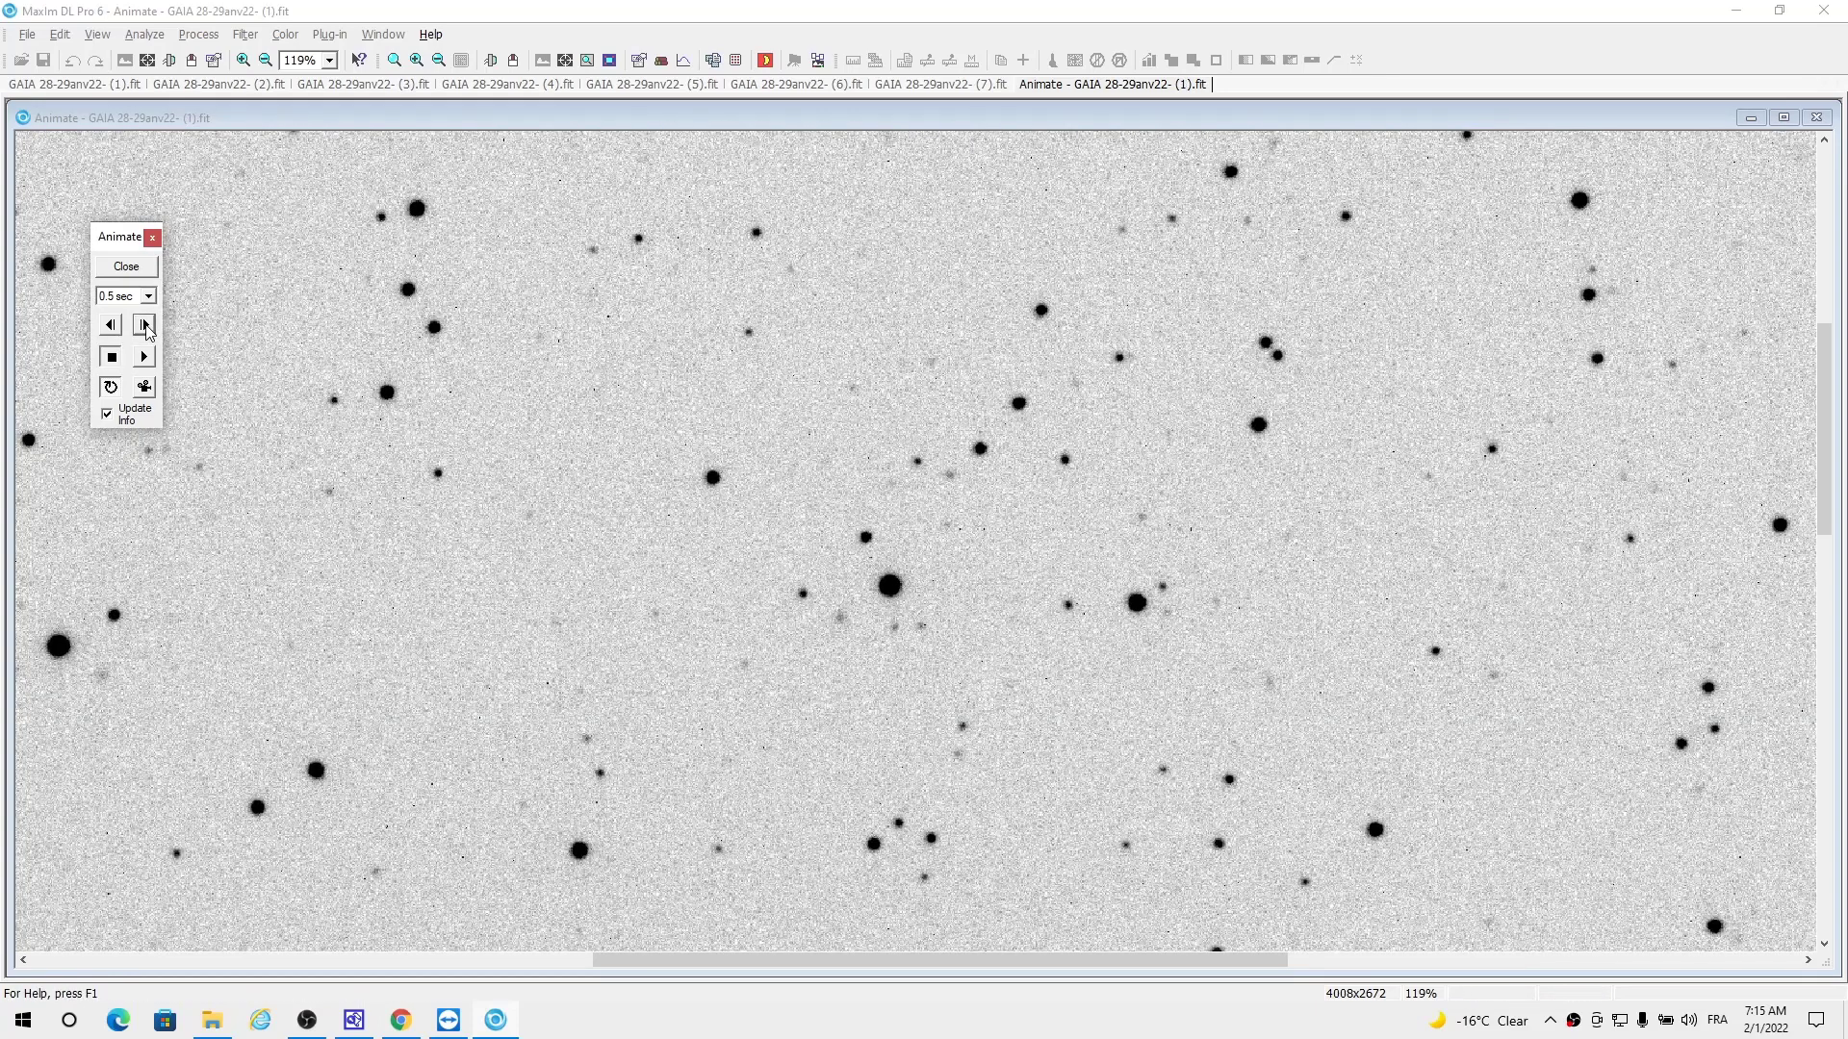
click(145, 325)
click(144, 325)
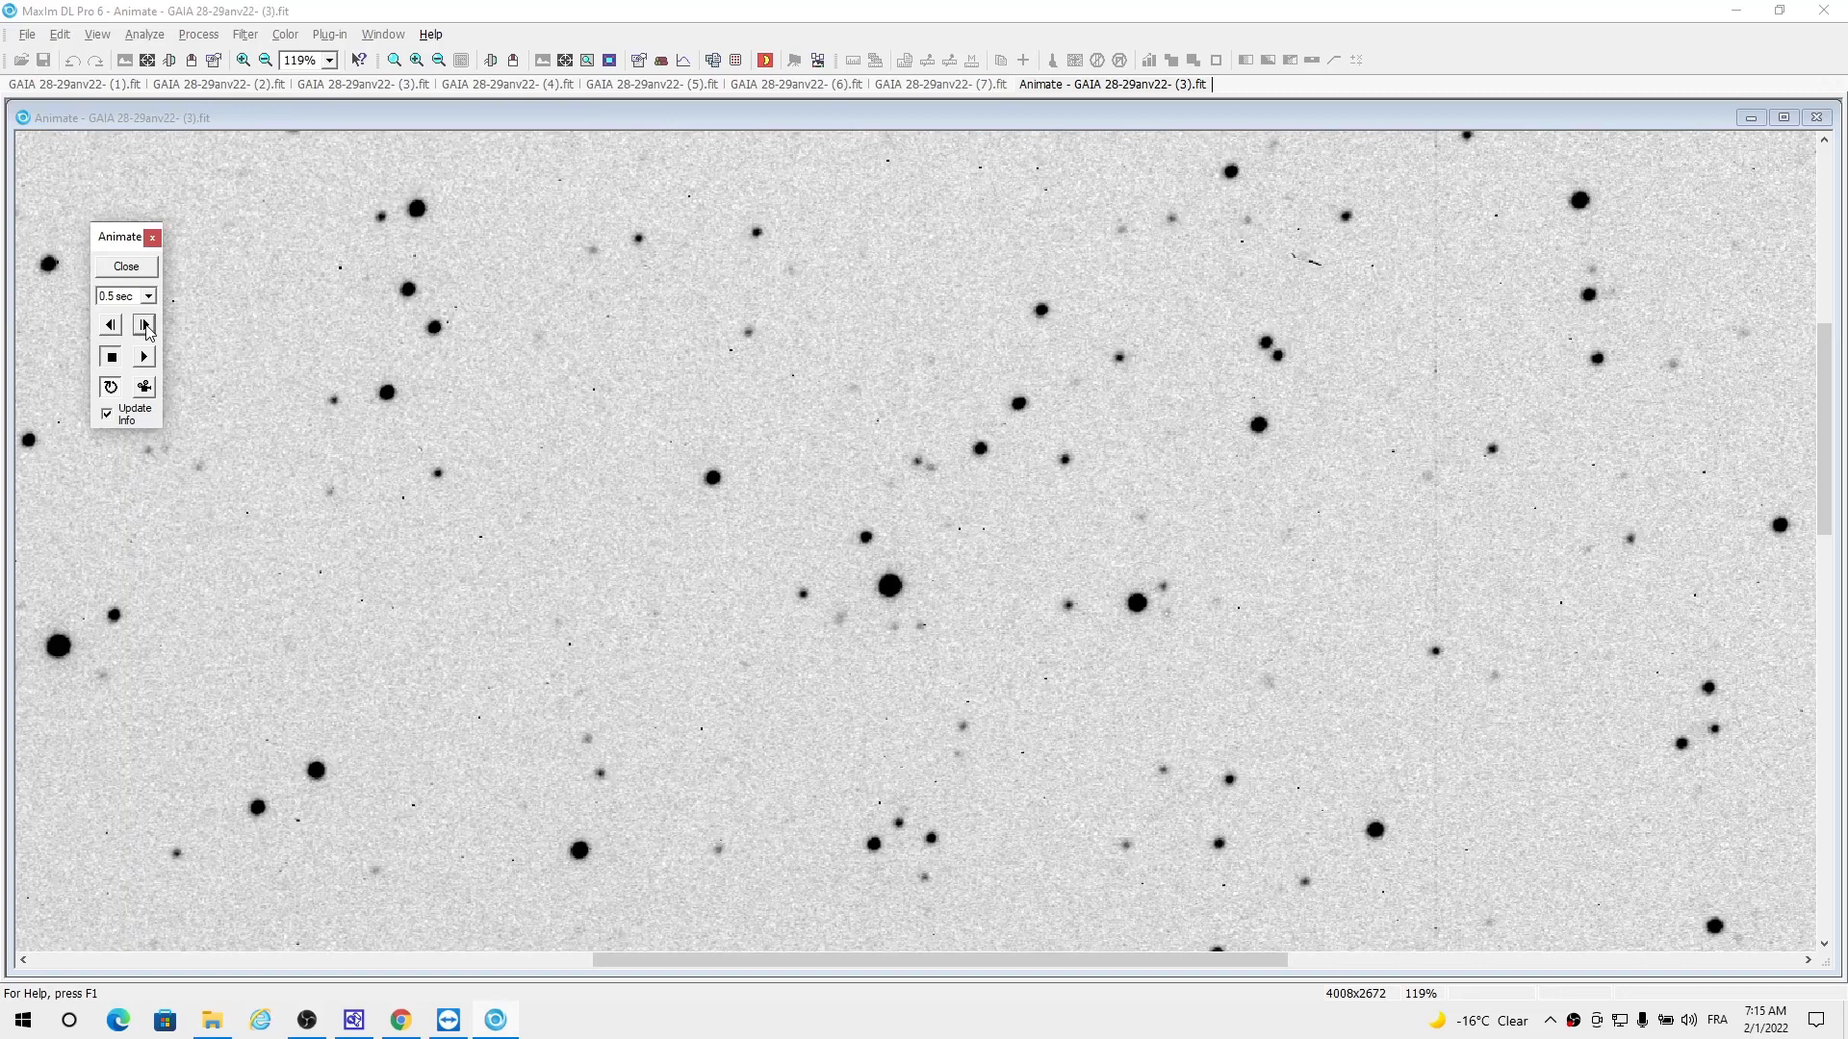
click(144, 326)
click(144, 325)
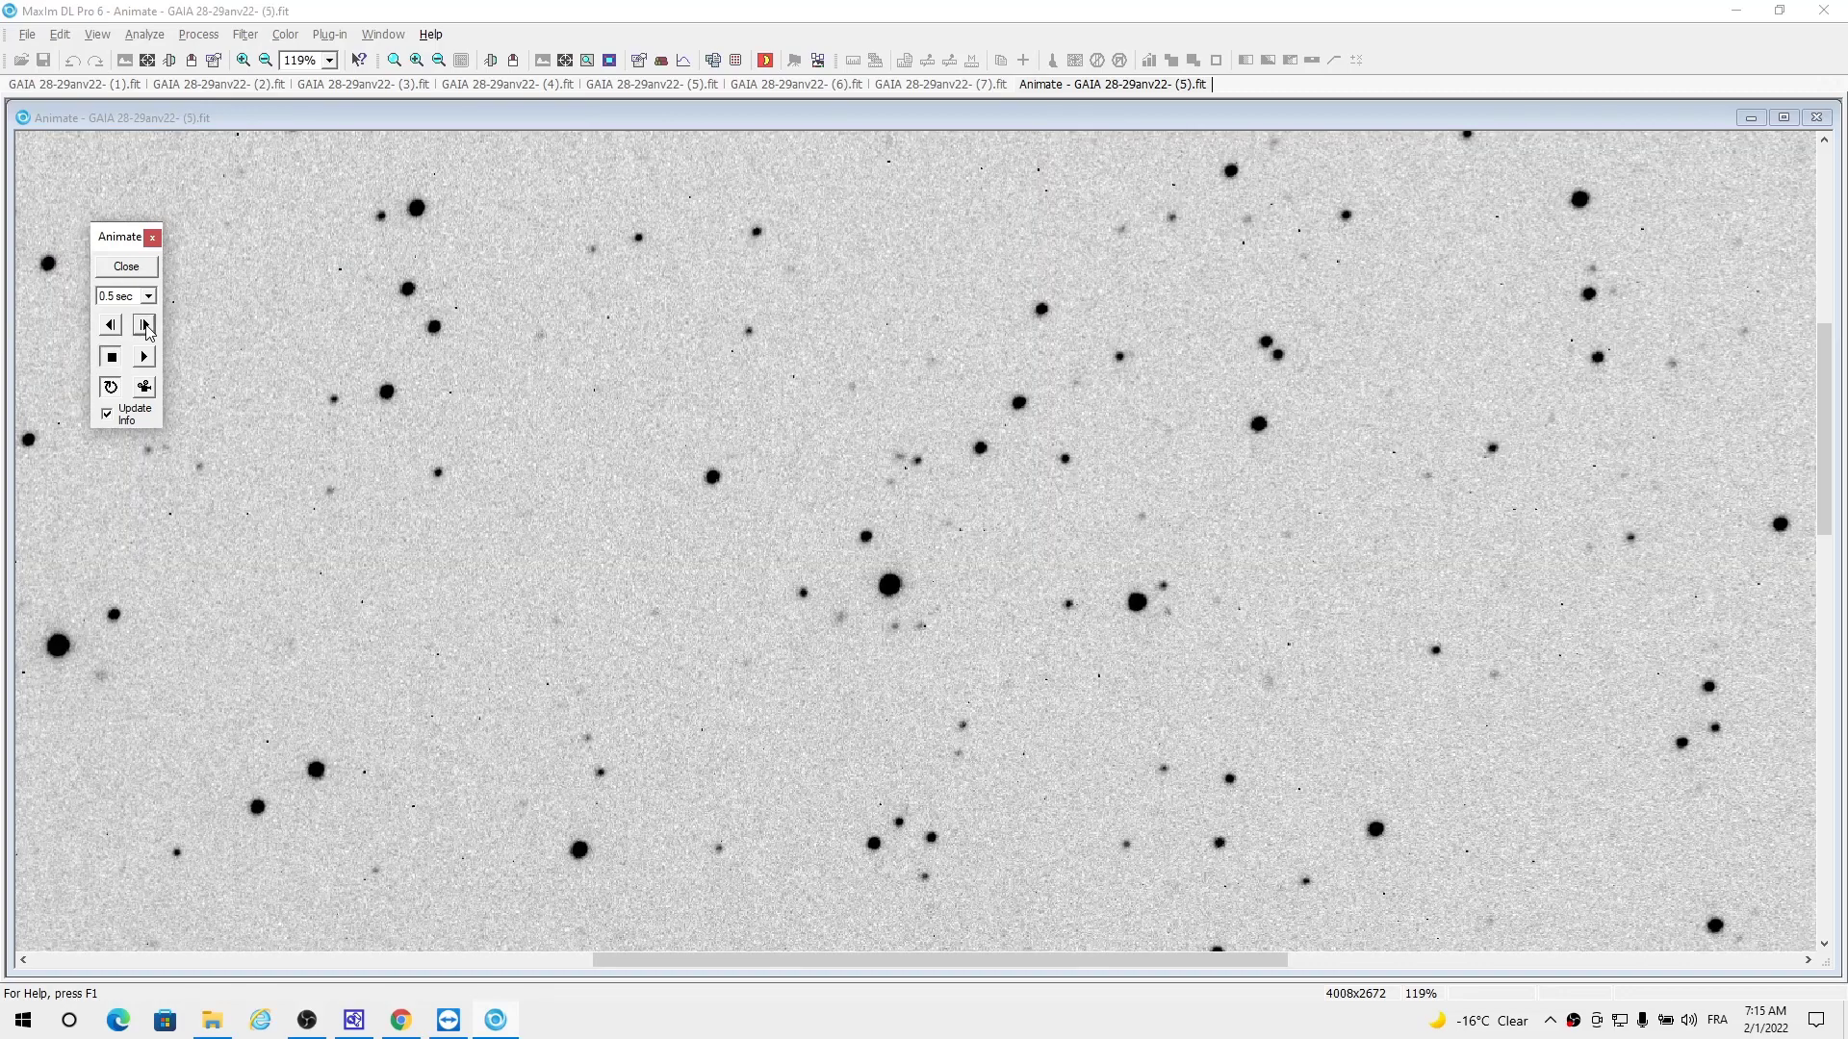
click(144, 325)
click(145, 325)
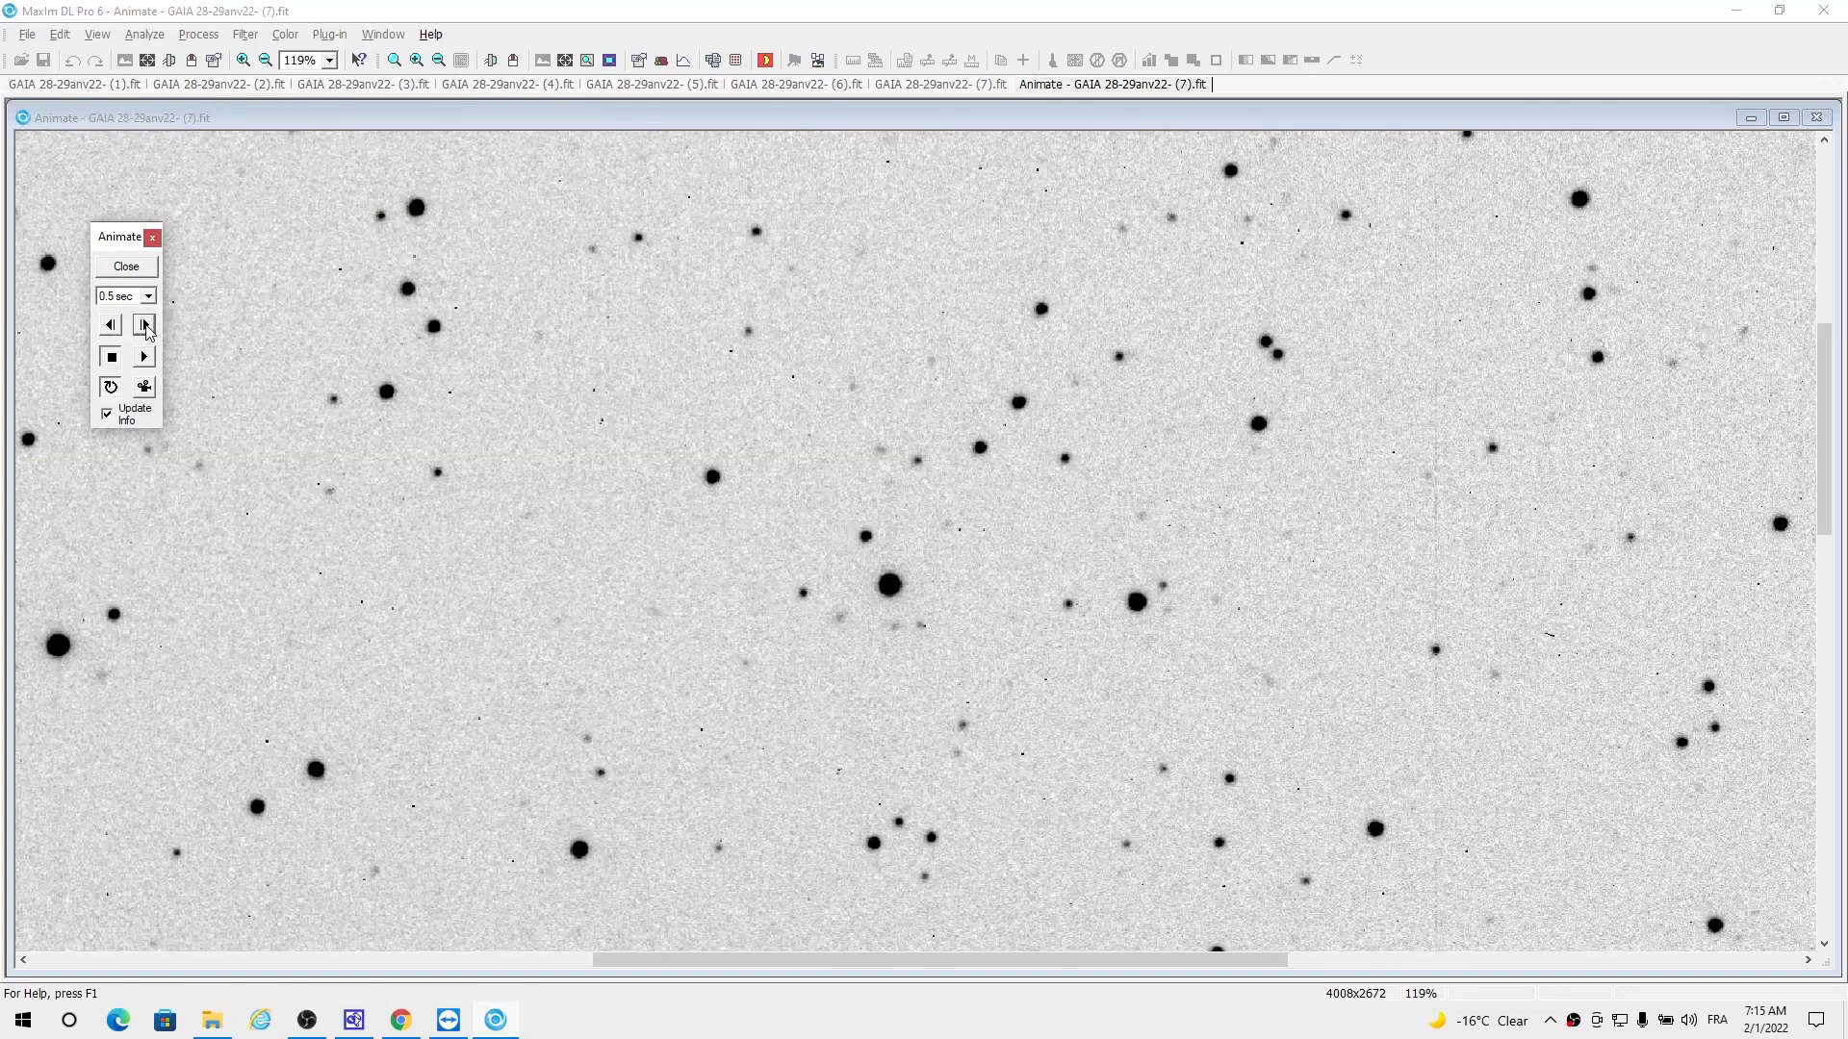
click(144, 325)
click(145, 325)
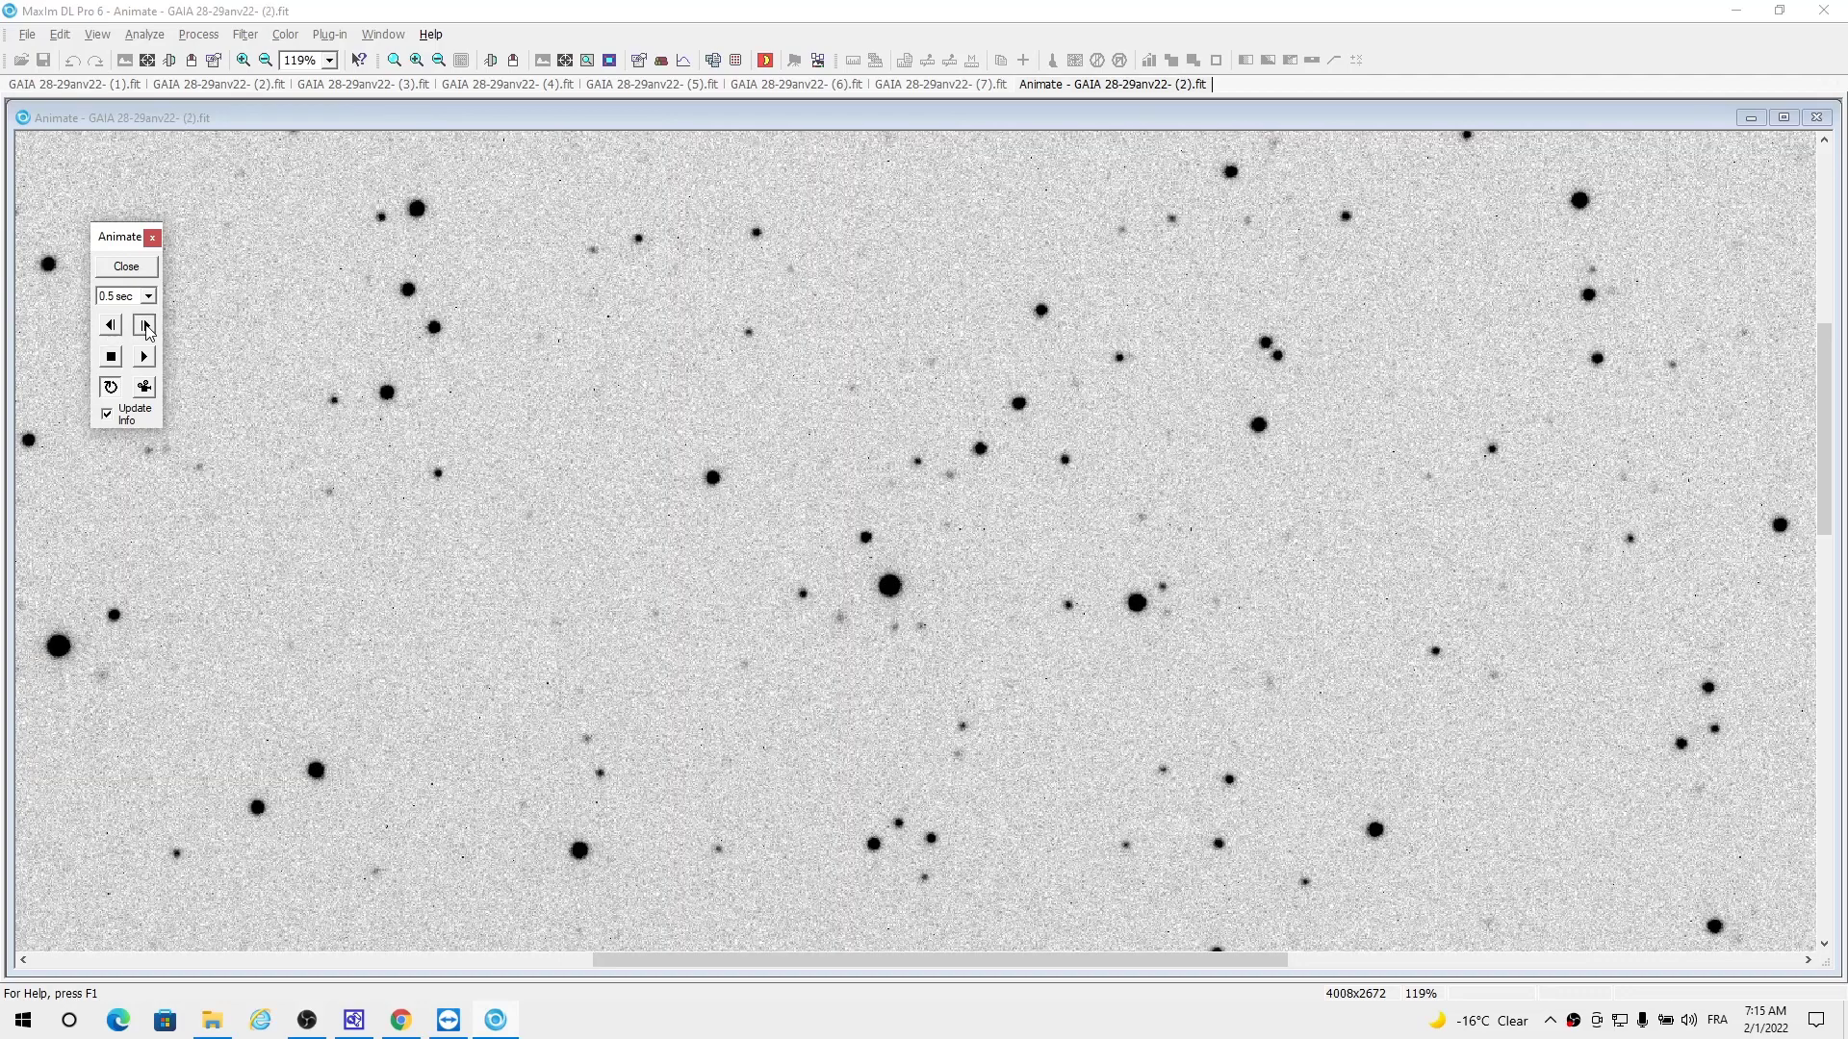
click(144, 325)
click(145, 325)
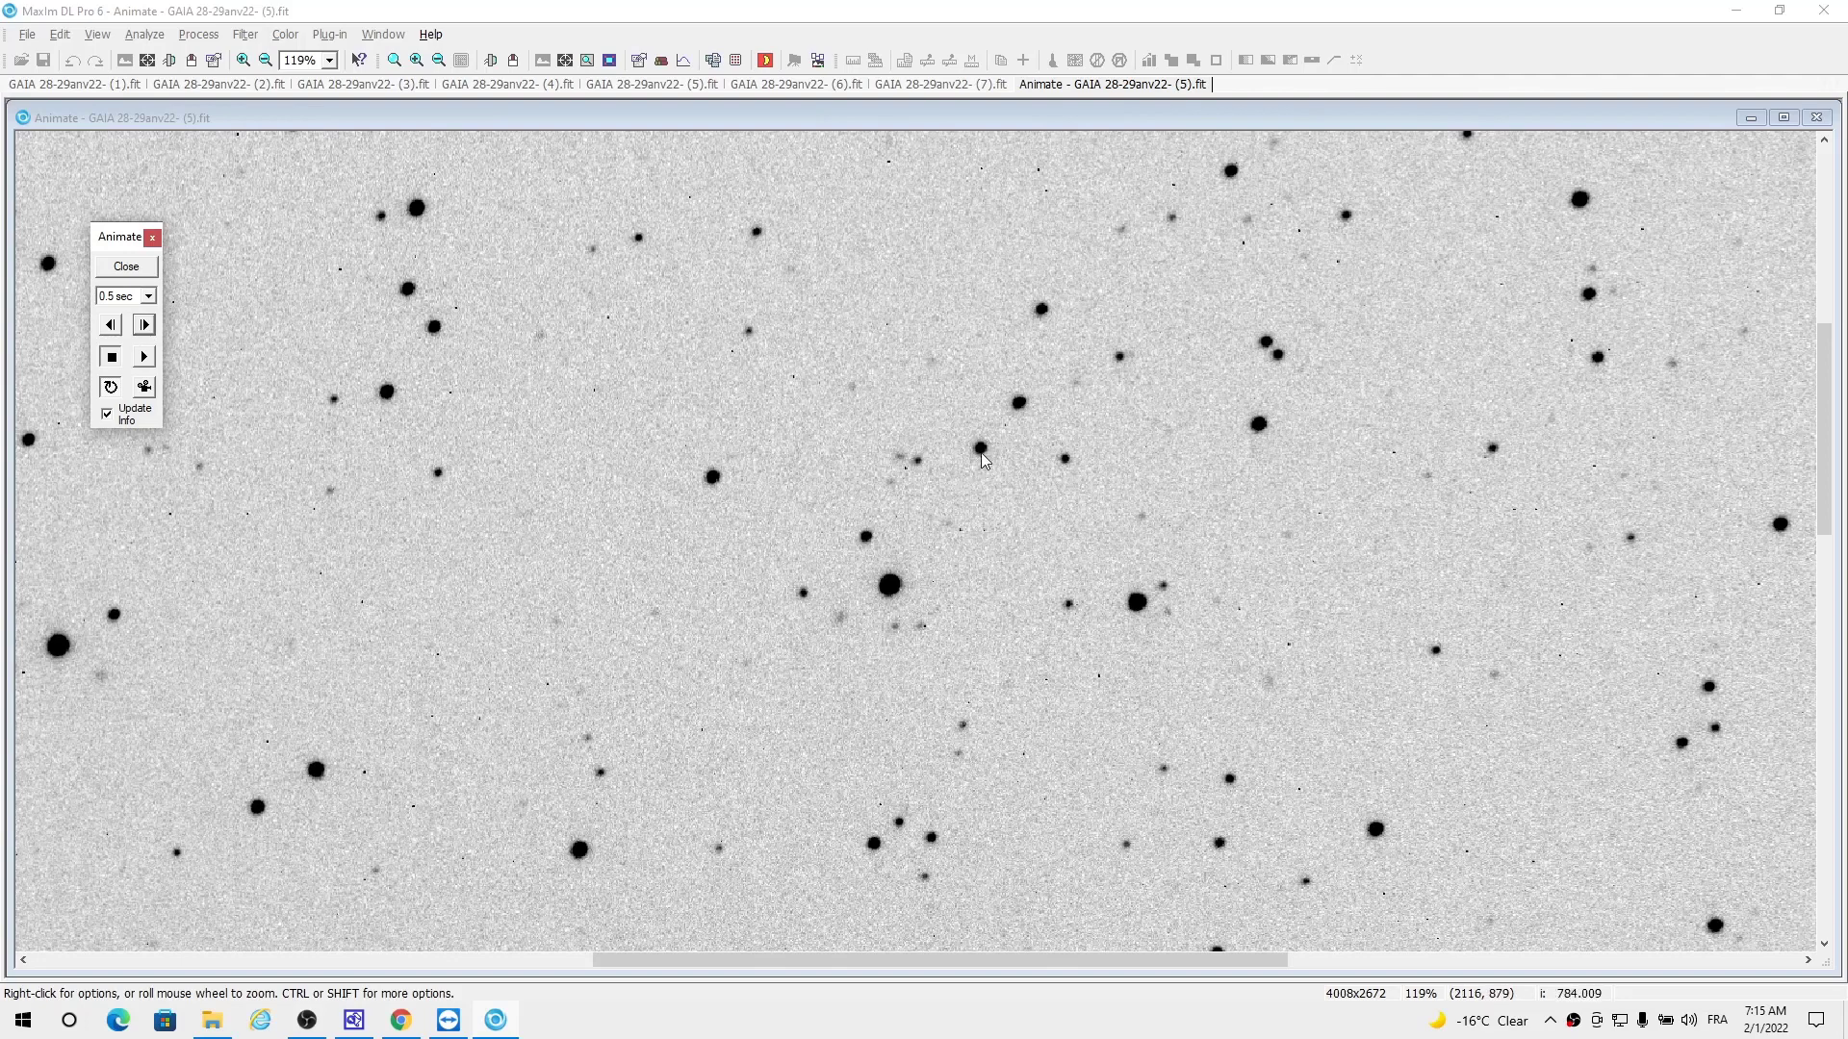
- Step the animation back to frame (3), compare the object's position frame by frame up to (7), and close the animation
click(114, 328)
click(113, 328)
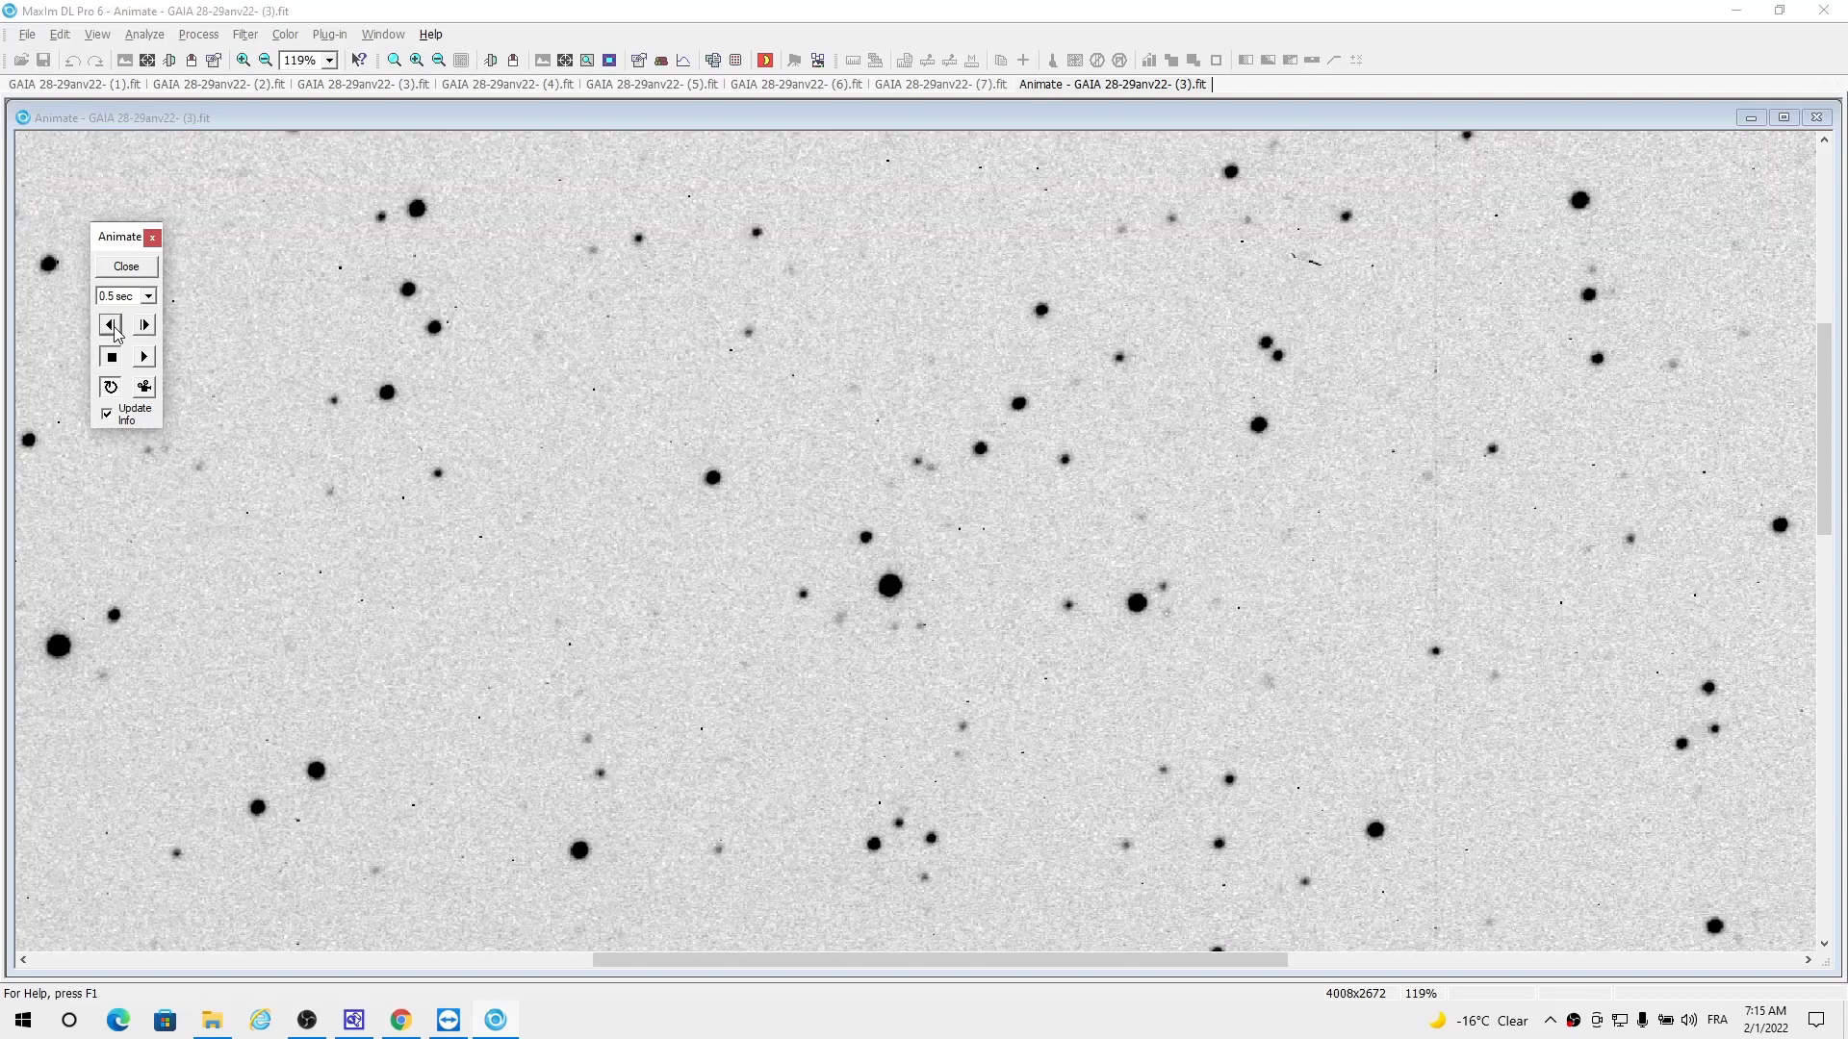
click(144, 326)
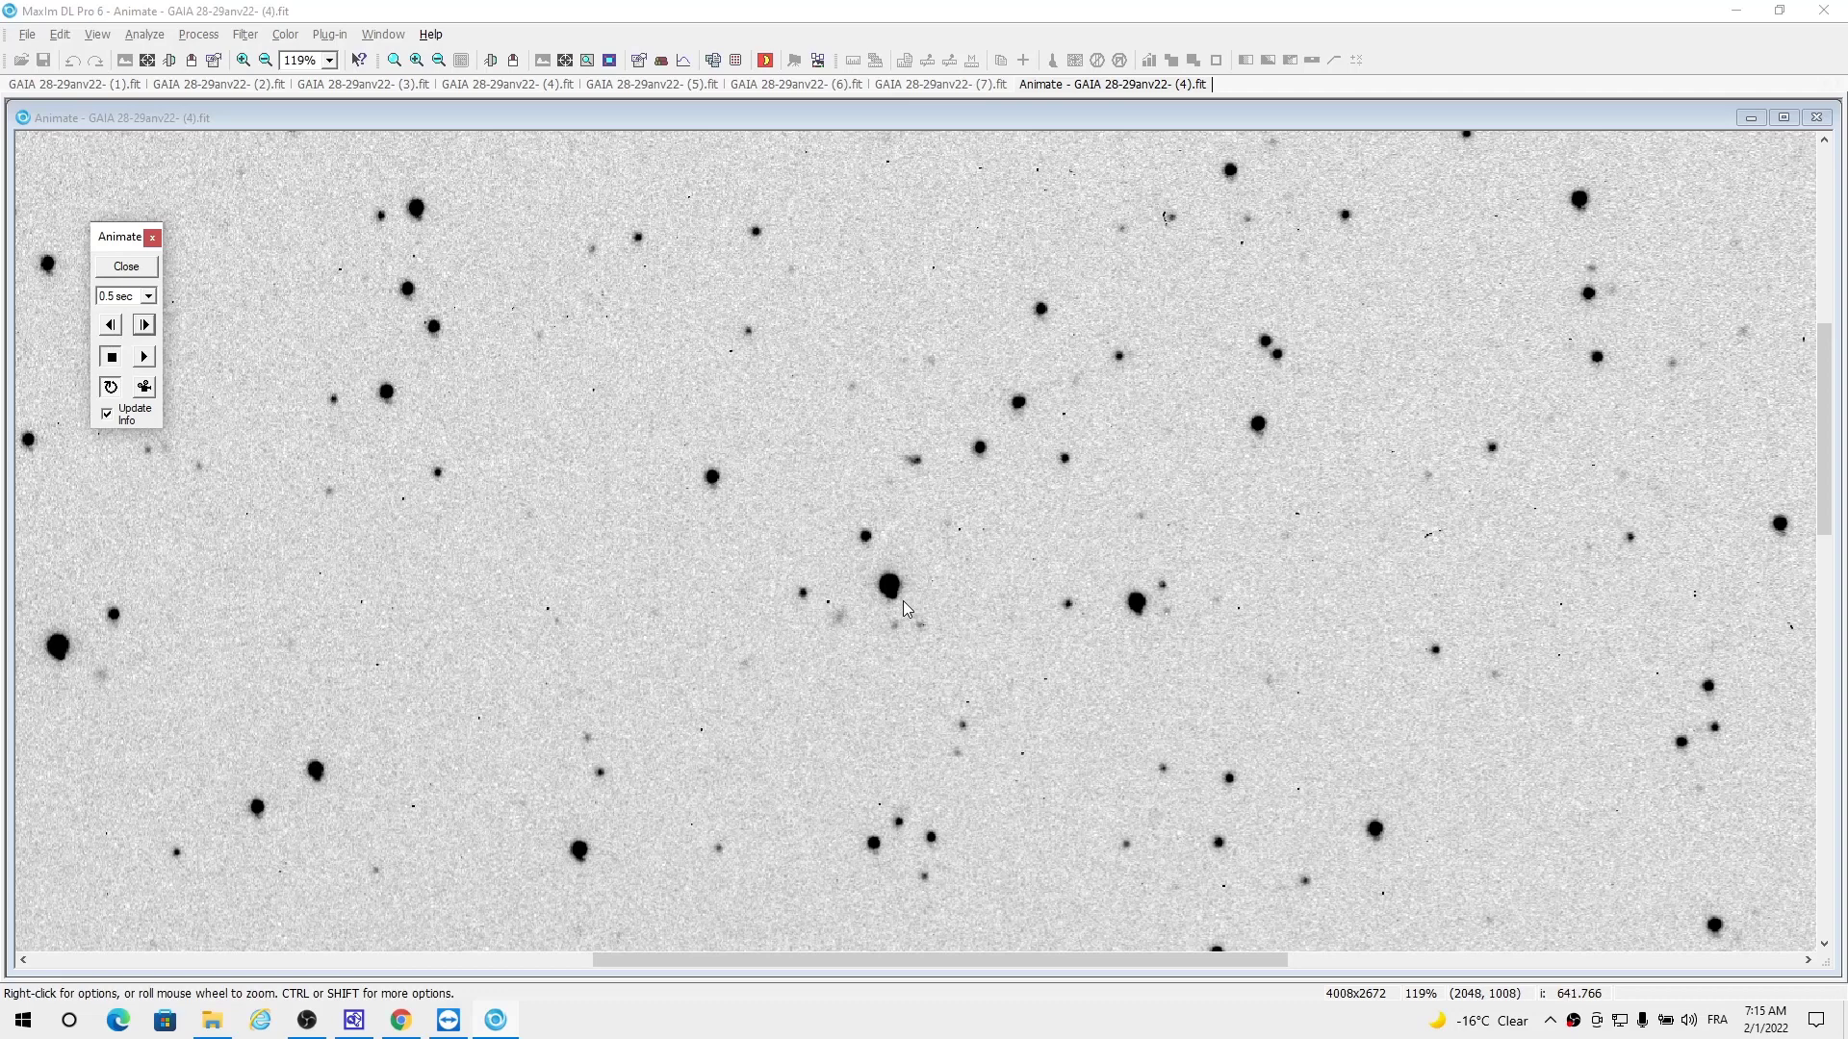
click(150, 331)
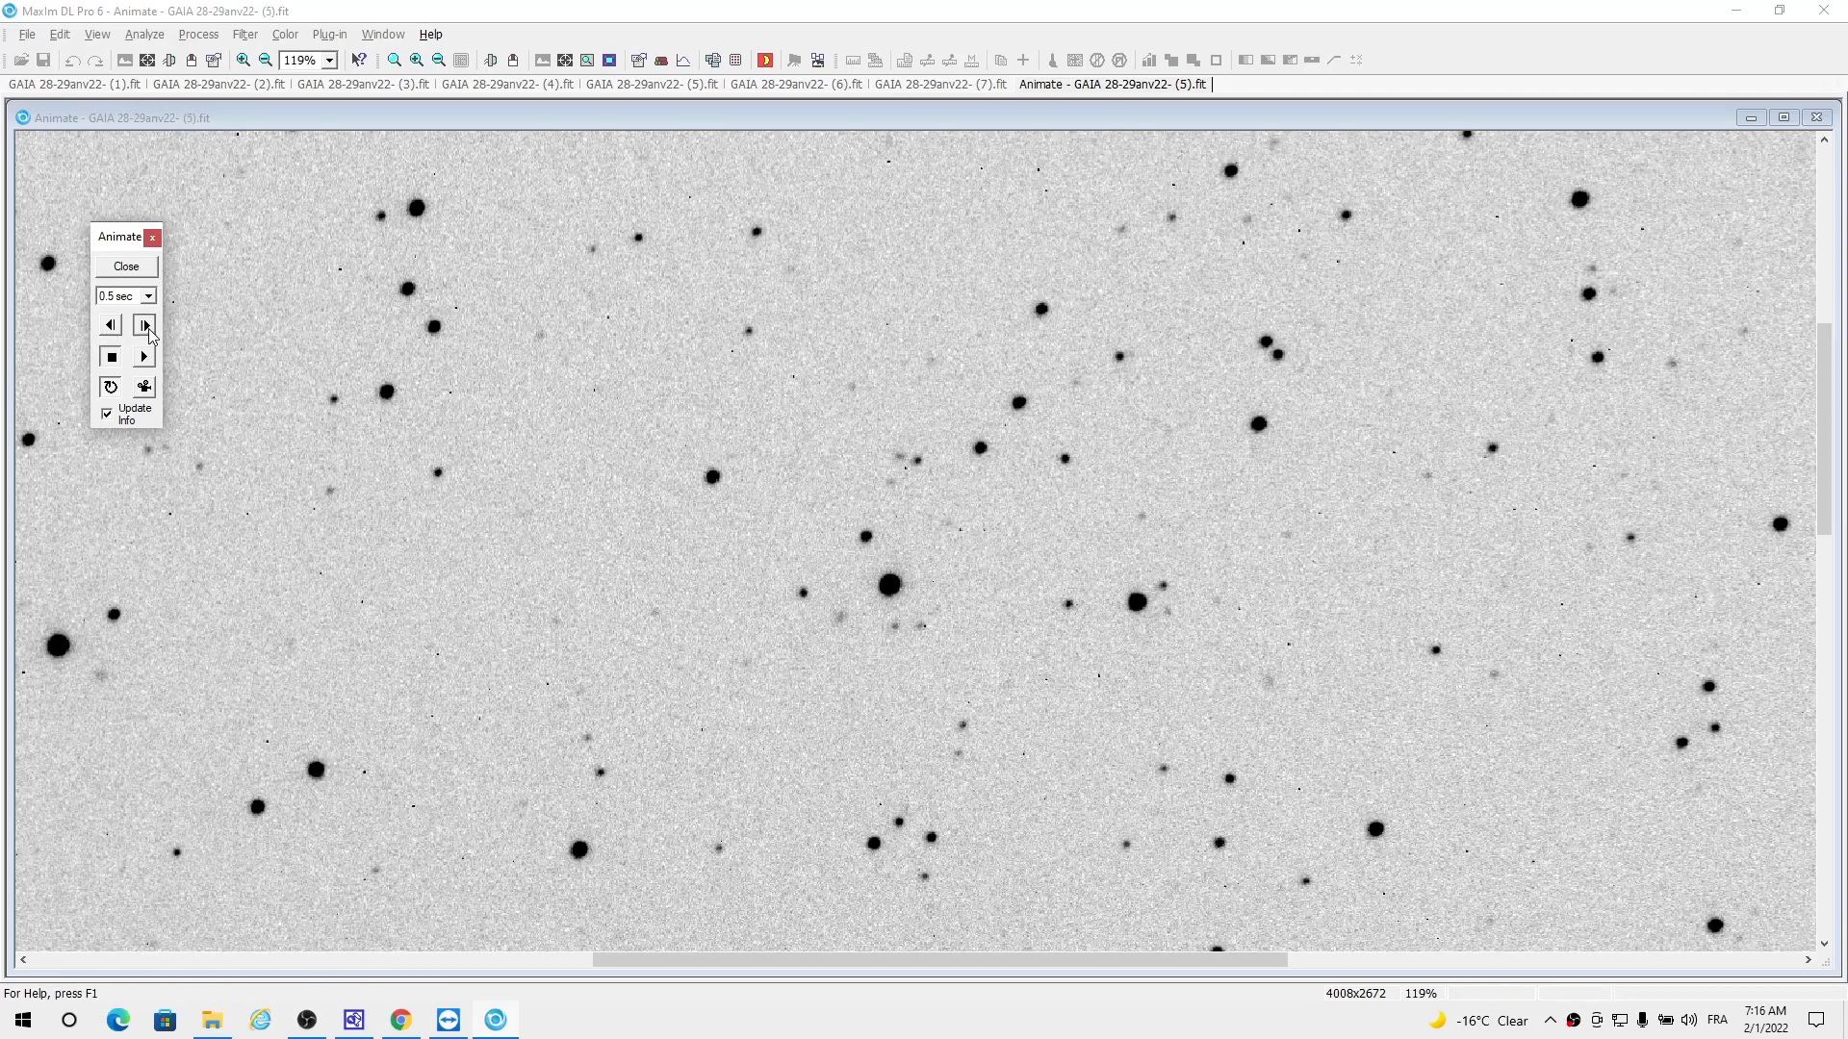
click(150, 331)
click(151, 331)
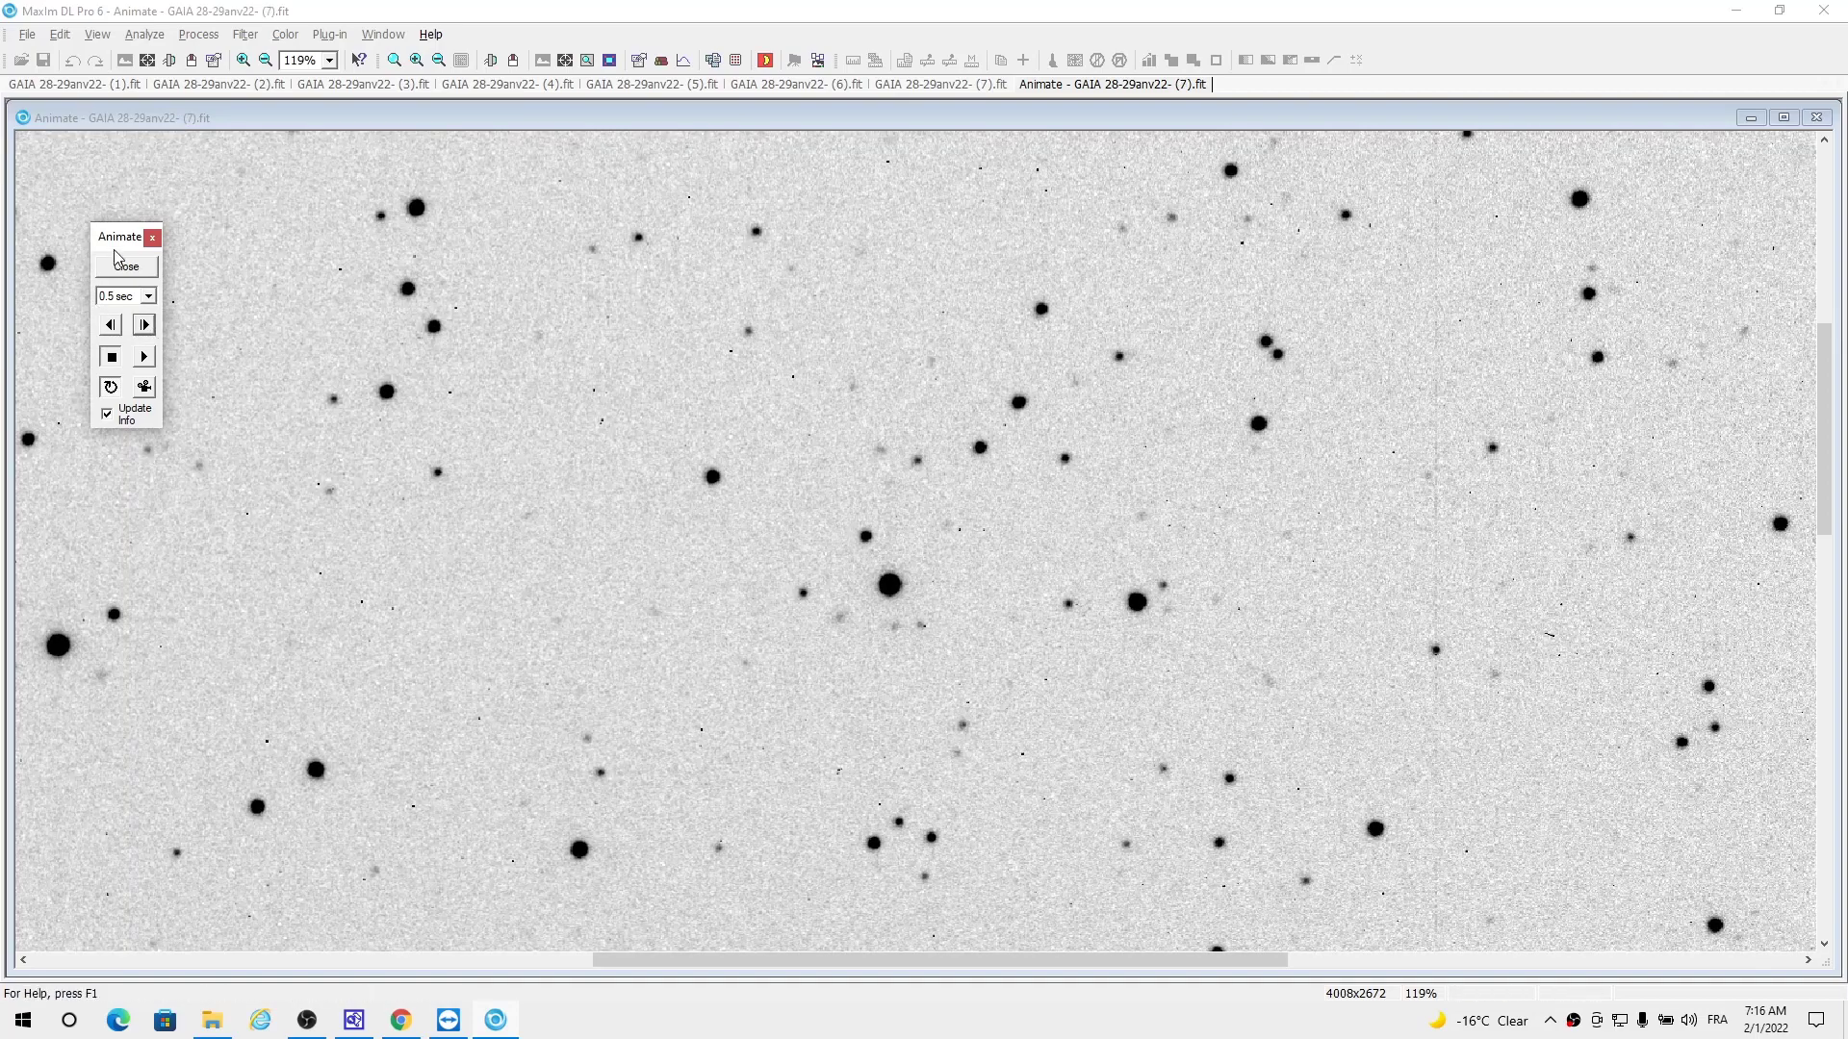
click(117, 263)
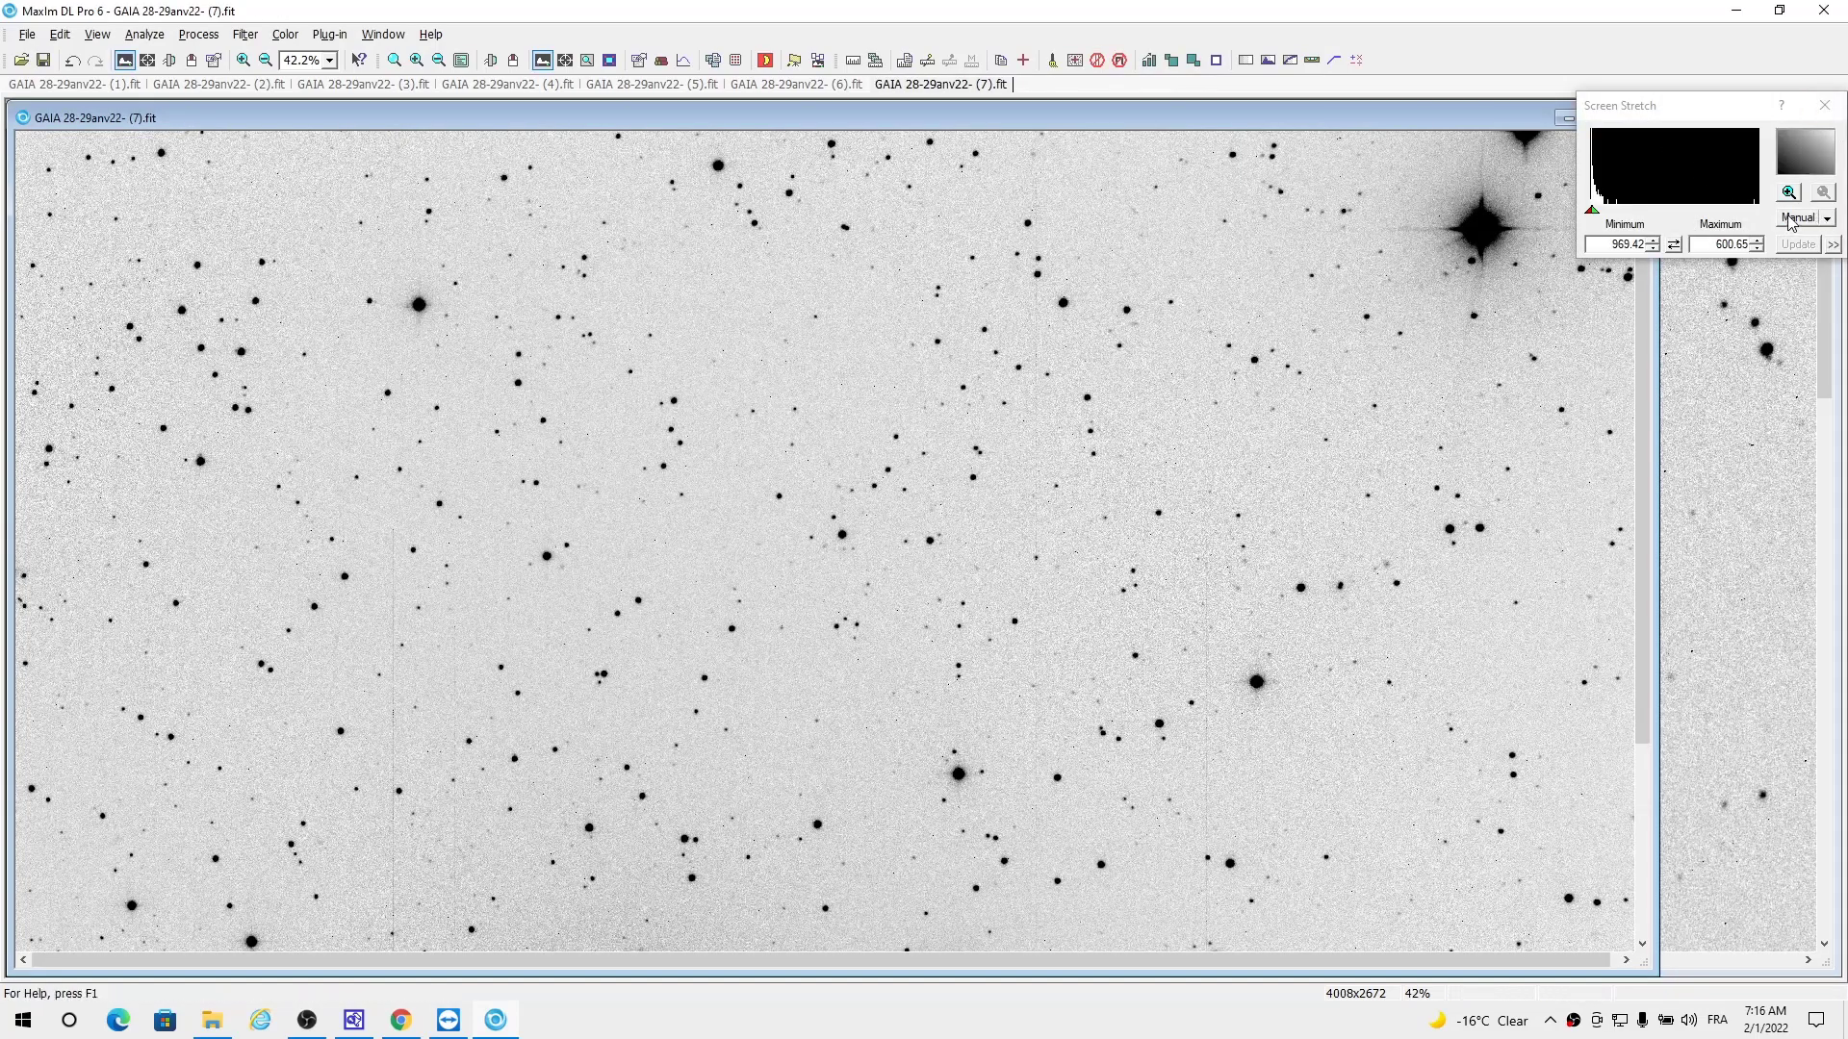
- Restore the non-inverted display of GAIA 28-29anv22- (7).fit by swapping its stretch limits, and equalize the screen stretch across all GAIA images
click(1674, 246)
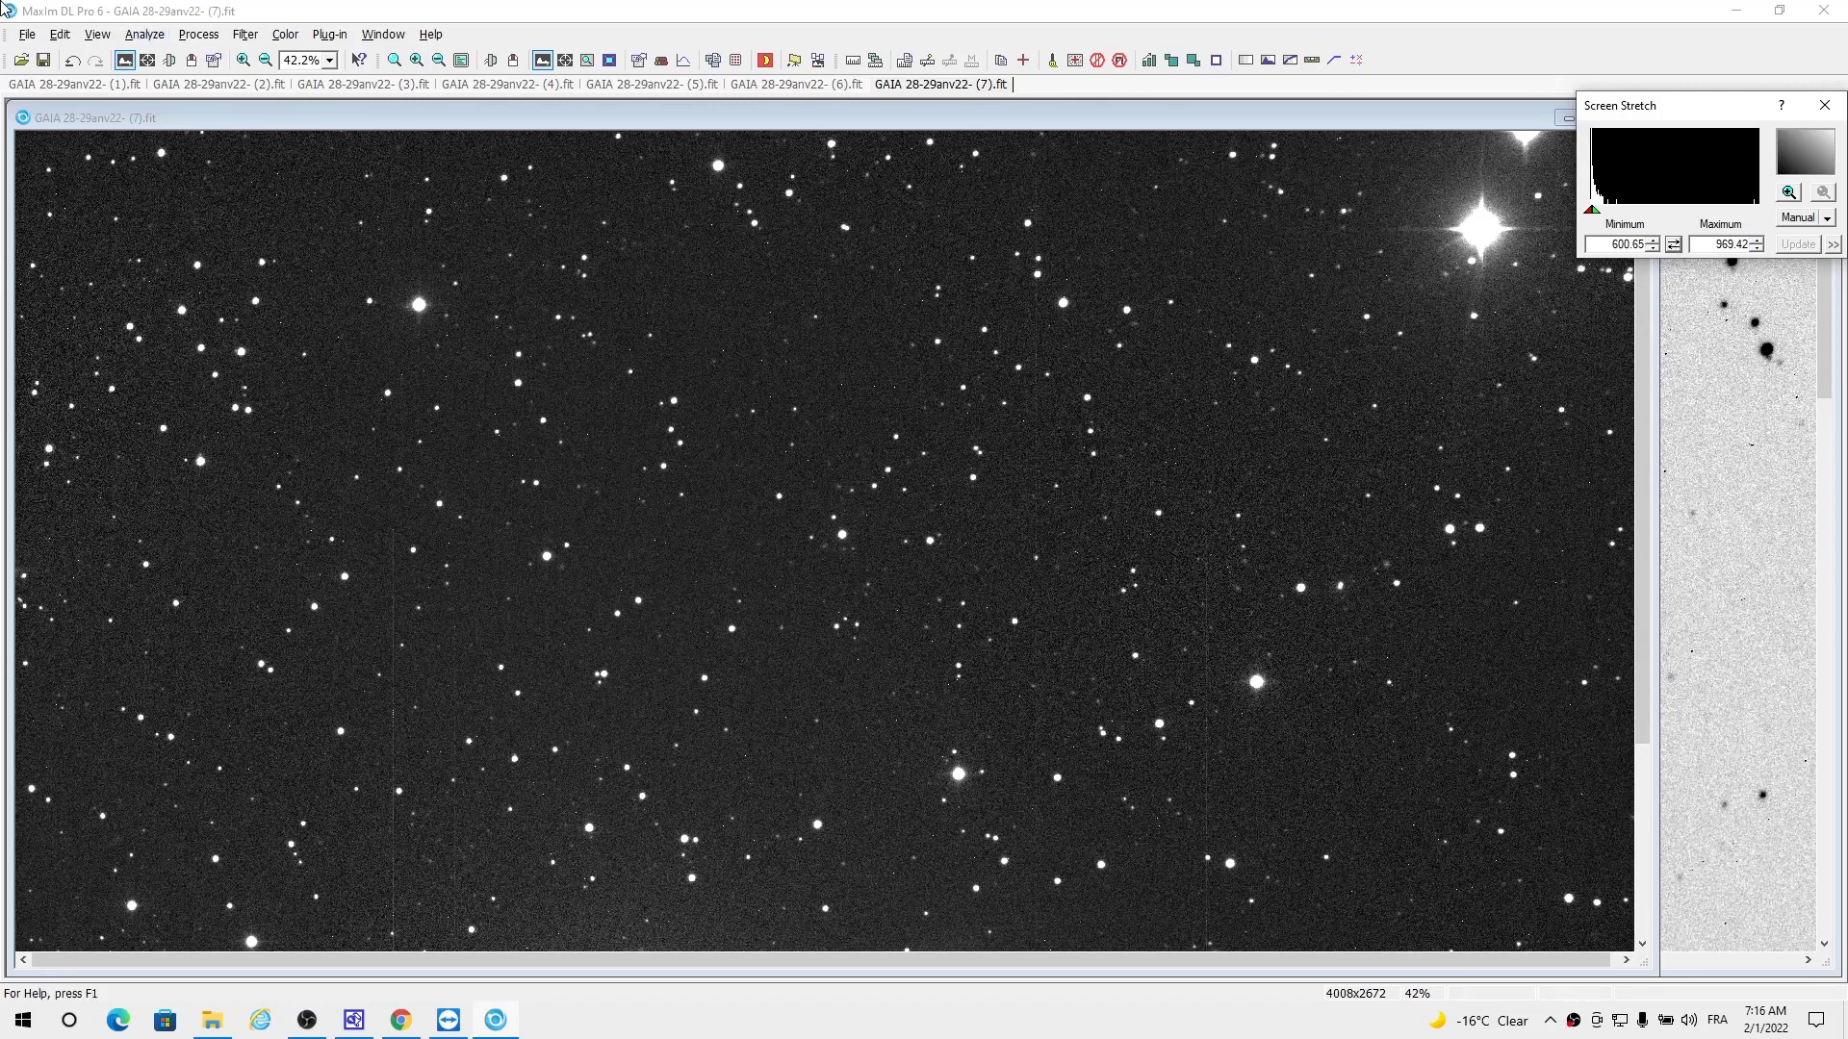
click(1752, 643)
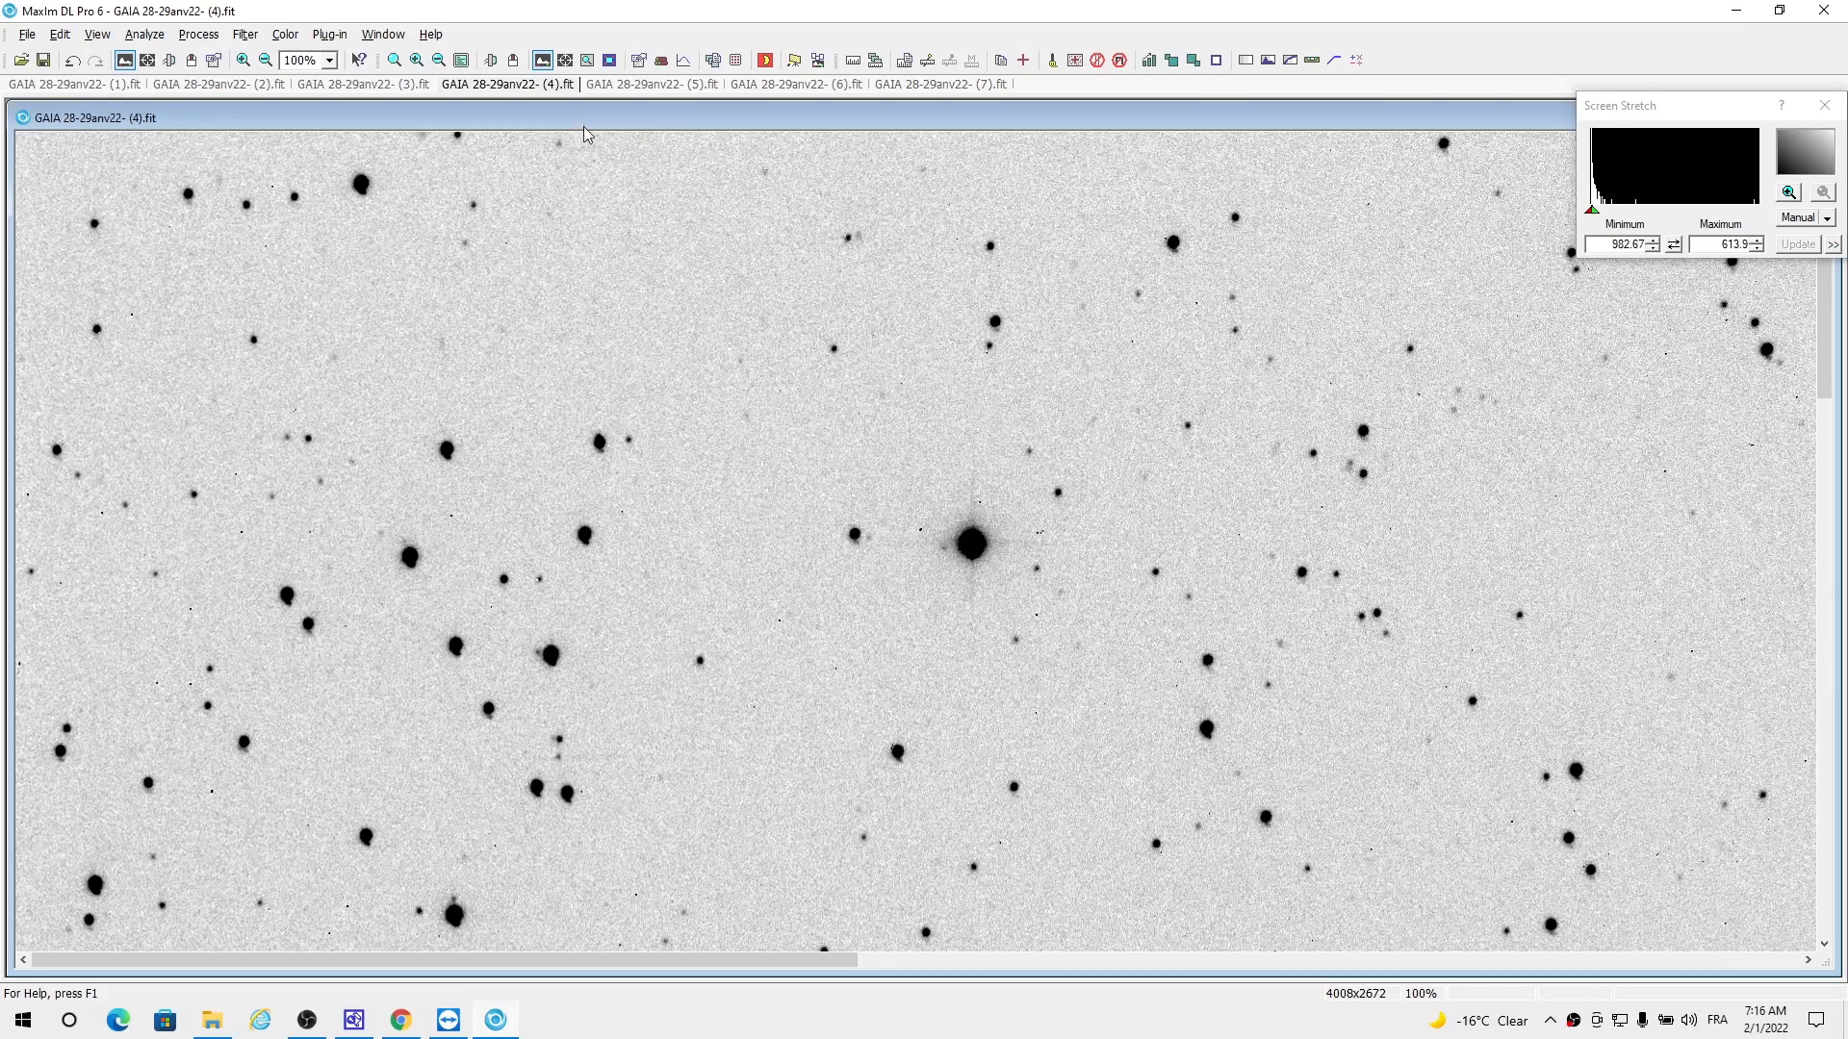
drag(583, 126, 609, 161)
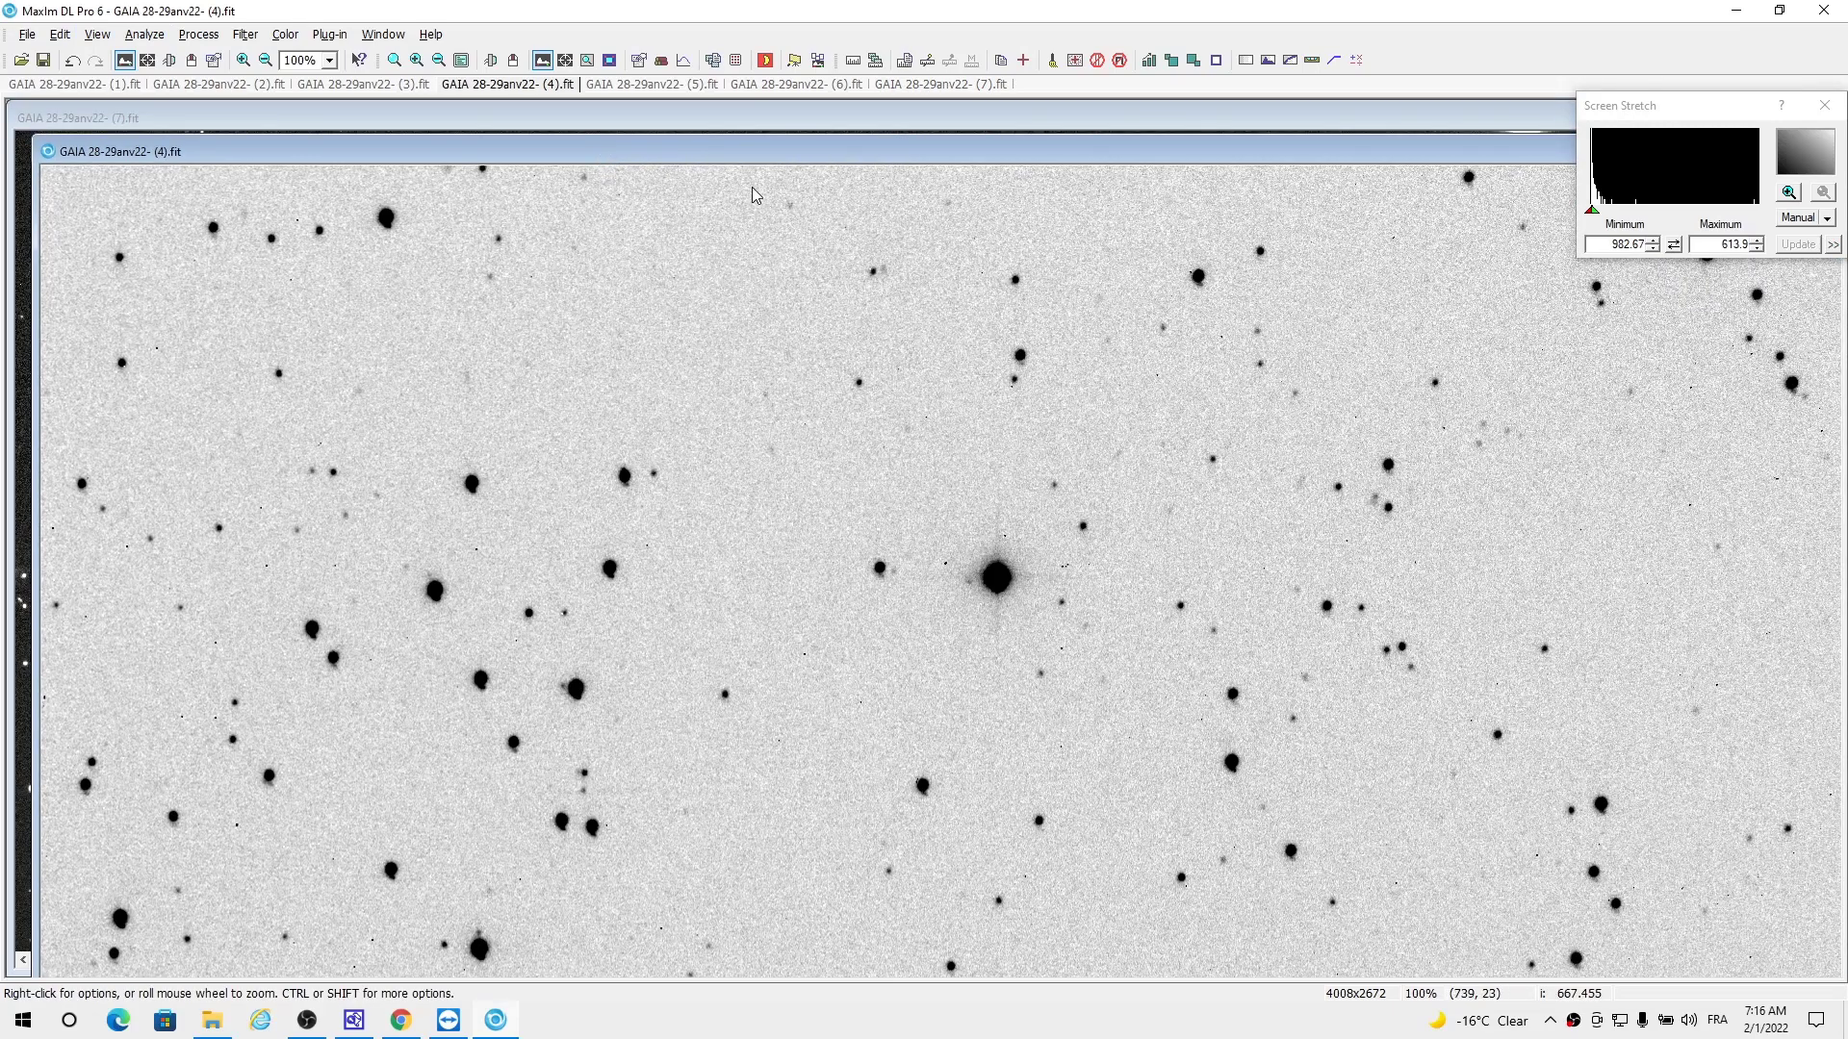
drag(742, 154, 996, 305)
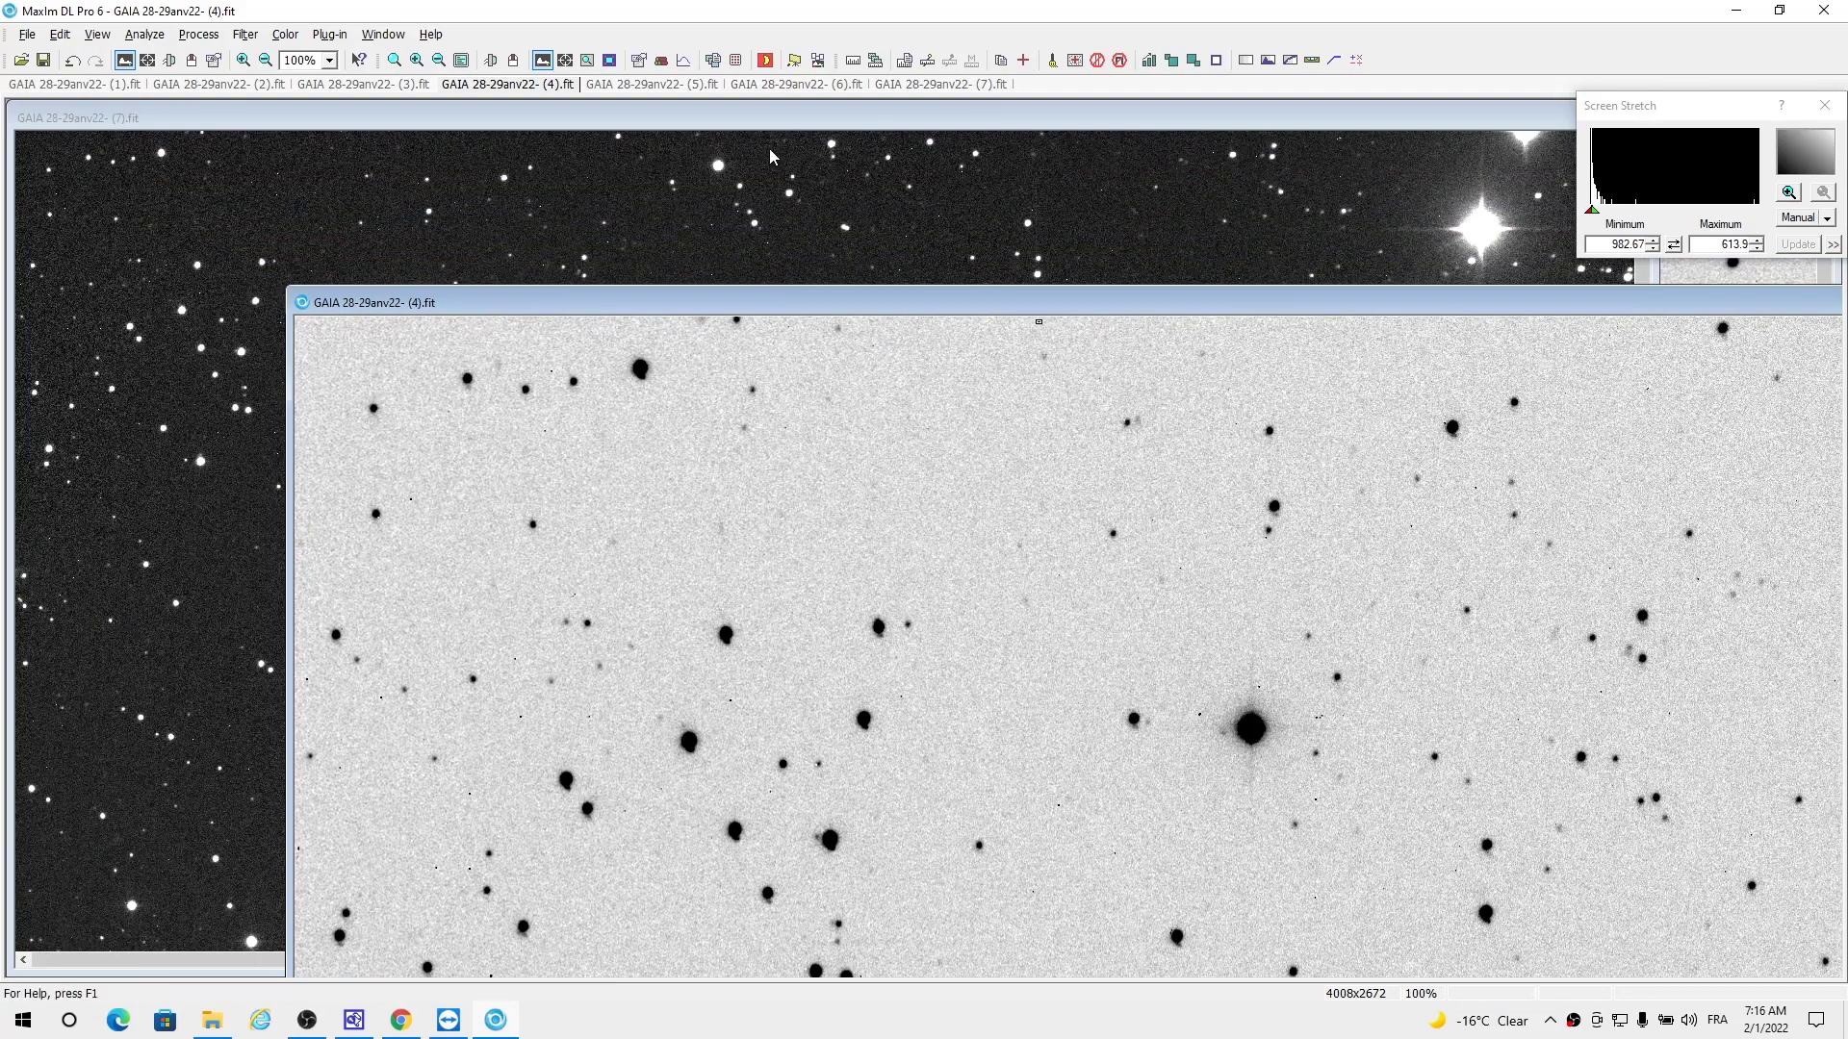
click(749, 127)
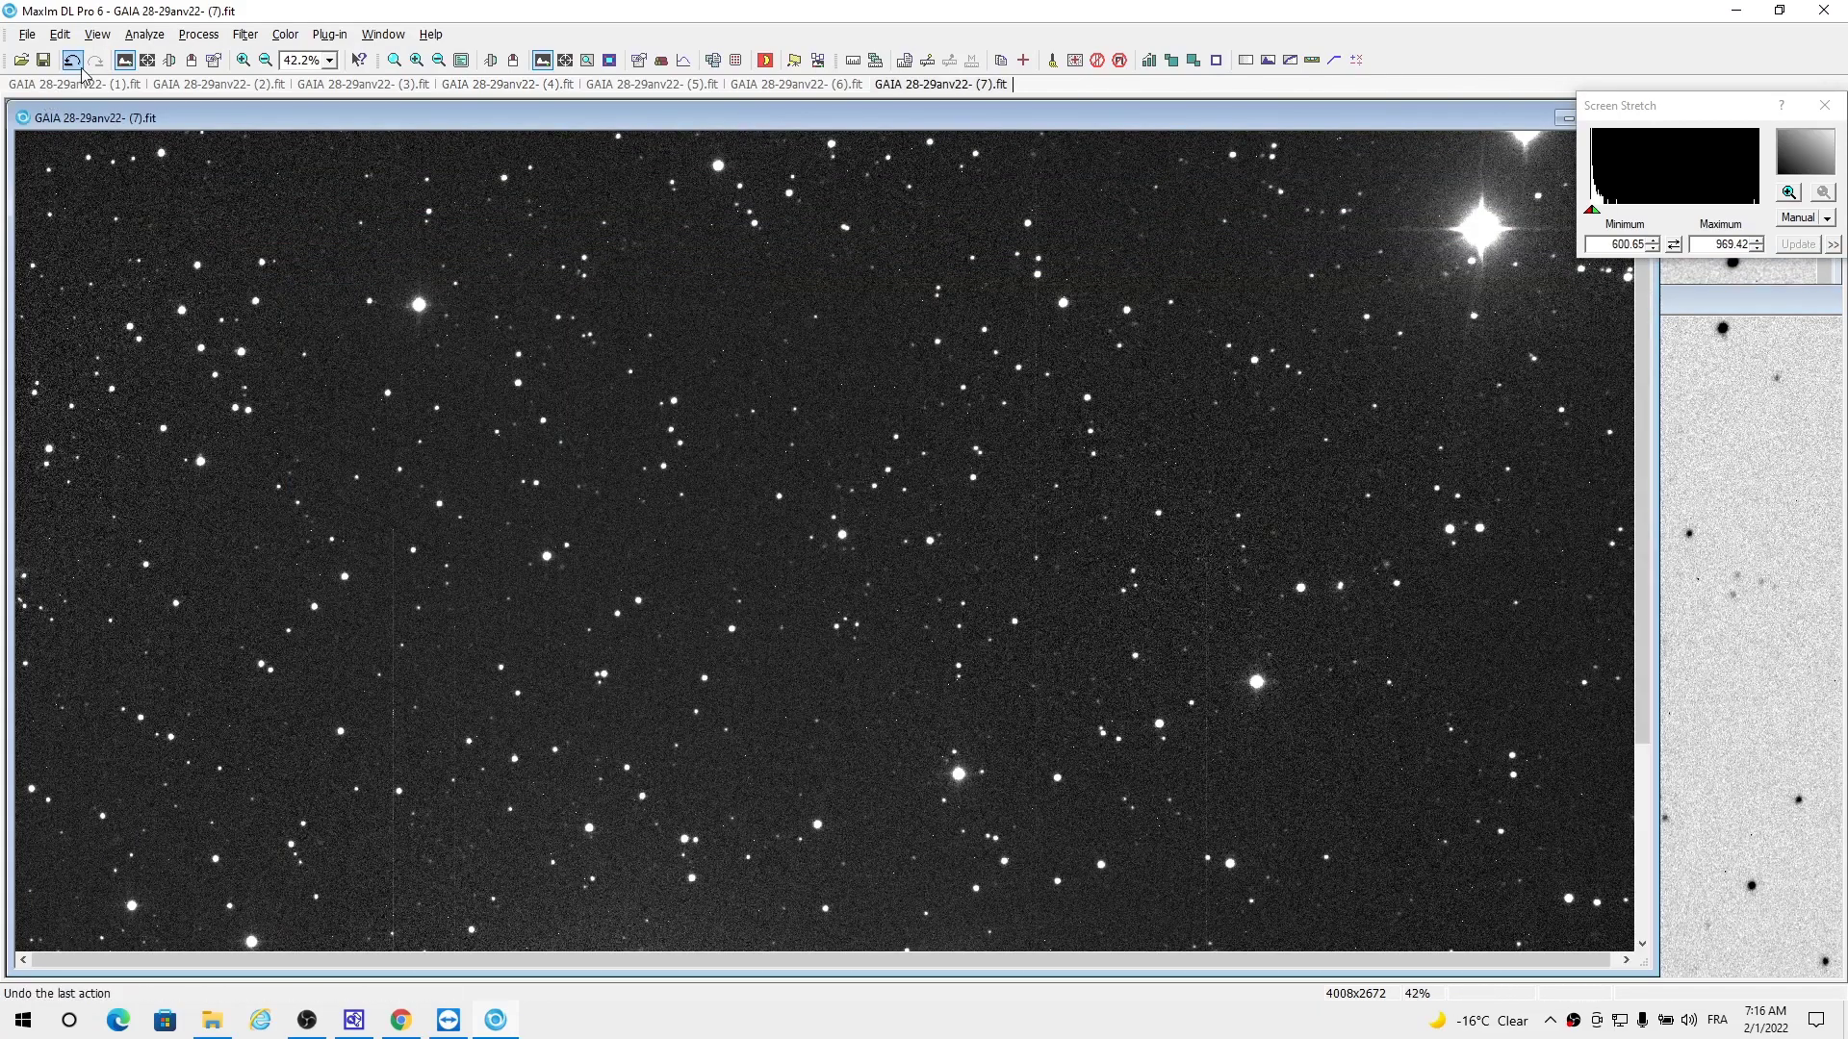
click(97, 35)
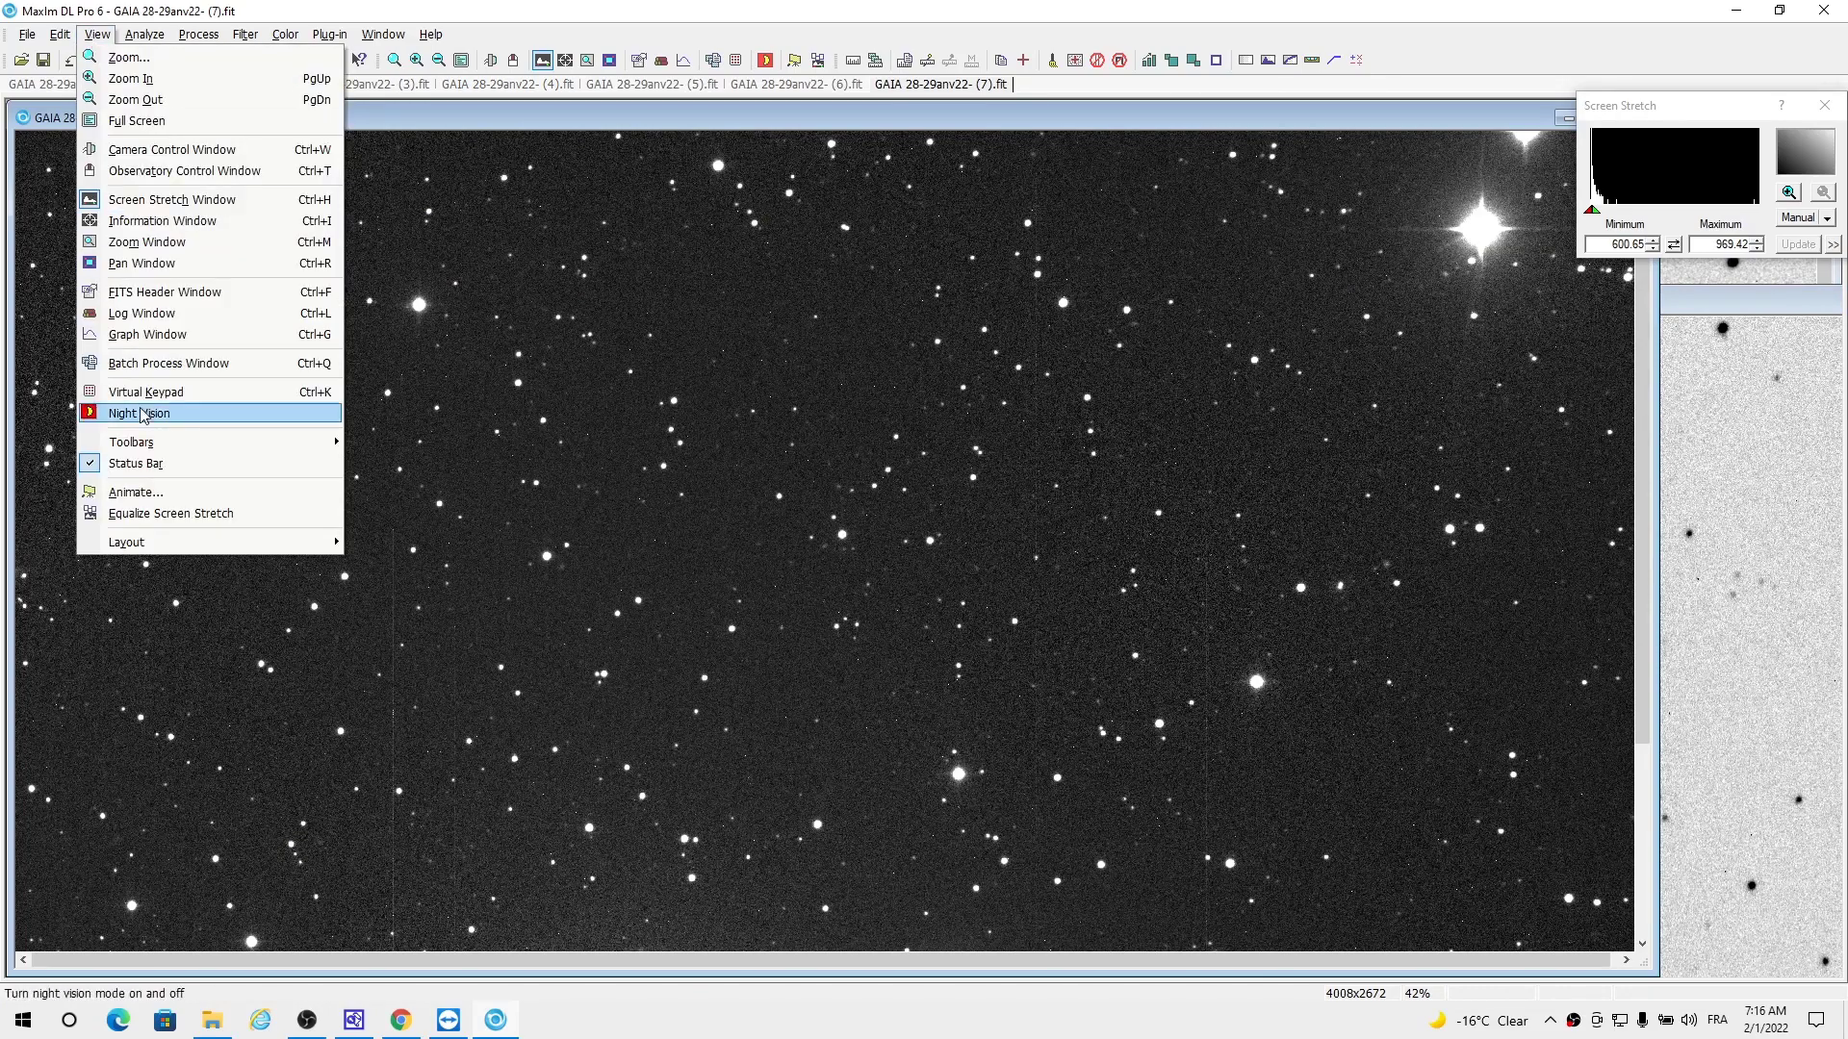
click(204, 519)
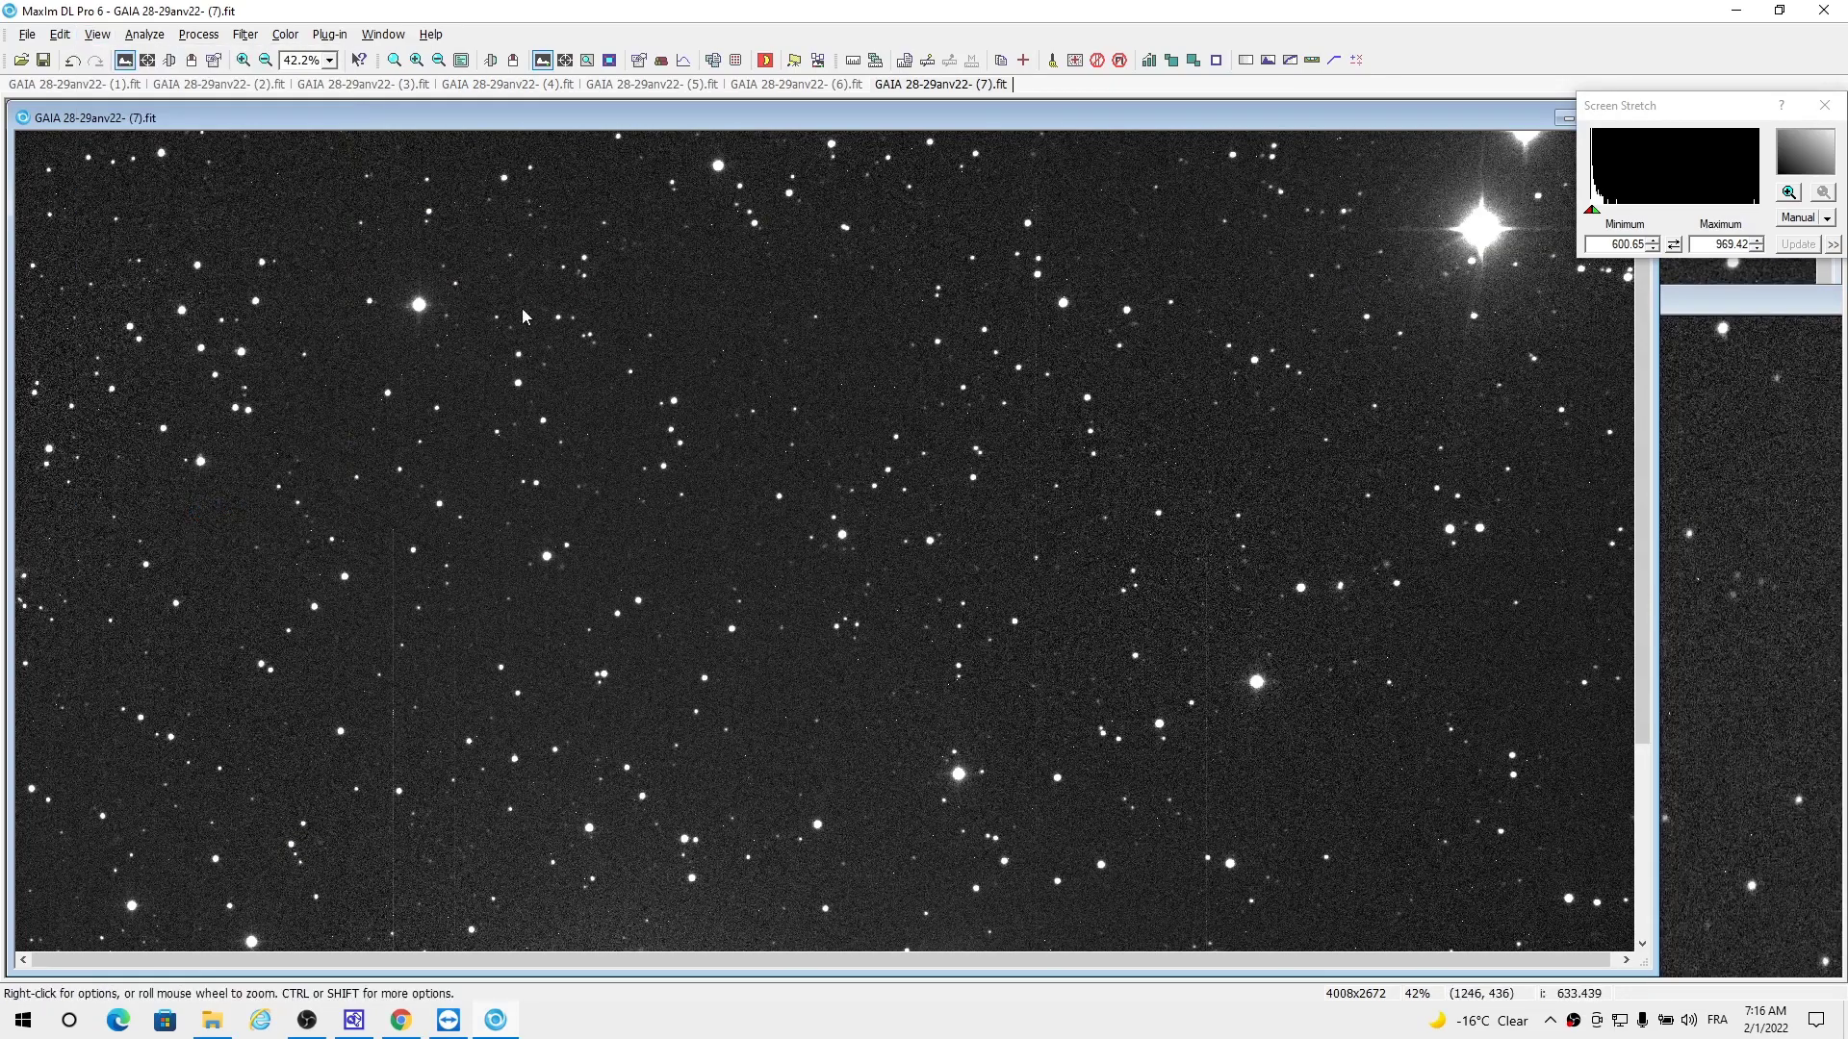
- Create an animation from all seven non-inverted GAIA 28-29anv22 images and play it, viewing the field further down
click(96, 34)
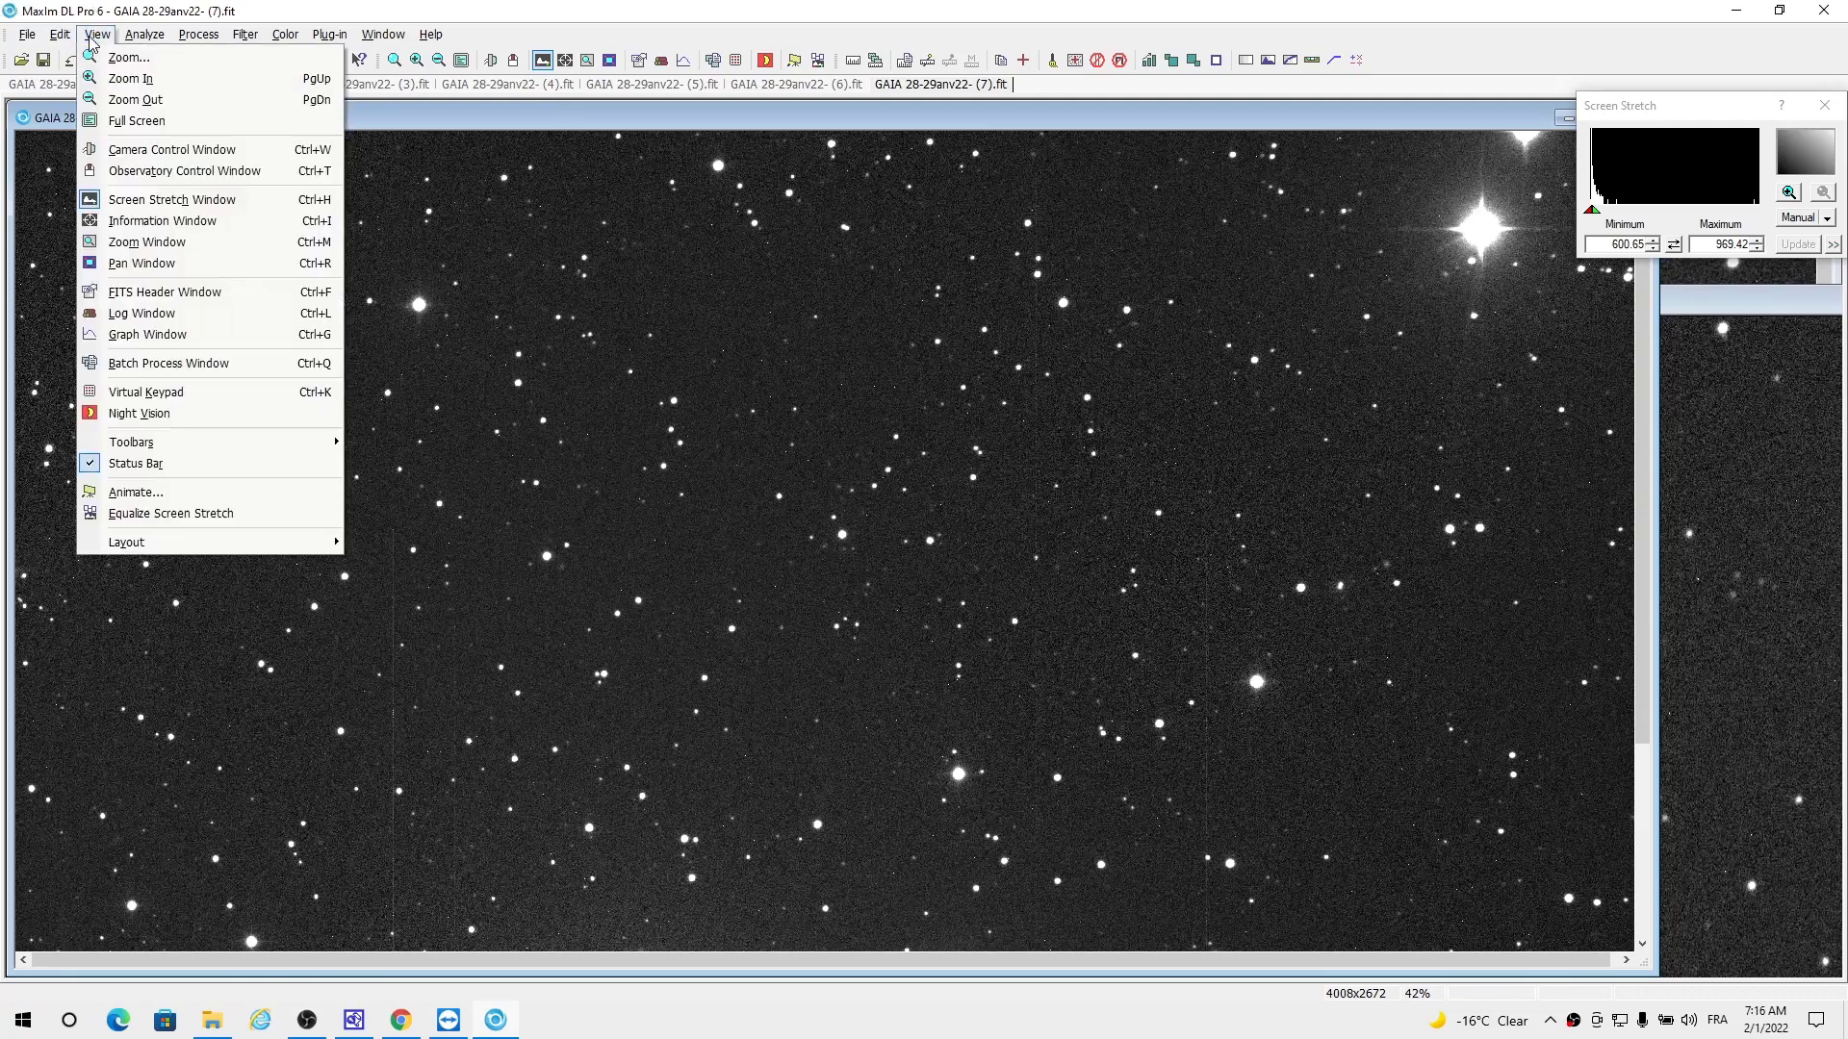
click(160, 494)
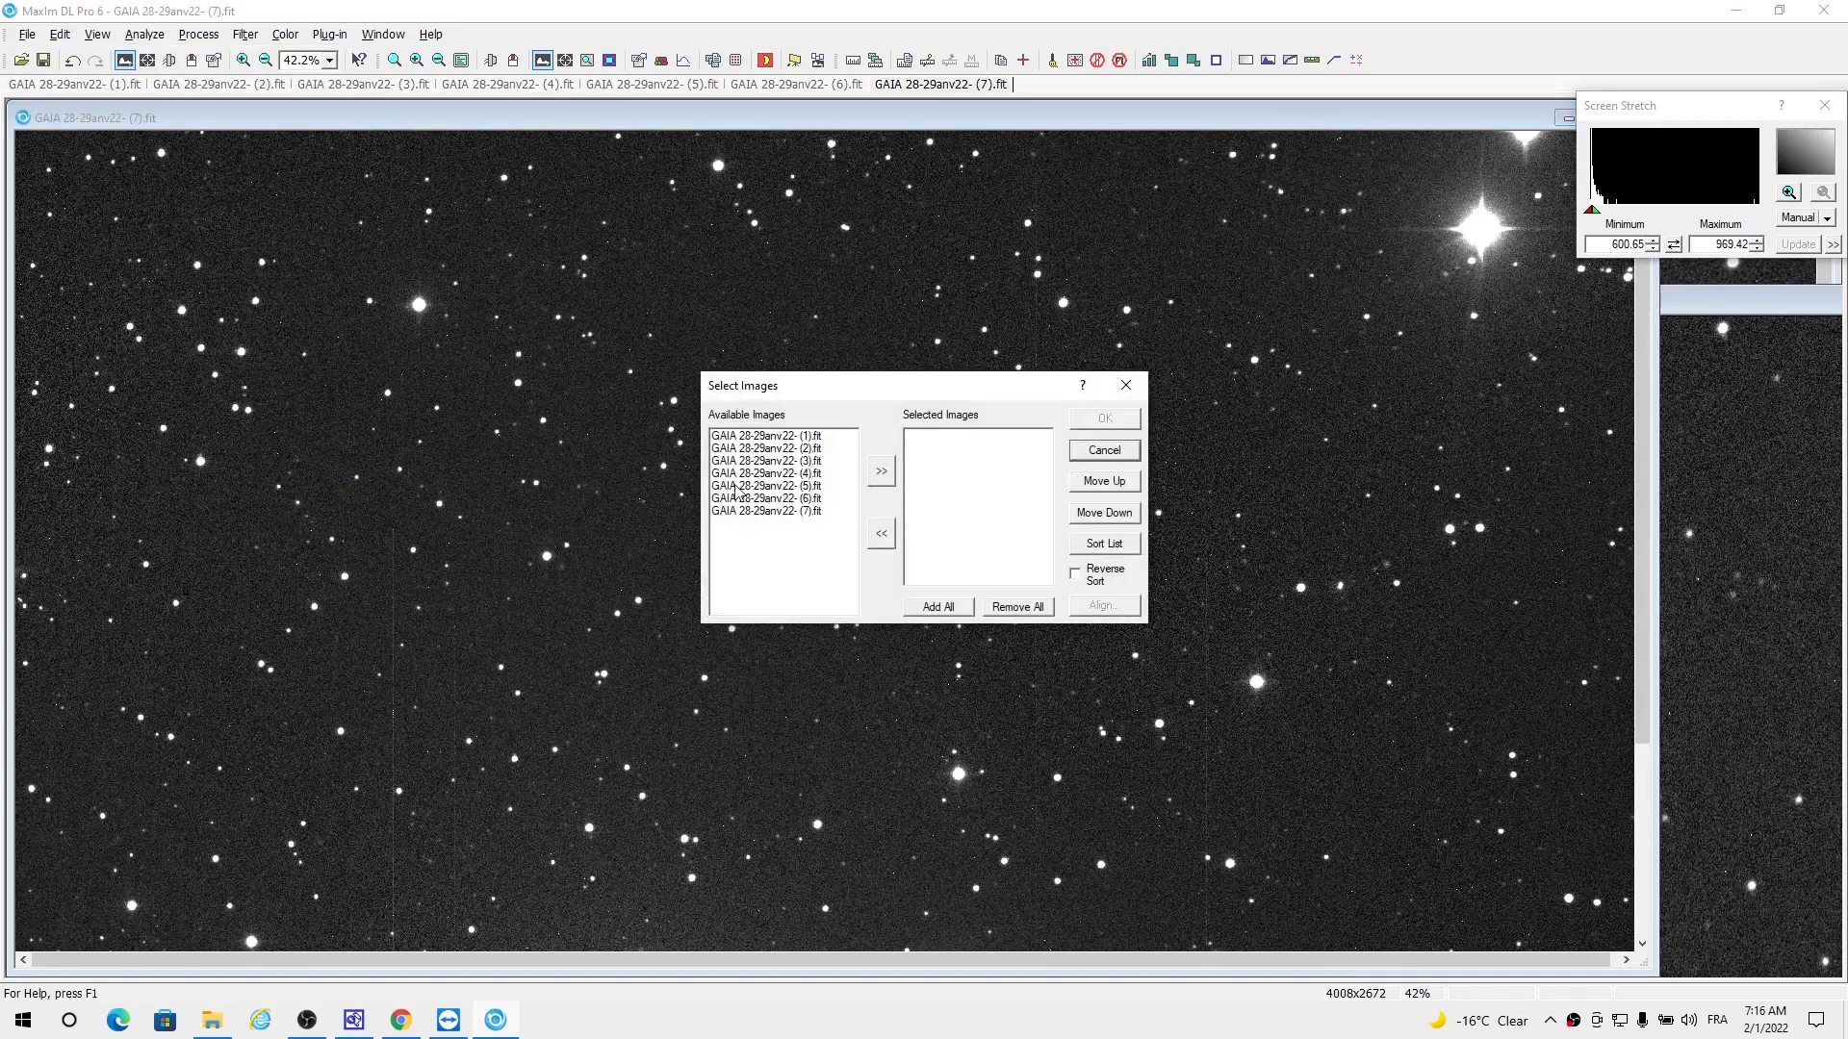
click(950, 608)
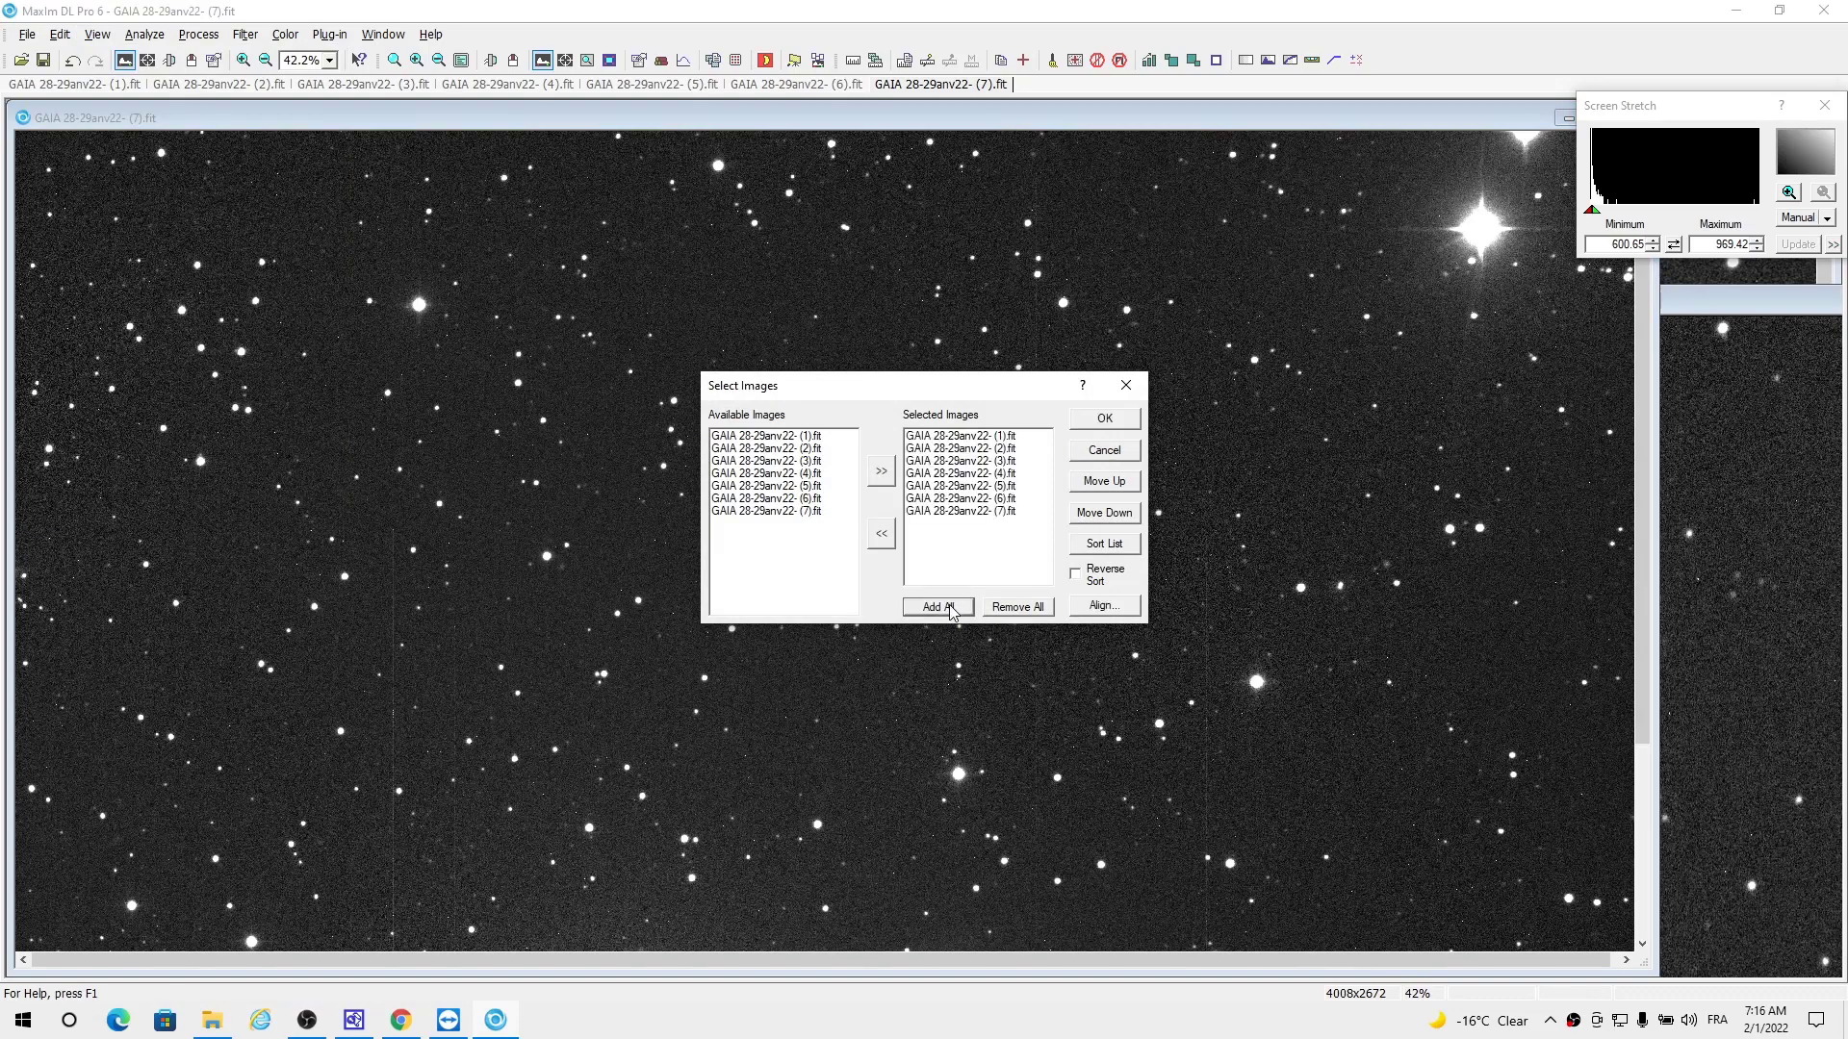
click(1122, 419)
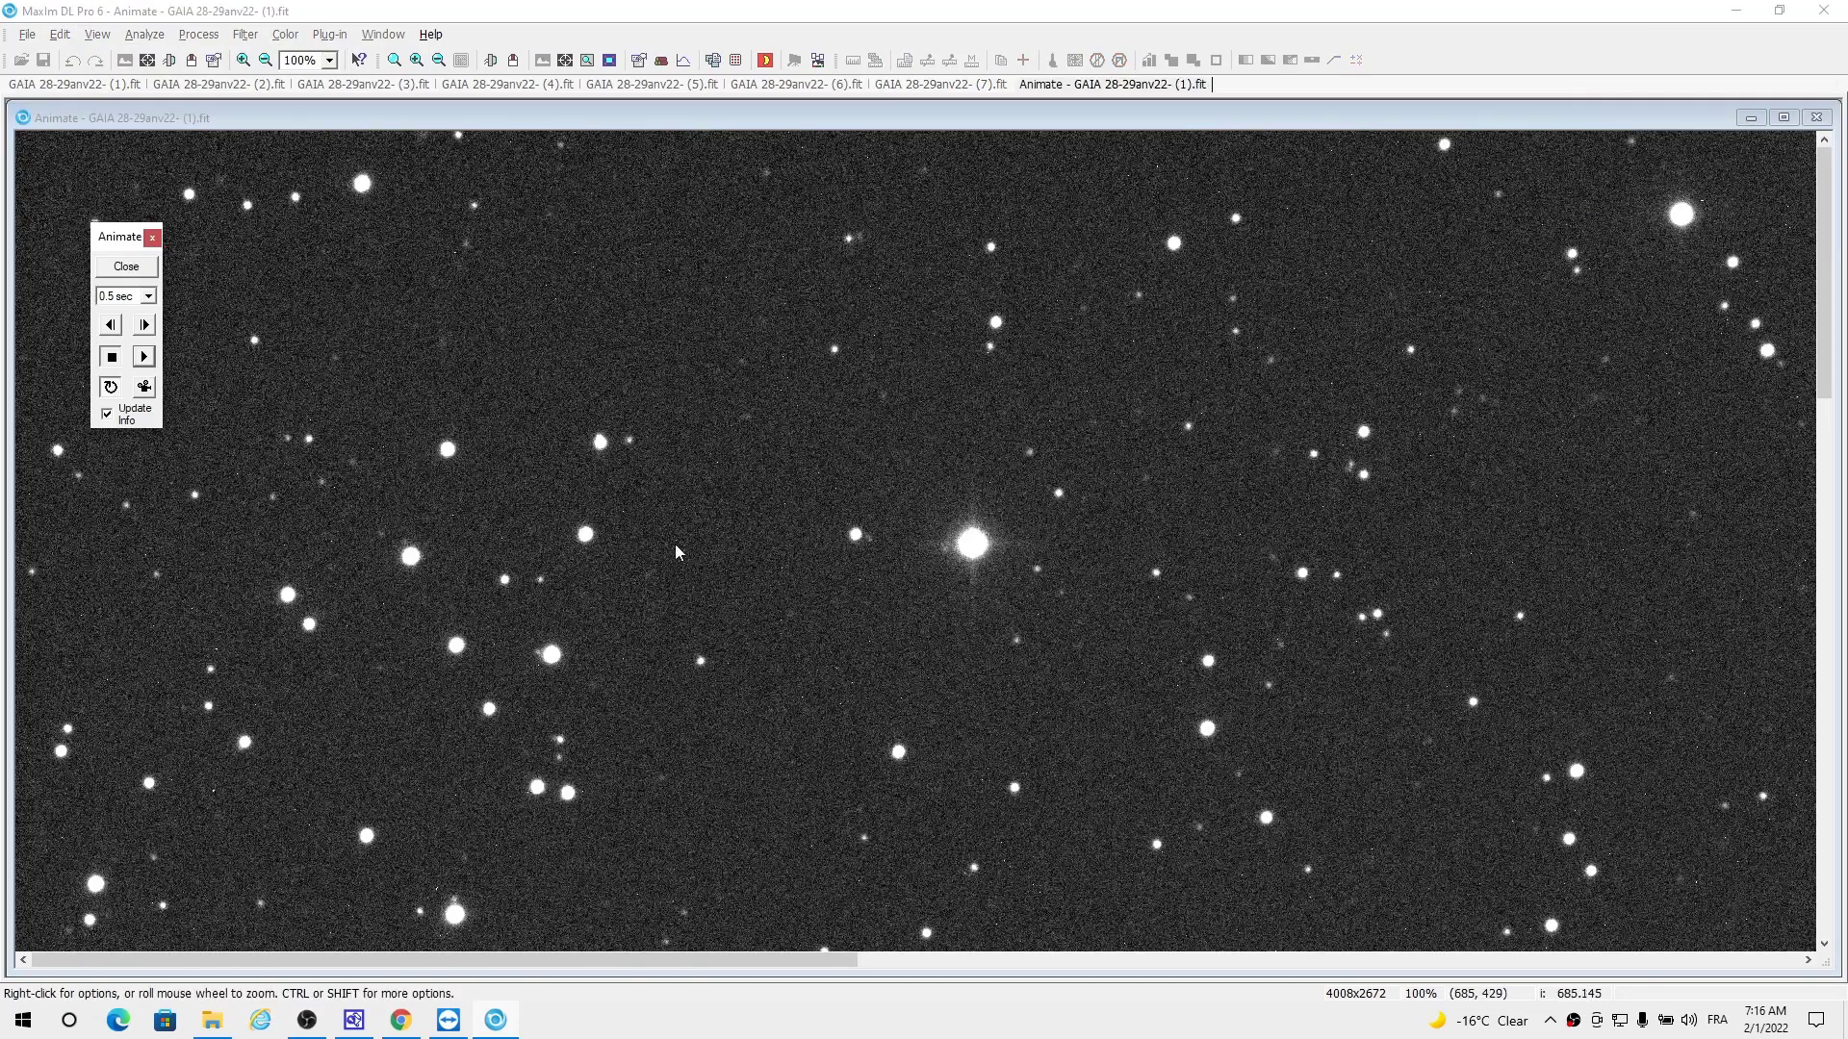
click(143, 357)
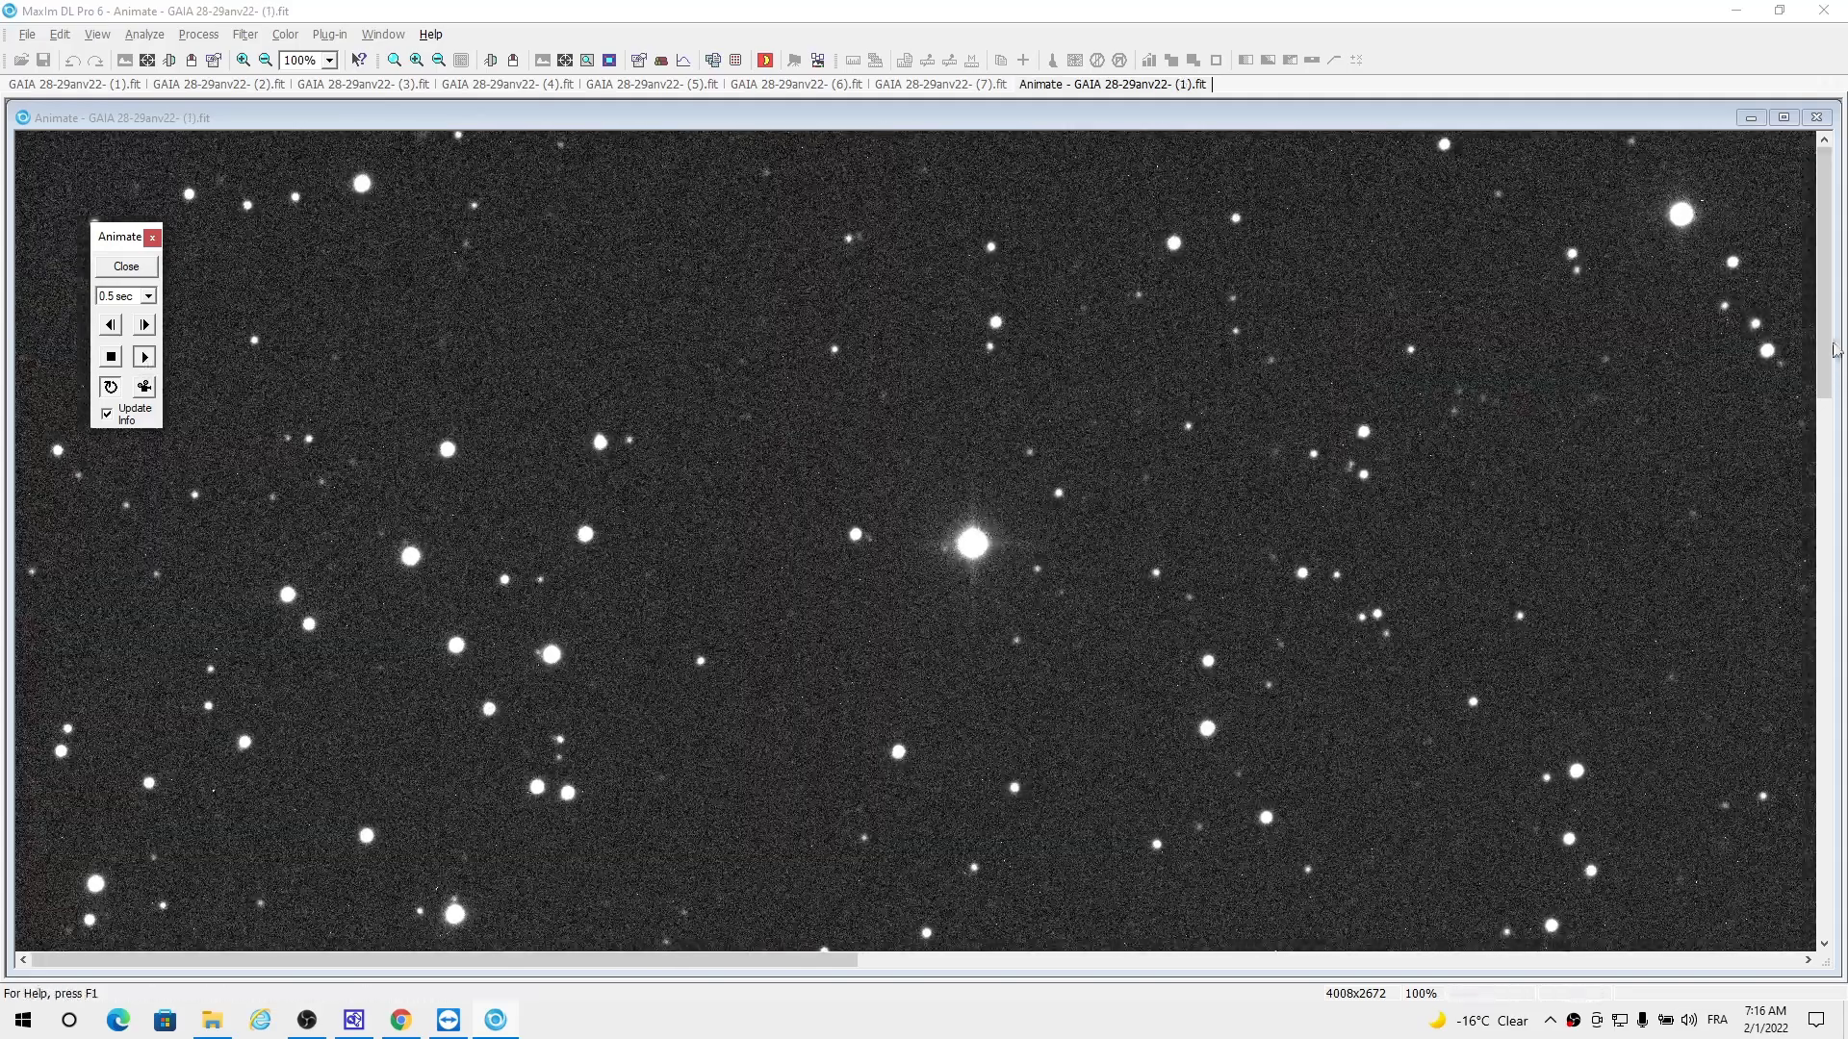
drag(1834, 351, 1842, 433)
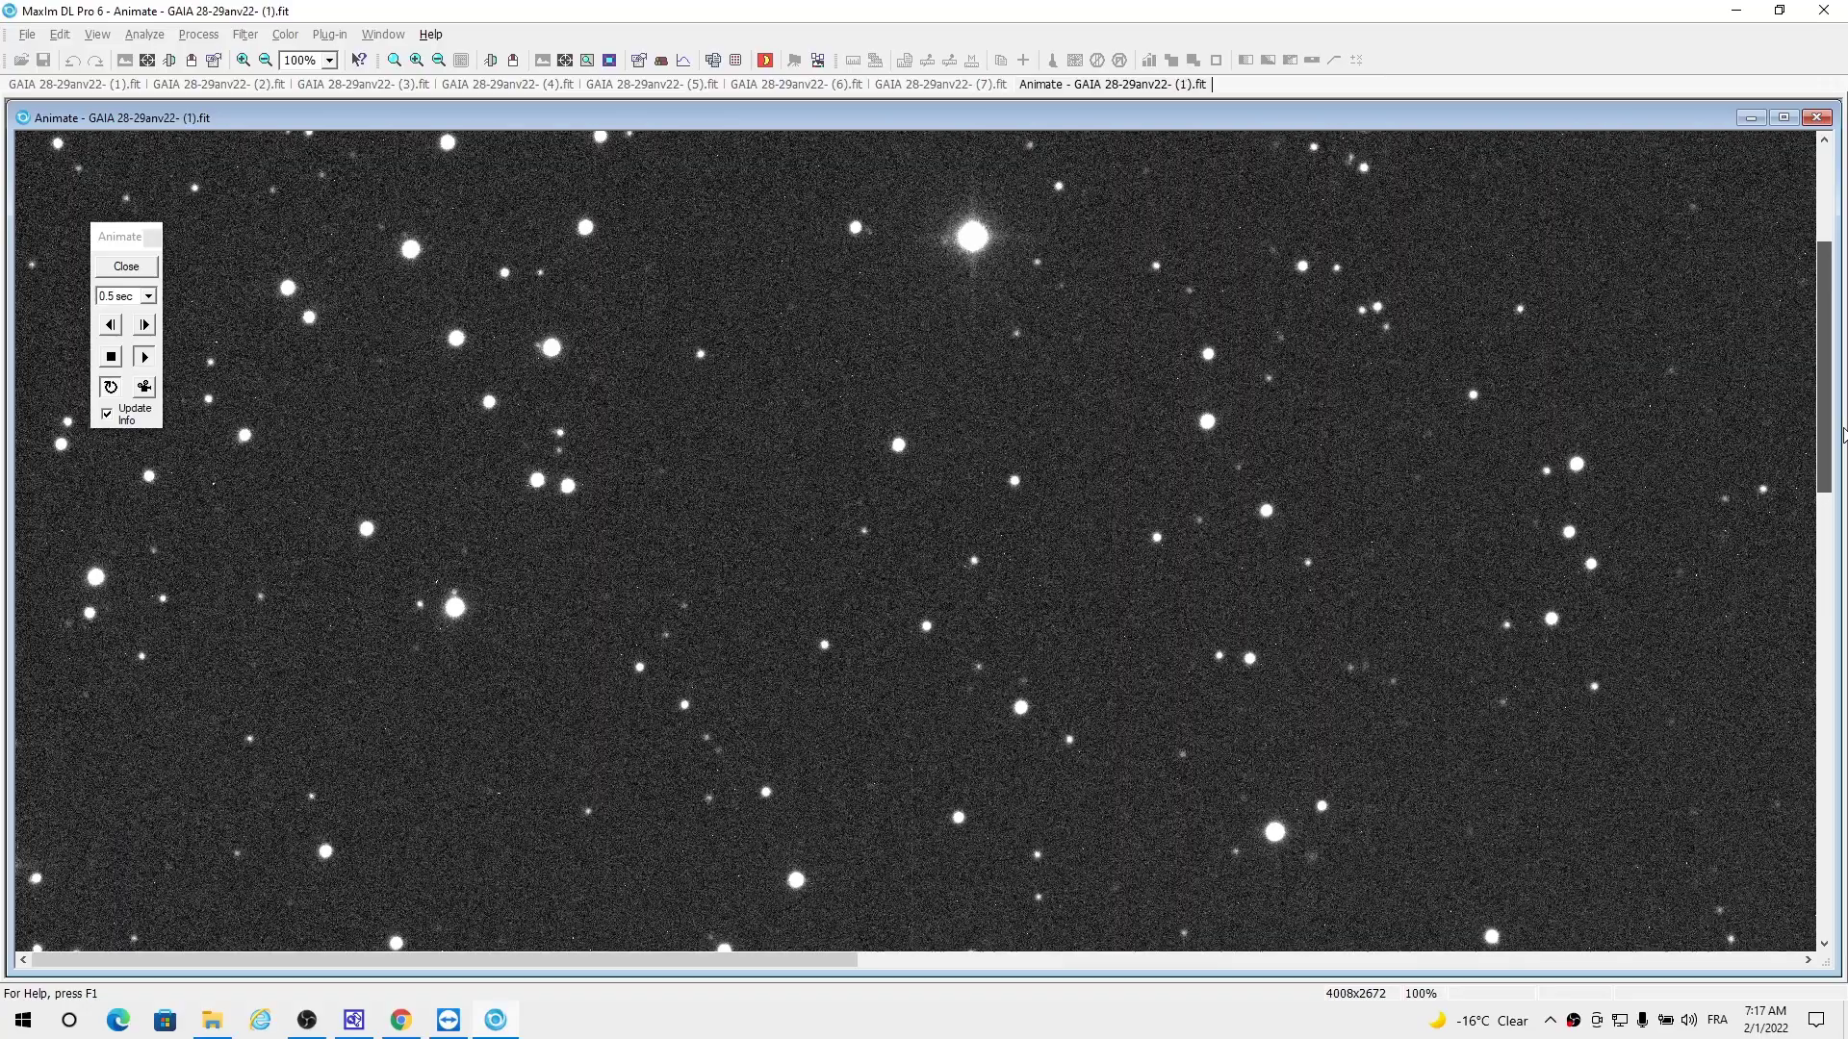
- Check the lower part of the playing GAIA animation, close it, and set the screen stretch of GAIA 28-29anv22- (7).fit to Medium
drag(1842, 433, 1840, 535)
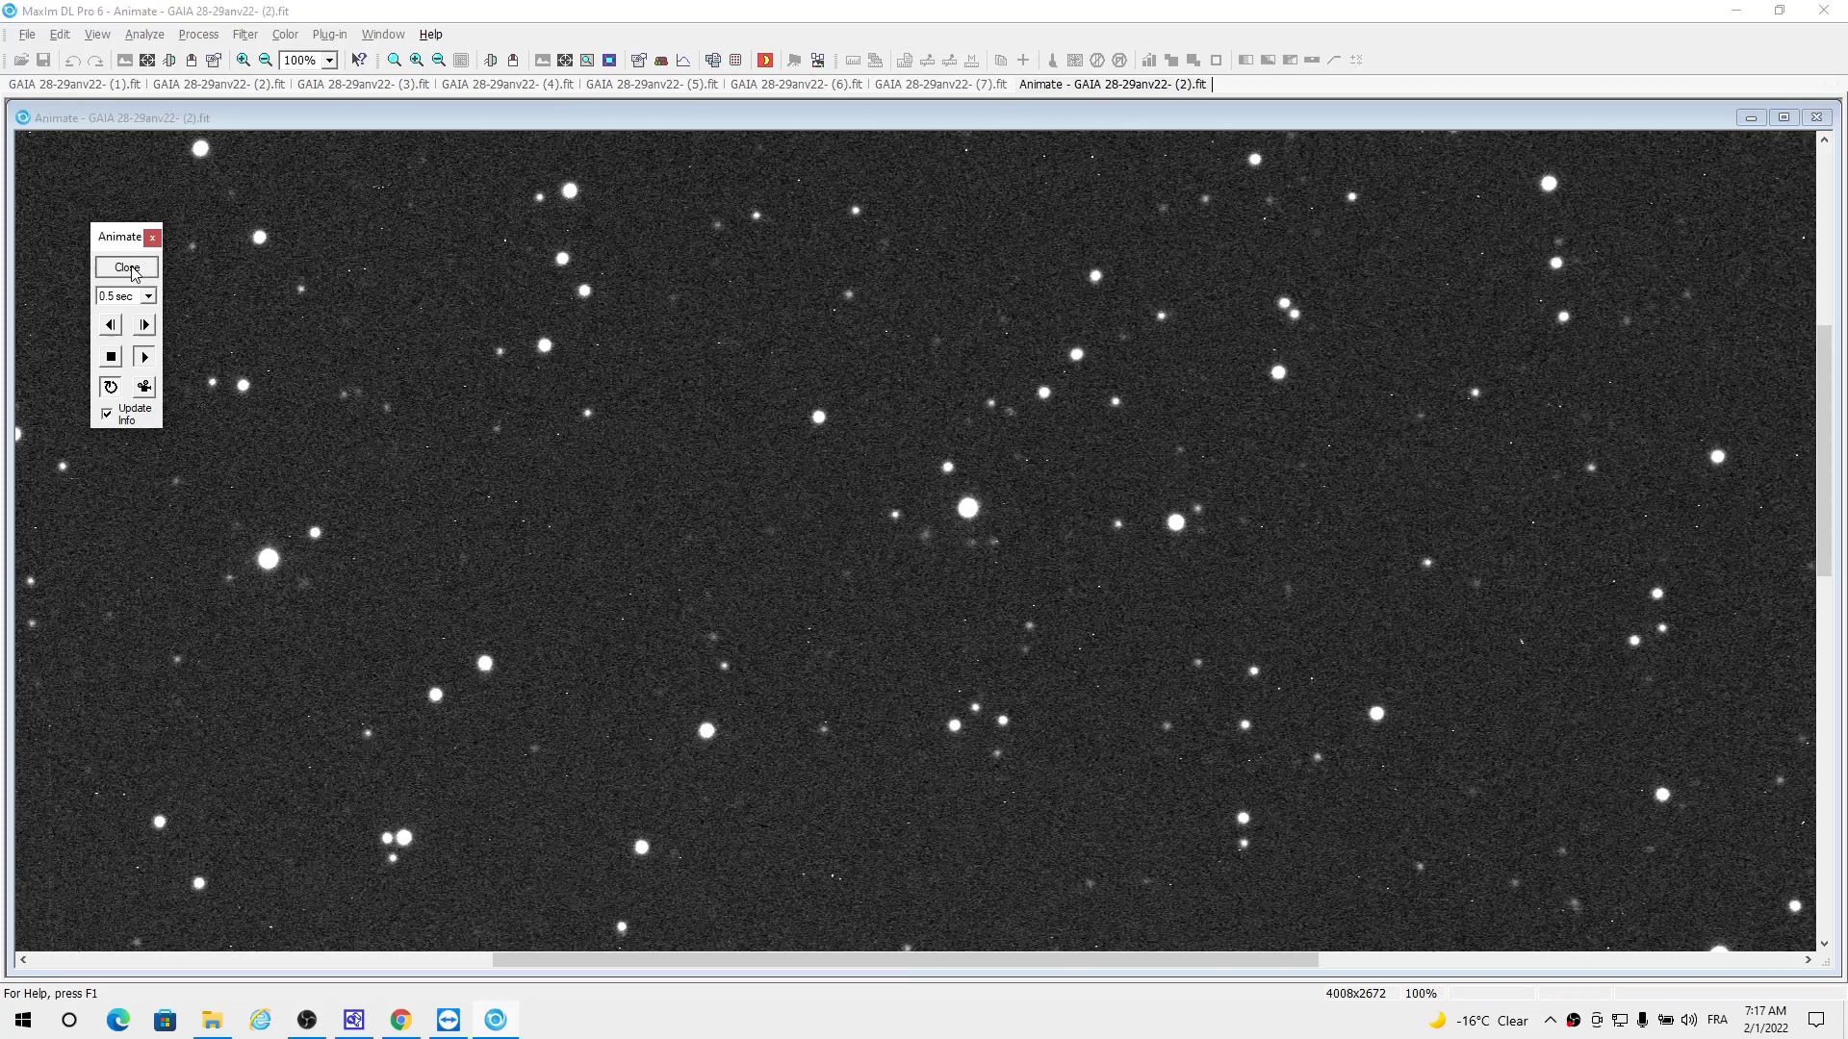
click(152, 236)
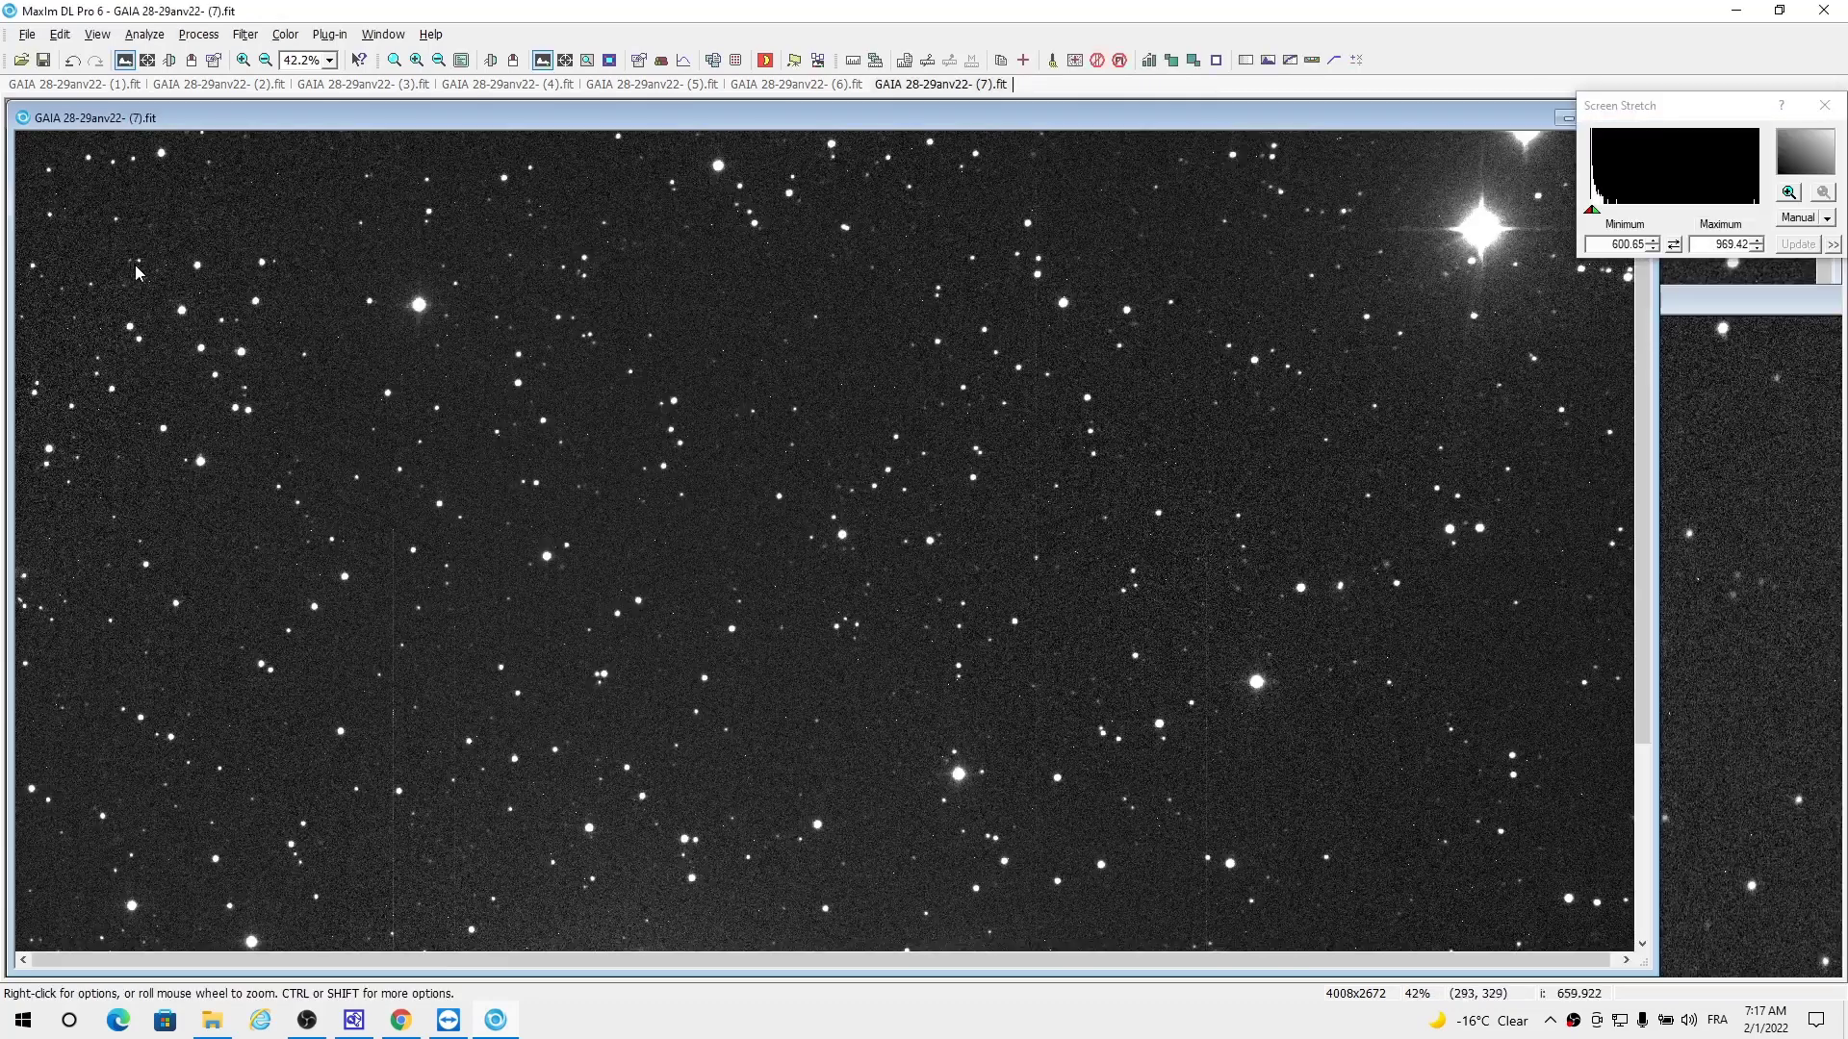
drag(1653, 111, 1538, 123)
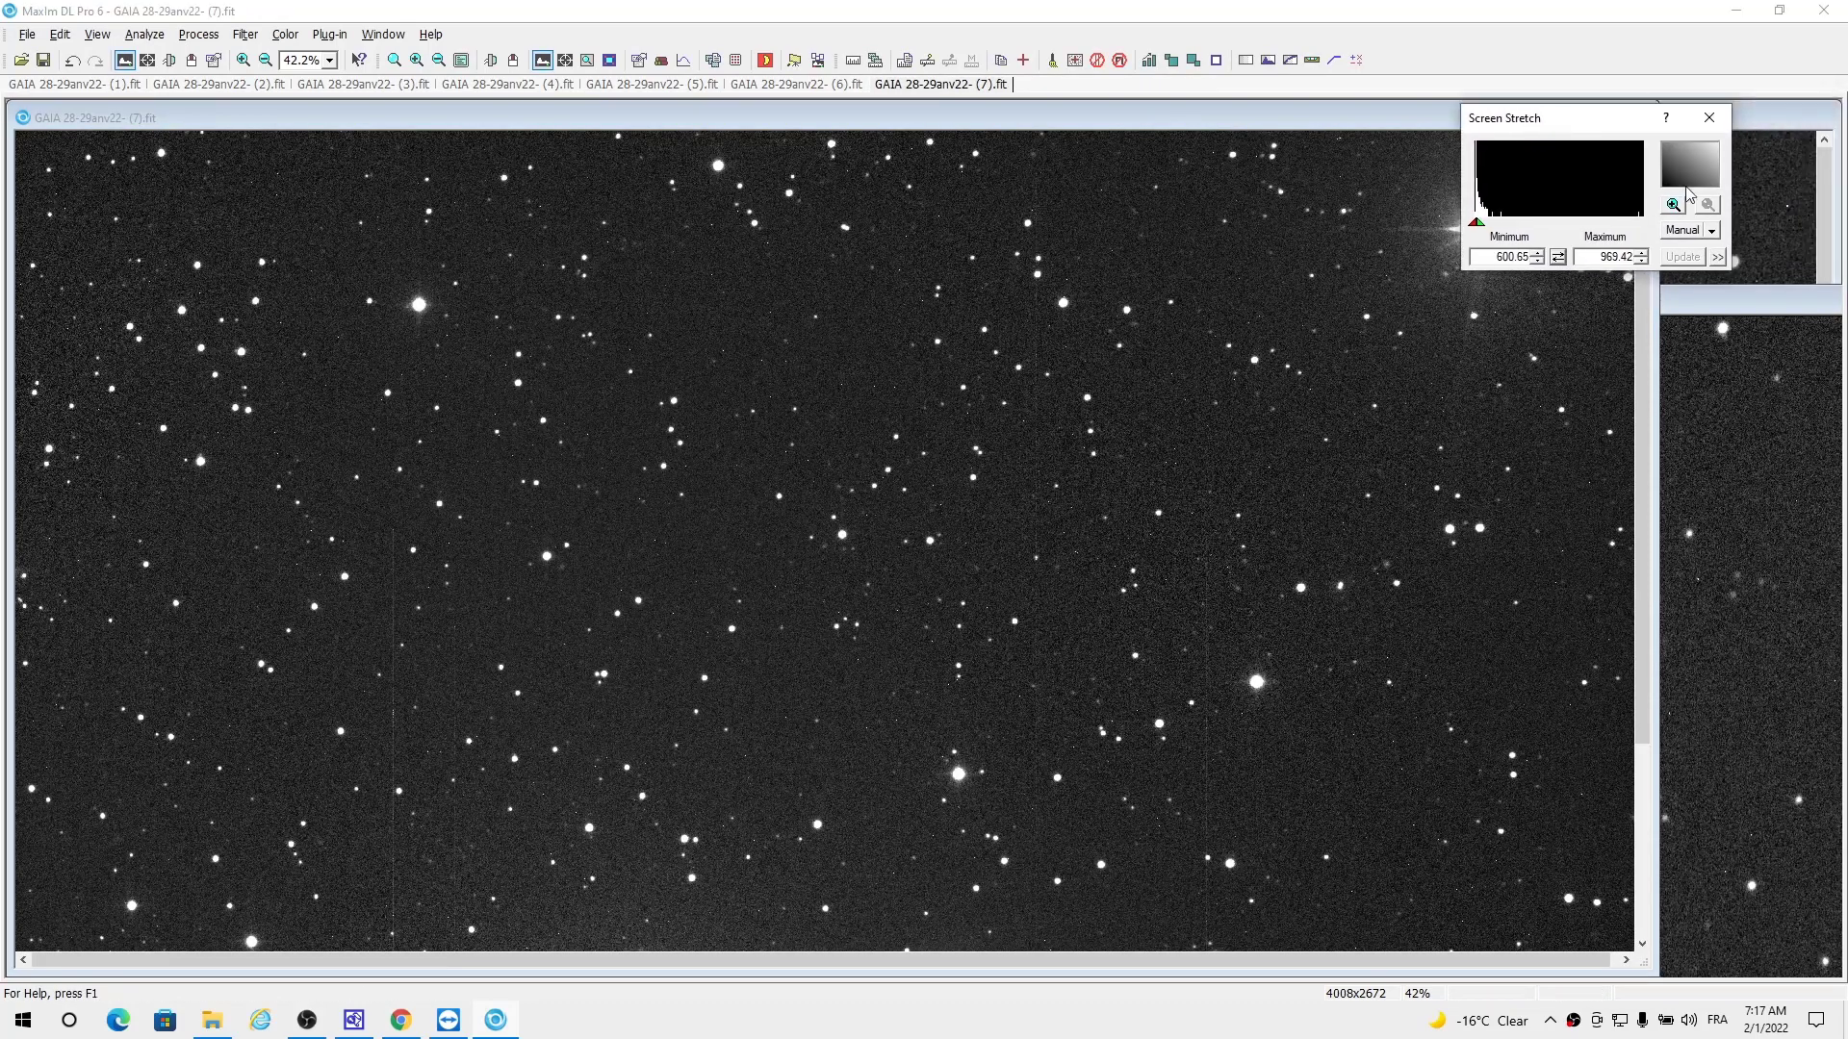
click(1712, 233)
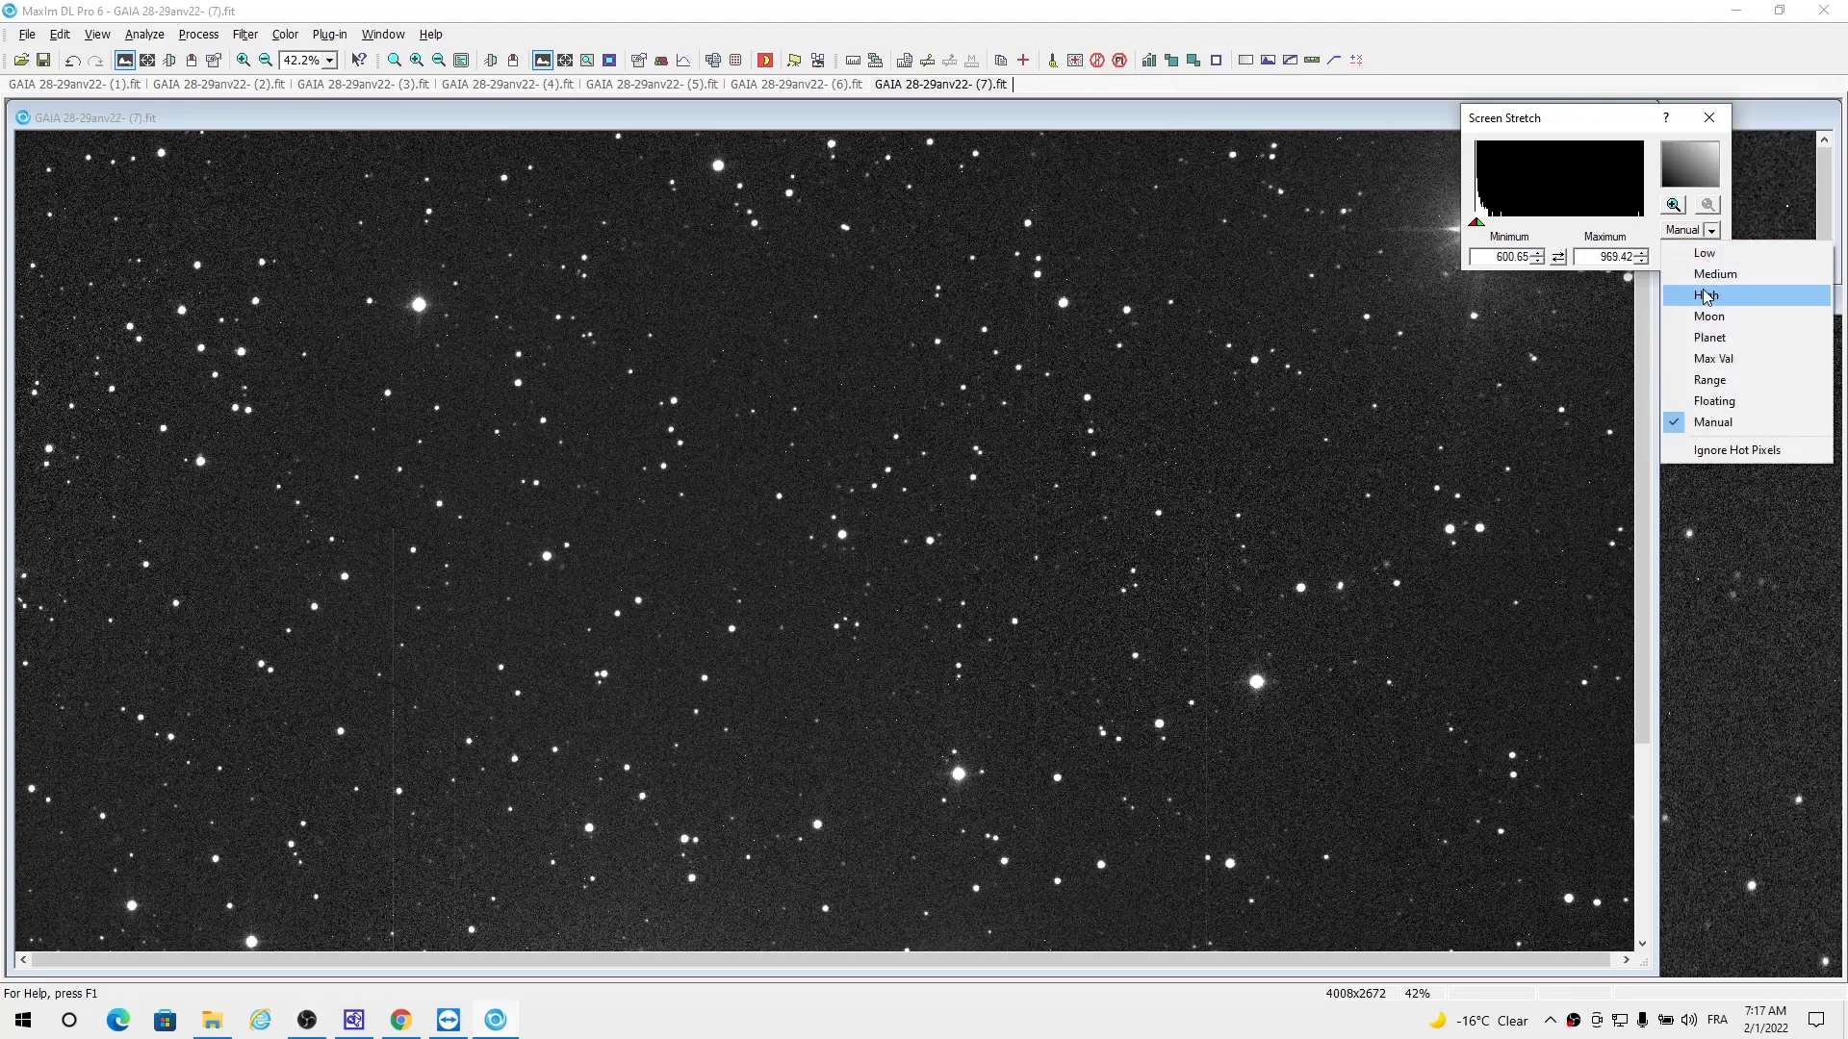
click(1701, 276)
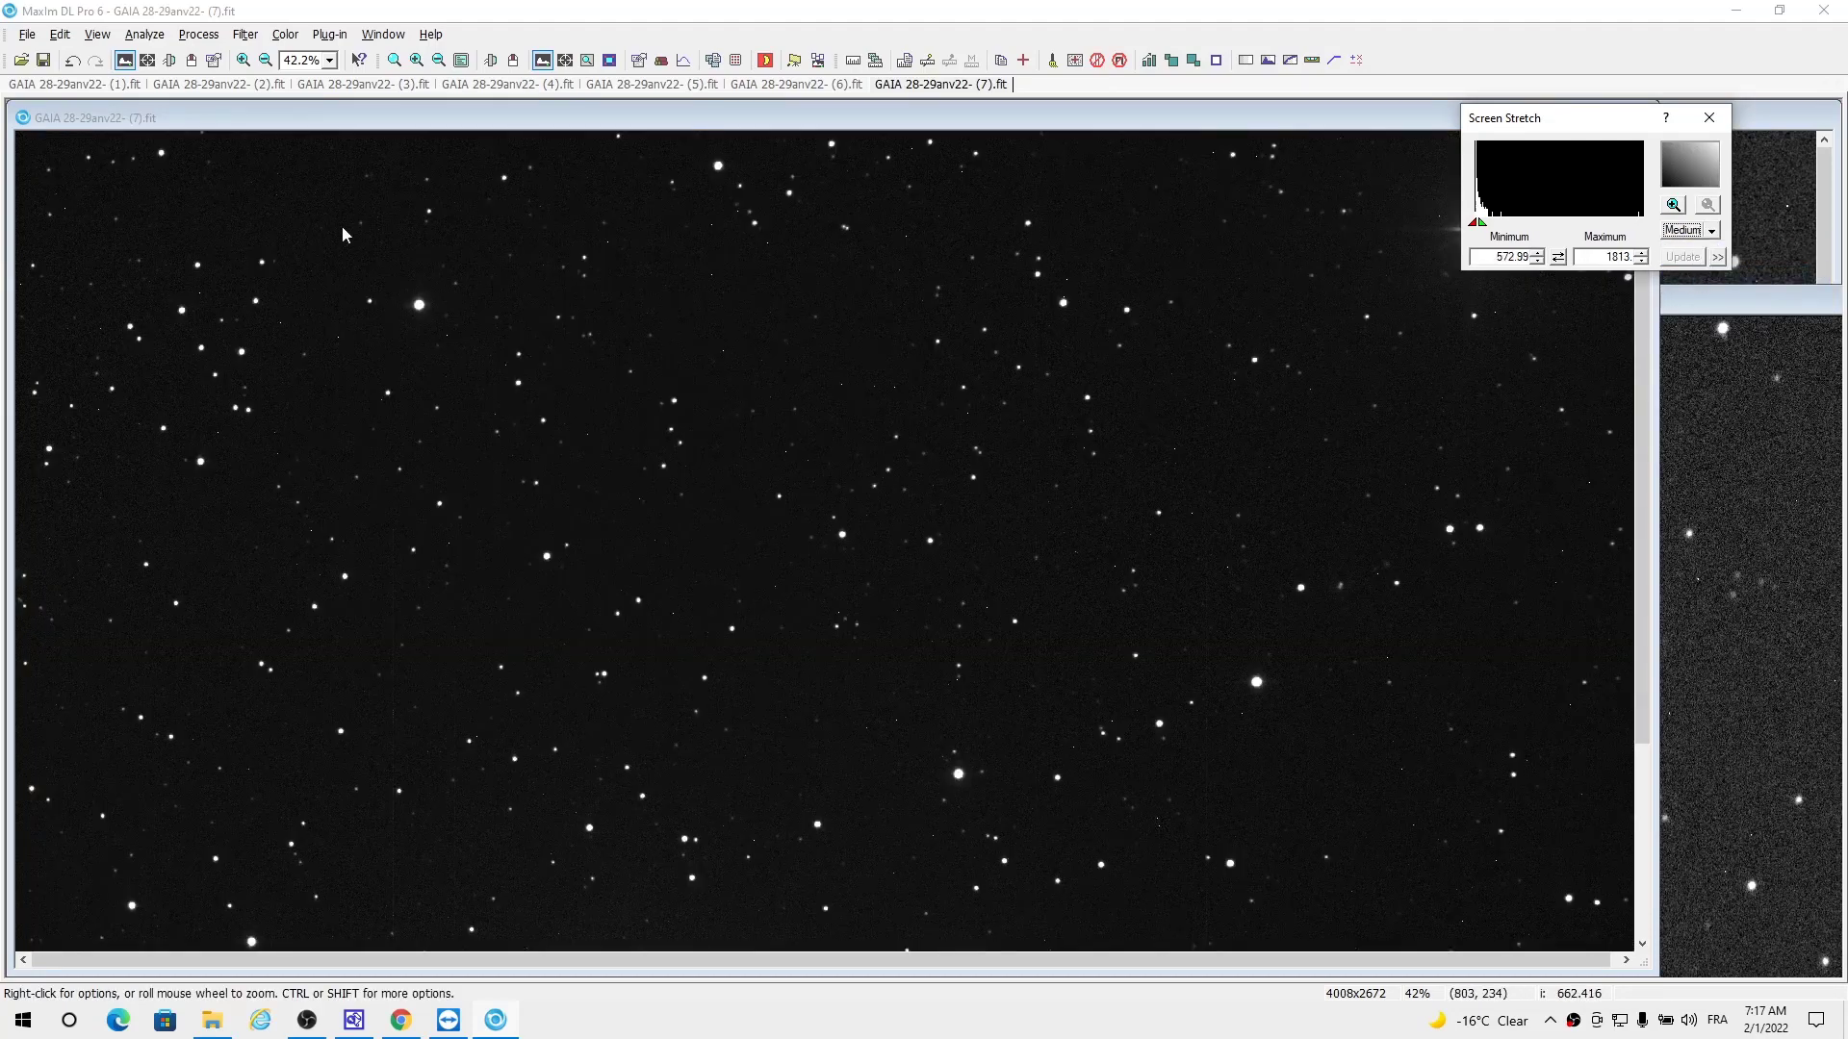
- Move the GAIA 28-29anv22- (7).fit window aside and equalize the Medium screen stretch across all GAIA images
drag(182, 112, 277, 207)
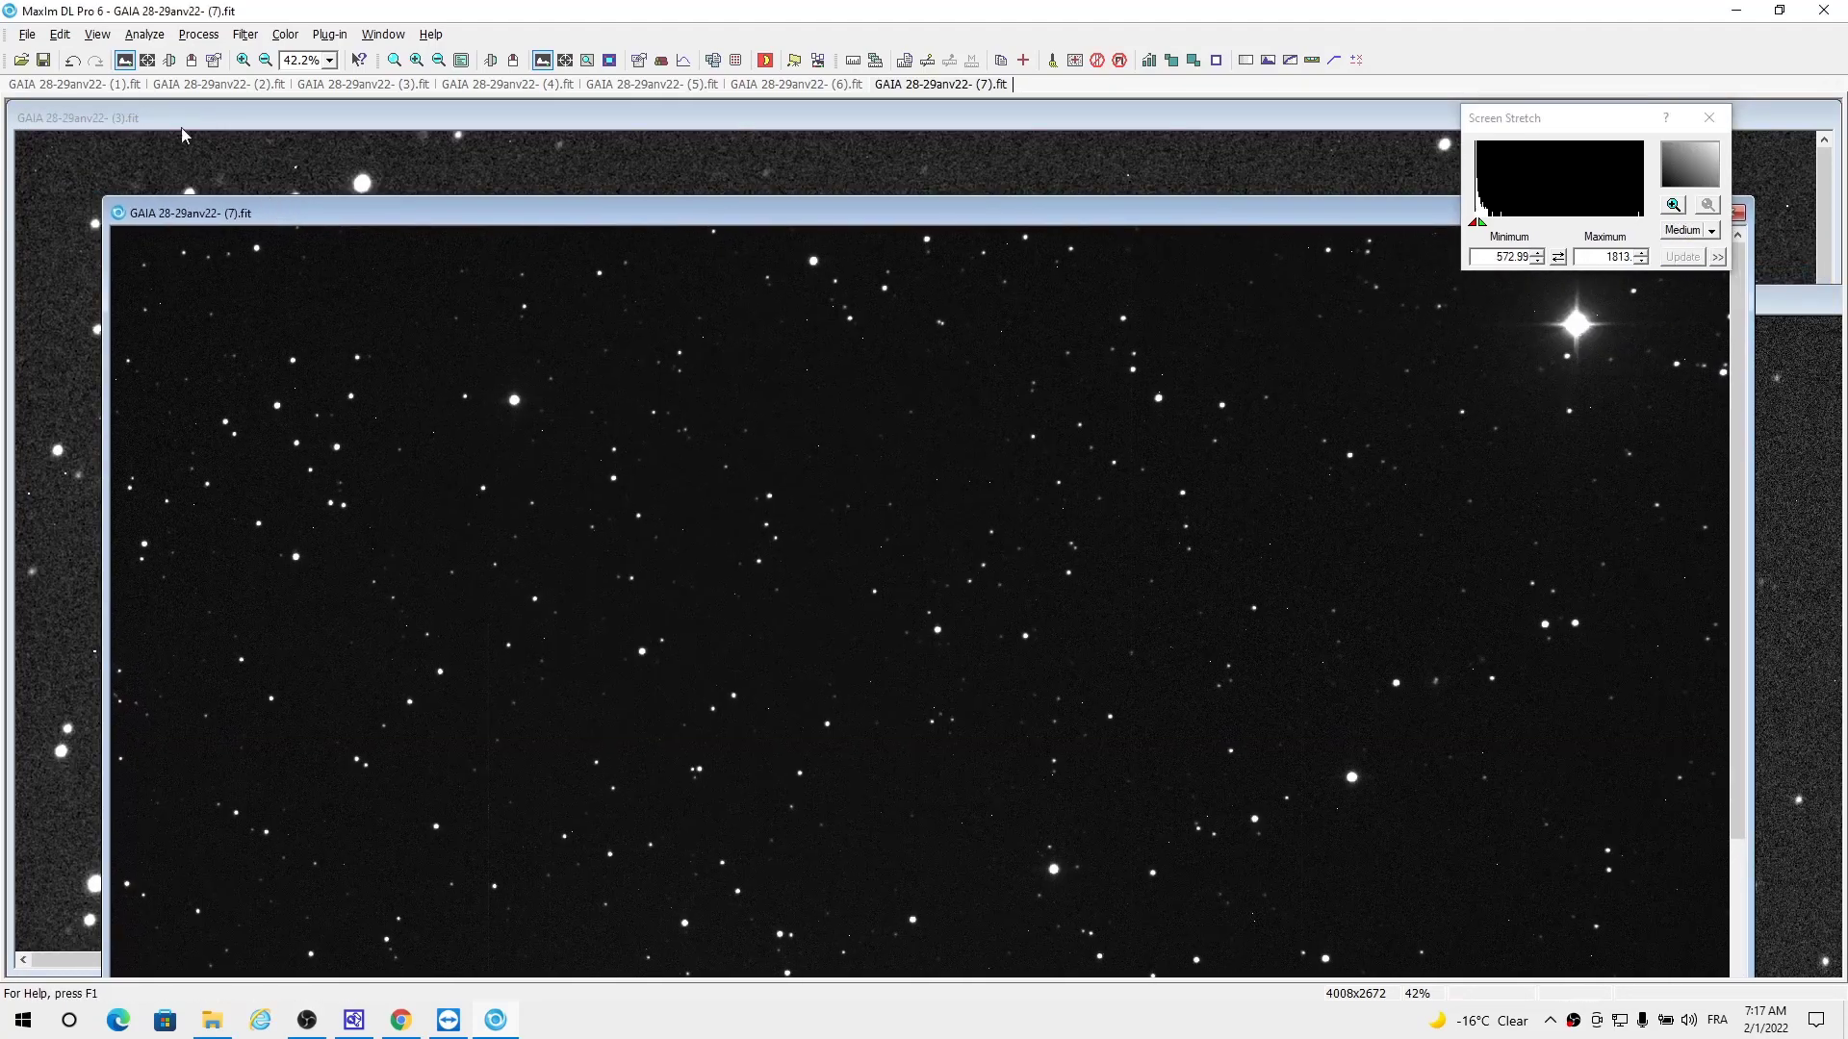
click(60, 35)
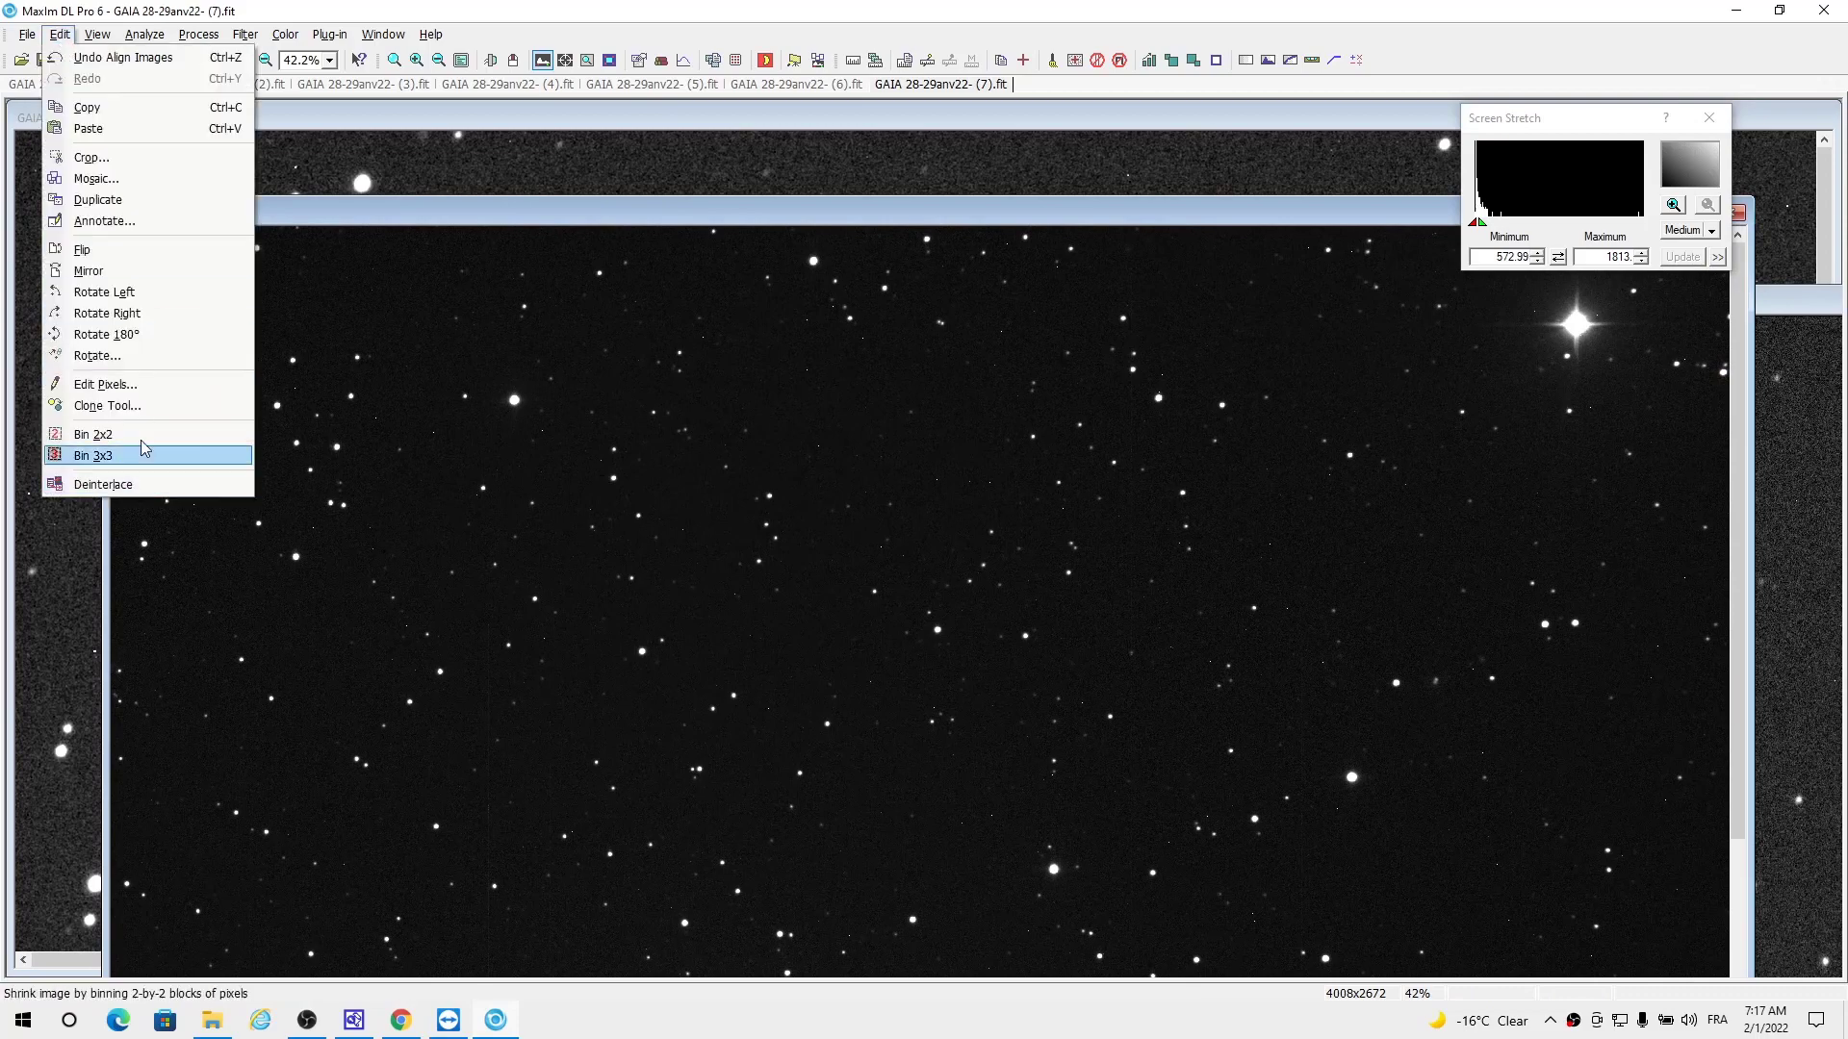
mouse_move(97, 38)
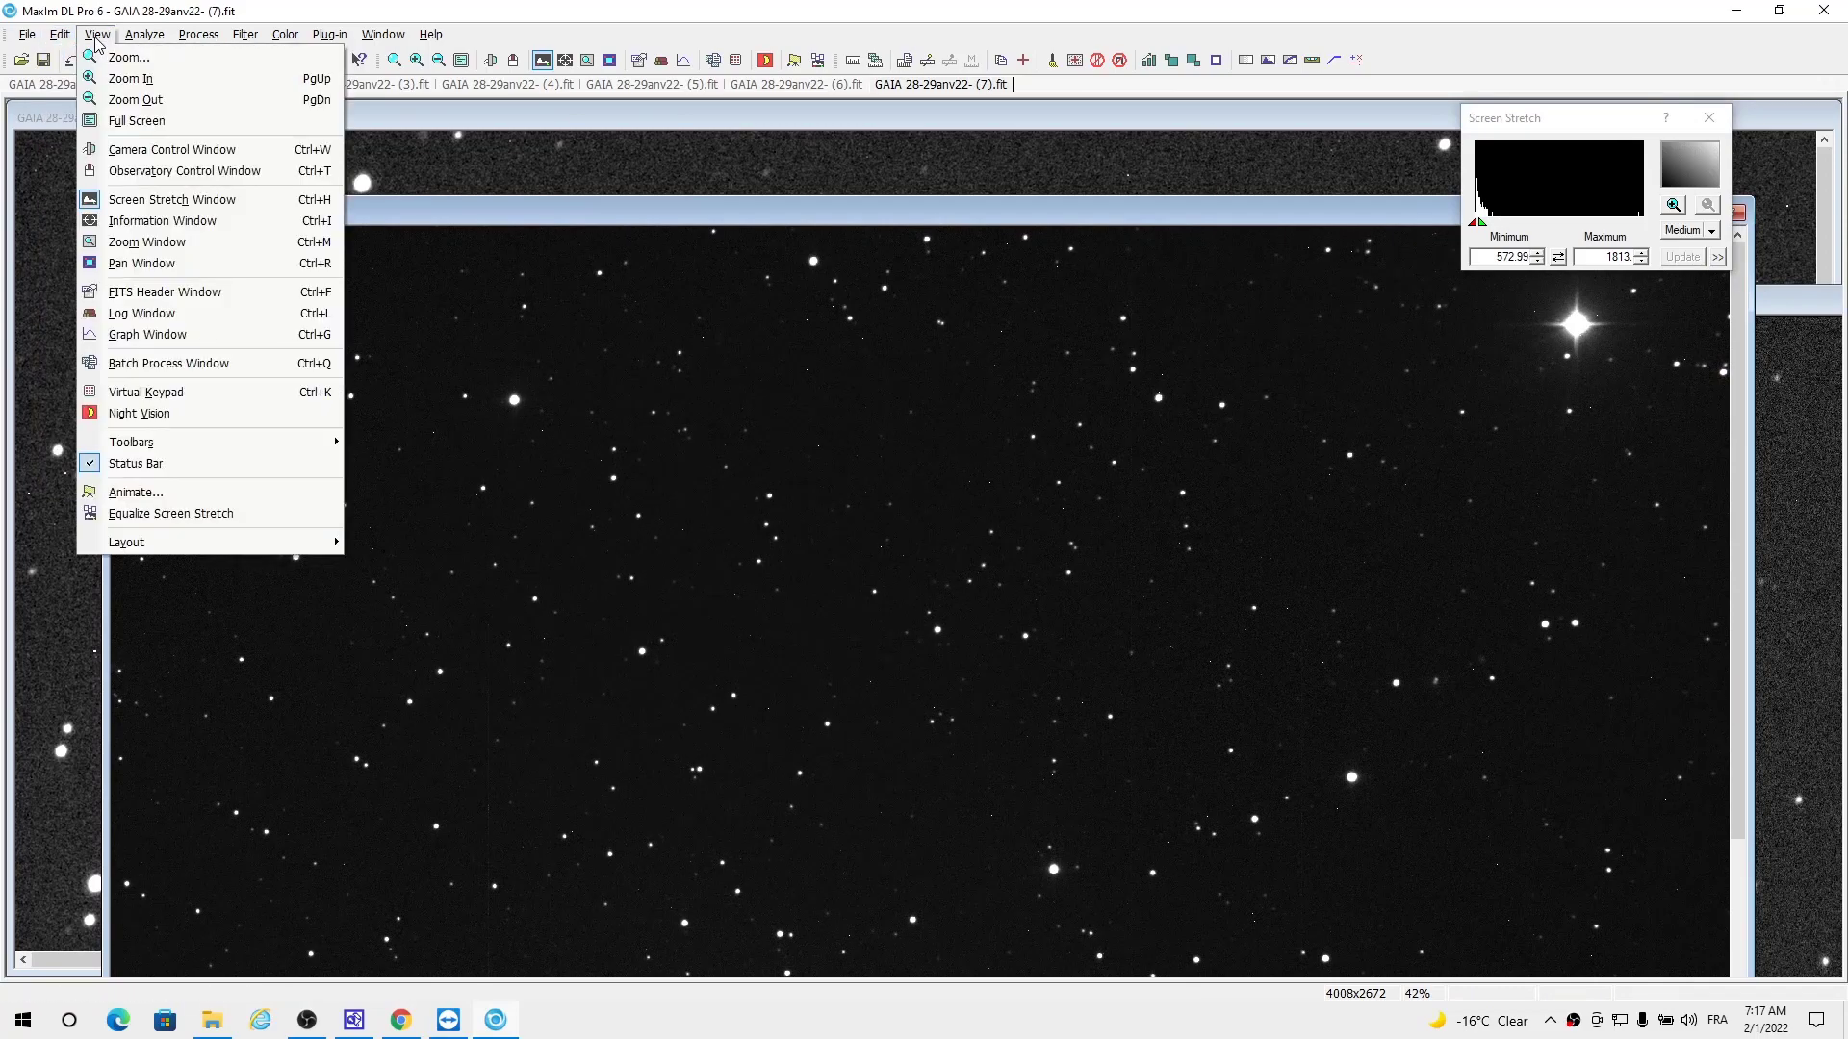
click(159, 512)
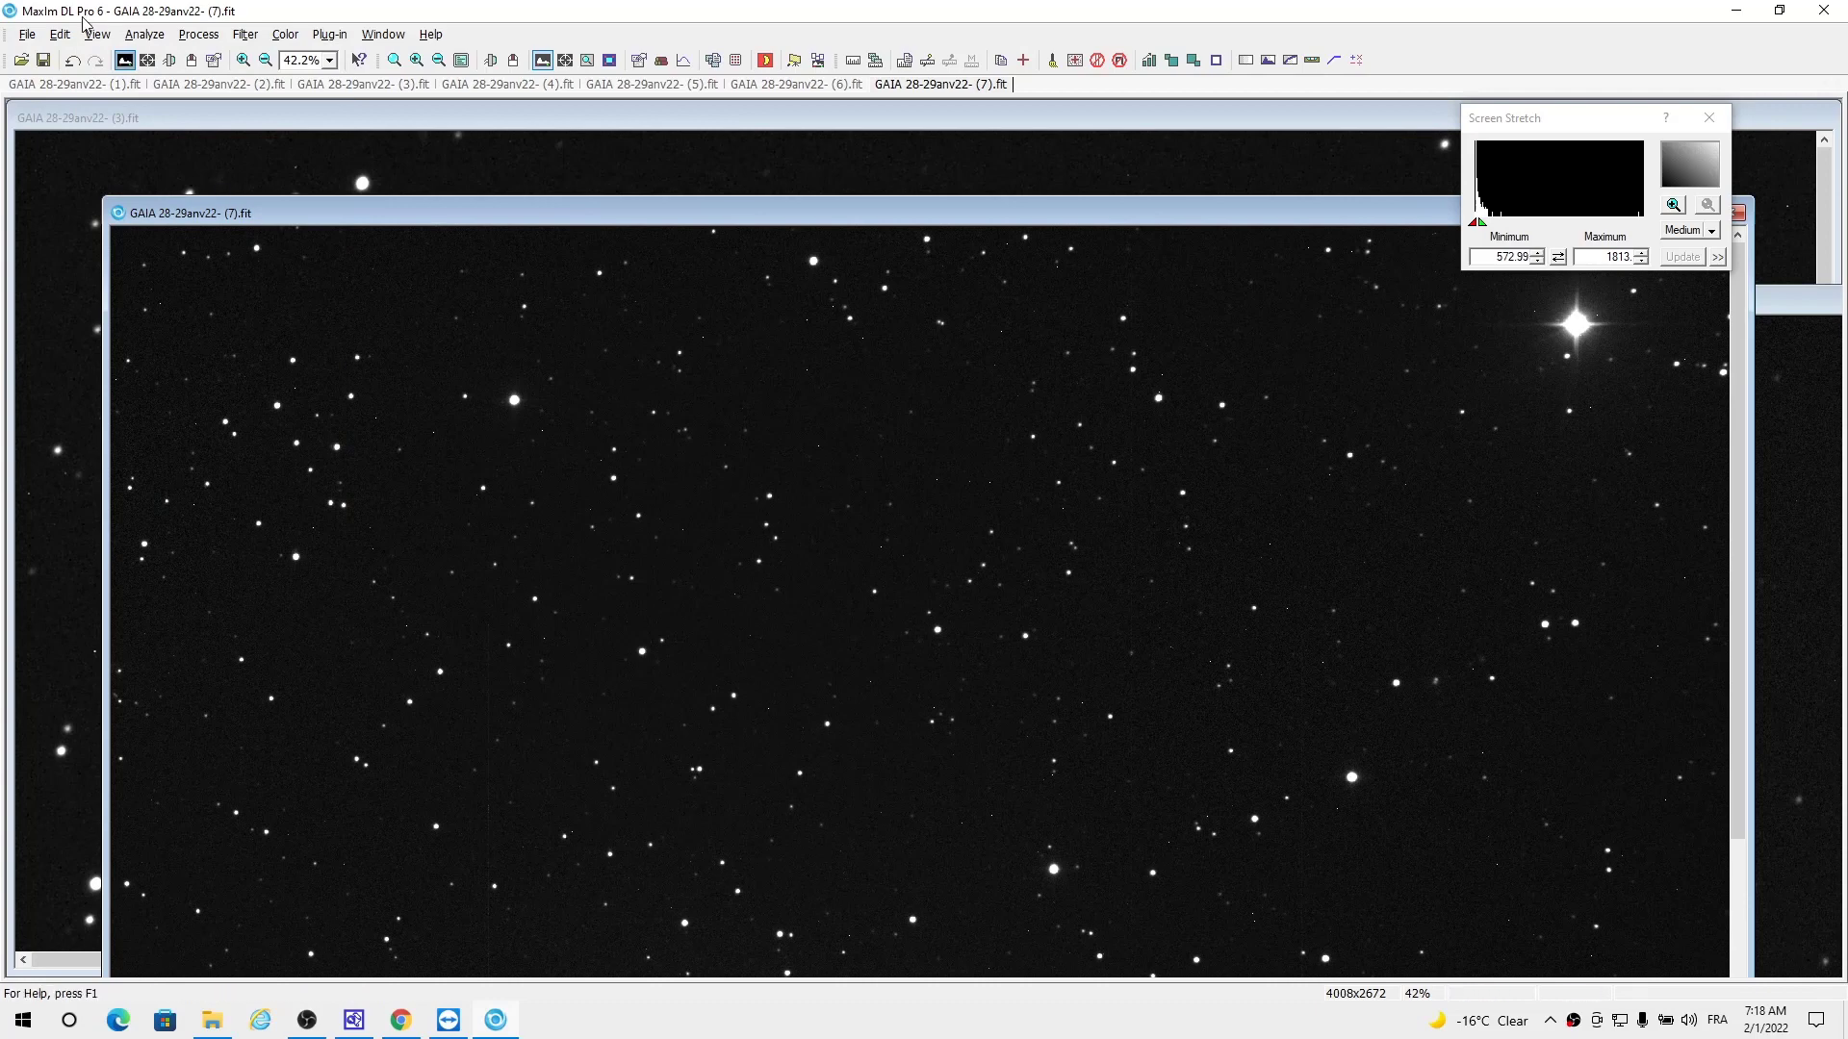
- Animate all seven GAIA images with the Medium stretch, examine the field further down for the moving object, and close the animation
click(97, 35)
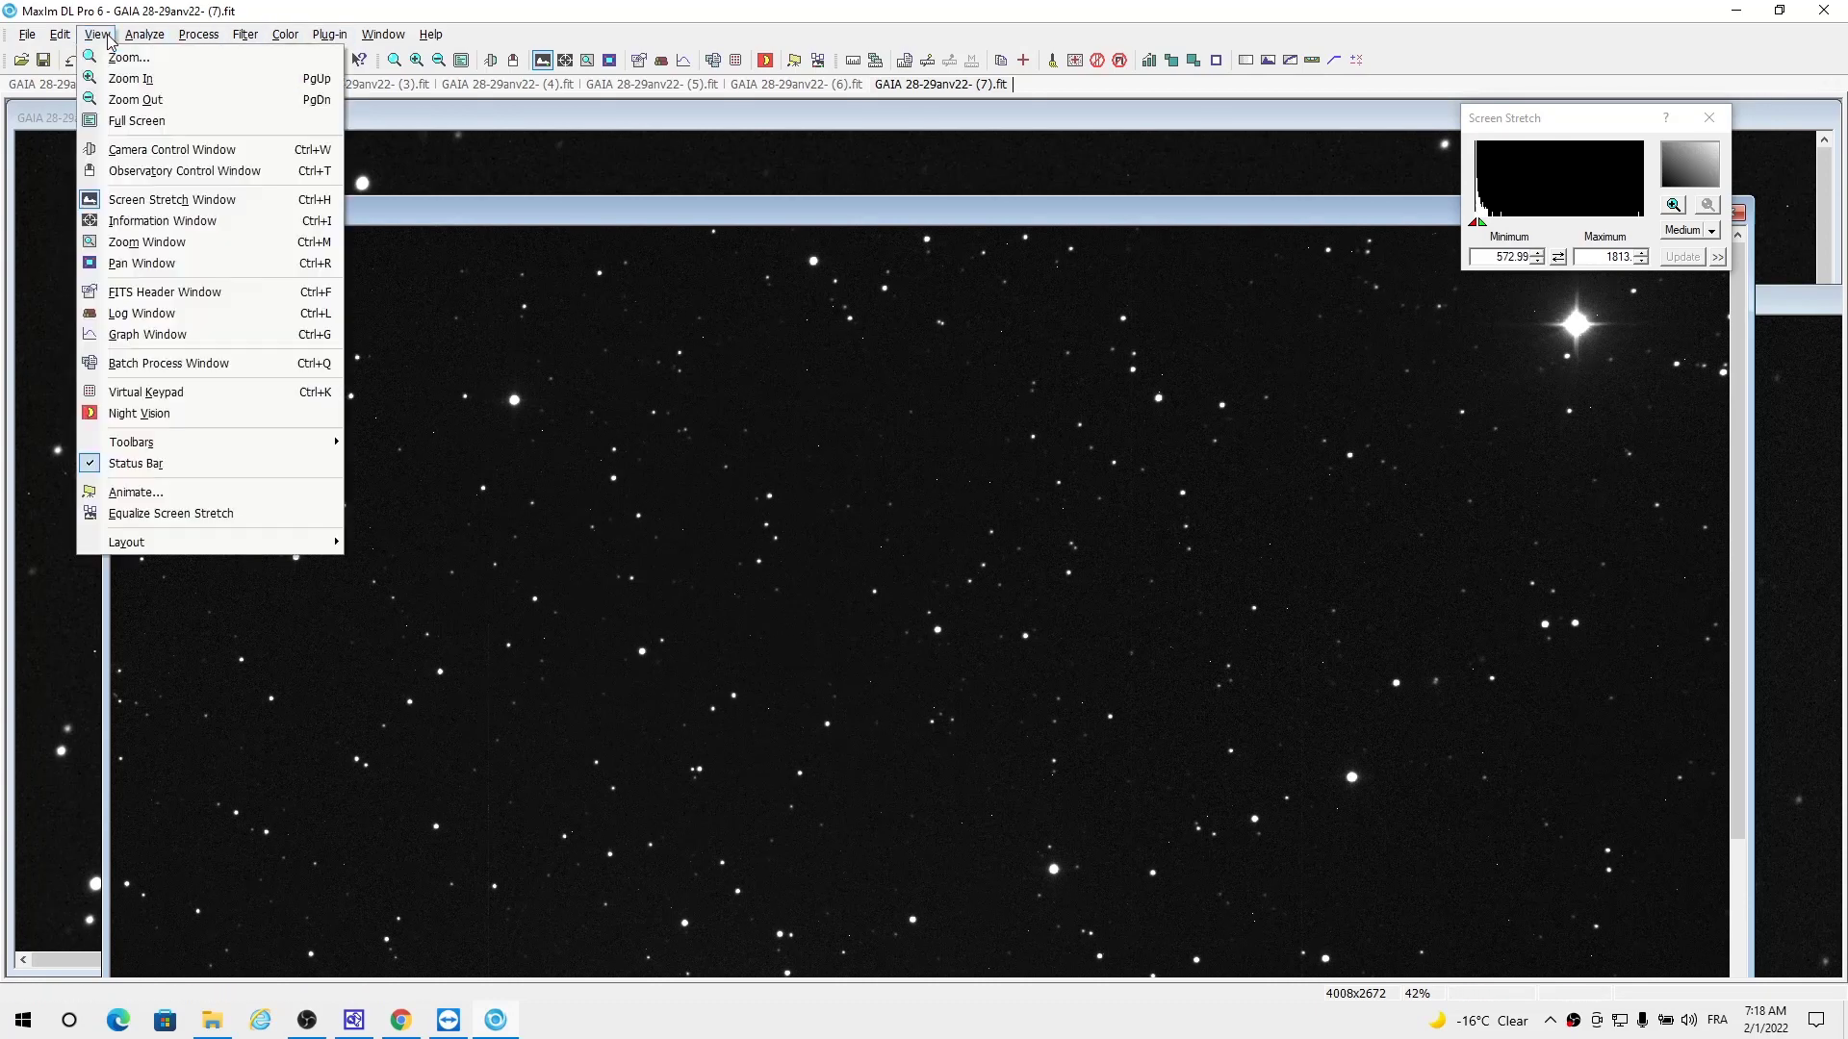
click(165, 493)
click(936, 607)
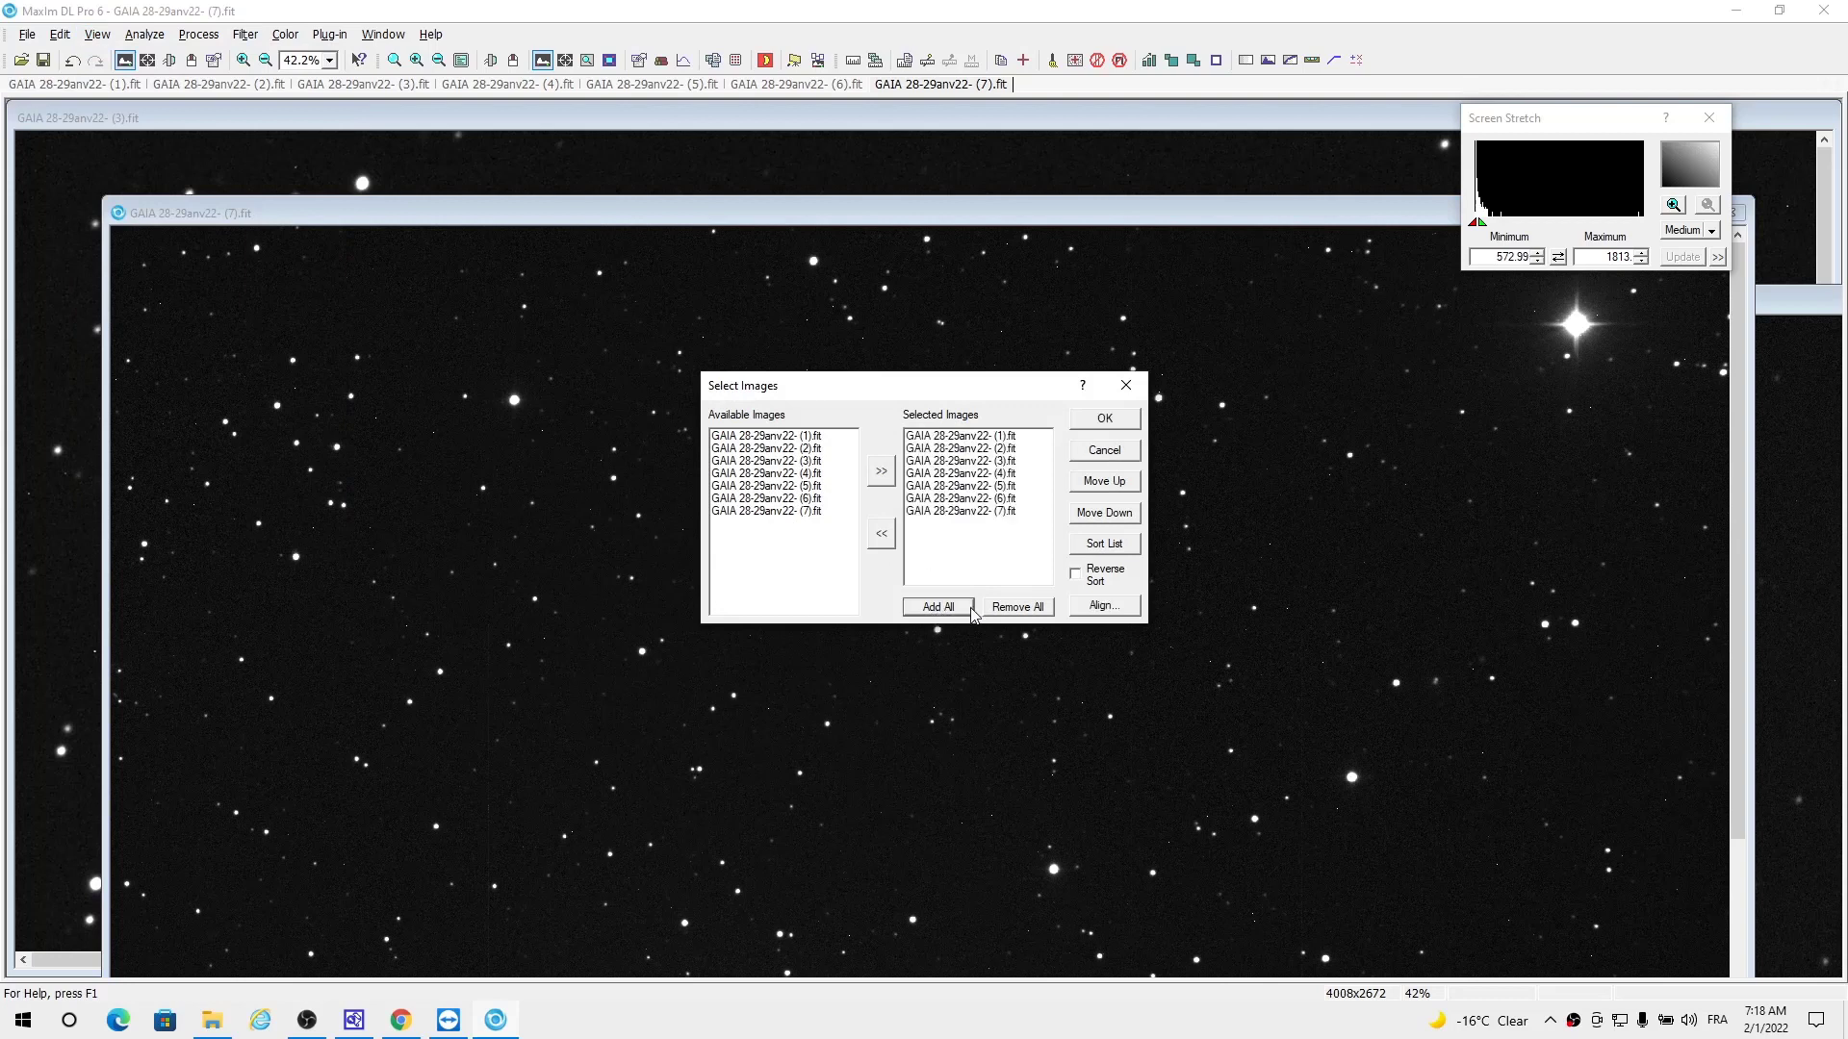
click(1080, 417)
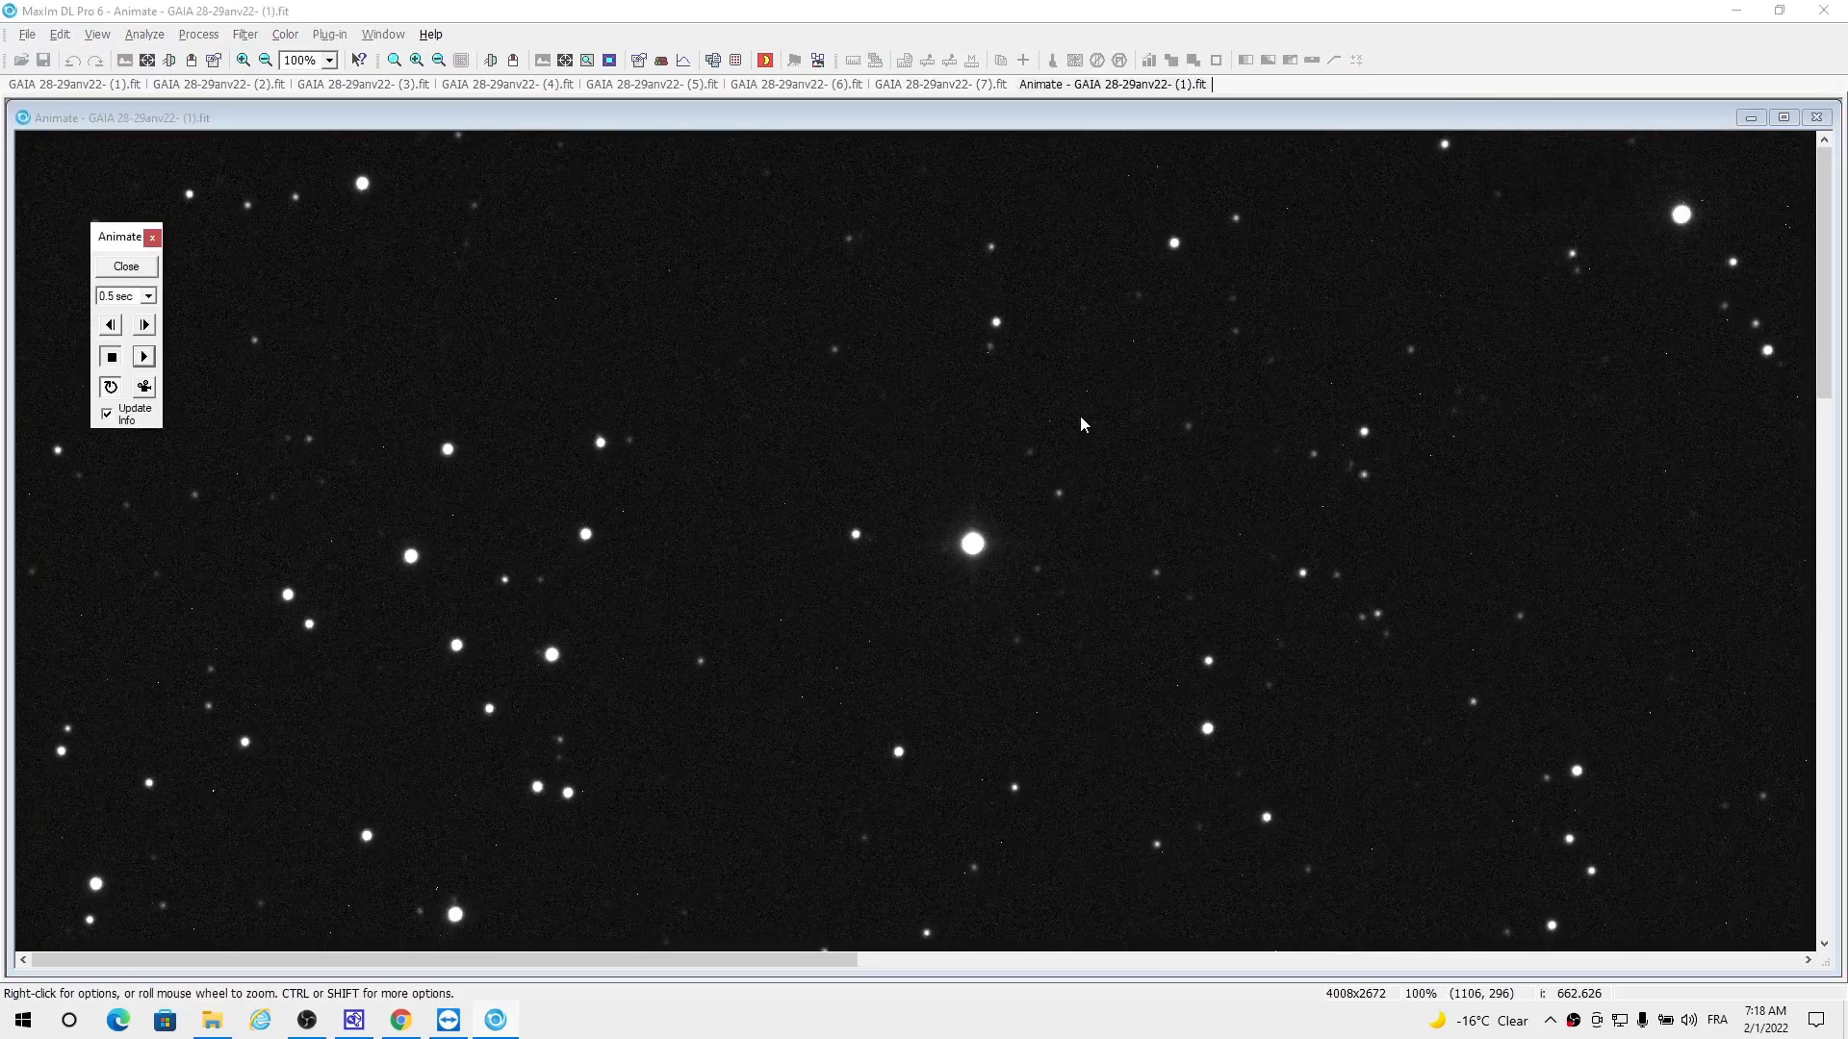
click(145, 357)
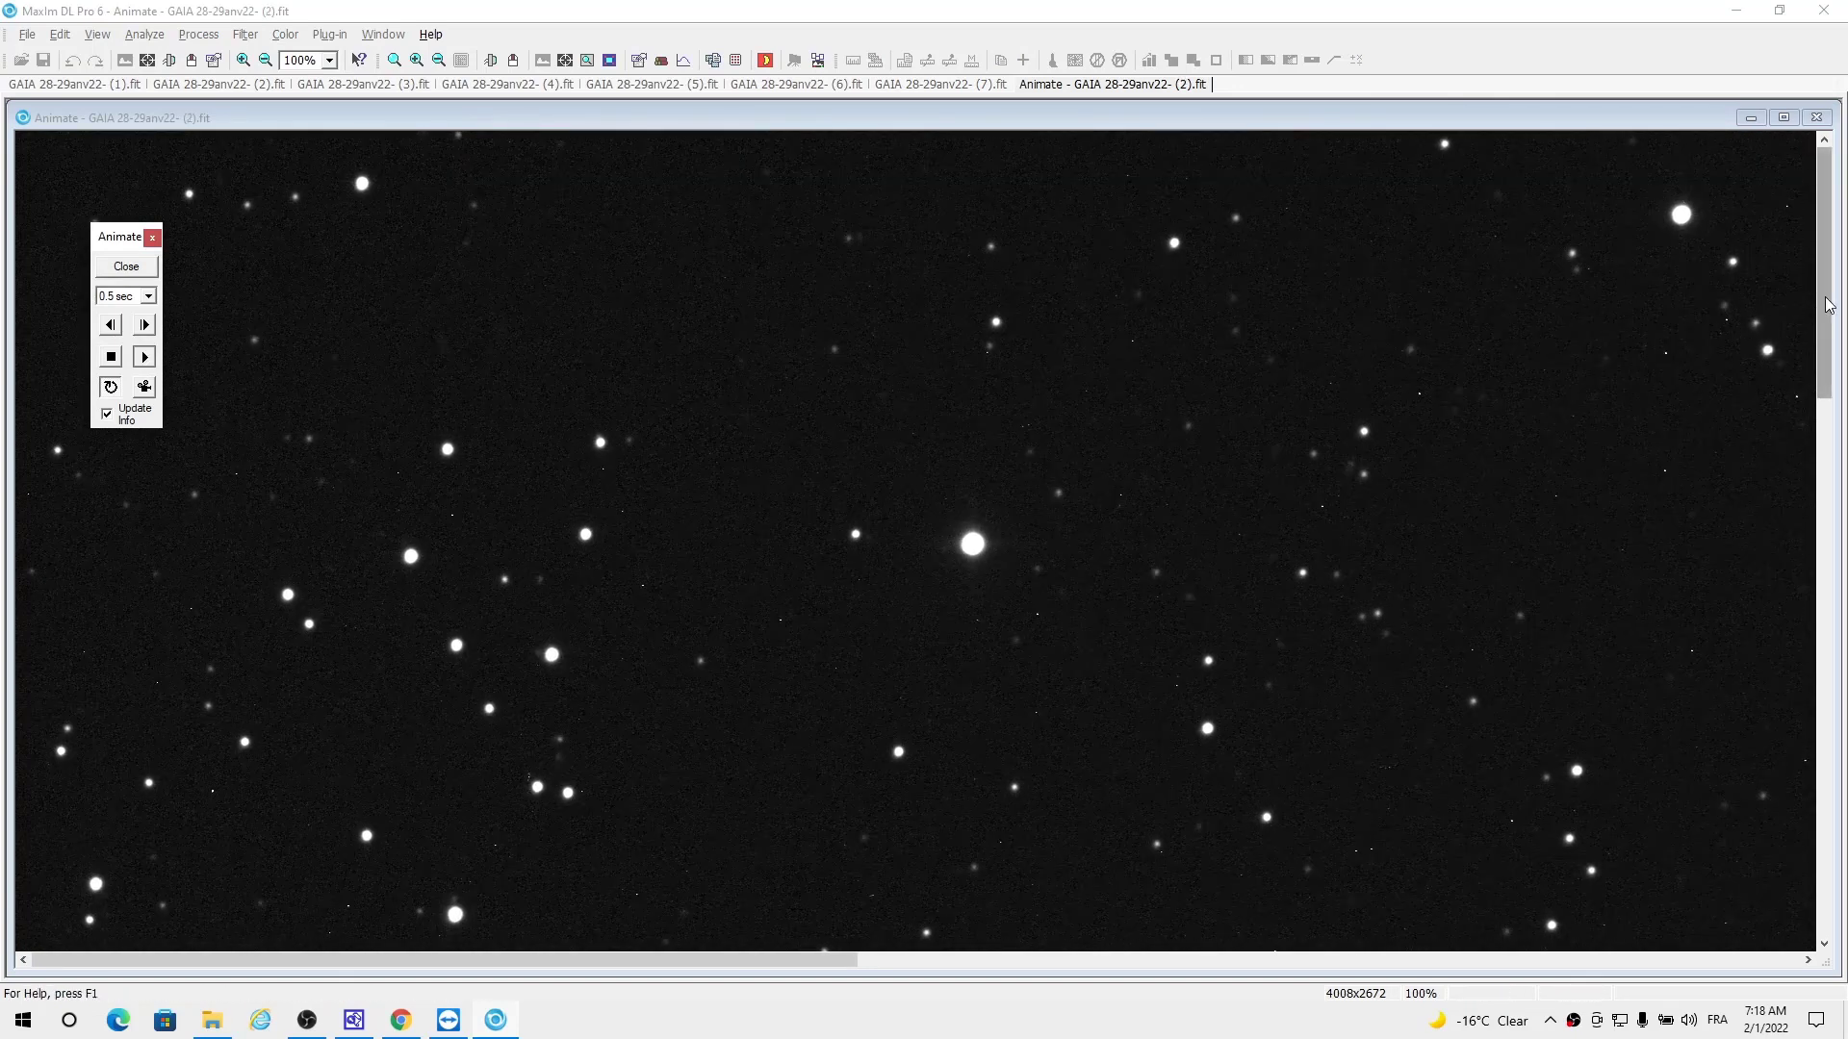
drag(1829, 305, 1826, 486)
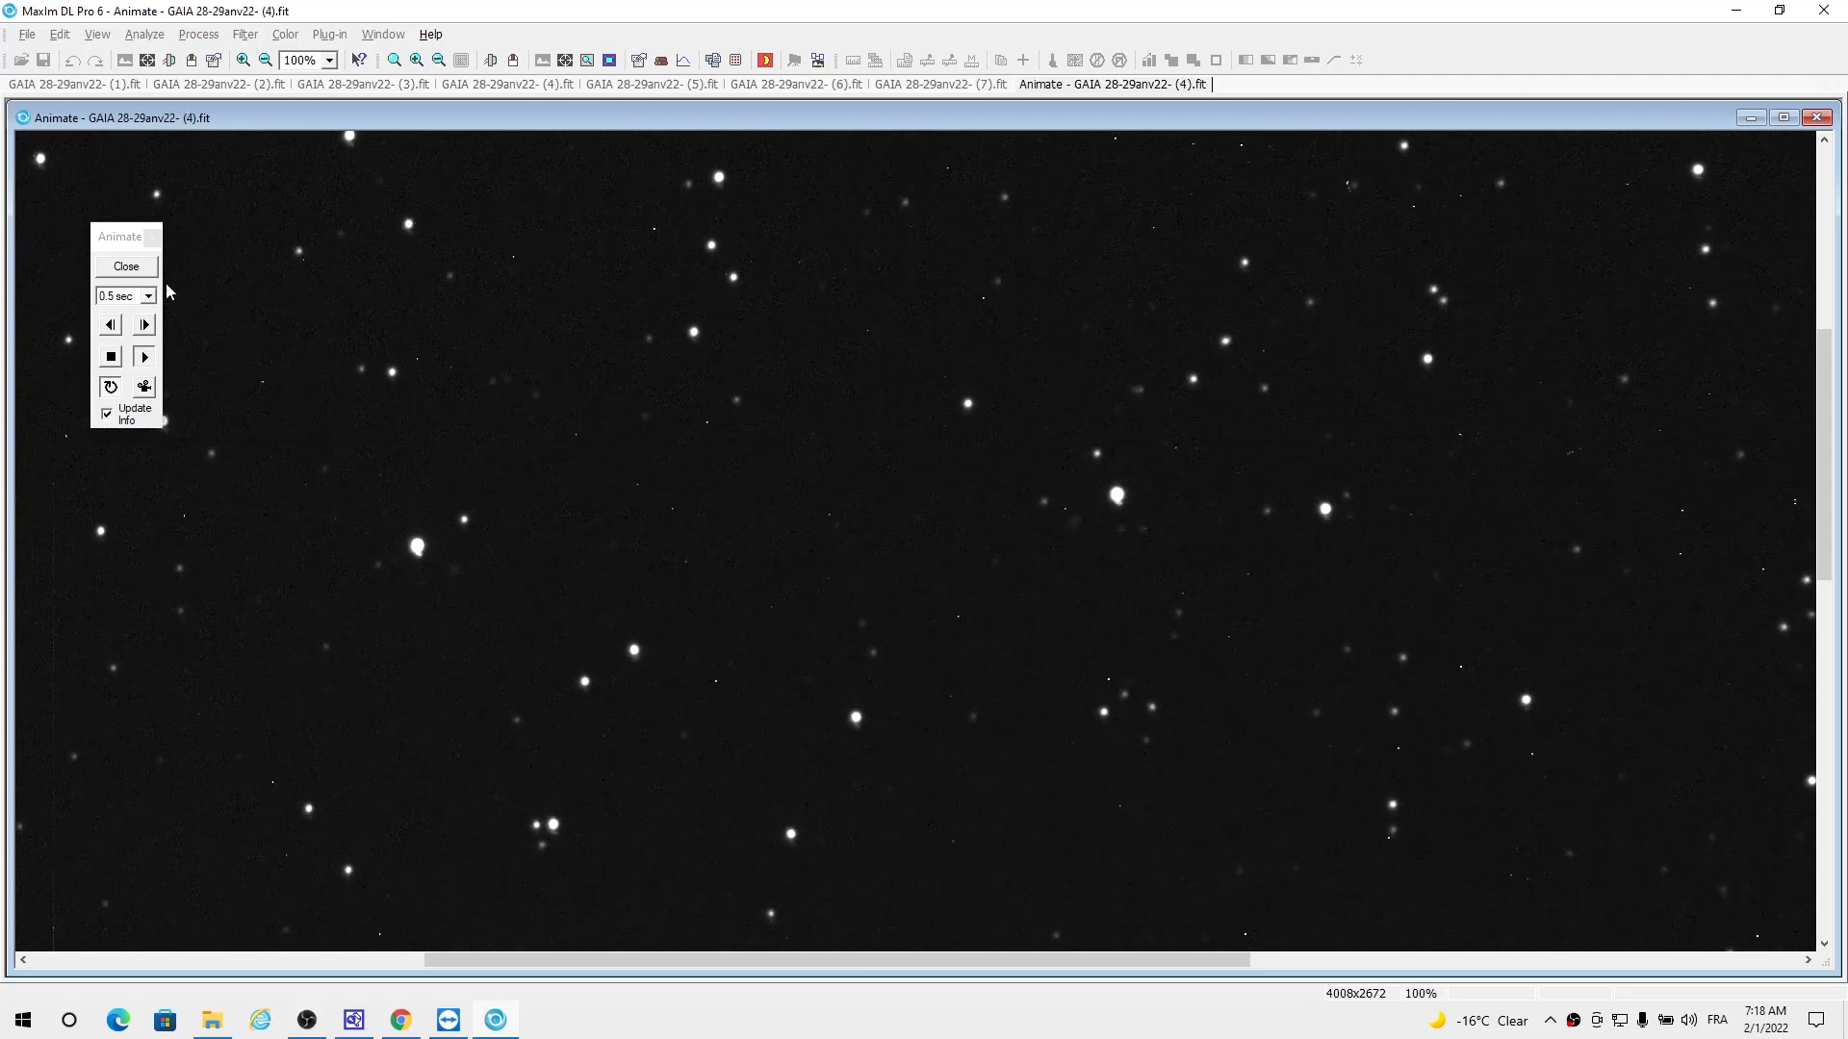
click(126, 267)
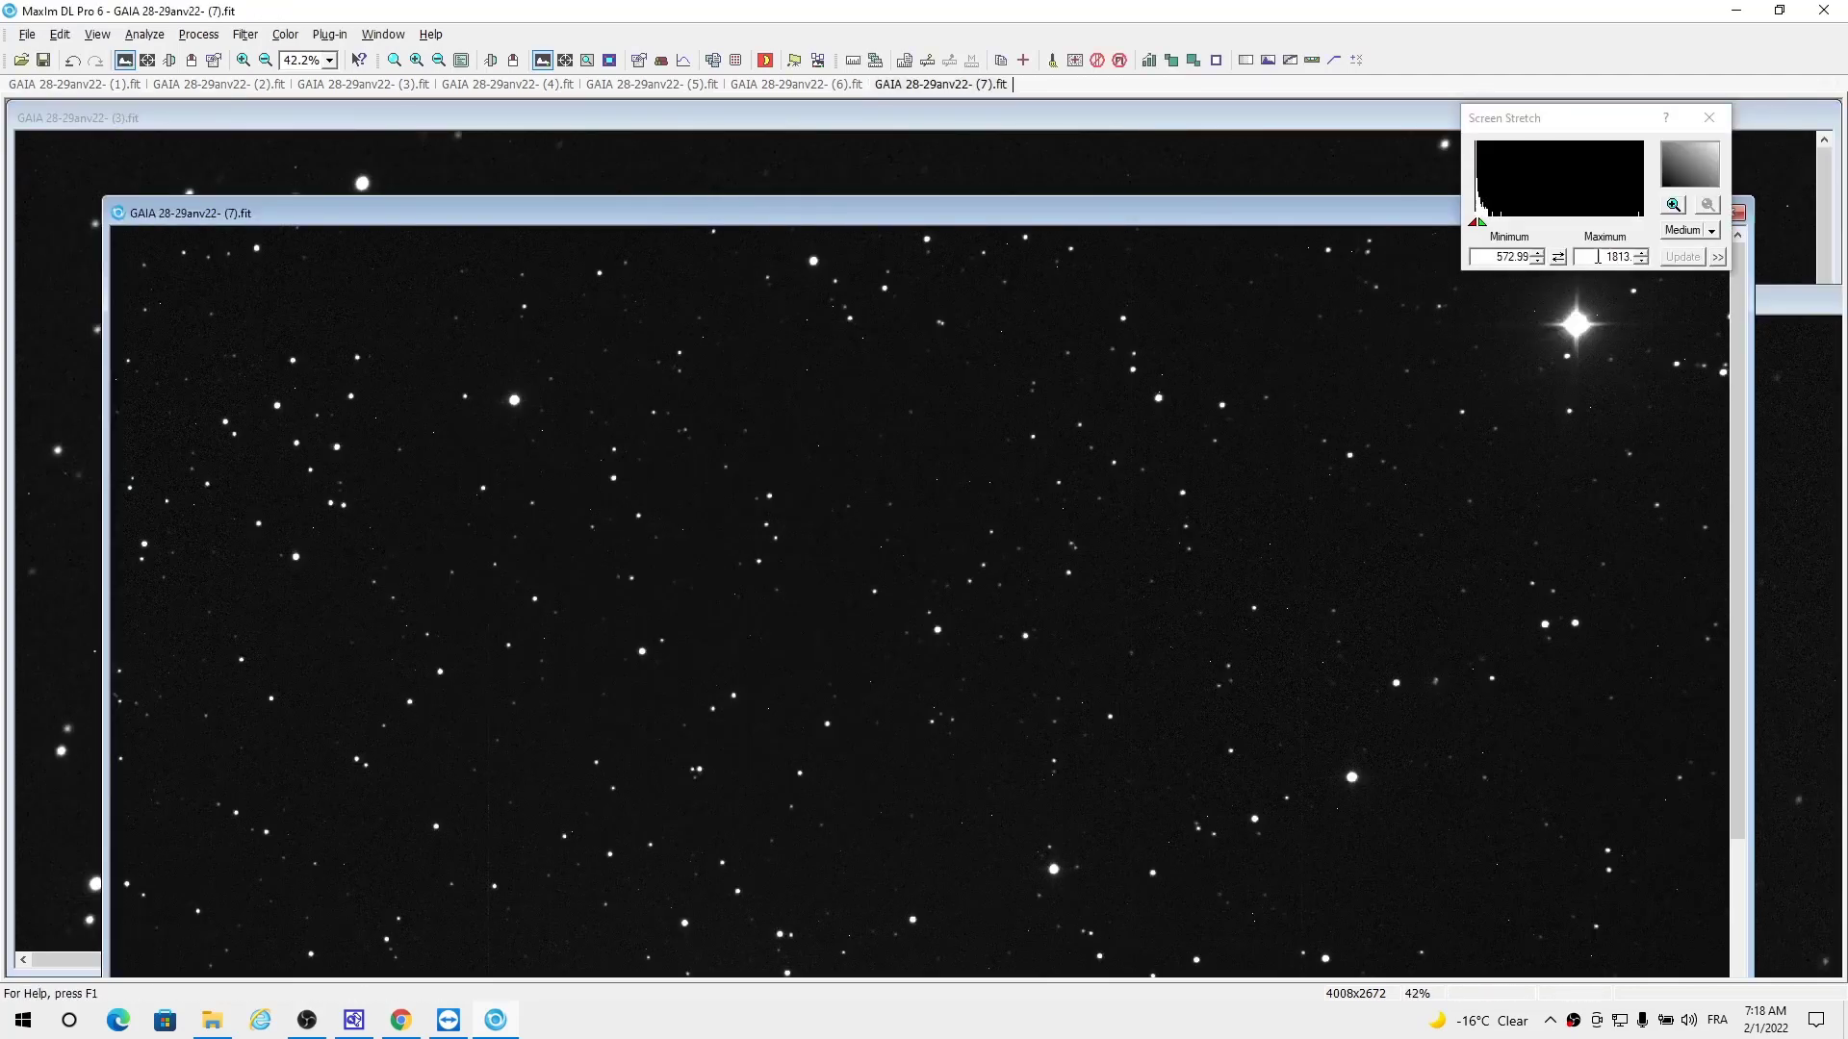
- Invert GAIA 28-29anv22- (7).fit by swapping its stretch limits, lower the minimum to 789.99, and equalize the stretch across all images
click(1558, 258)
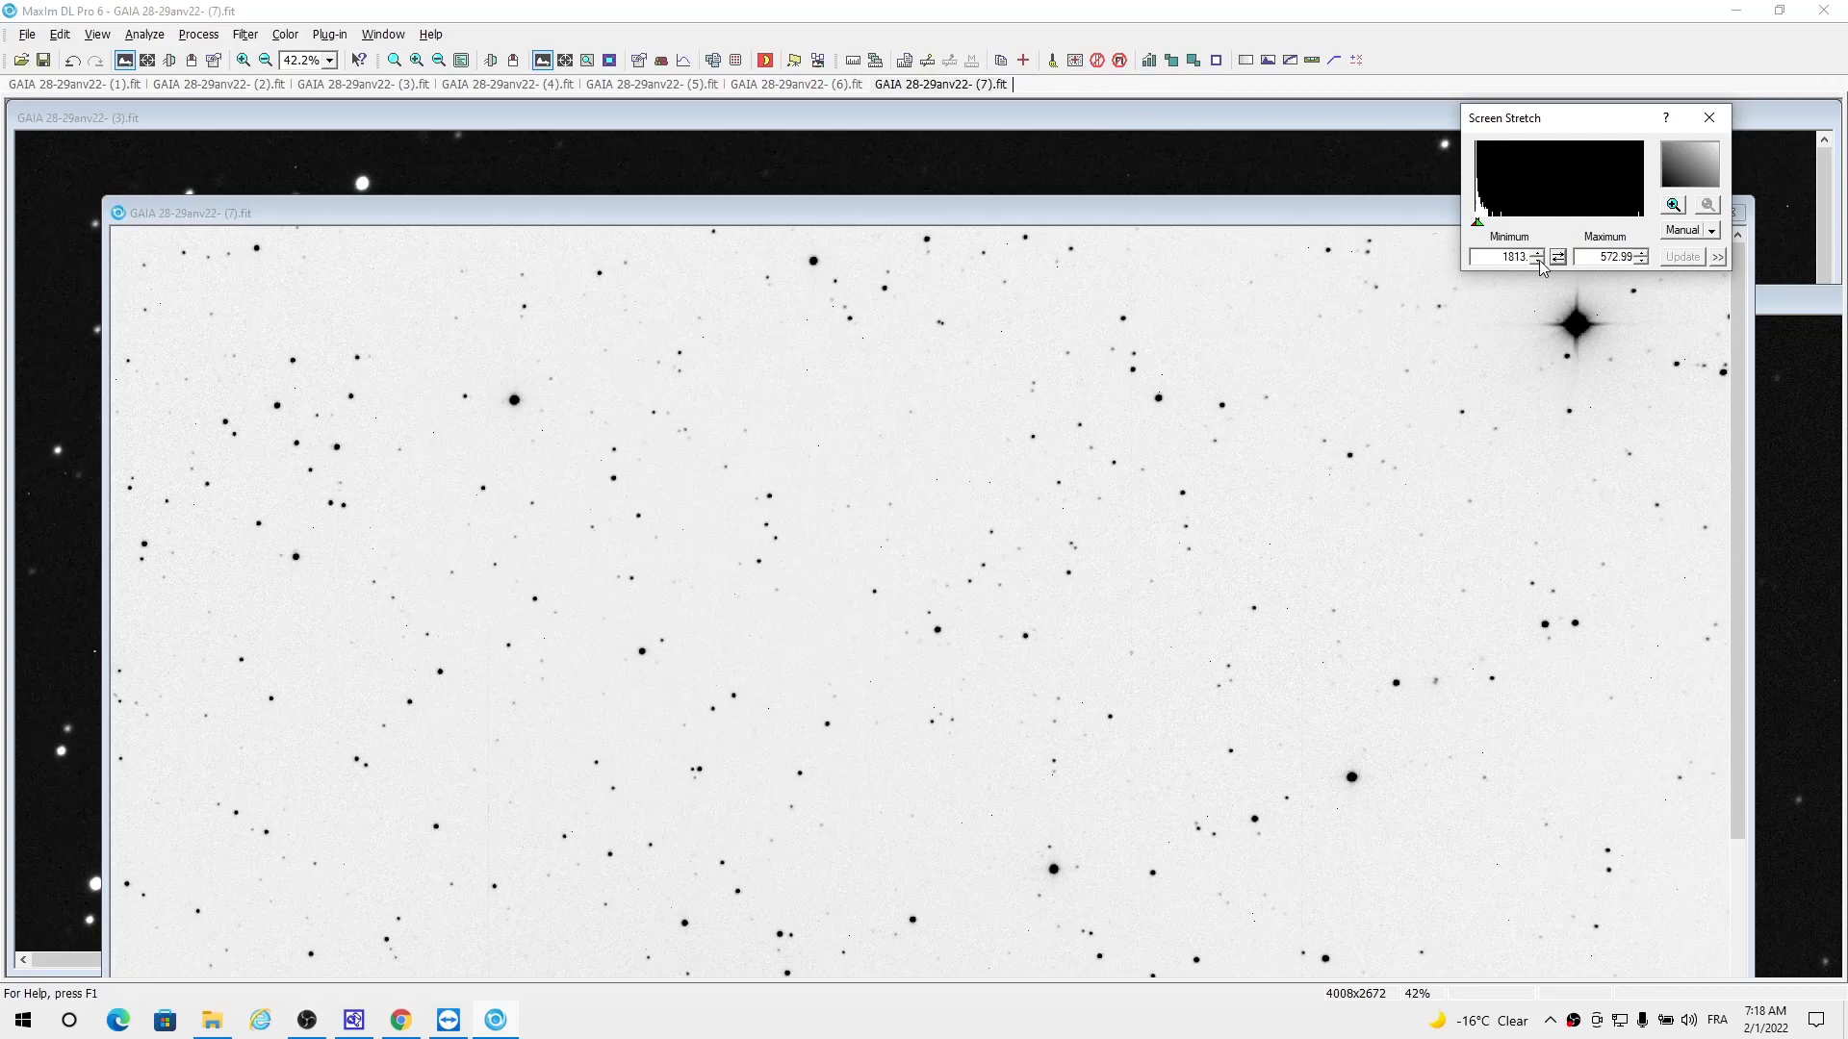
click(1539, 260)
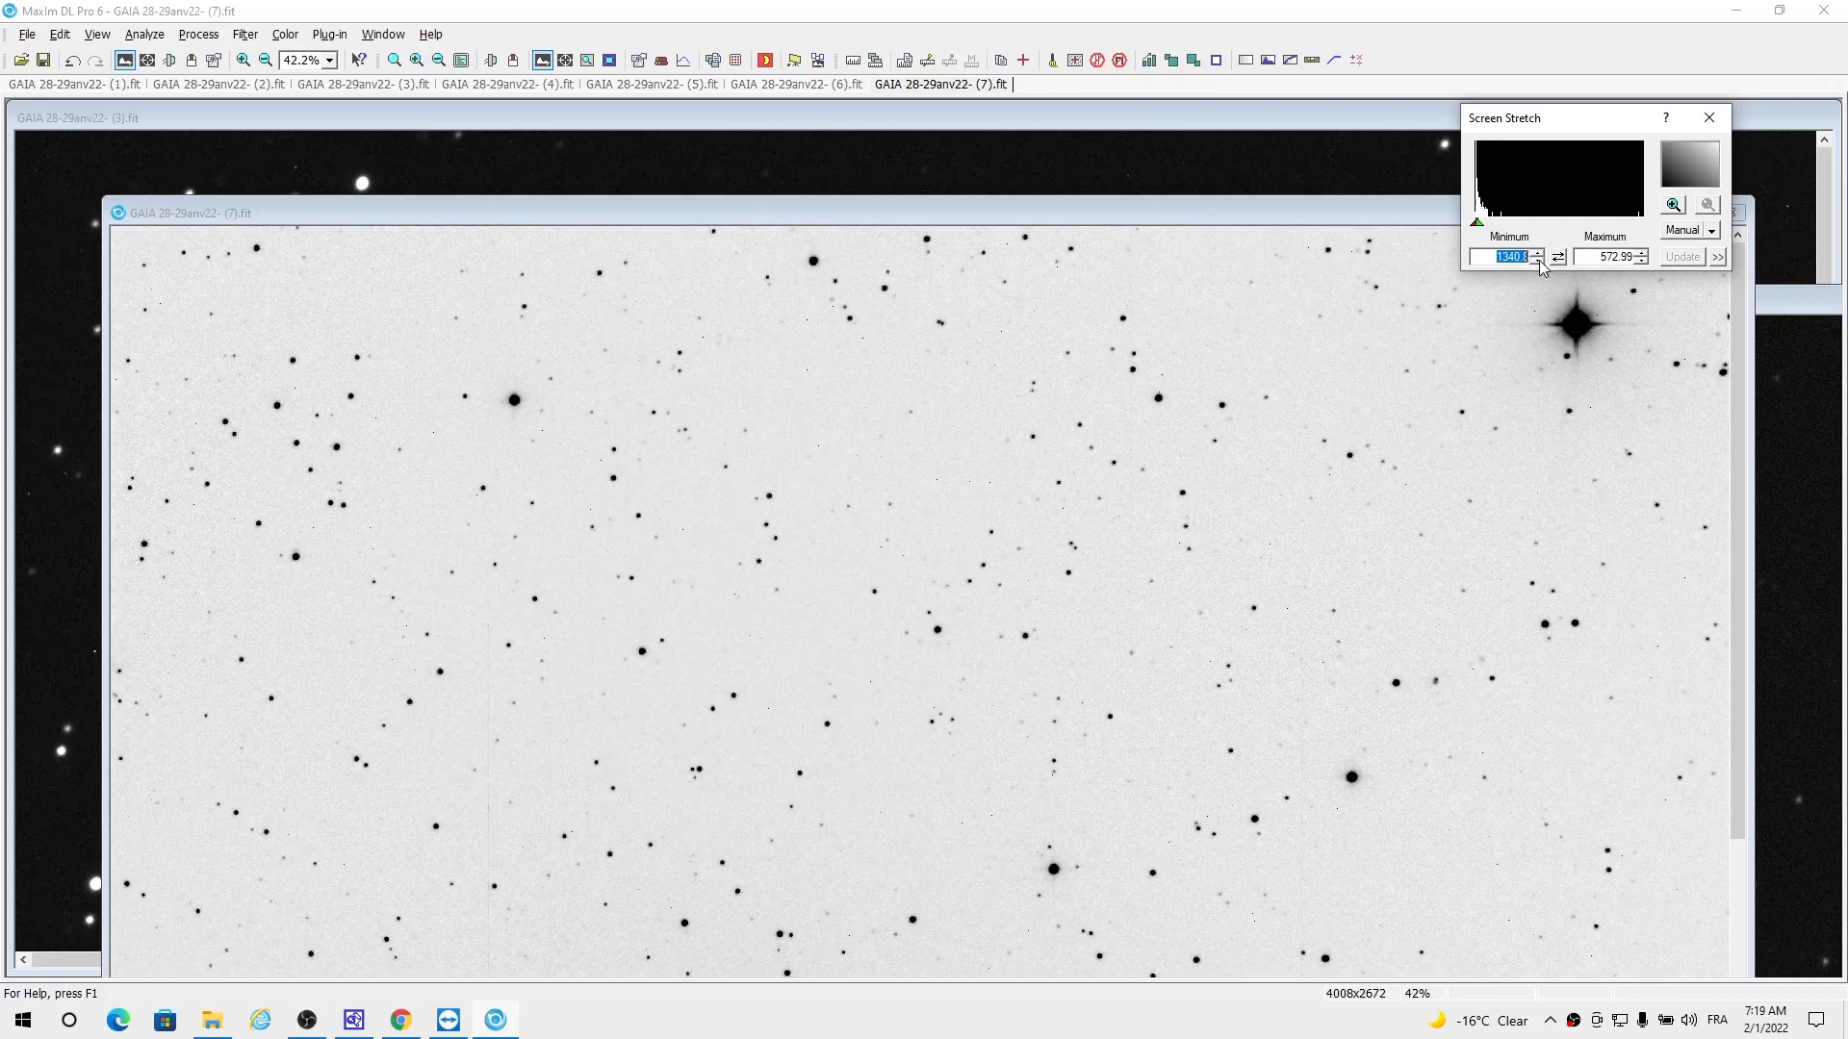
click(1538, 261)
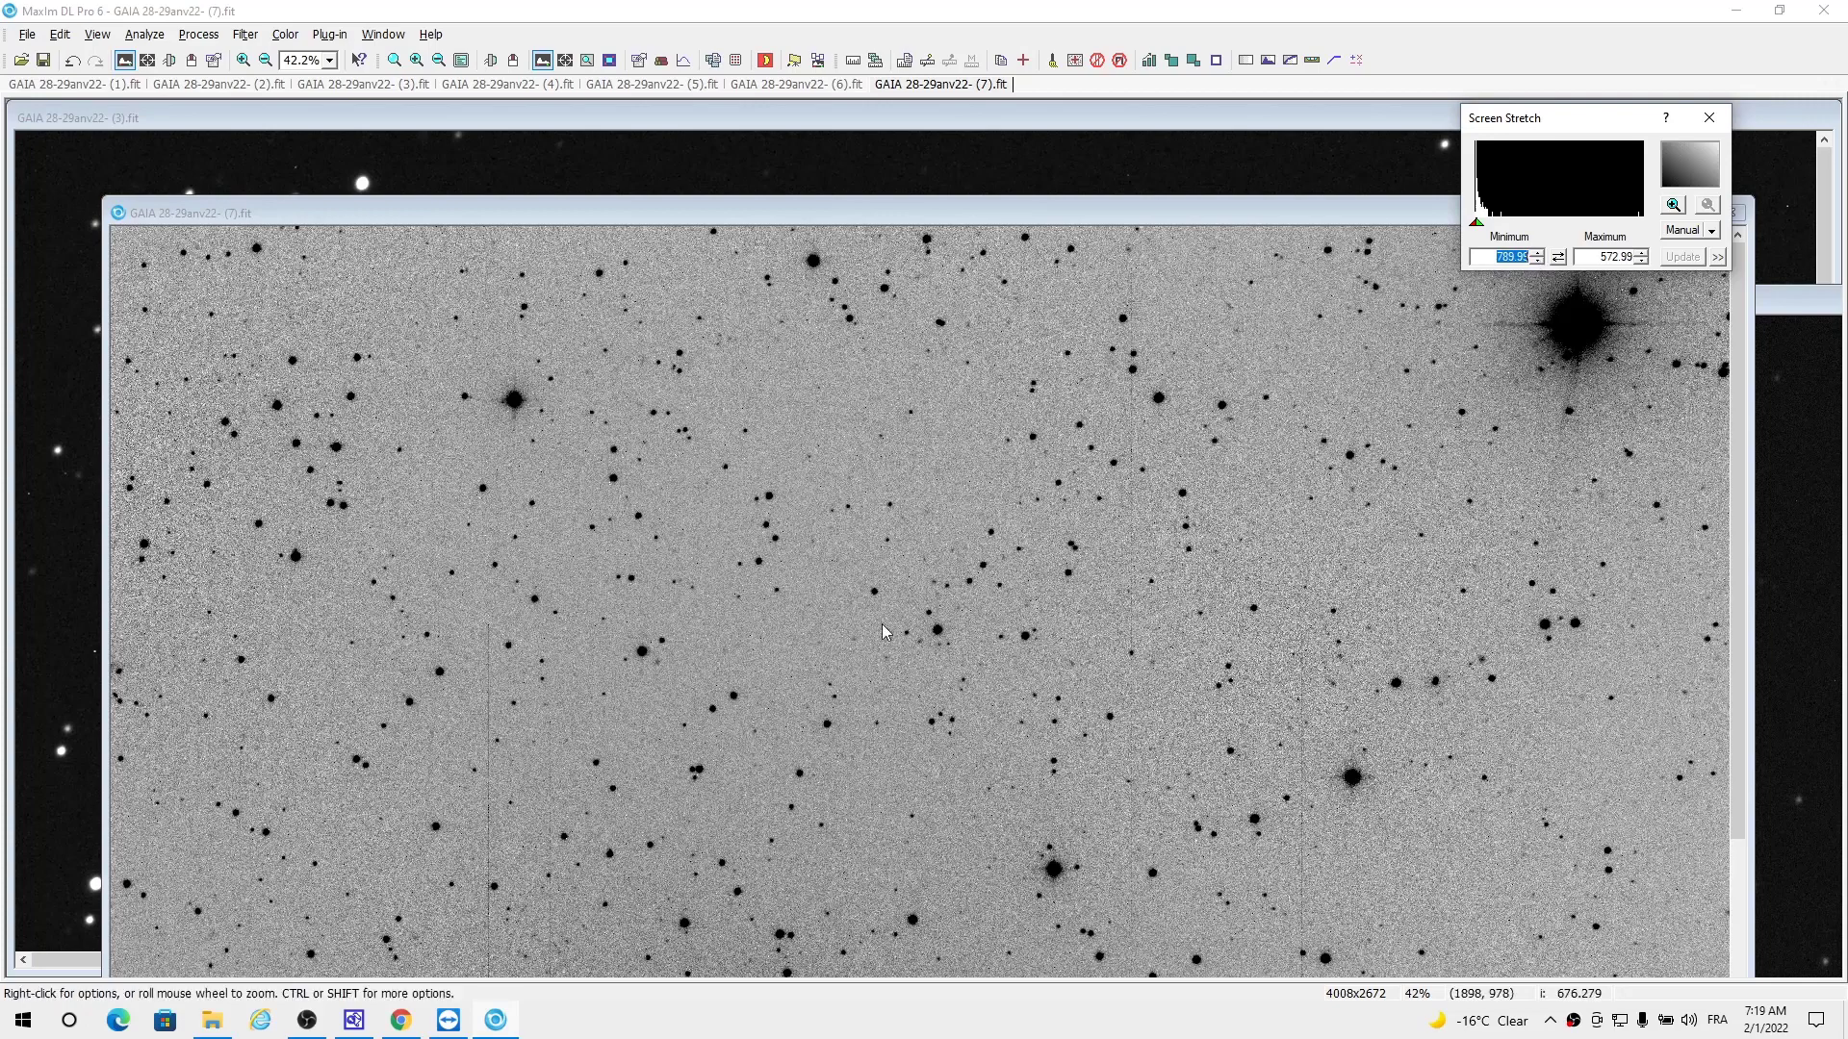
click(97, 35)
click(160, 515)
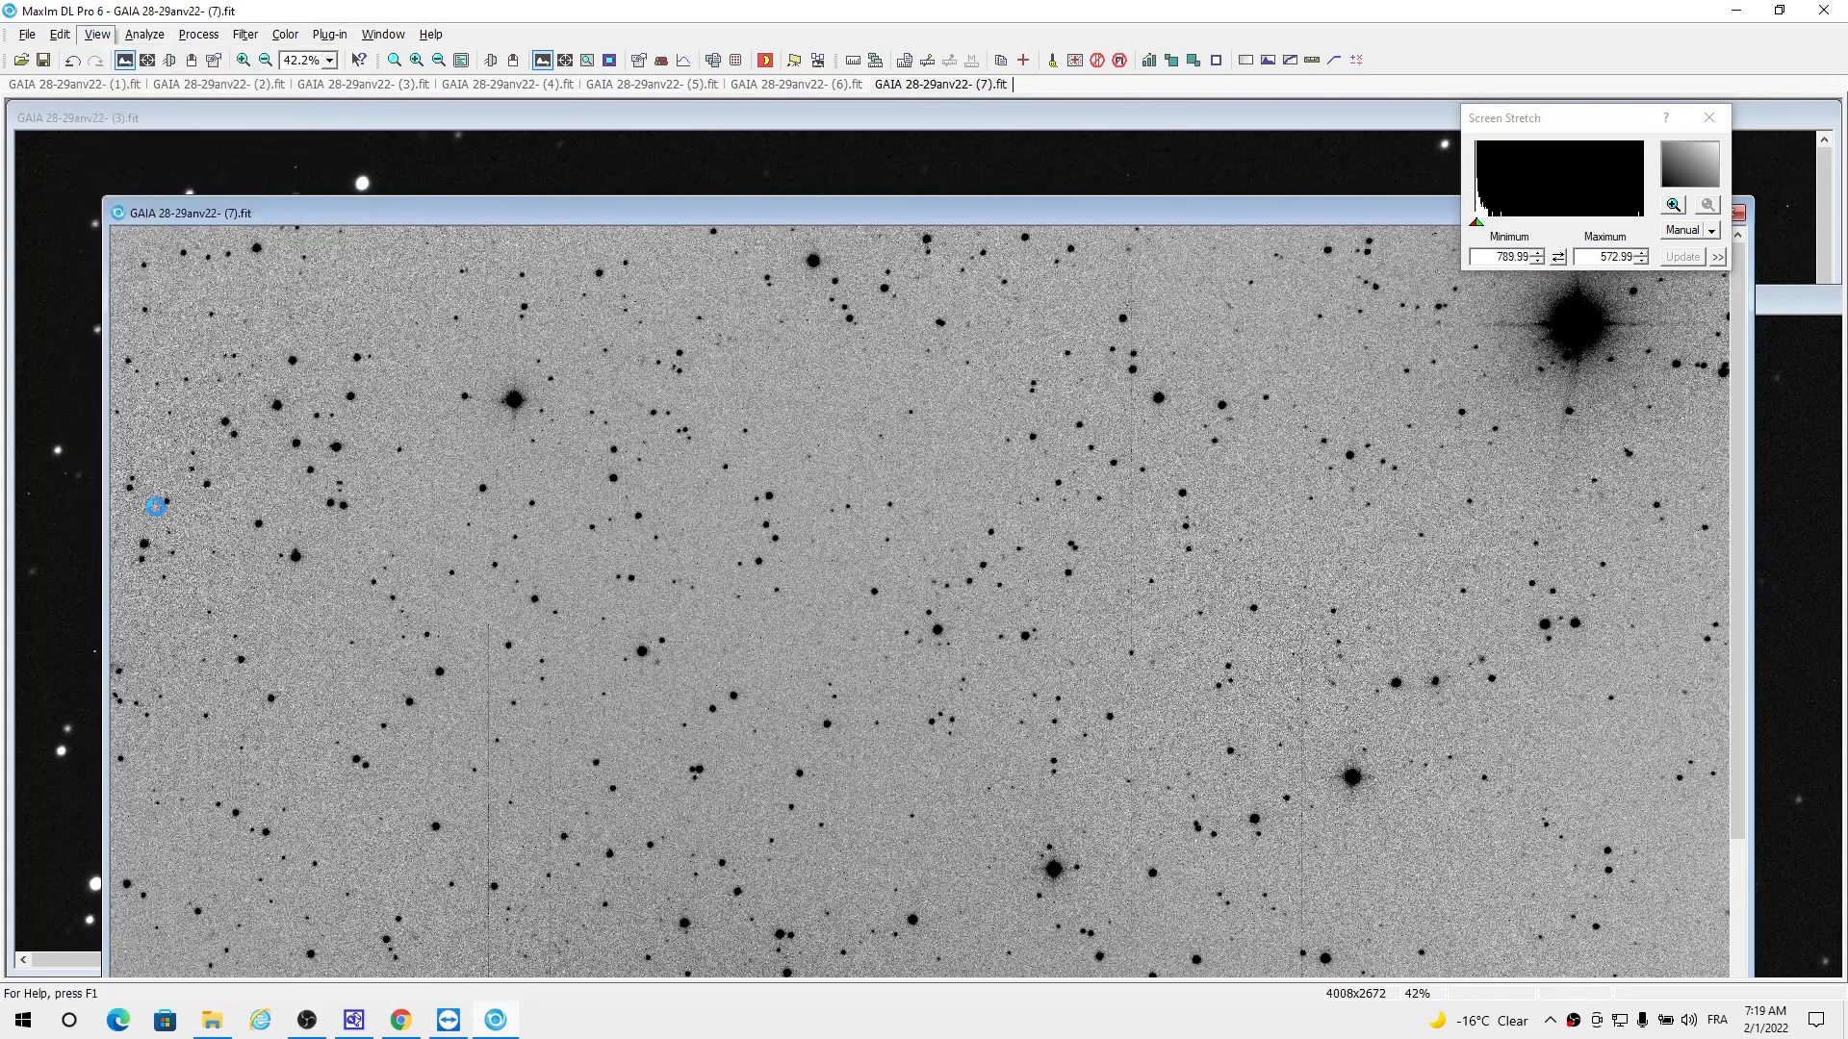
- Create an animation from all seven inverted GAIA 28-29anv22 images and play it, viewing the middle of the field
click(92, 34)
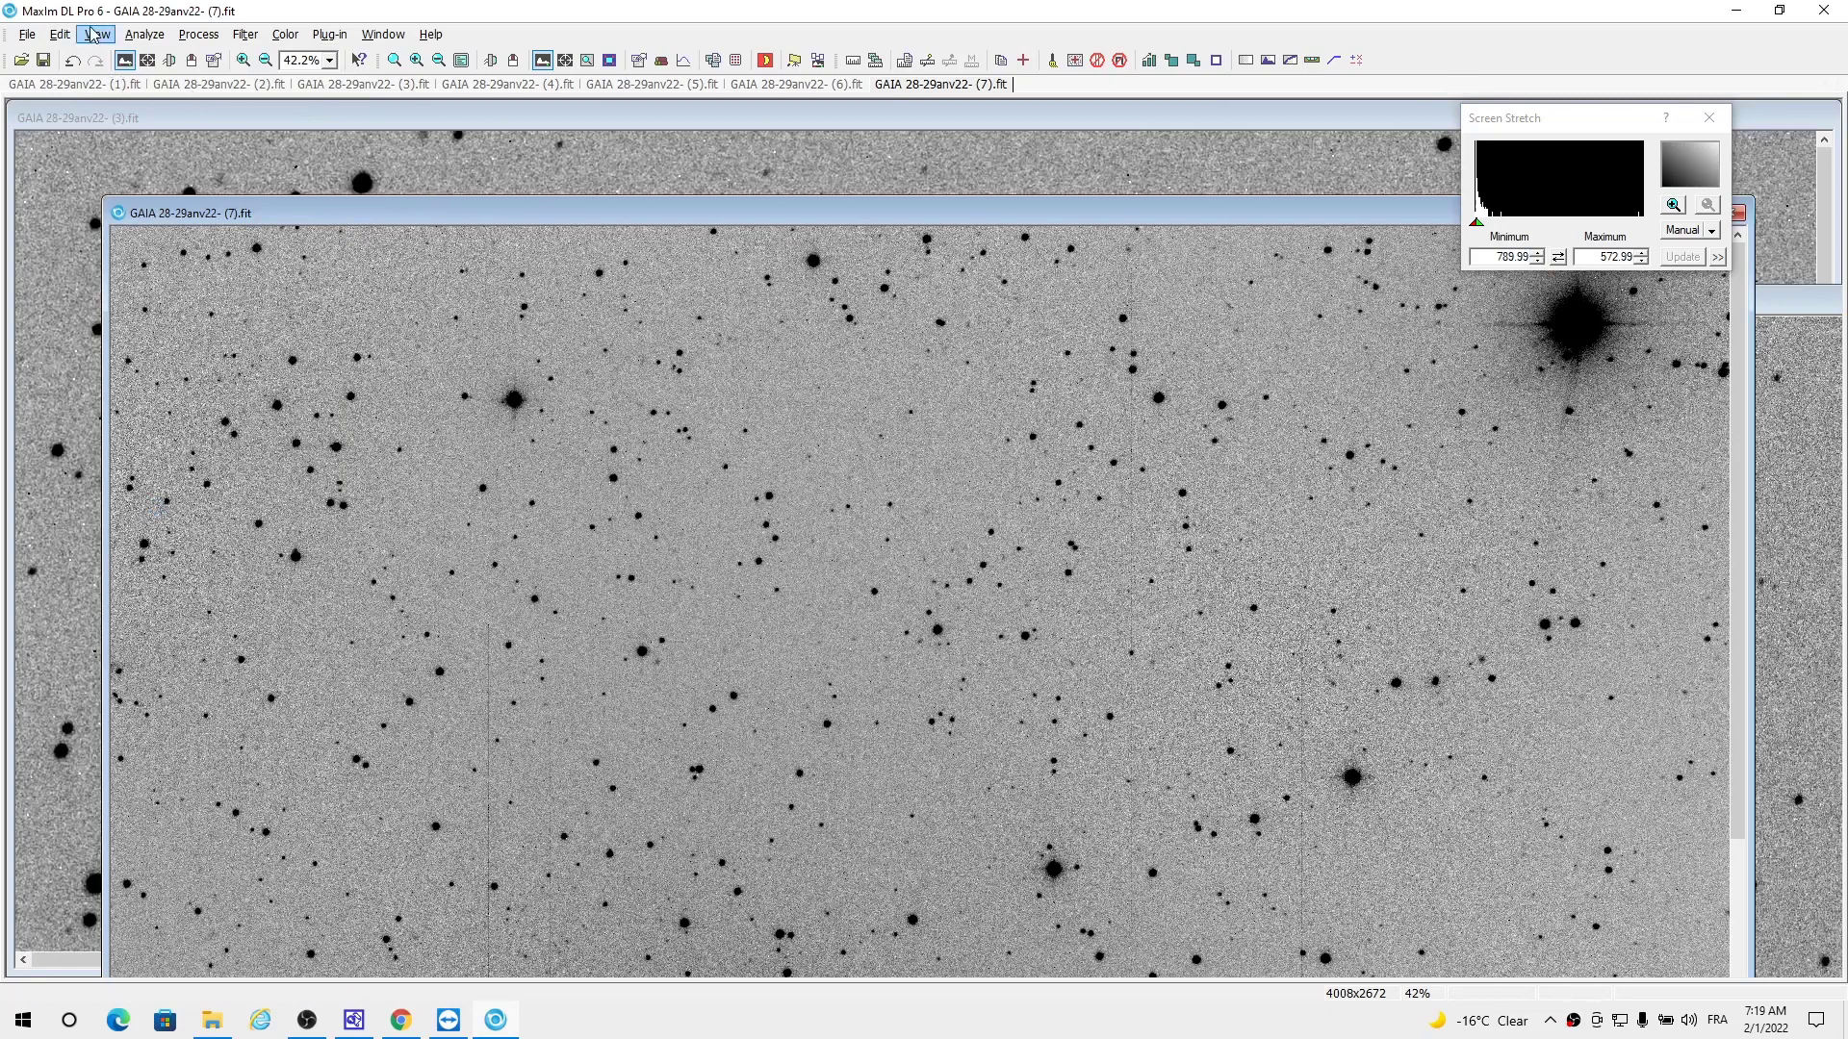
click(97, 34)
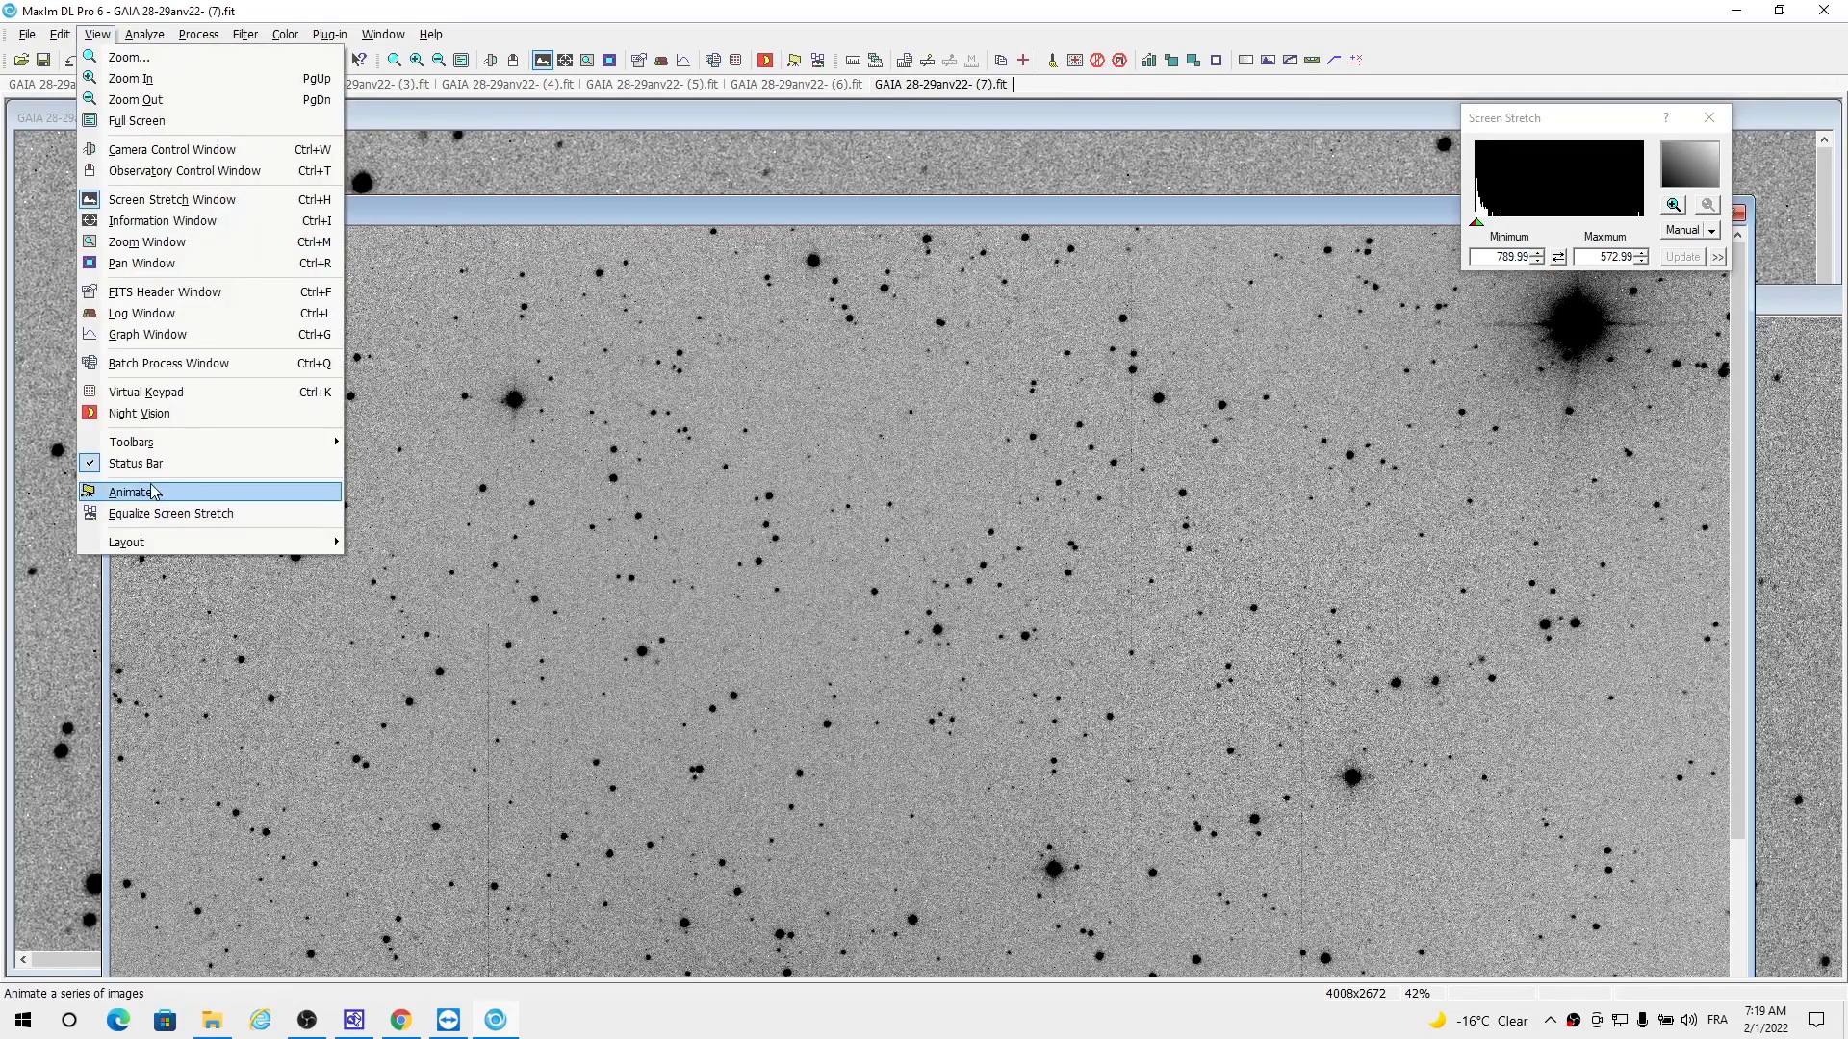
click(192, 488)
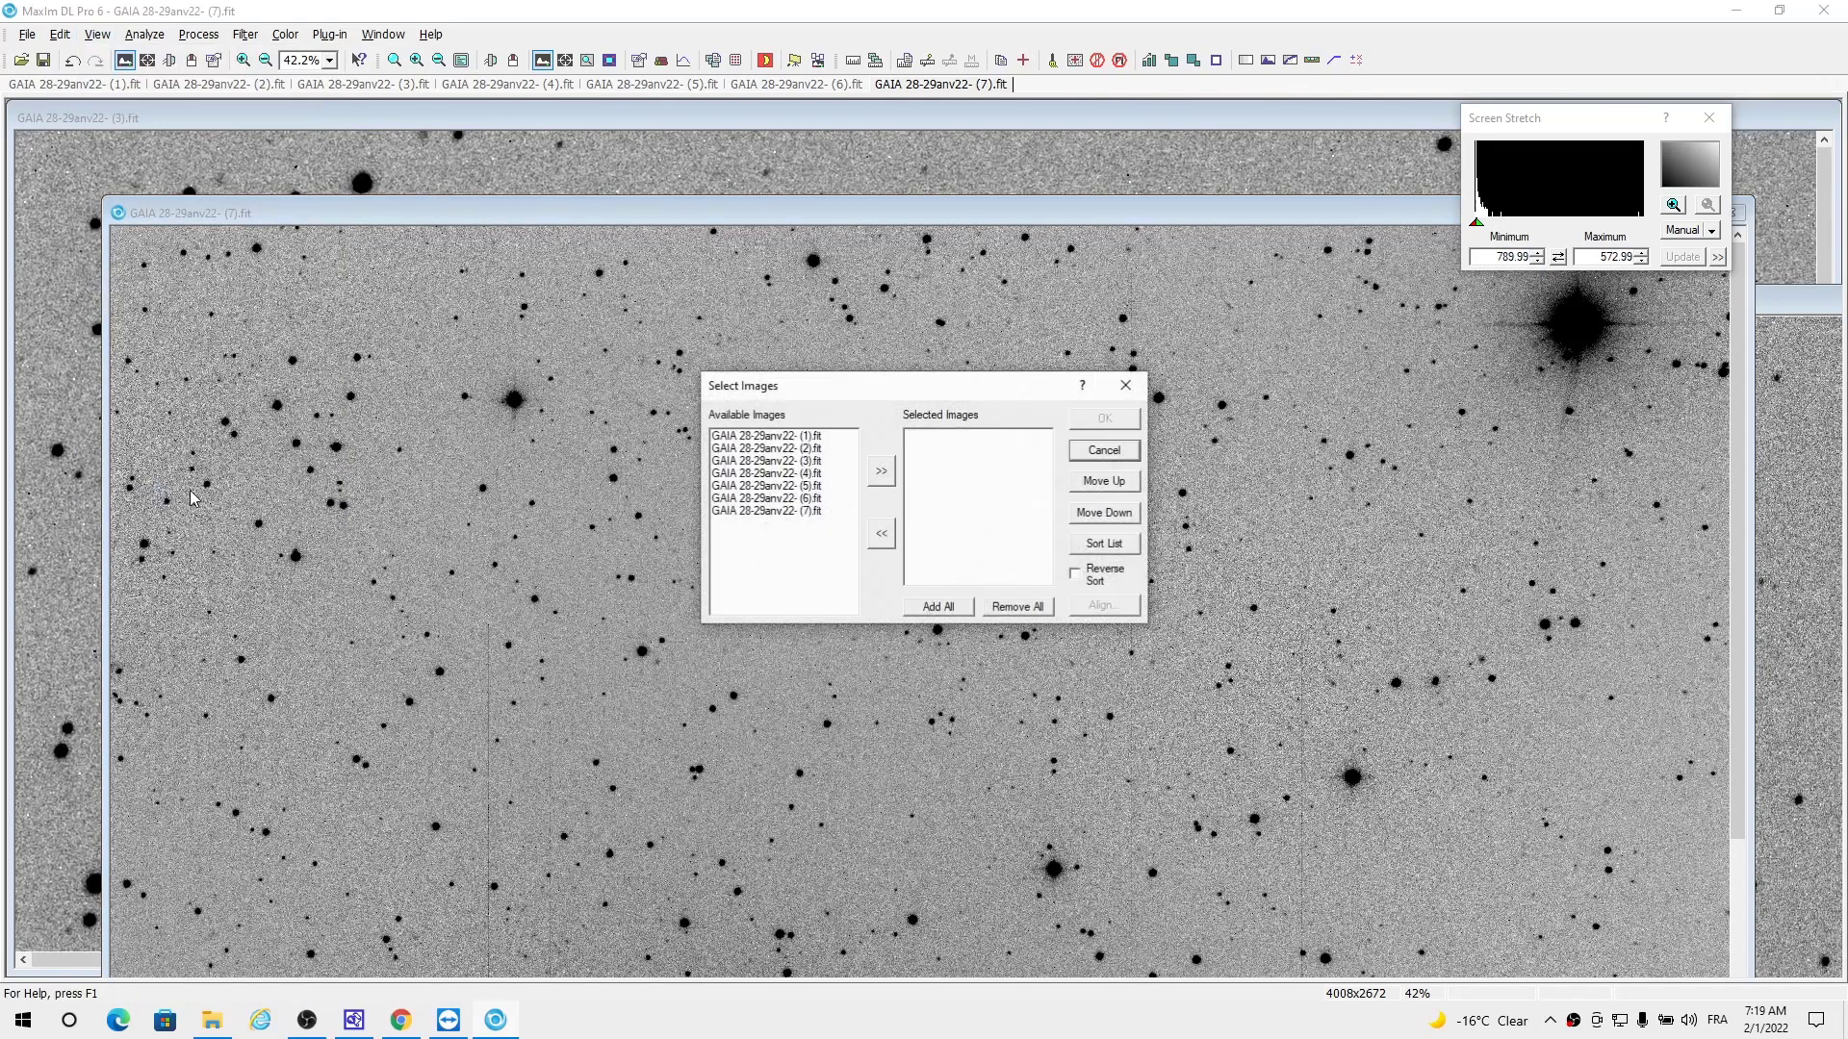
click(938, 607)
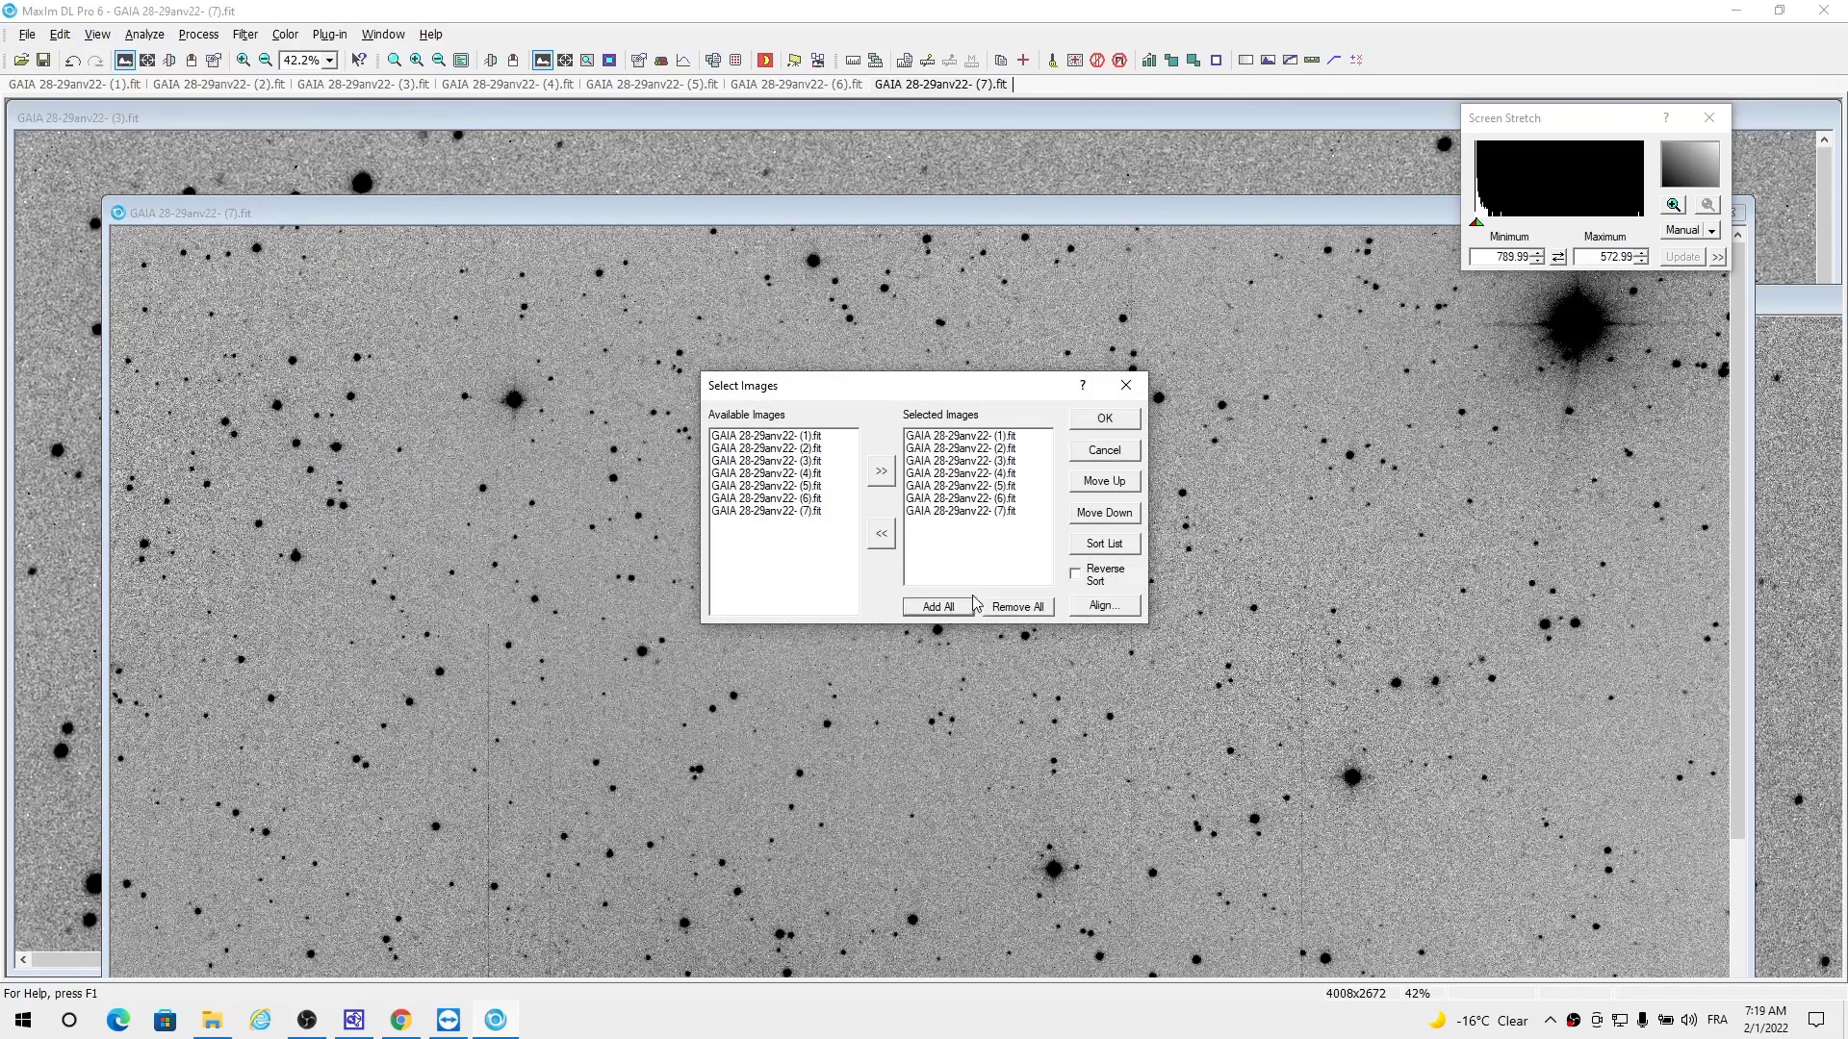
click(1004, 486)
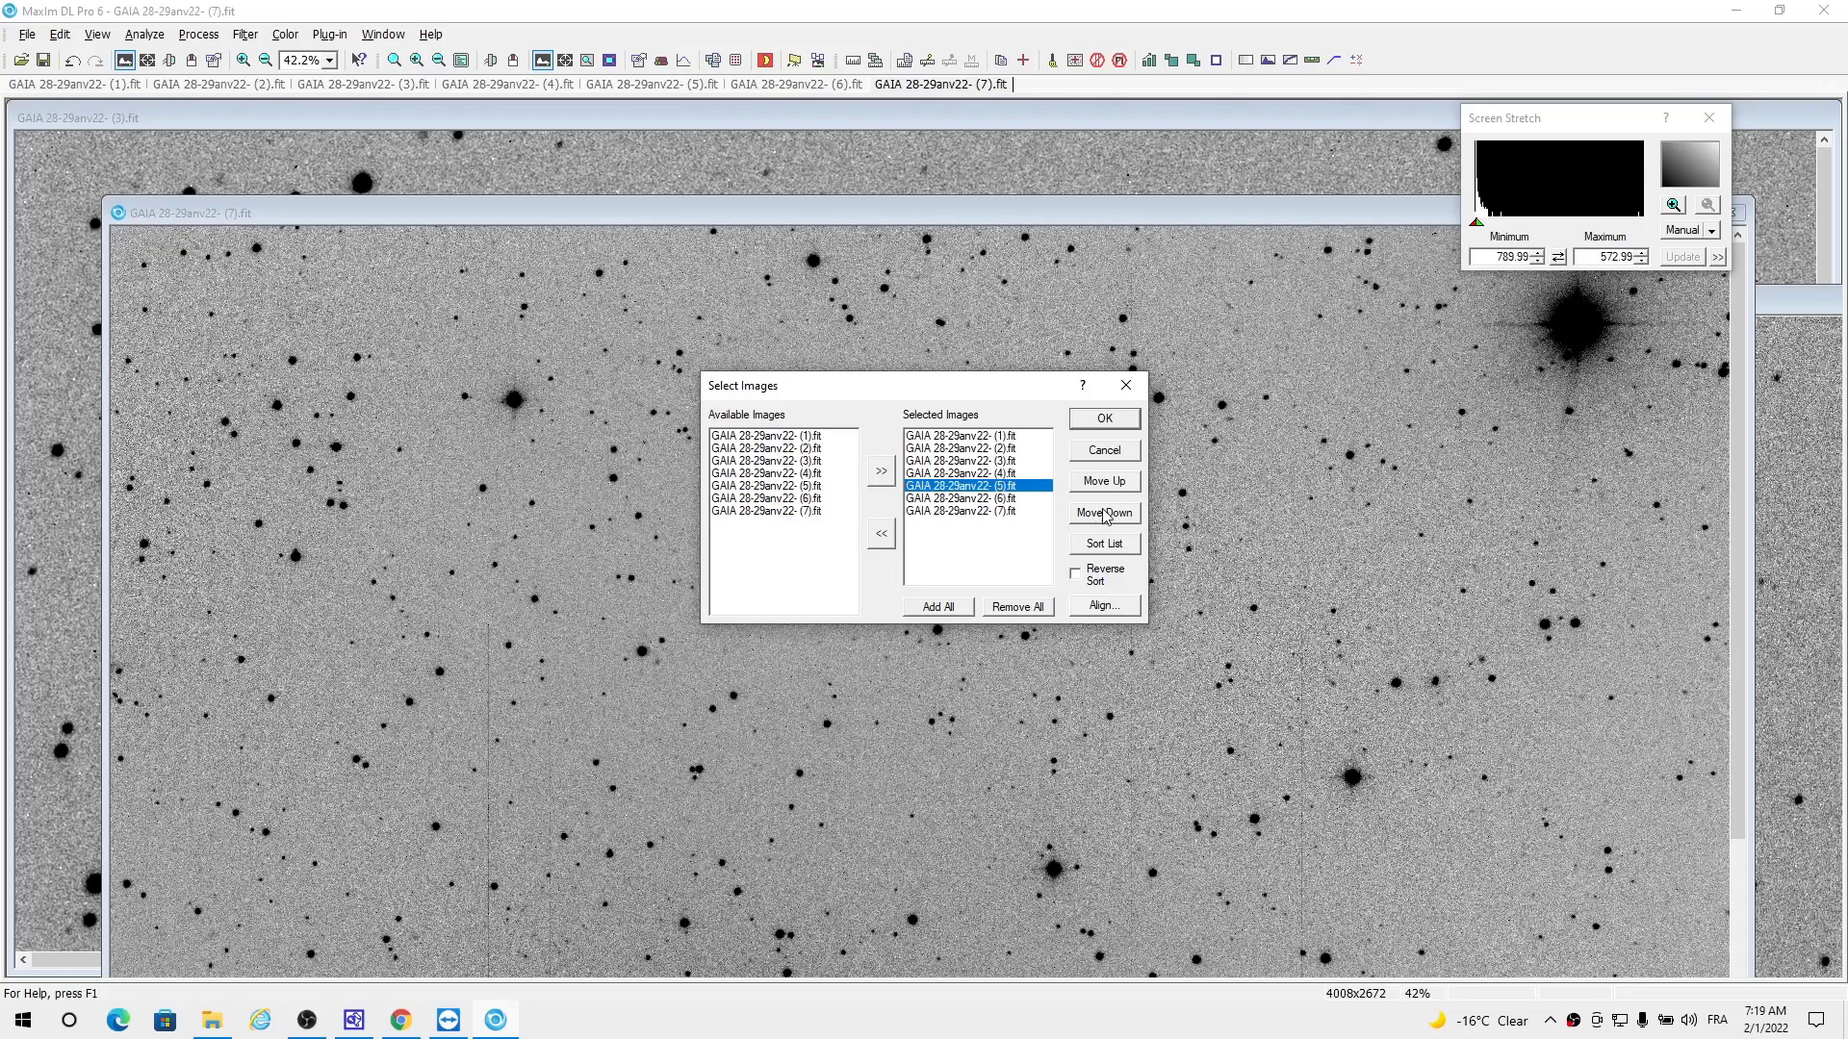
click(1105, 419)
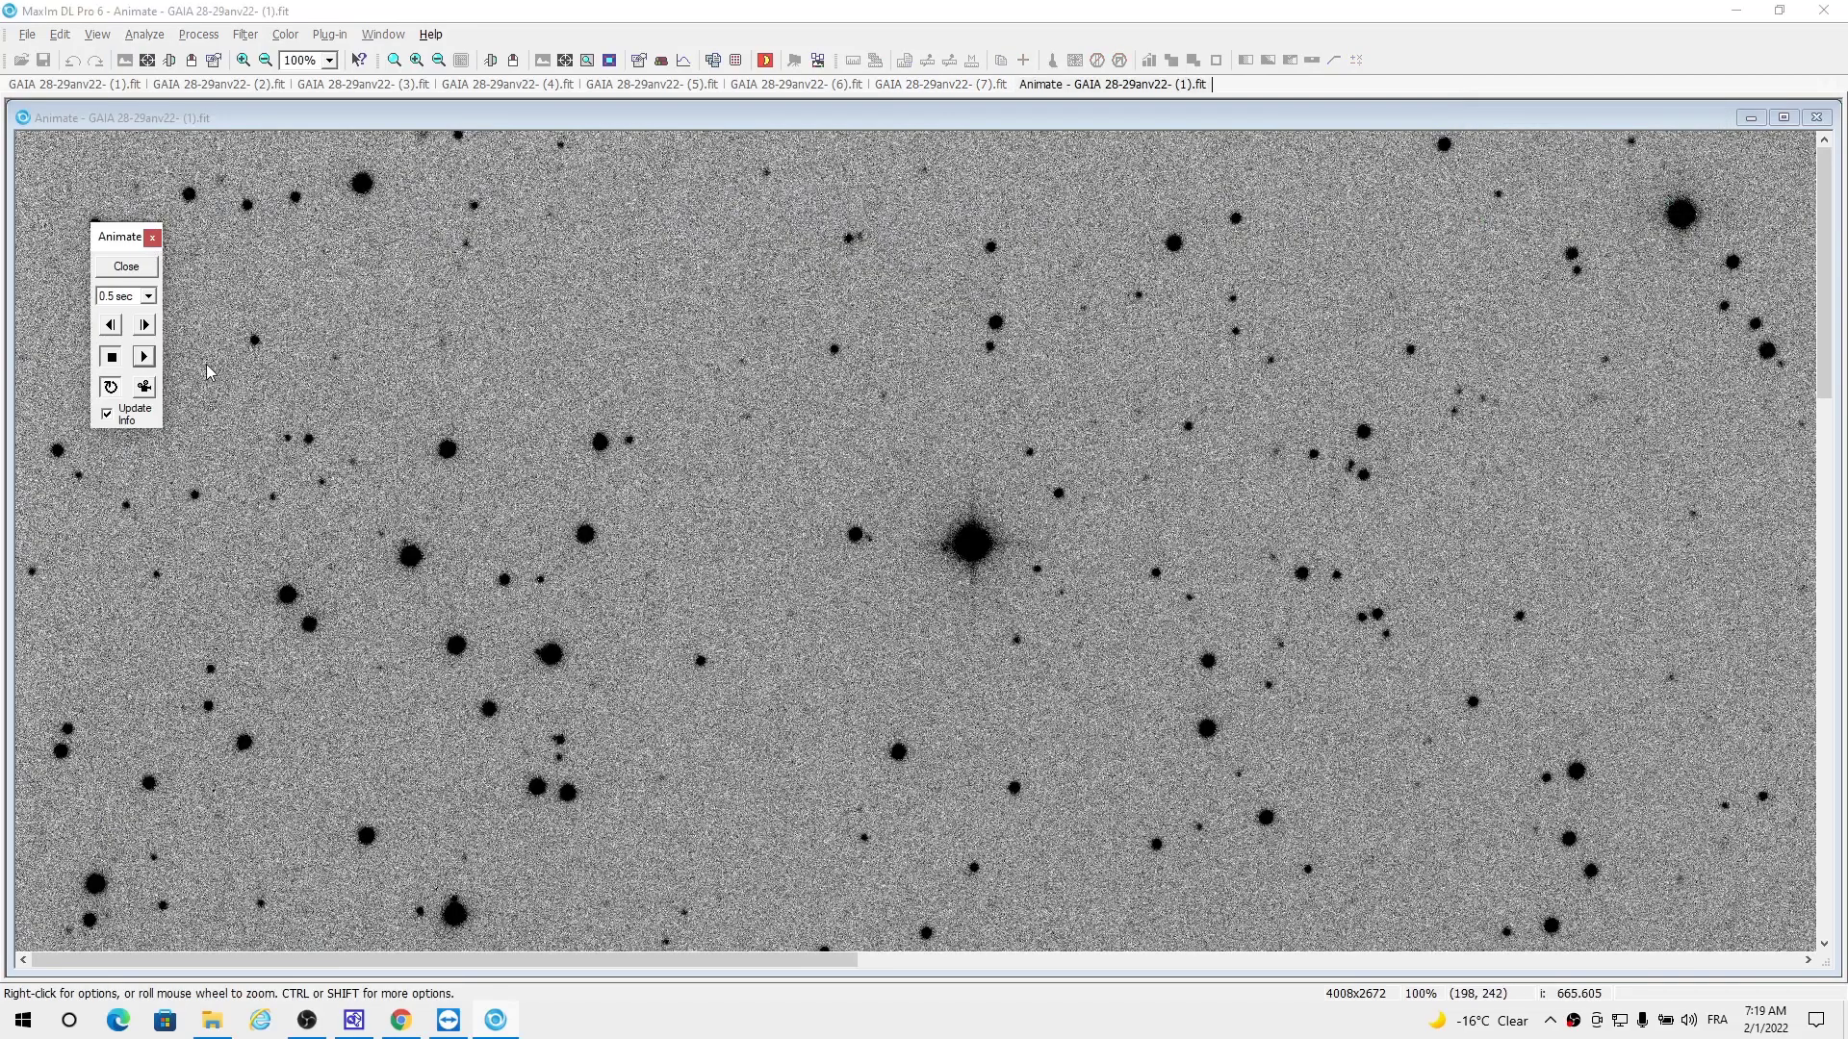
click(142, 358)
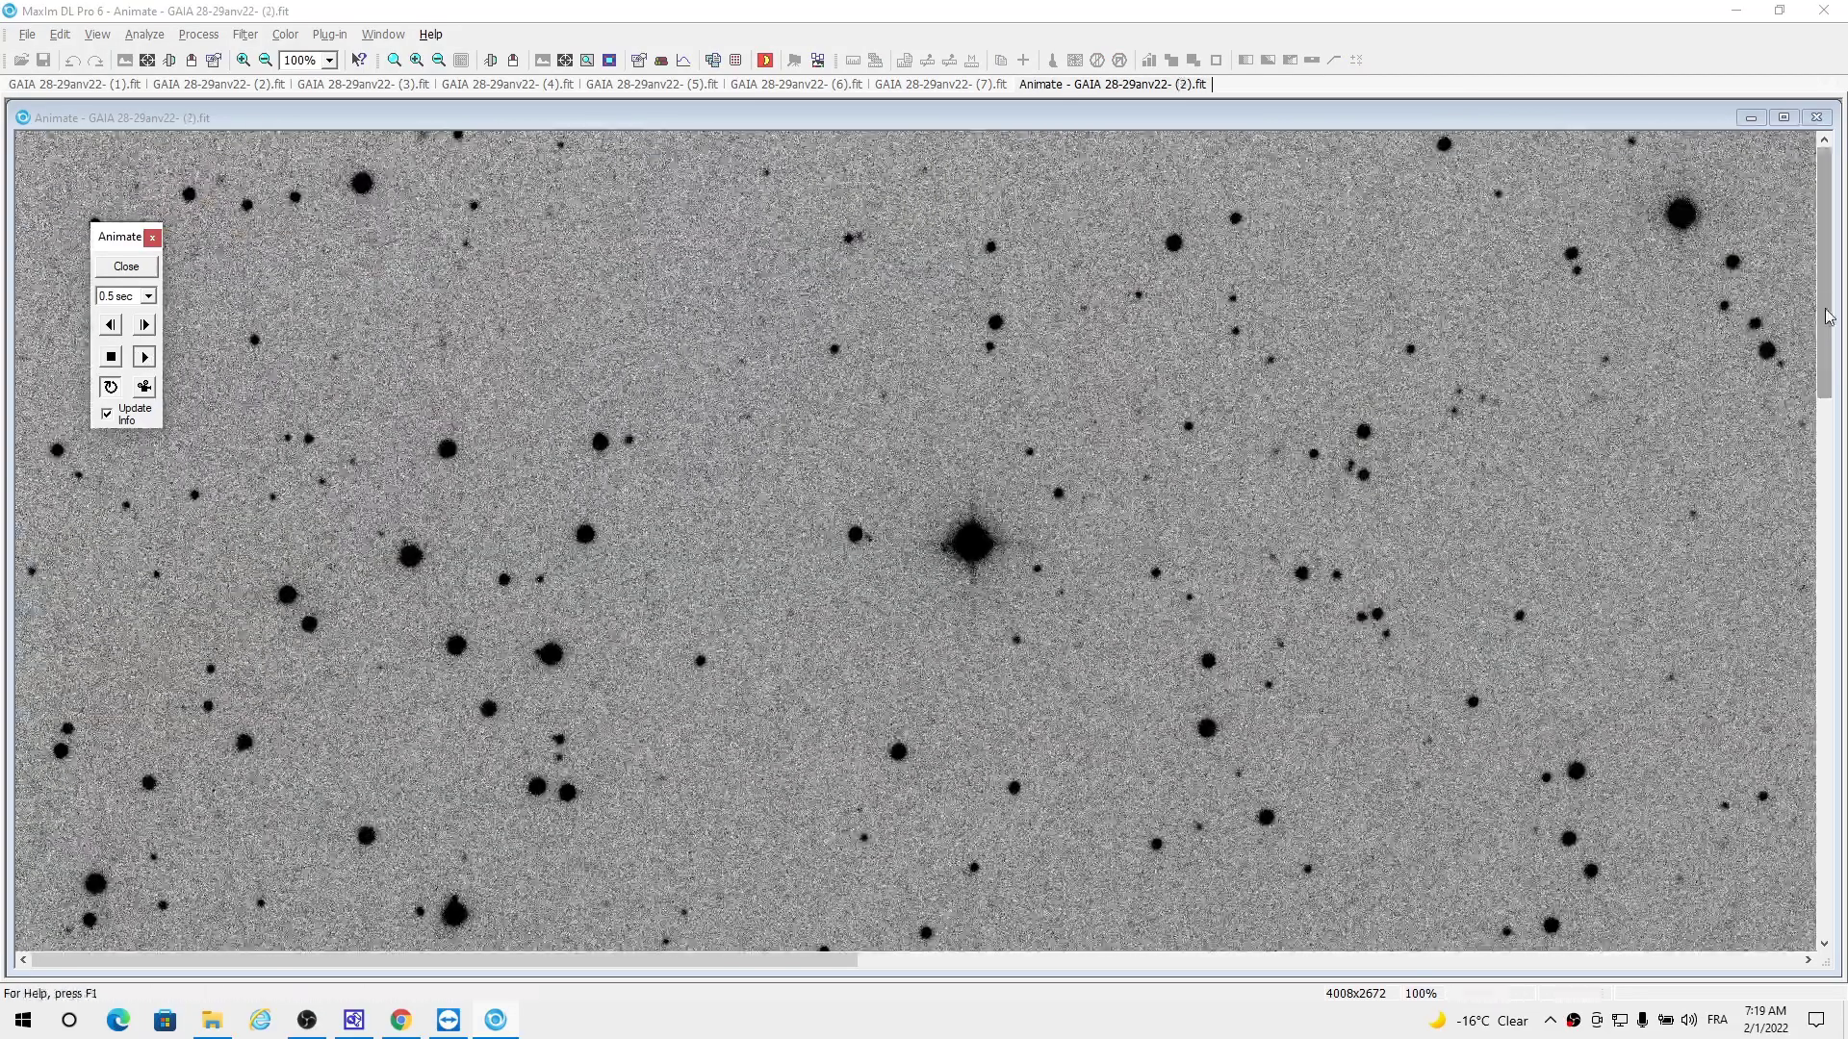
drag(1828, 315, 1831, 481)
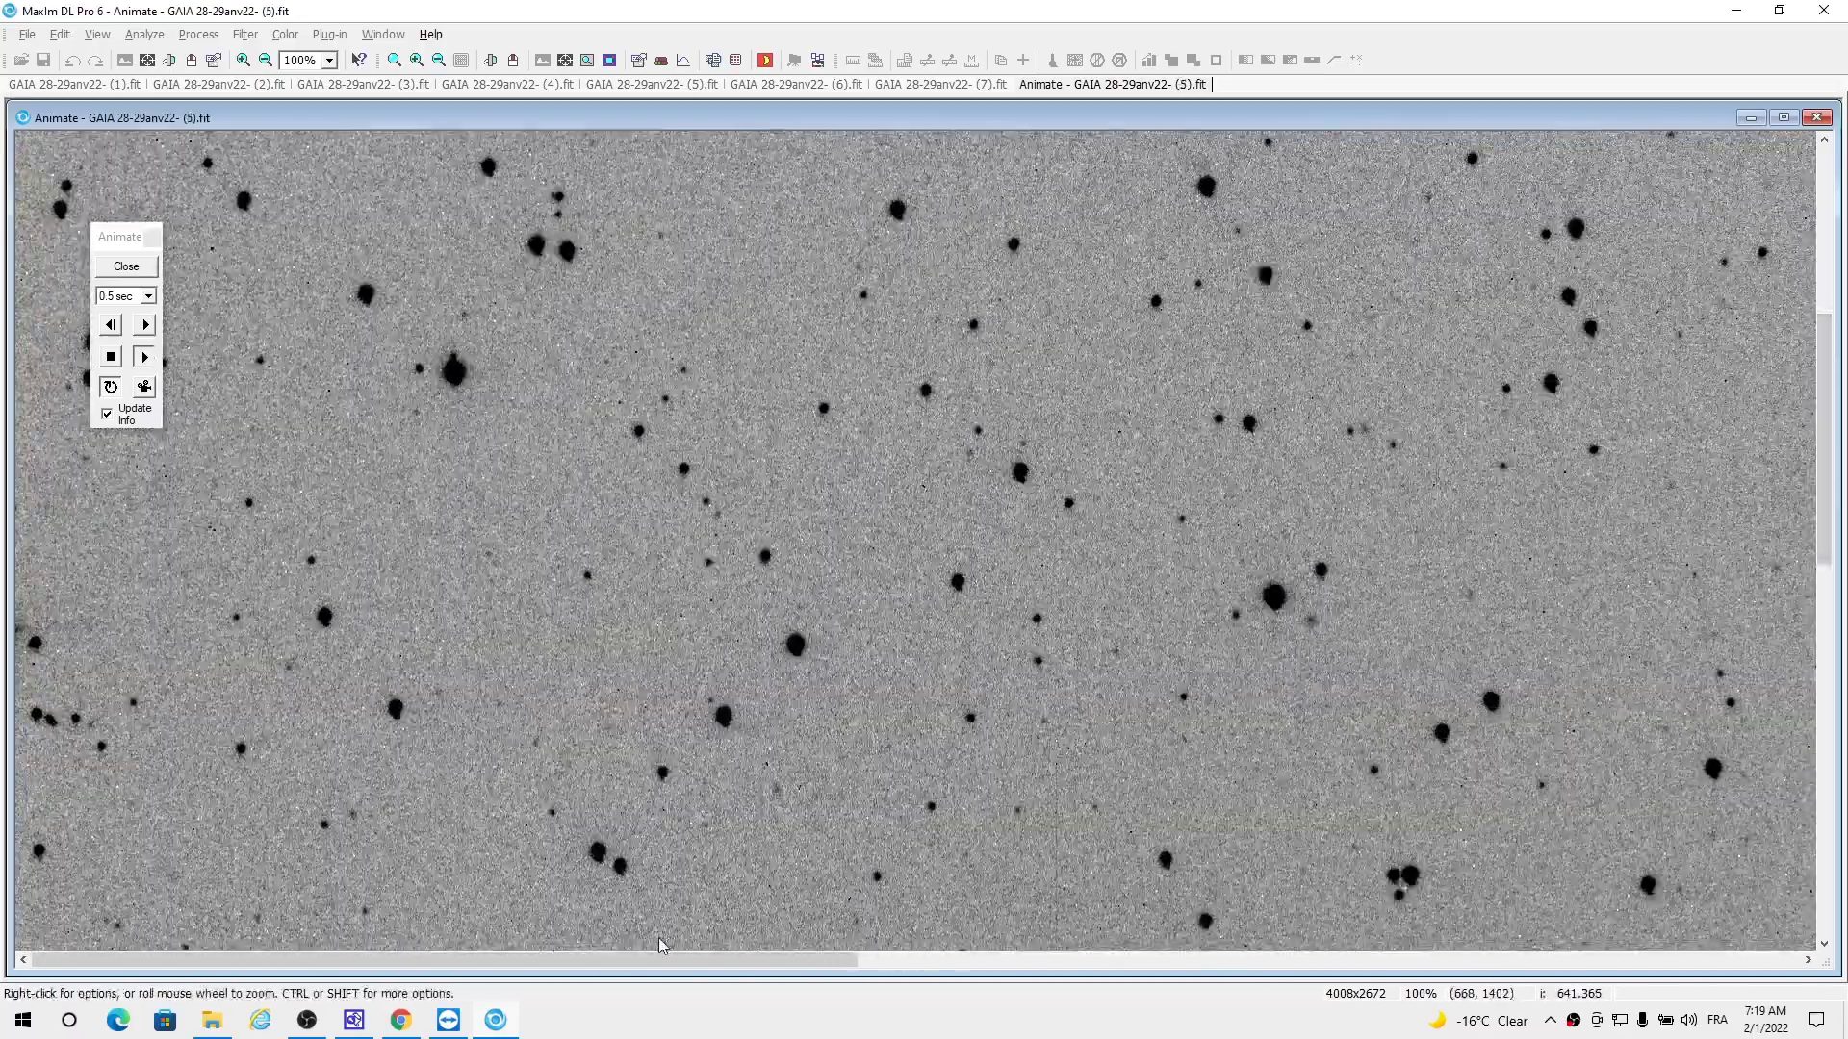
drag(619, 968, 1014, 970)
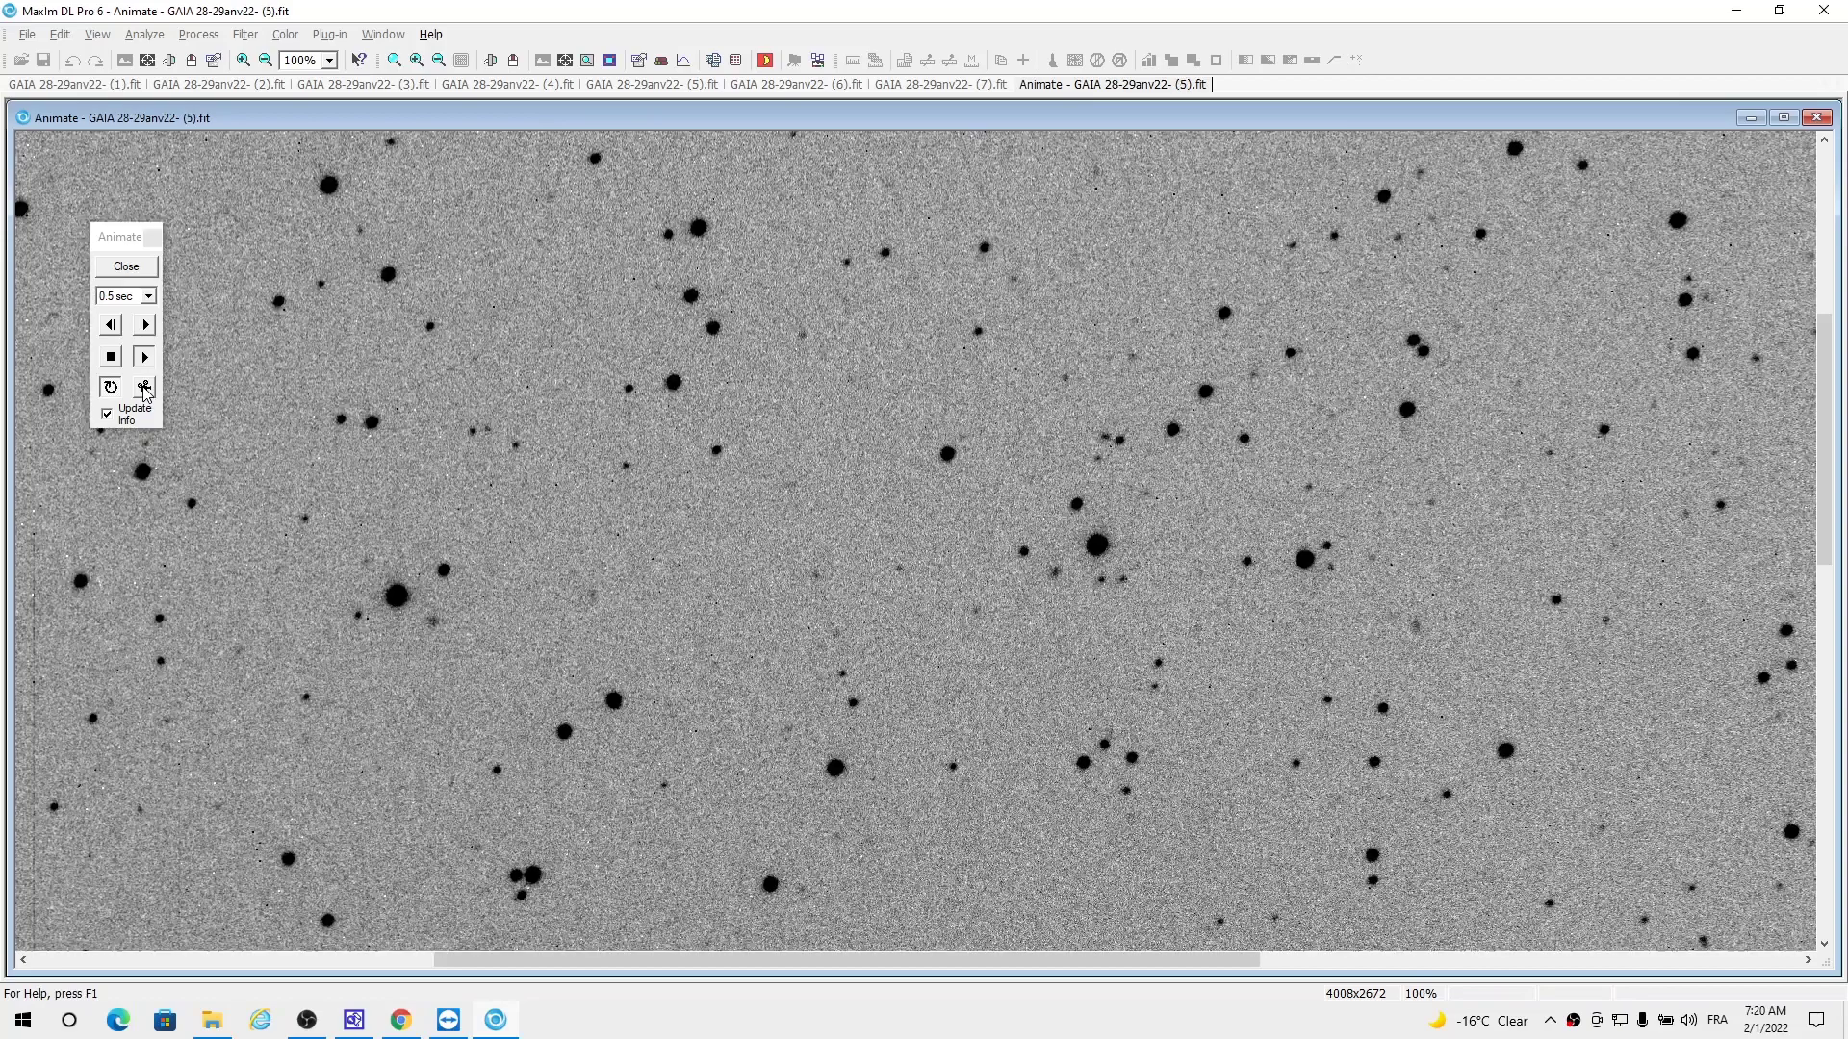
- Export the inverted GAIA animation as a Windows video file named asteroide in the JWST 27 dec 2021 folder
click(144, 388)
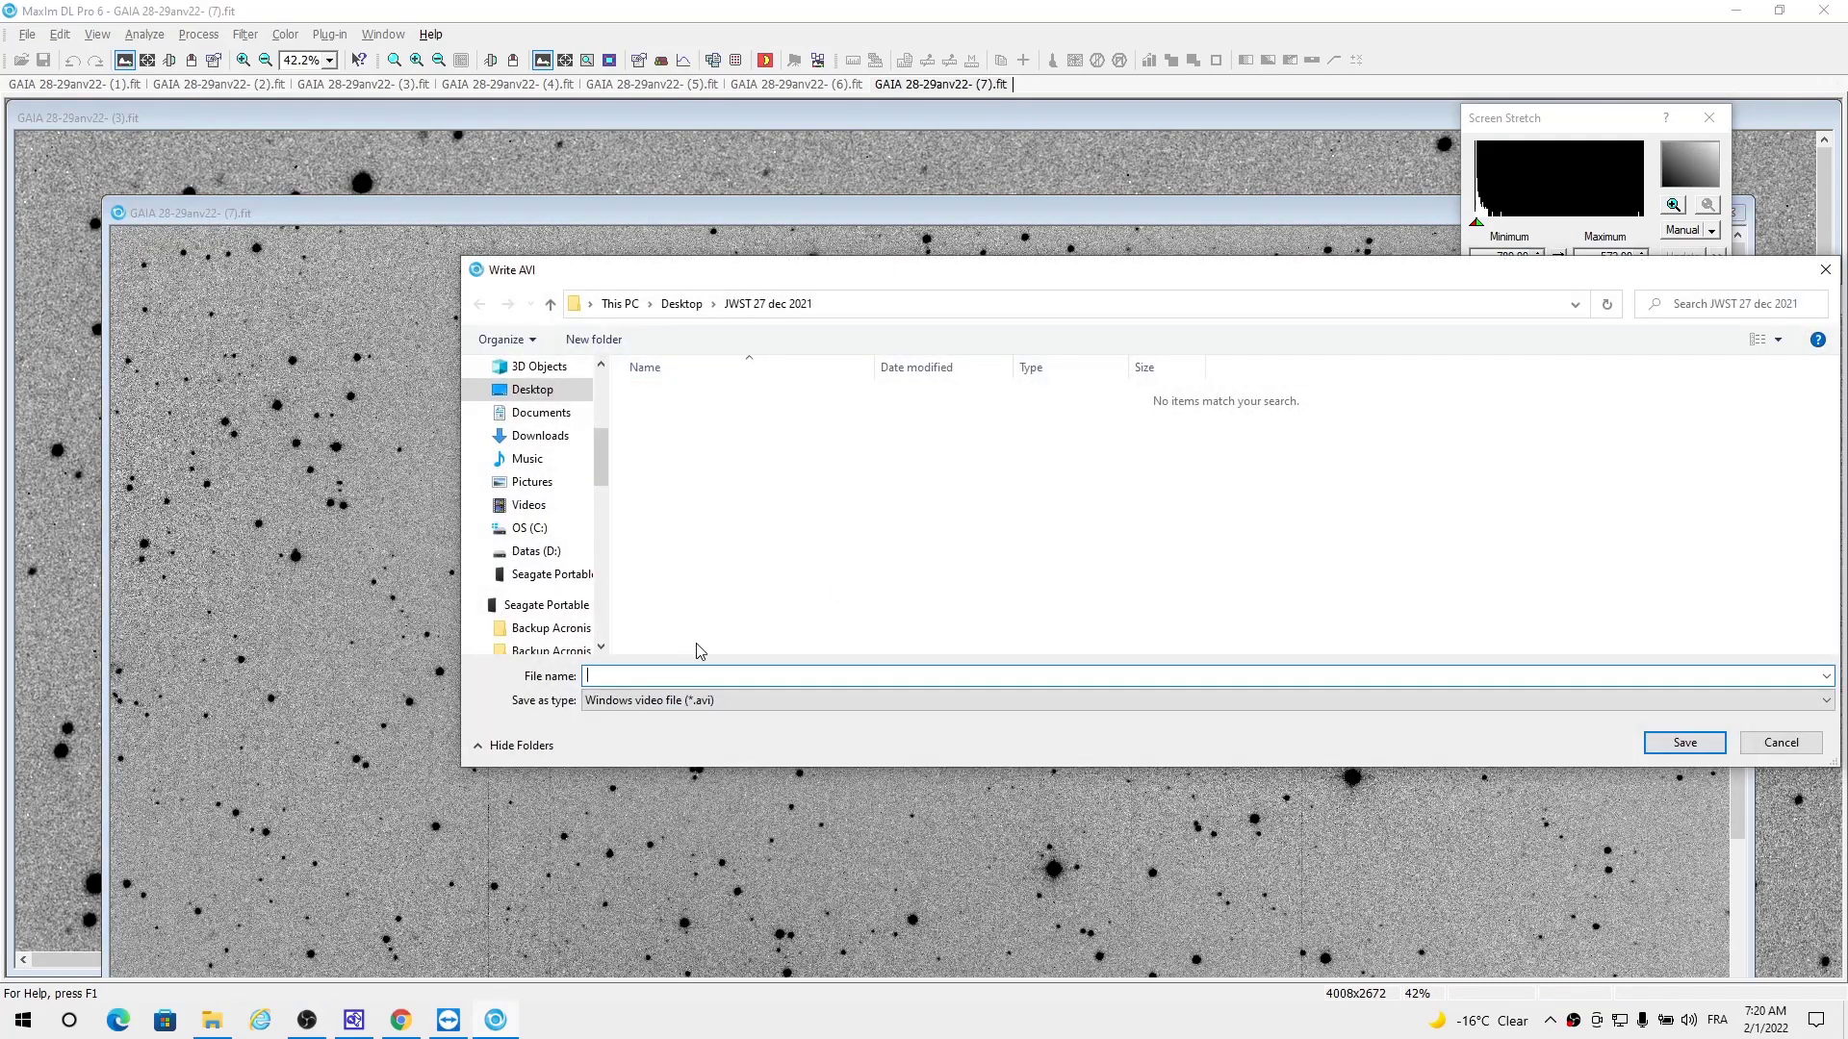
text(asteroide)
key(Return)
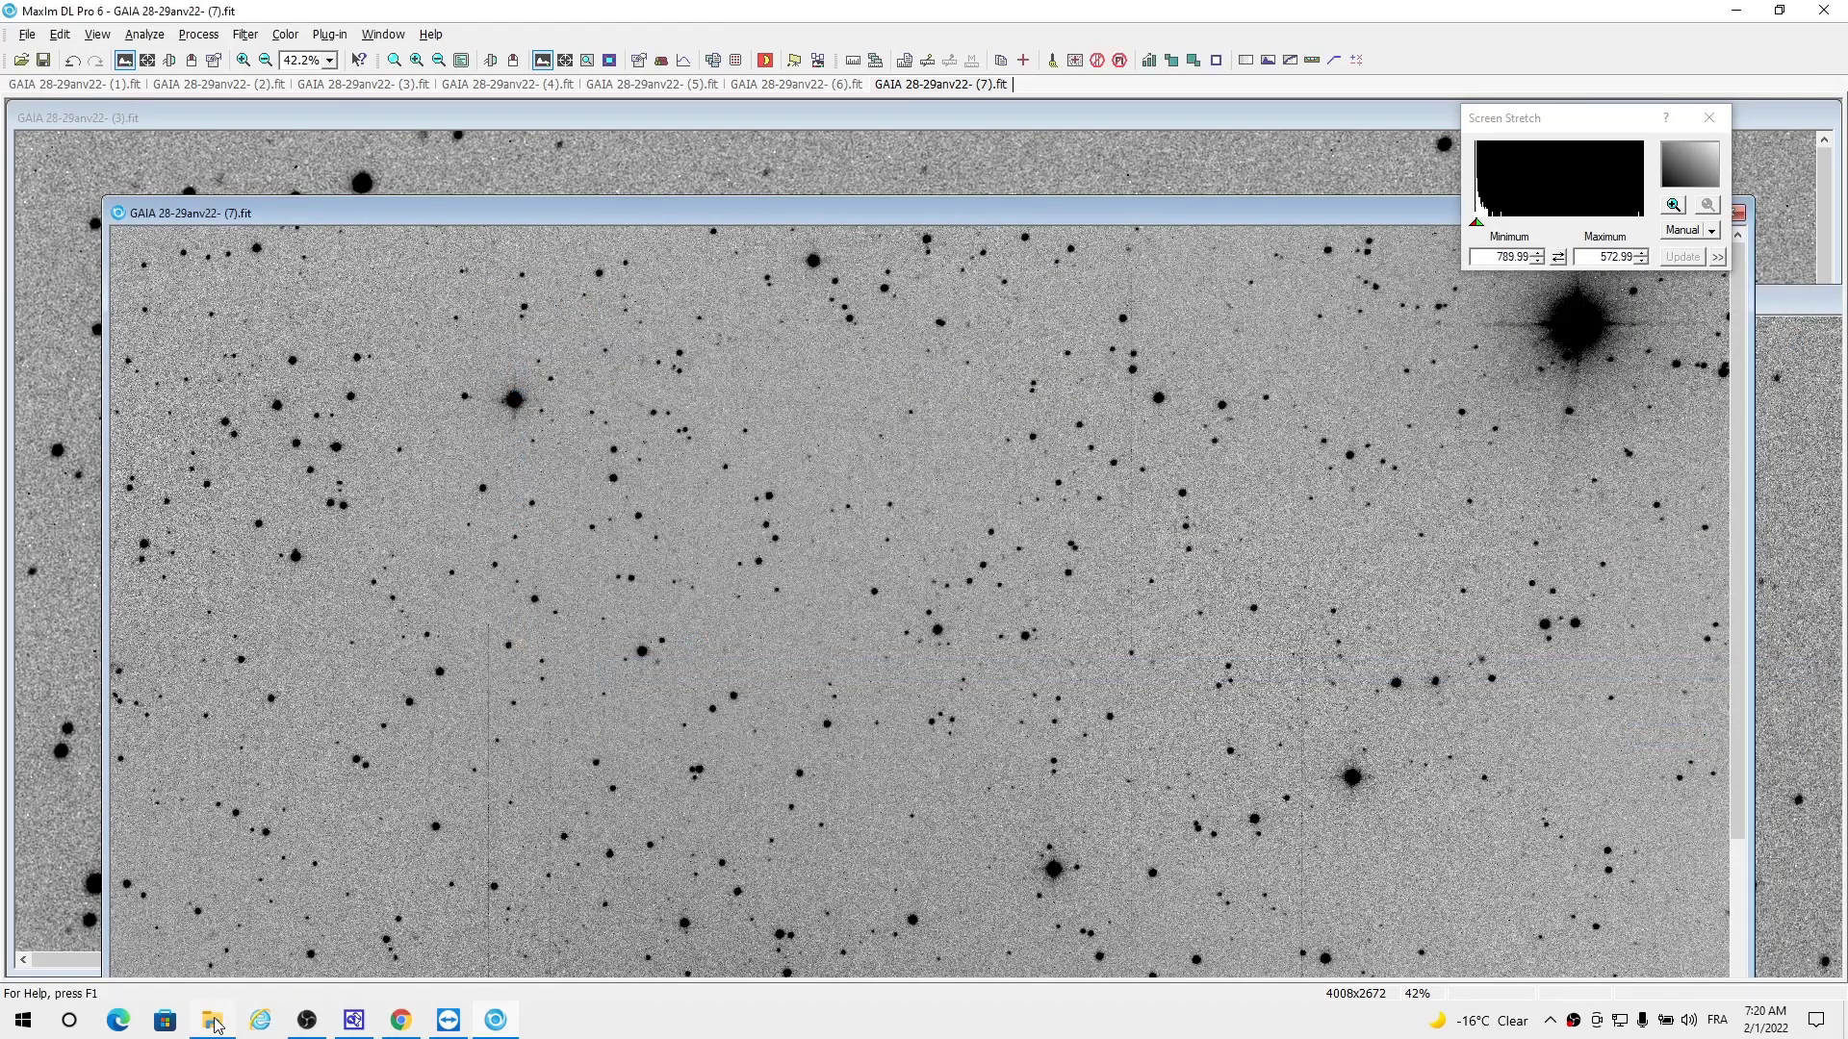
- Switch to File Explorer and open the JWST 27 dec 2021 folder on the Desktop
mouse_move(218, 1026)
click(216, 982)
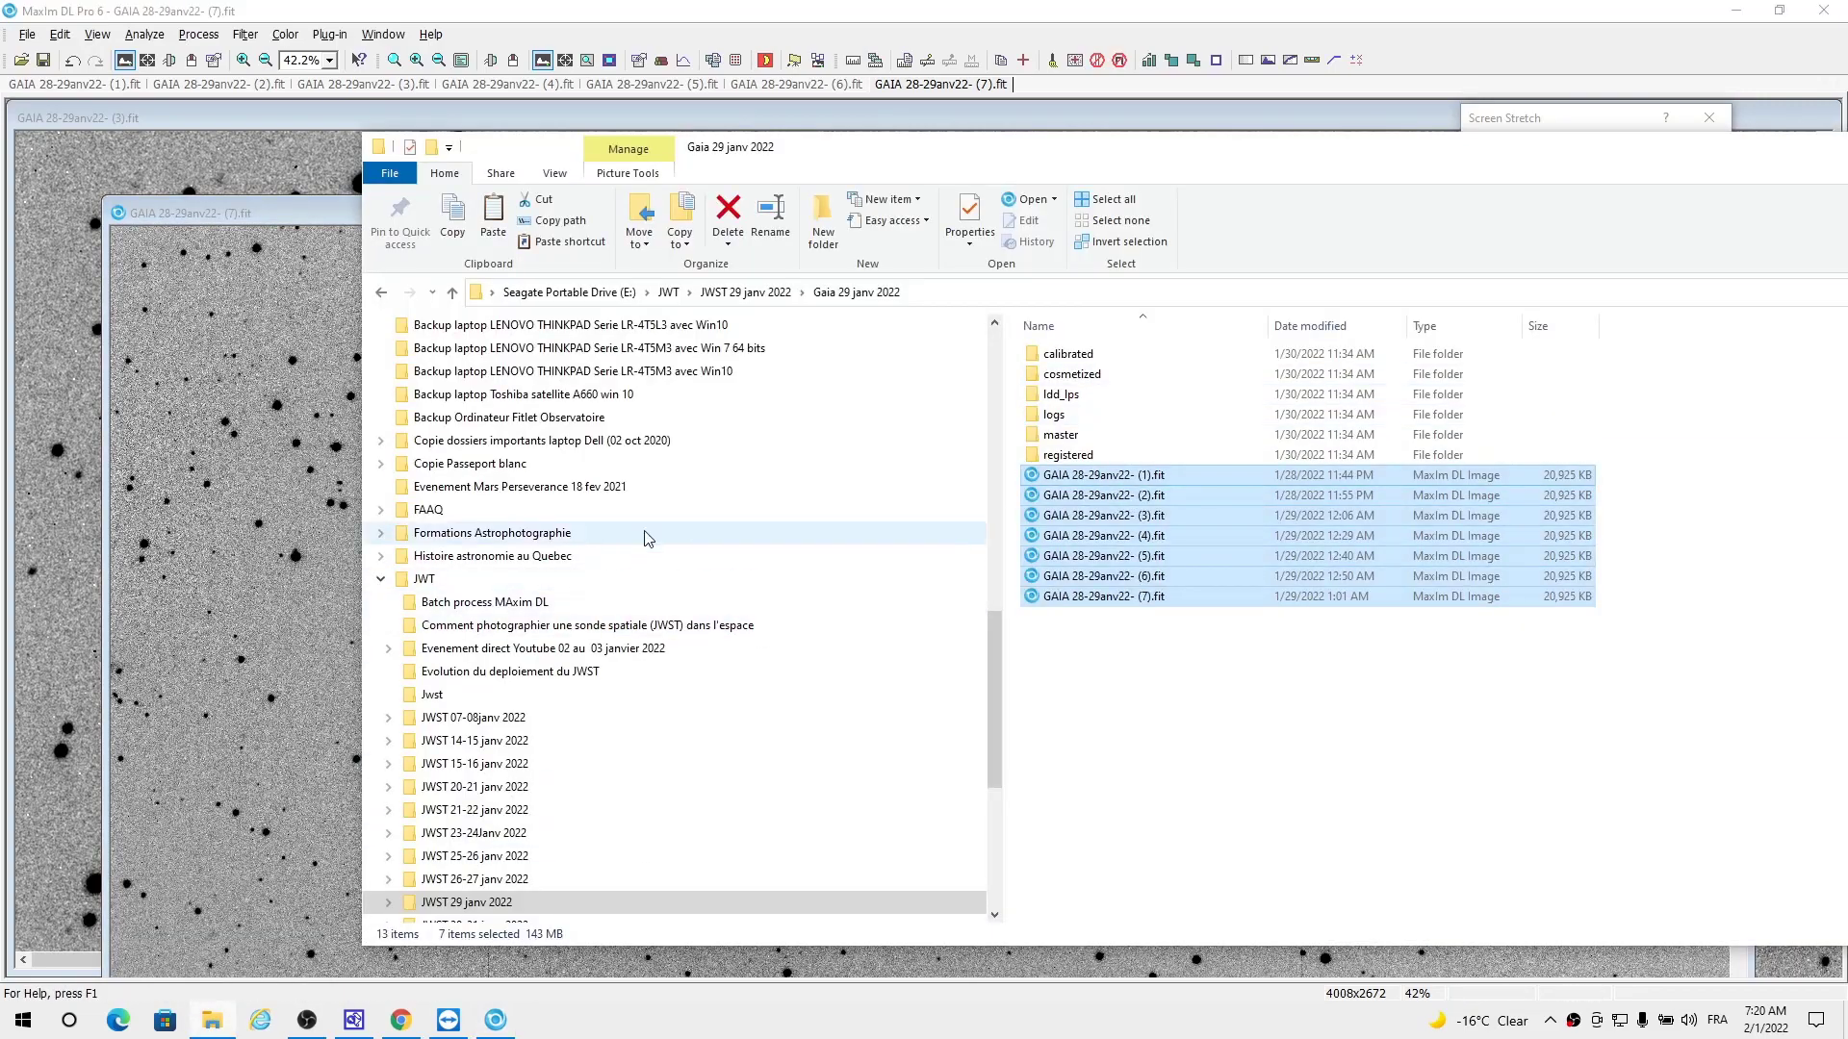
scroll(712, 541, up, 7)
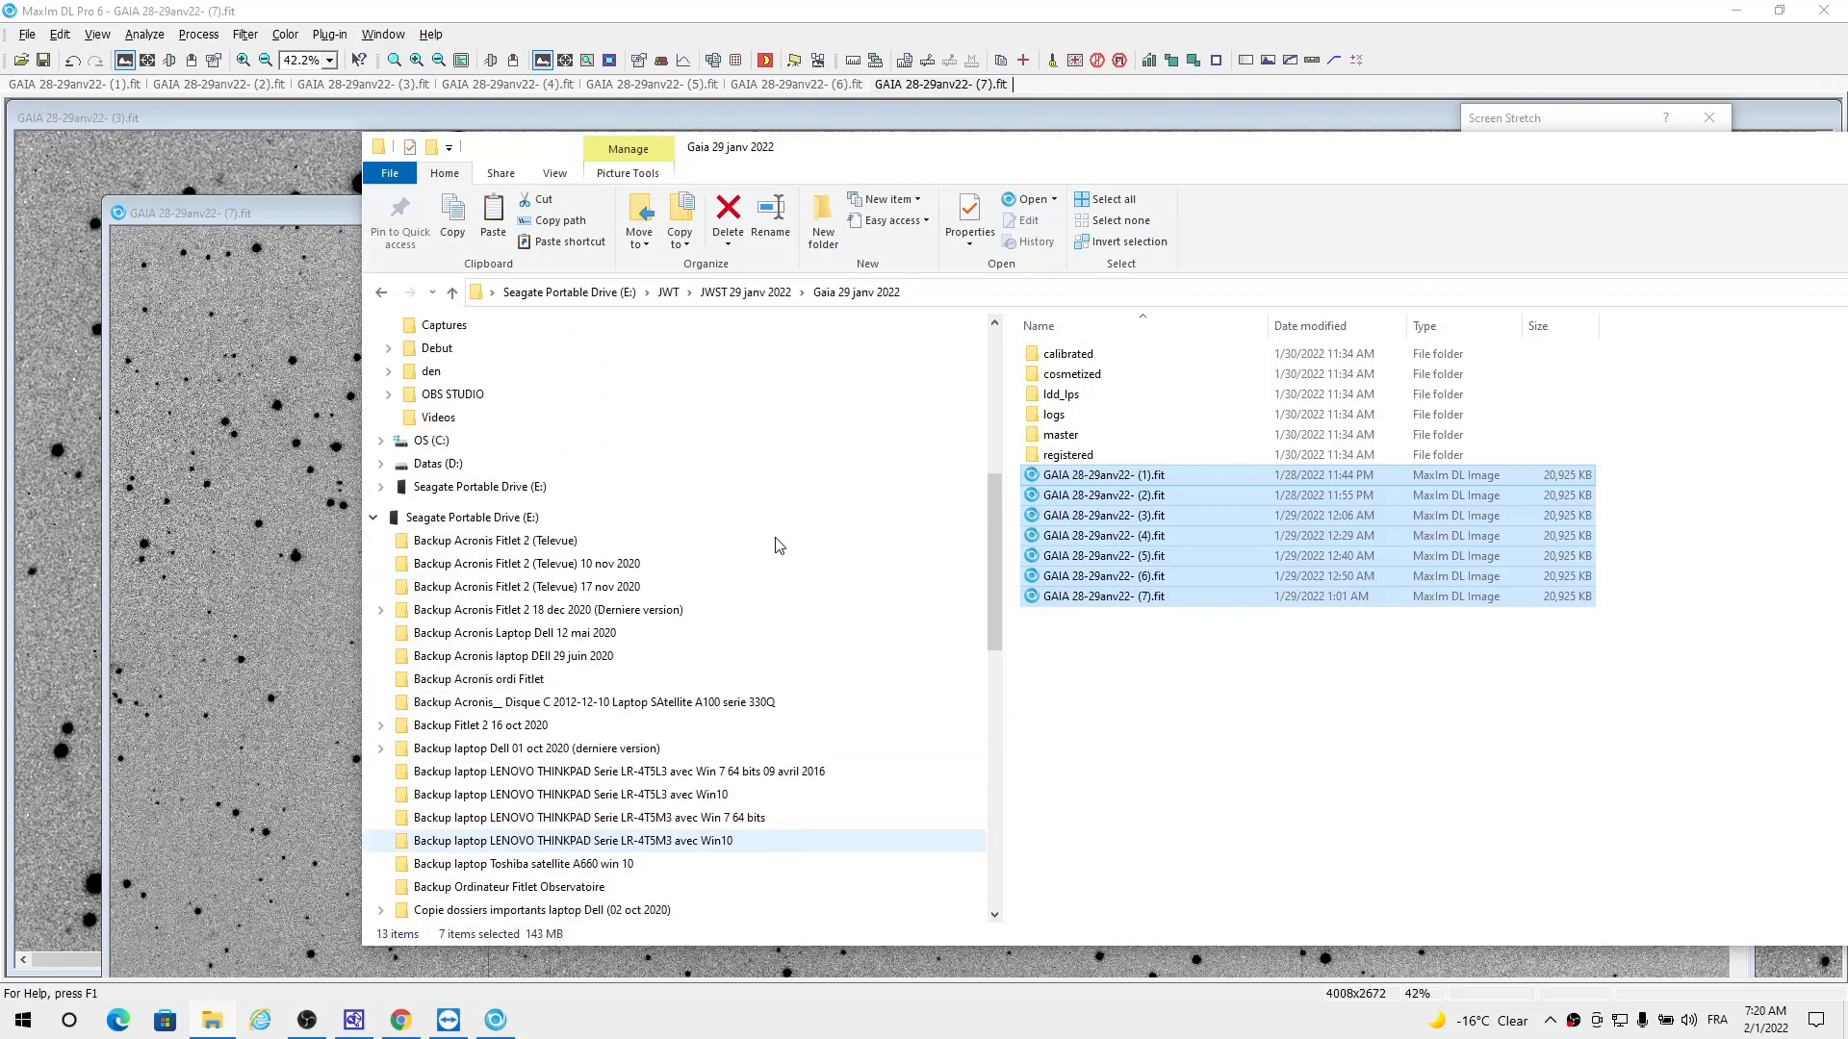
scroll(751, 548, up, 5)
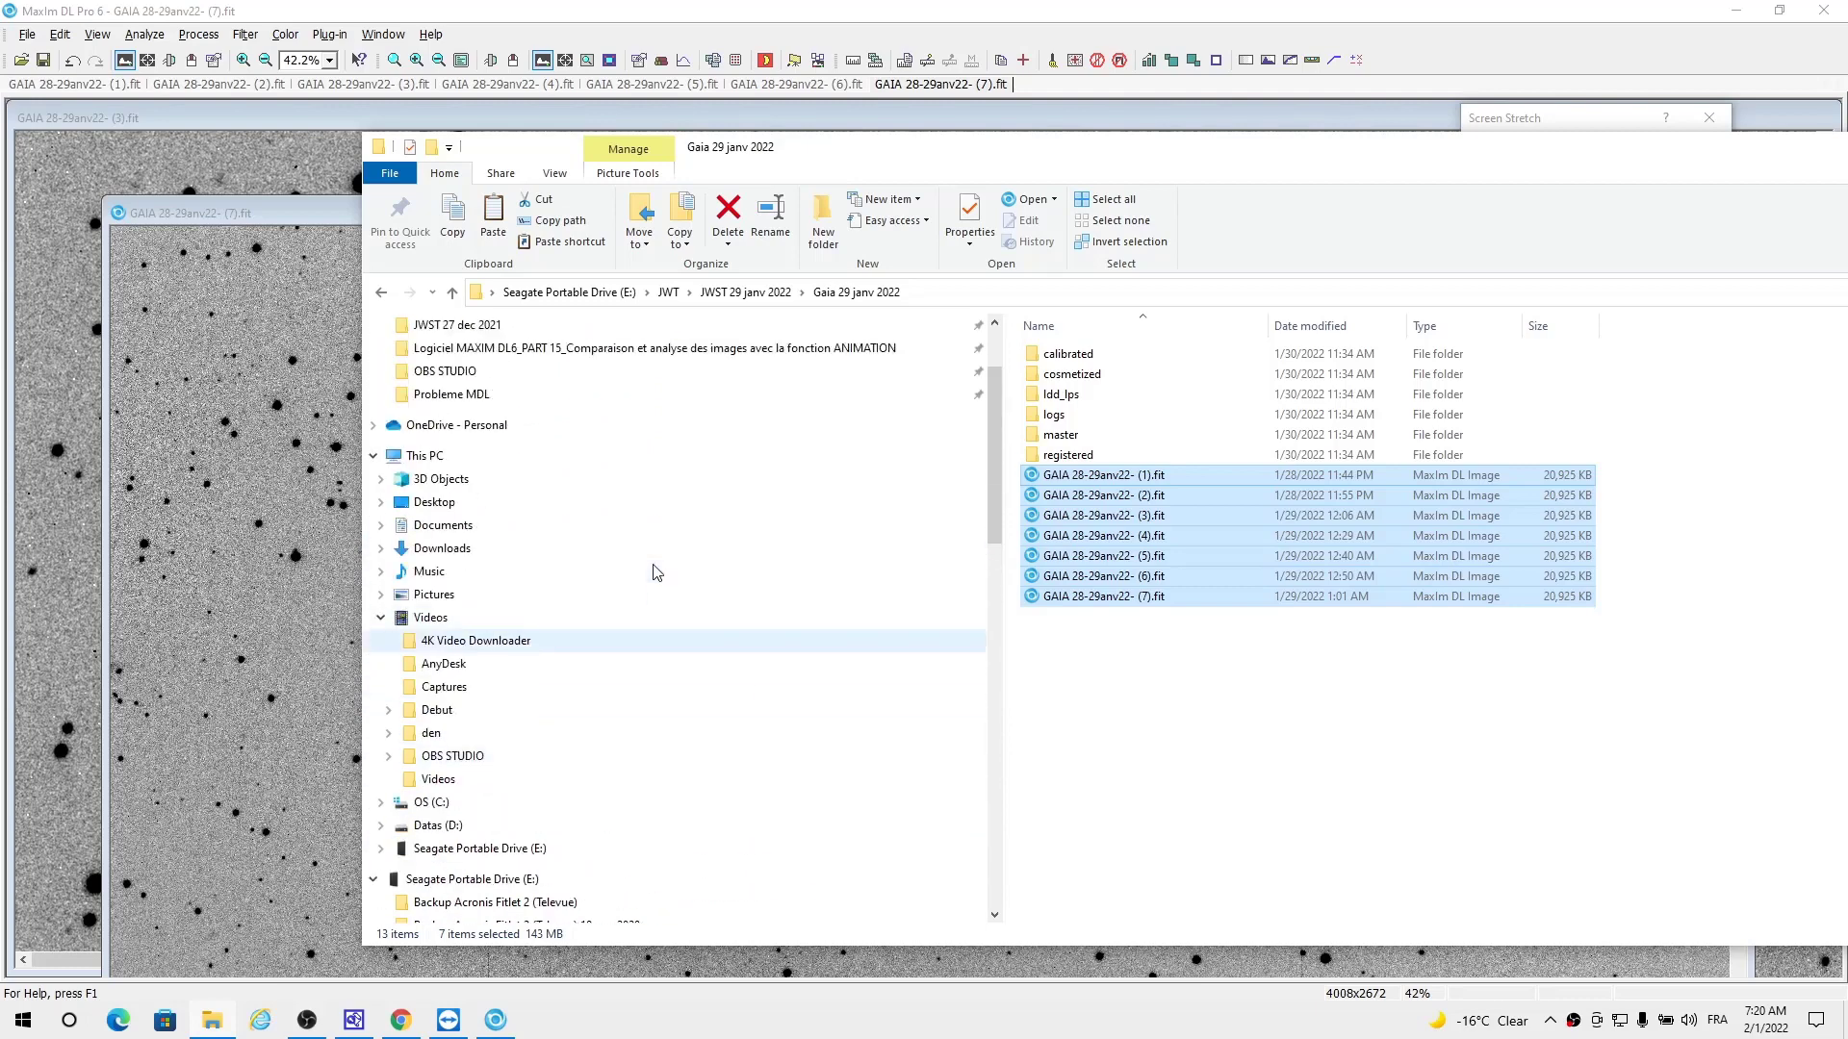
scroll(654, 572, up, 1)
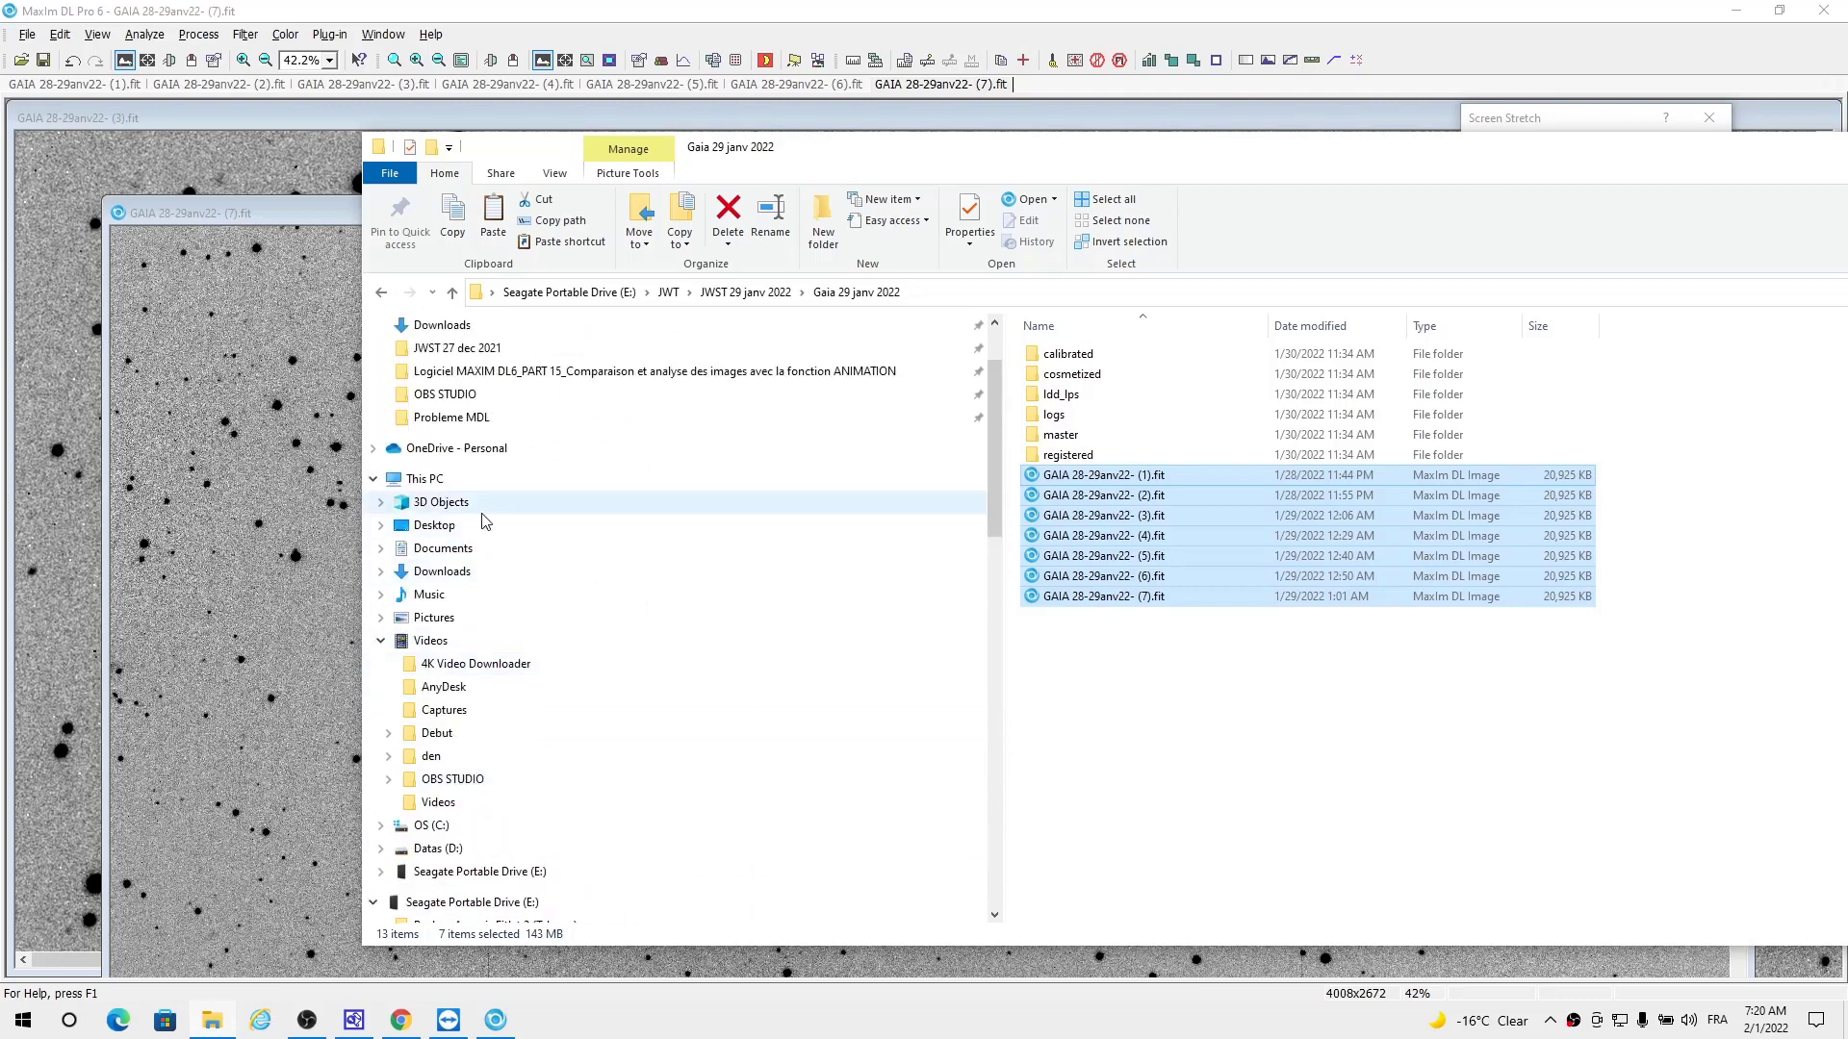
click(434, 526)
click(1116, 681)
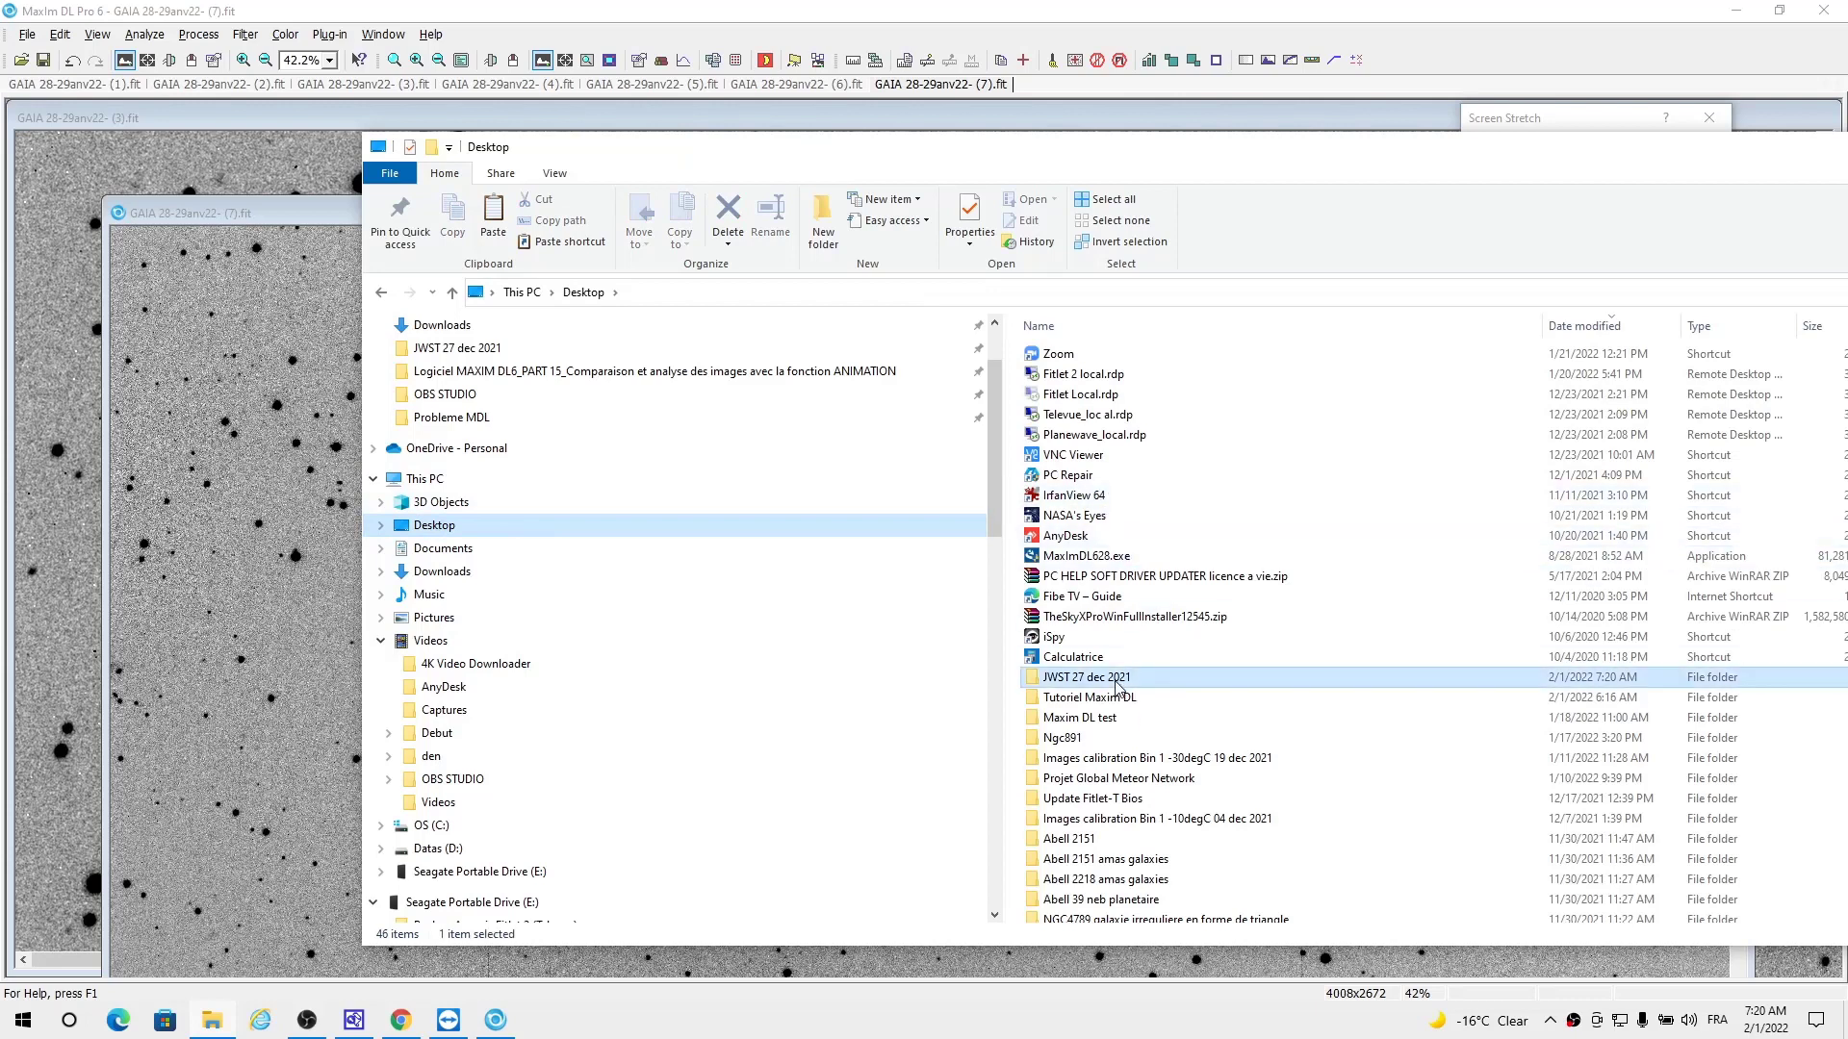
double_click(1116, 679)
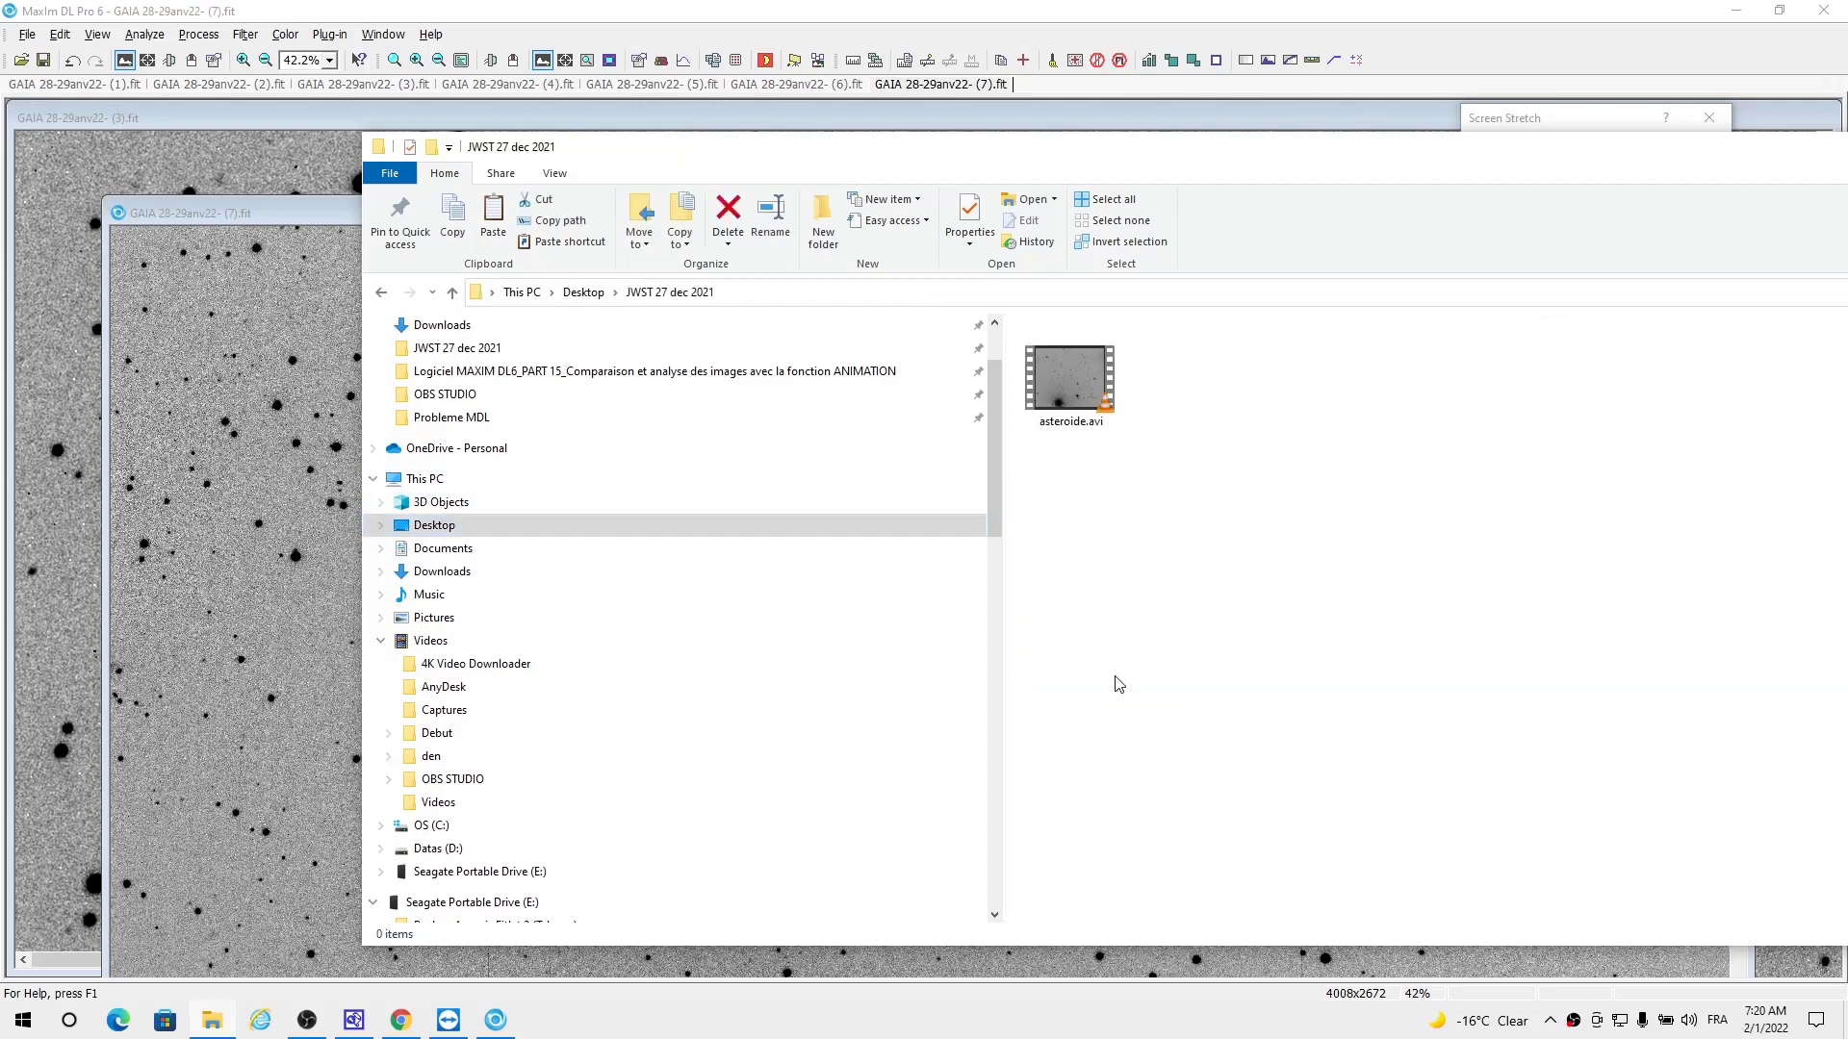
- Play asteroide.avi in VLC media player at full screen and examine the star field for the moving object
double_click(1067, 387)
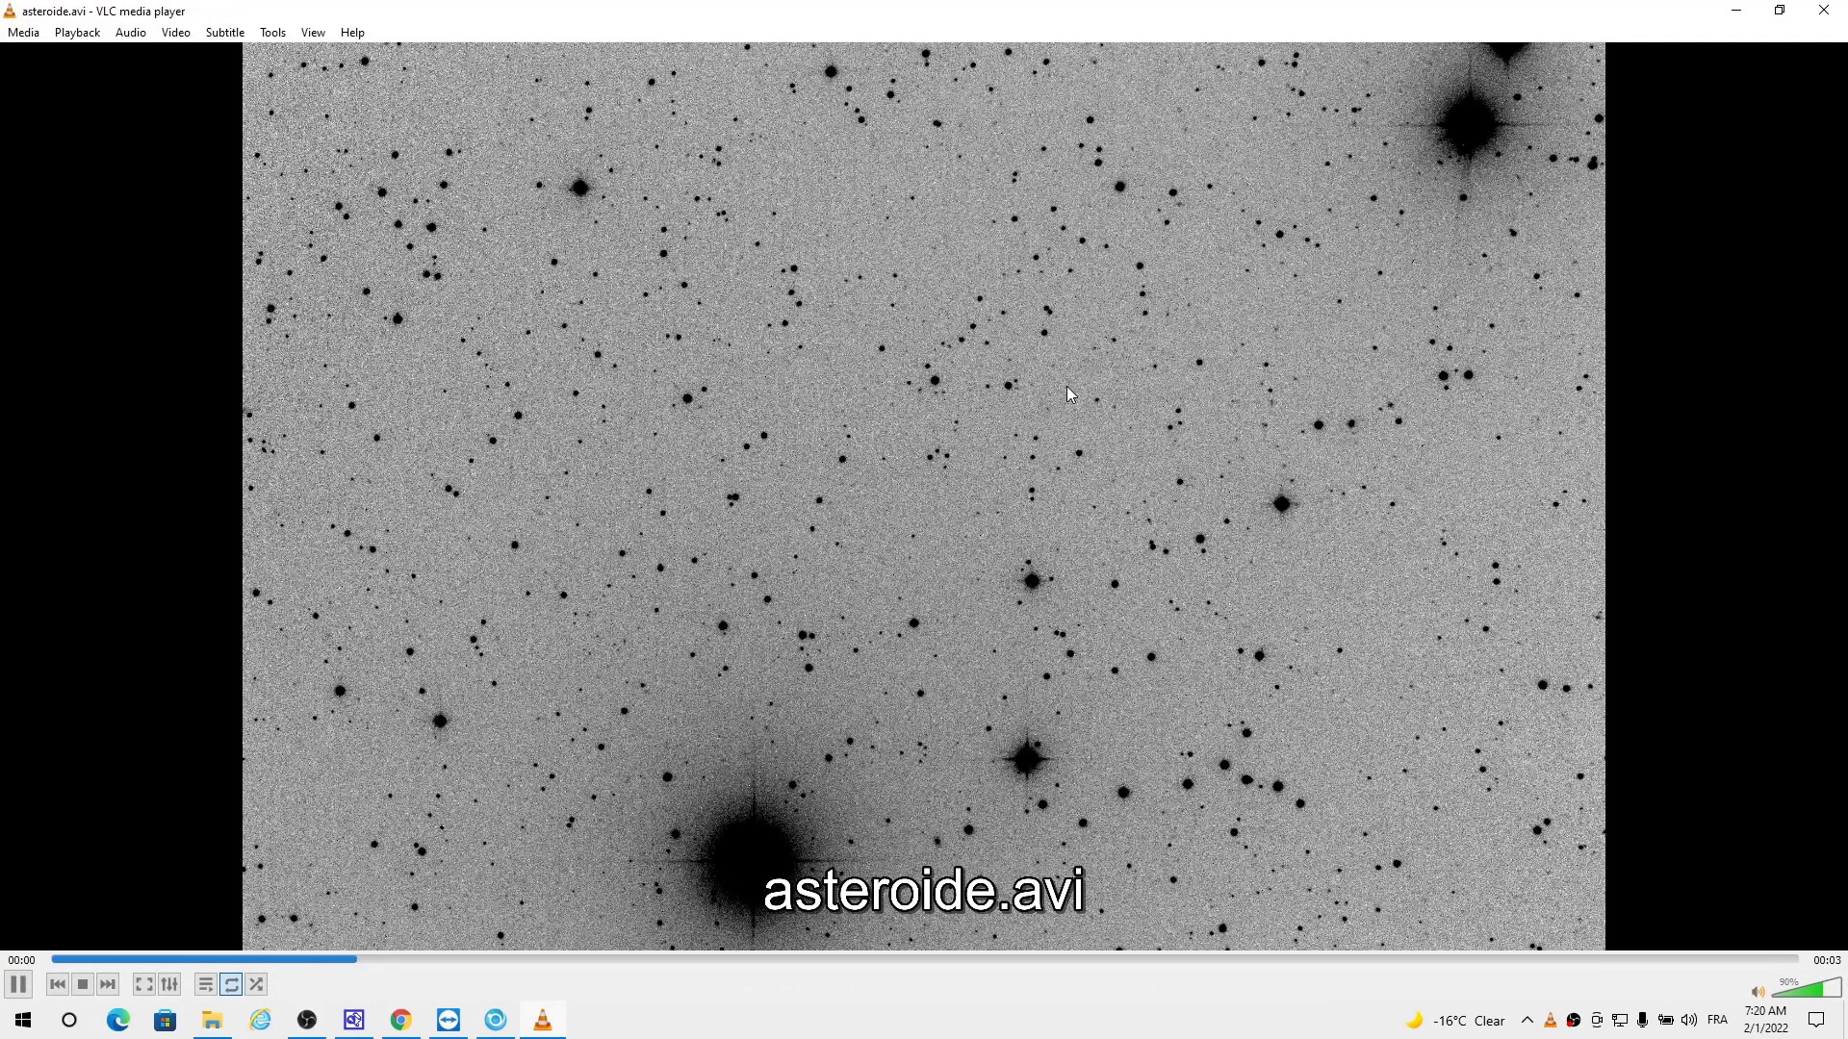
double_click(1155, 544)
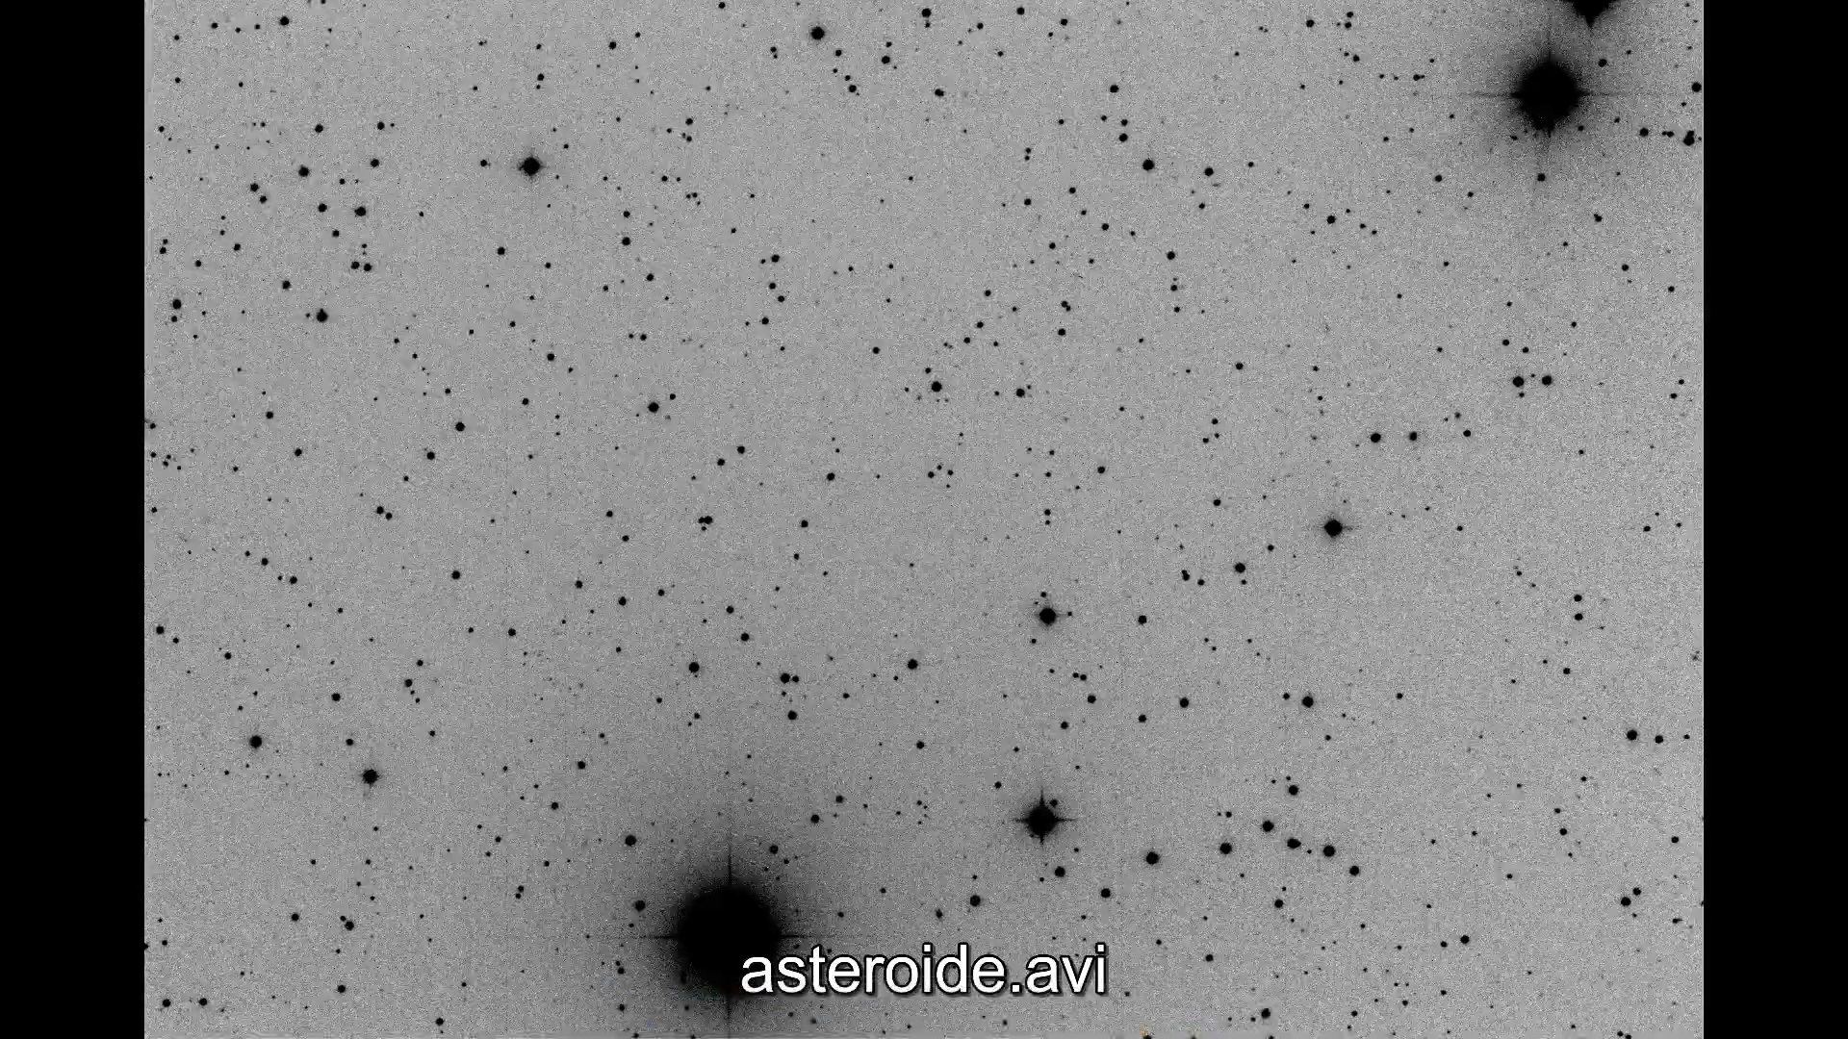
mouse_move(907, 433)
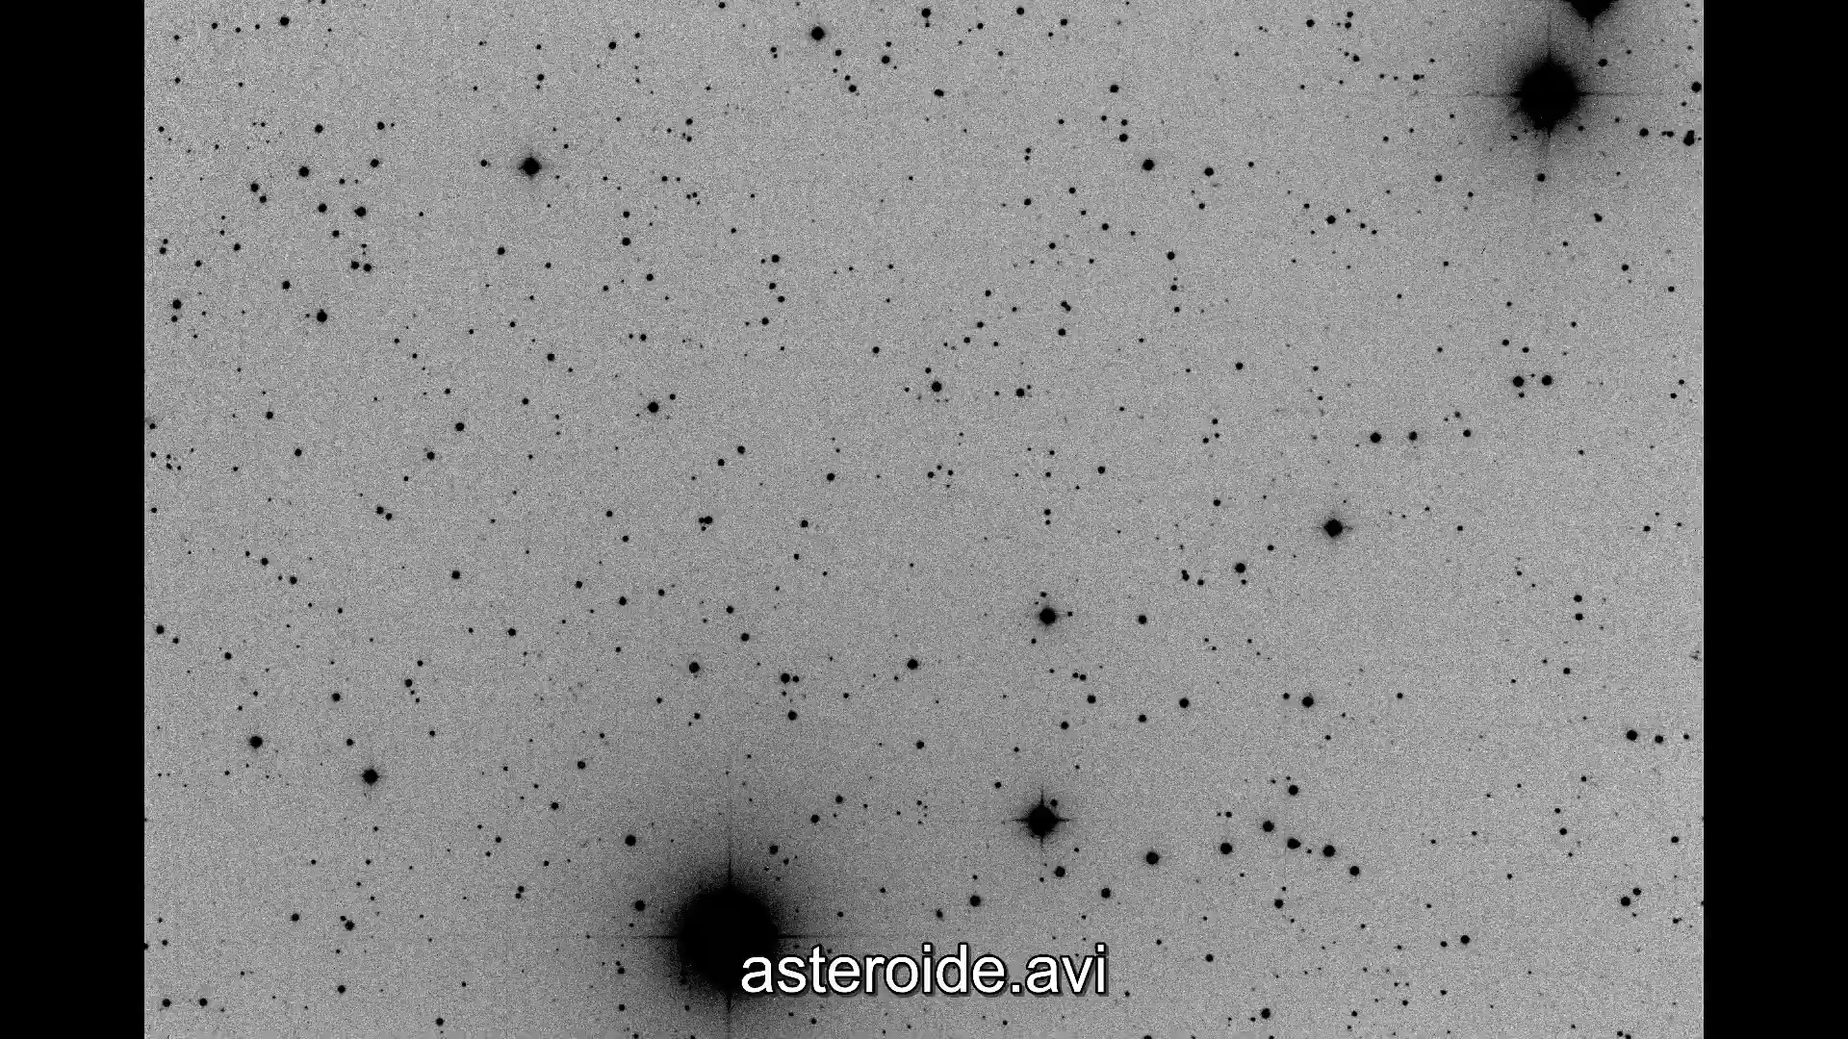
mouse_move(655, 534)
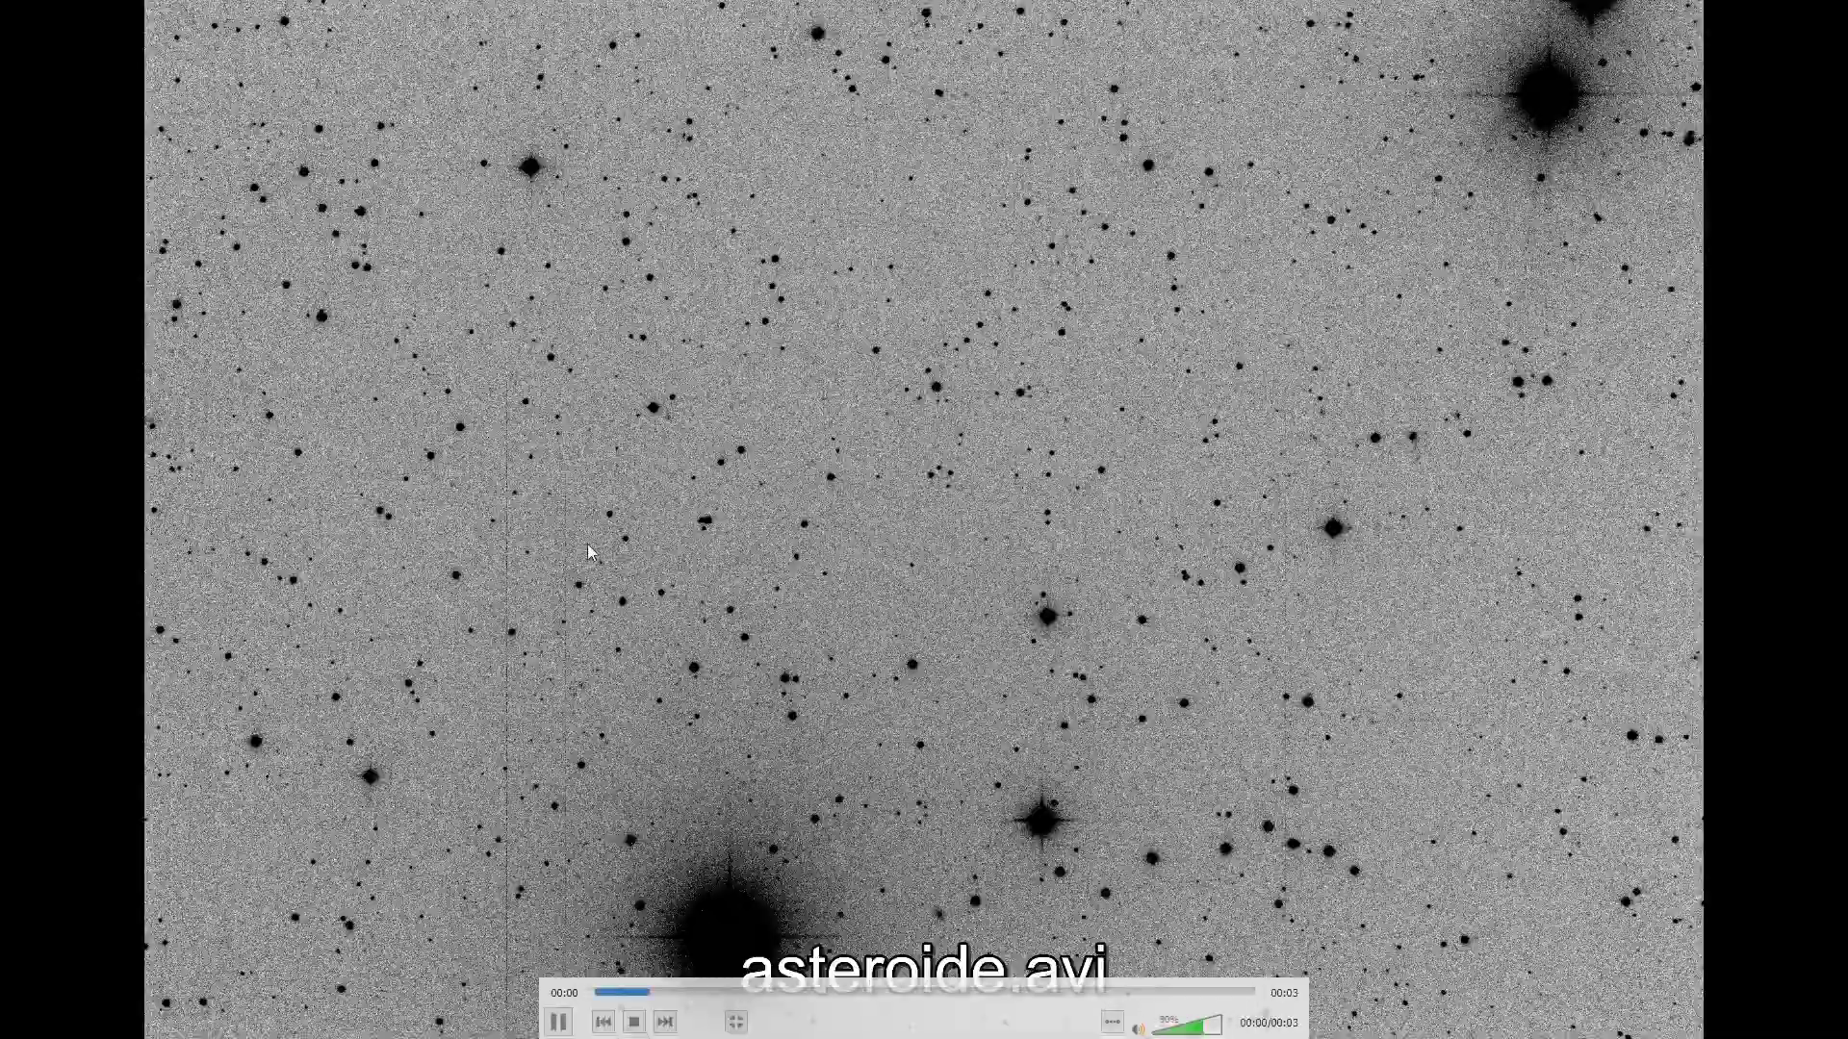